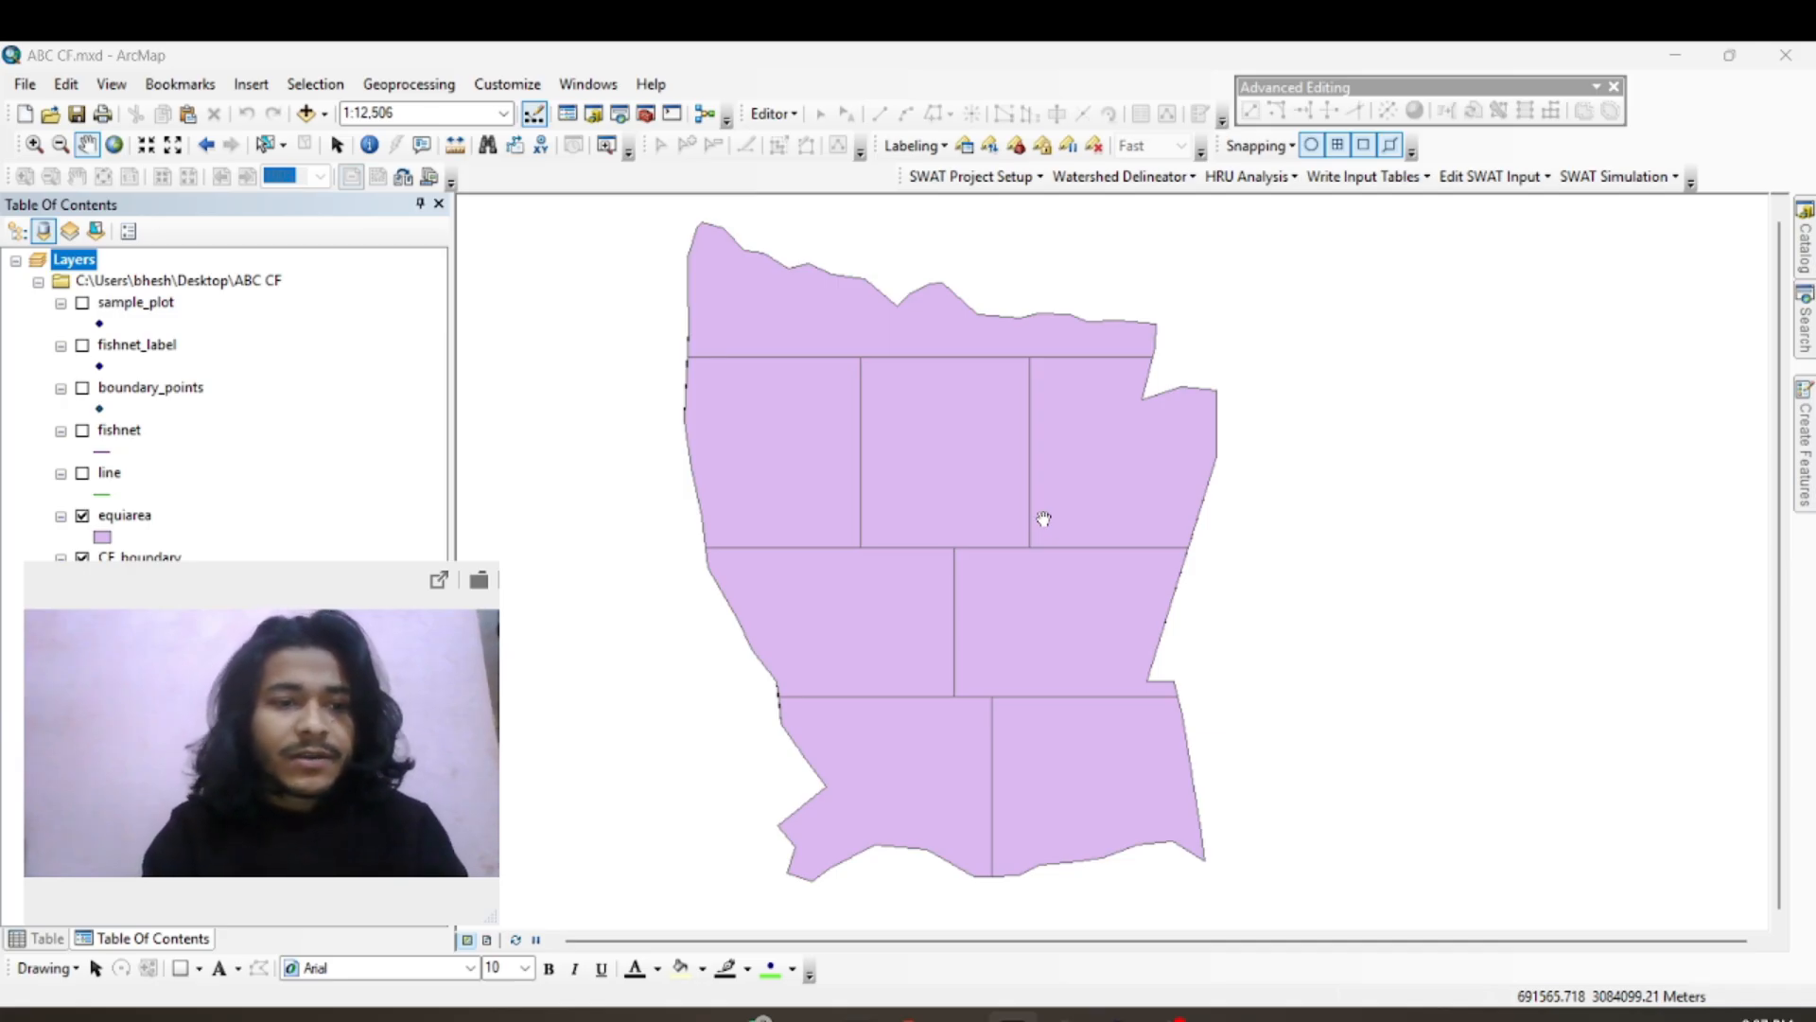
Step: Hide the equiarea layer so that only CF_boundary is displayed on the map
left_click_drag(274, 595, 1540, 561)
left_click(81, 527)
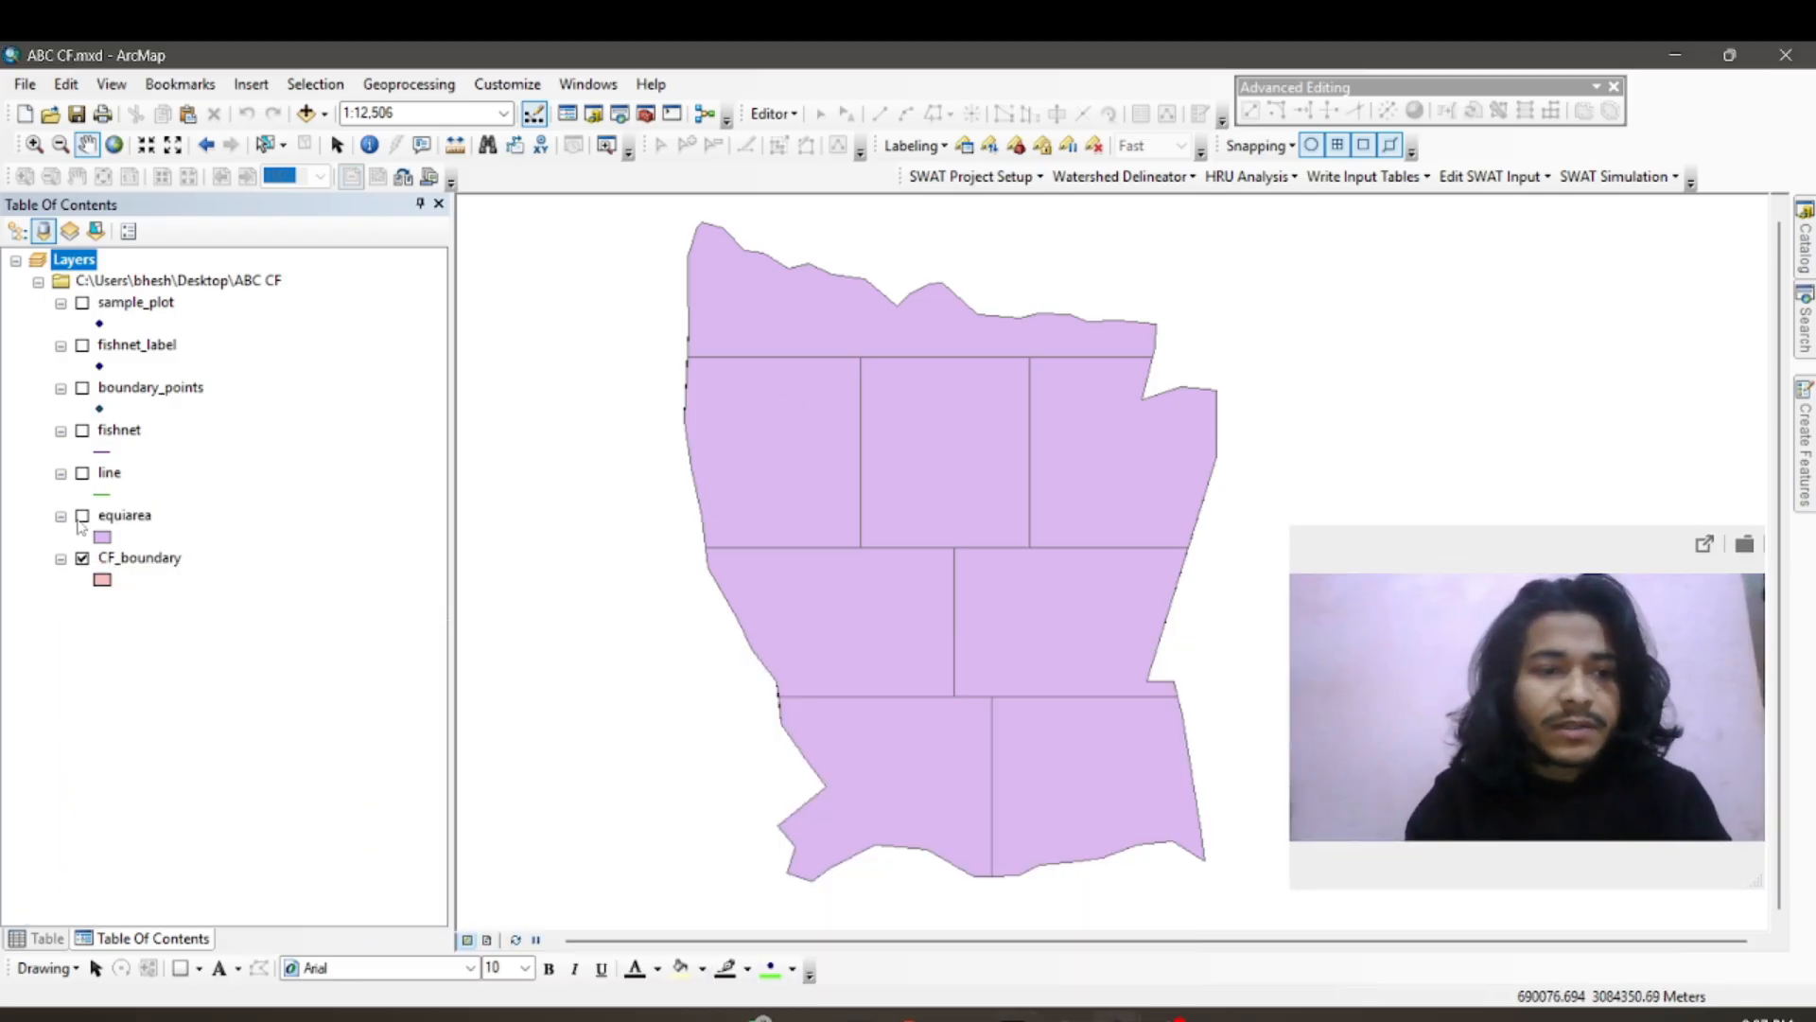
left_click(81, 515)
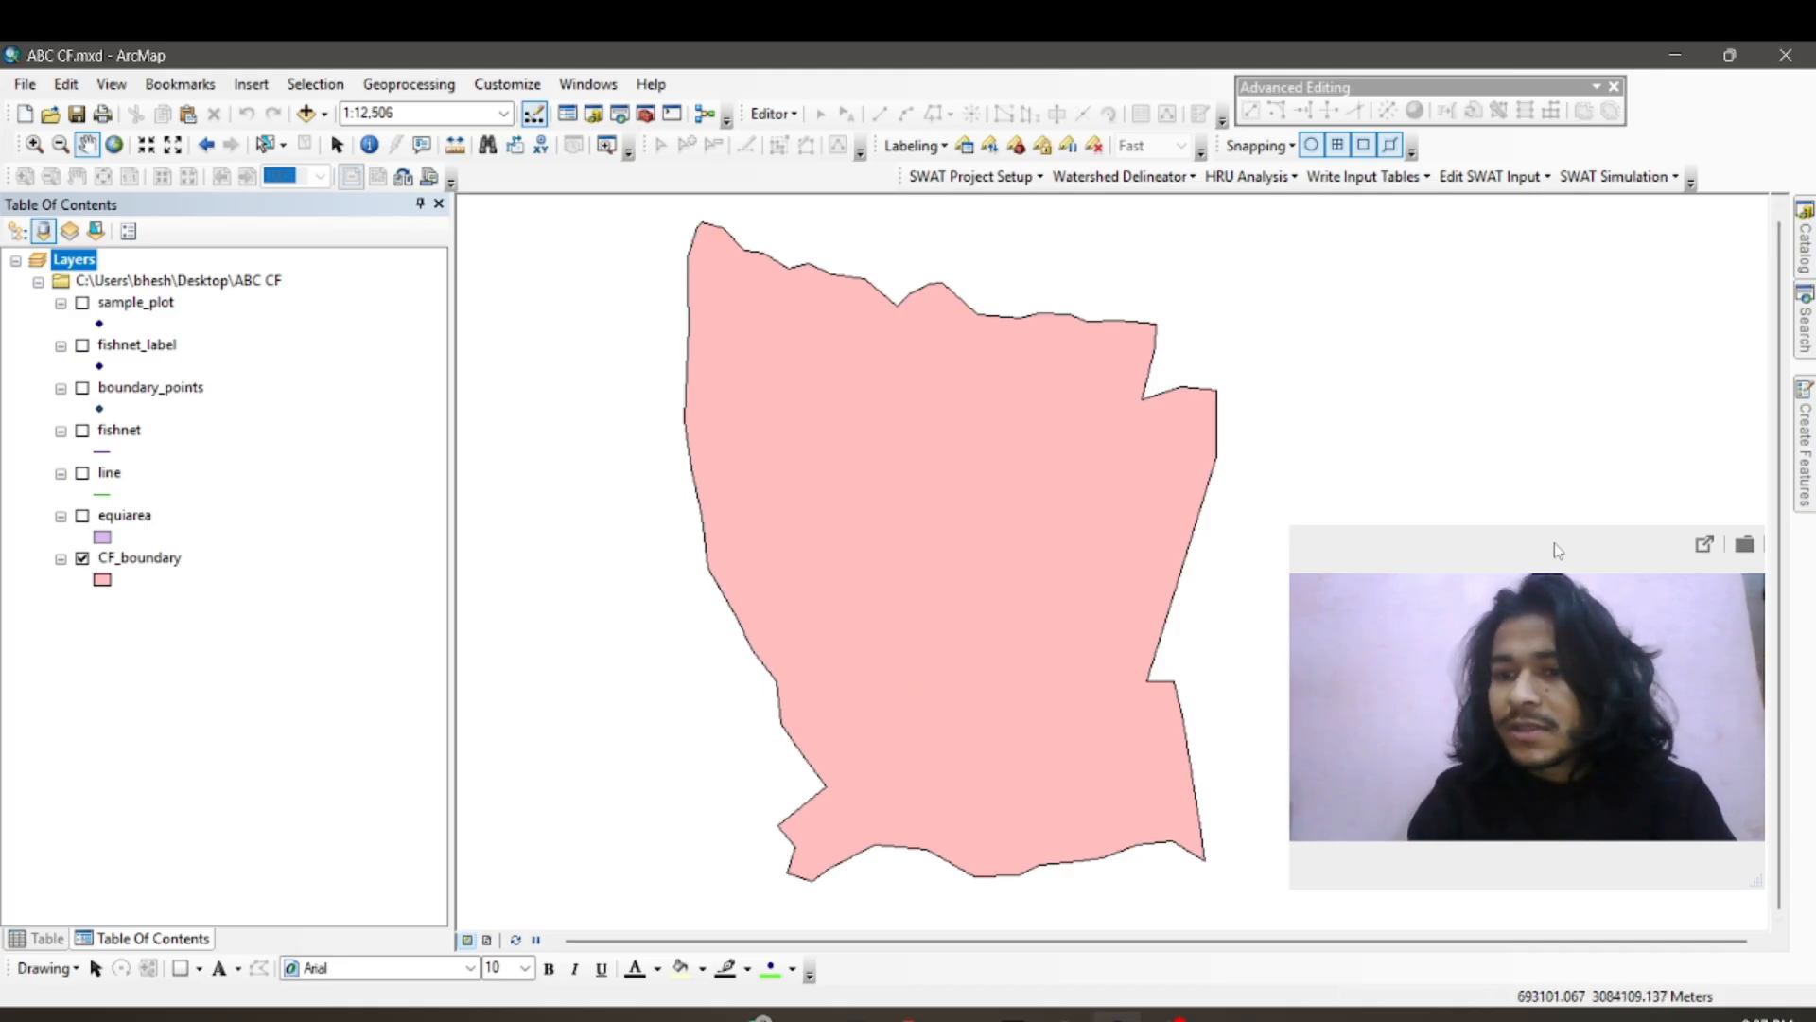
Step: Search for "layer to kml" and open the Layer To KML conversion tool
left_click(1812, 336)
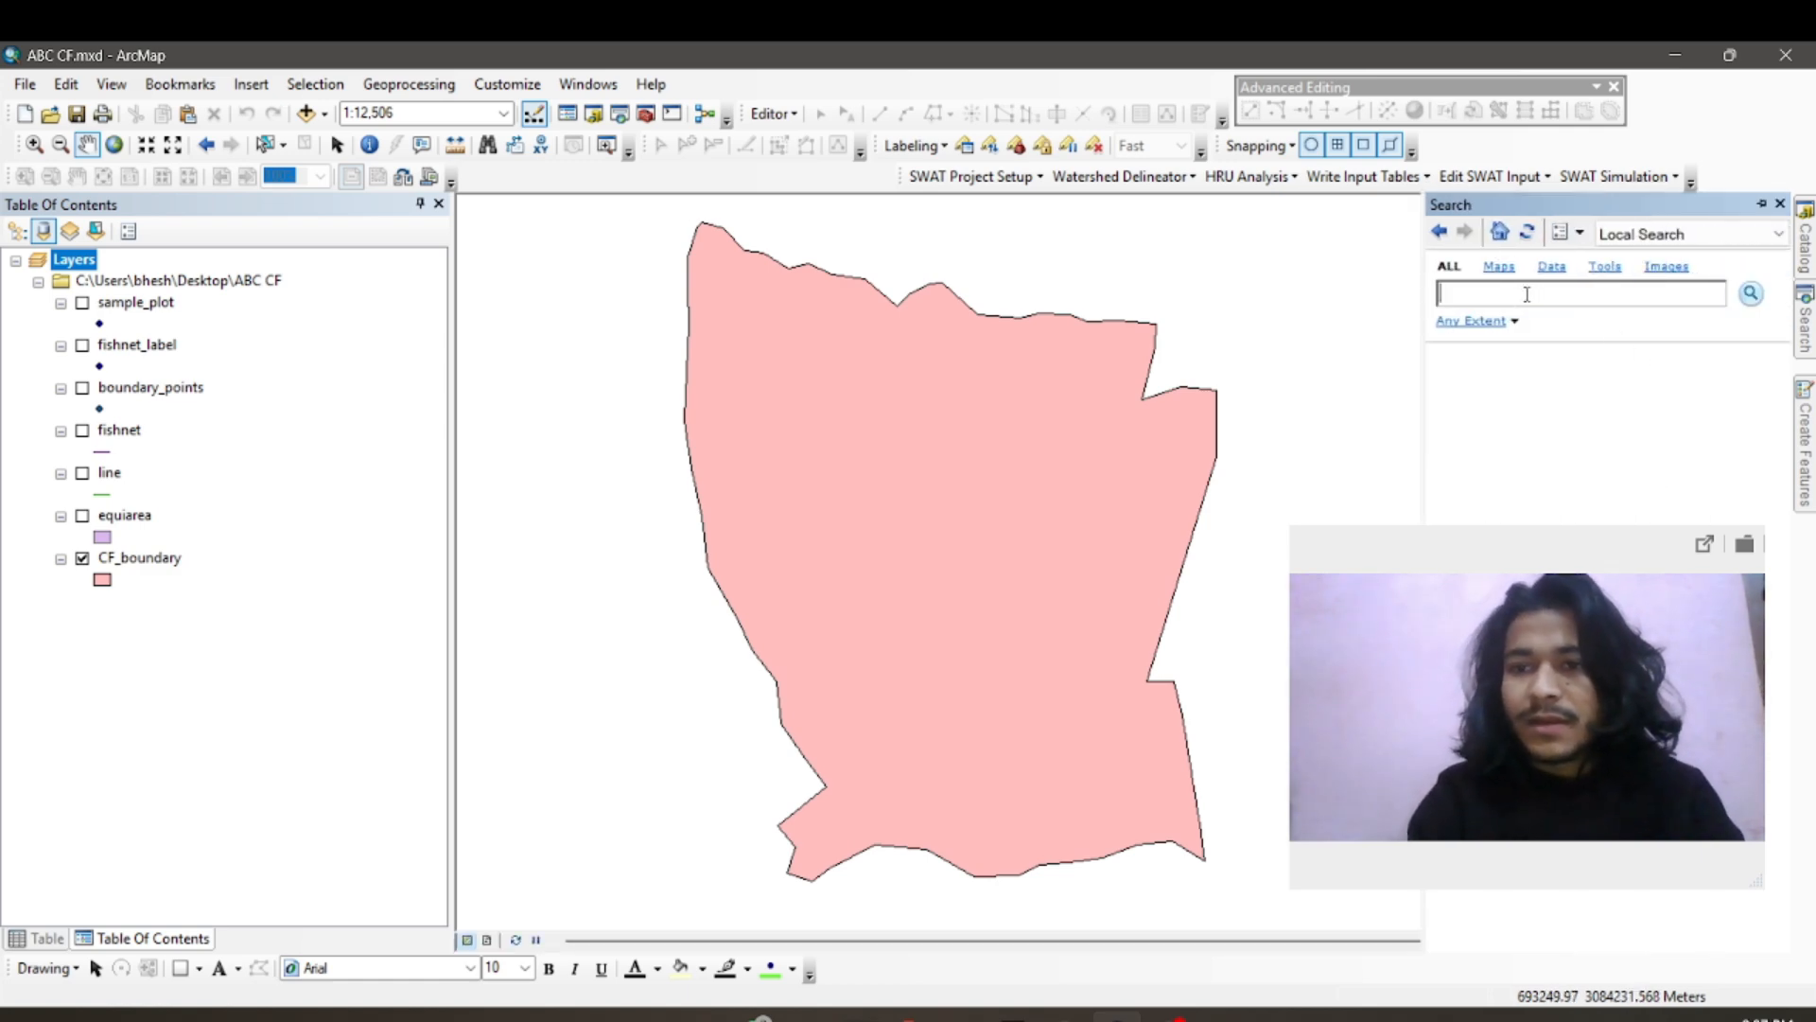
type("layer to kml")
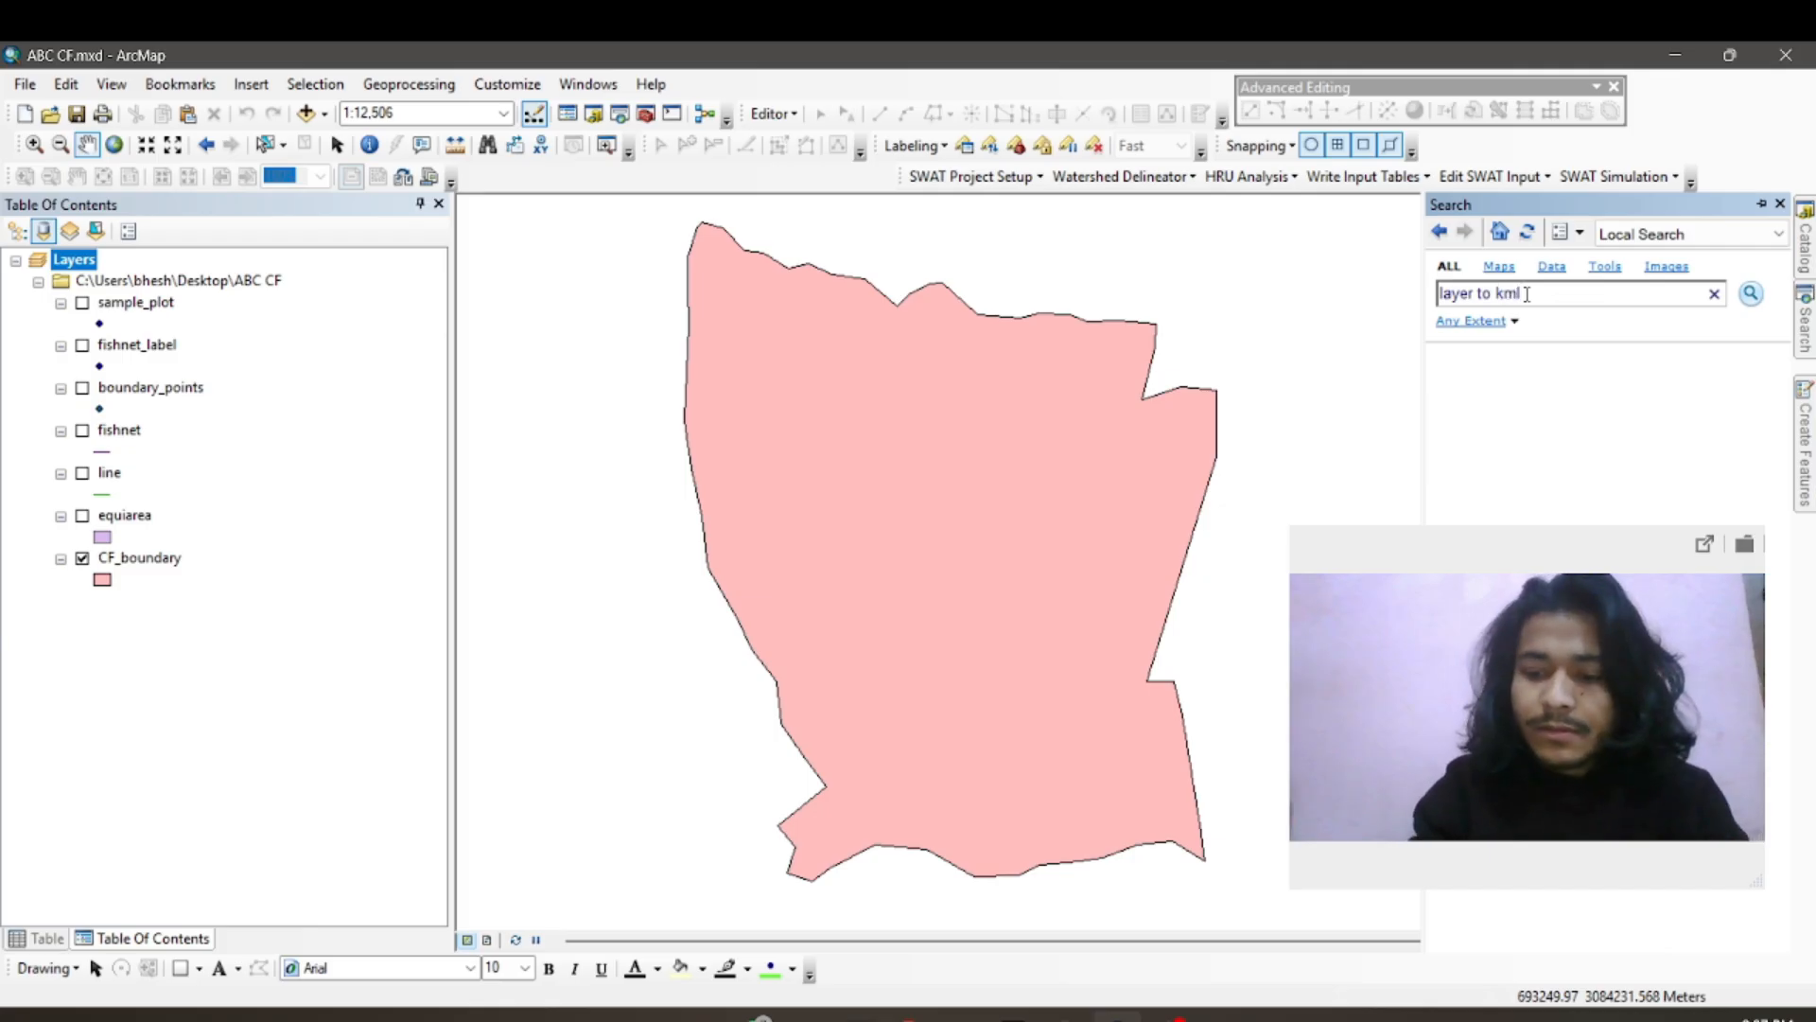
key("Return")
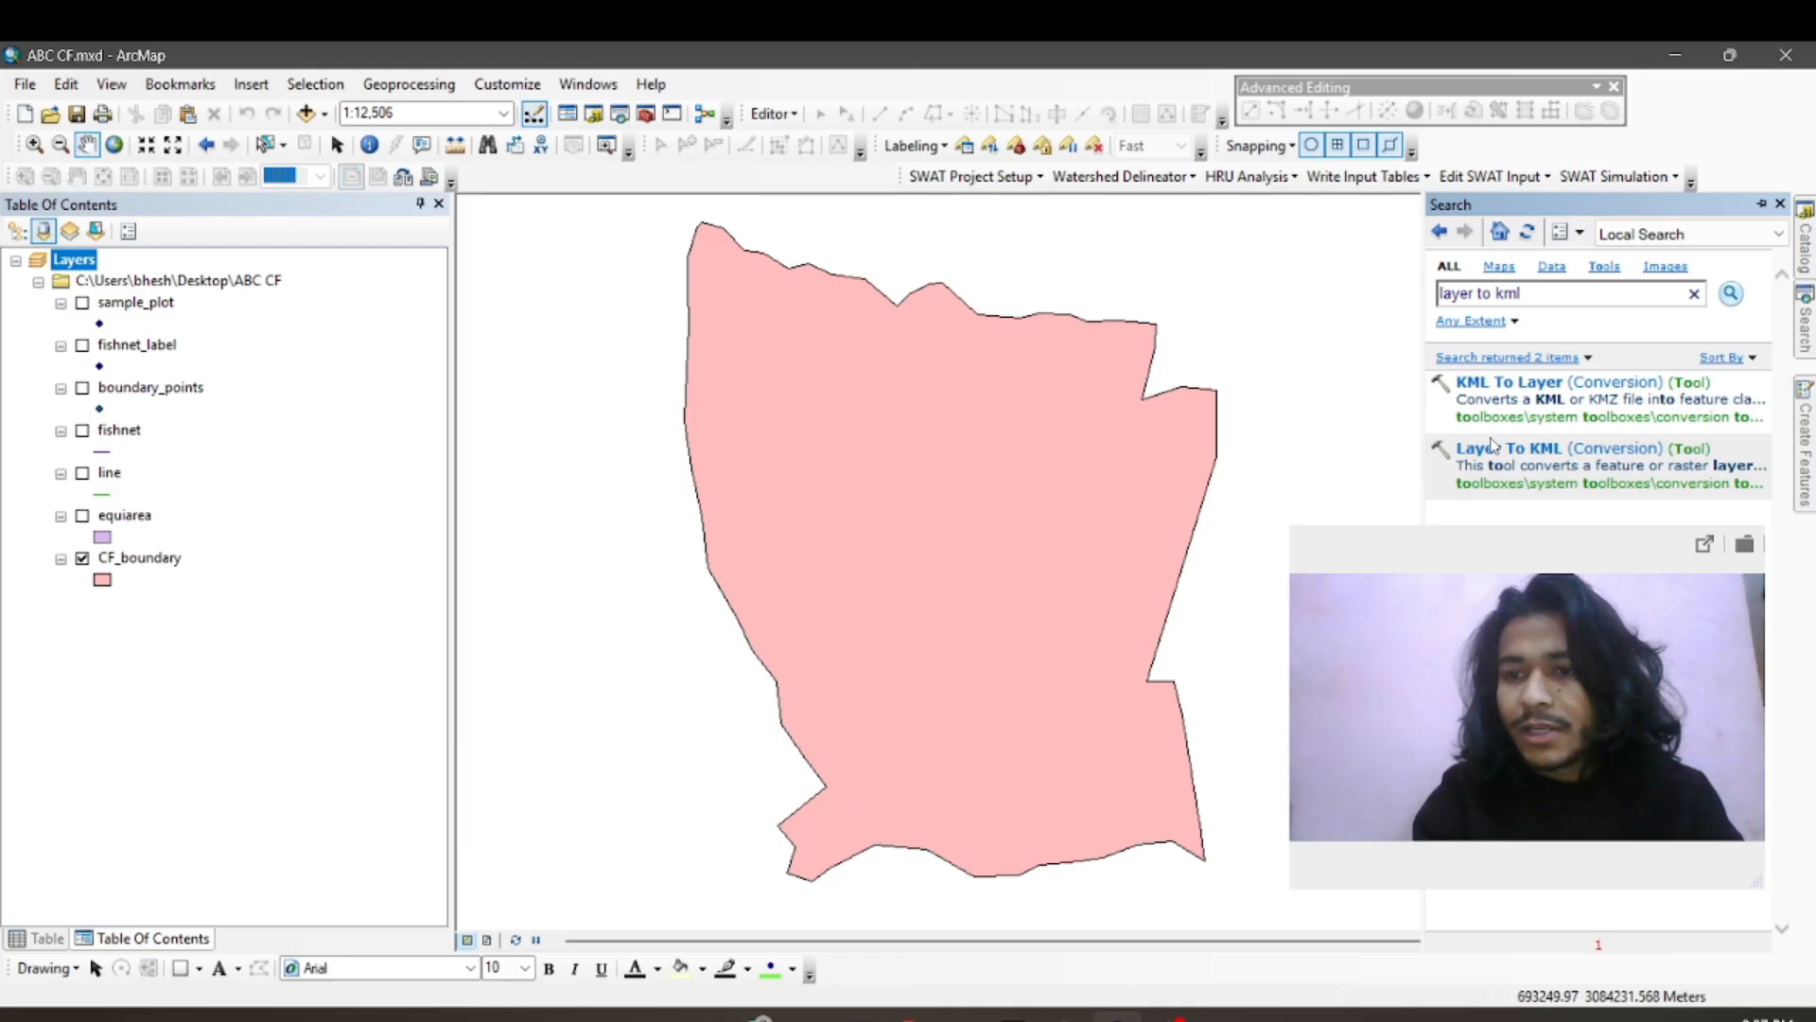
left_click(1490, 446)
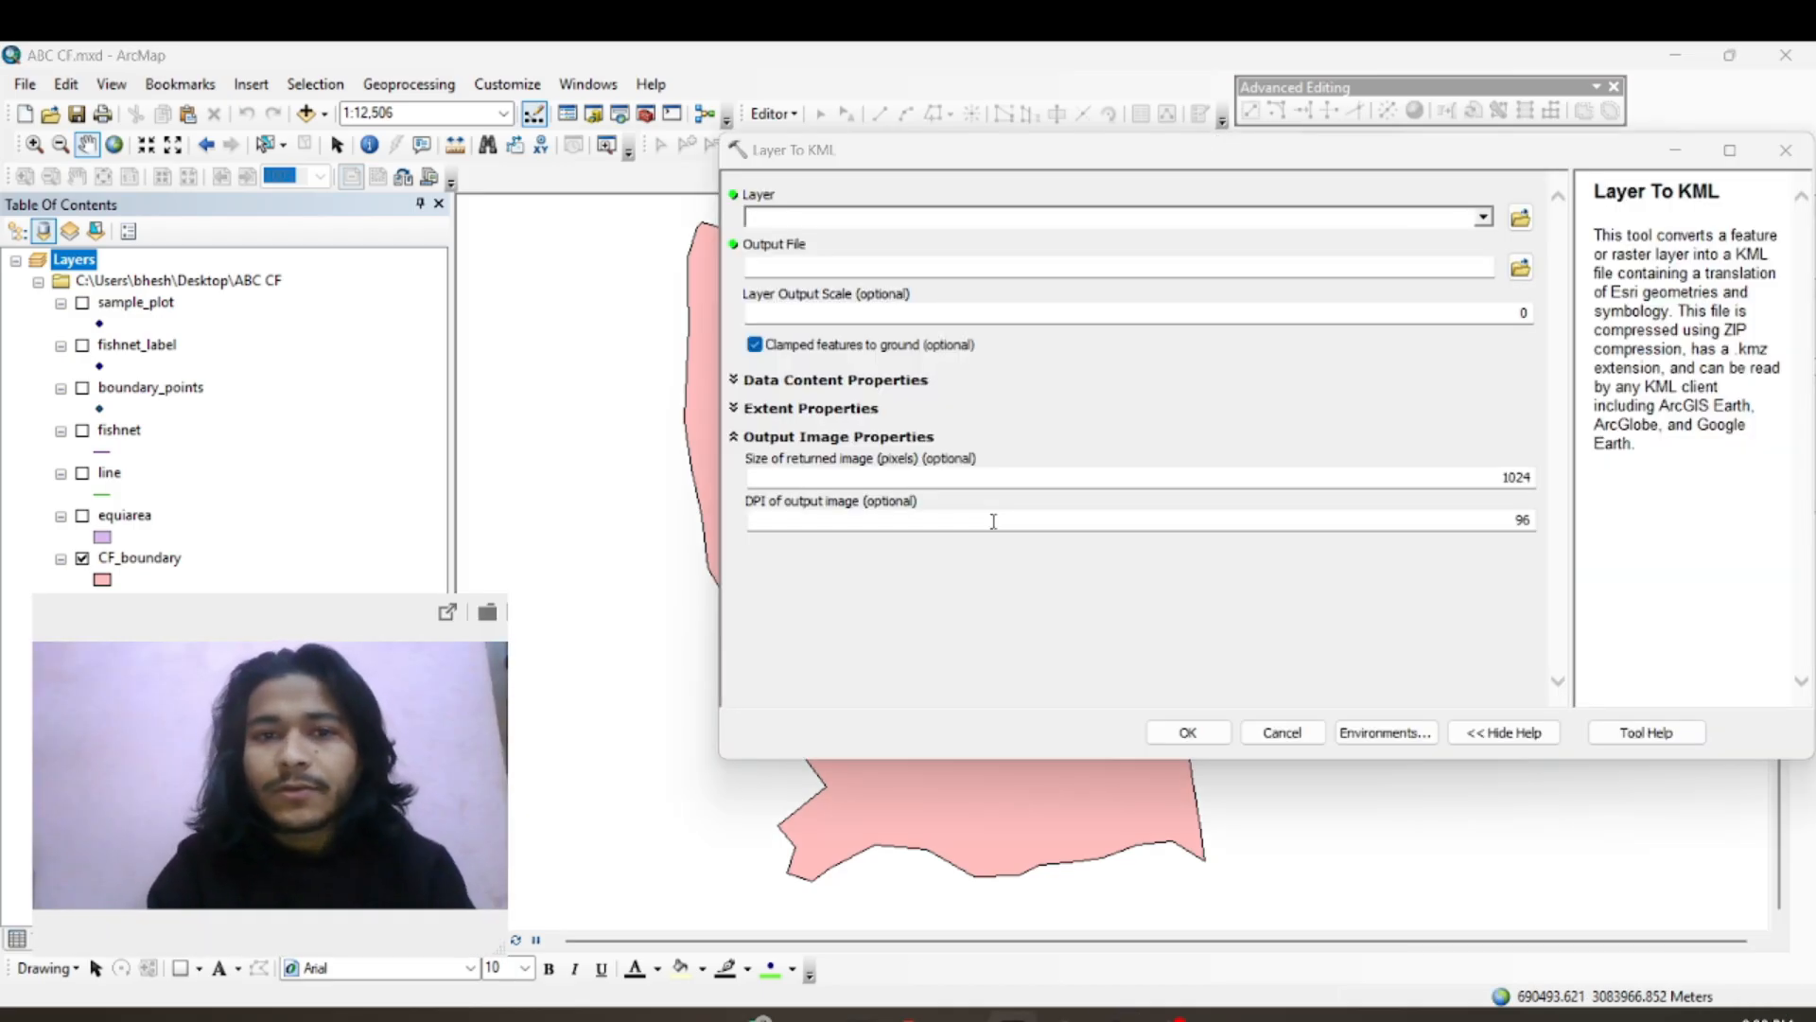
Step: Convert the CF_boundary layer to KML, saving the output as cfboundry.kmz in the ABC CF folder
left_click(1484, 218)
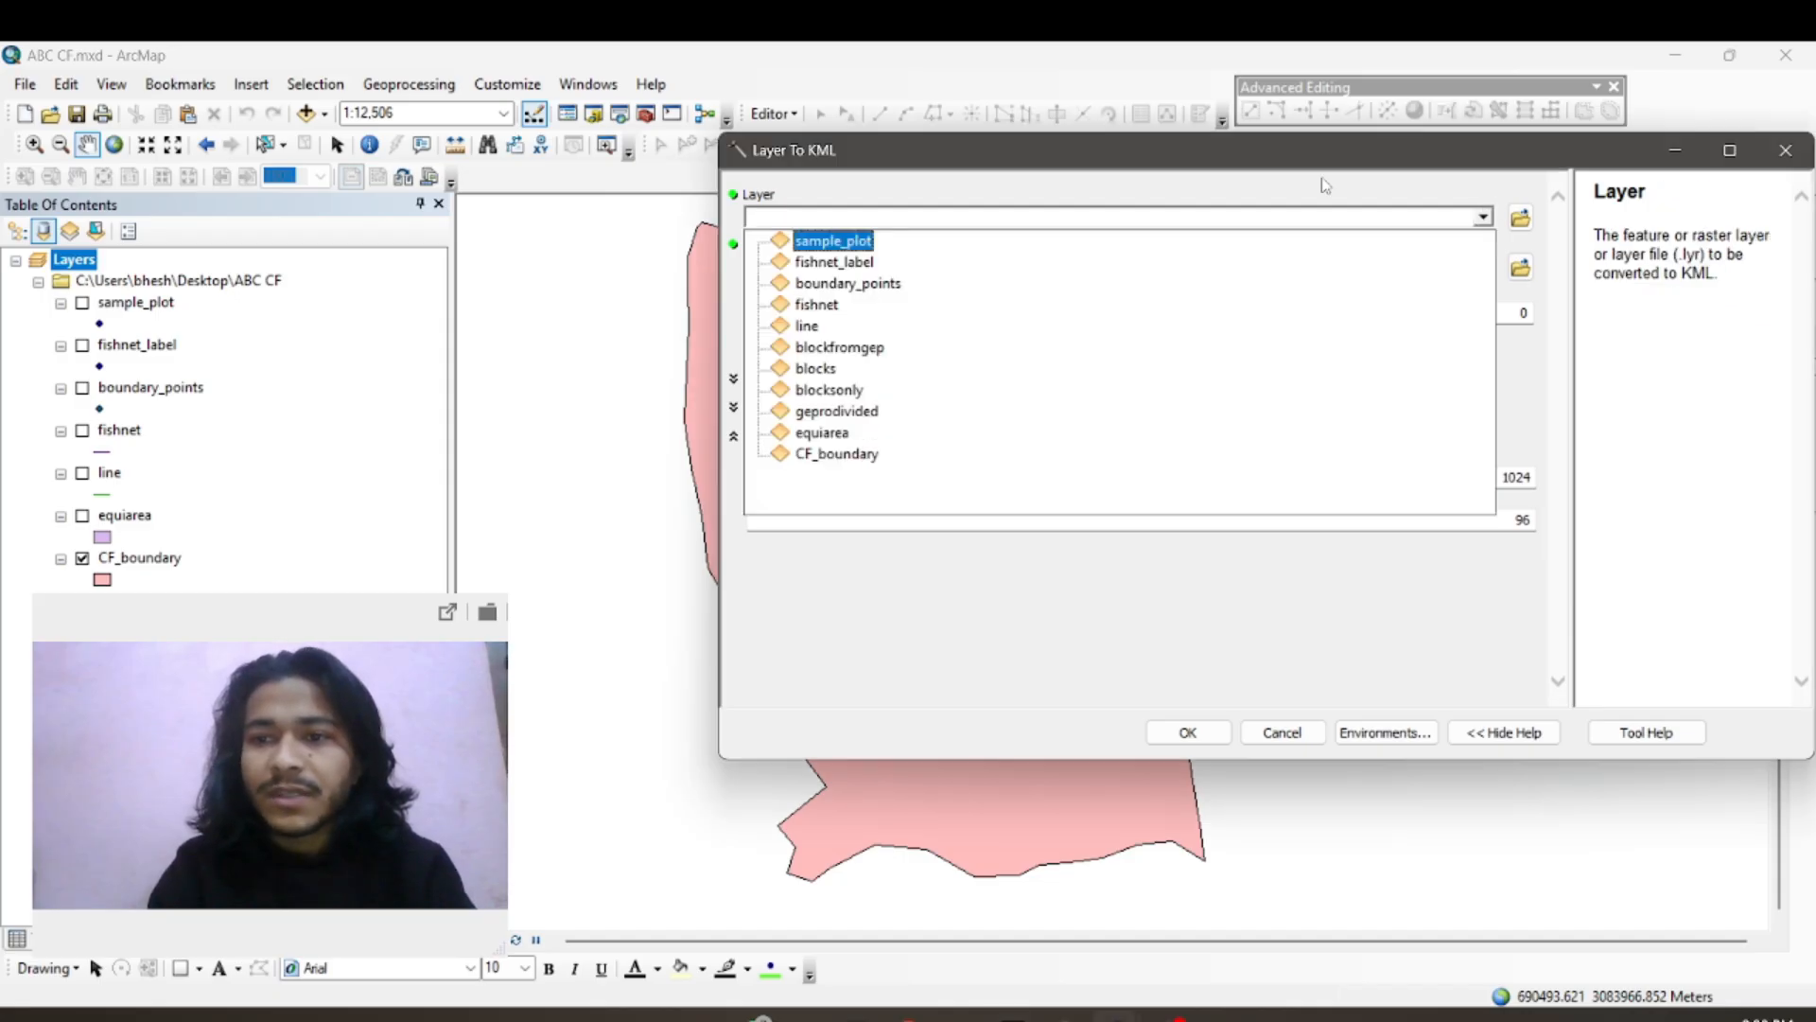
left_click(836, 456)
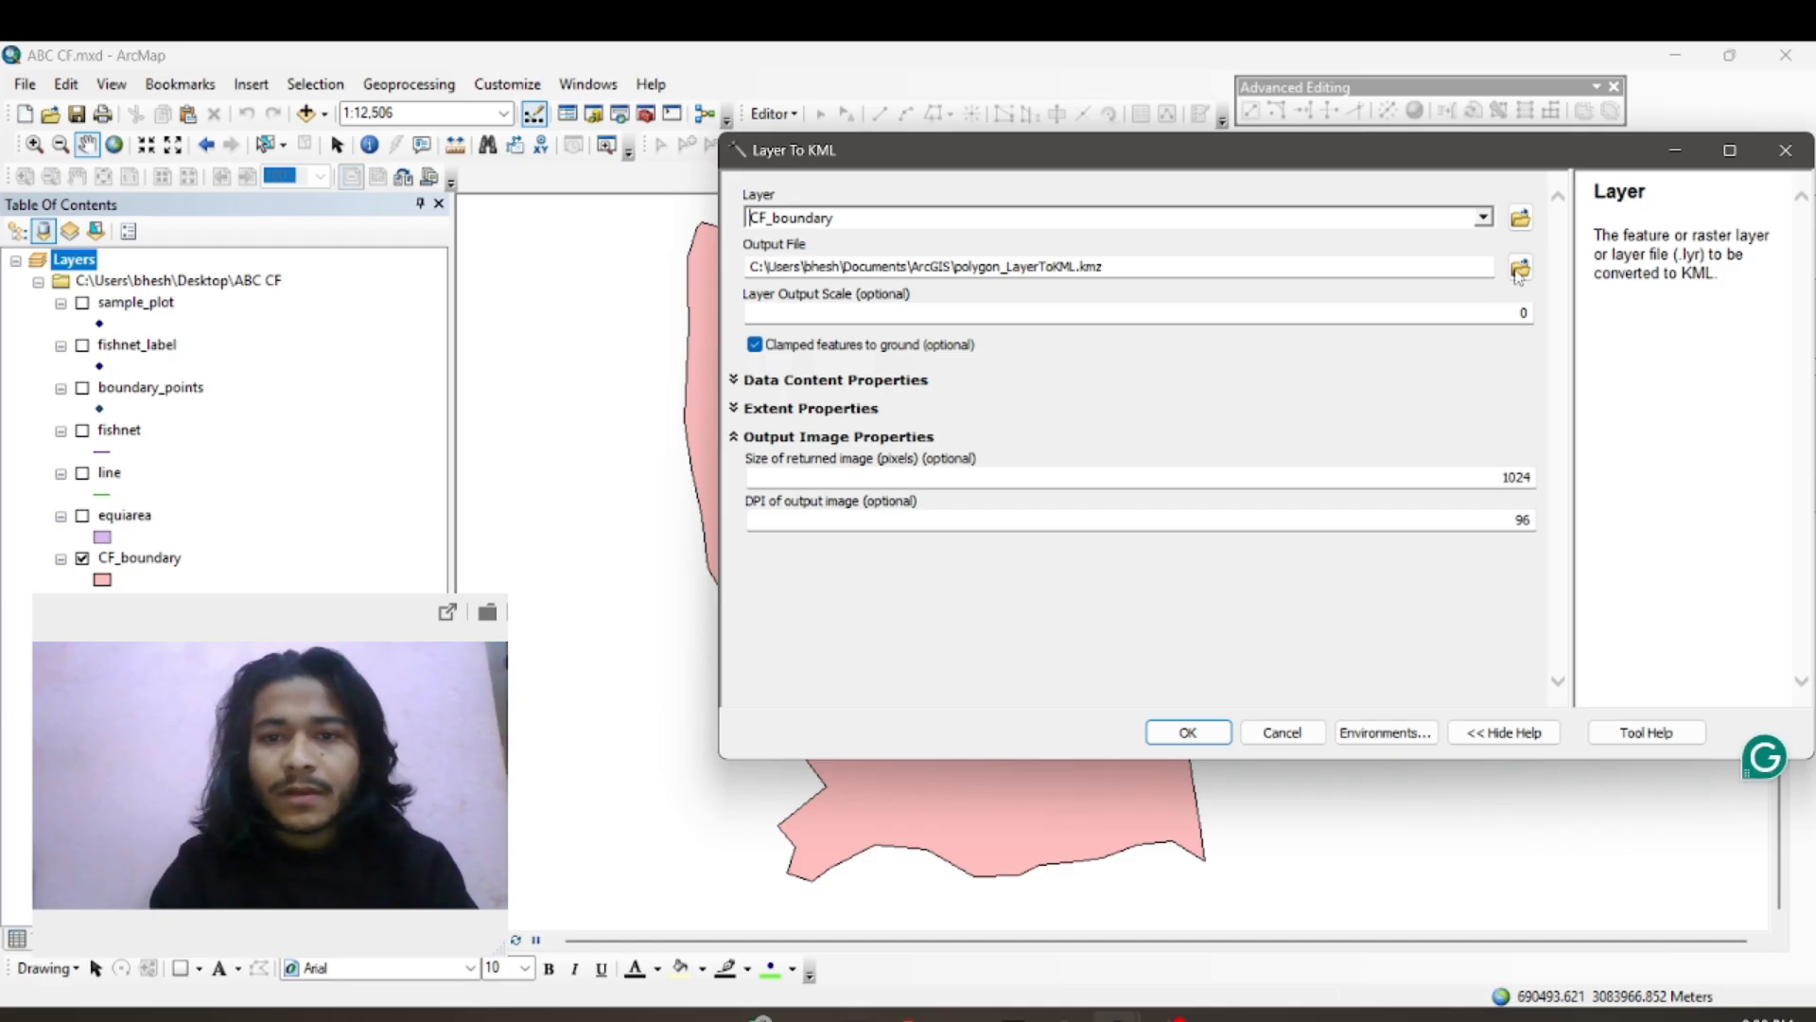
left_click(1521, 268)
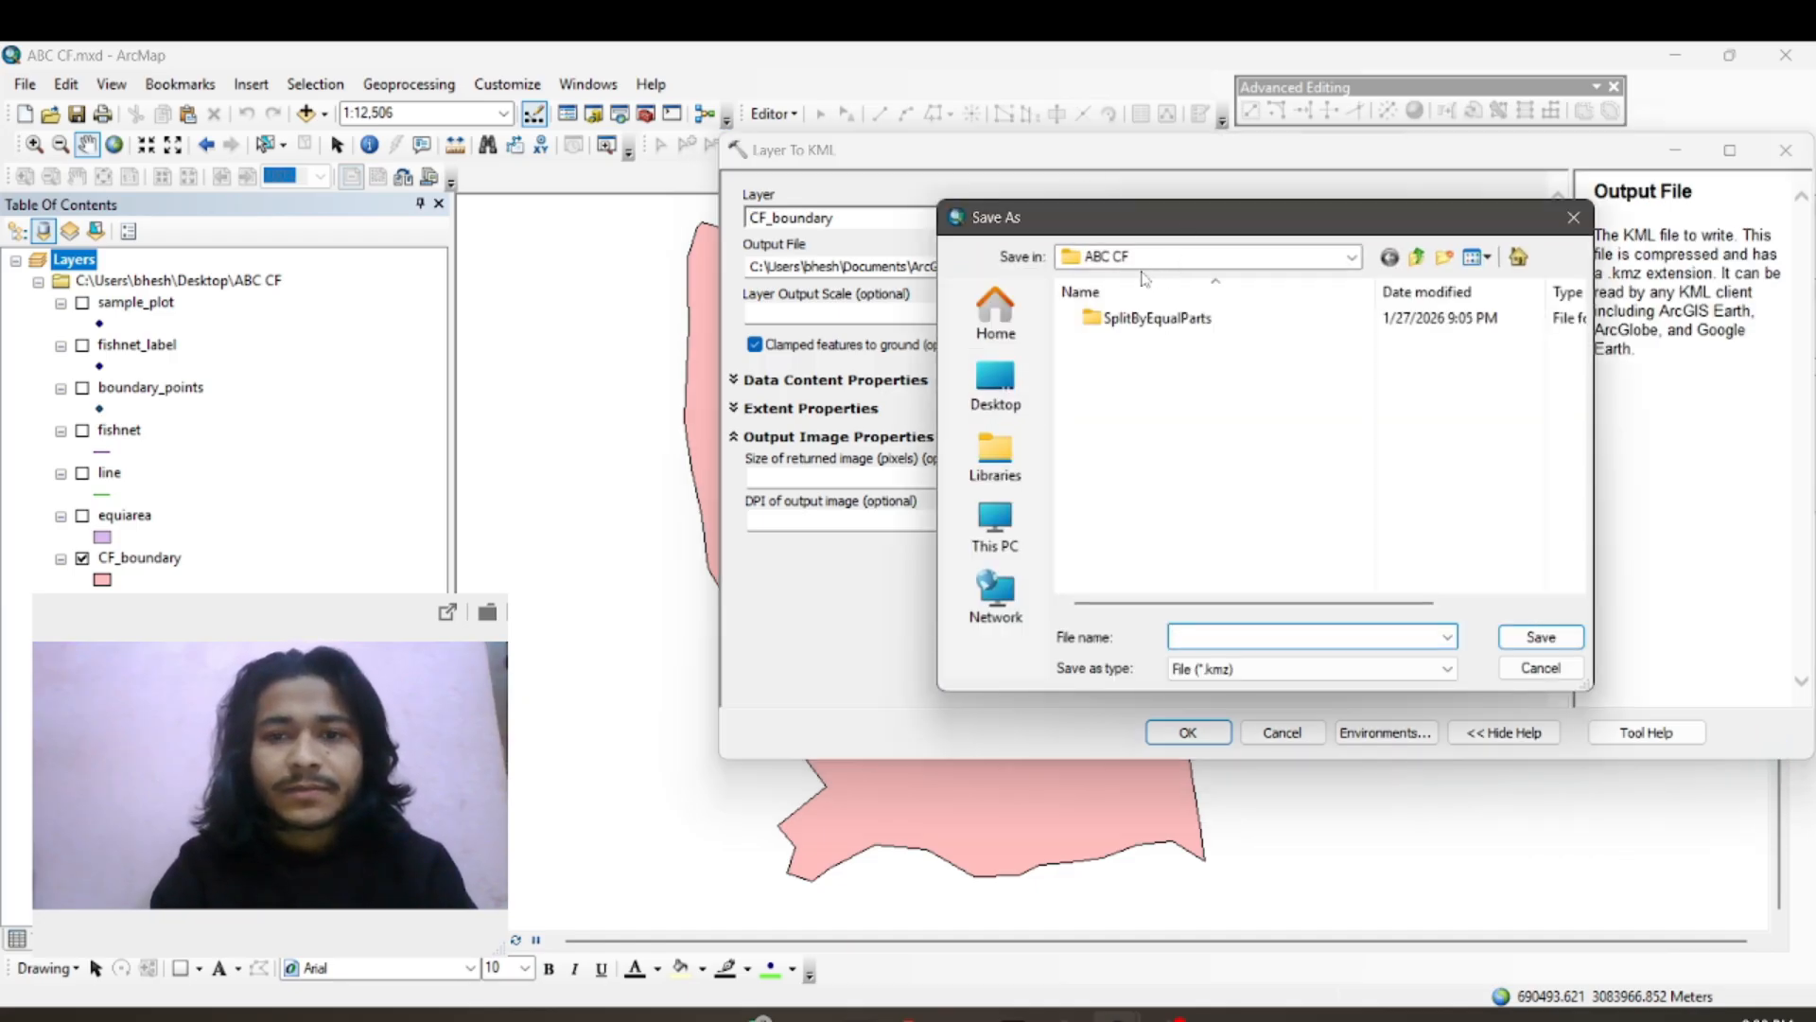
left_click(1518, 257)
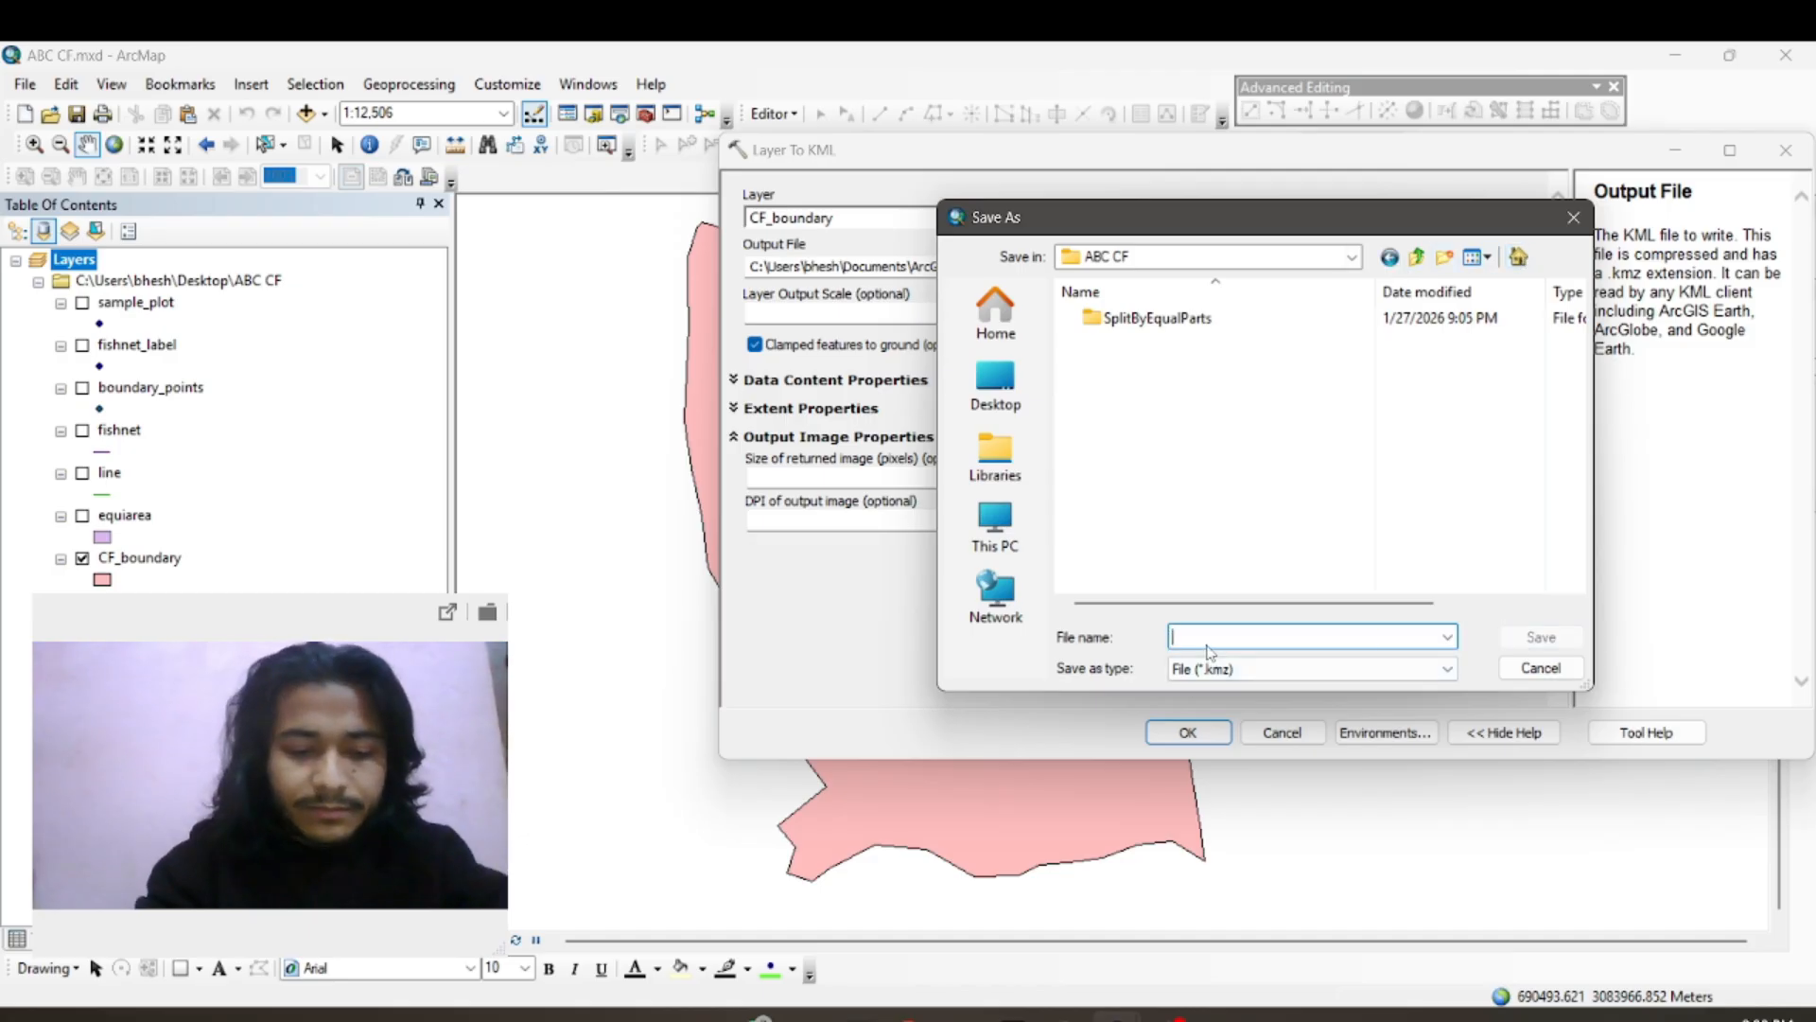
type("cgboundry")
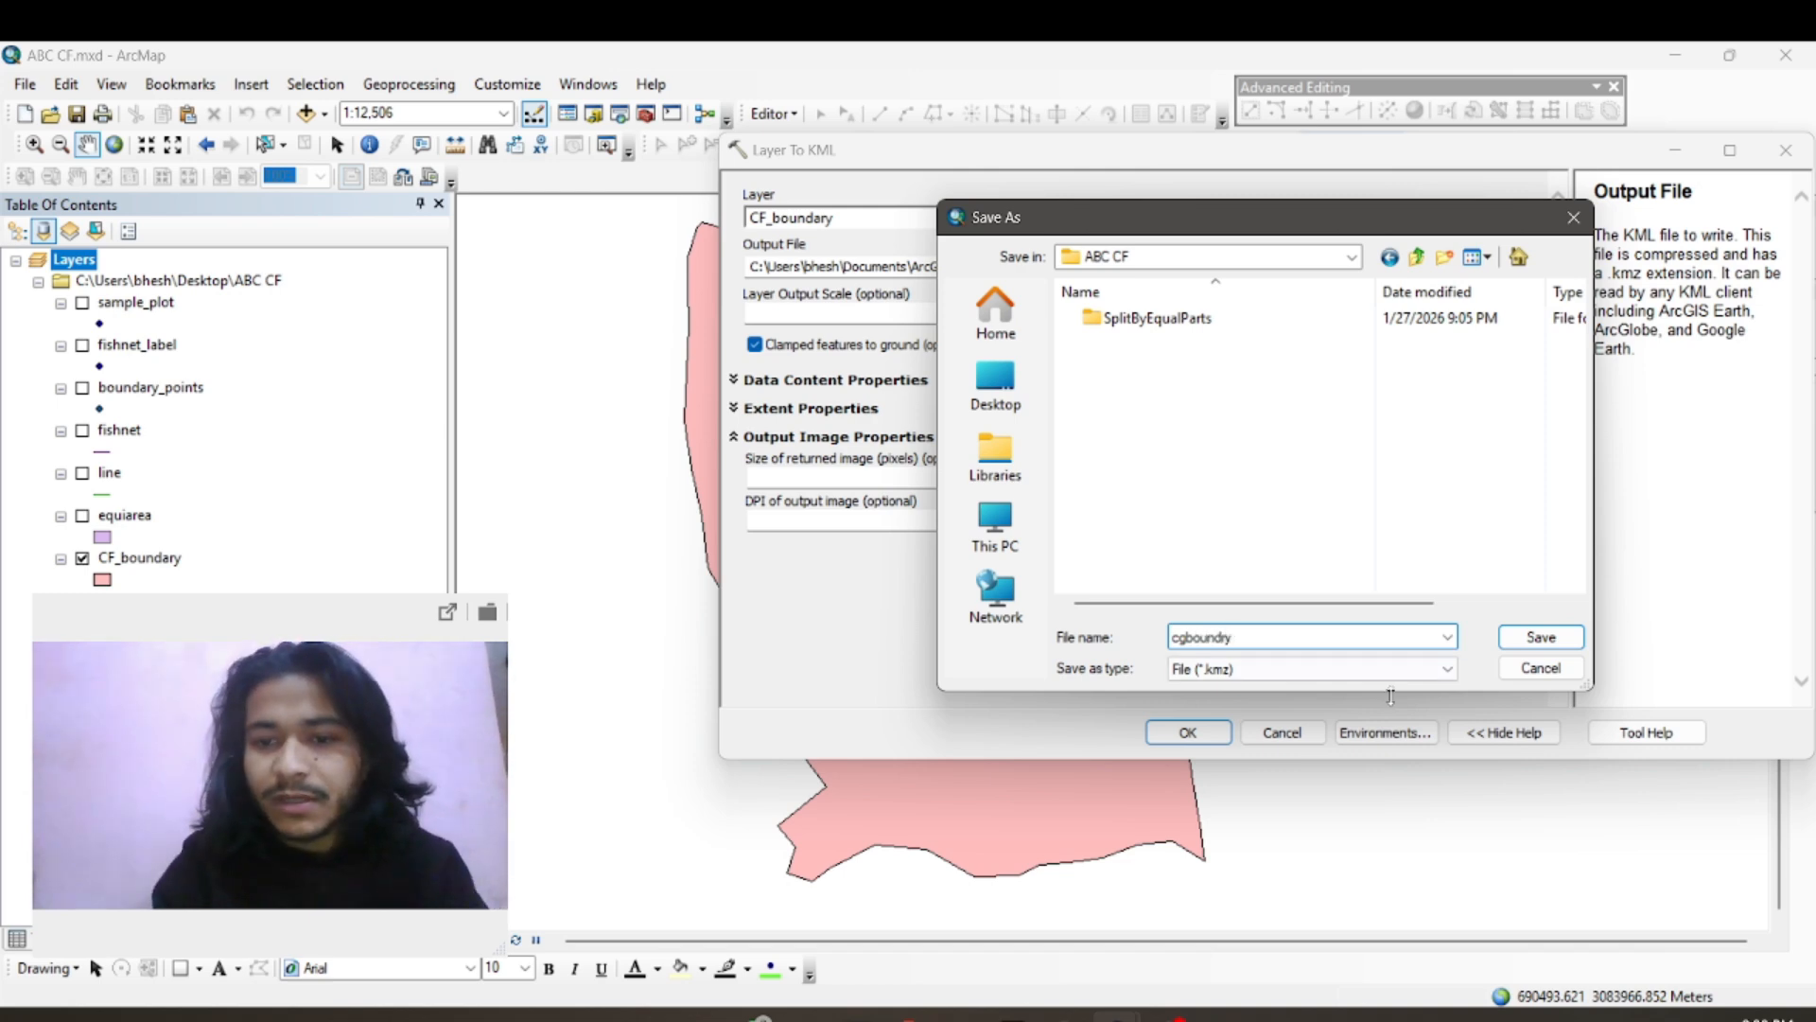
key("BackSpace")
type("f")
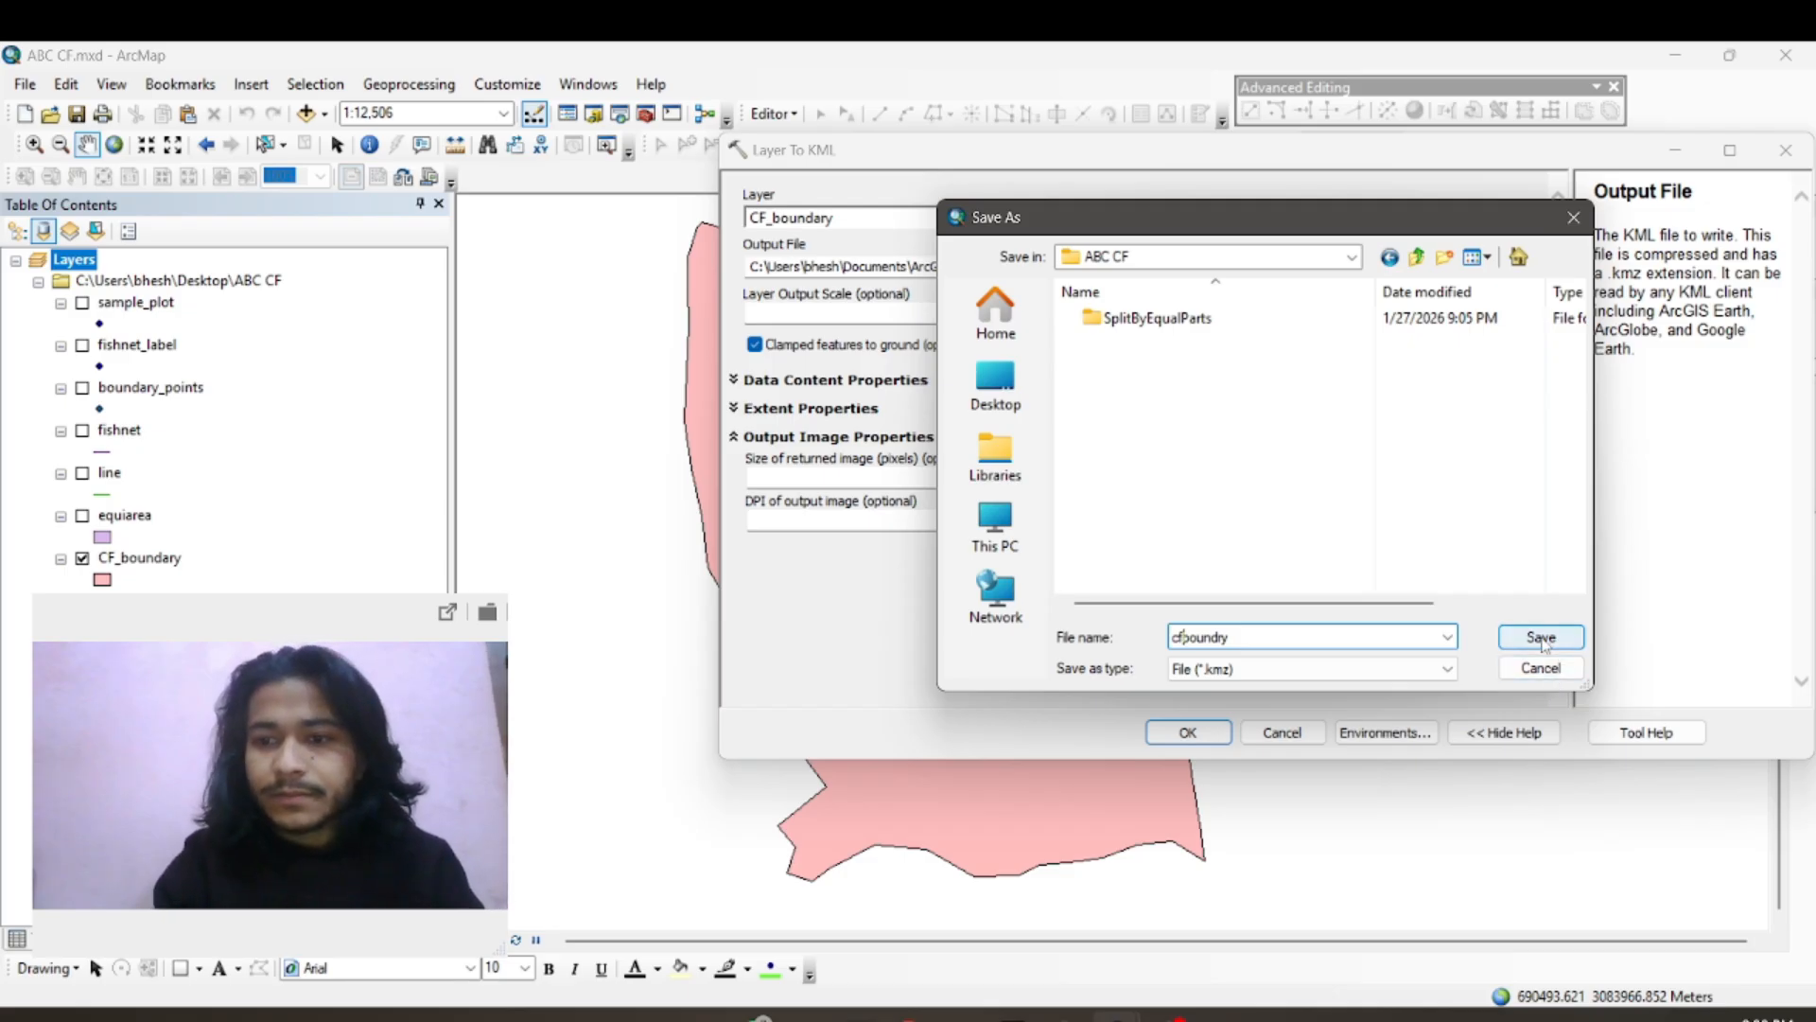
left_click(1541, 637)
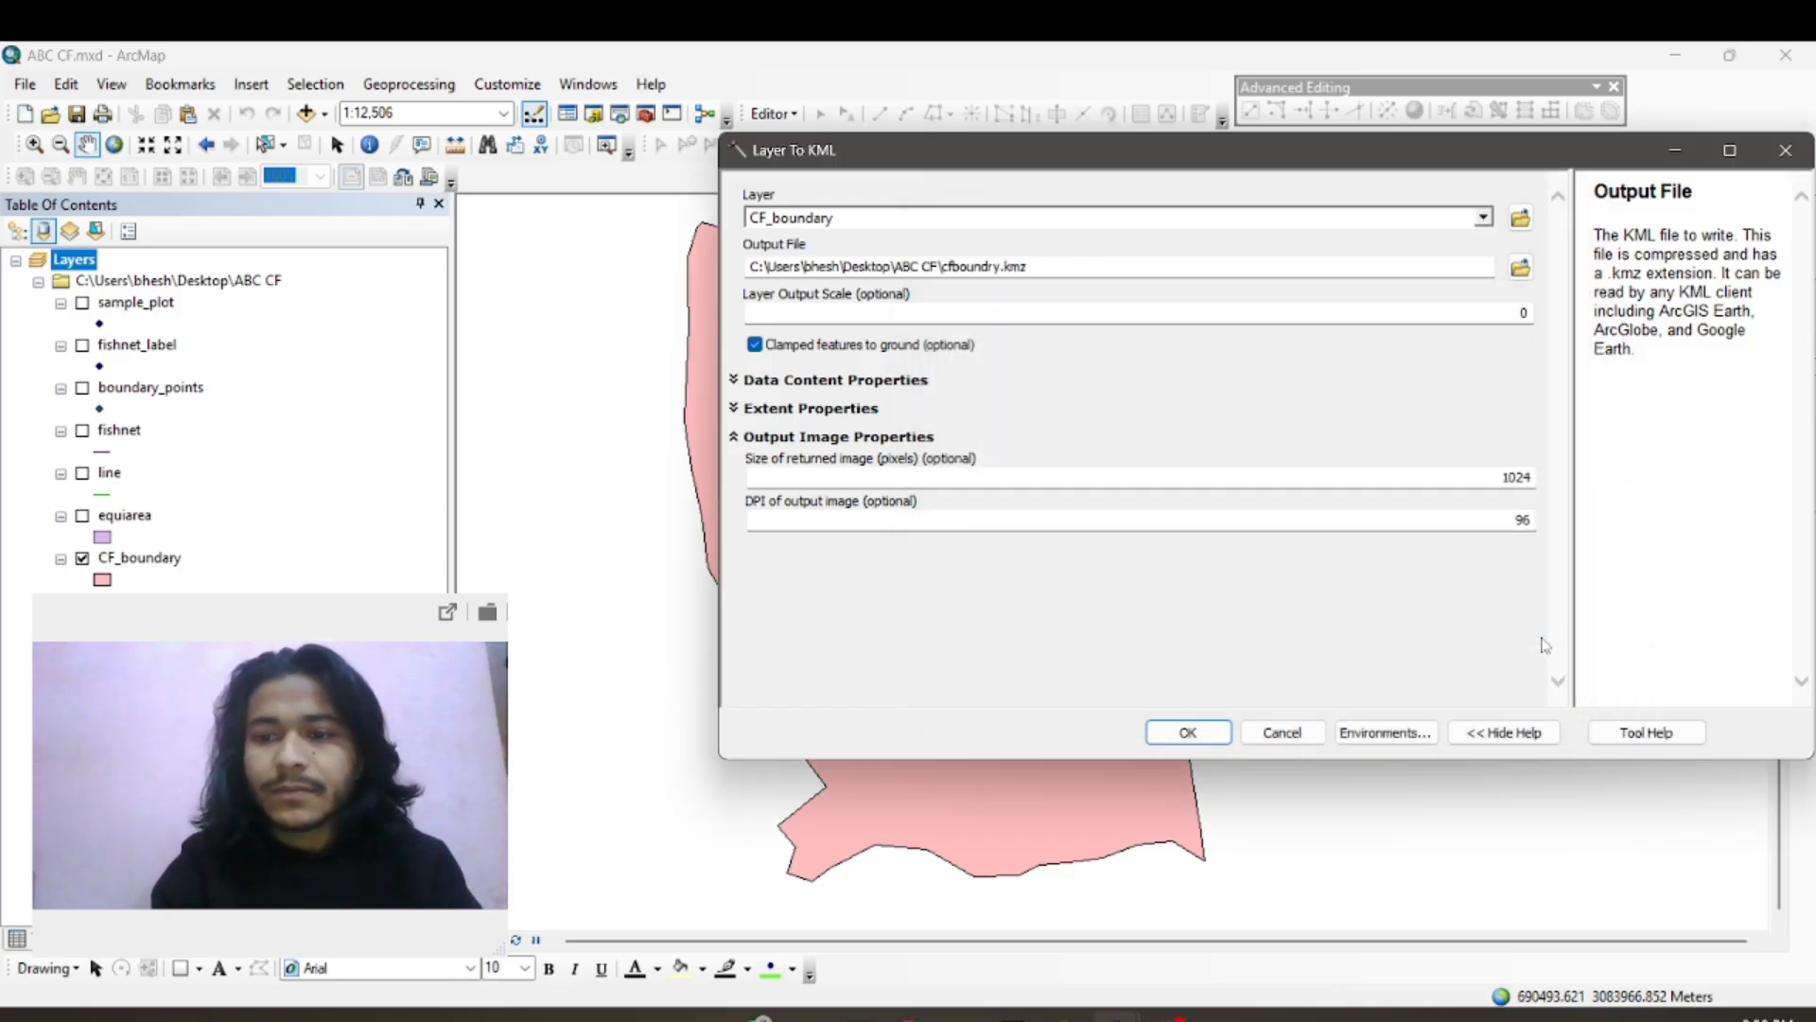
left_click(1208, 724)
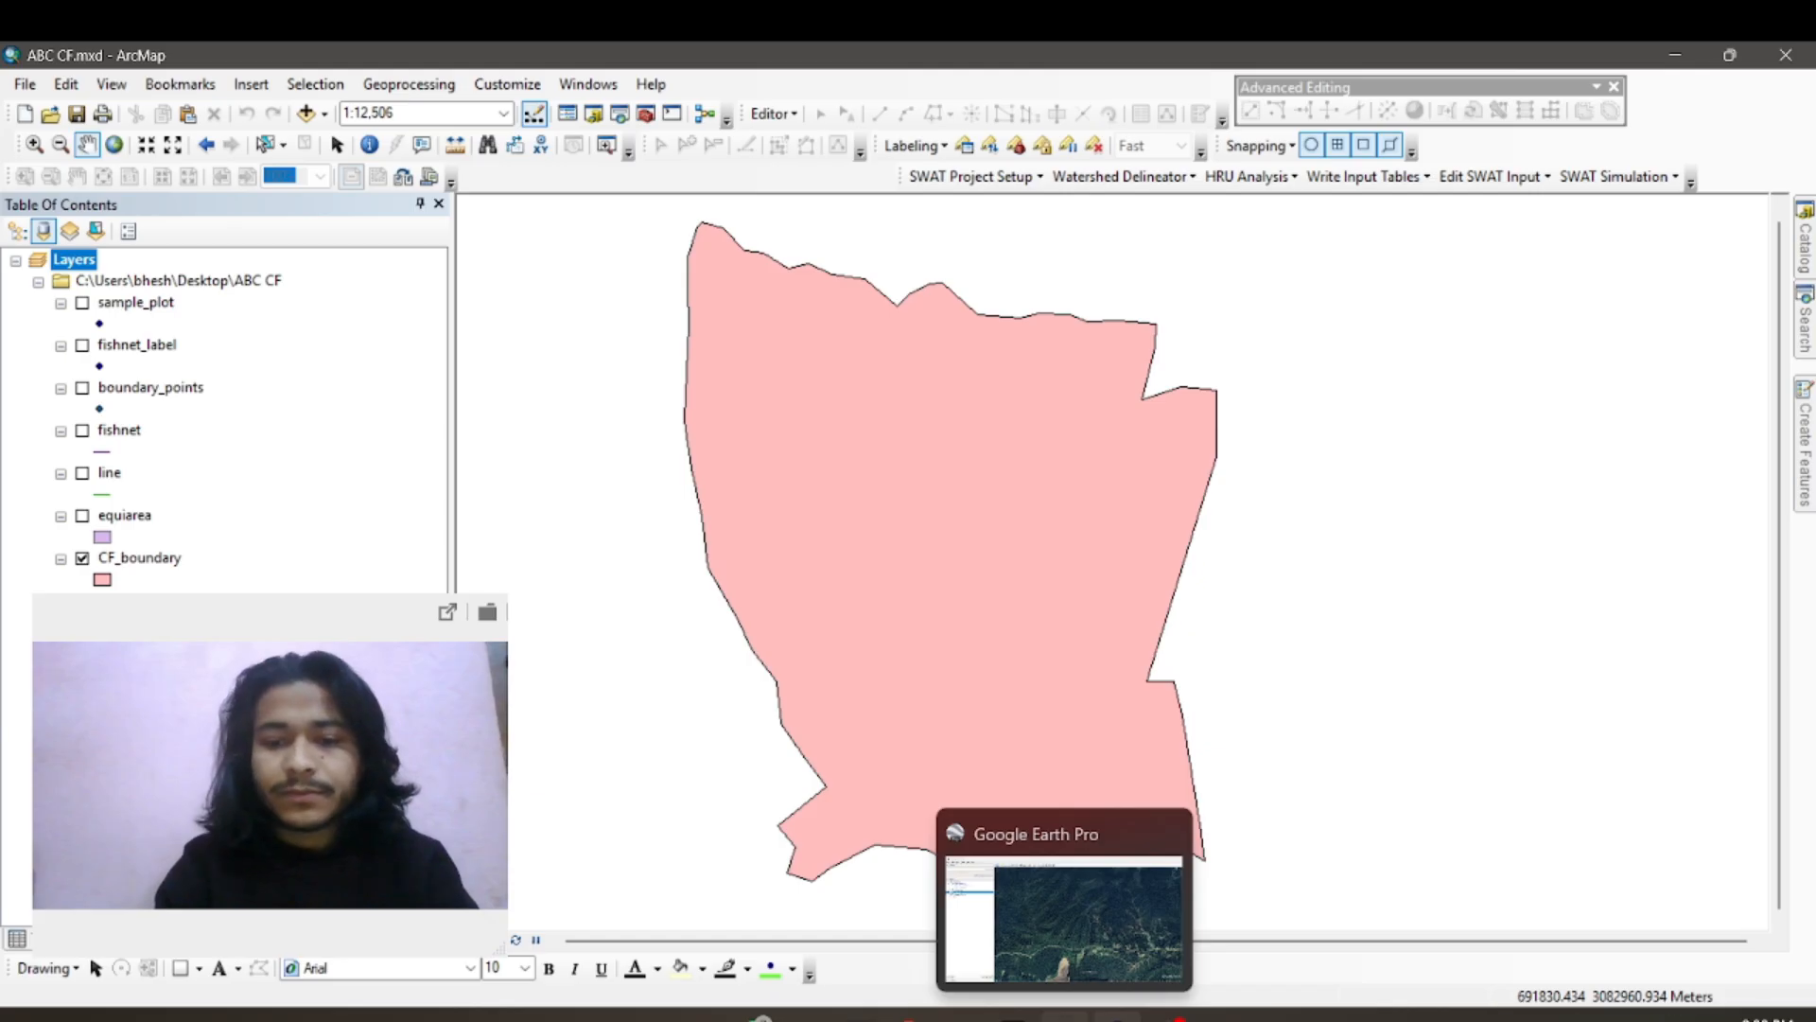
Step: Switch to Google Earth Pro and open cfboundry.kmz from the ABC CF folder
left_click(1064, 1017)
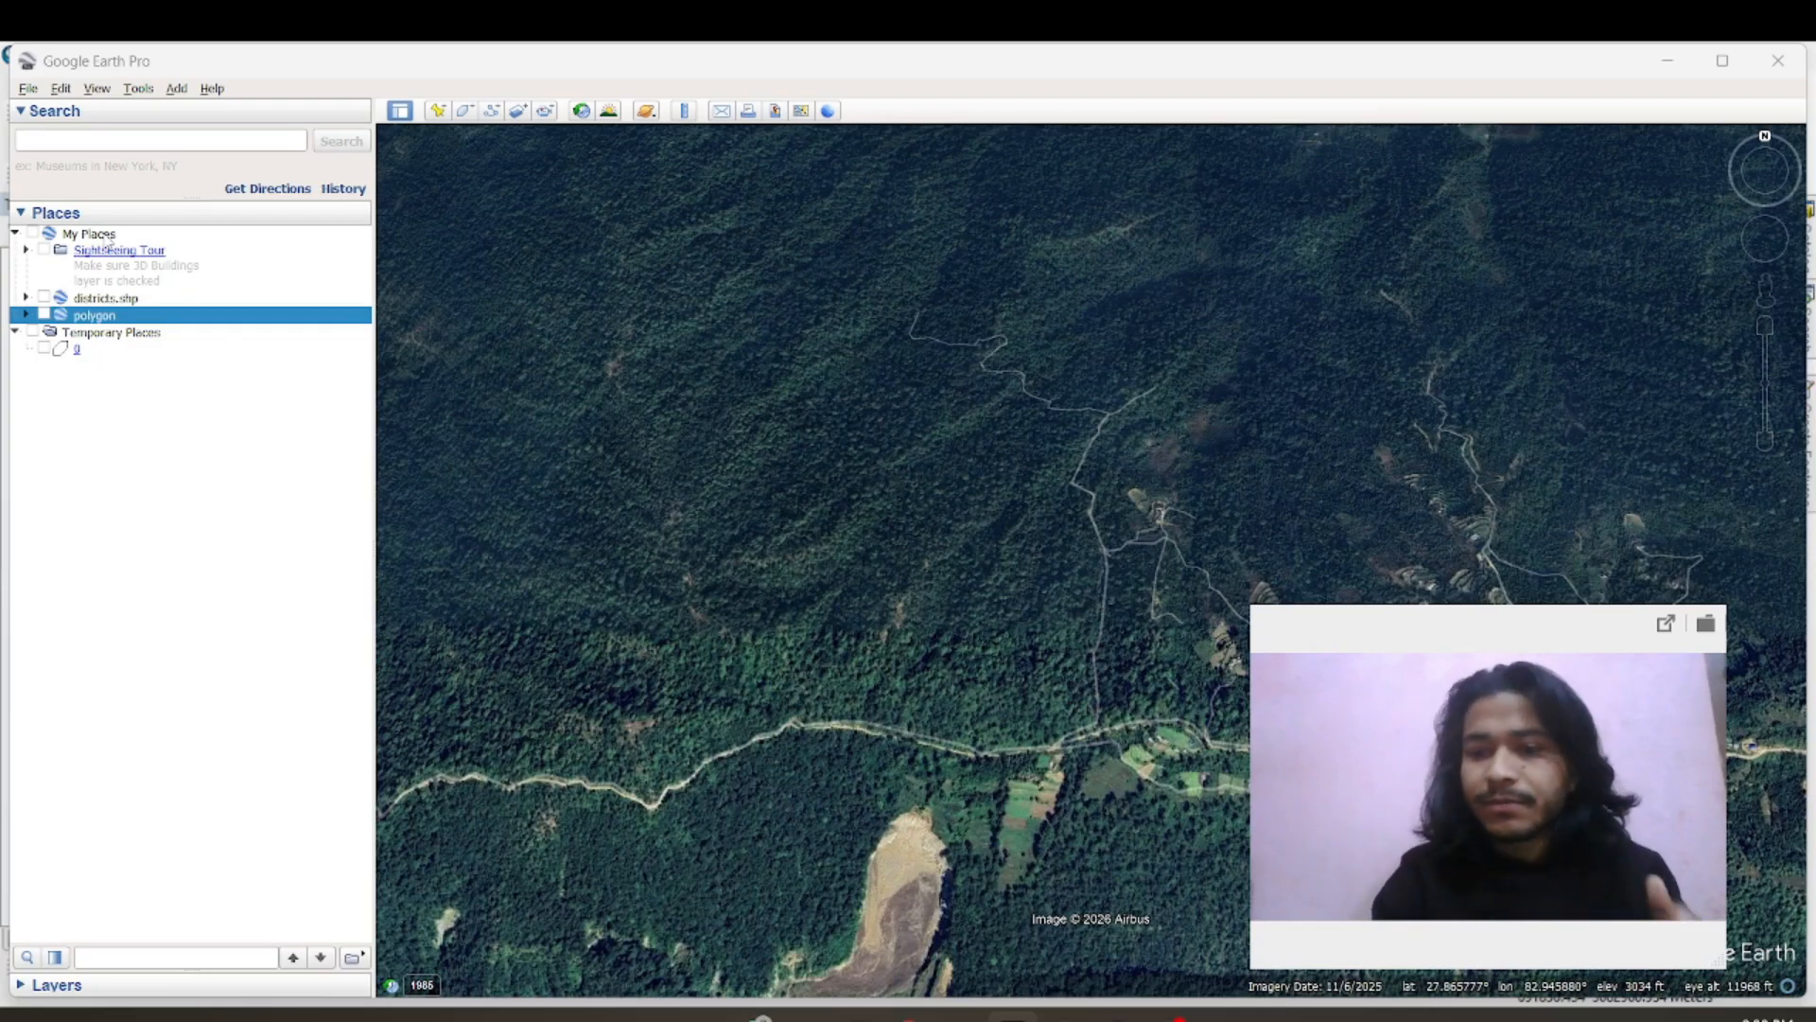
left_click(26, 92)
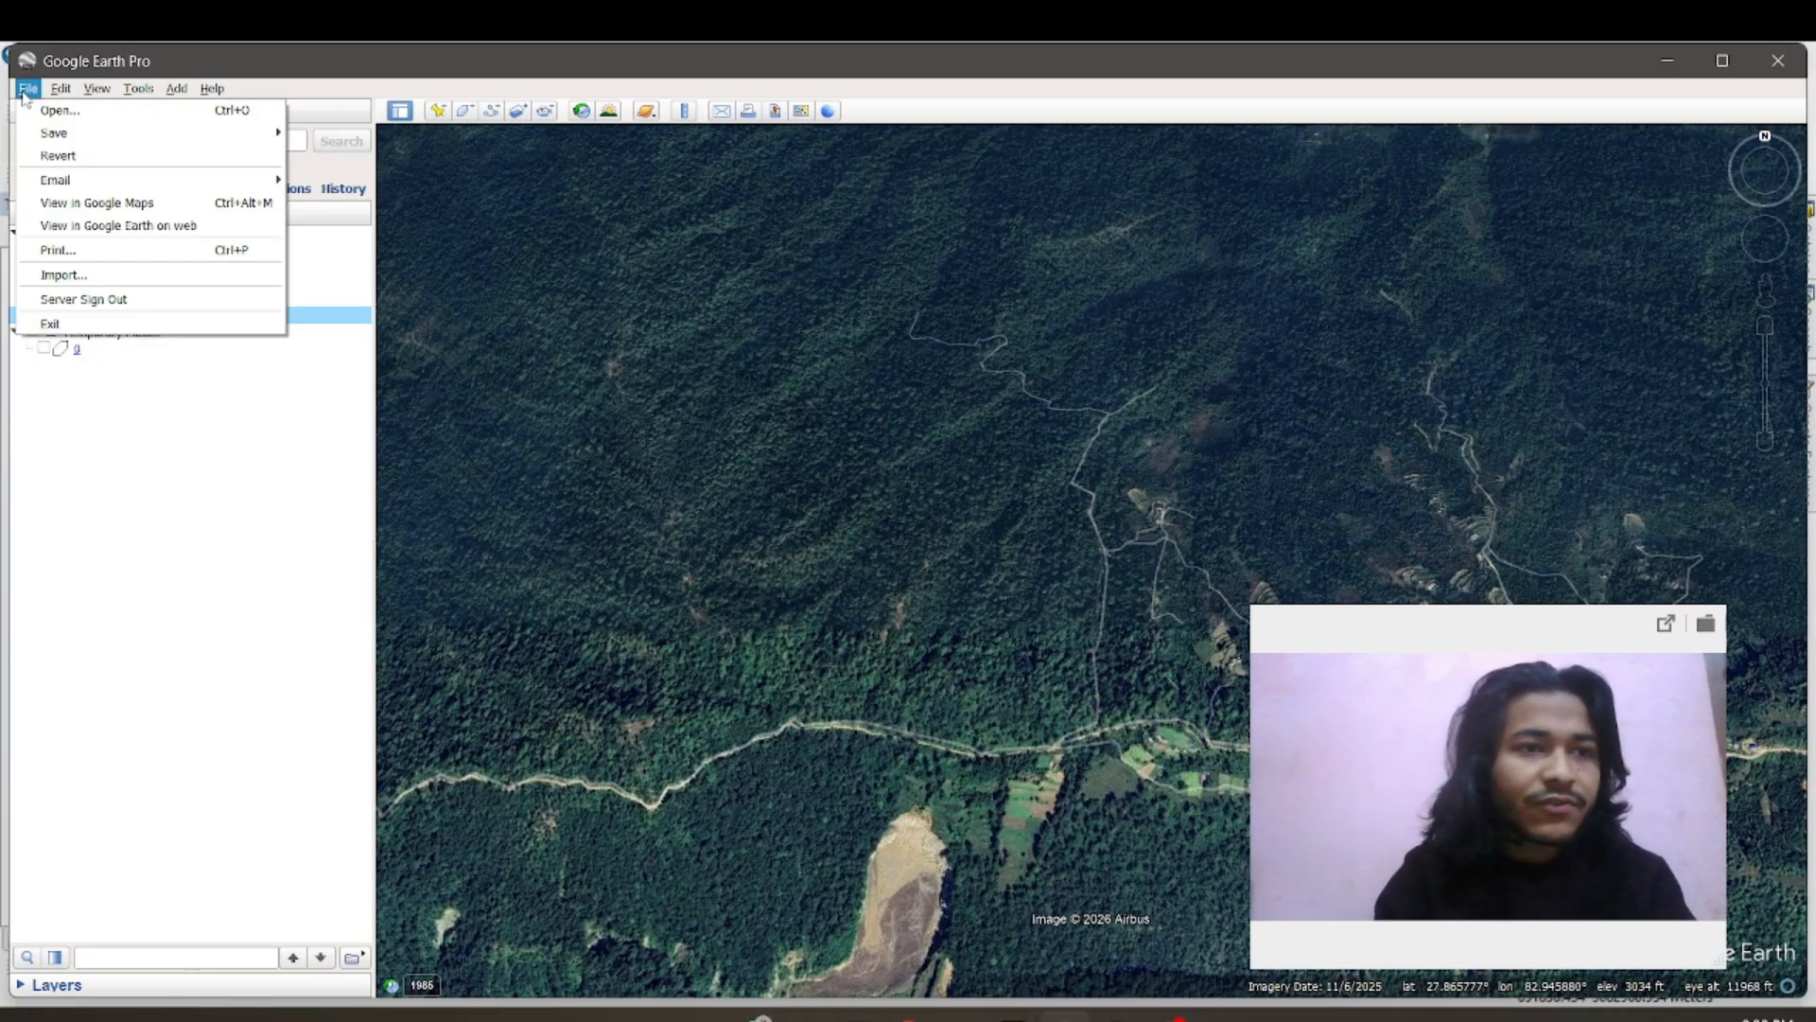
left_click(66, 117)
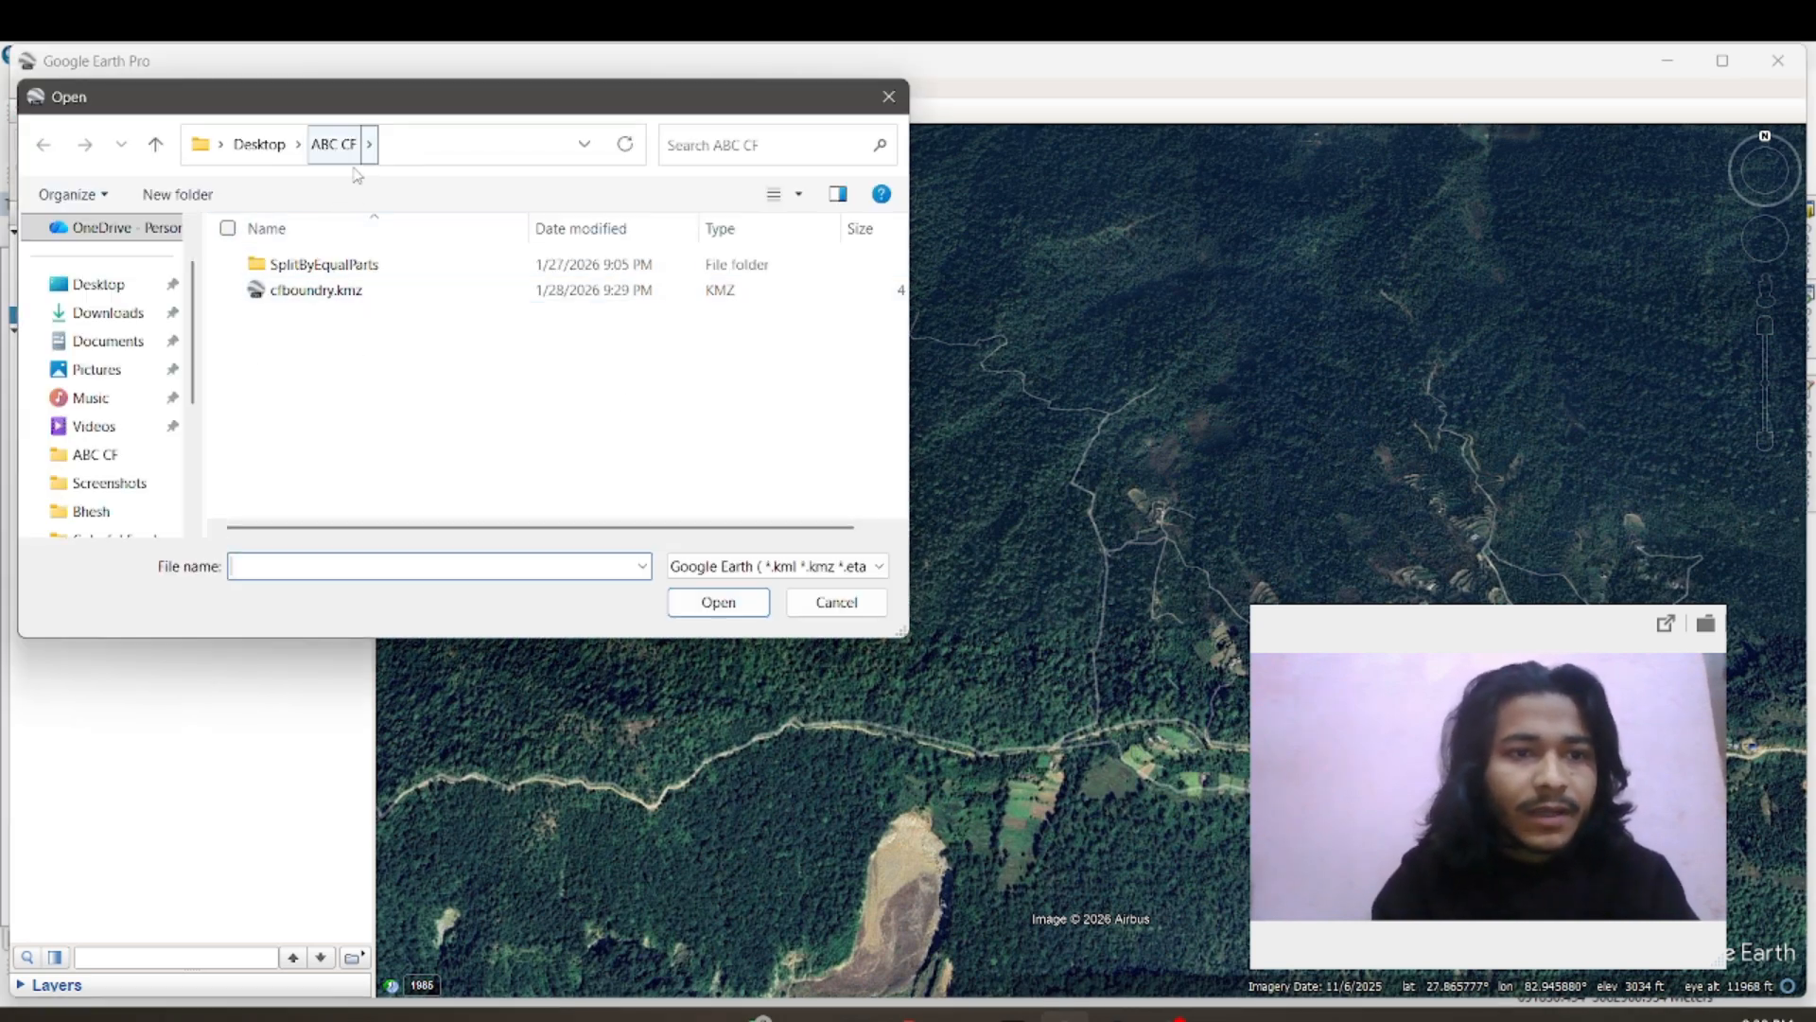
left_click(343, 297)
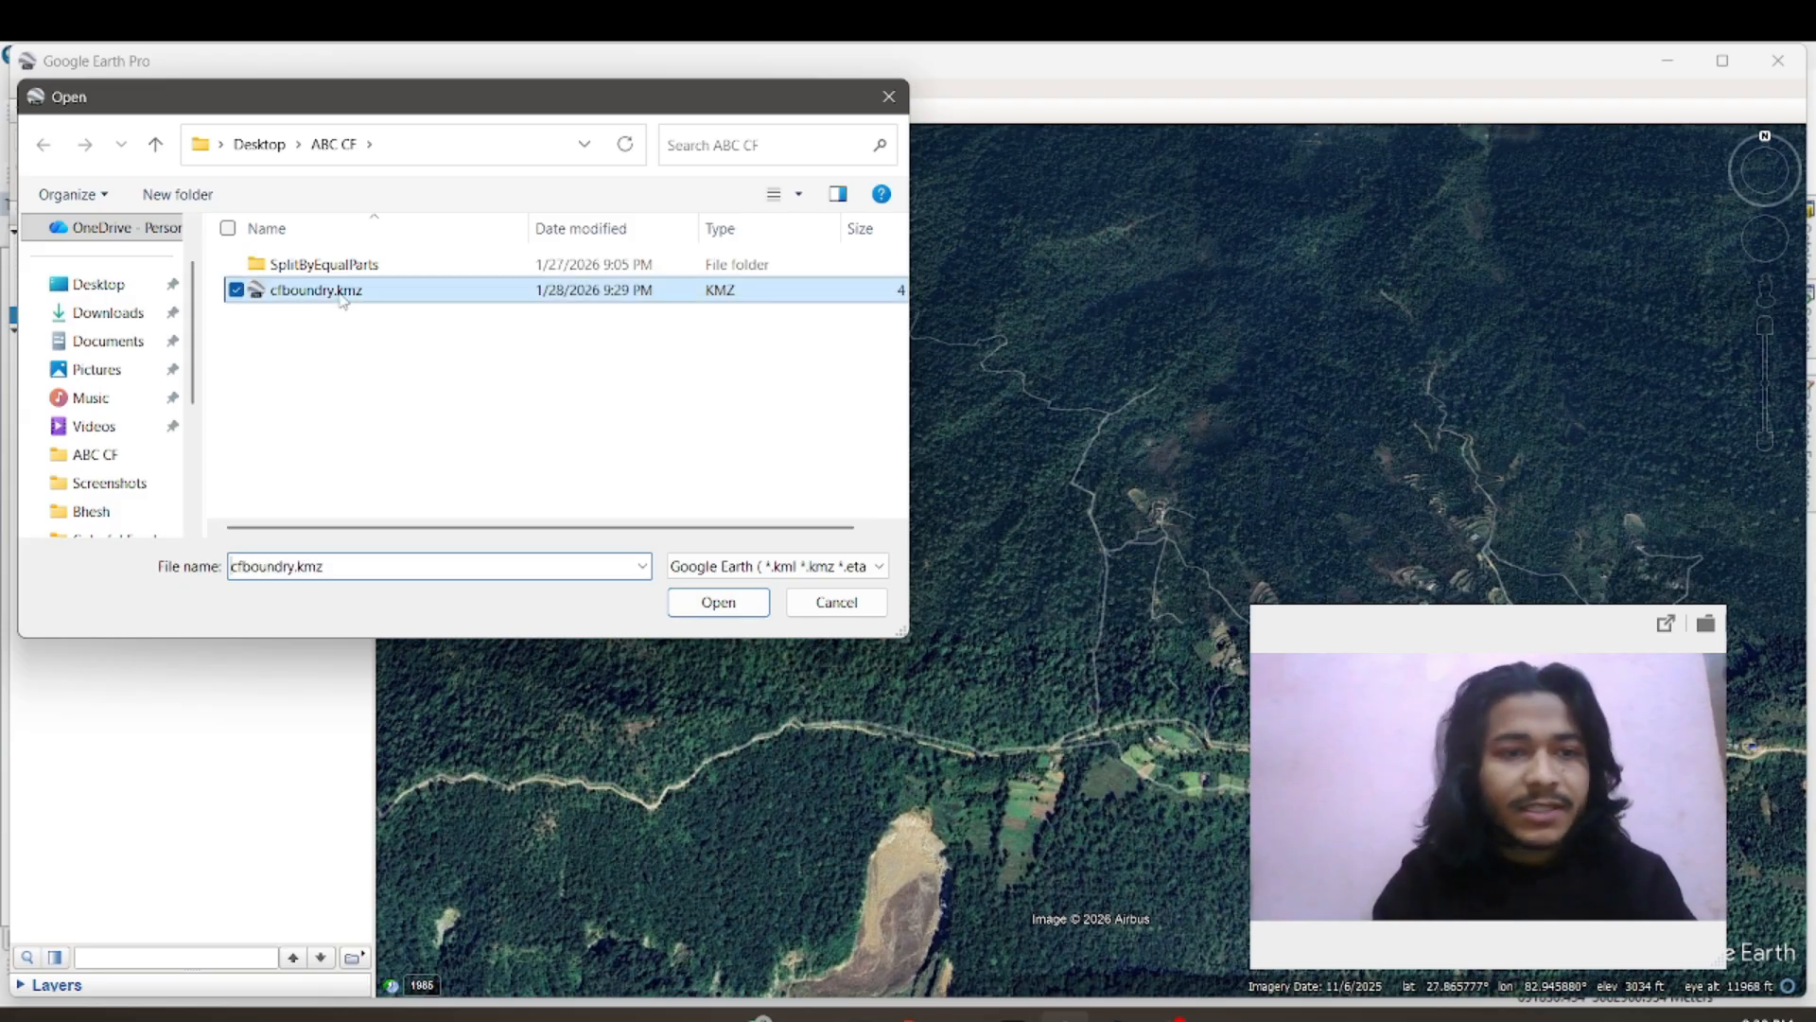
left_click(721, 605)
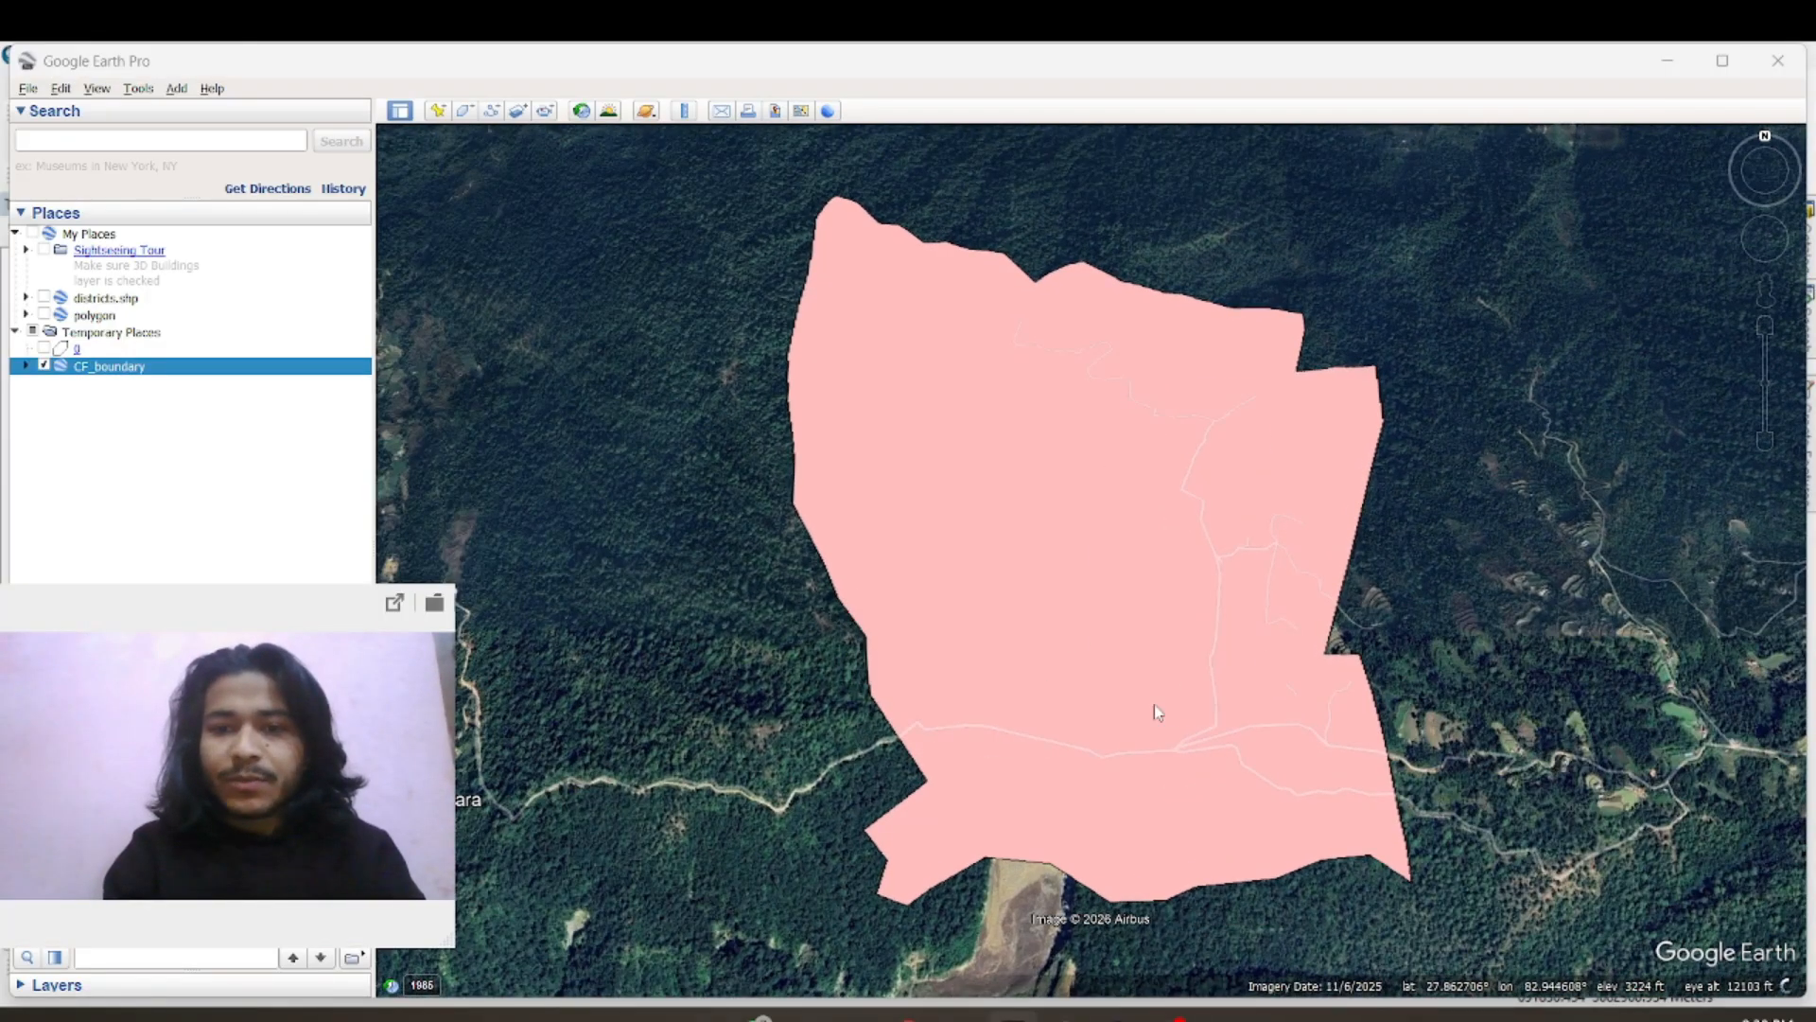
Step: Restyle the CF_boundary folder with an outlined area and a red line colour
right_click(151, 370)
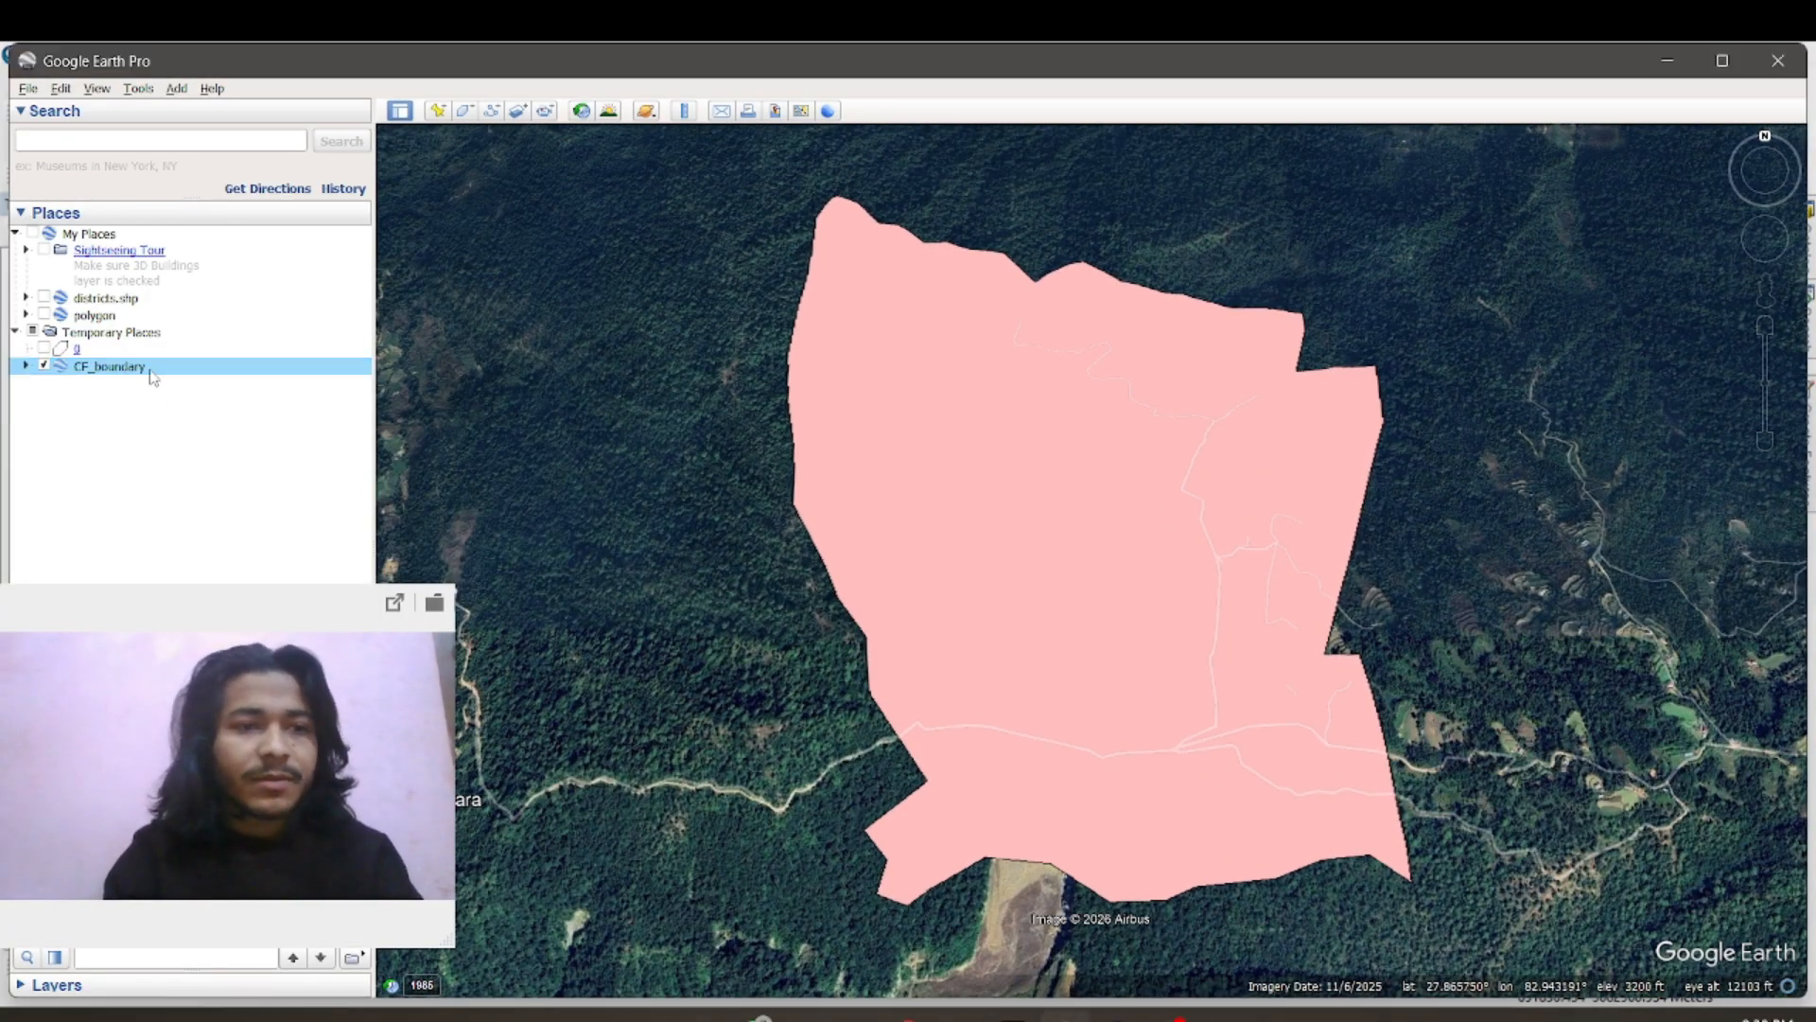
left_click(220, 688)
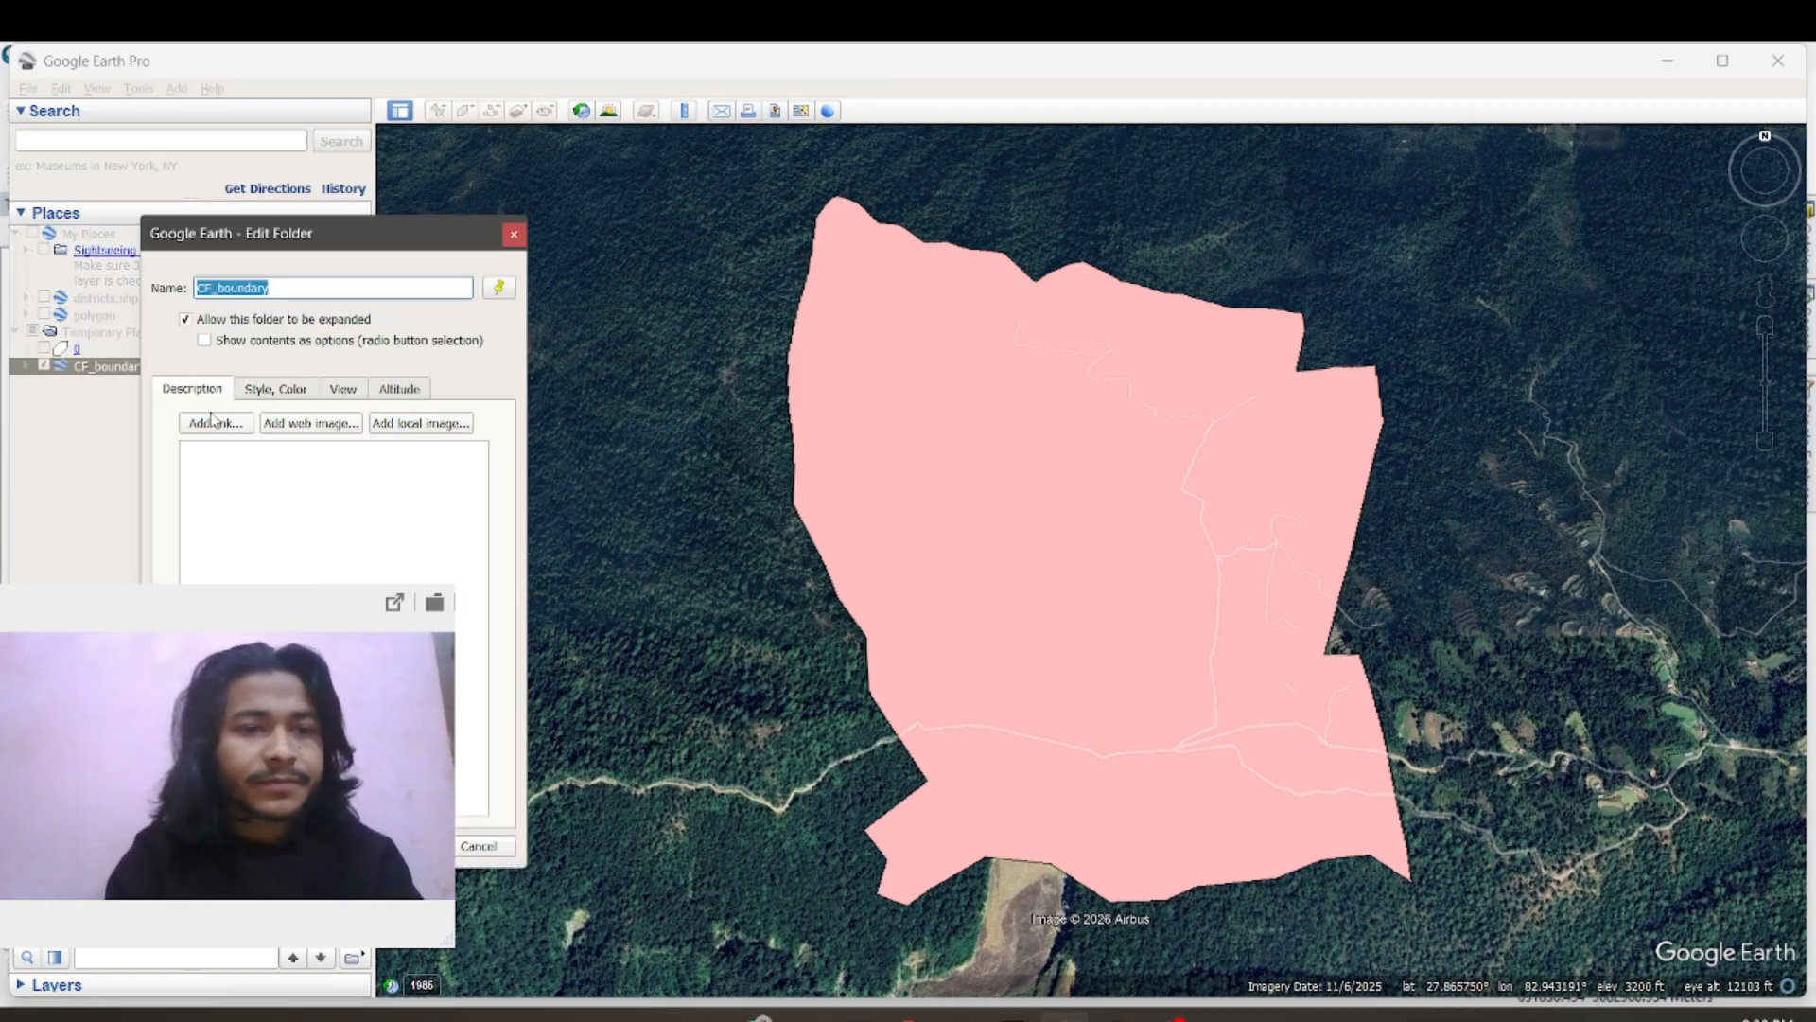
left_click(260, 389)
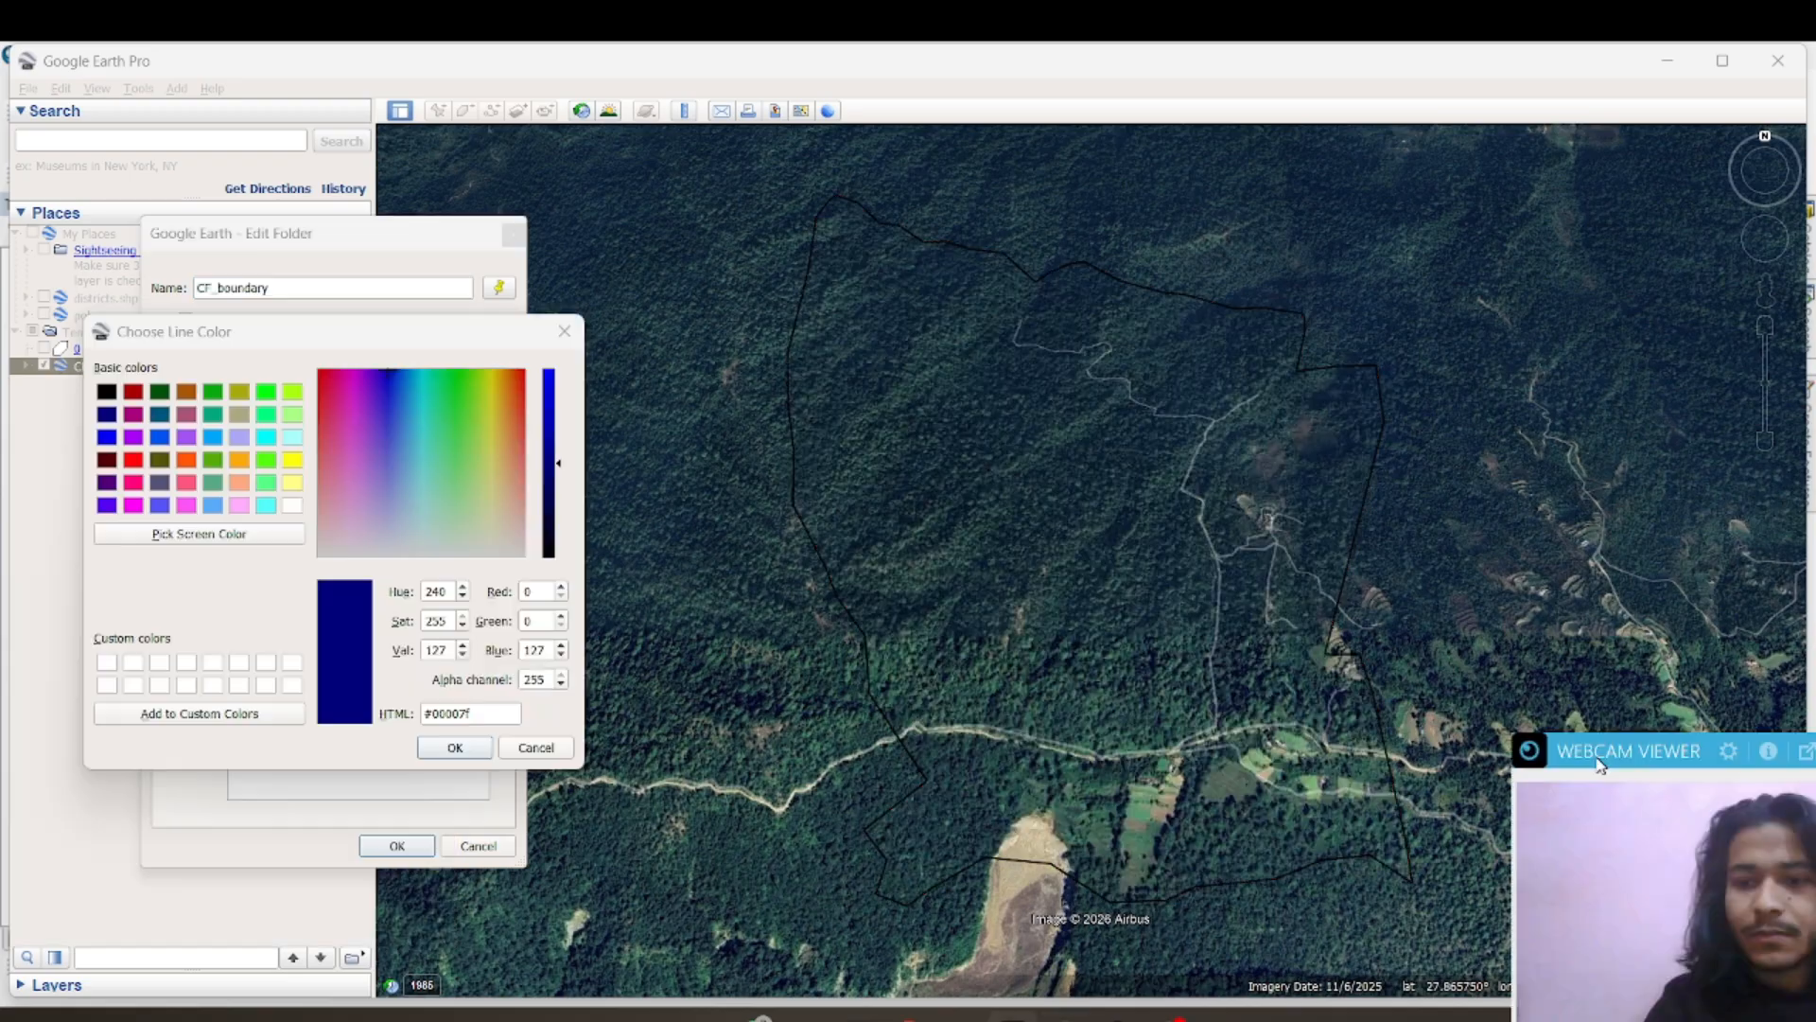
left_click_drag(1599, 764, 1545, 765)
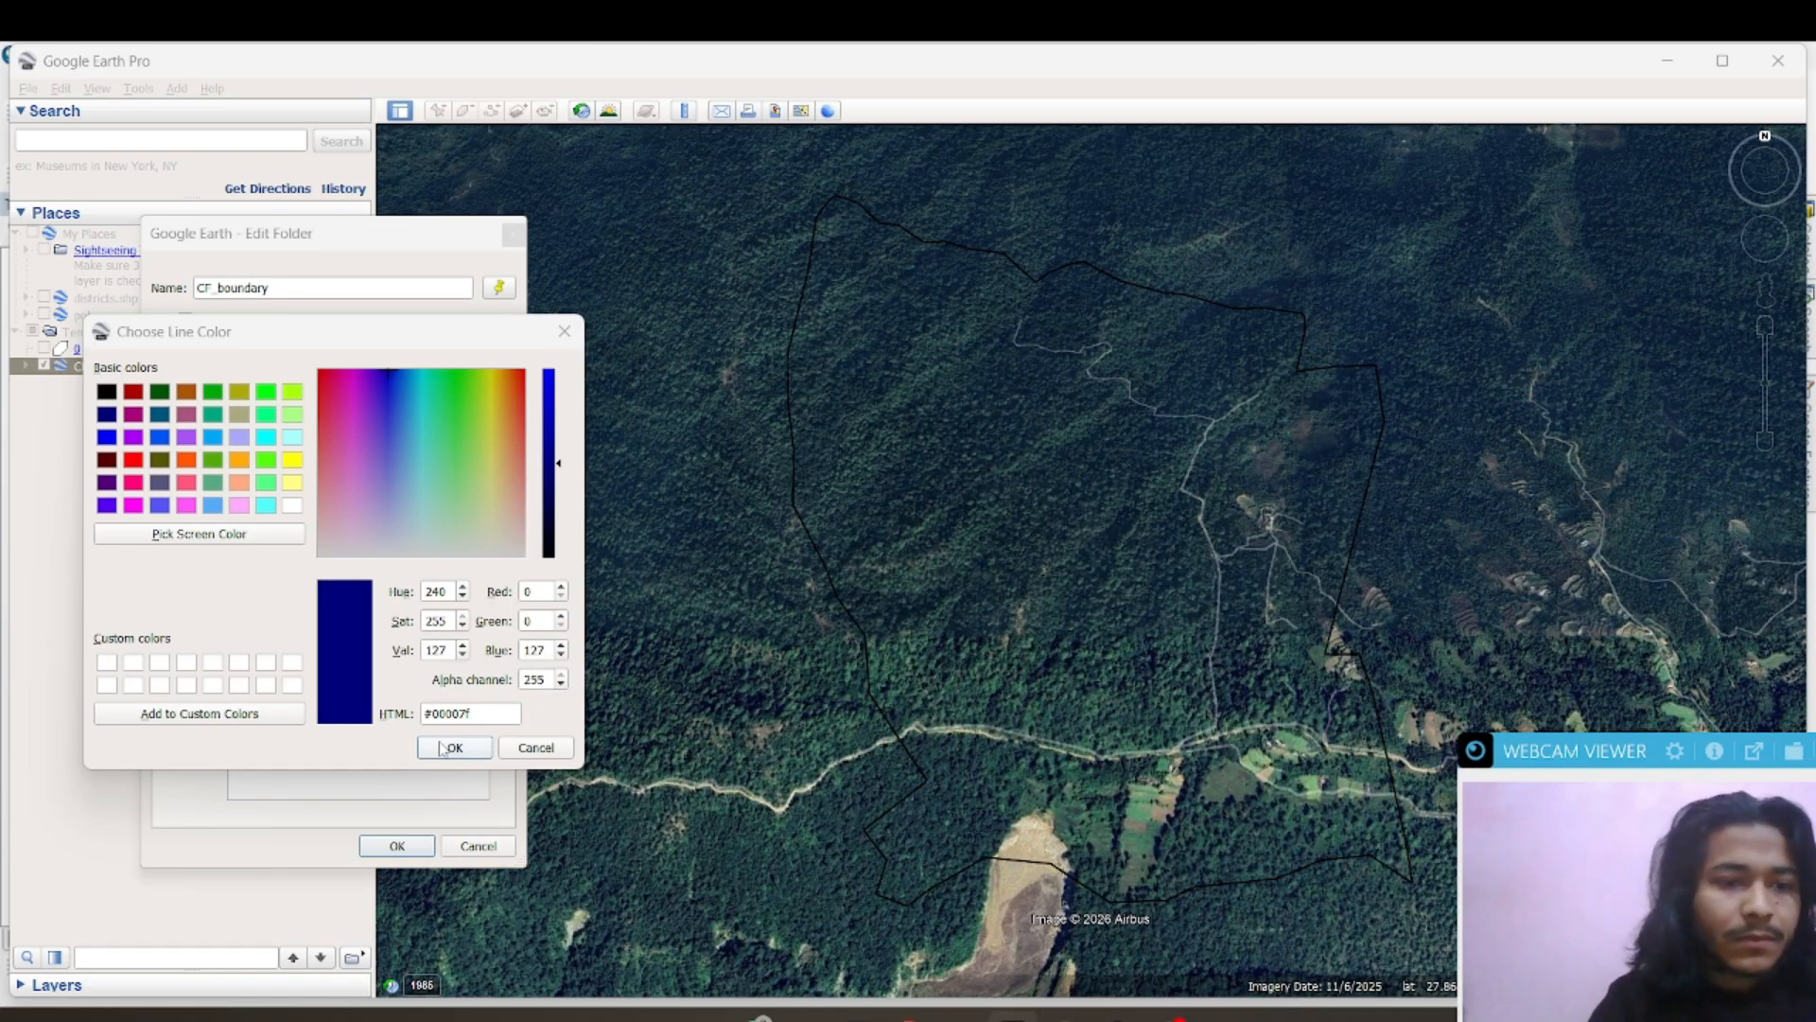
left_click(106, 417)
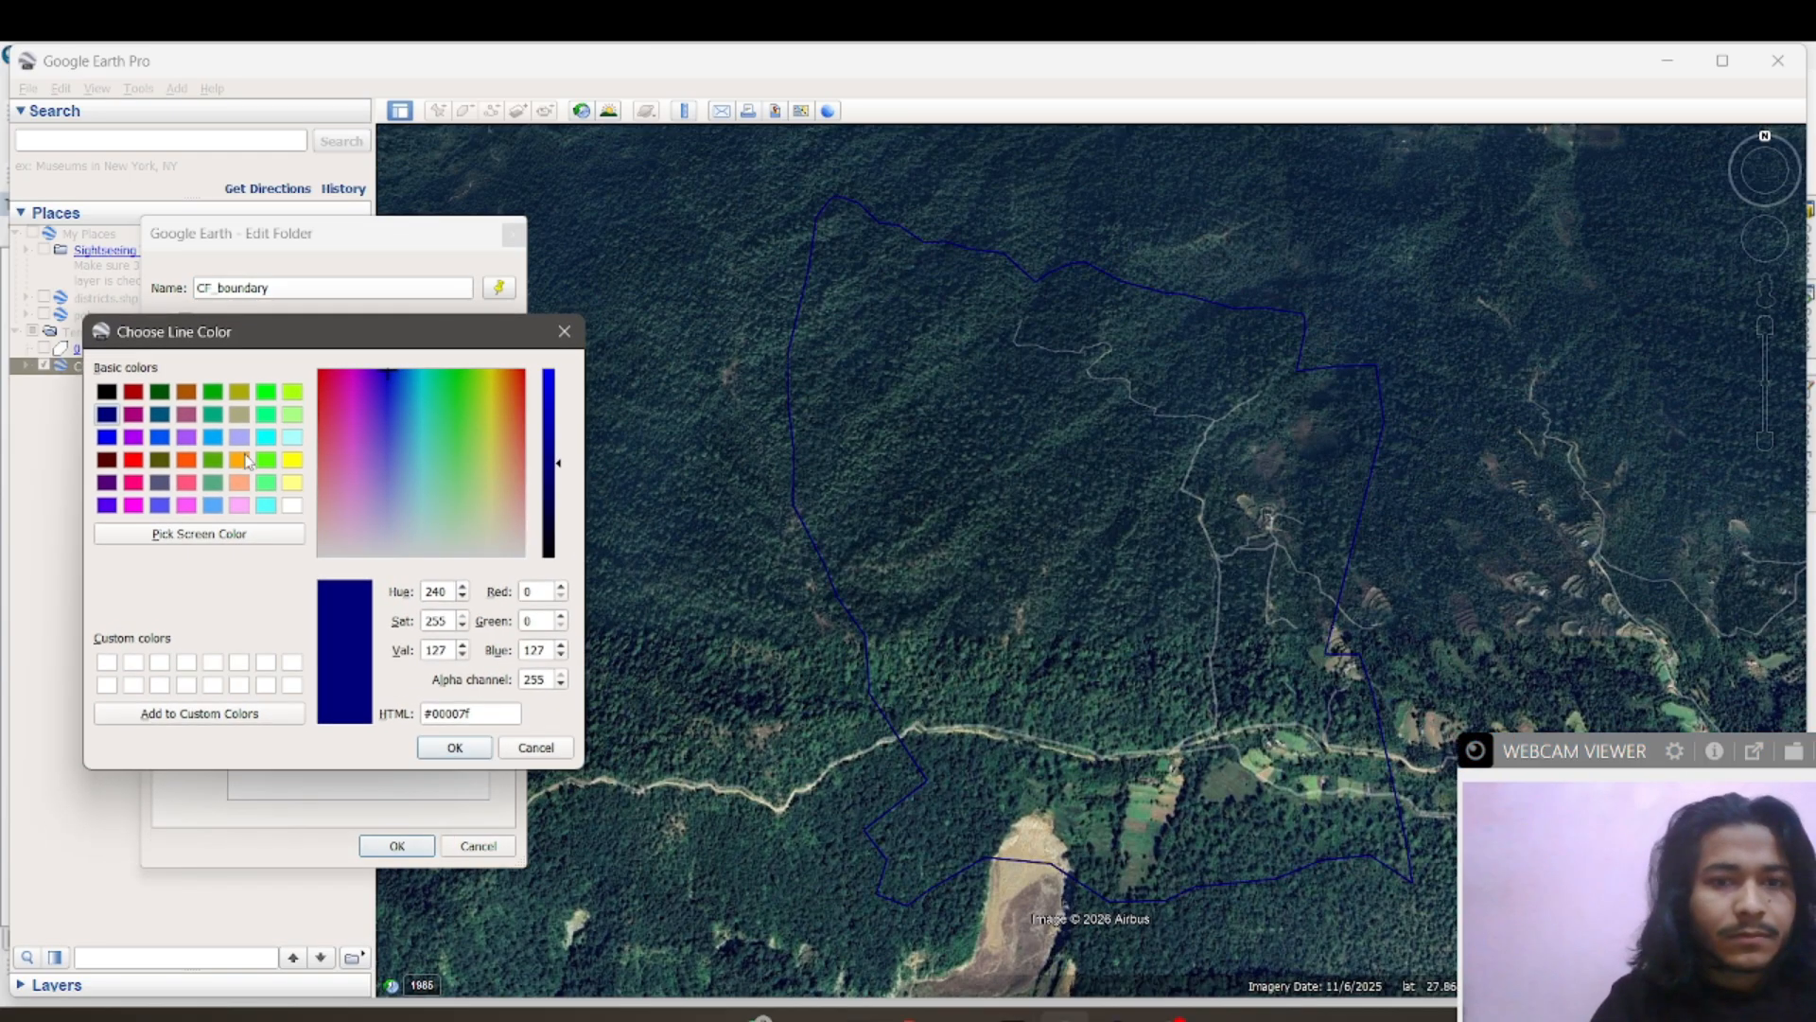
left_click(133, 460)
left_click(447, 744)
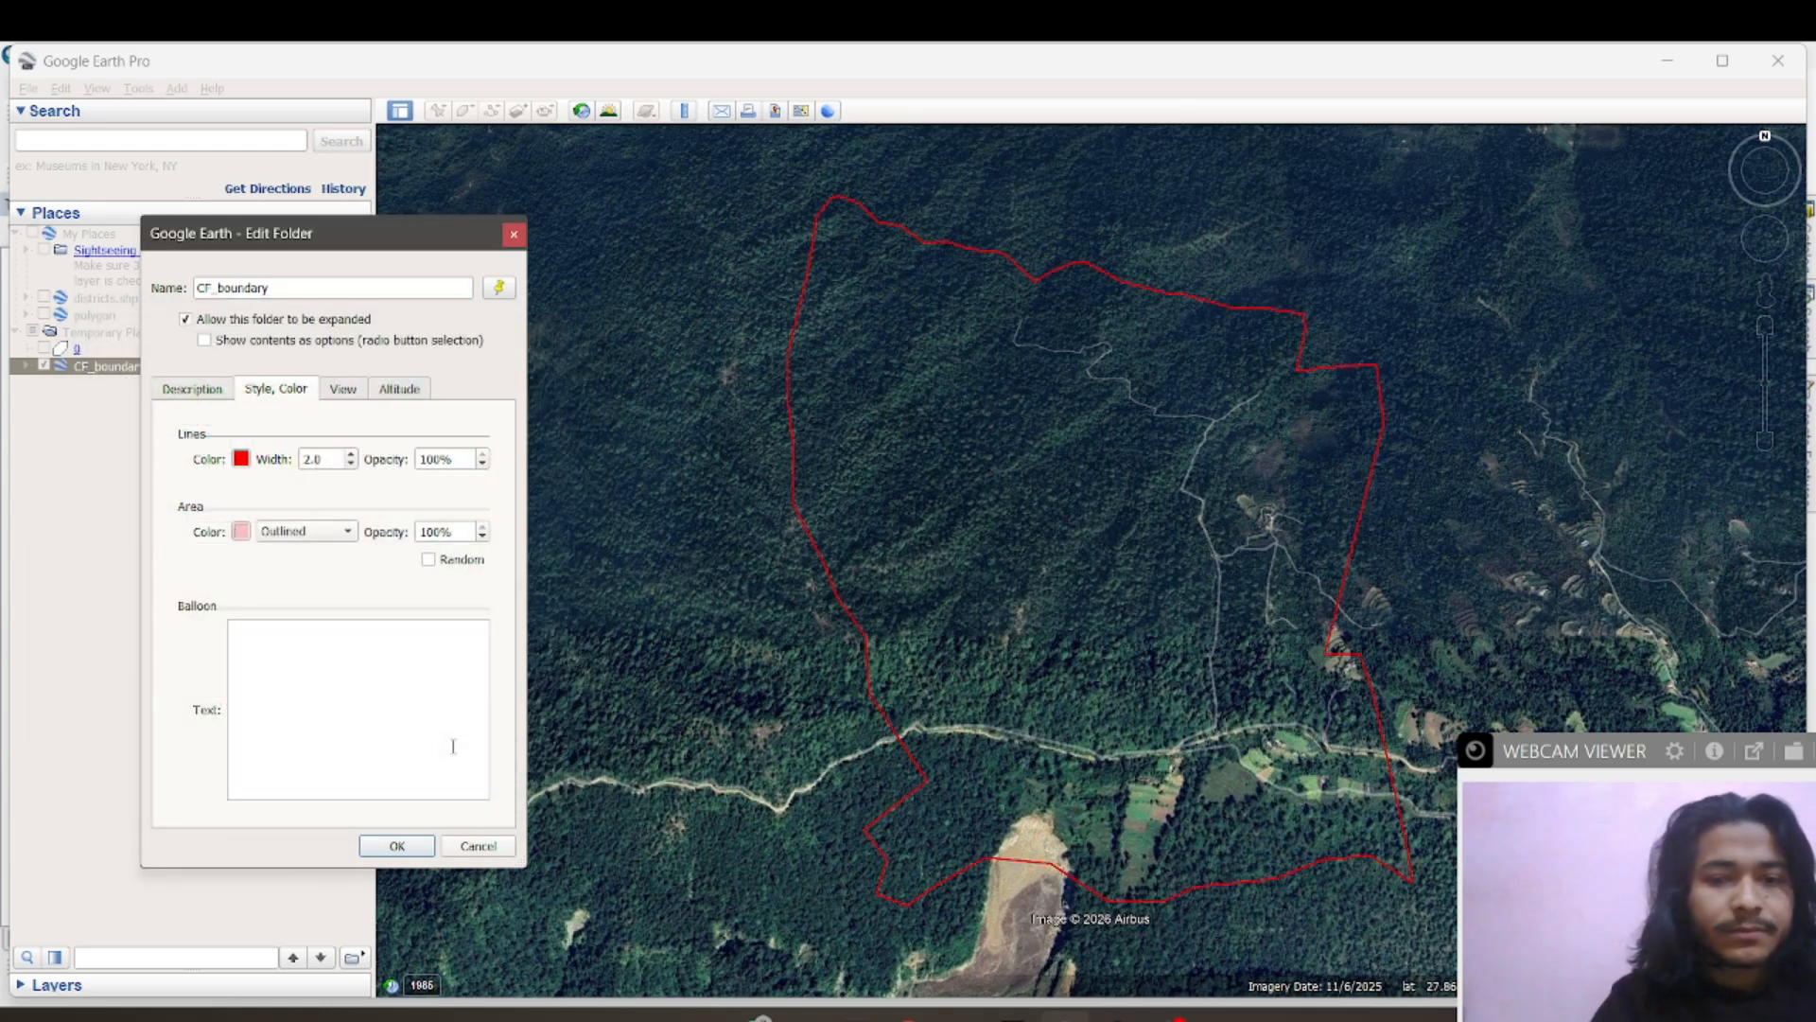
left_click(398, 845)
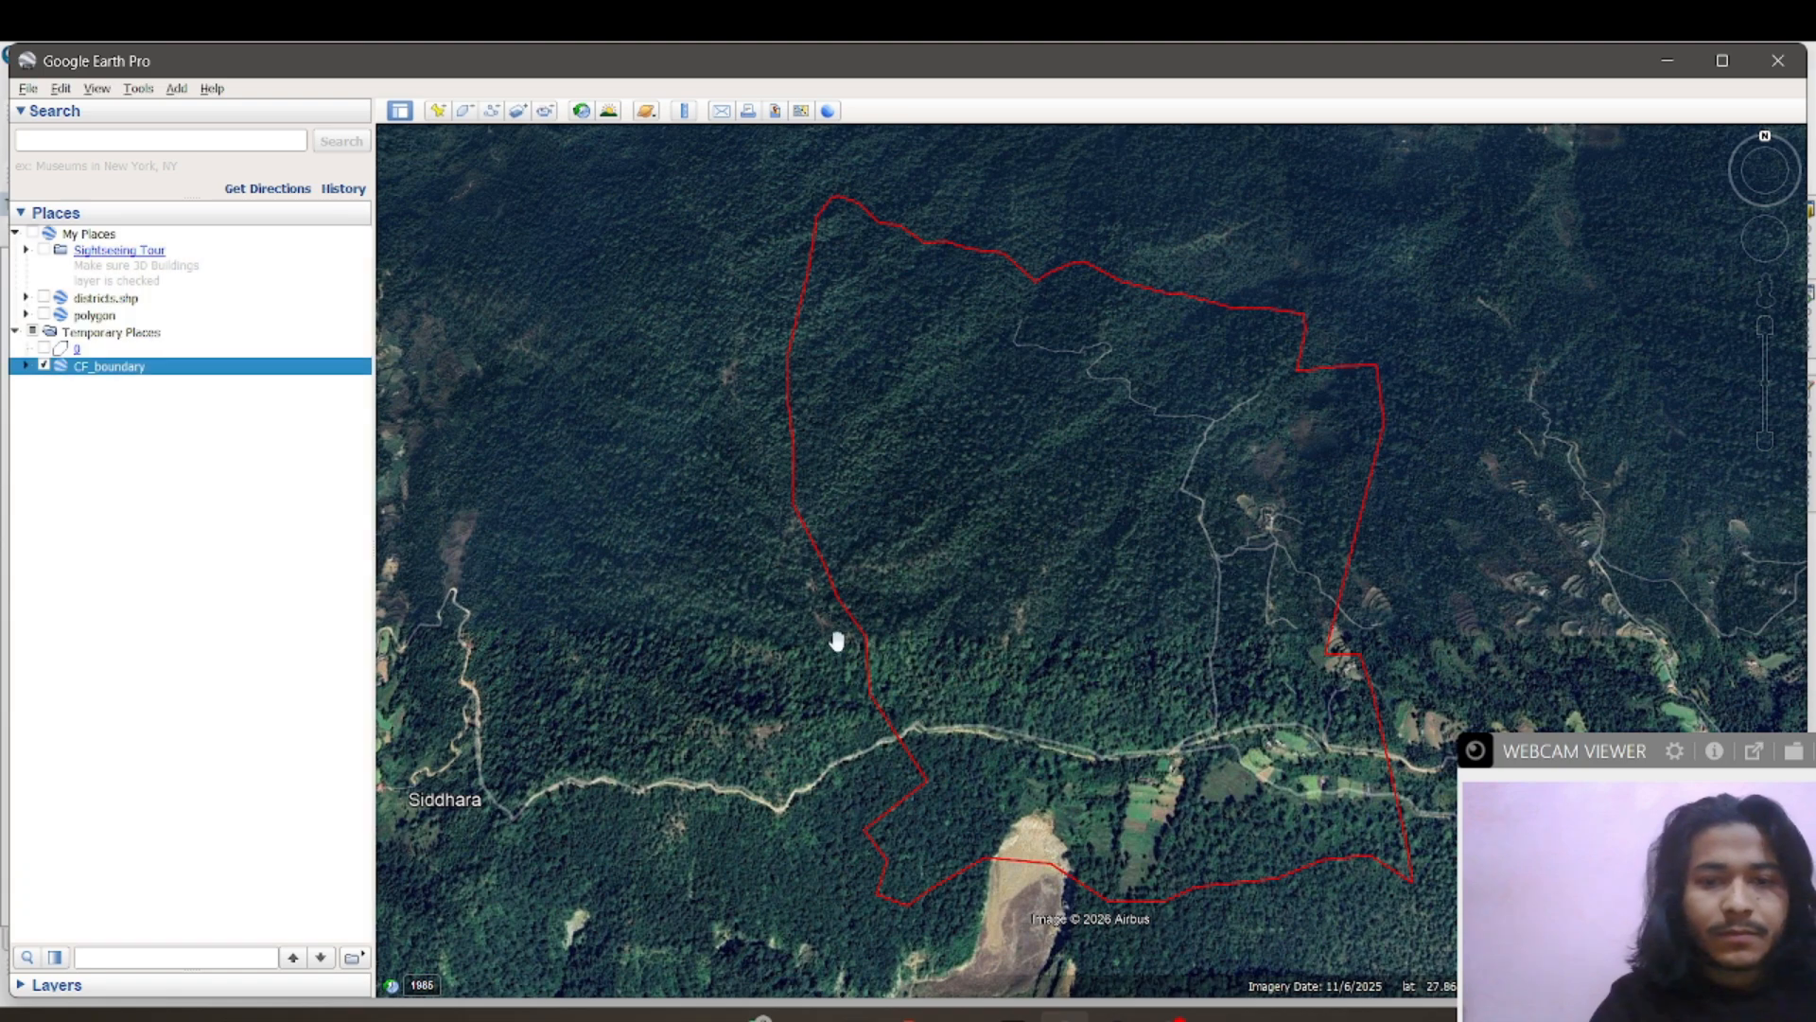
left_click_drag(775, 640, 674, 645)
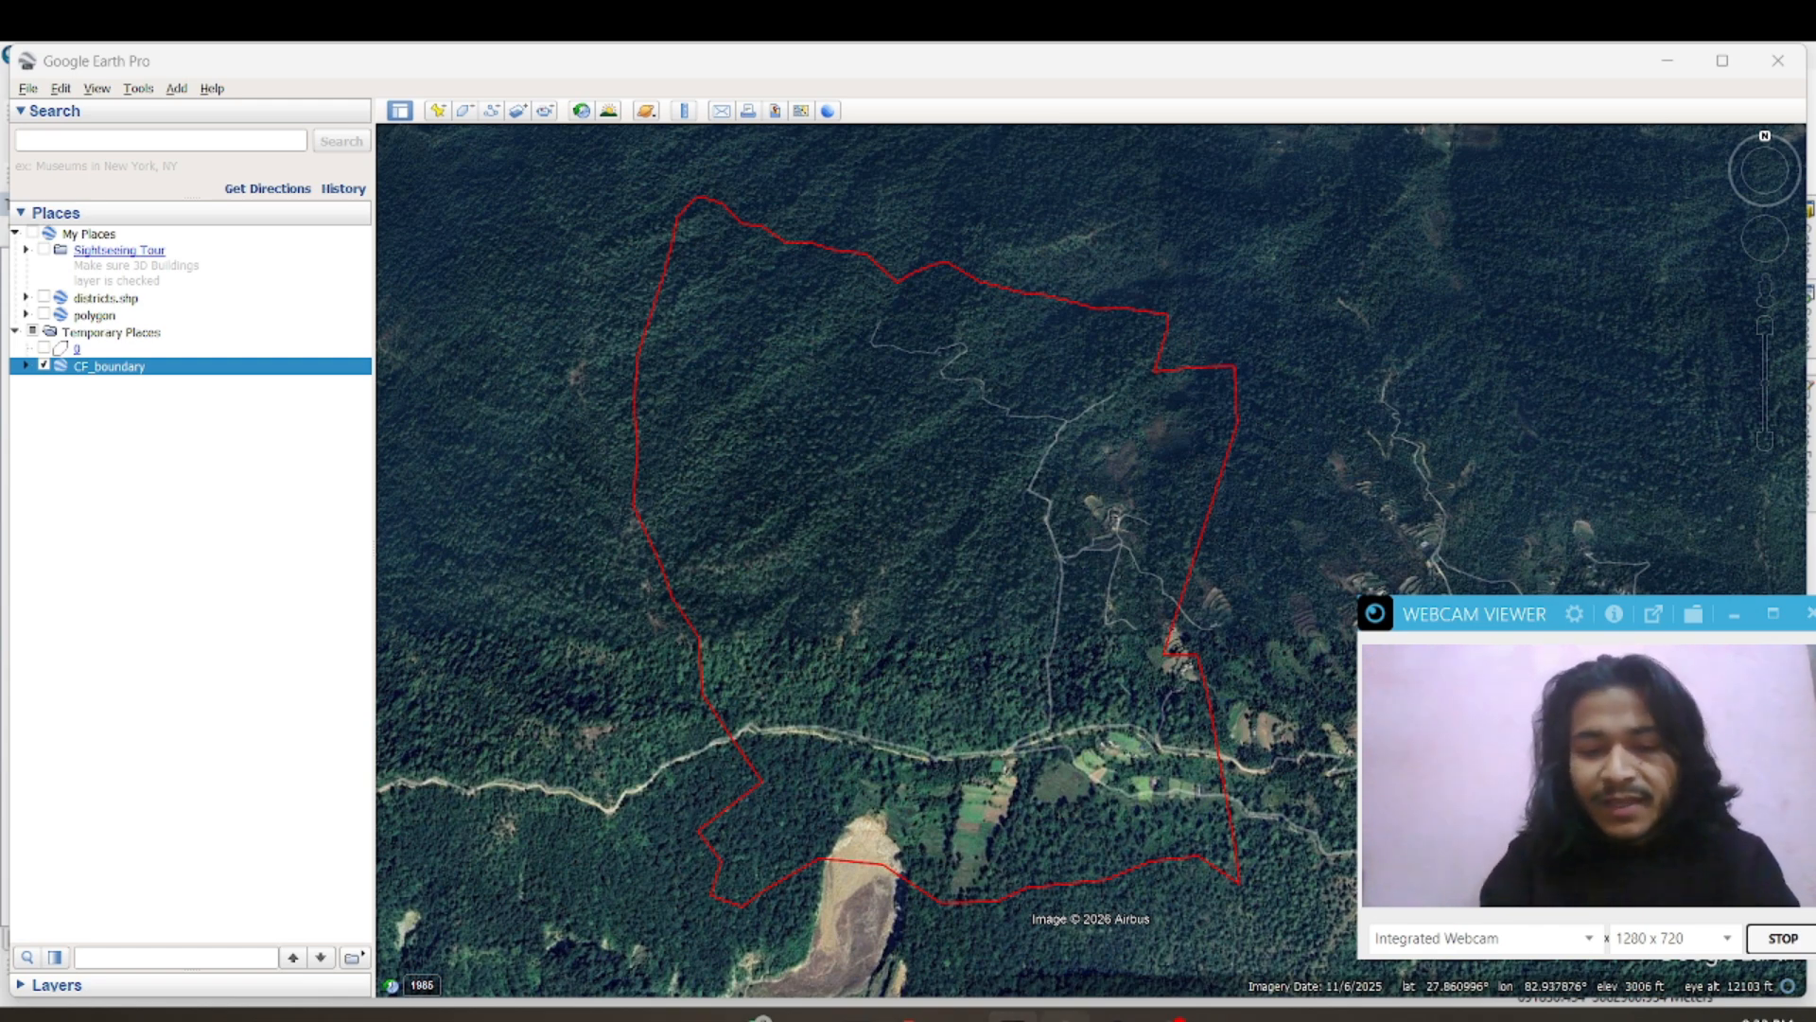
Step: Switch back to ArcMap and open the attribute table of the CF_boundary layer
key("alt+Tab")
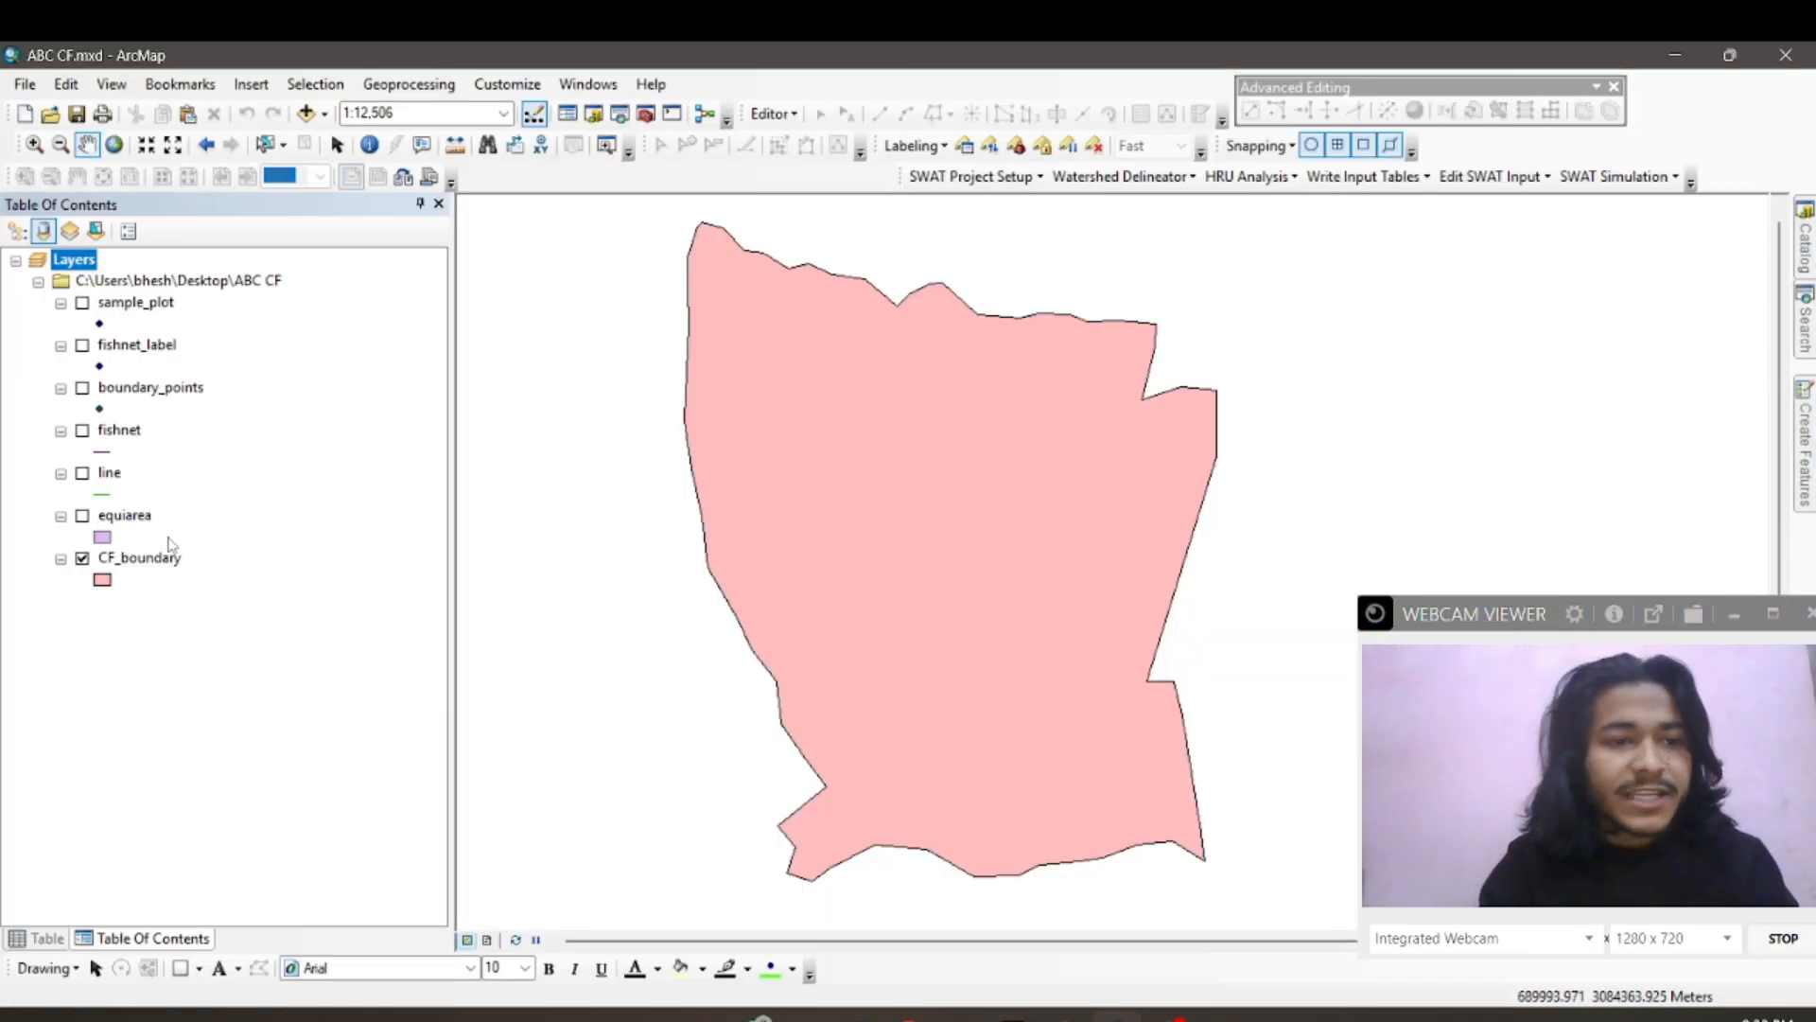
left_click(172, 560)
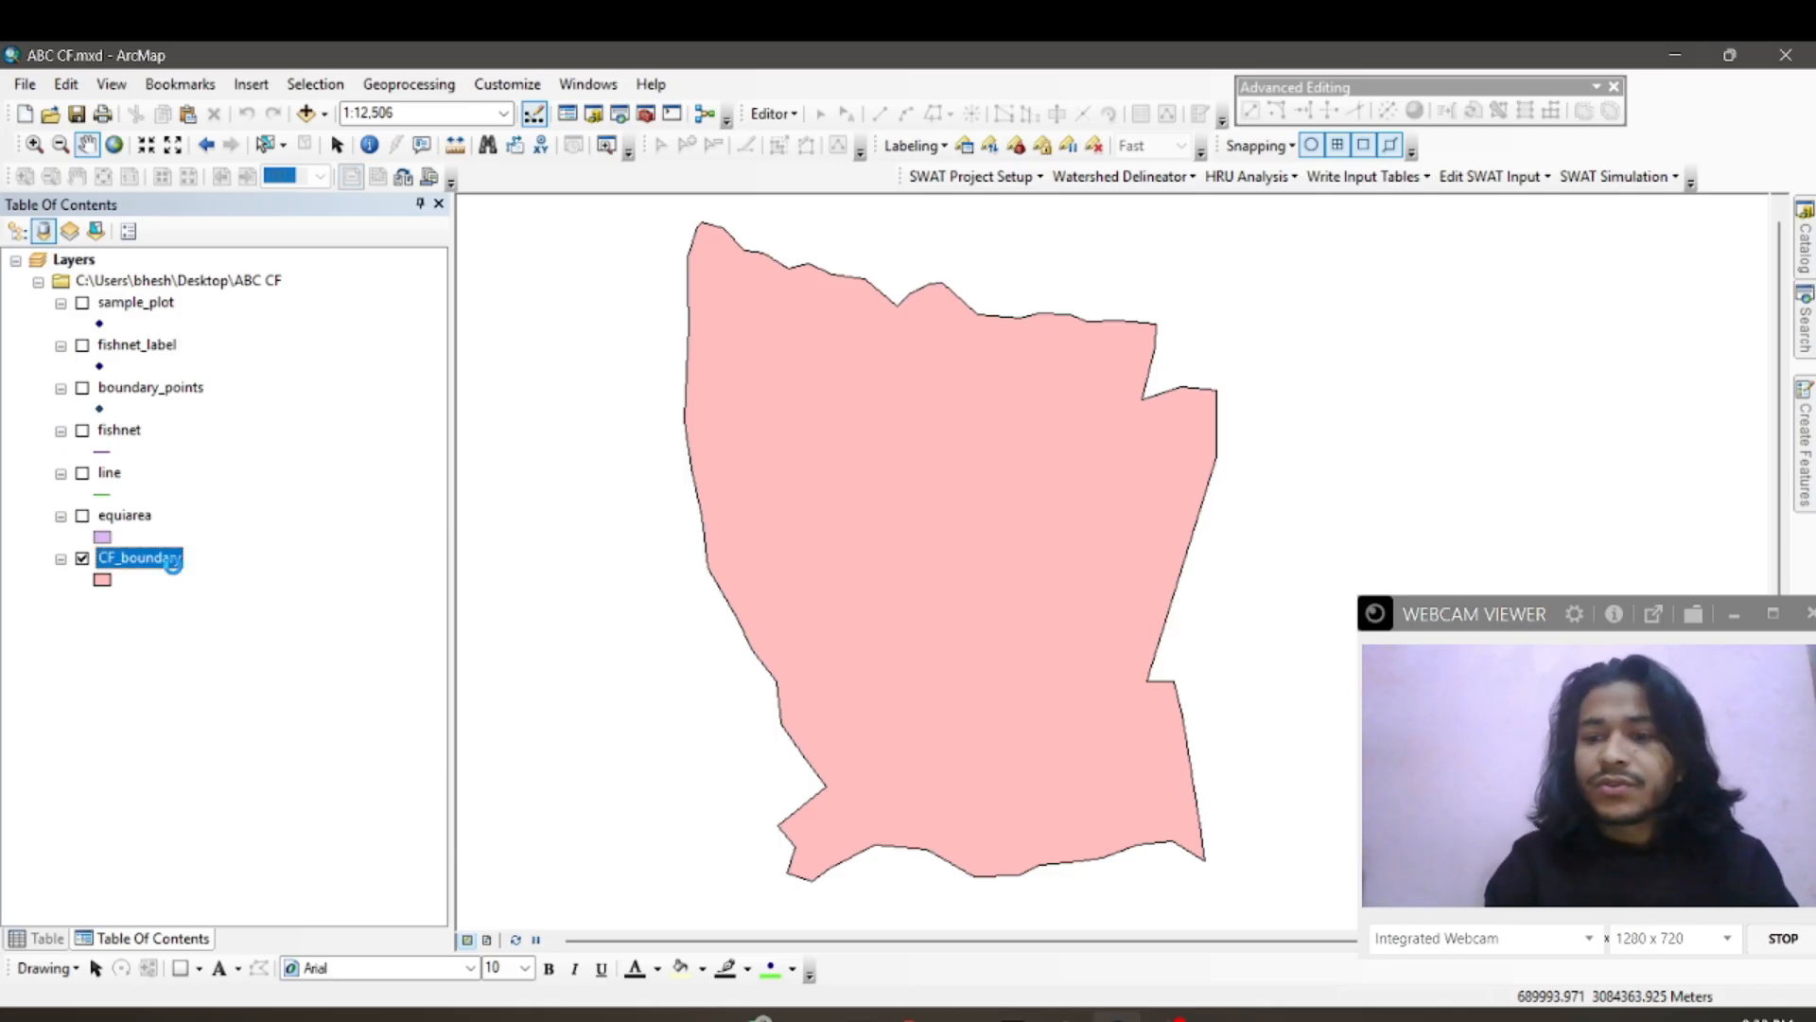
right_click(175, 568)
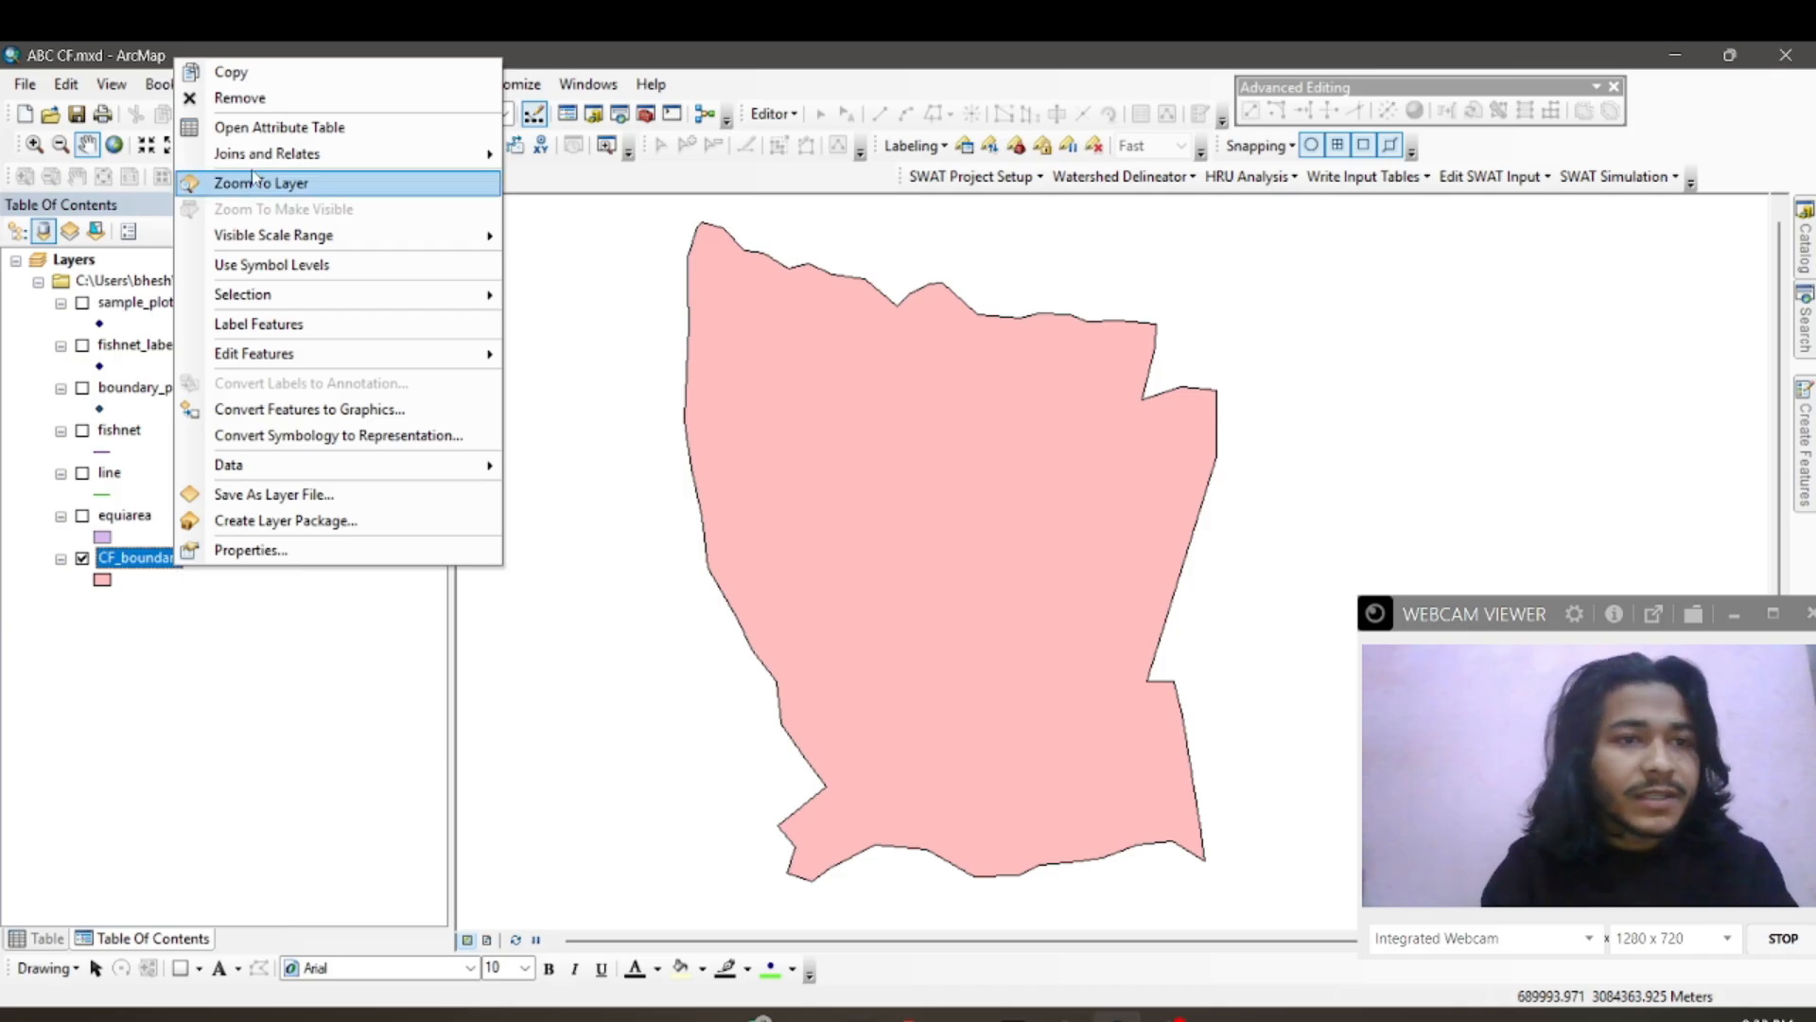
left_click(292, 126)
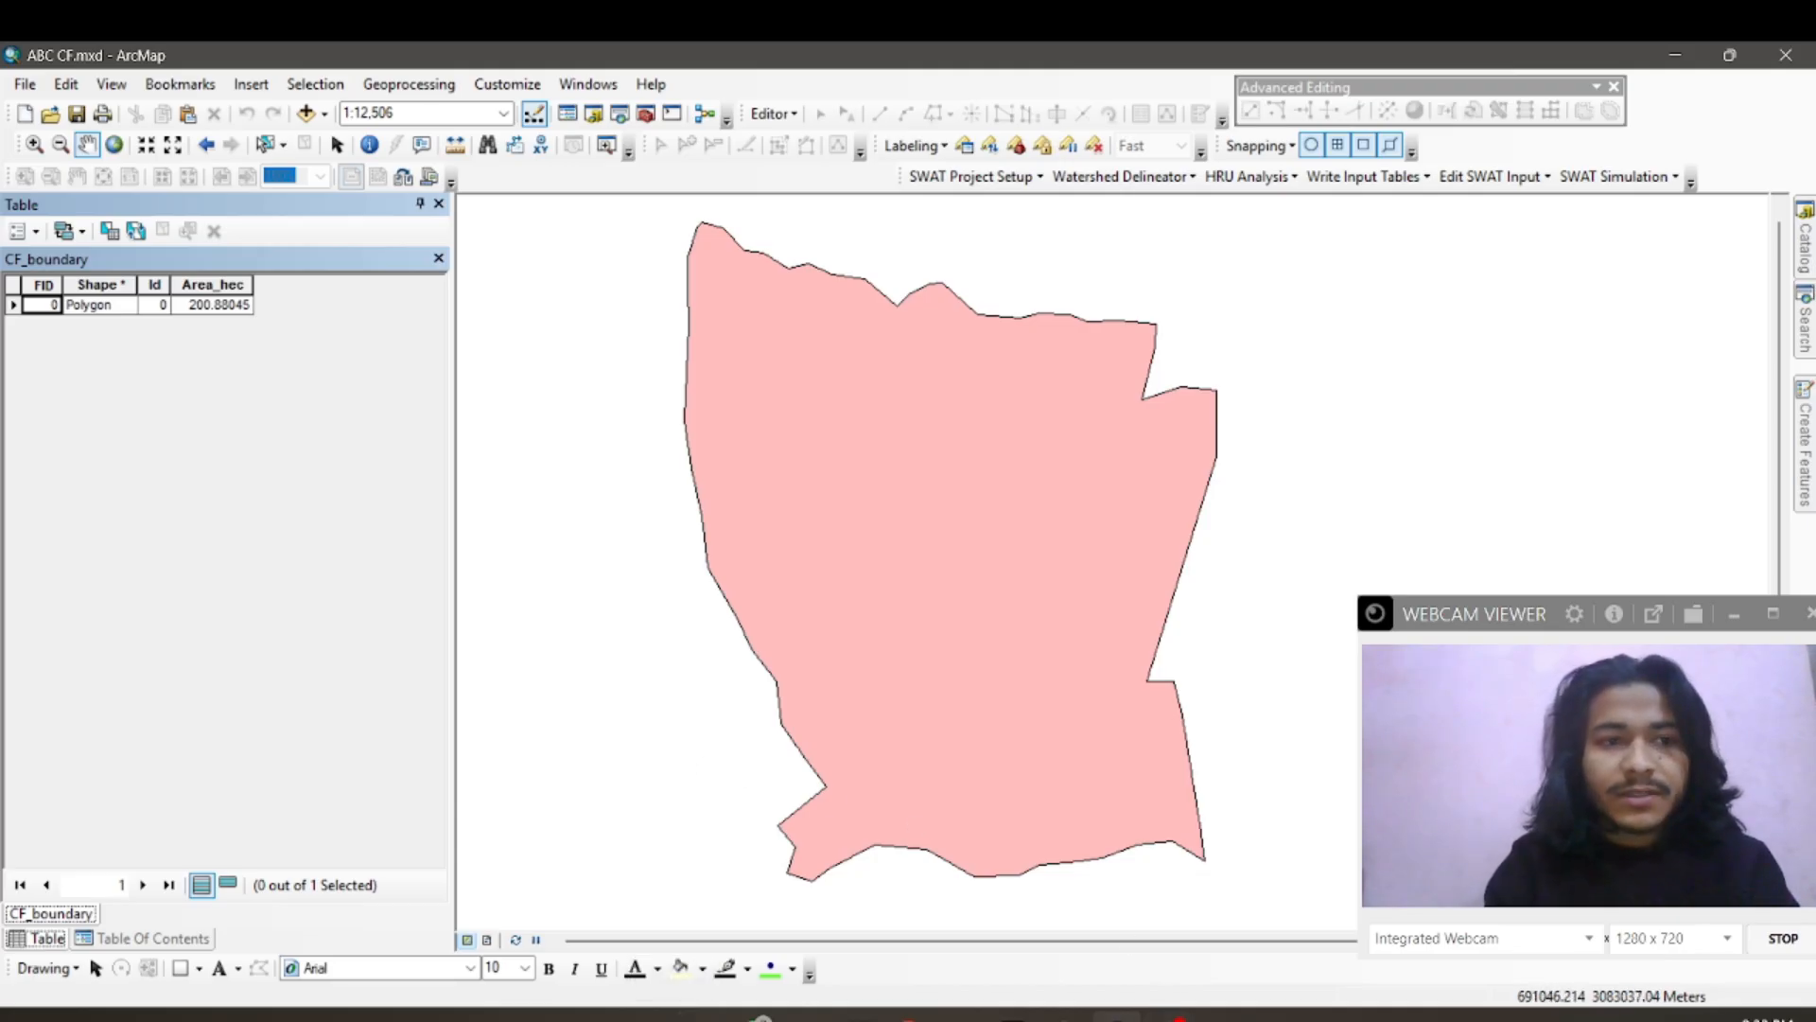
Step: Switch to Google Earth Pro, view the boundary's attributes and examine the bare ground and fields along its southern edge
left_click(1067, 1017)
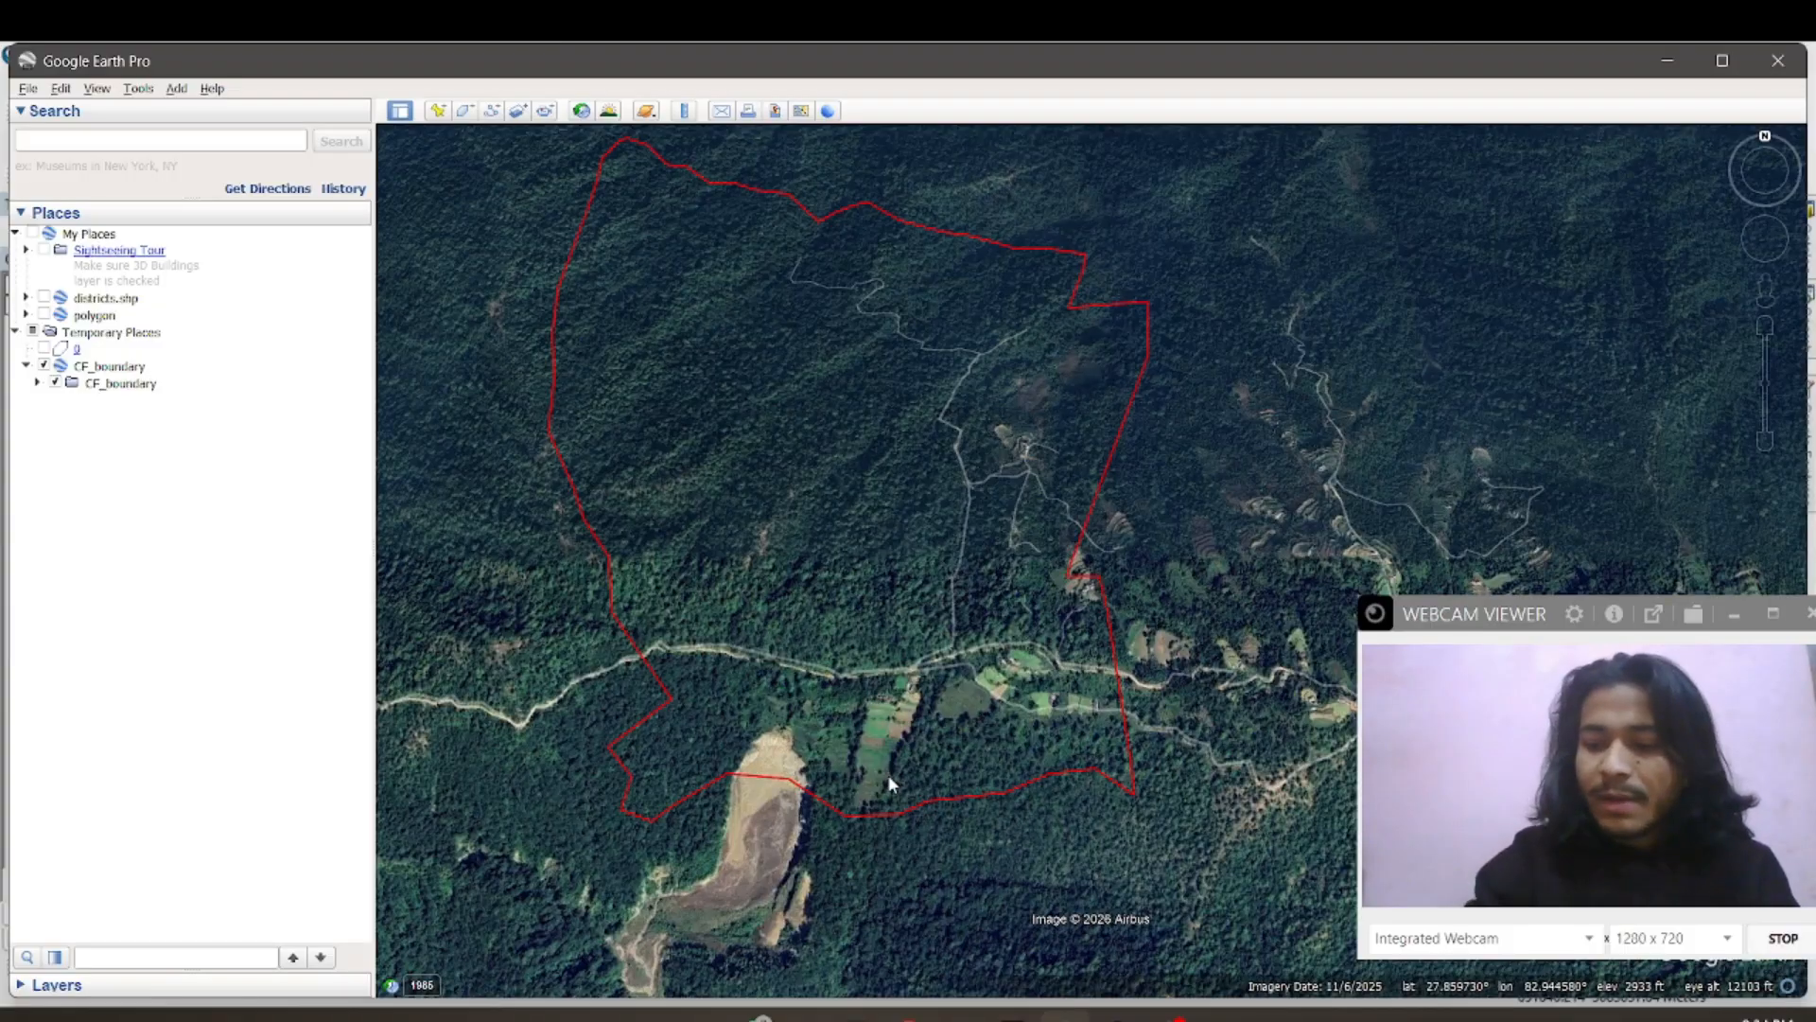
left_click(831, 793)
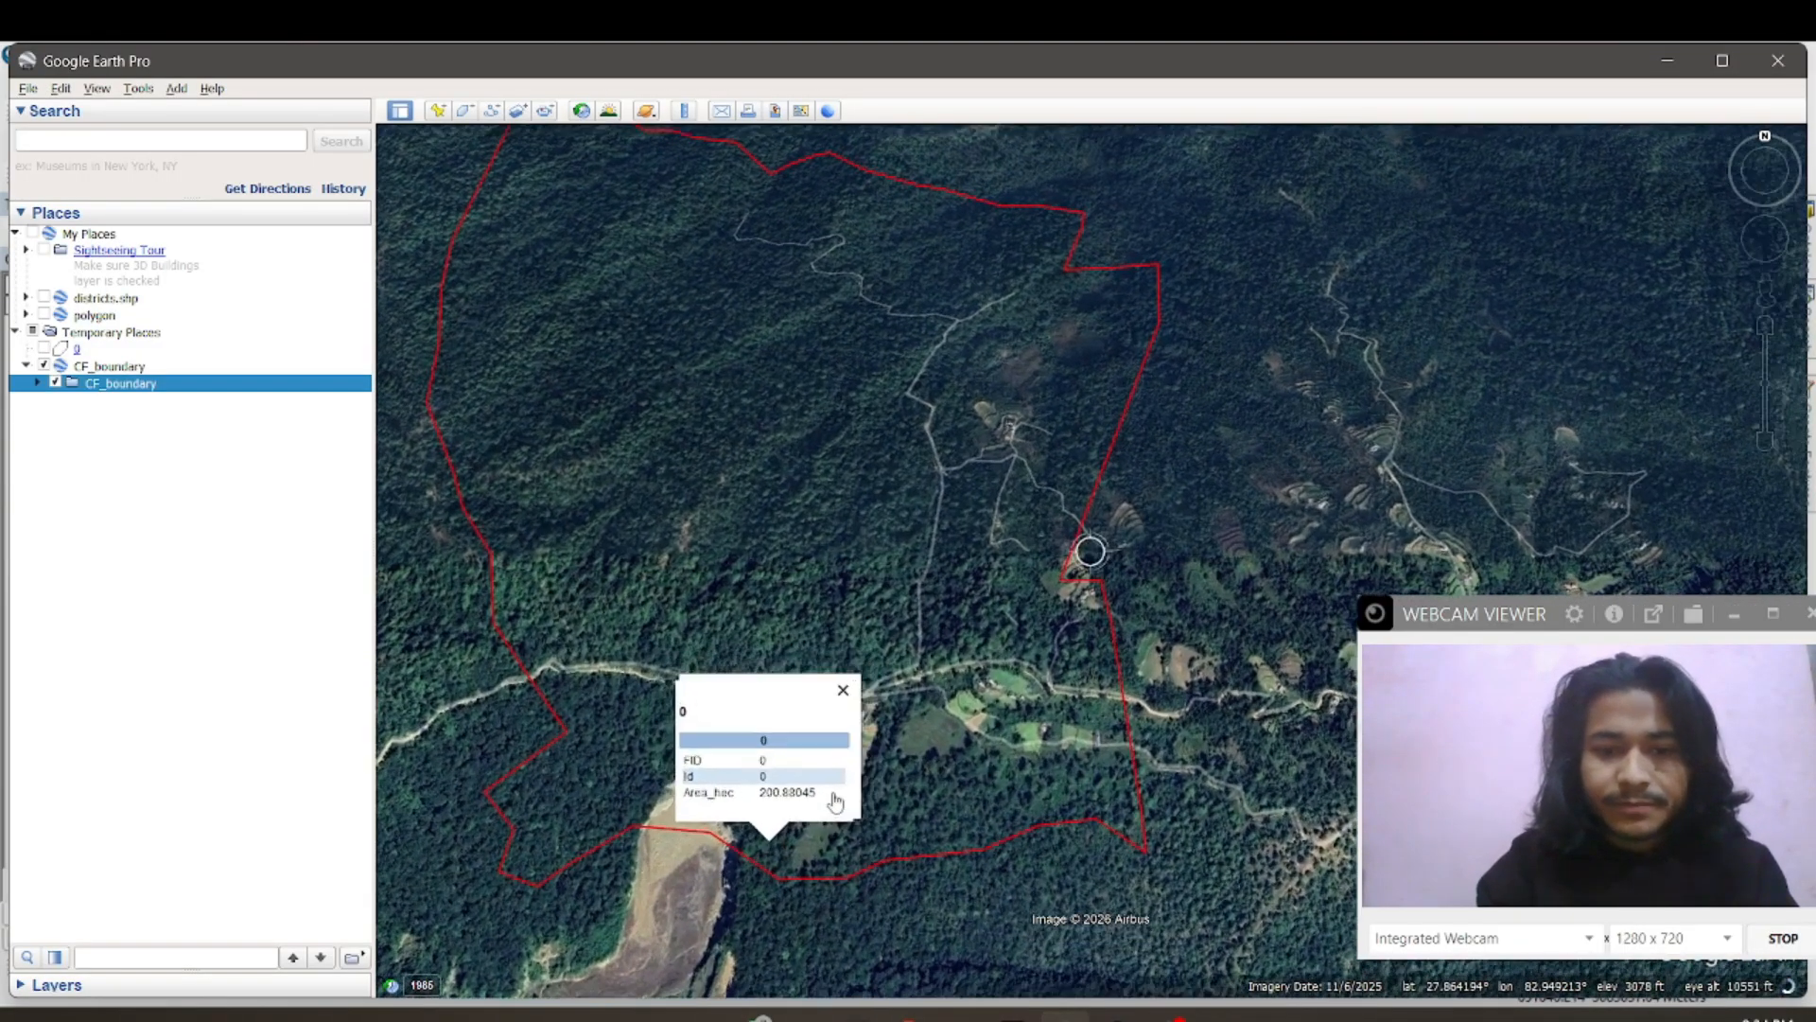
scroll(833, 795, "up", 2)
left_click_drag(821, 789, 921, 653)
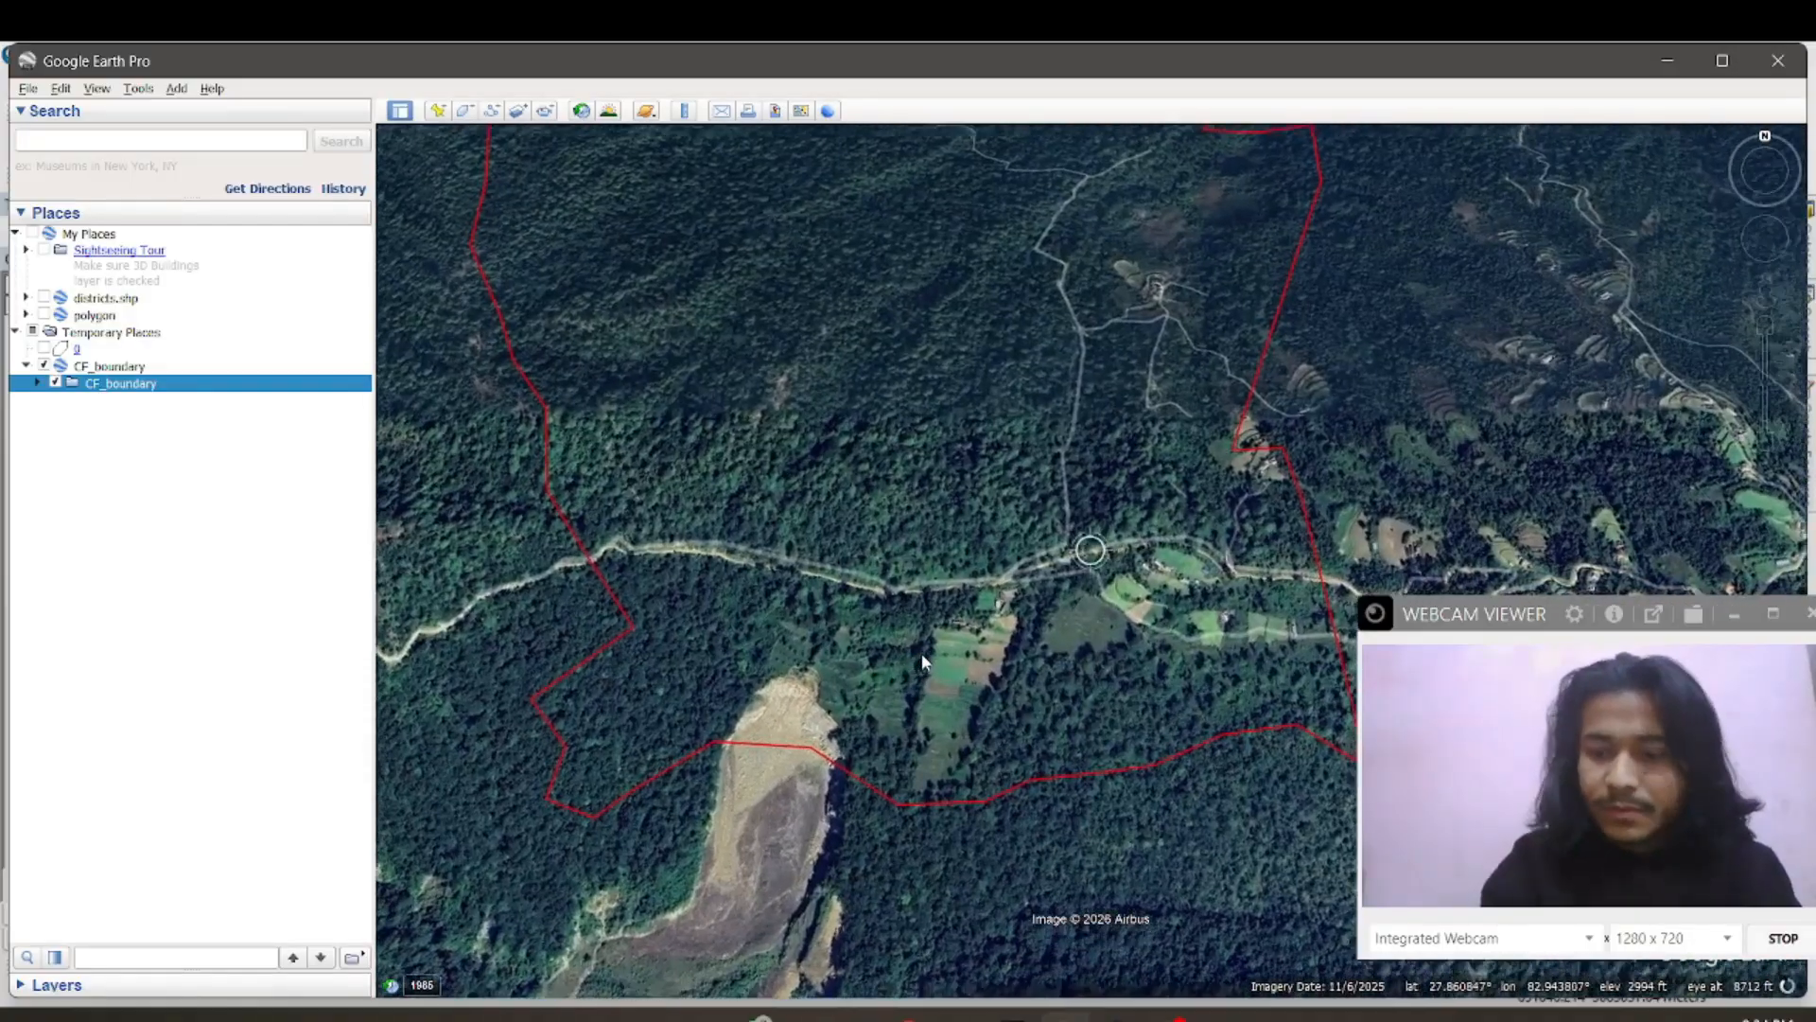
scroll(923, 655, "up", 2)
left_click_drag(1008, 709, 899, 669)
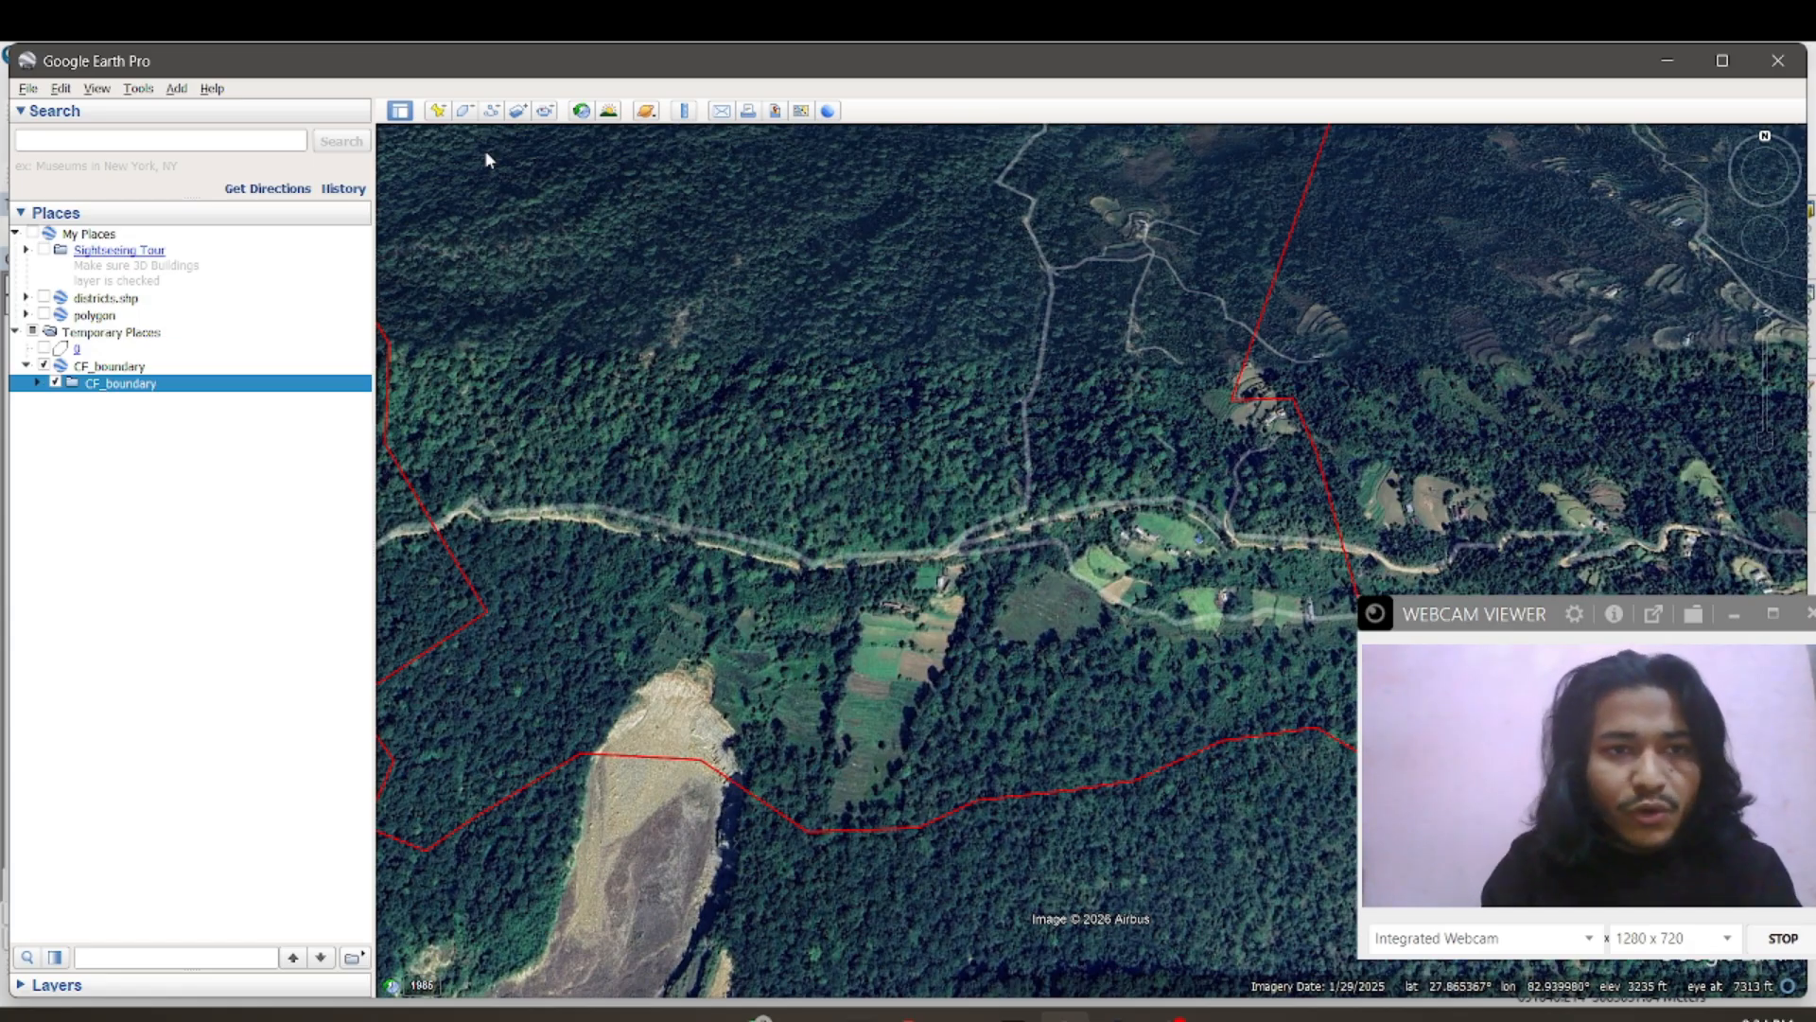
Step: Add a new polygon named awadi1 to the CF_boundary folder and bring up its line and area style settings
right_click(107, 396)
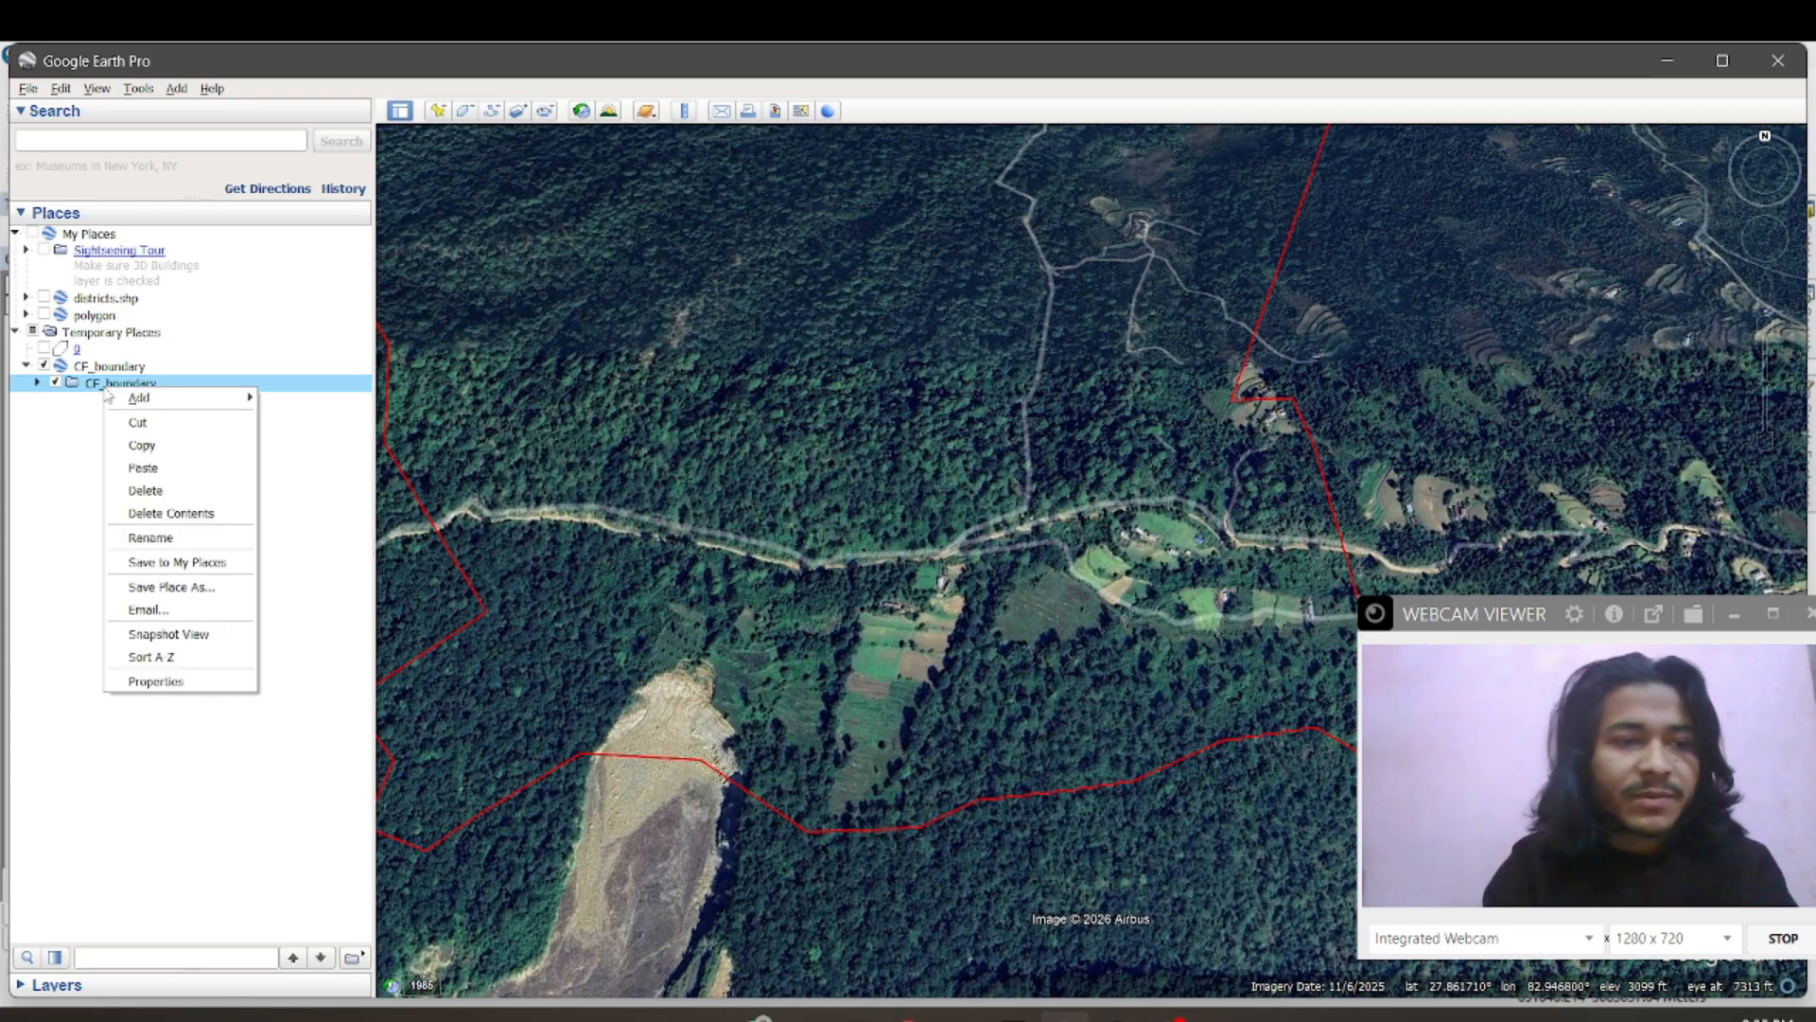
mouse_move(174, 400)
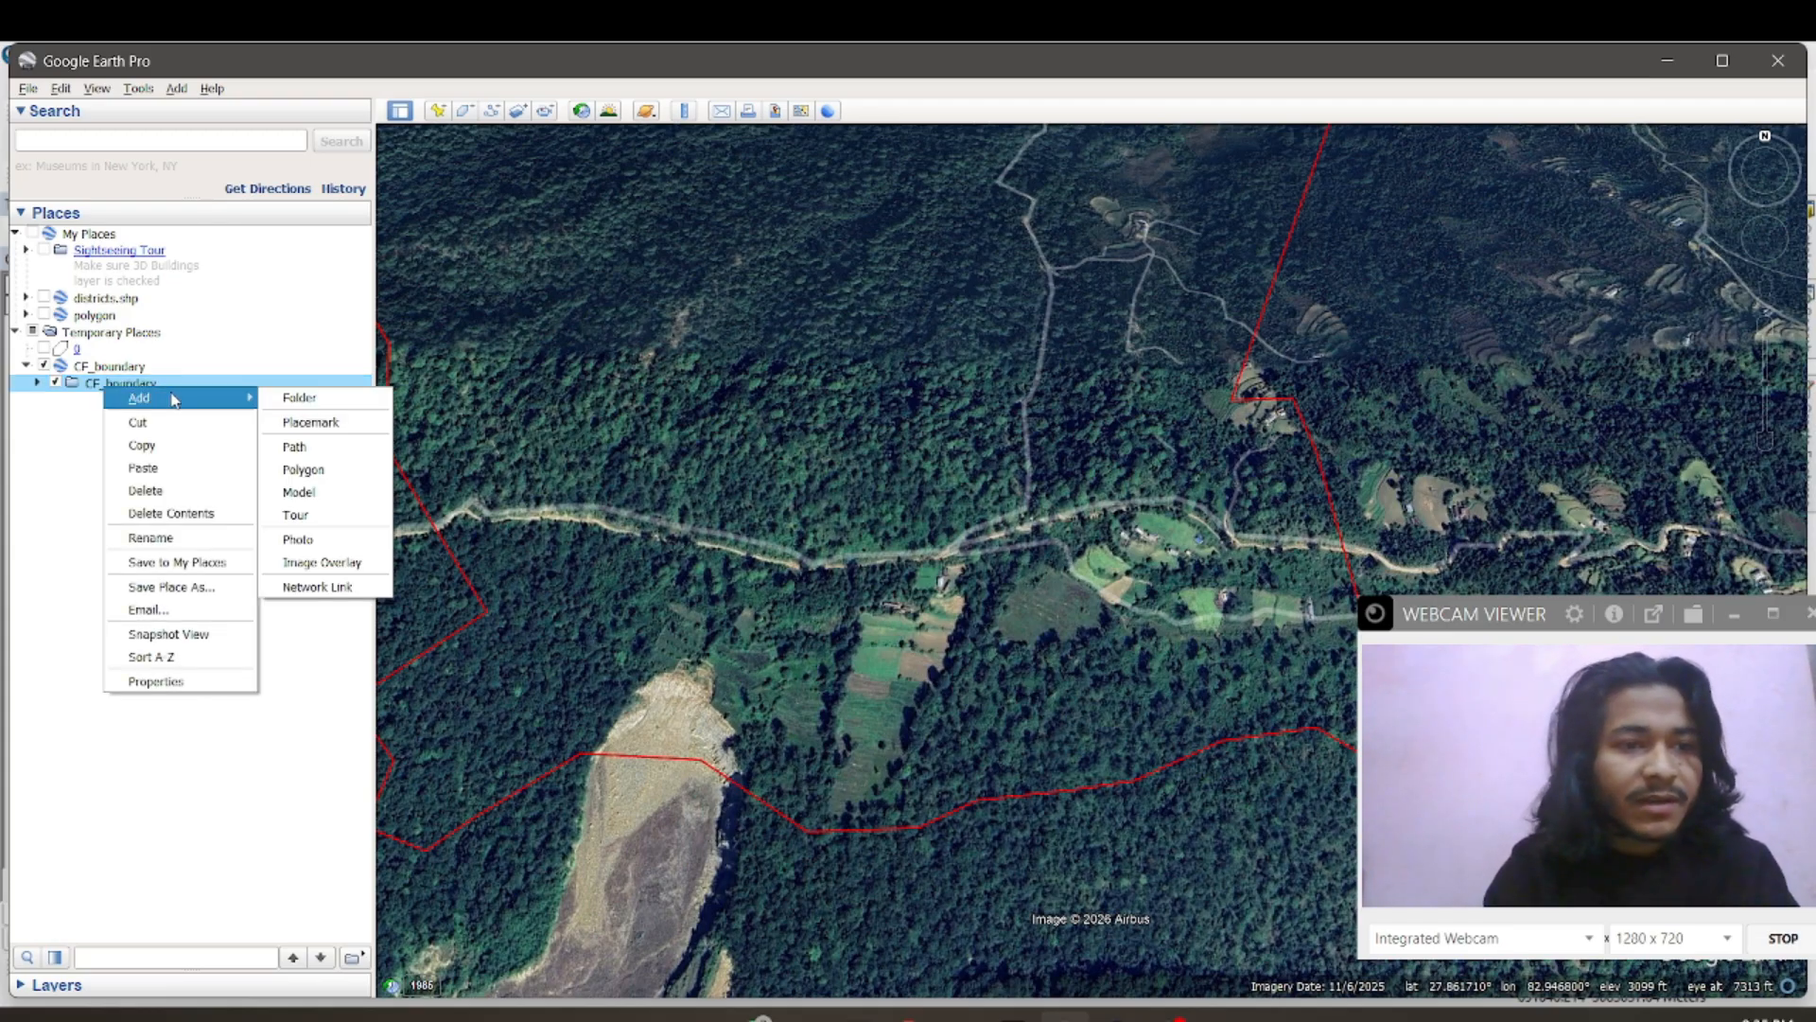
left_click(329, 470)
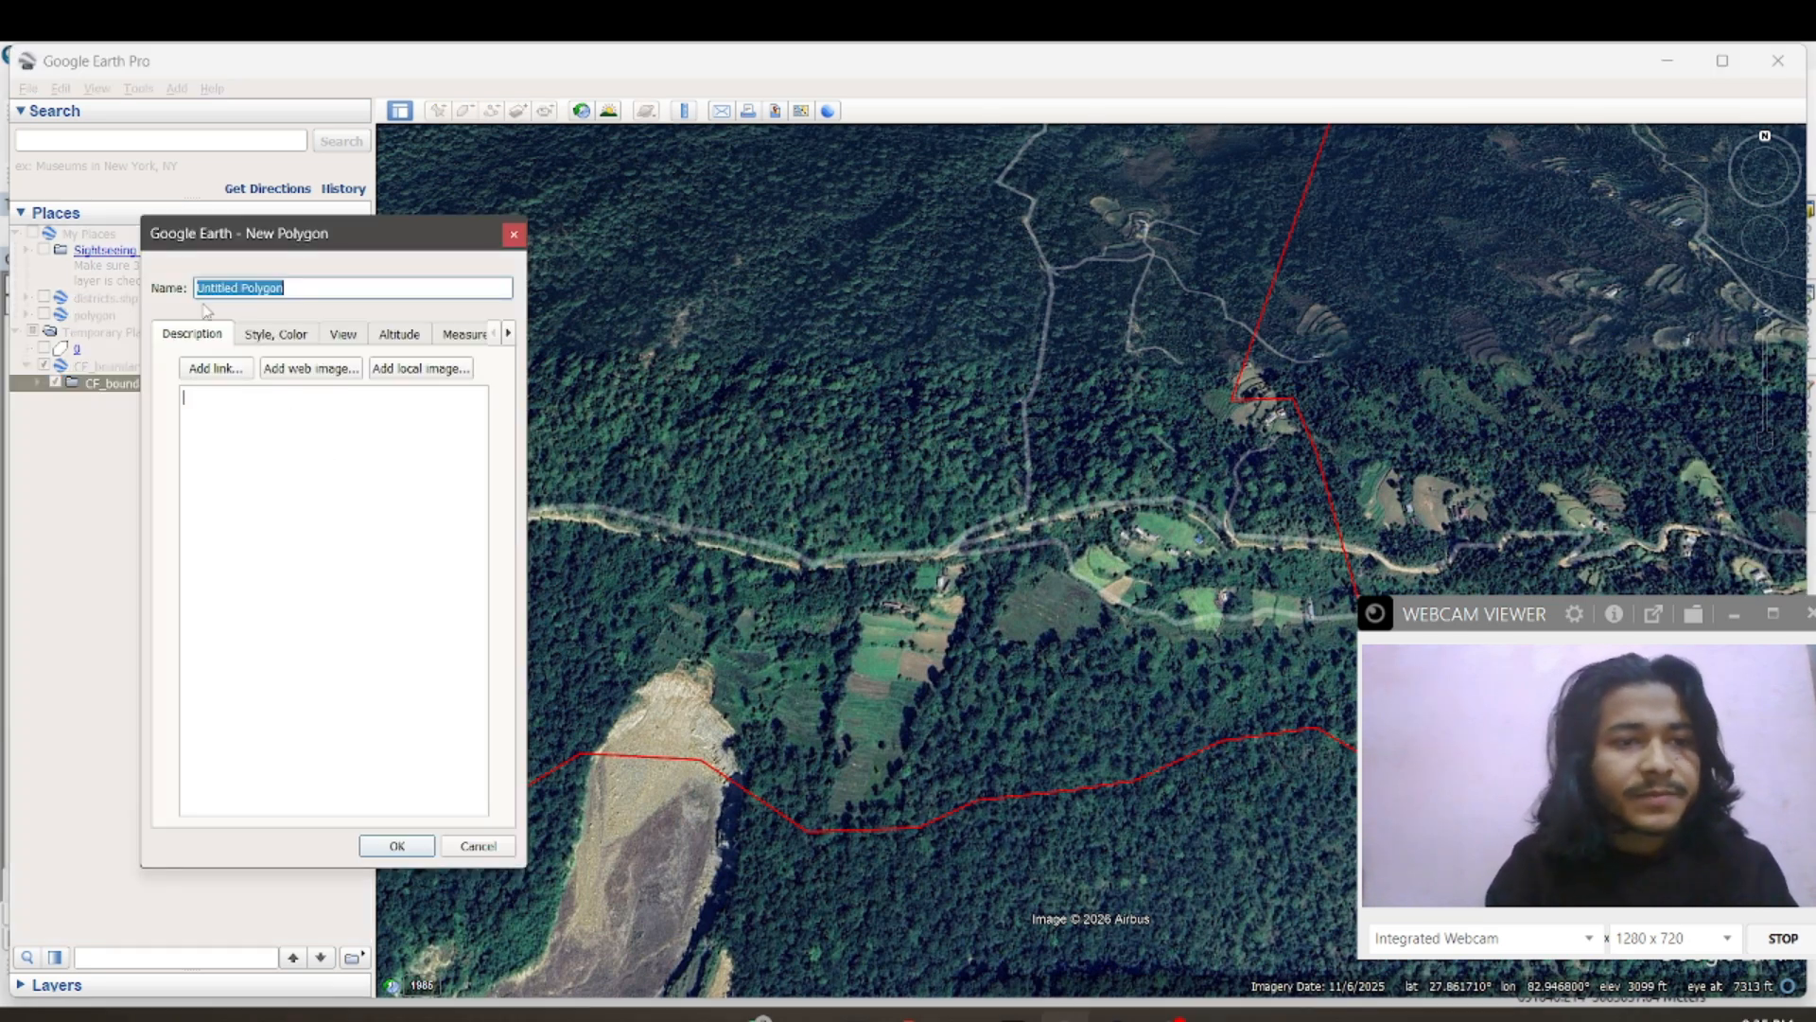
key("BackSpace")
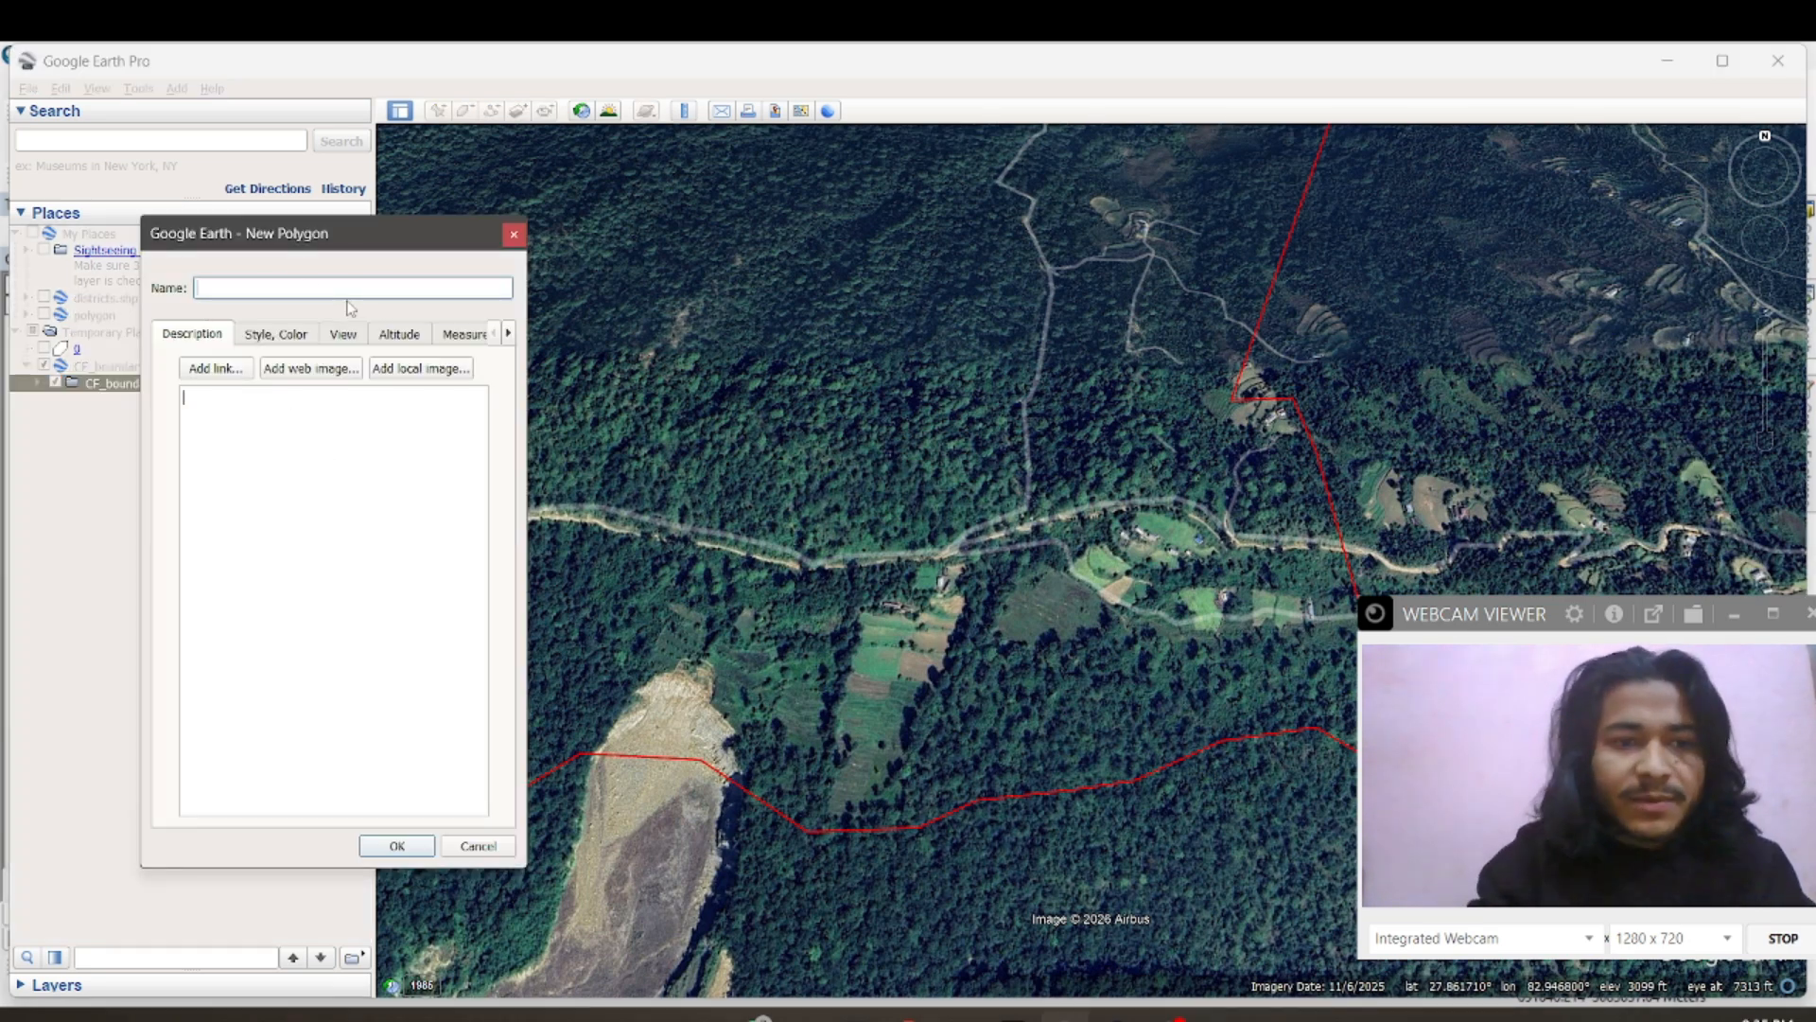
type("awadi1")
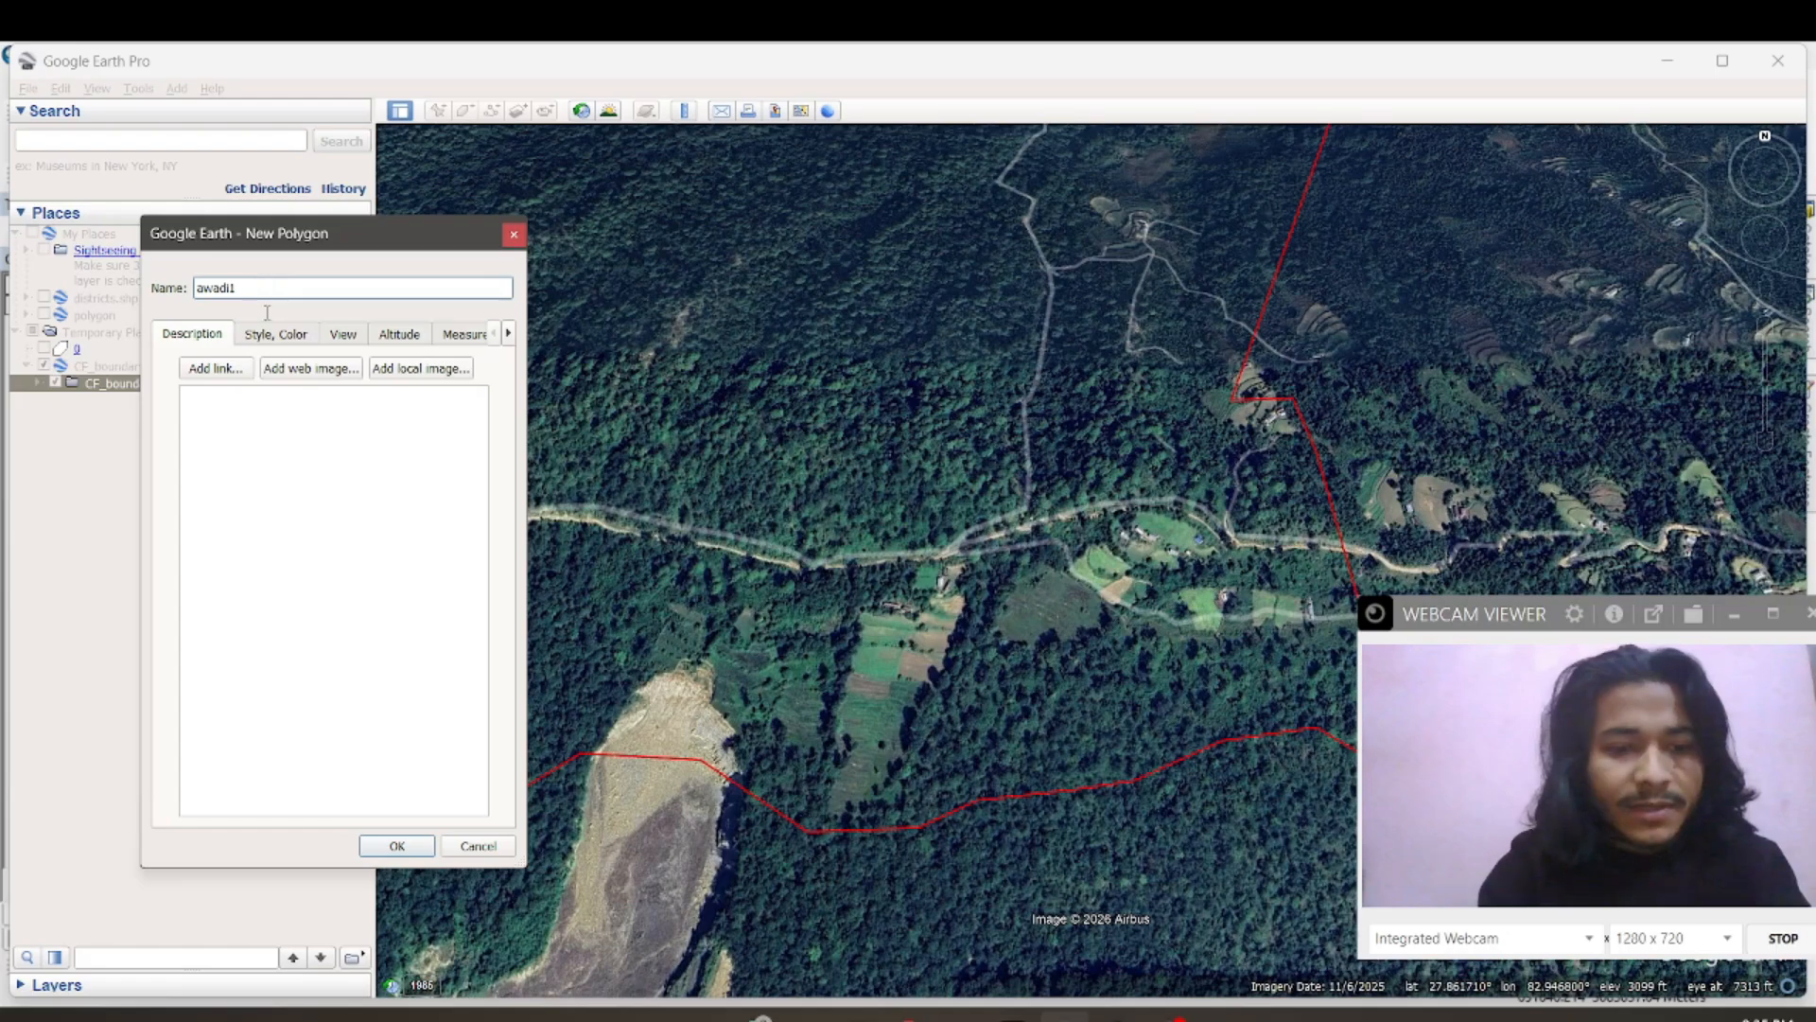
left_click(265, 344)
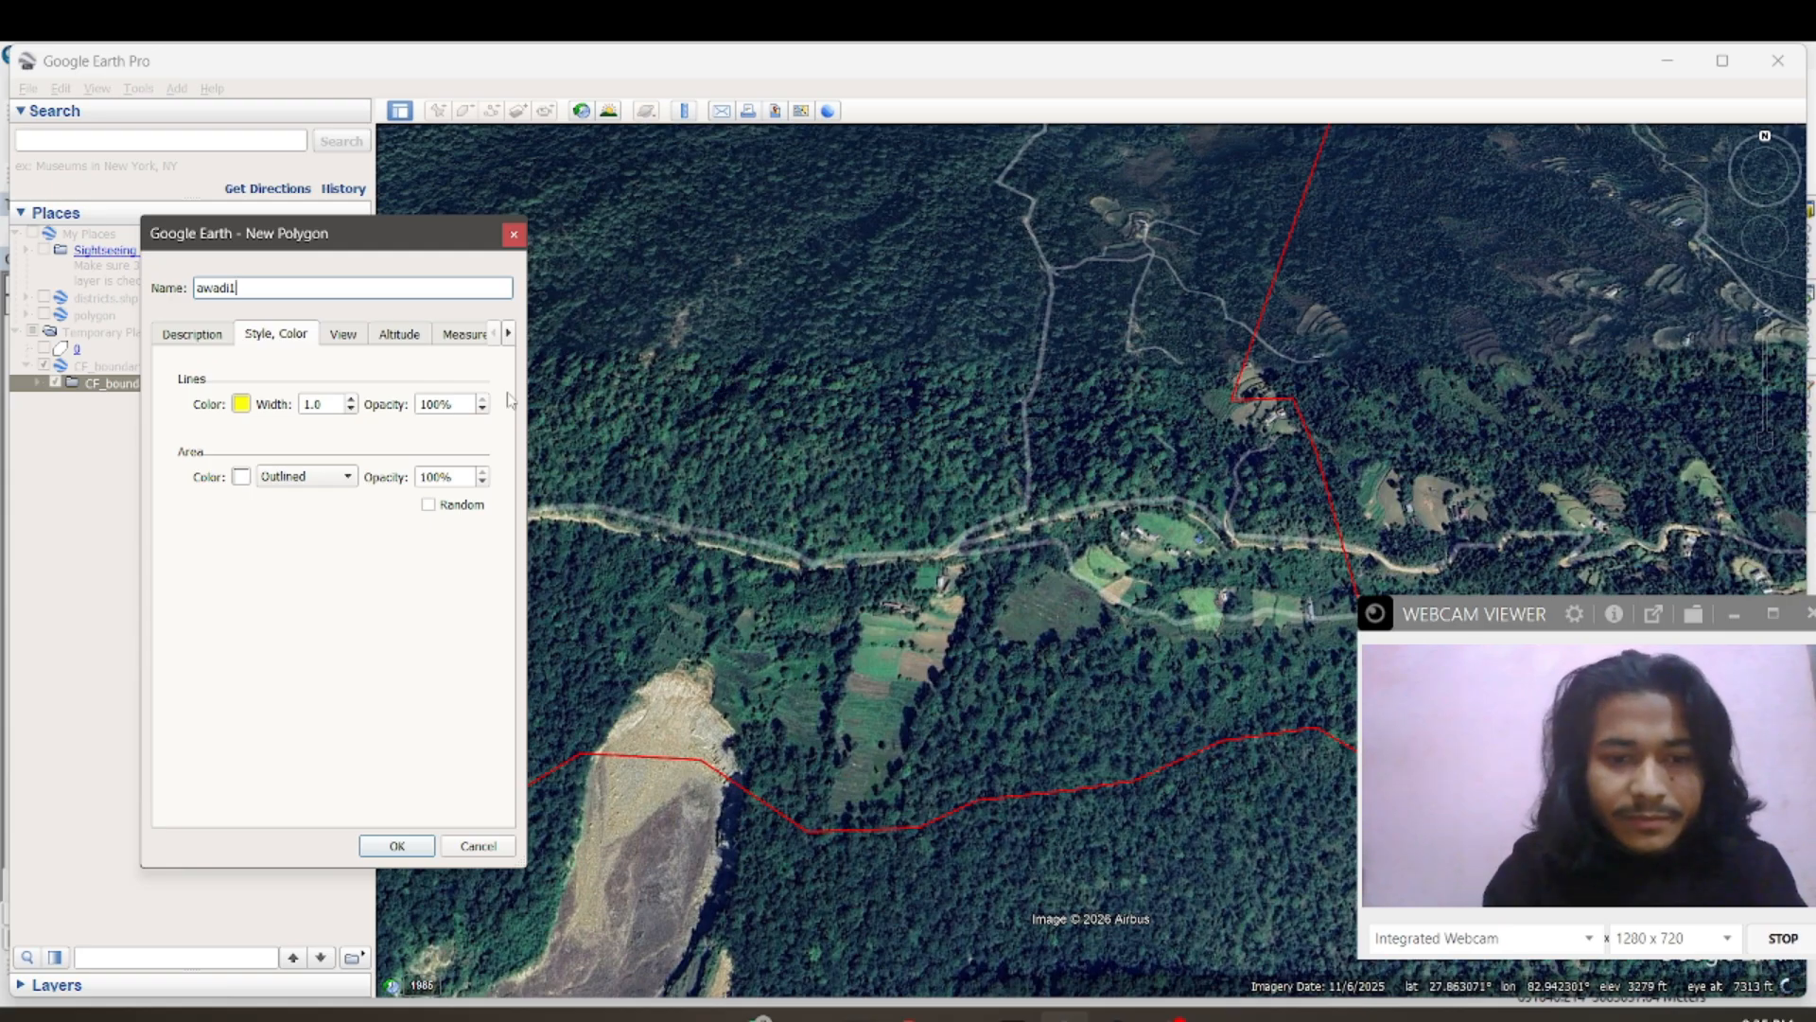
left_click_drag(367, 248, 251, 316)
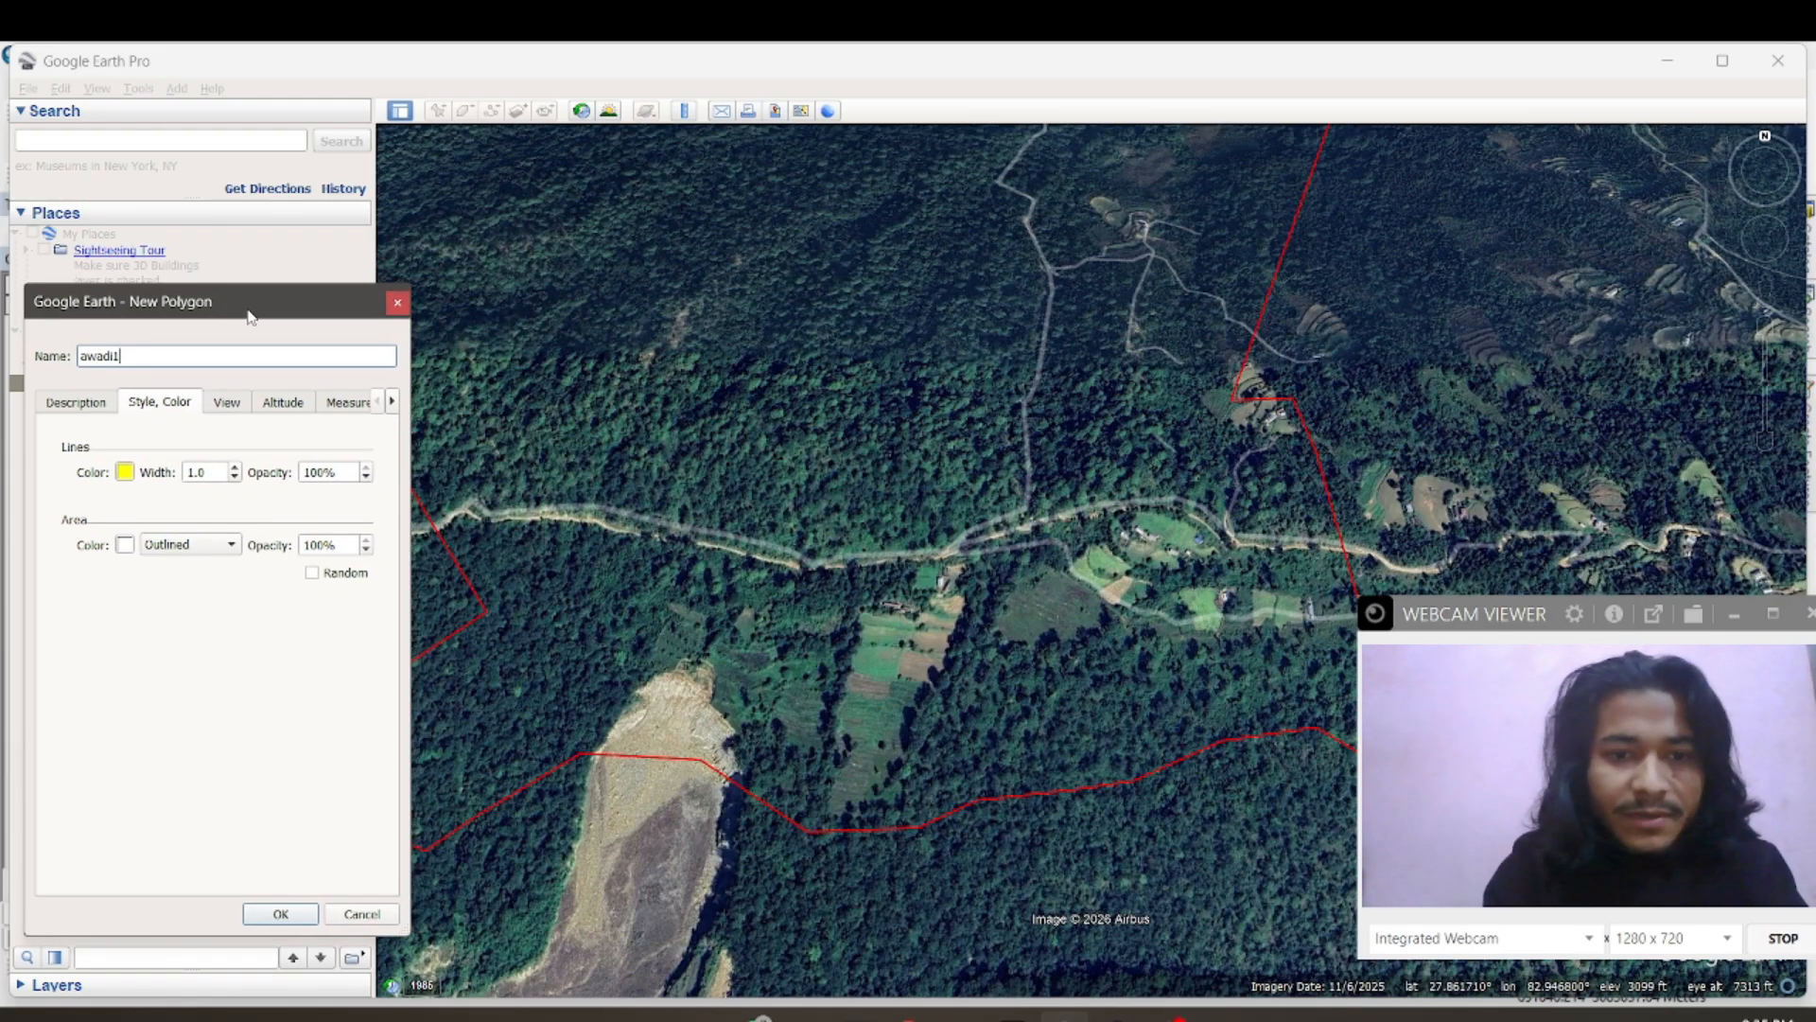
Step: Trace the polygon's northern side from the red boundary at the bare ground up to the road and along it to the eastern boundary line
left_click(593, 752)
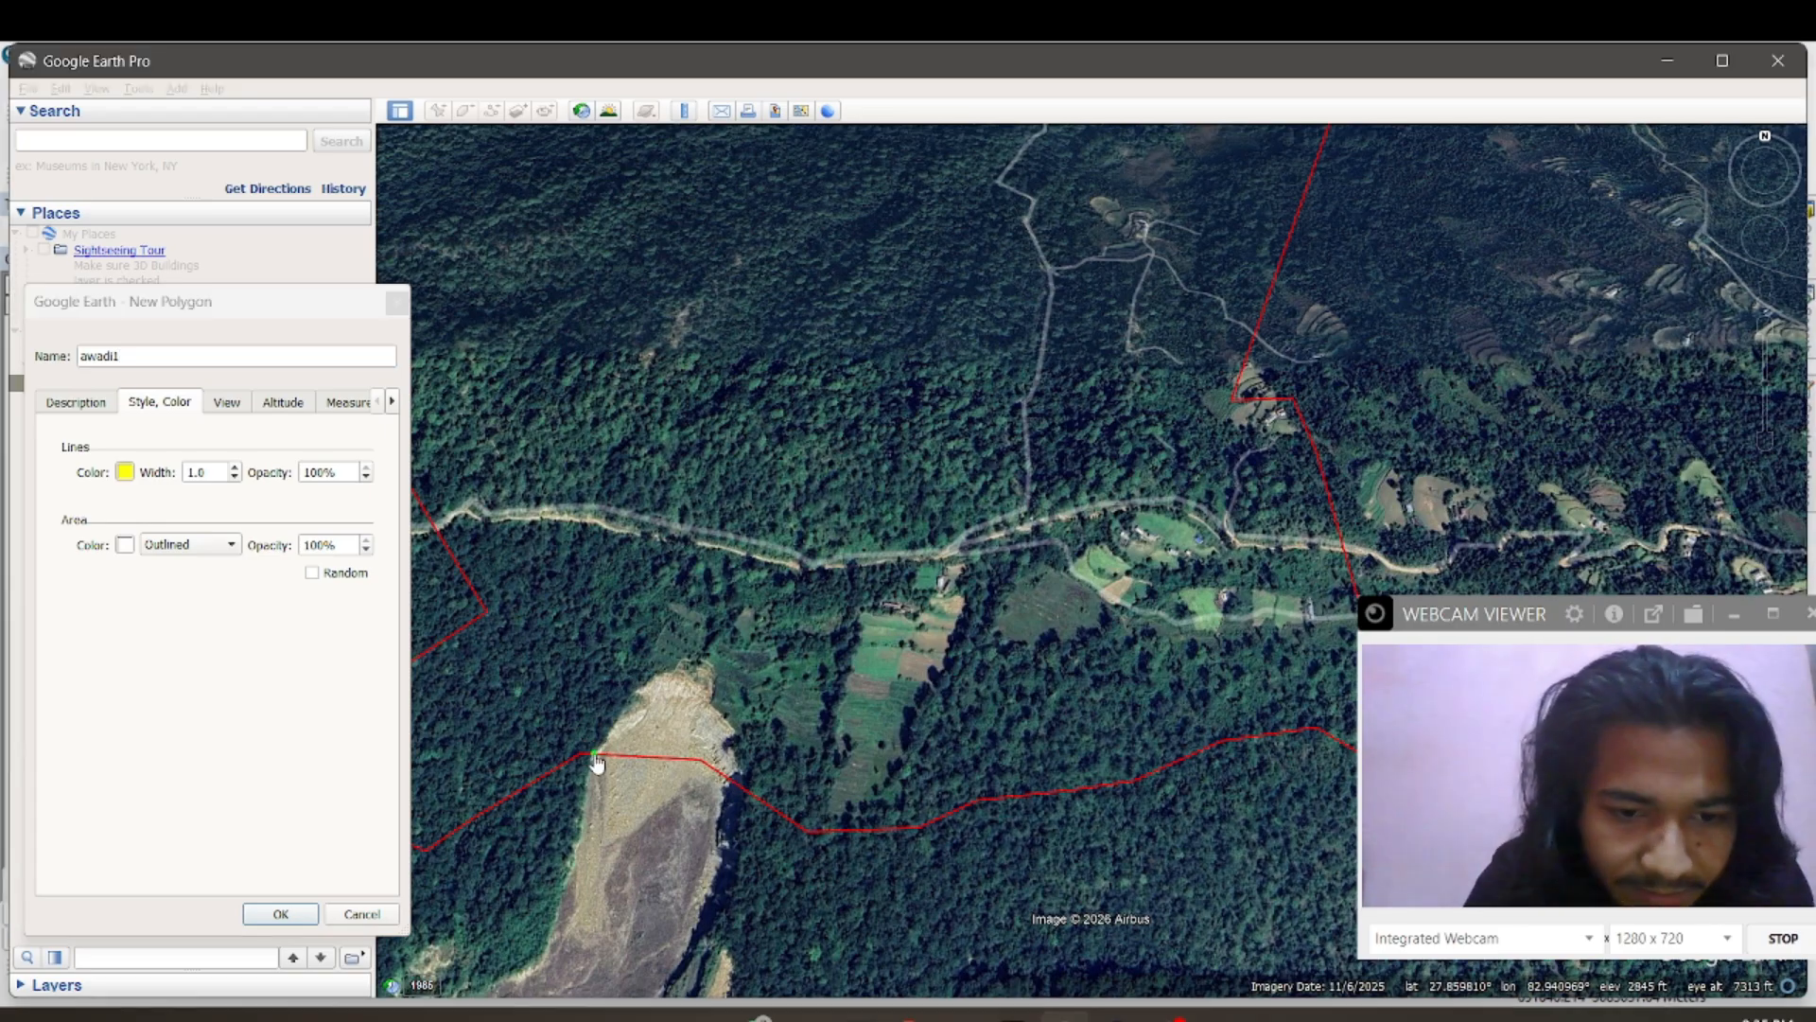
left_click(635, 693)
left_click(632, 647)
left_click(655, 593)
left_click(697, 546)
left_click(820, 568)
left_click(933, 558)
left_click(1026, 523)
left_click(1125, 507)
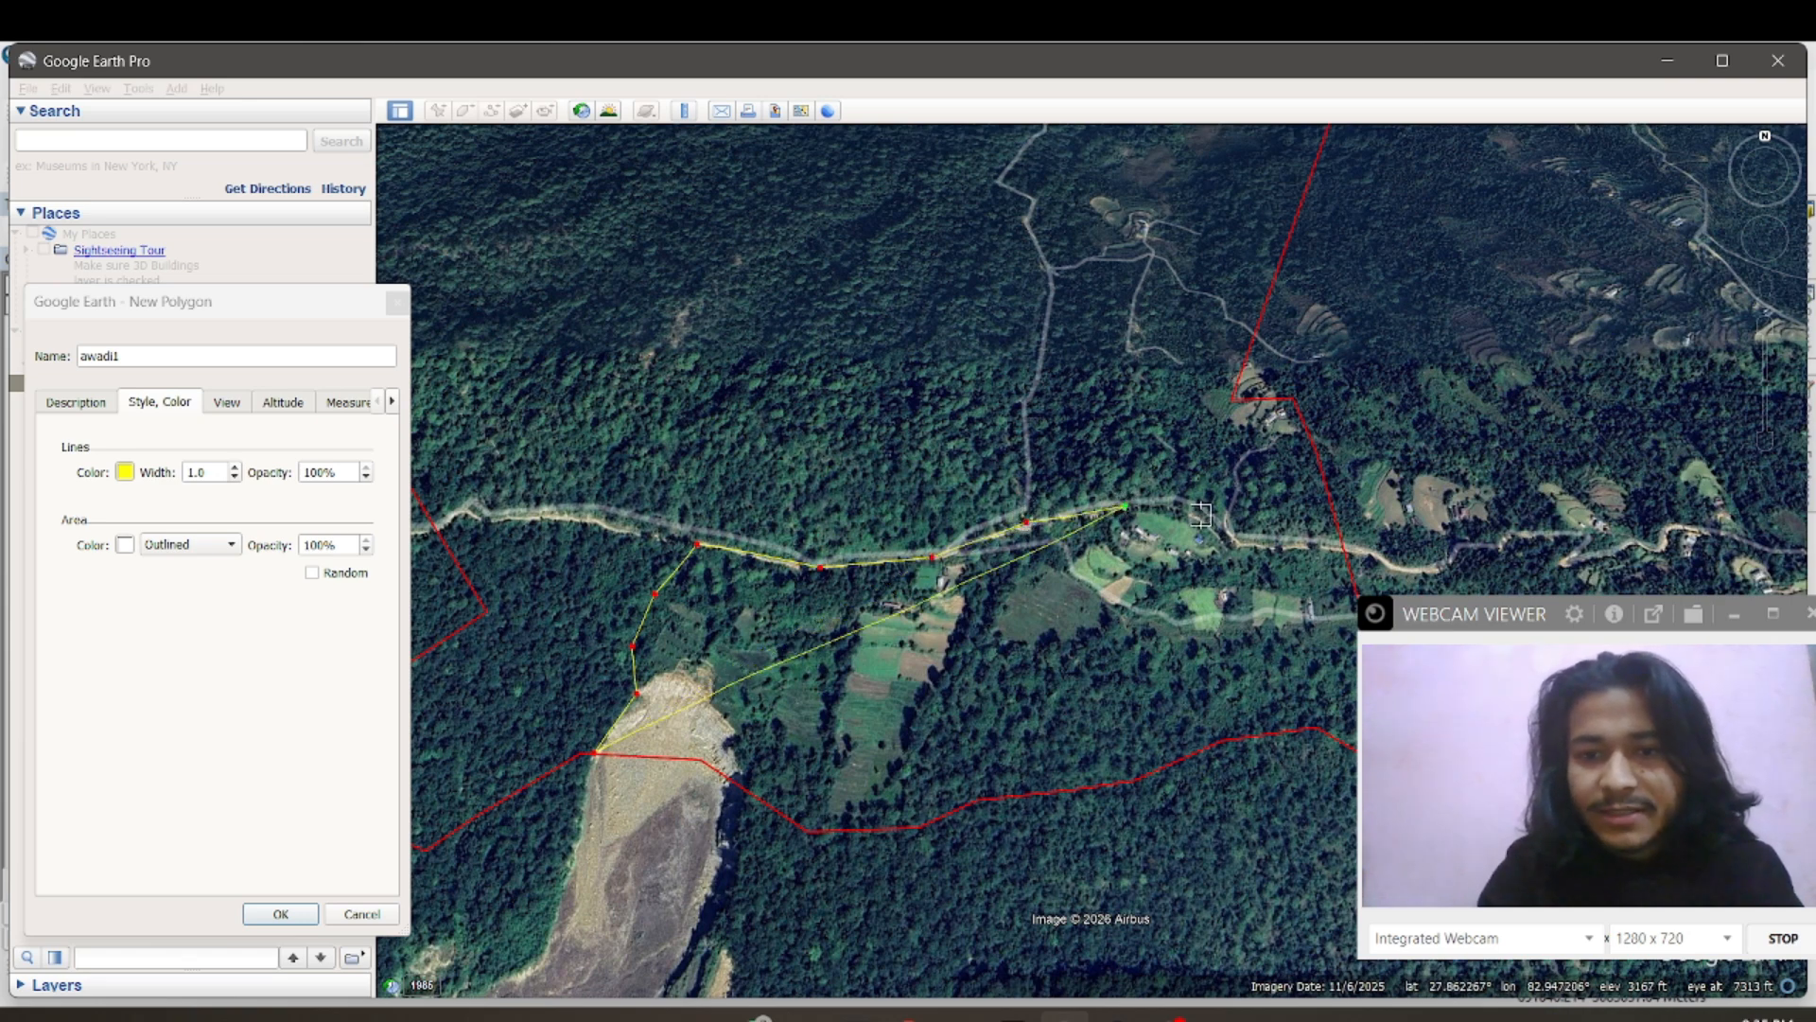
left_click(1231, 530)
key("Right")
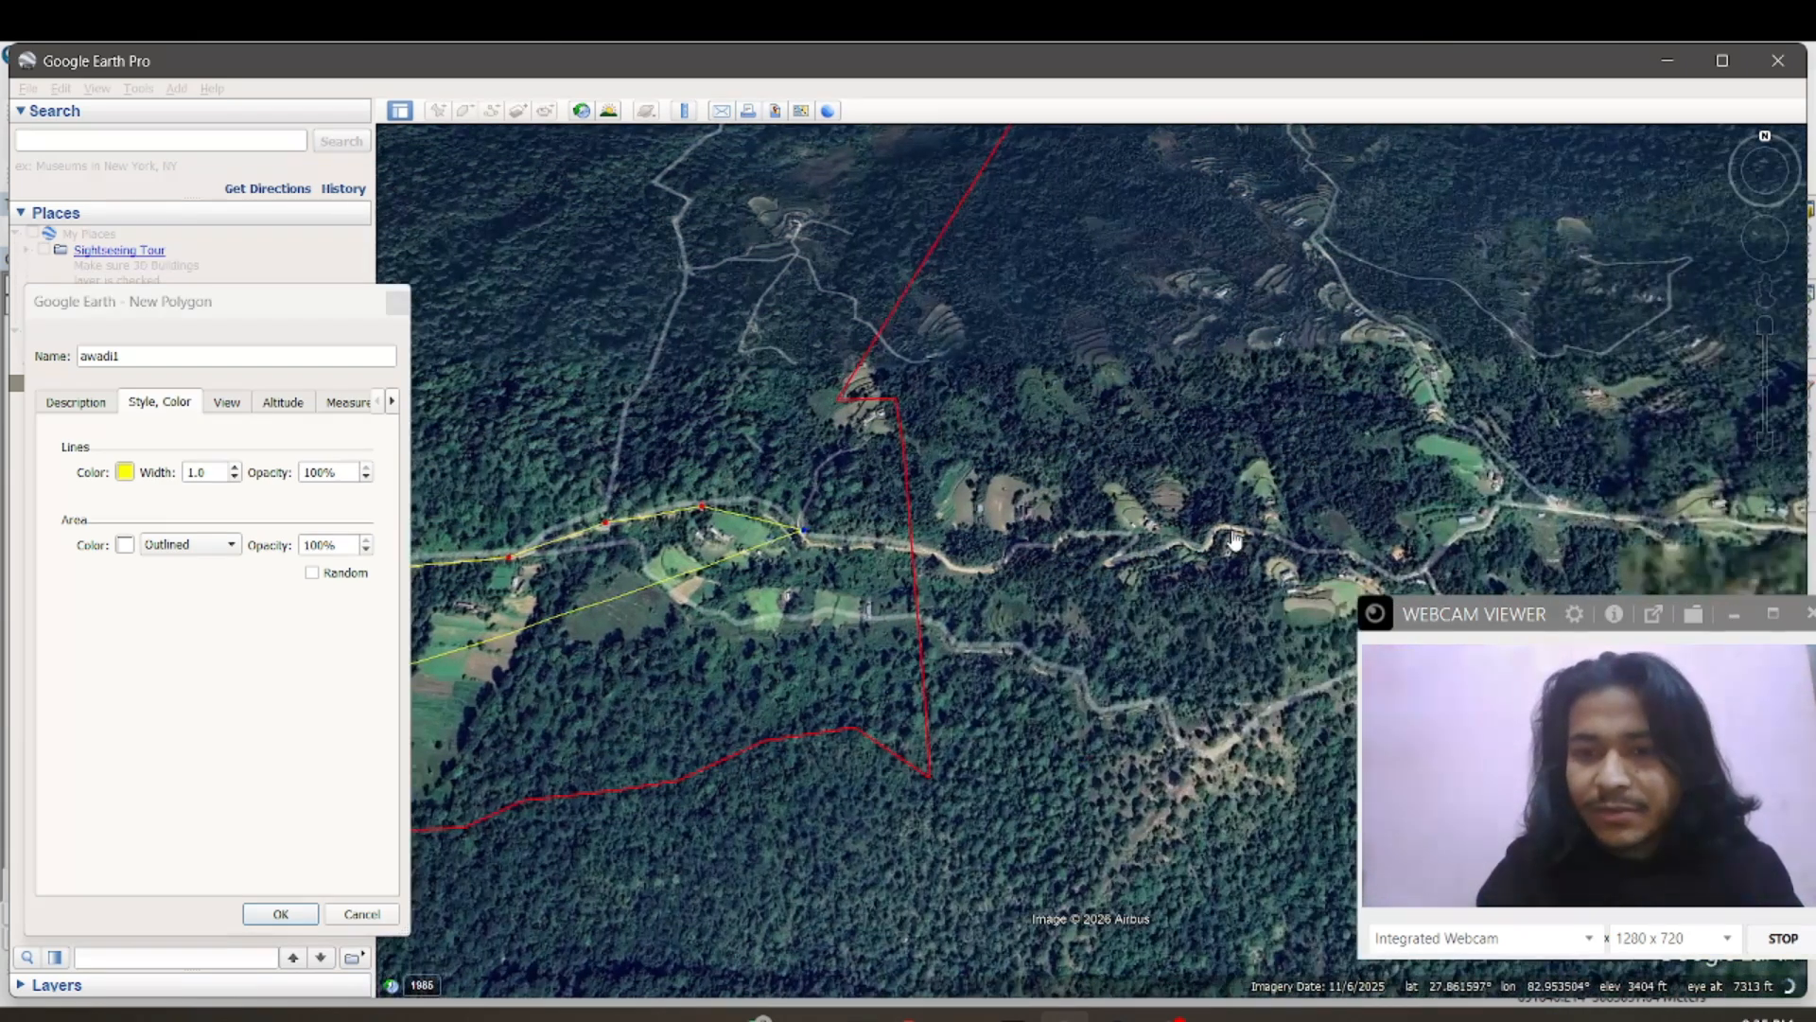
left_click(906, 550)
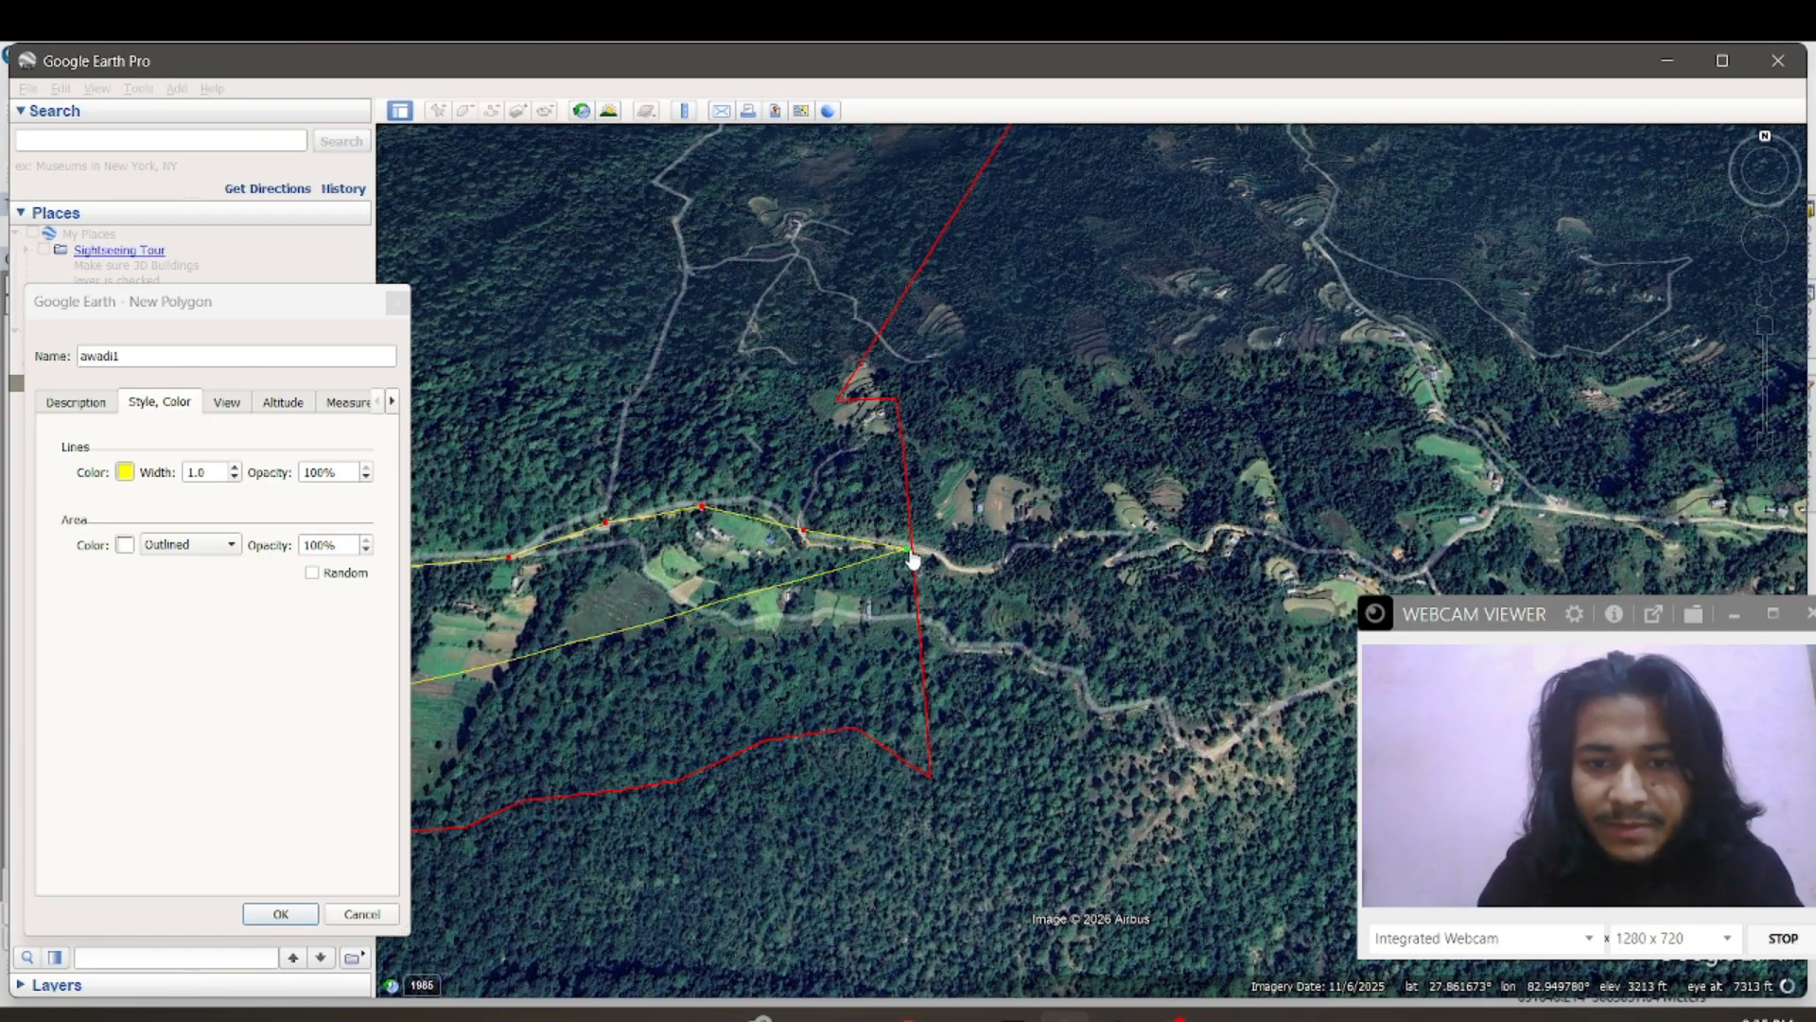
Step: Continue the polygon down the eastern boundary line and back west below the houses and green fields to the terraced field
left_click(910, 632)
left_click(756, 633)
left_click(674, 621)
left_click(568, 640)
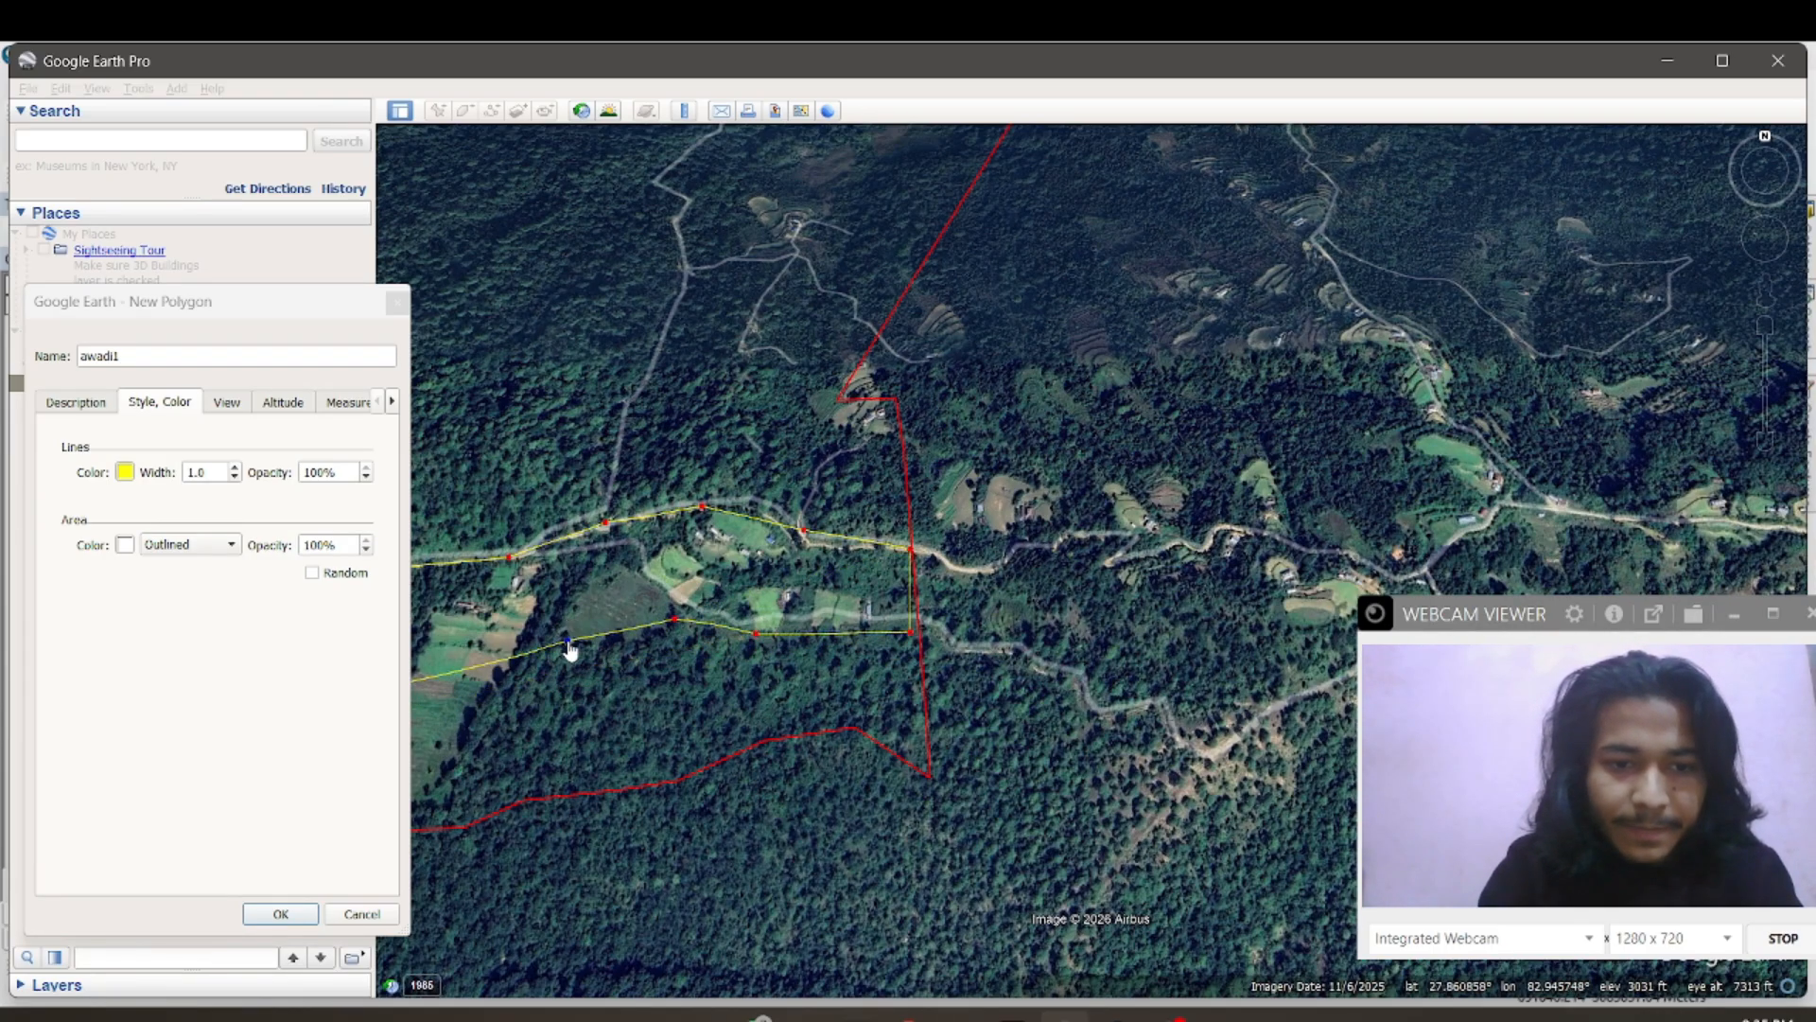
left_click(523, 640)
Step: Complete the outline down the terraced field's eastern edge and along the red southern boundary, and save the polygon after viewing its measurements
key("Up")
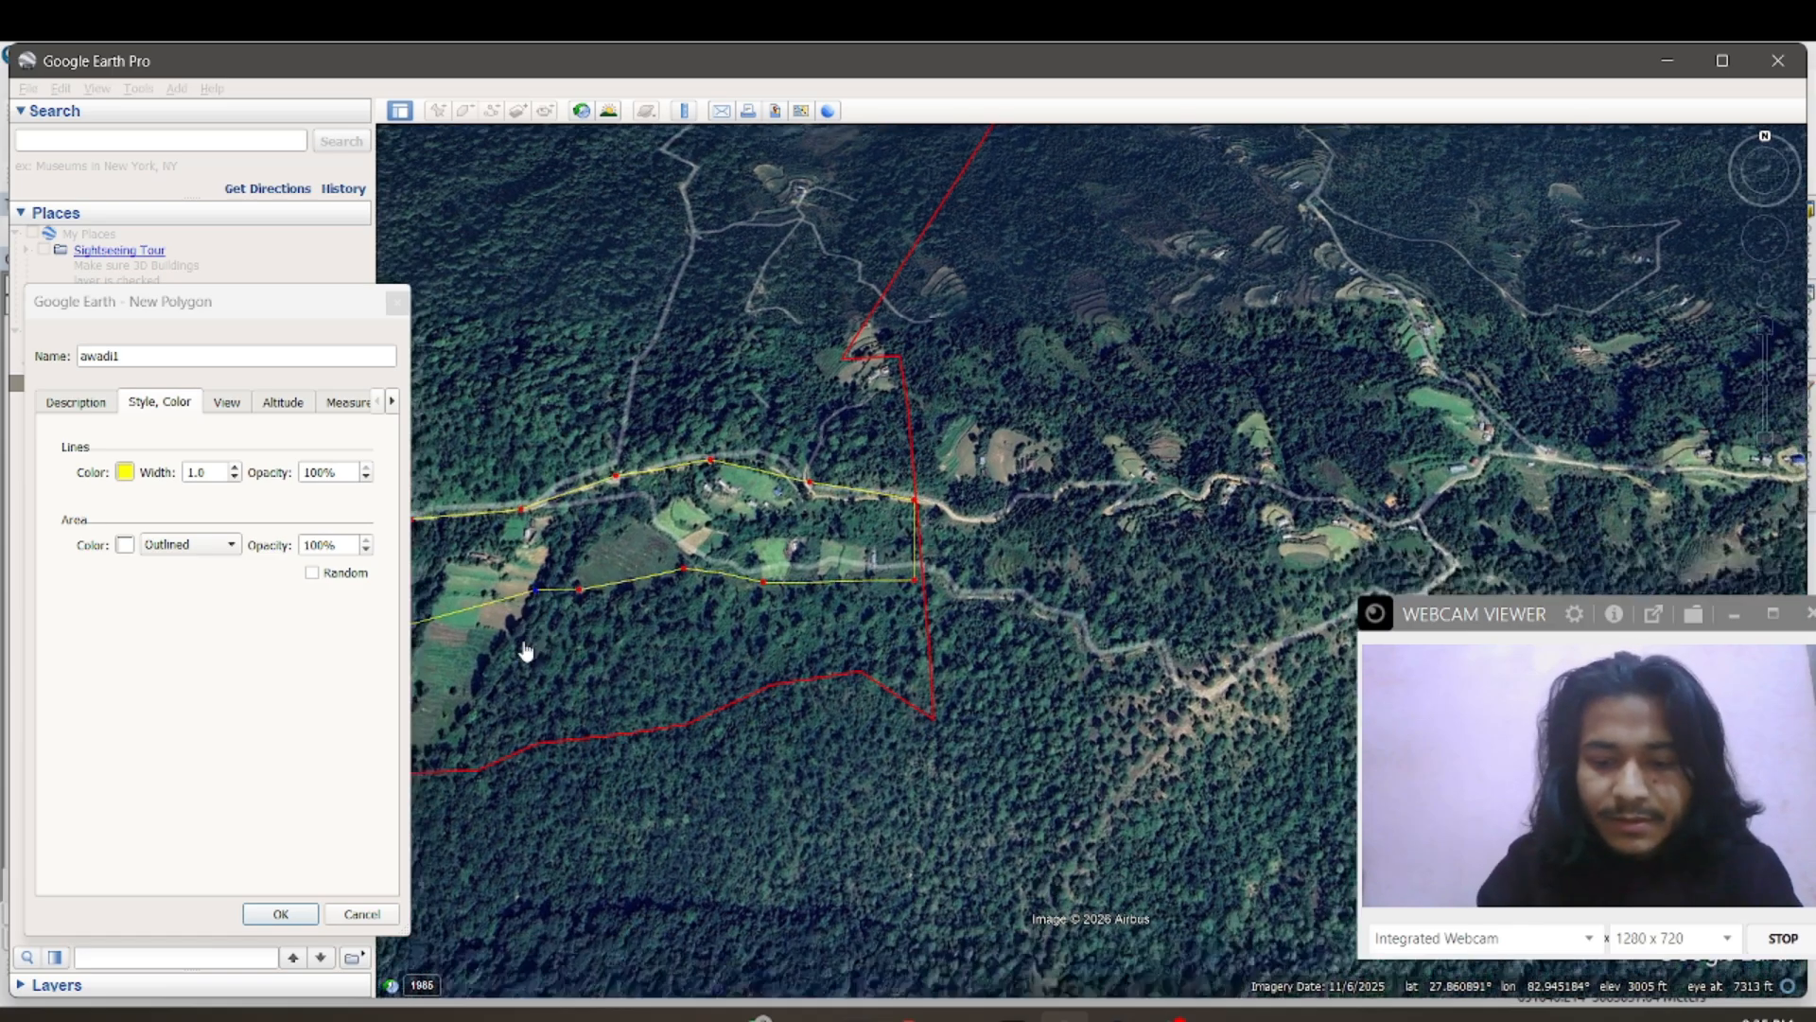
key("Left")
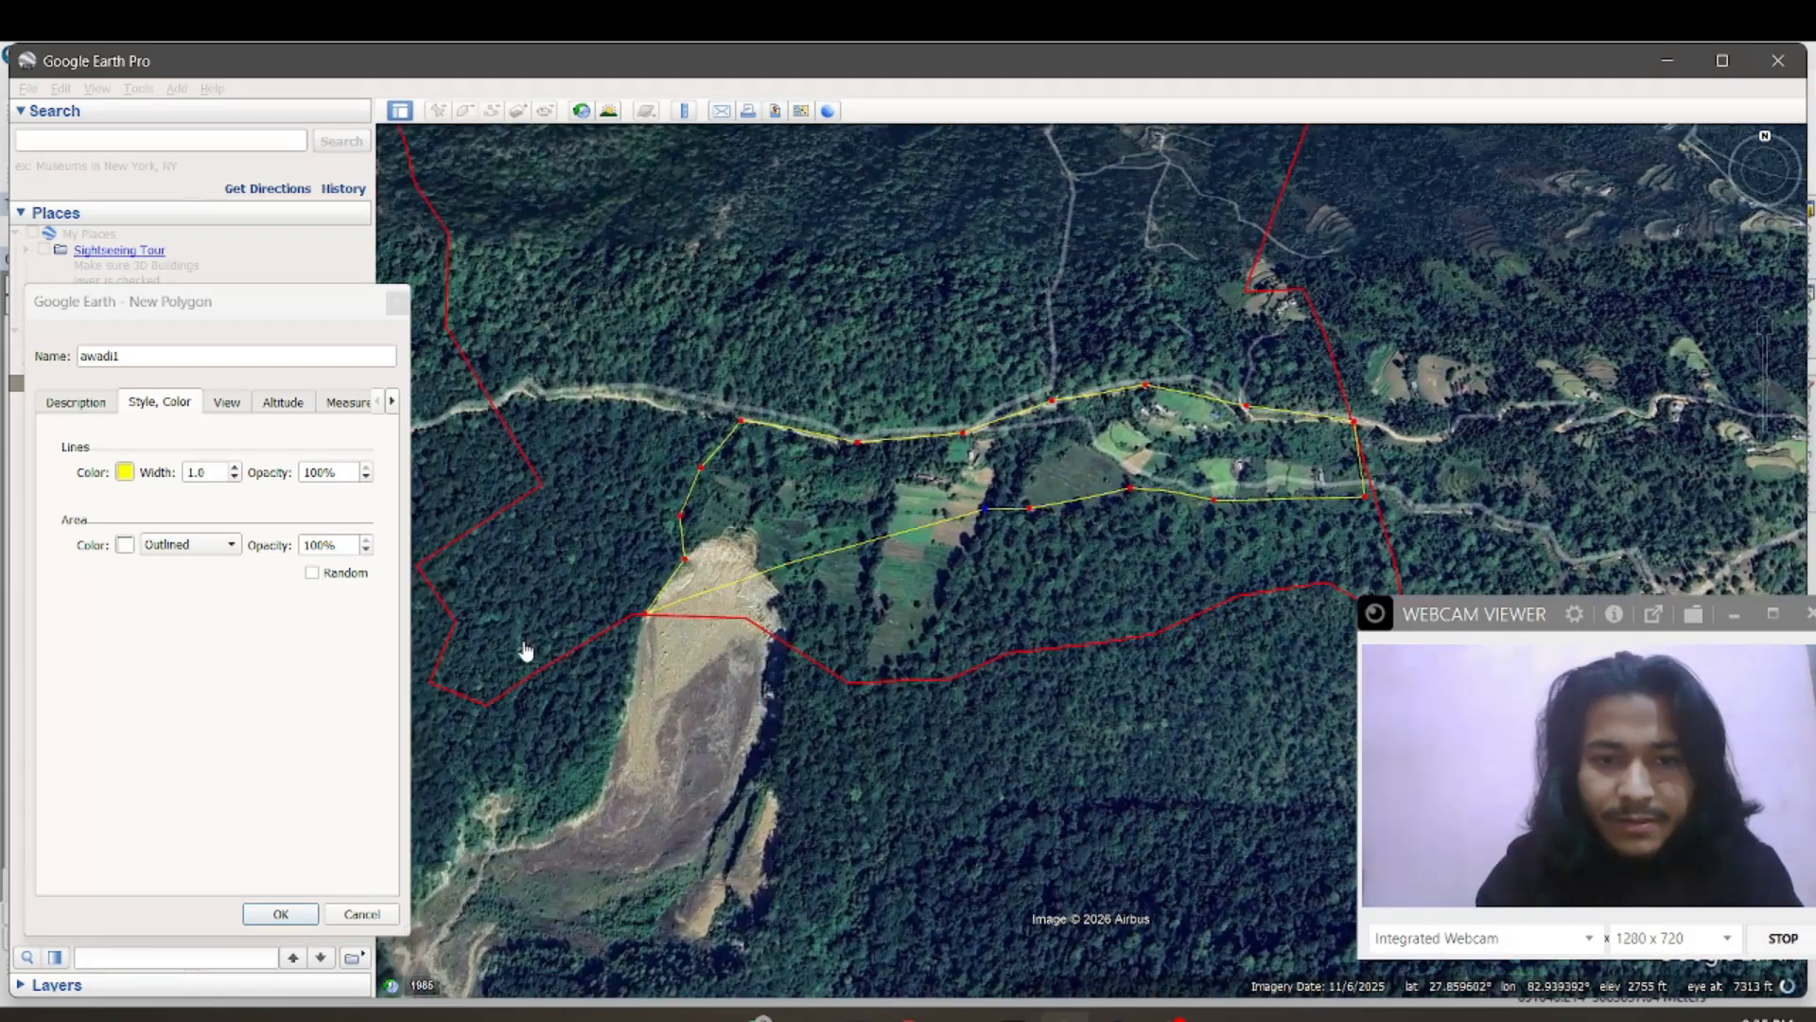
left_click(967, 548)
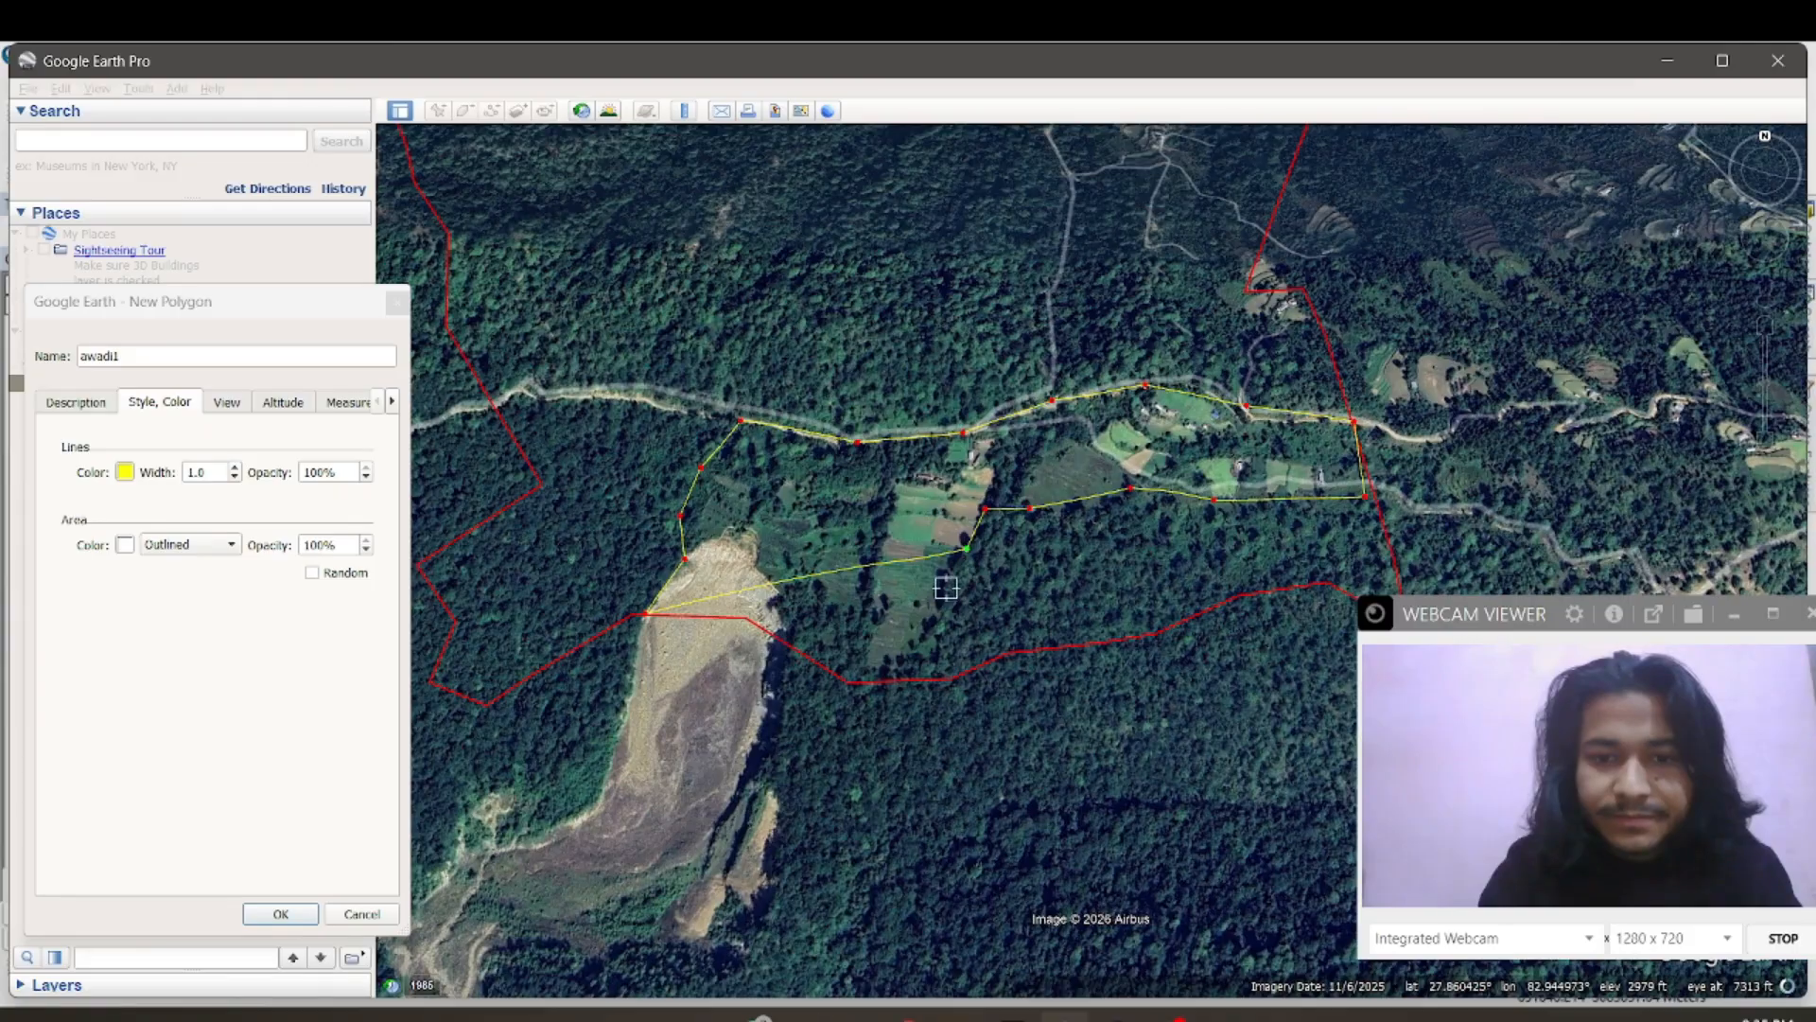
left_click(937, 622)
left_click(896, 661)
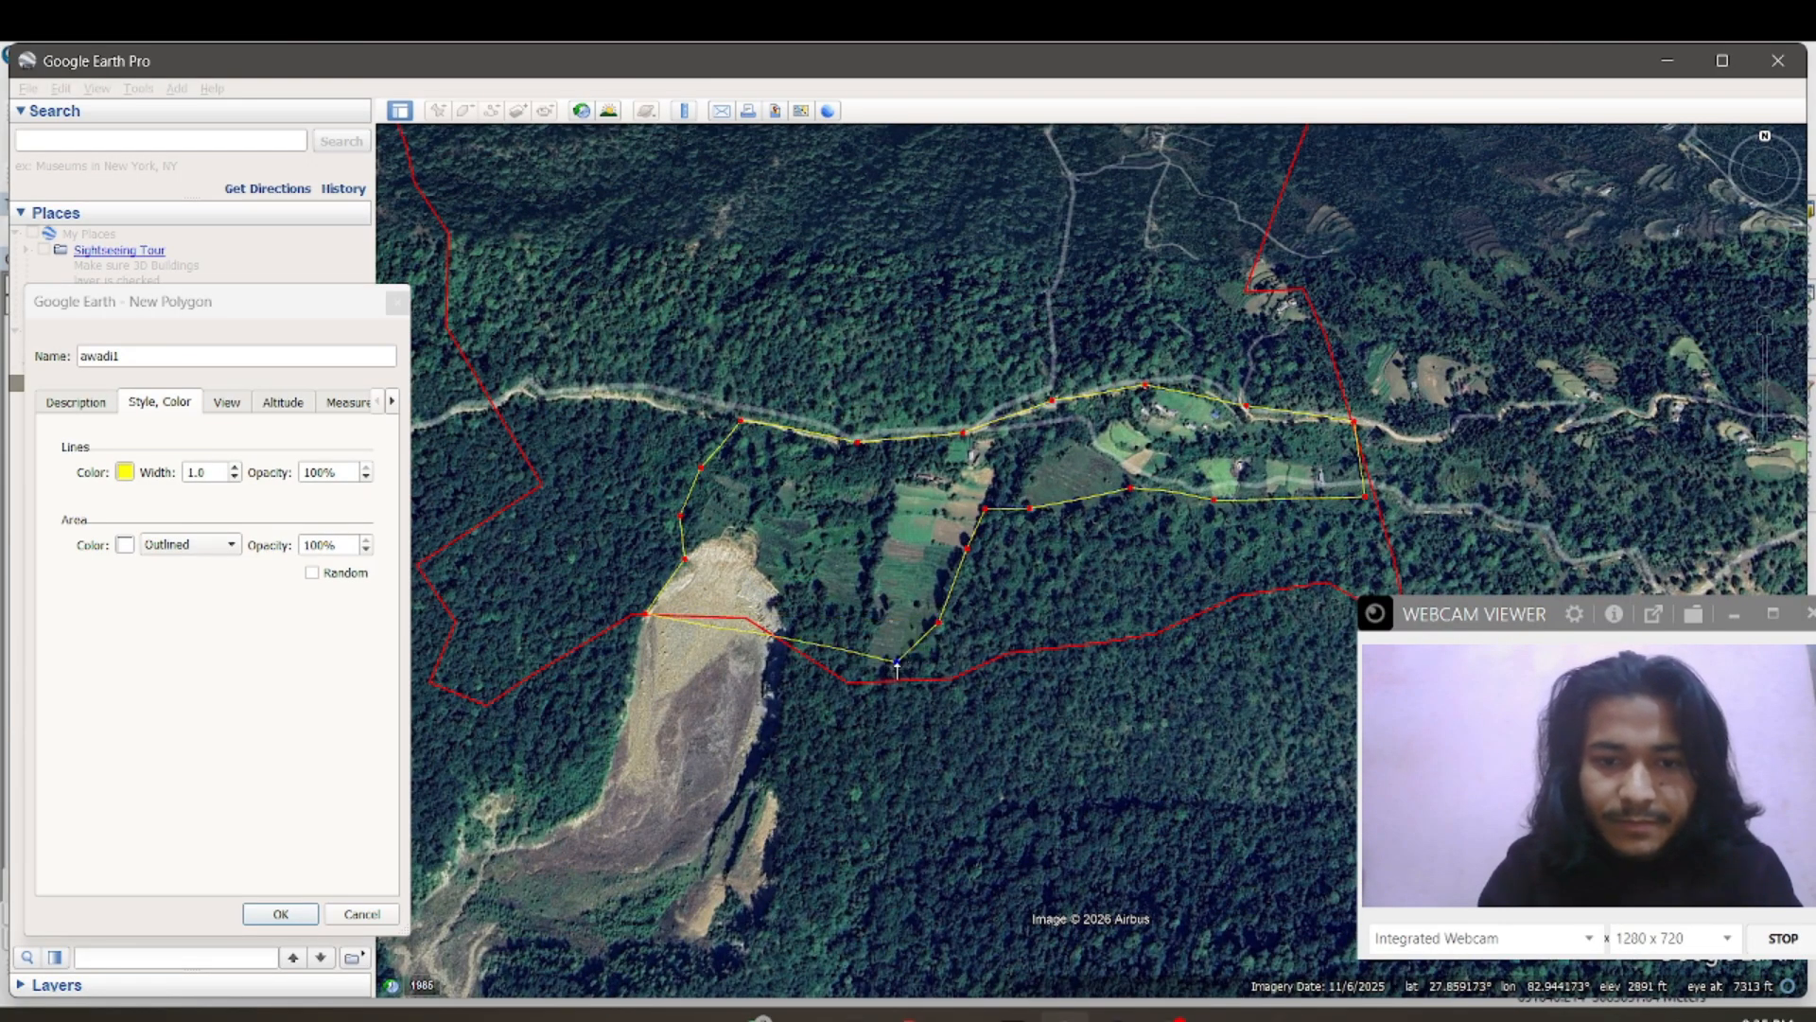
left_click(845, 677)
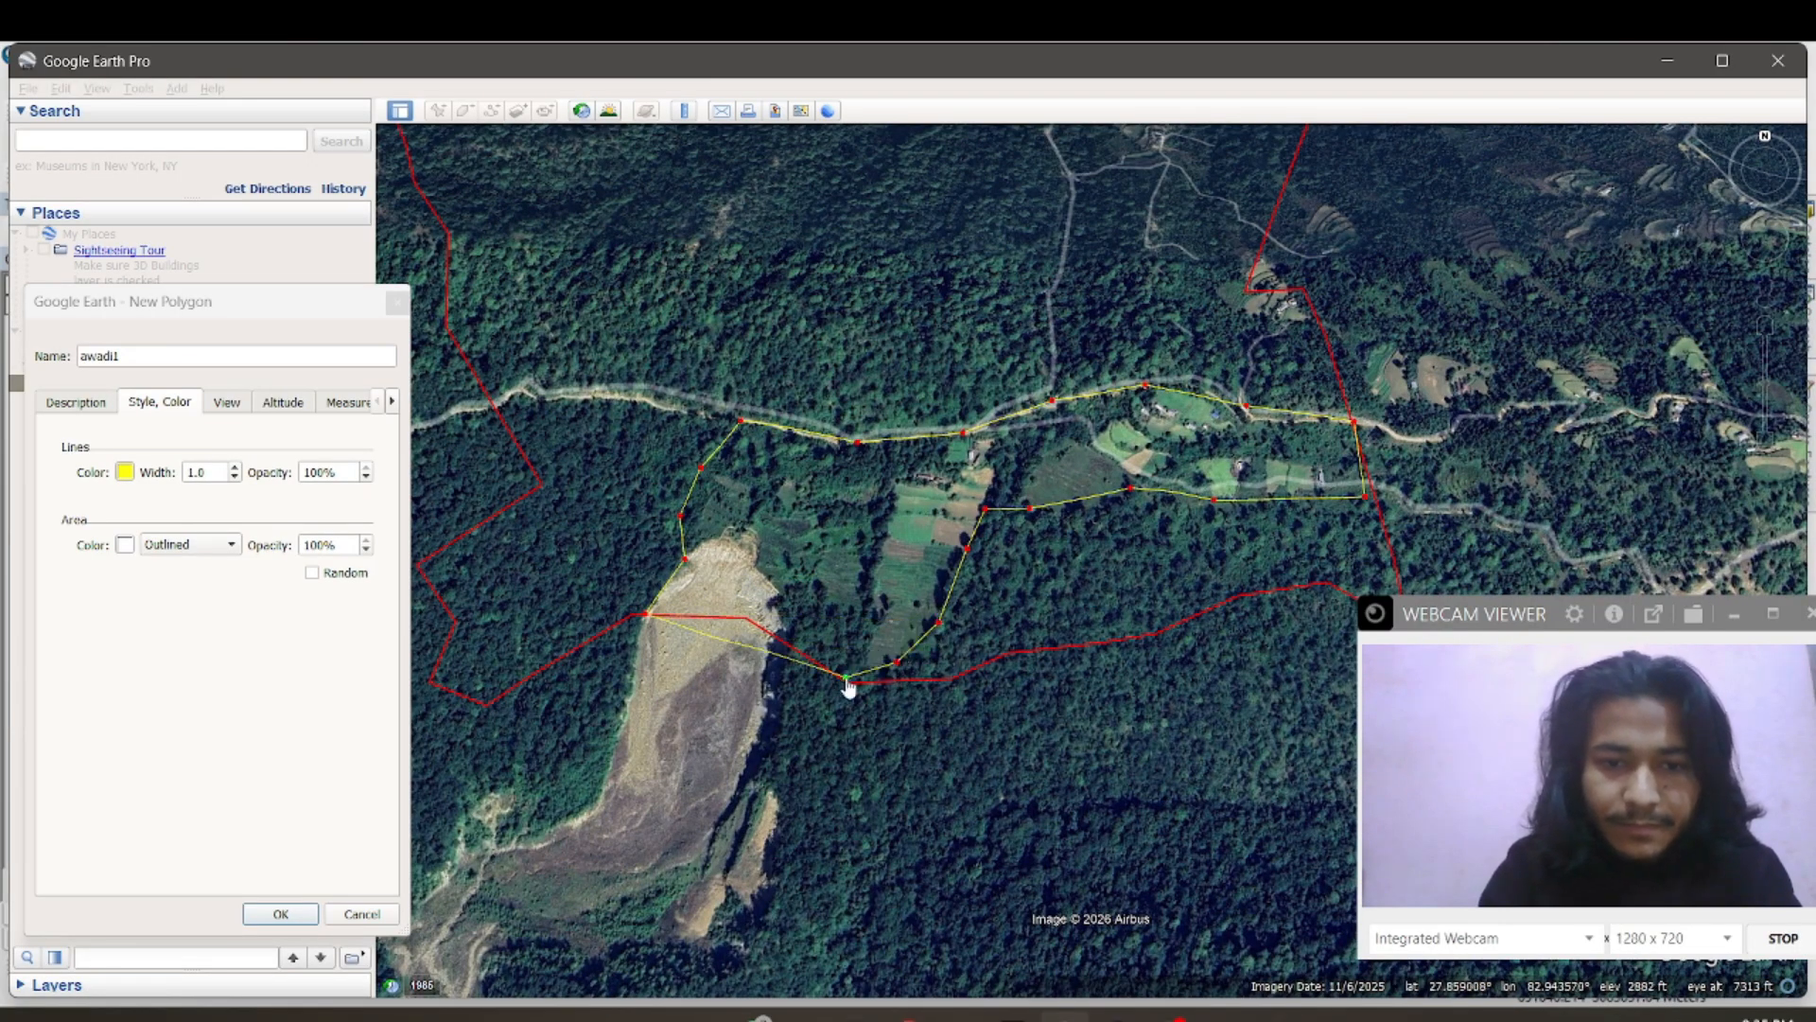
left_click(747, 617)
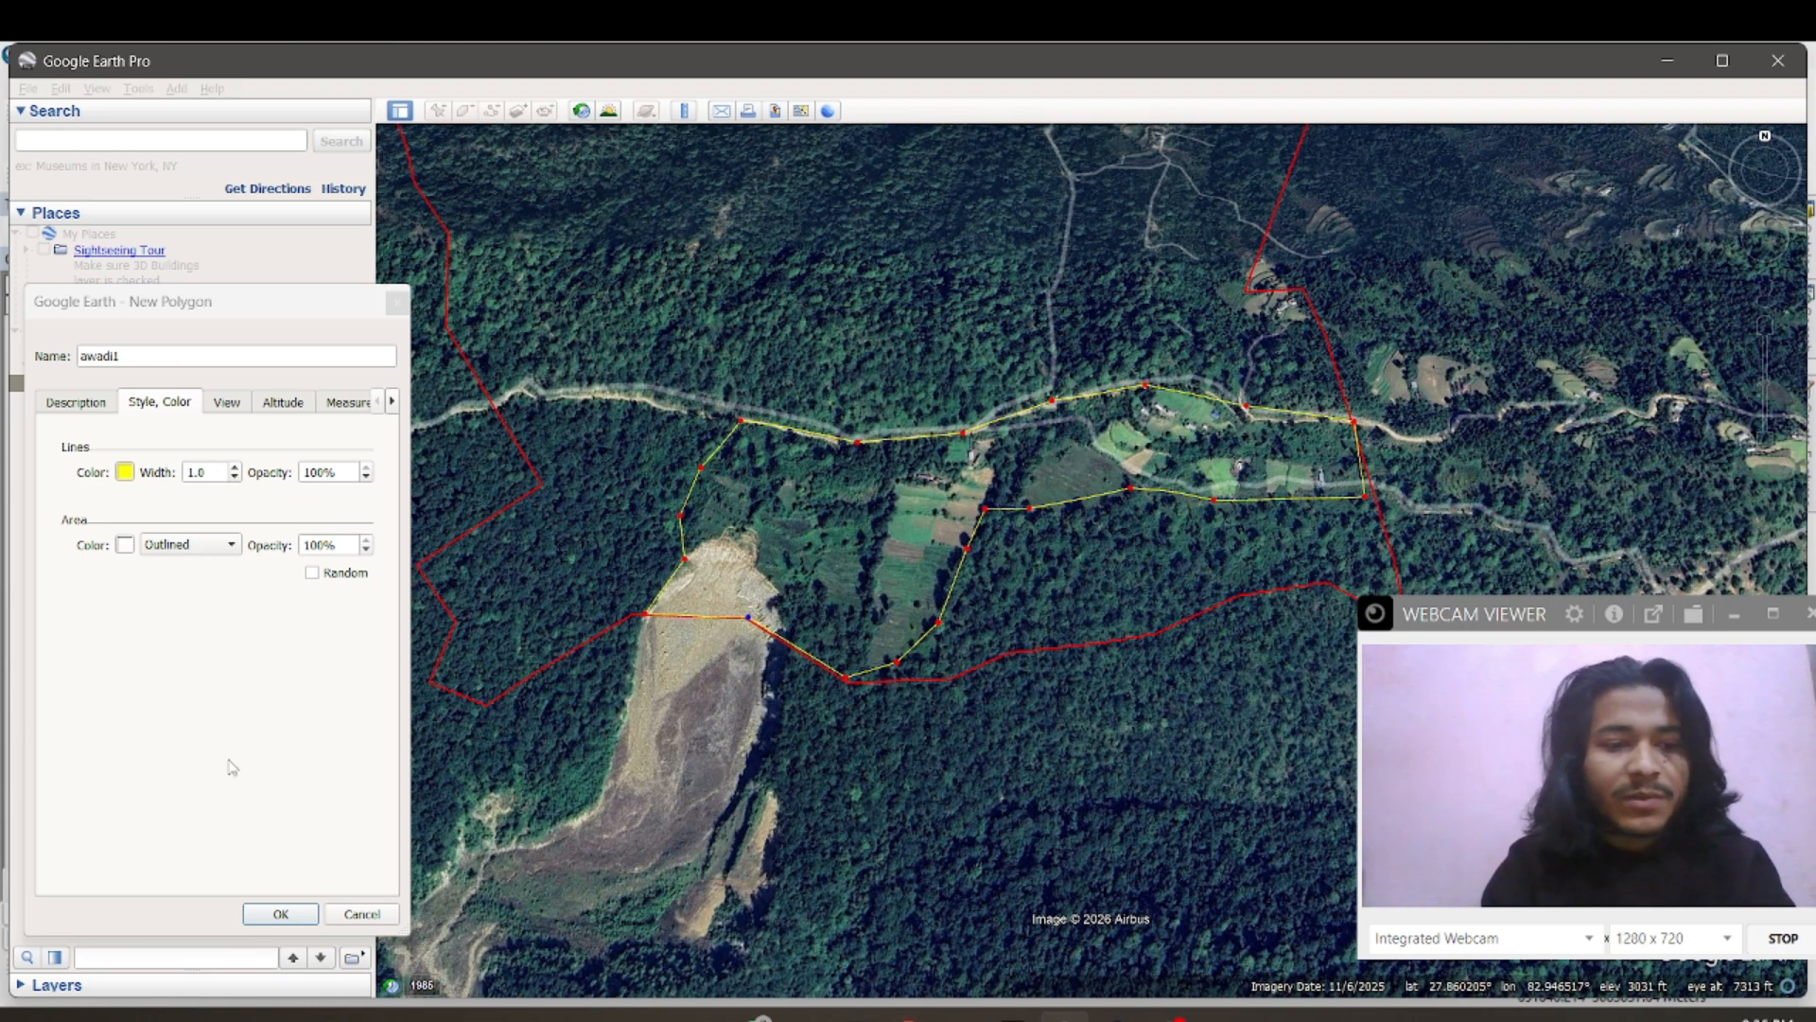
left_click(341, 404)
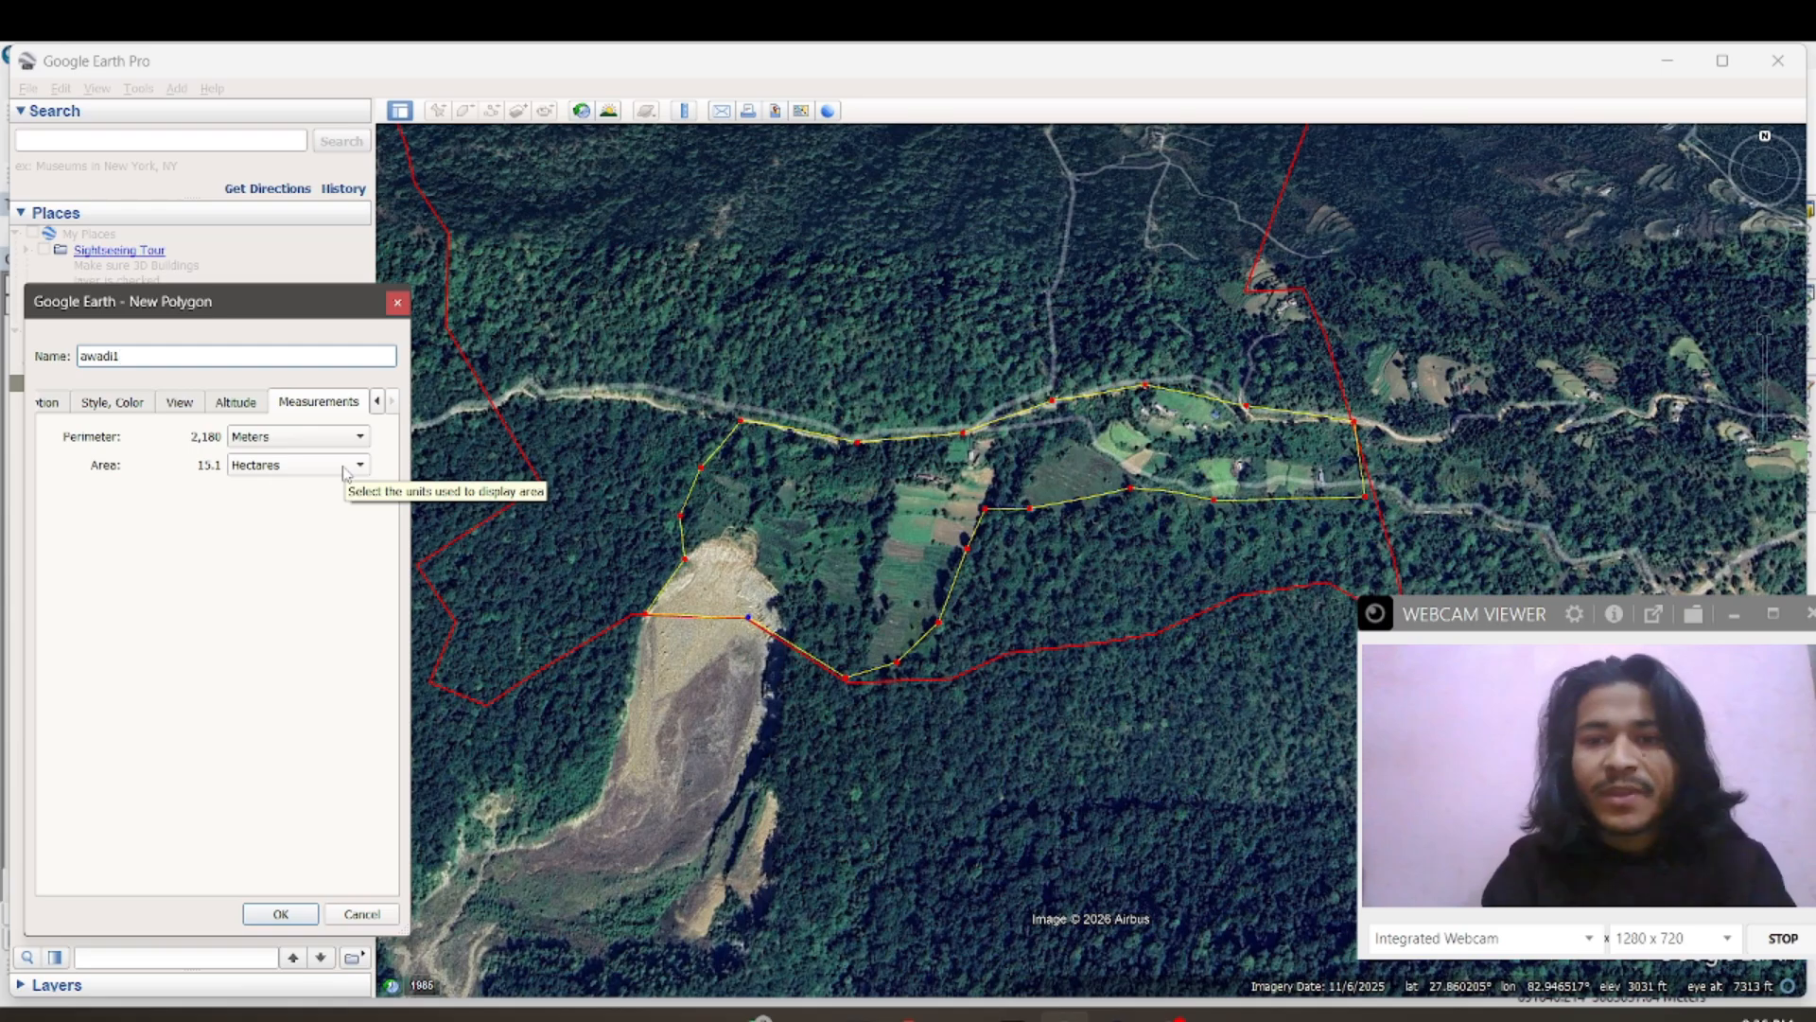
left_click(281, 913)
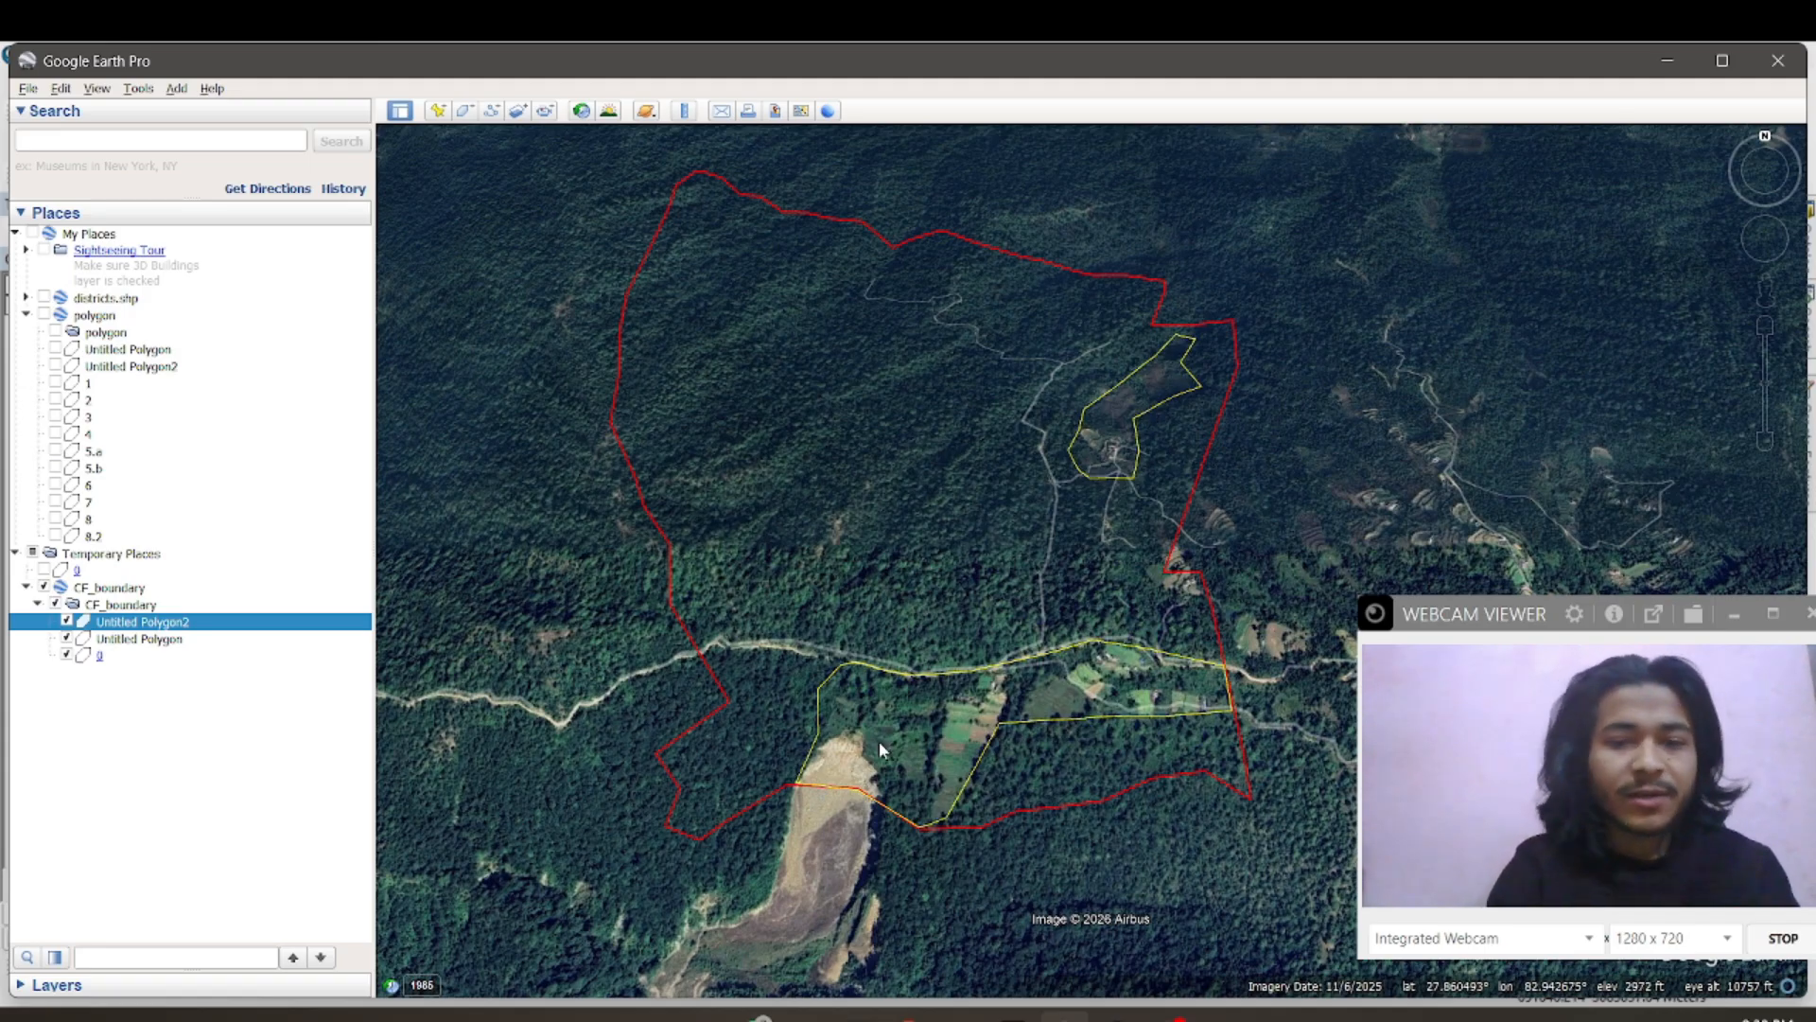
Step: View the perimeter and area measurements of Untitled Polygon2 and of Untitled Polygon in the CF_boundary folder
key("shift+F10")
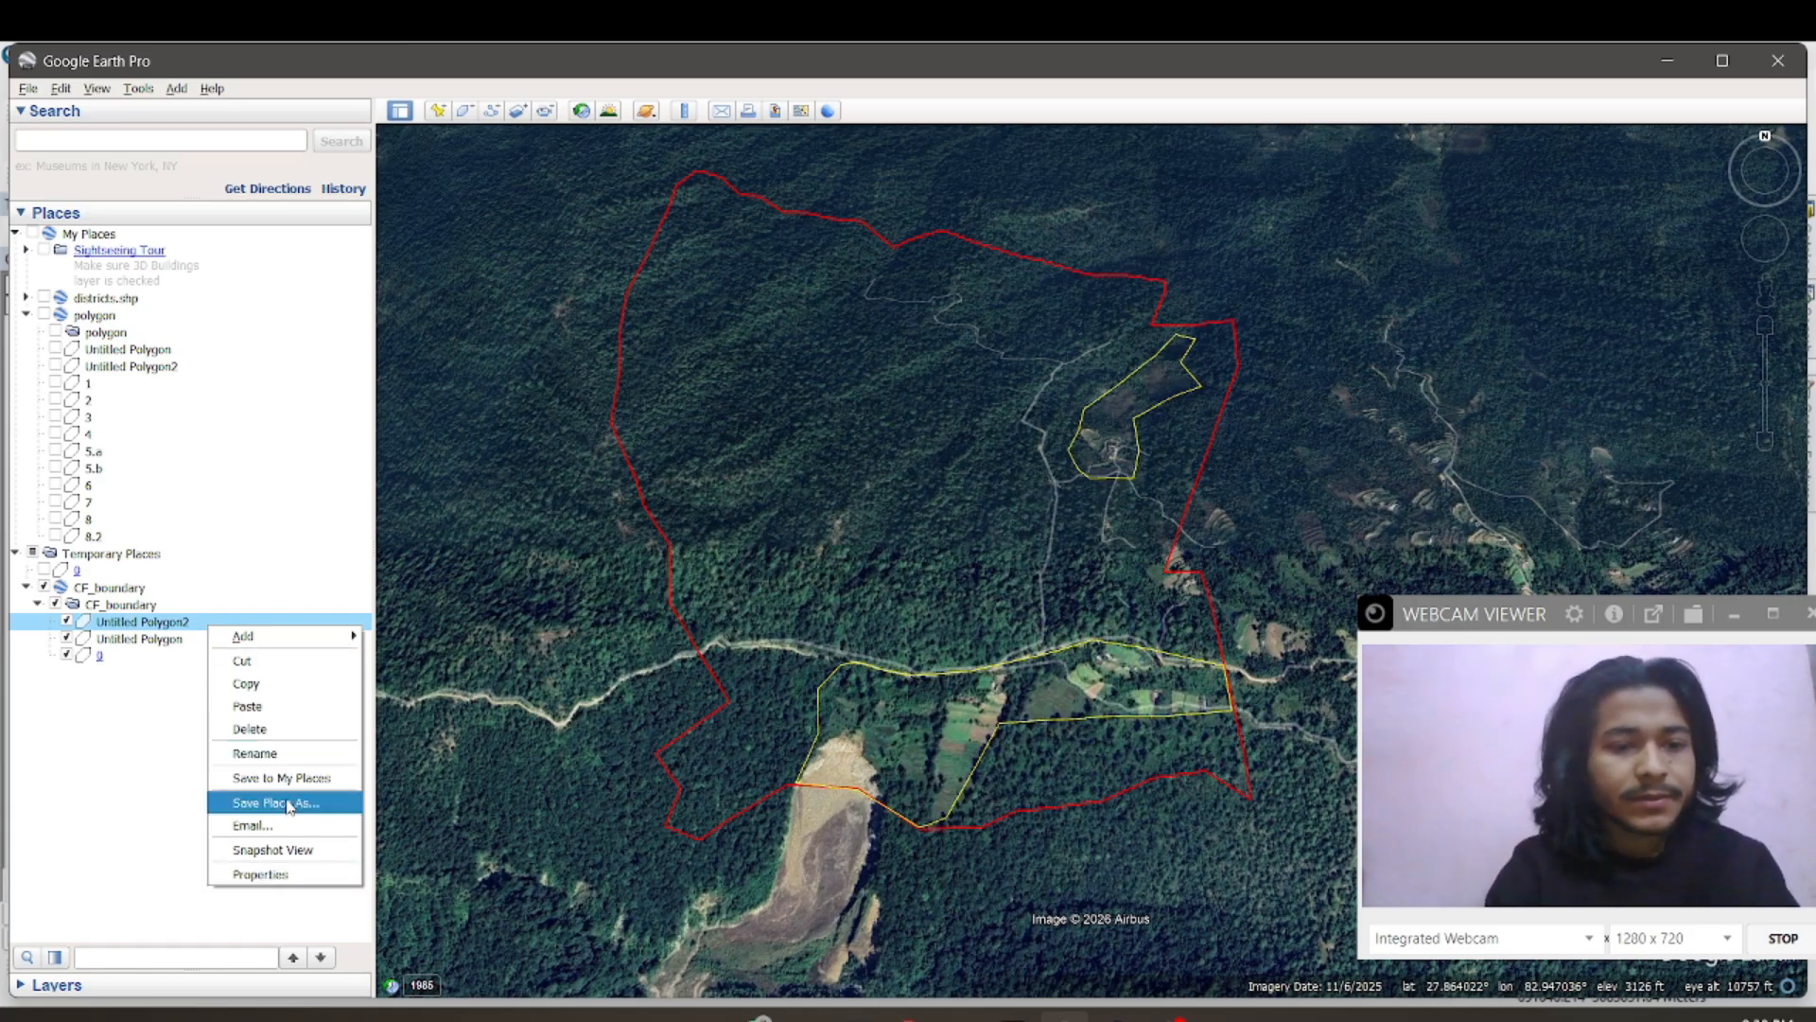
left_click(266, 874)
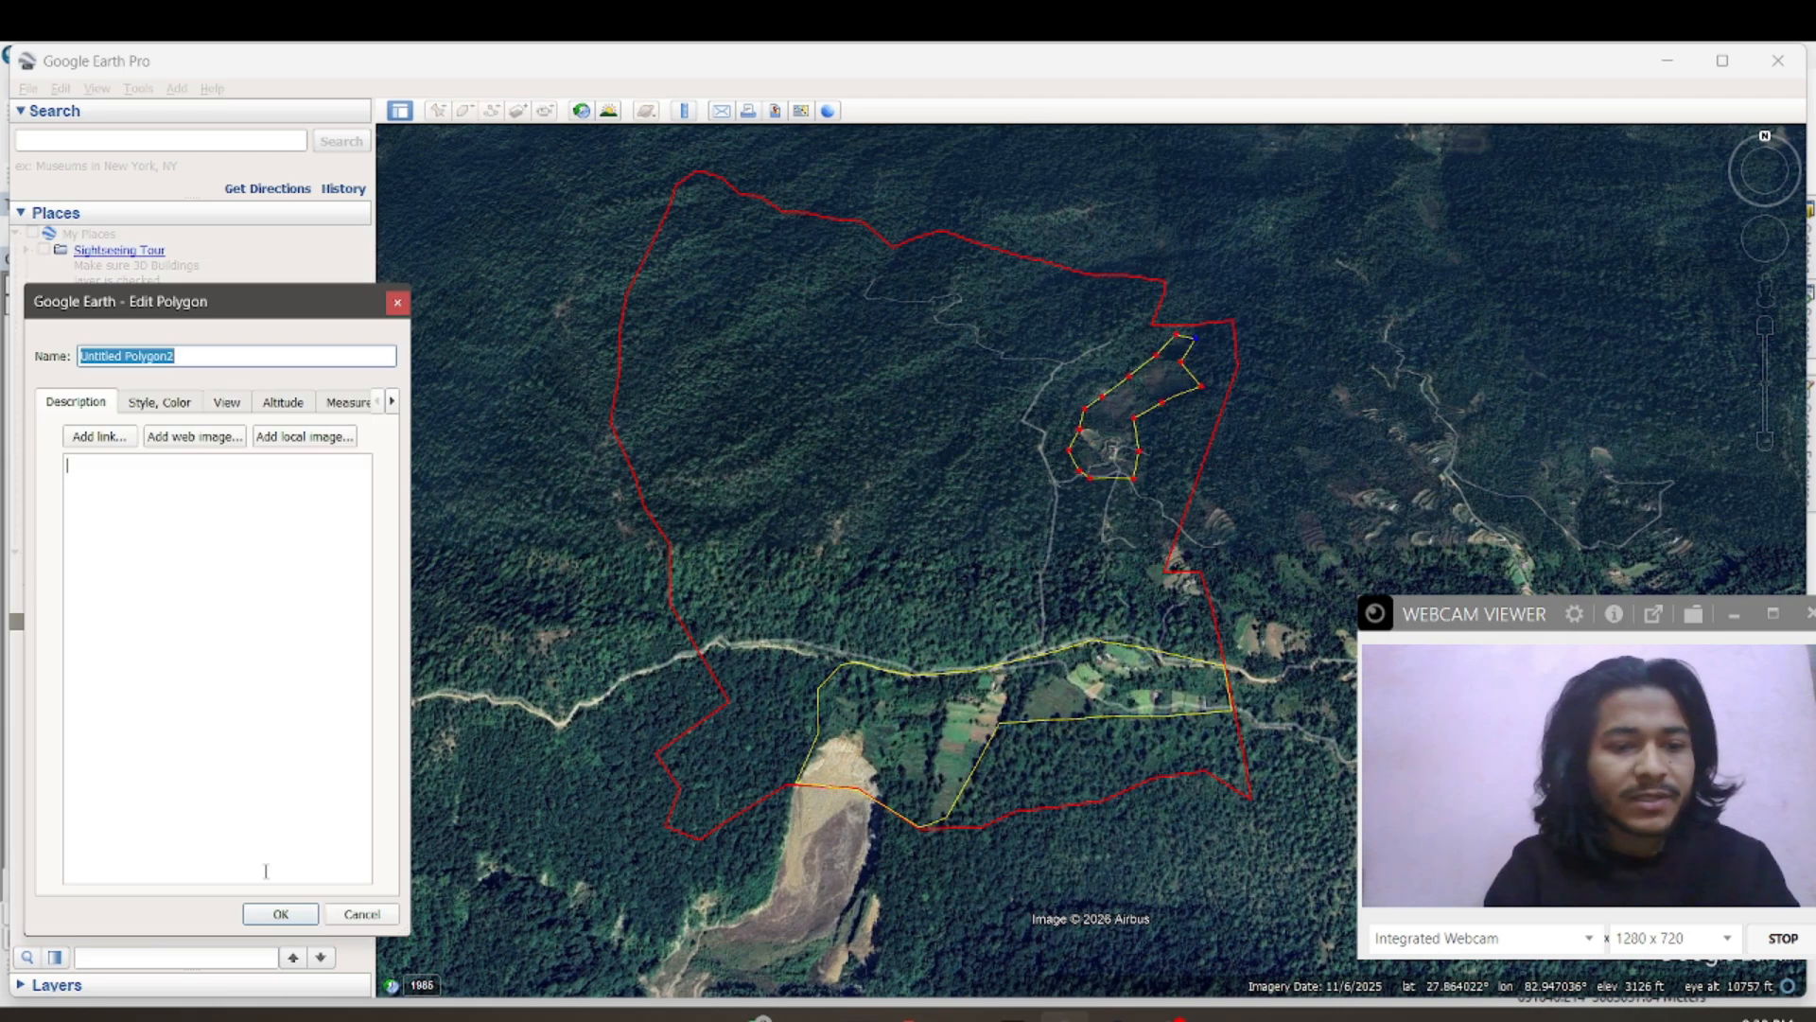
left_click(331, 404)
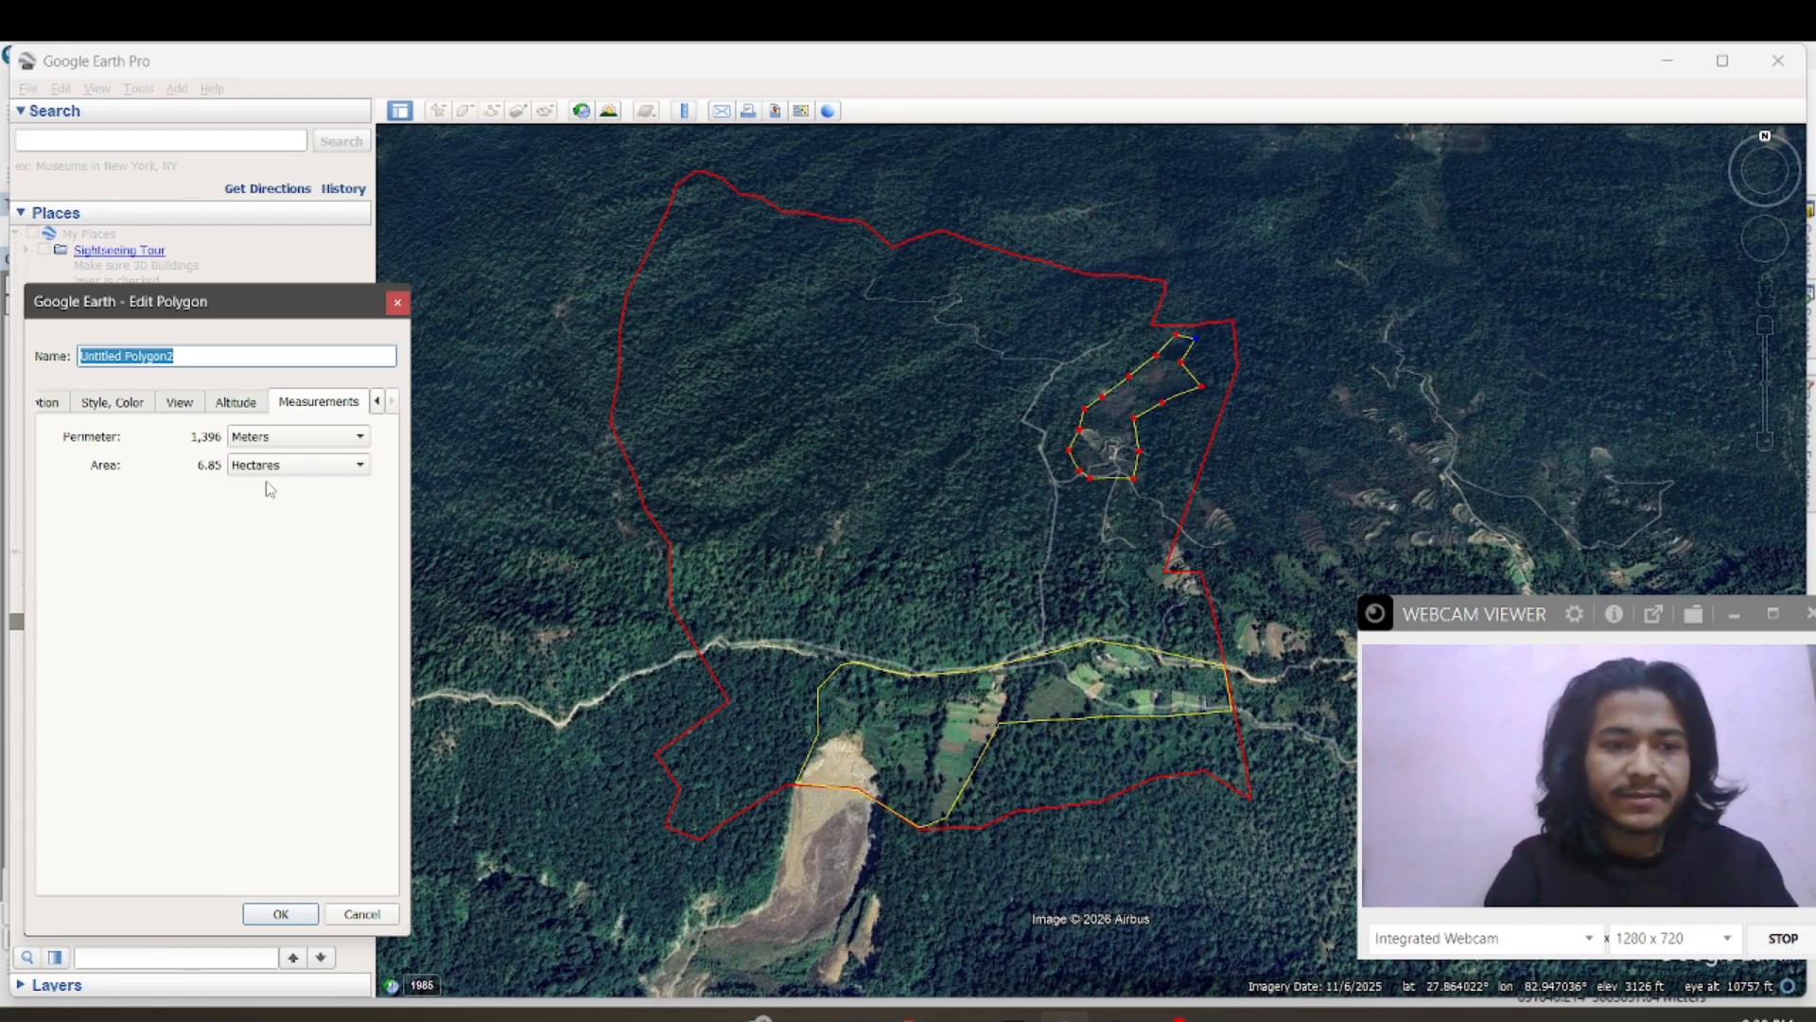
left_click(398, 302)
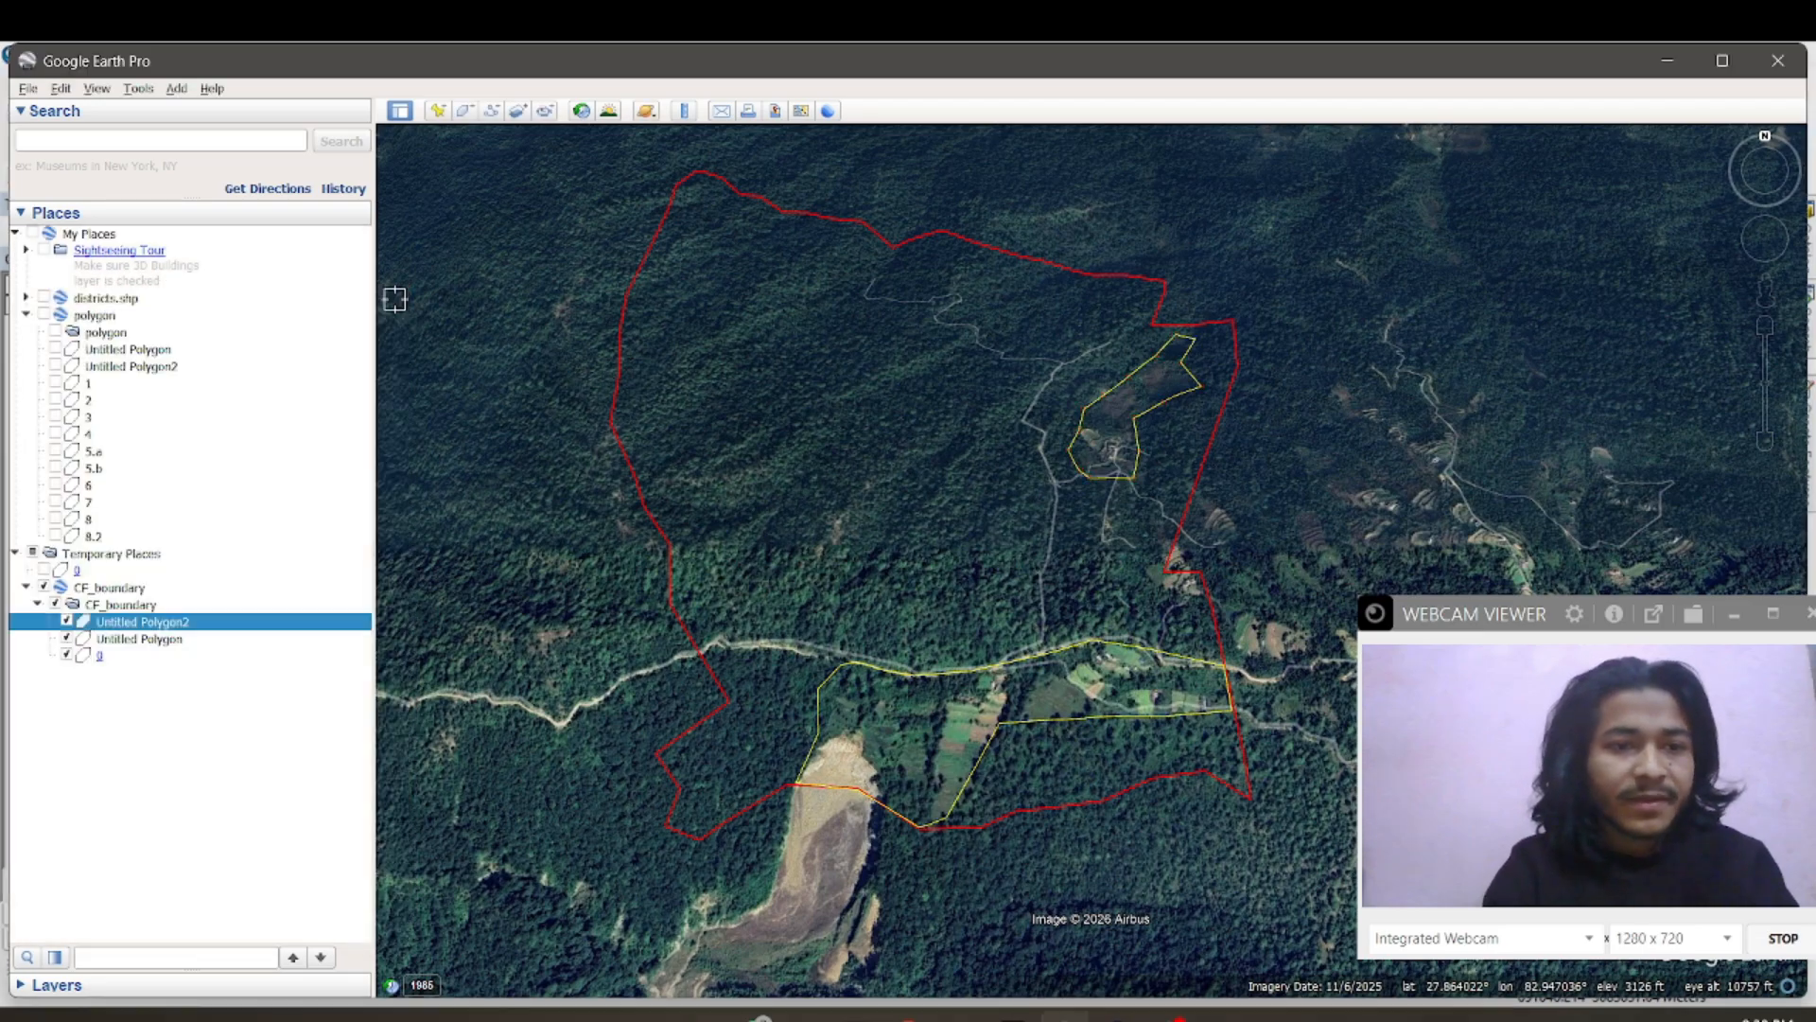
right_click(140, 640)
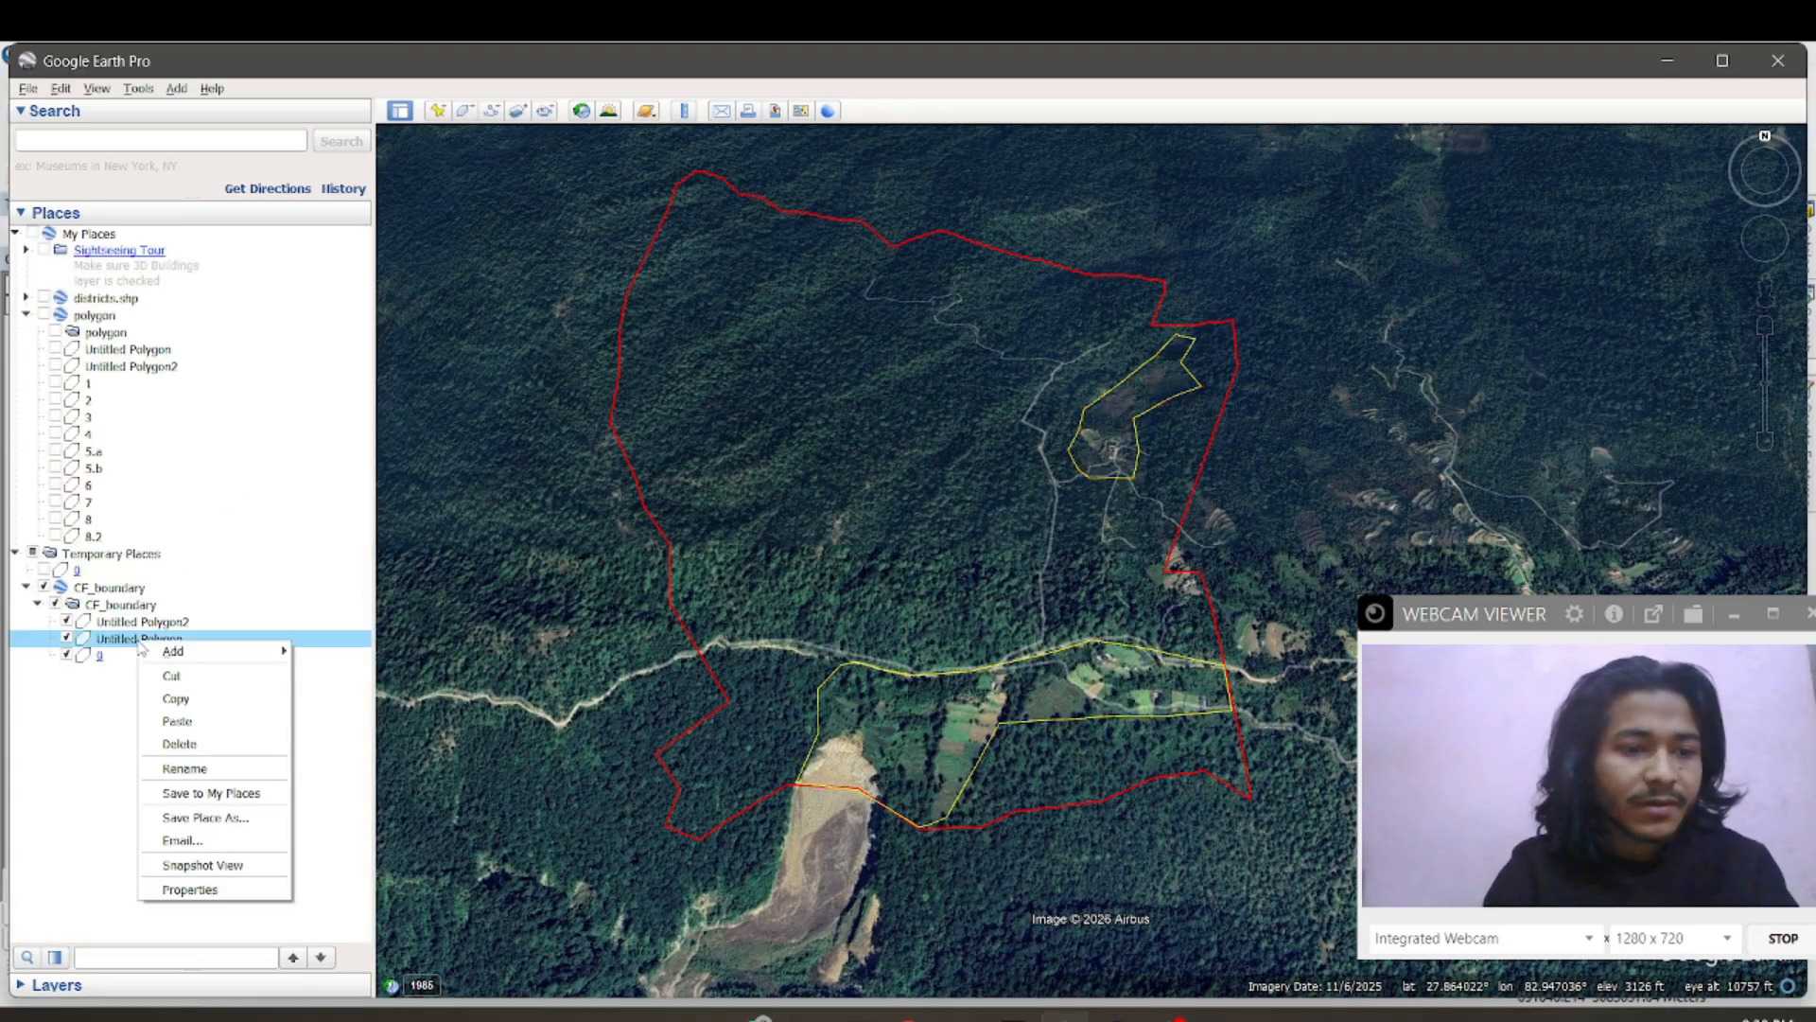
left_click(252, 891)
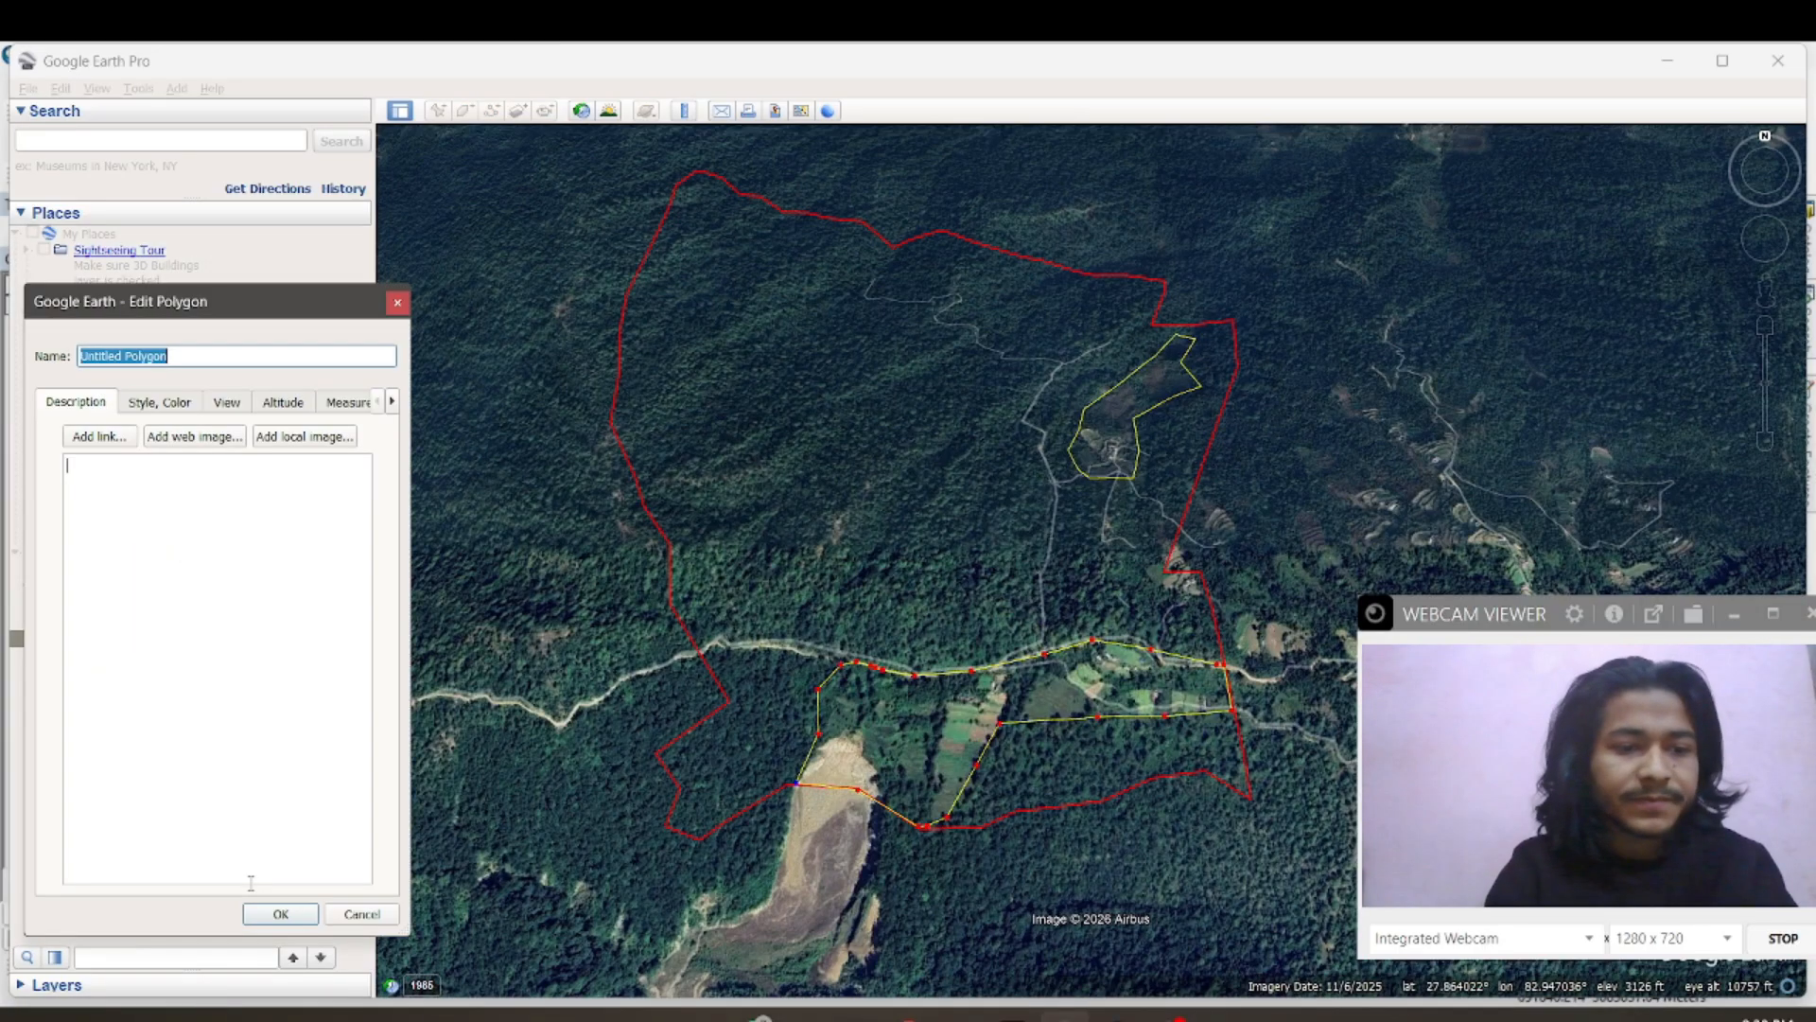
left_click(355, 404)
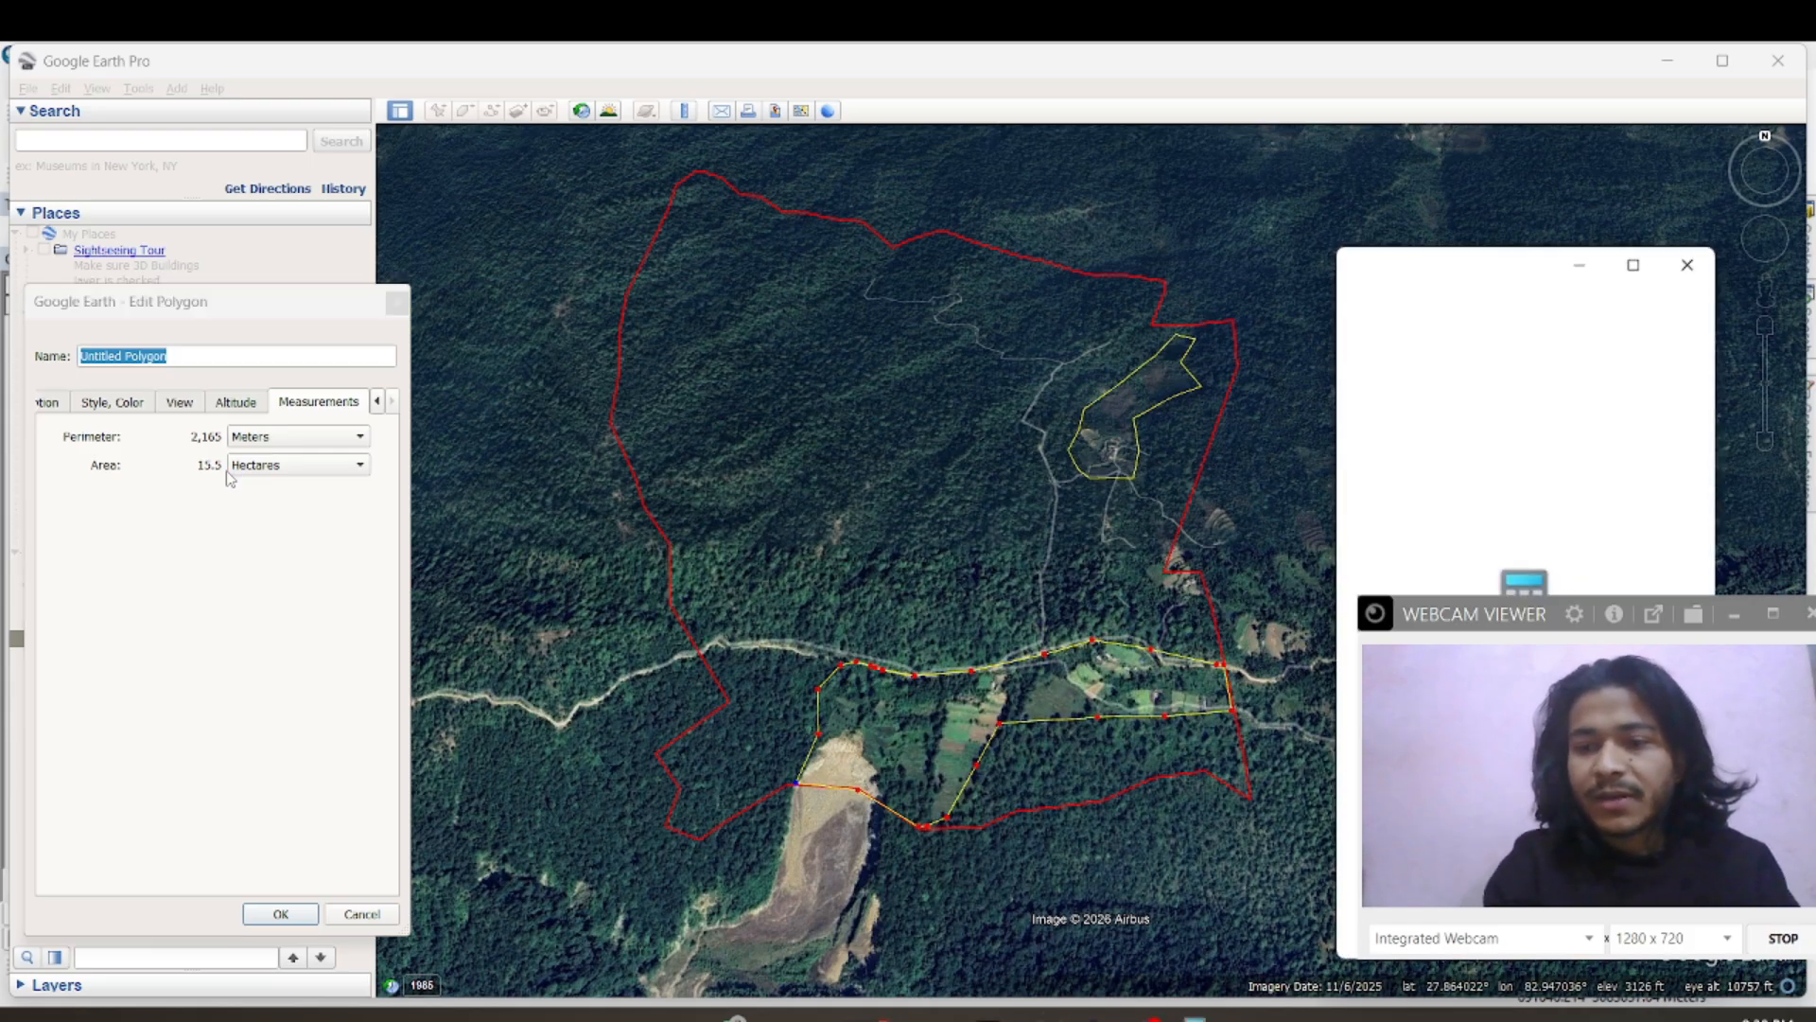
Step: Switch to Calculator and subtract the two polygon areas, 6.85 and 15.5, from 200
mouse_move(1489, 276)
left_mouse_down()
mouse_move(1469, 248)
mouse_move(1053, 216)
left_mouse_up()
type("200-")
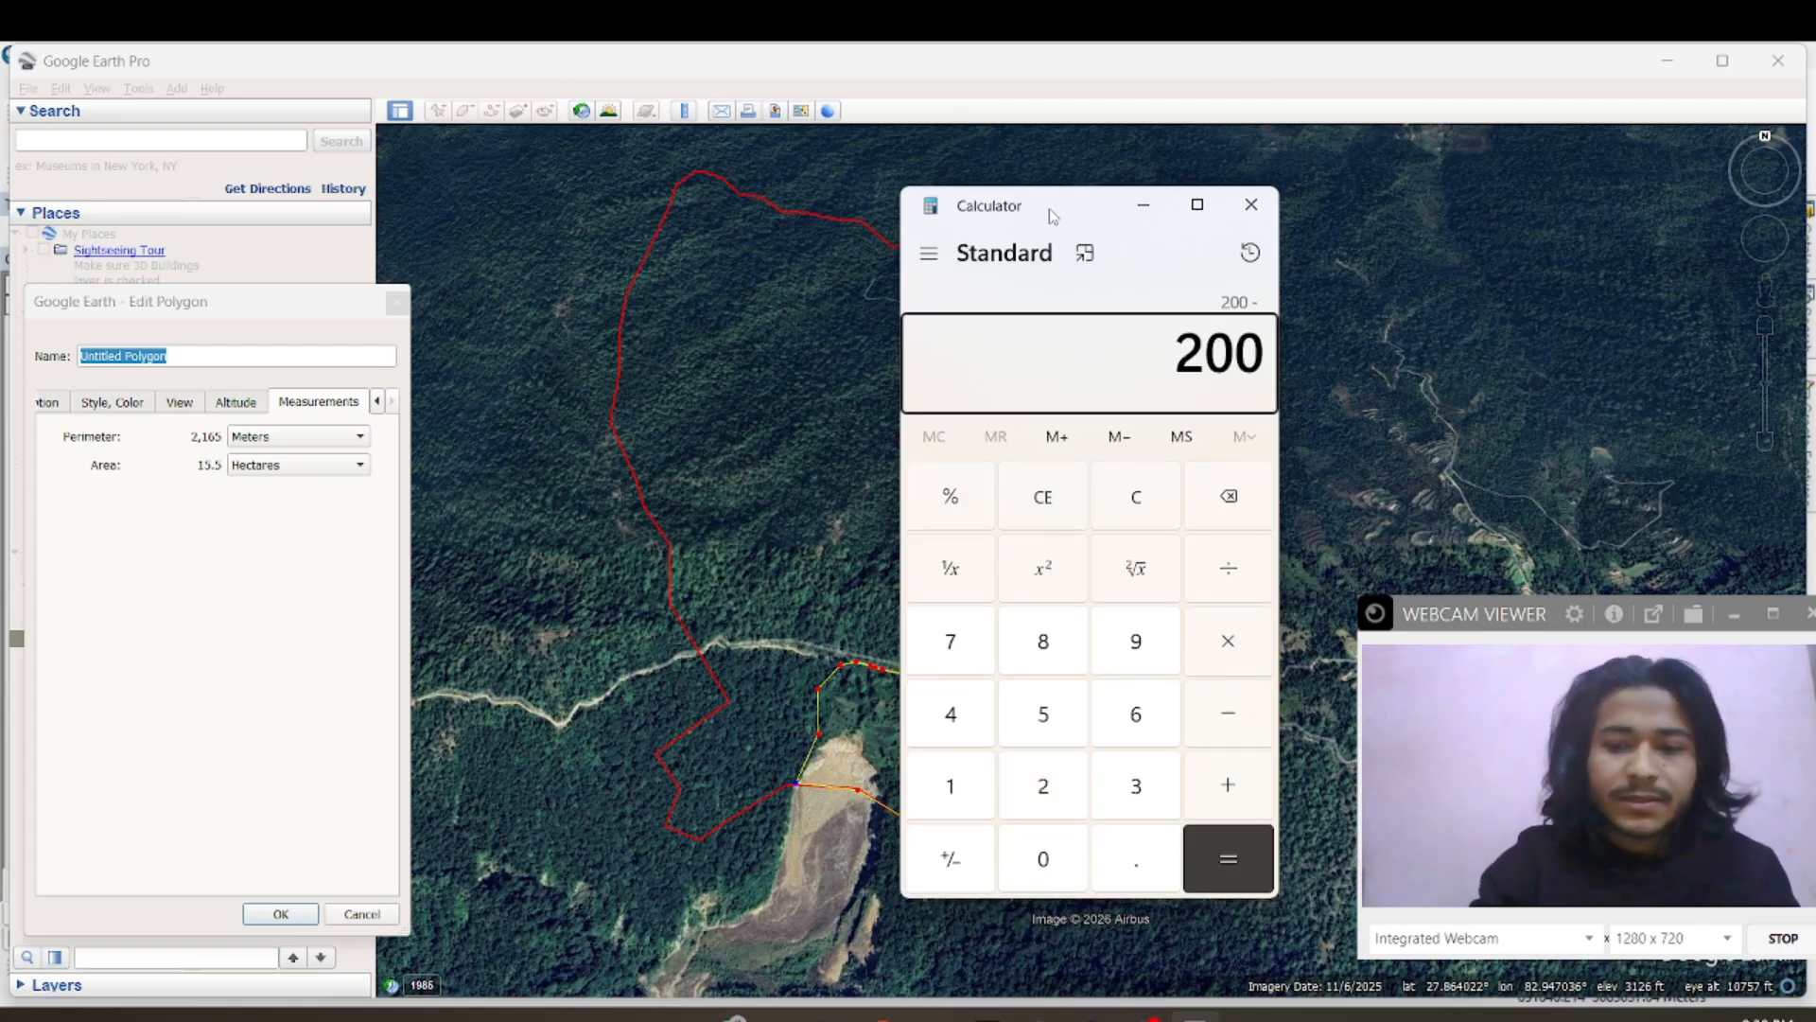
type("6.85")
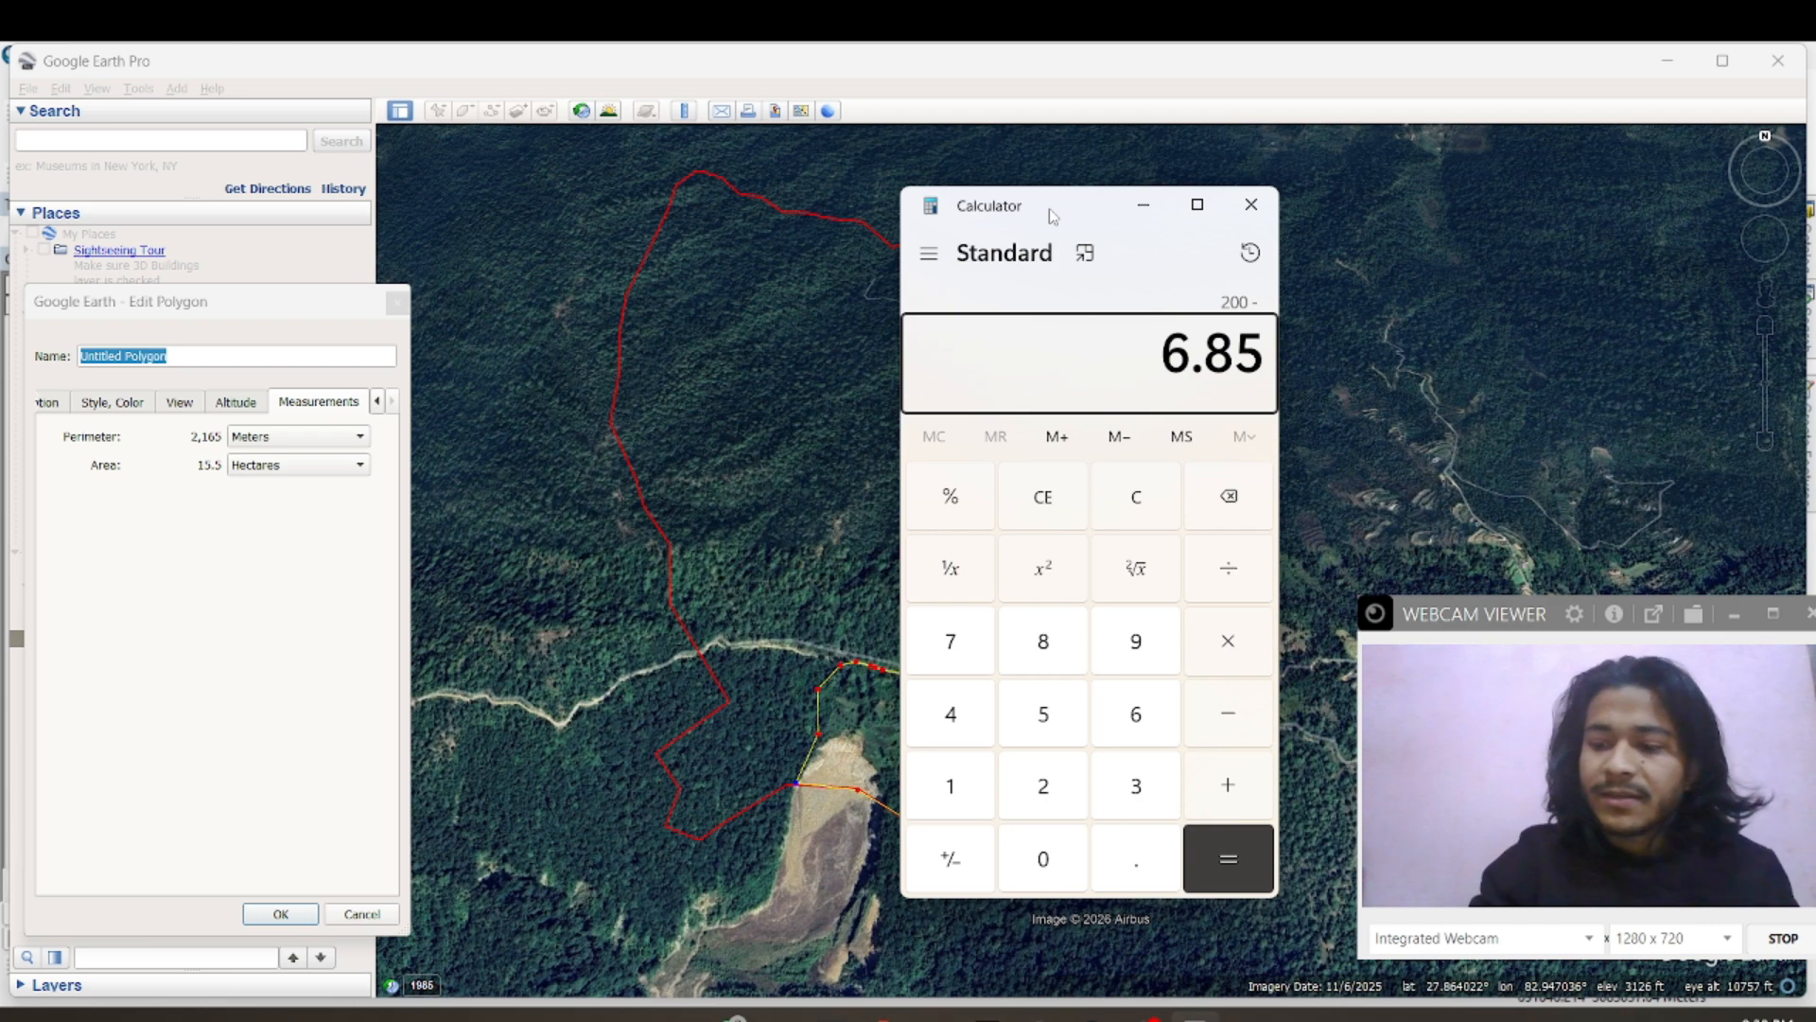
key("minus")
type("15.5")
key("Return")
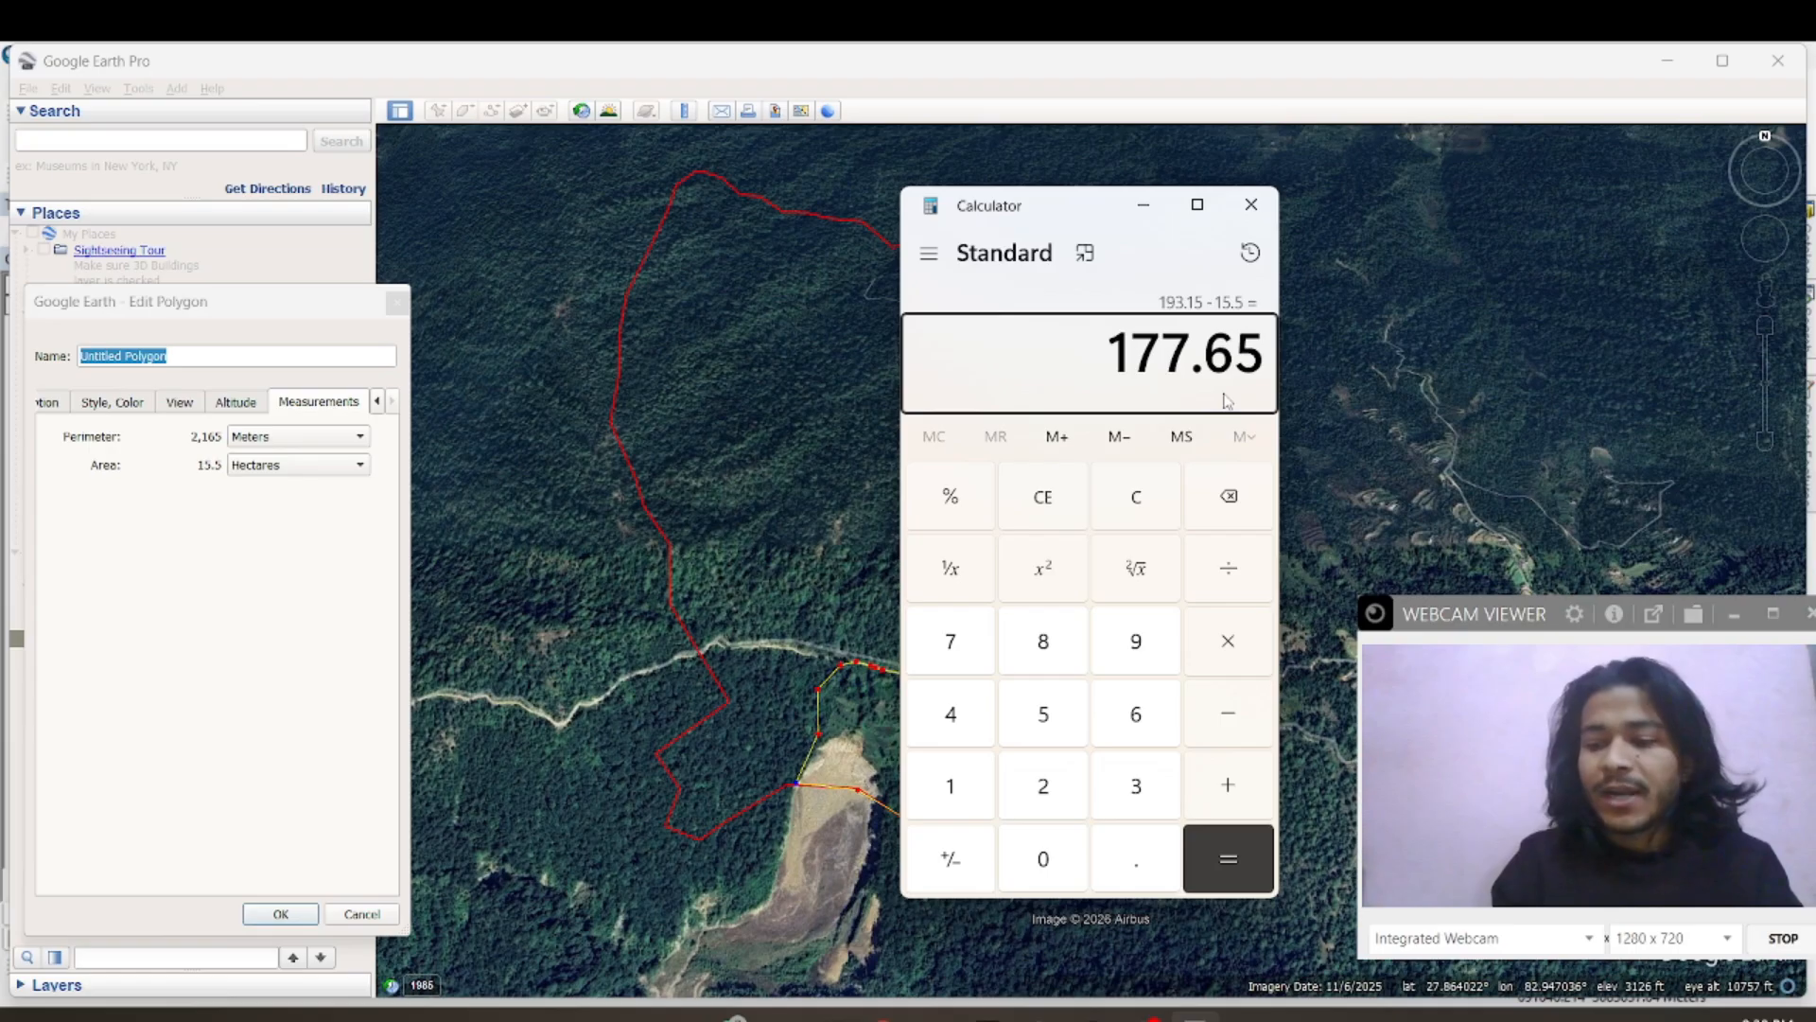
Step: Divide the remaining area by 8, and close Calculator and the polygon's properties without changes
key("slash")
type("8")
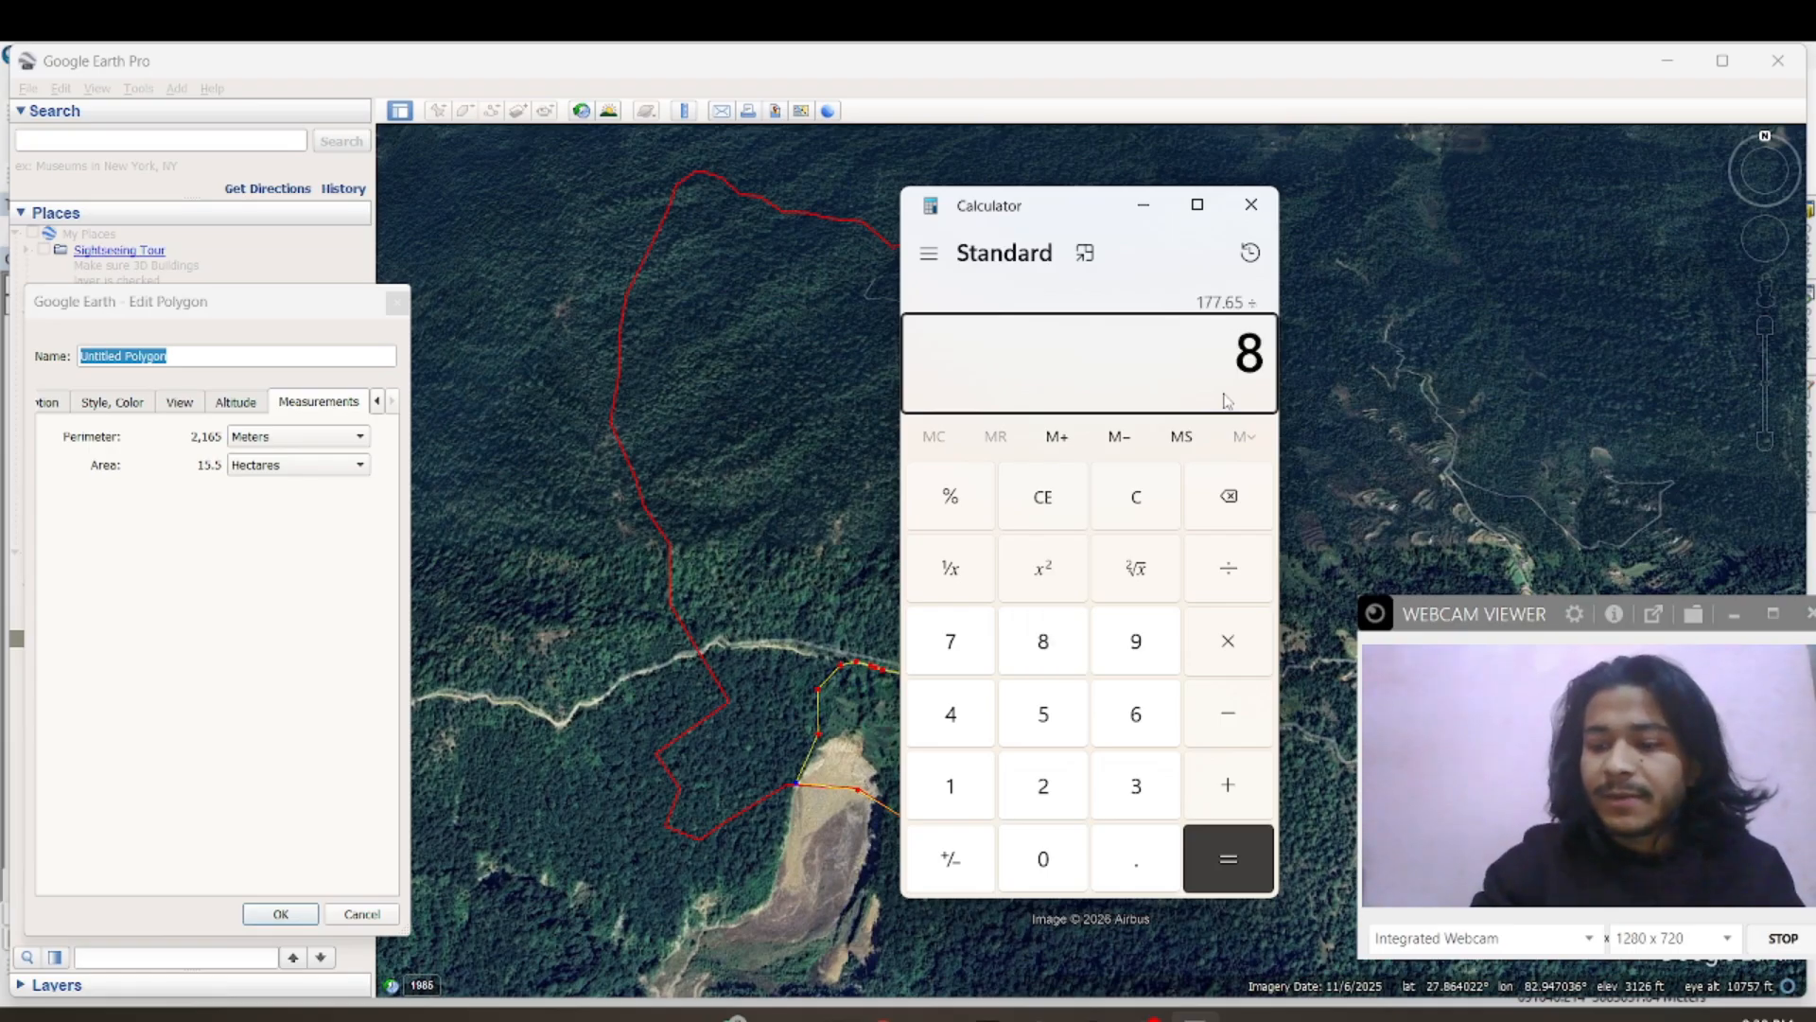
key("Return")
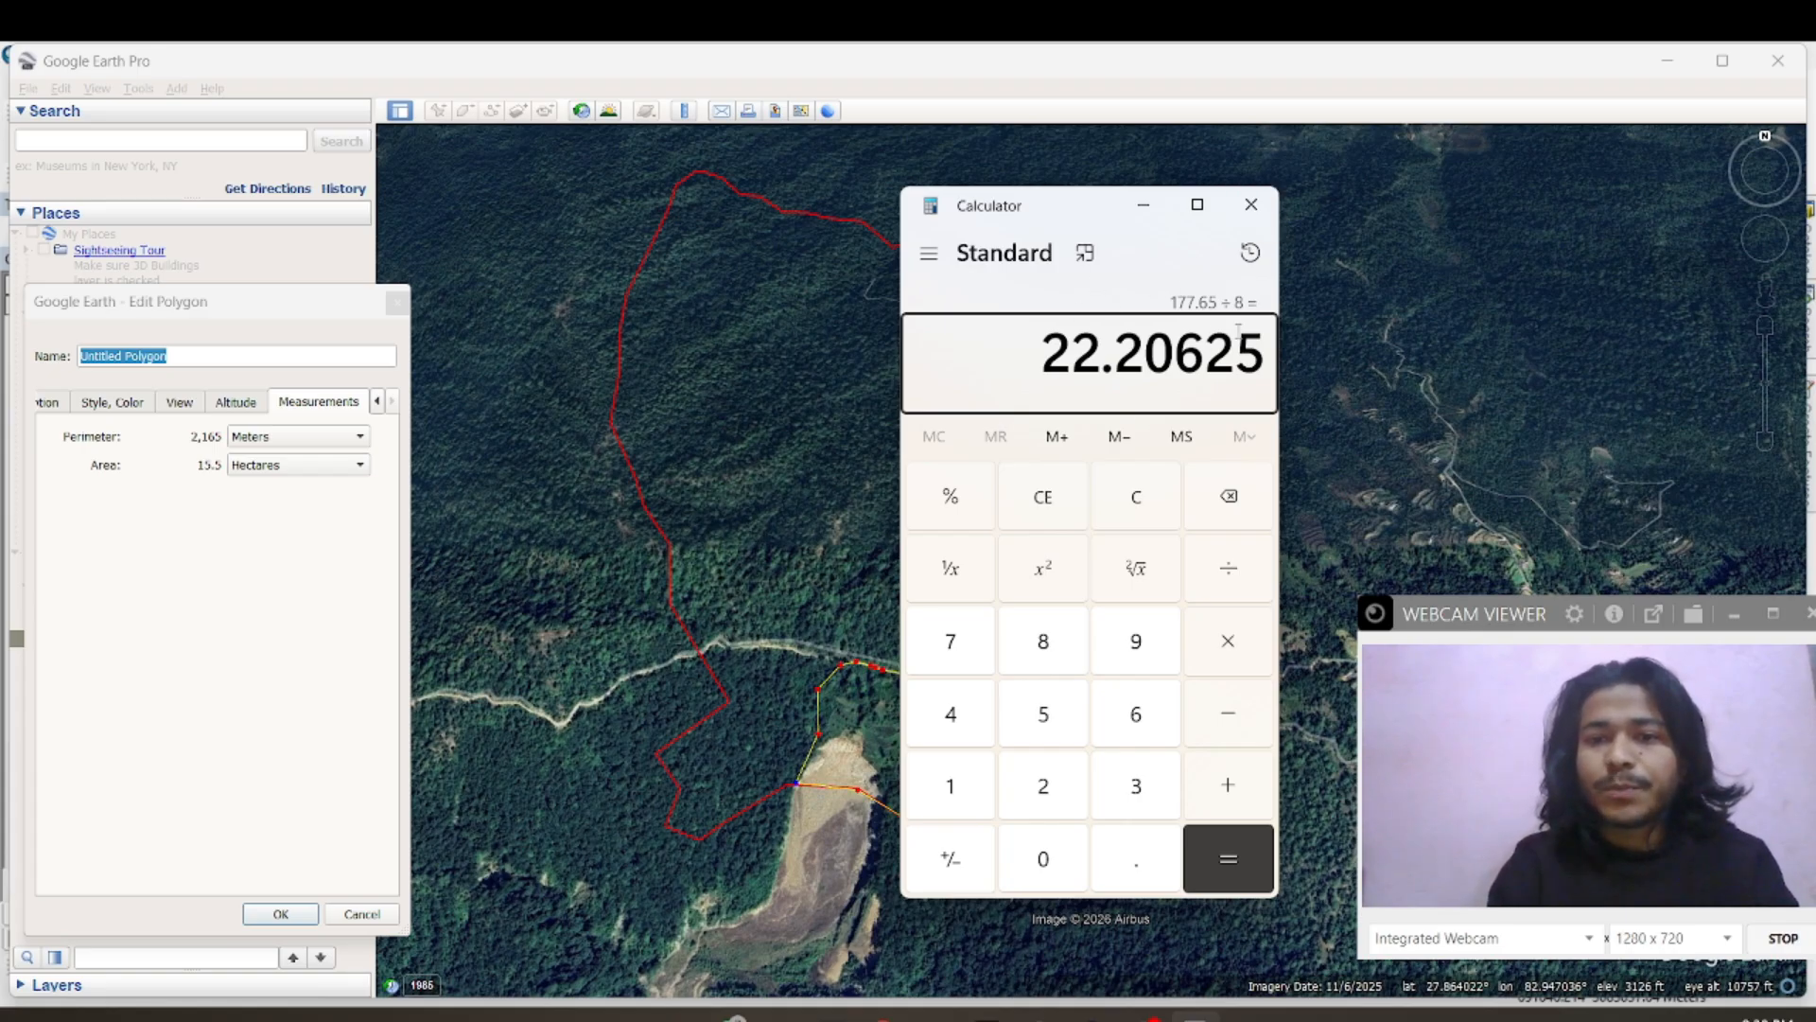
left_click(1264, 216)
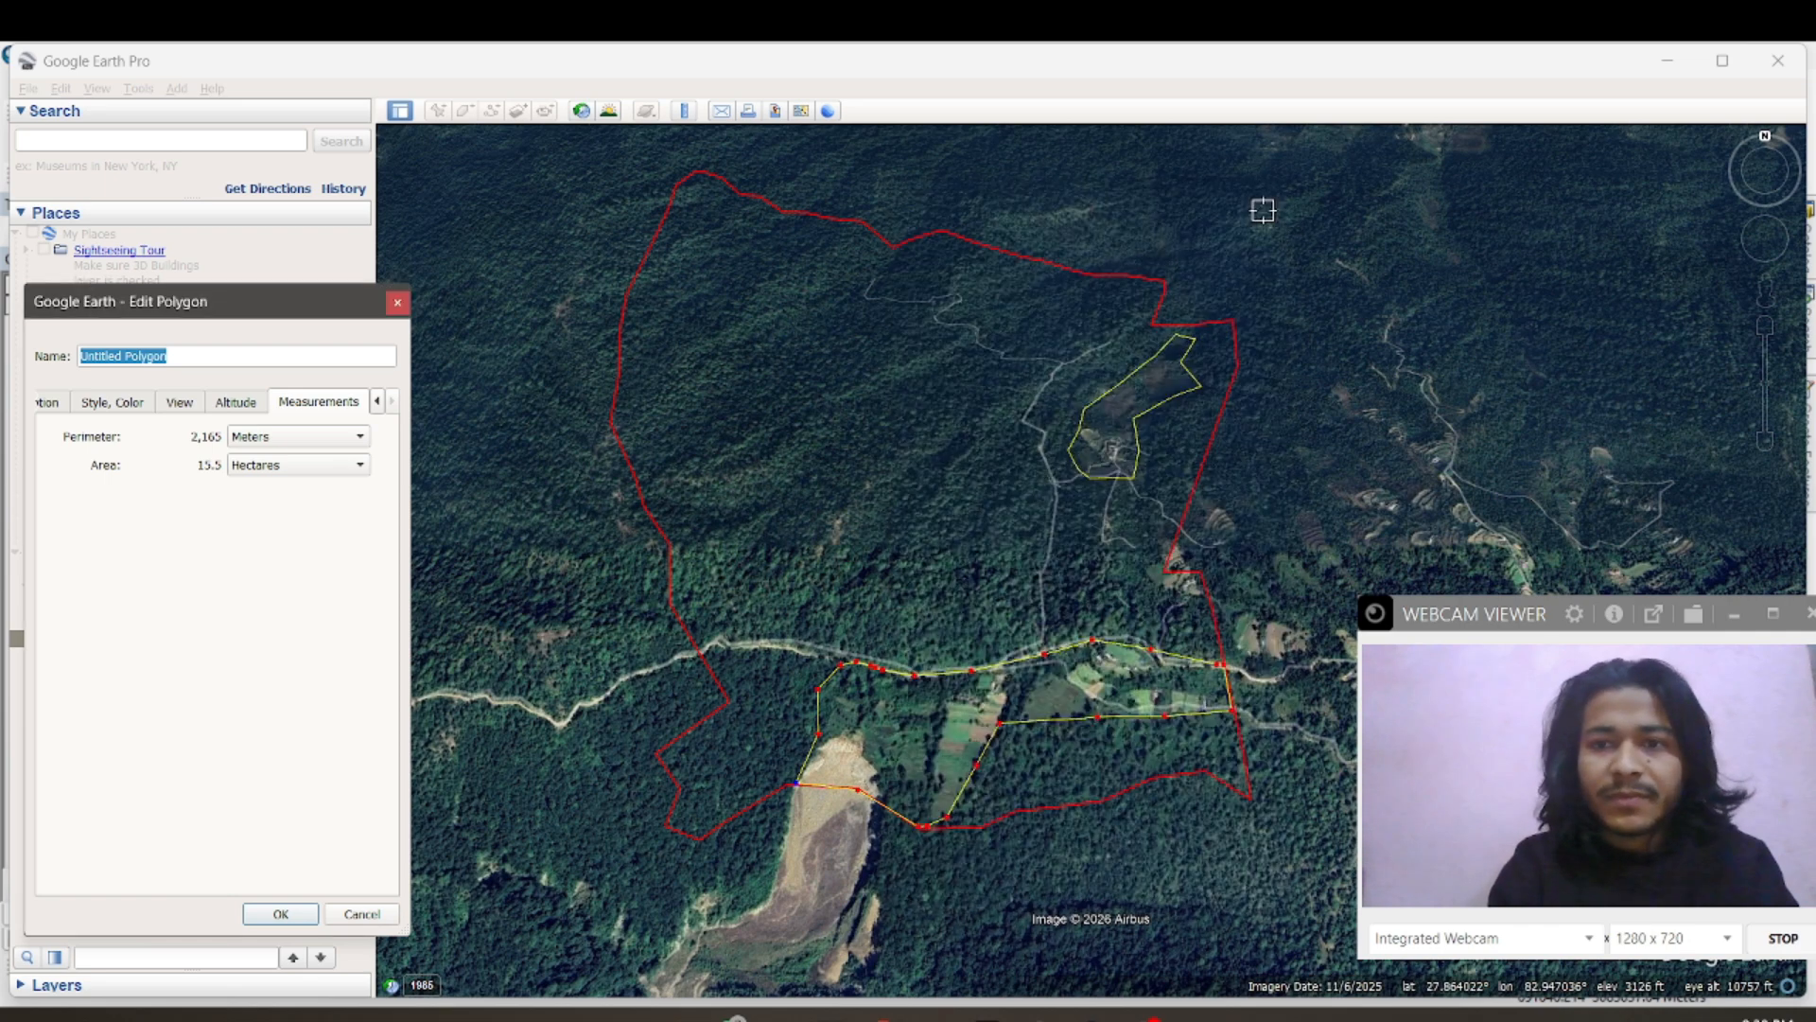
left_click(397, 302)
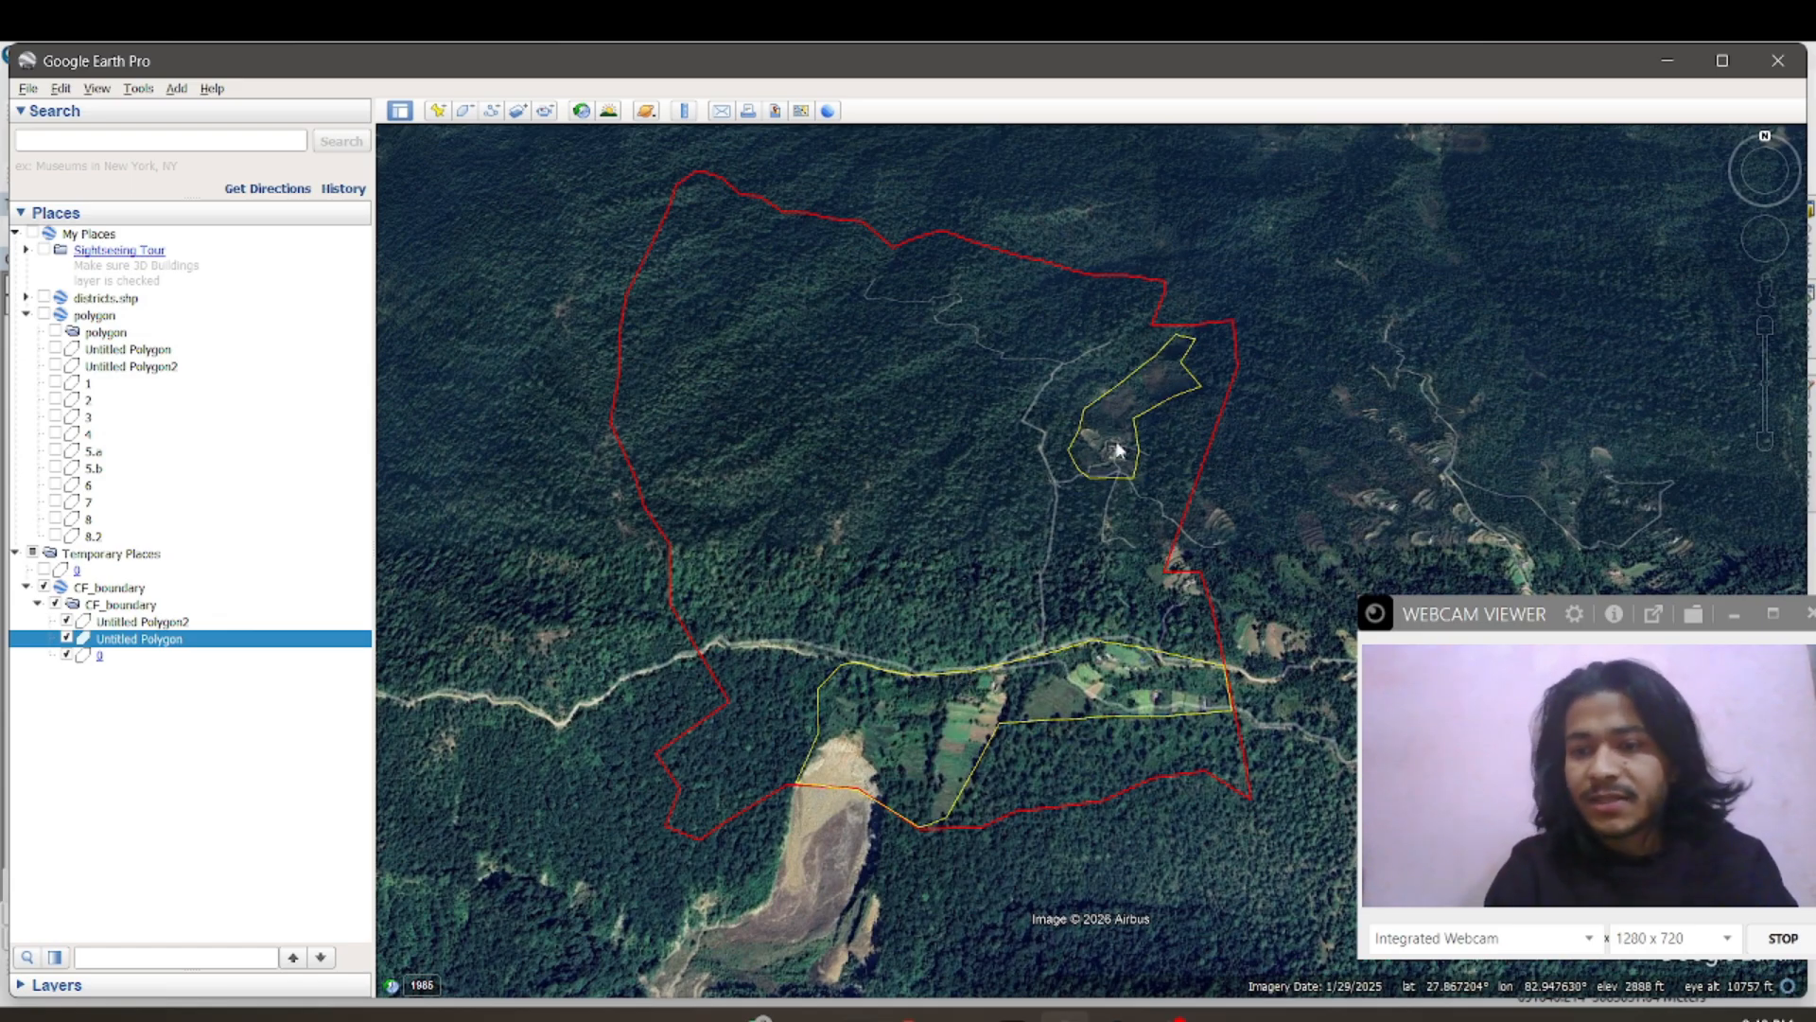
Step: Create a polygon named 1 in the CF_boundary folder with a red #ff0000 line color, without placing any outline points
left_click(464, 111)
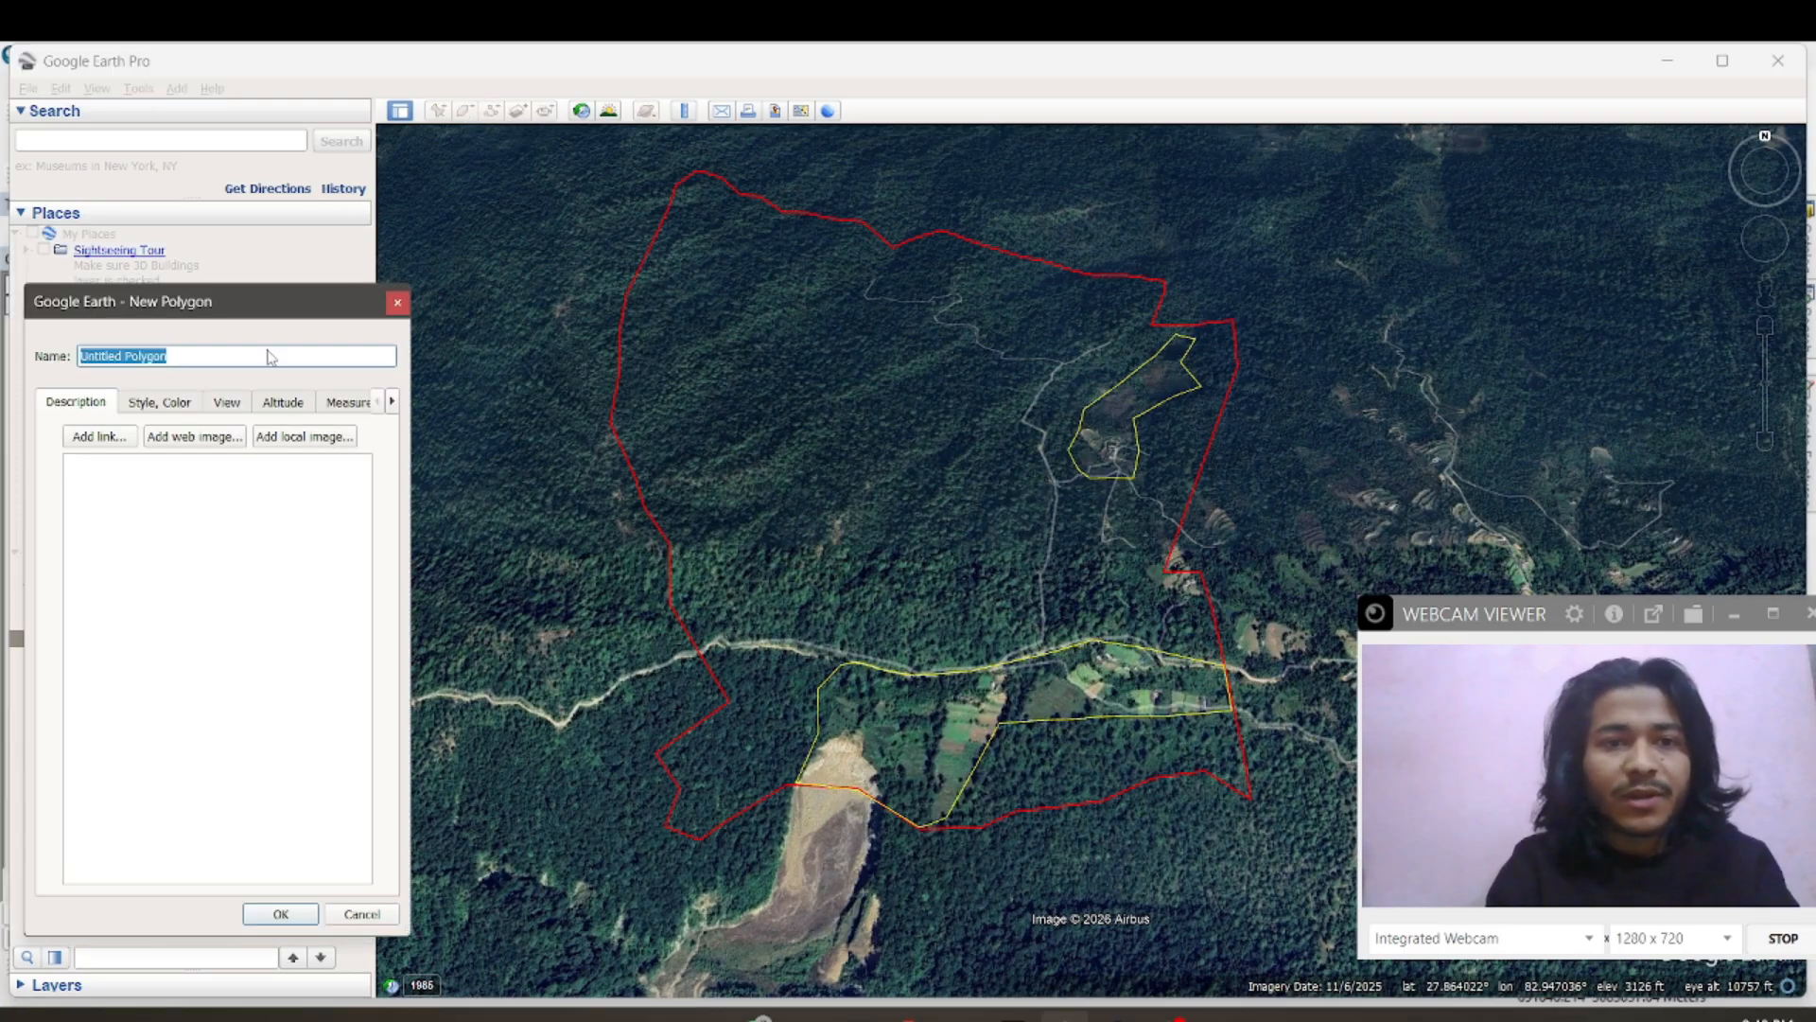
left_click_drag(247, 290, 398, 262)
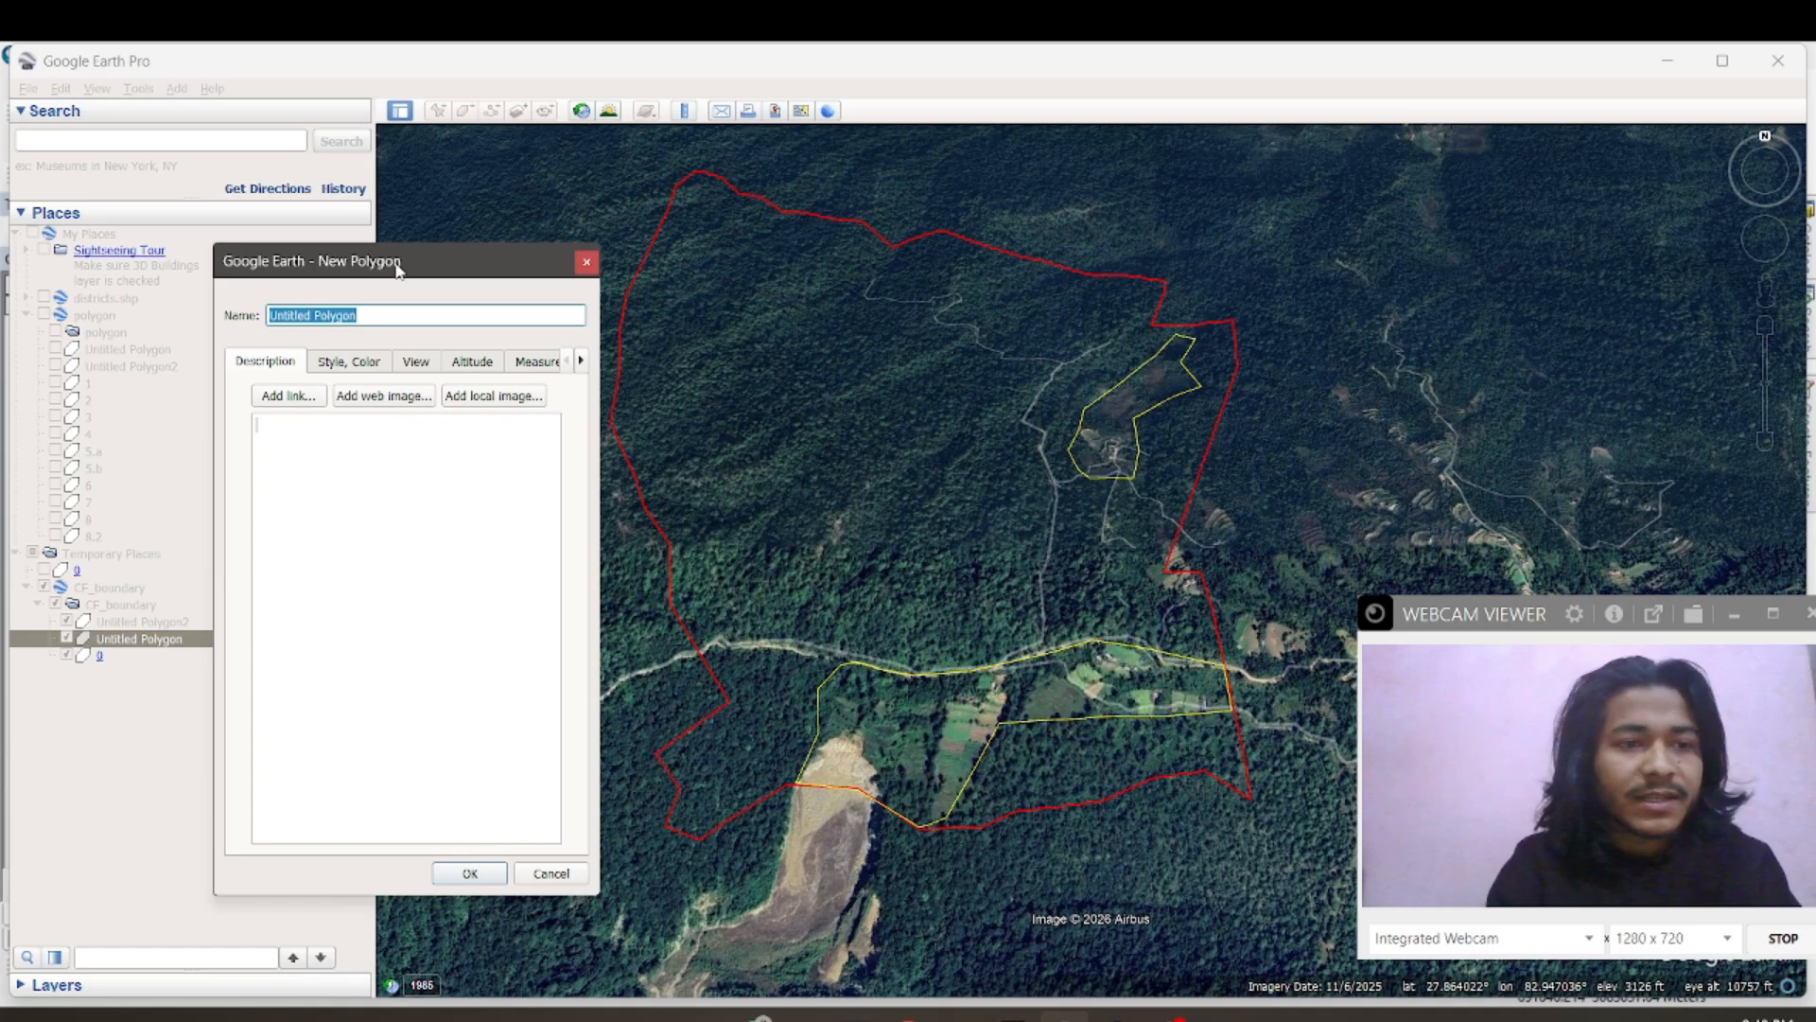
type("1")
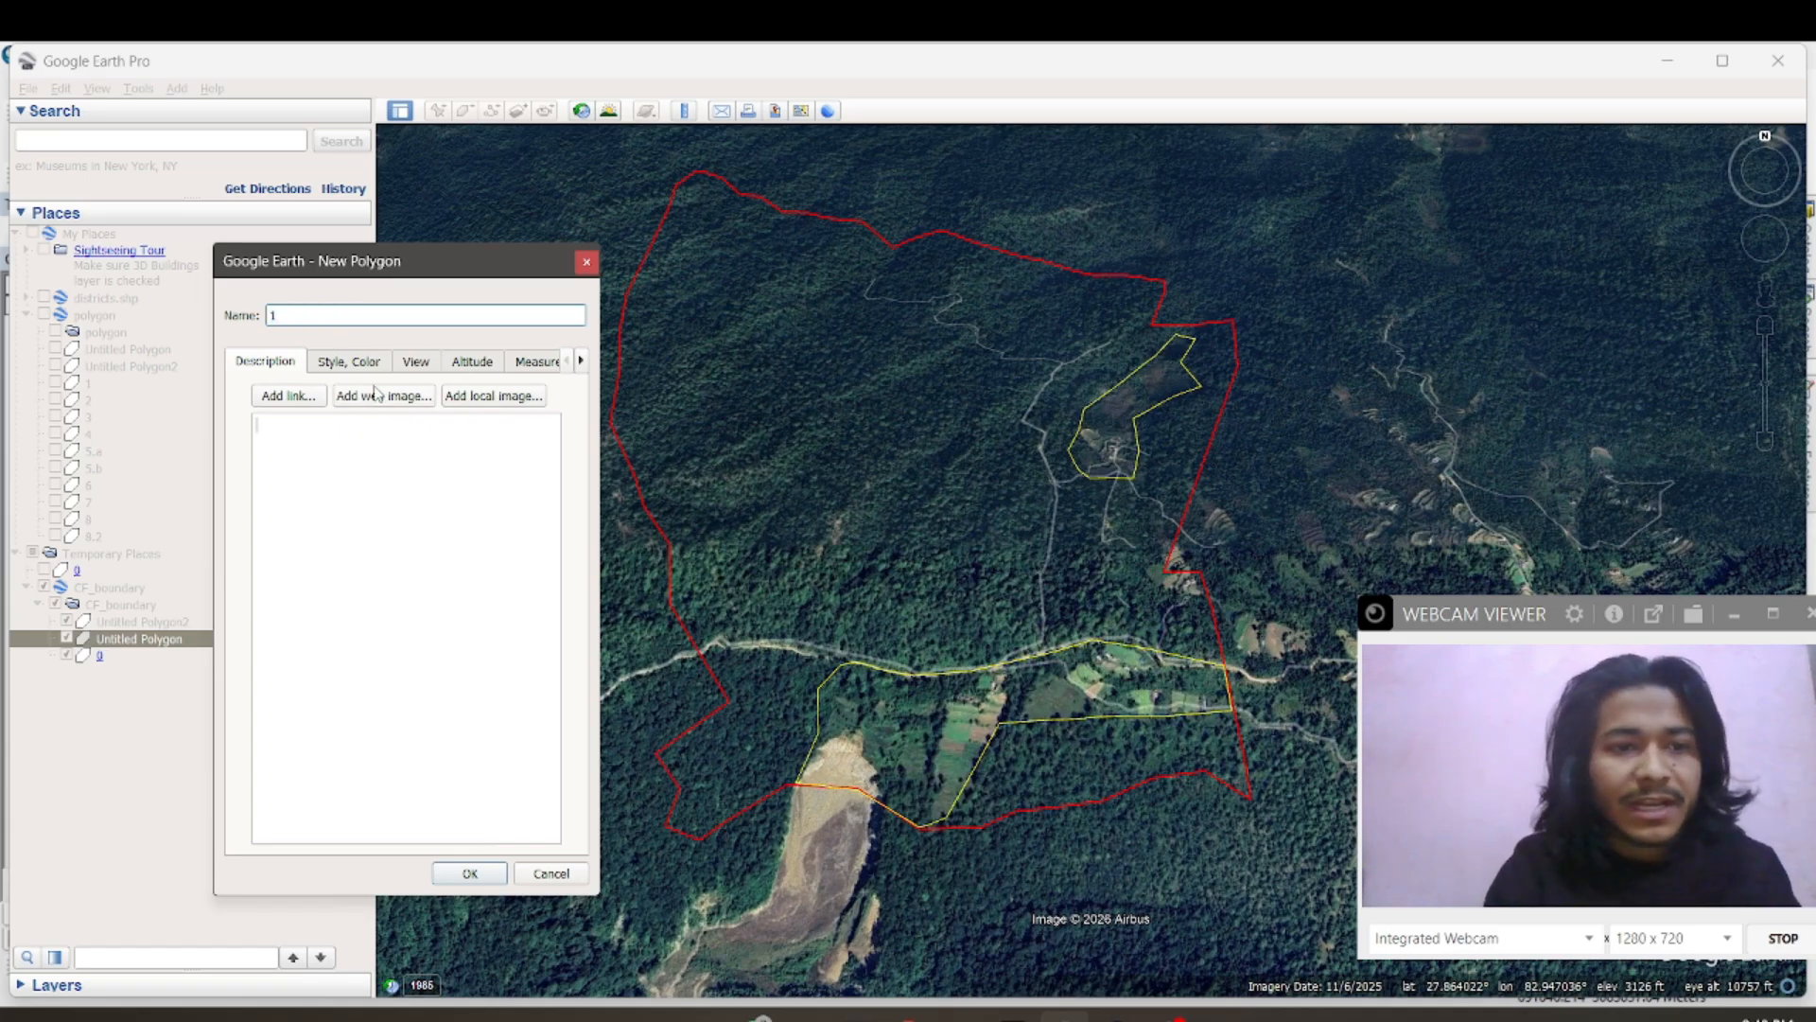
left_click(355, 364)
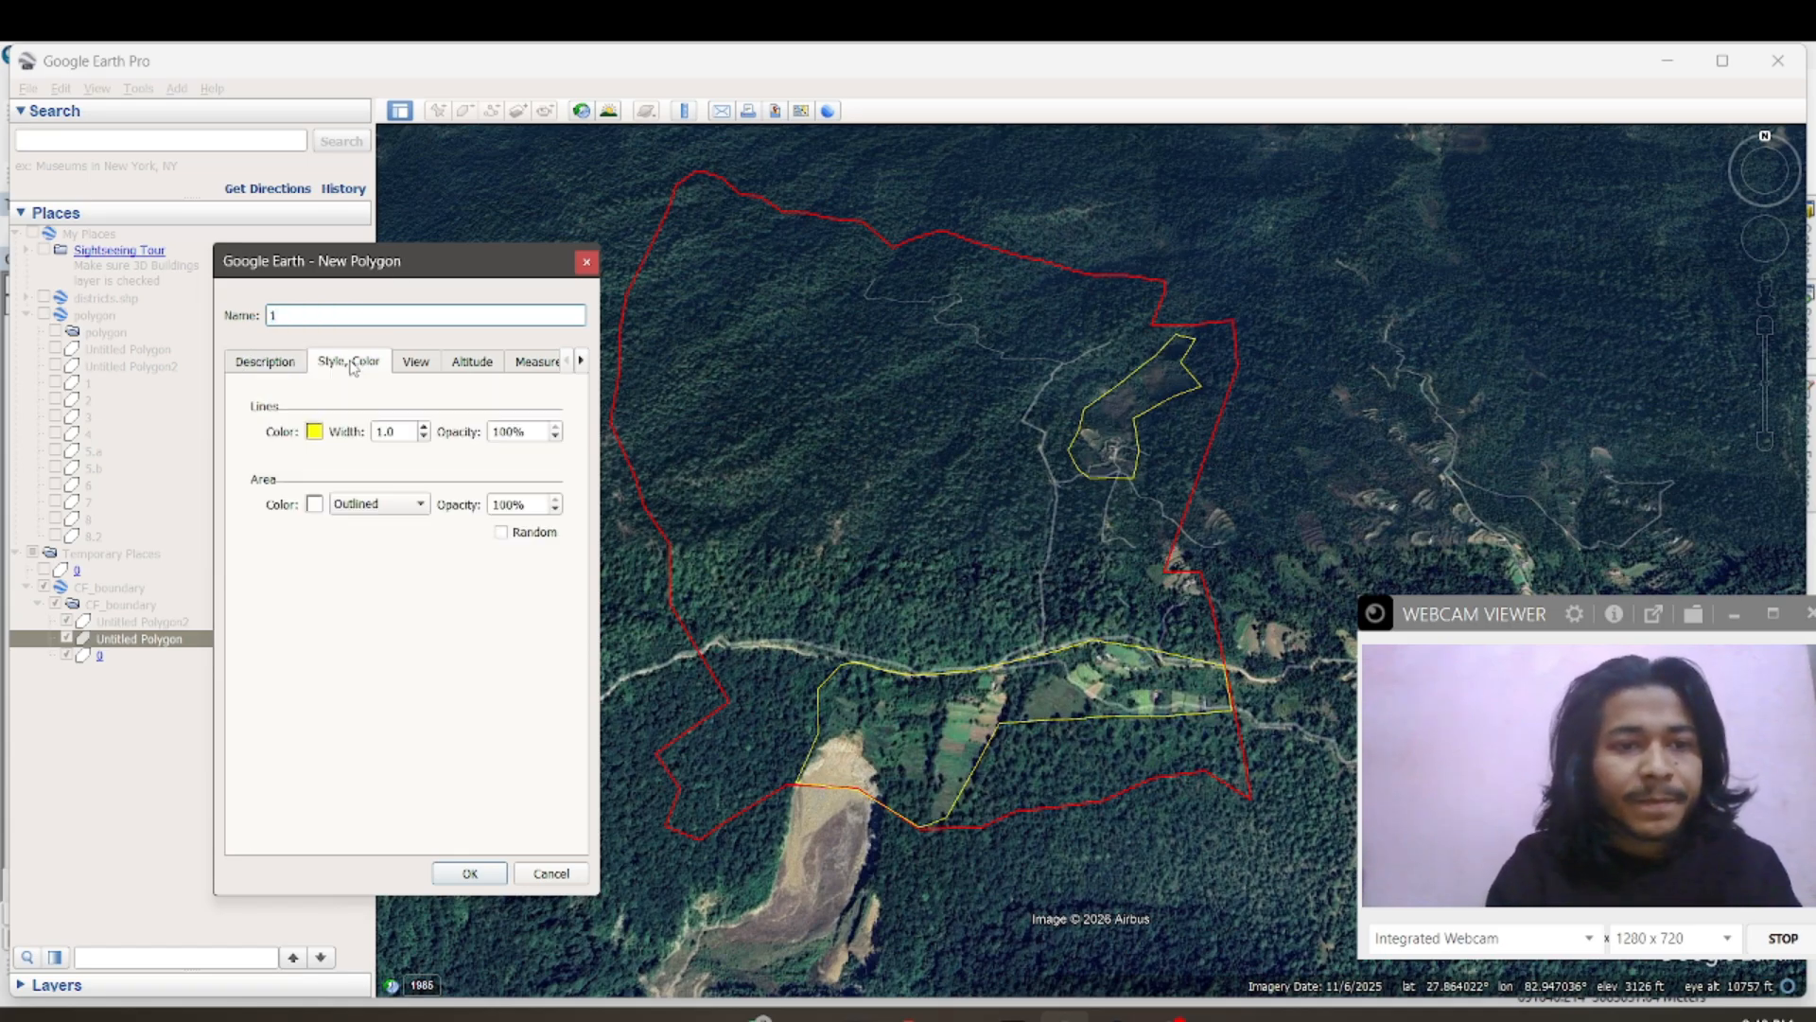
left_click(315, 431)
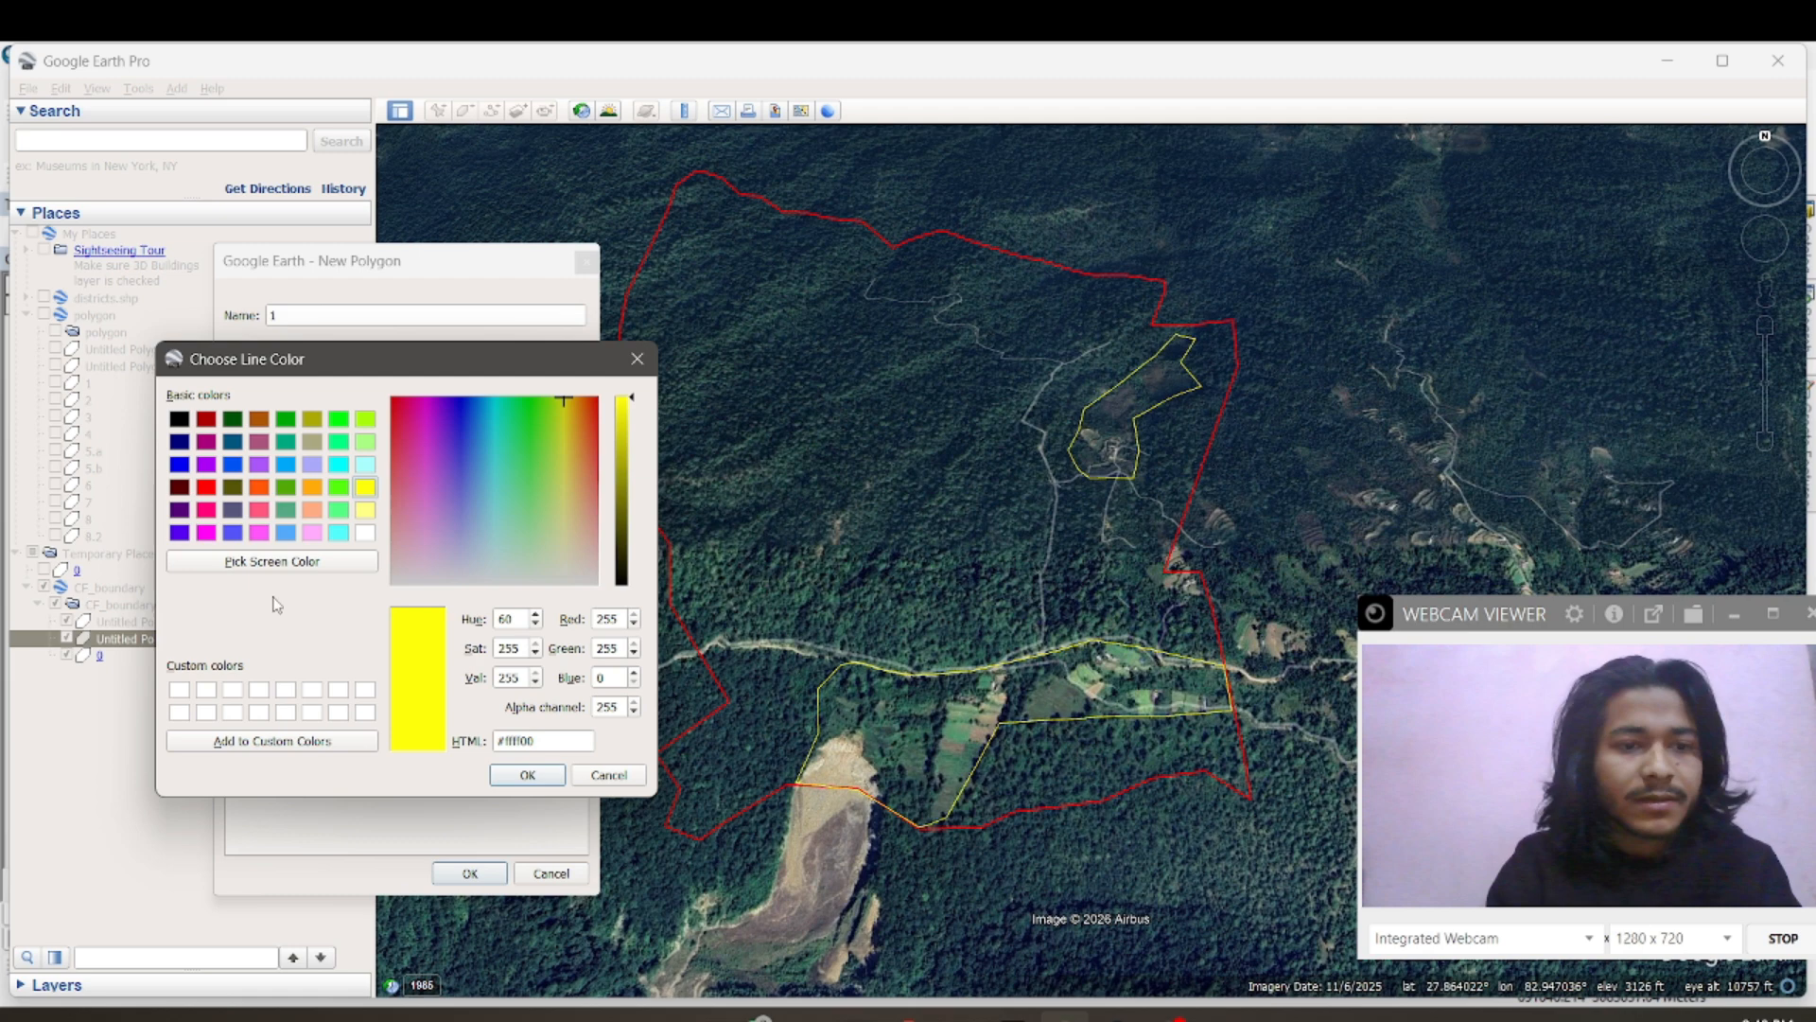
left_click(205, 487)
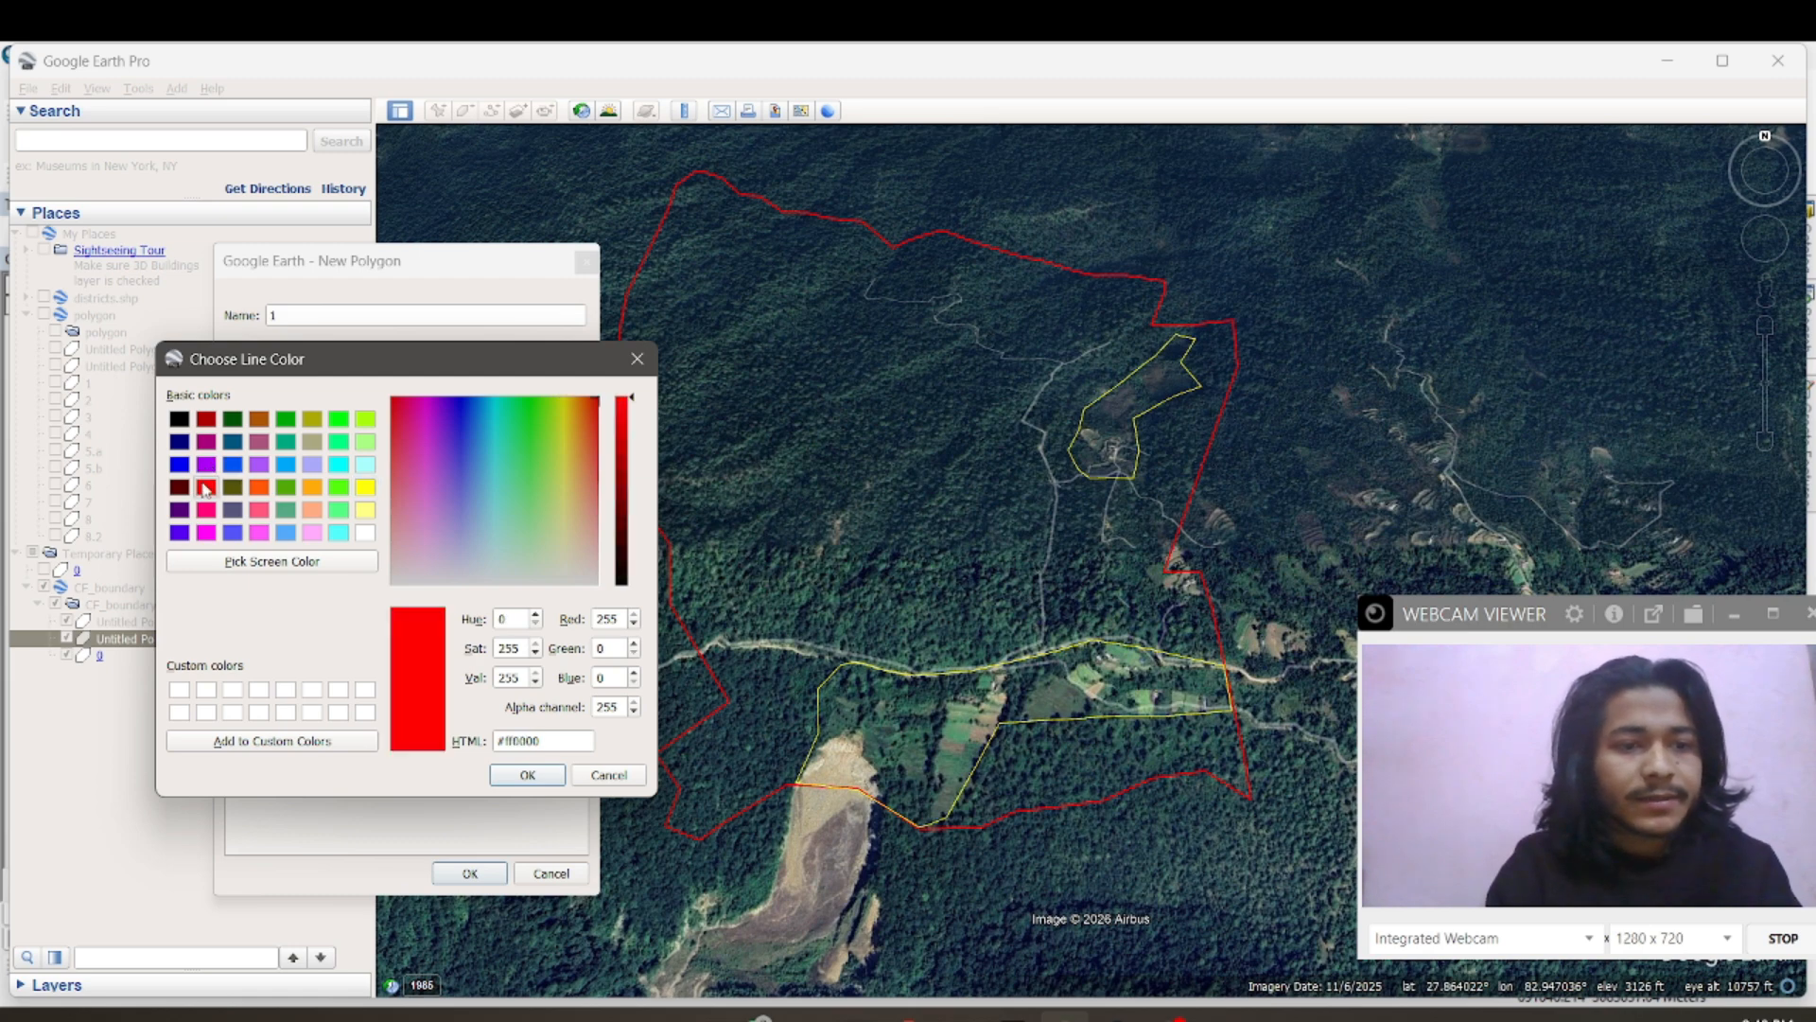
left_click(528, 775)
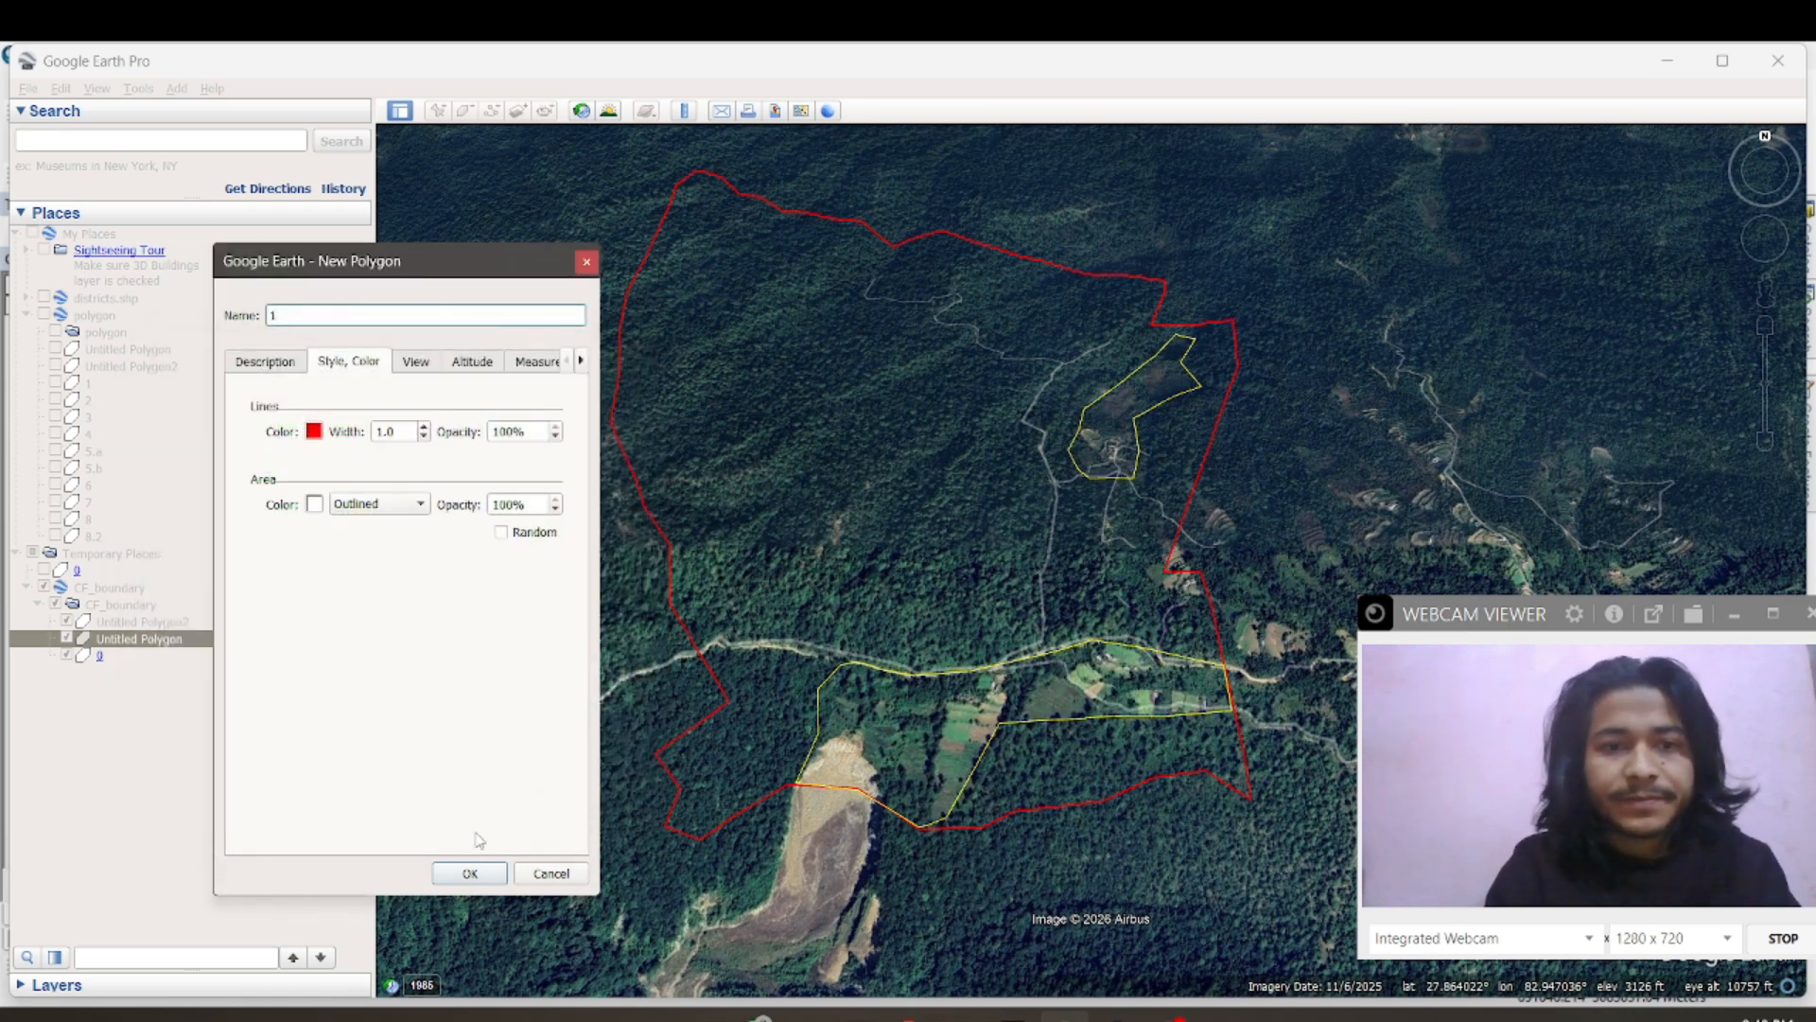
left_click(467, 871)
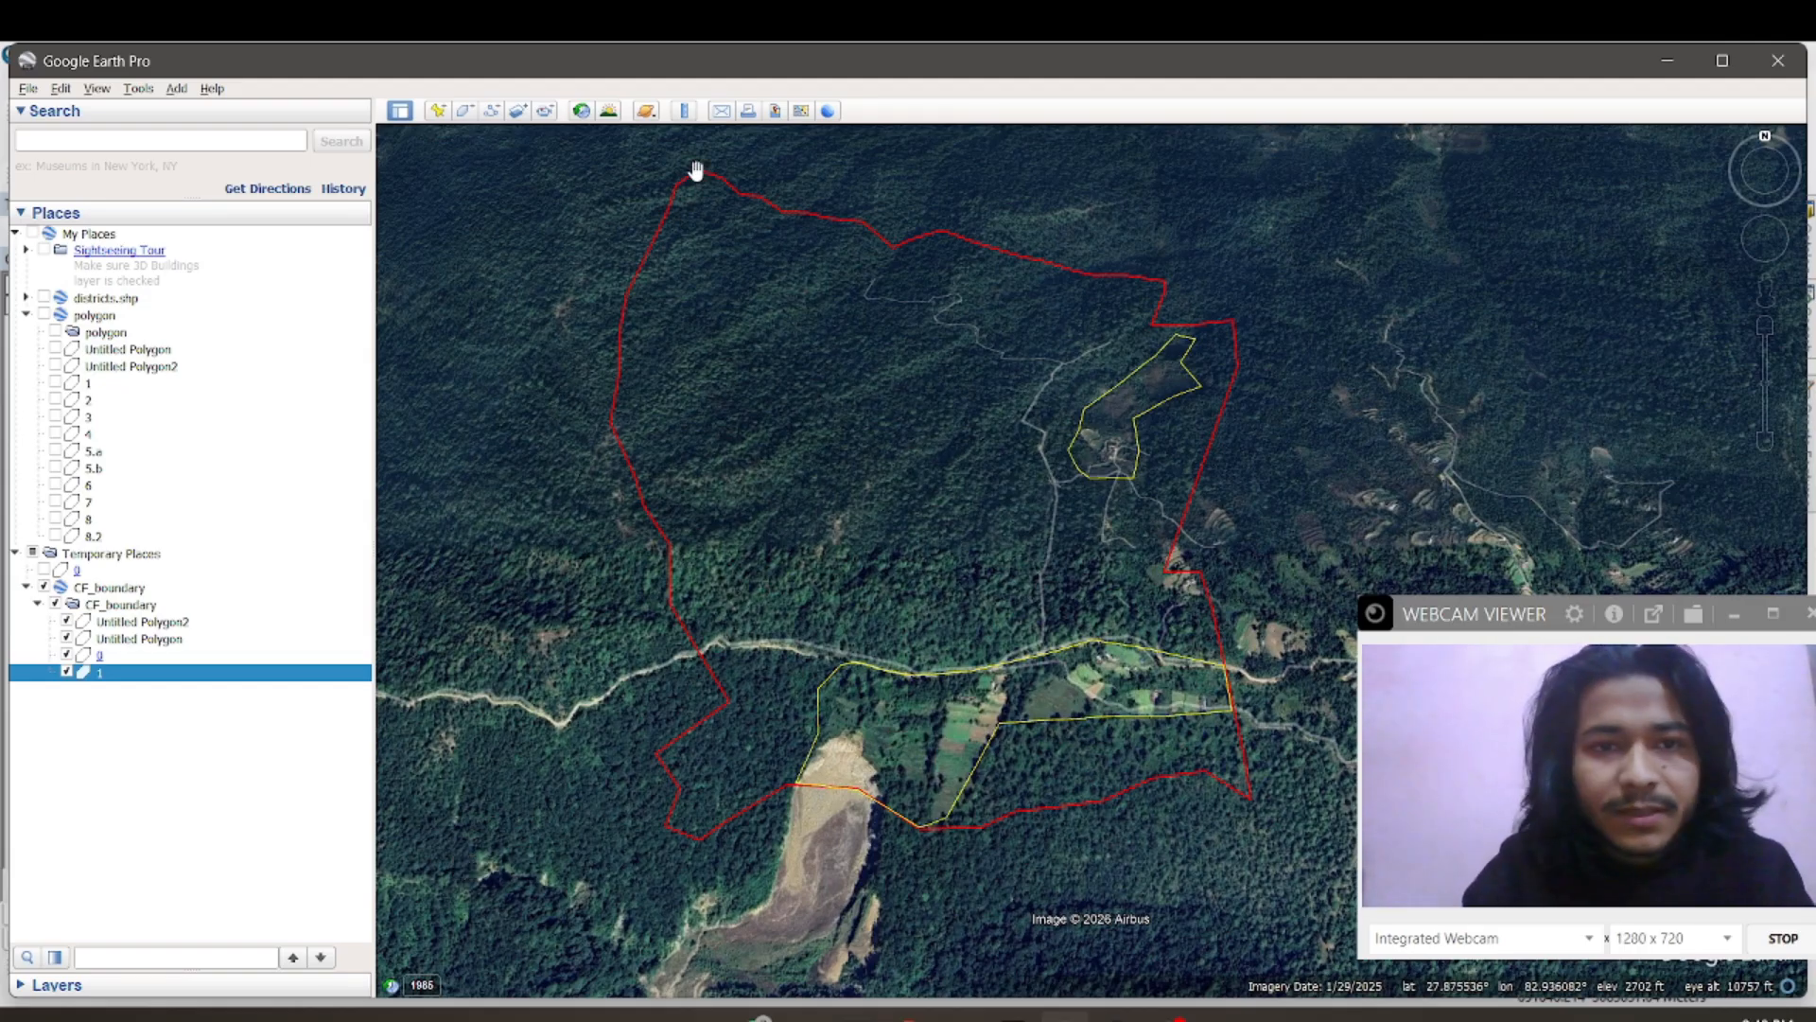
Step: Delete the empty polygon 1 from the CF_boundary folder
left_click(693, 229)
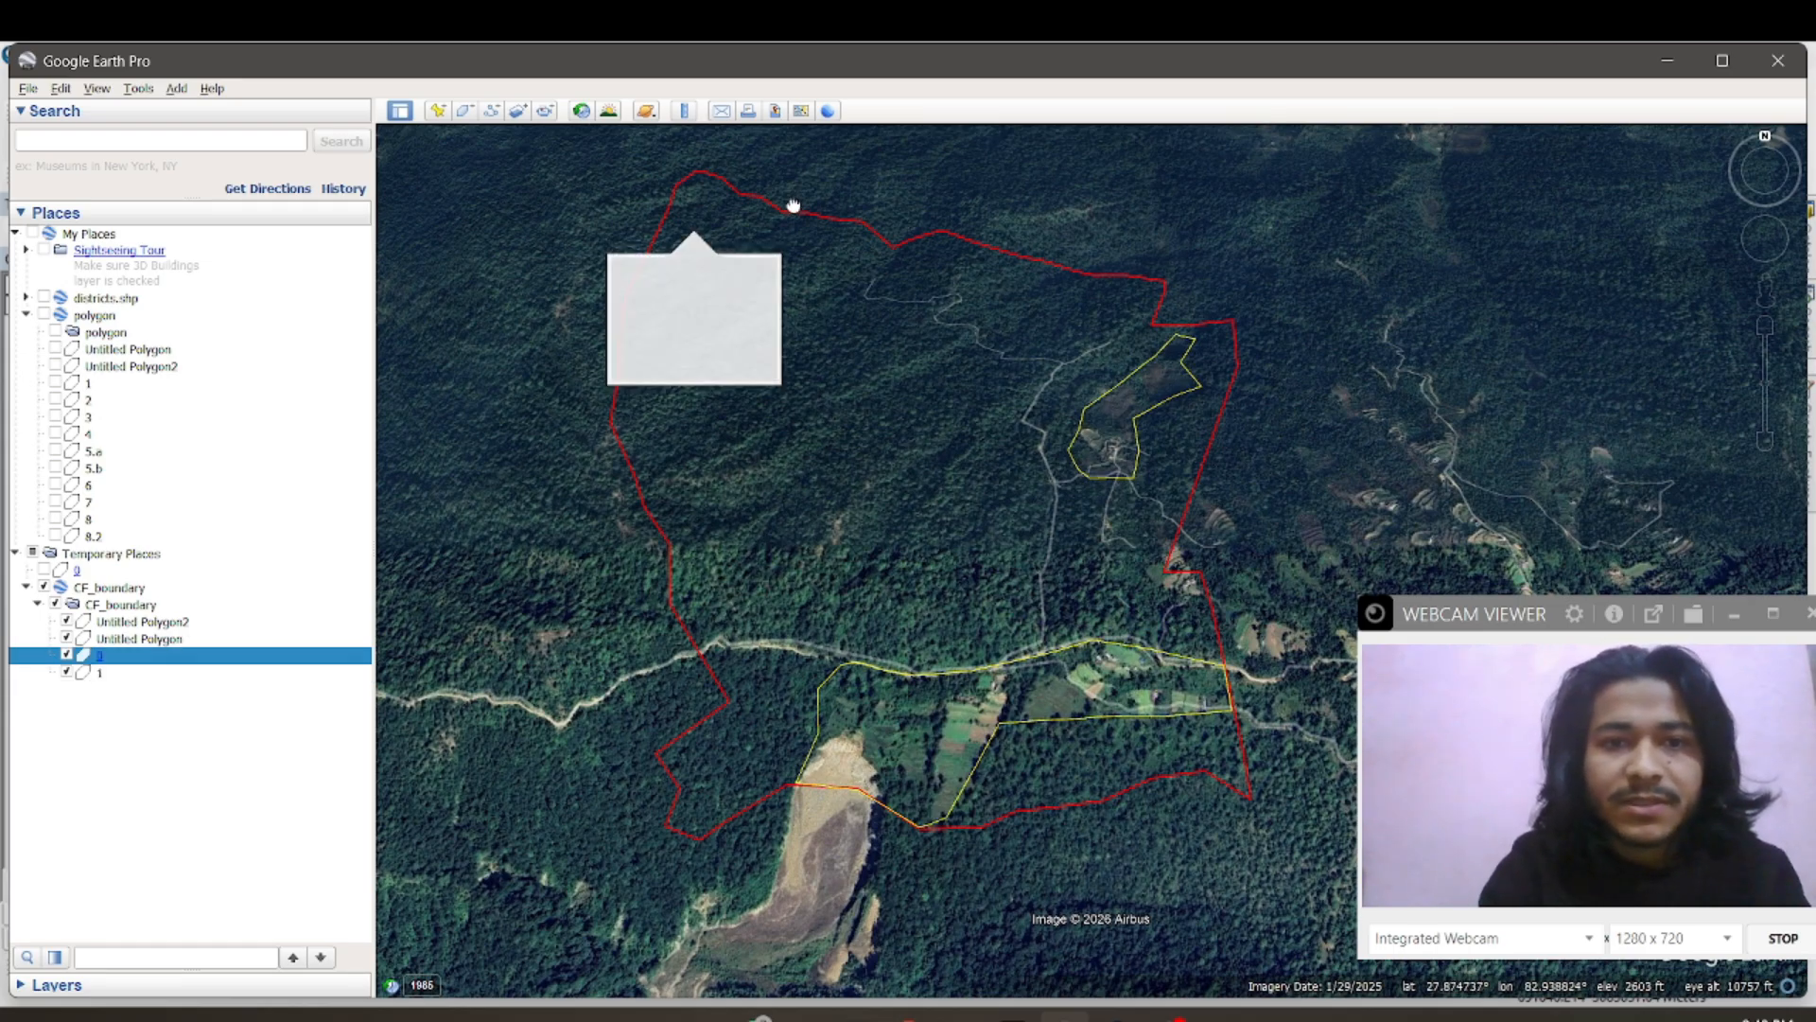
left_click_drag(794, 209, 791, 299)
scroll(792, 299, "up", 2)
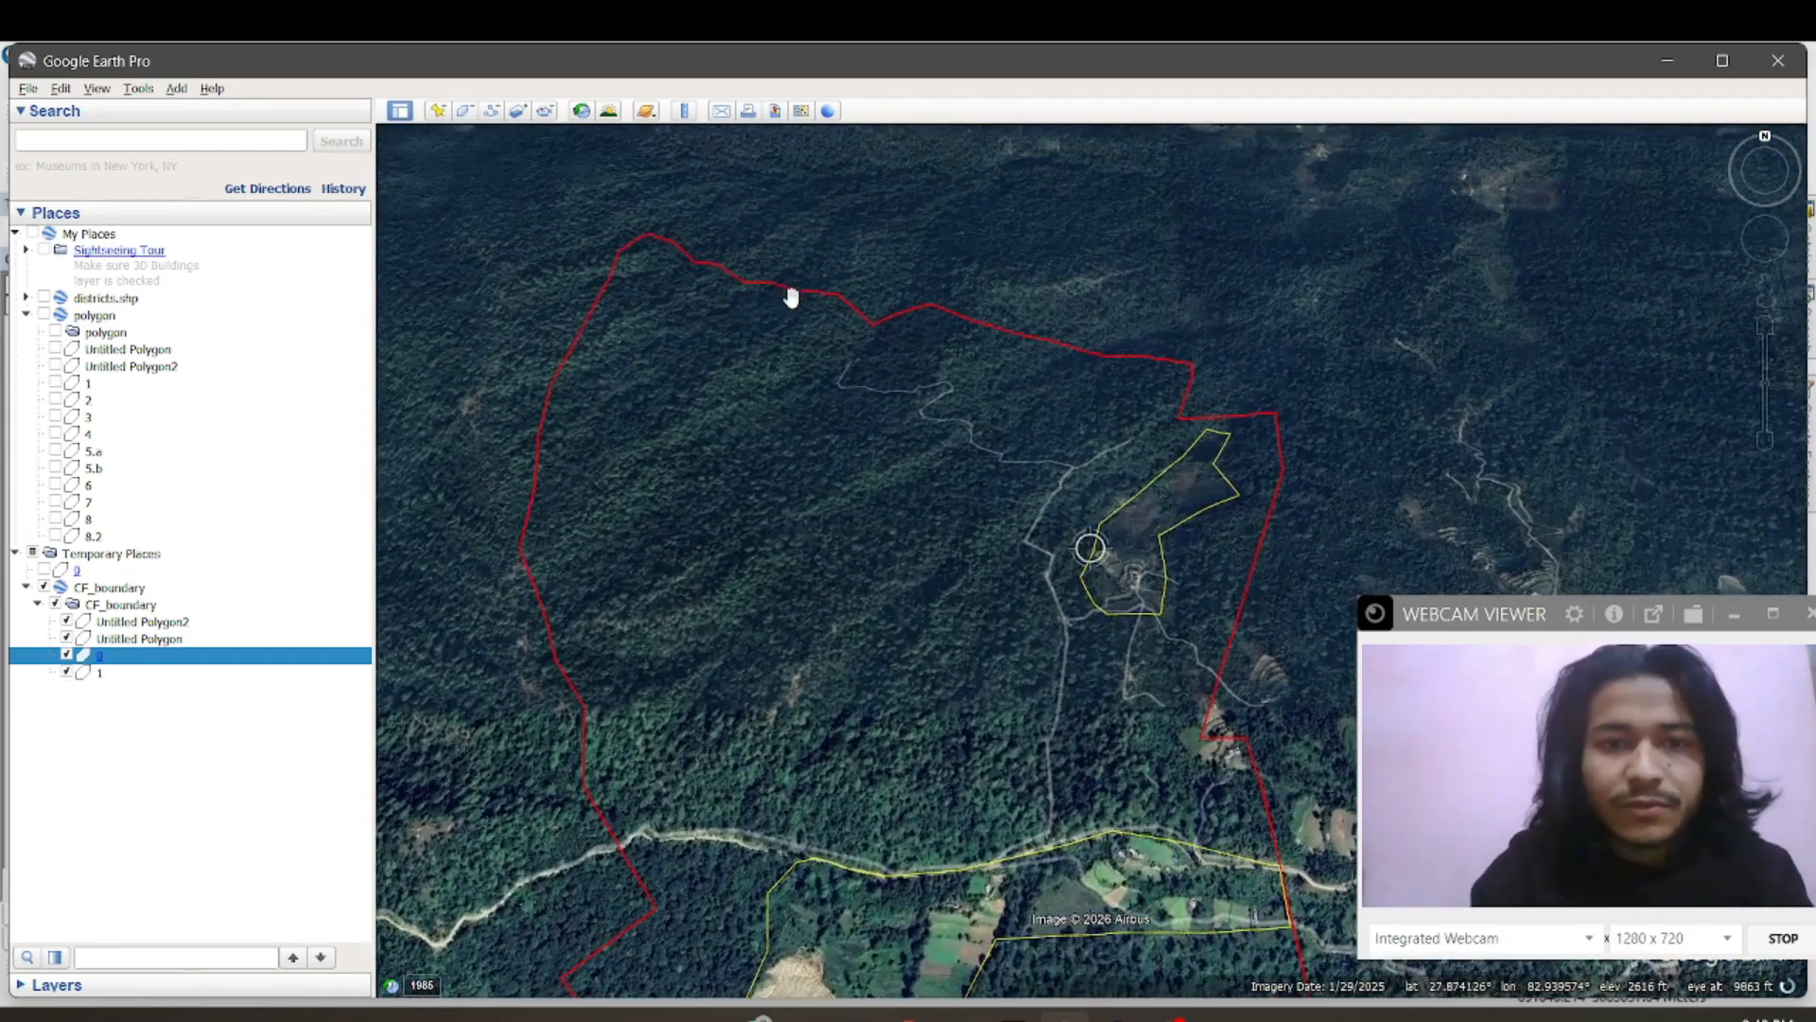
scroll(791, 299, "down", 1)
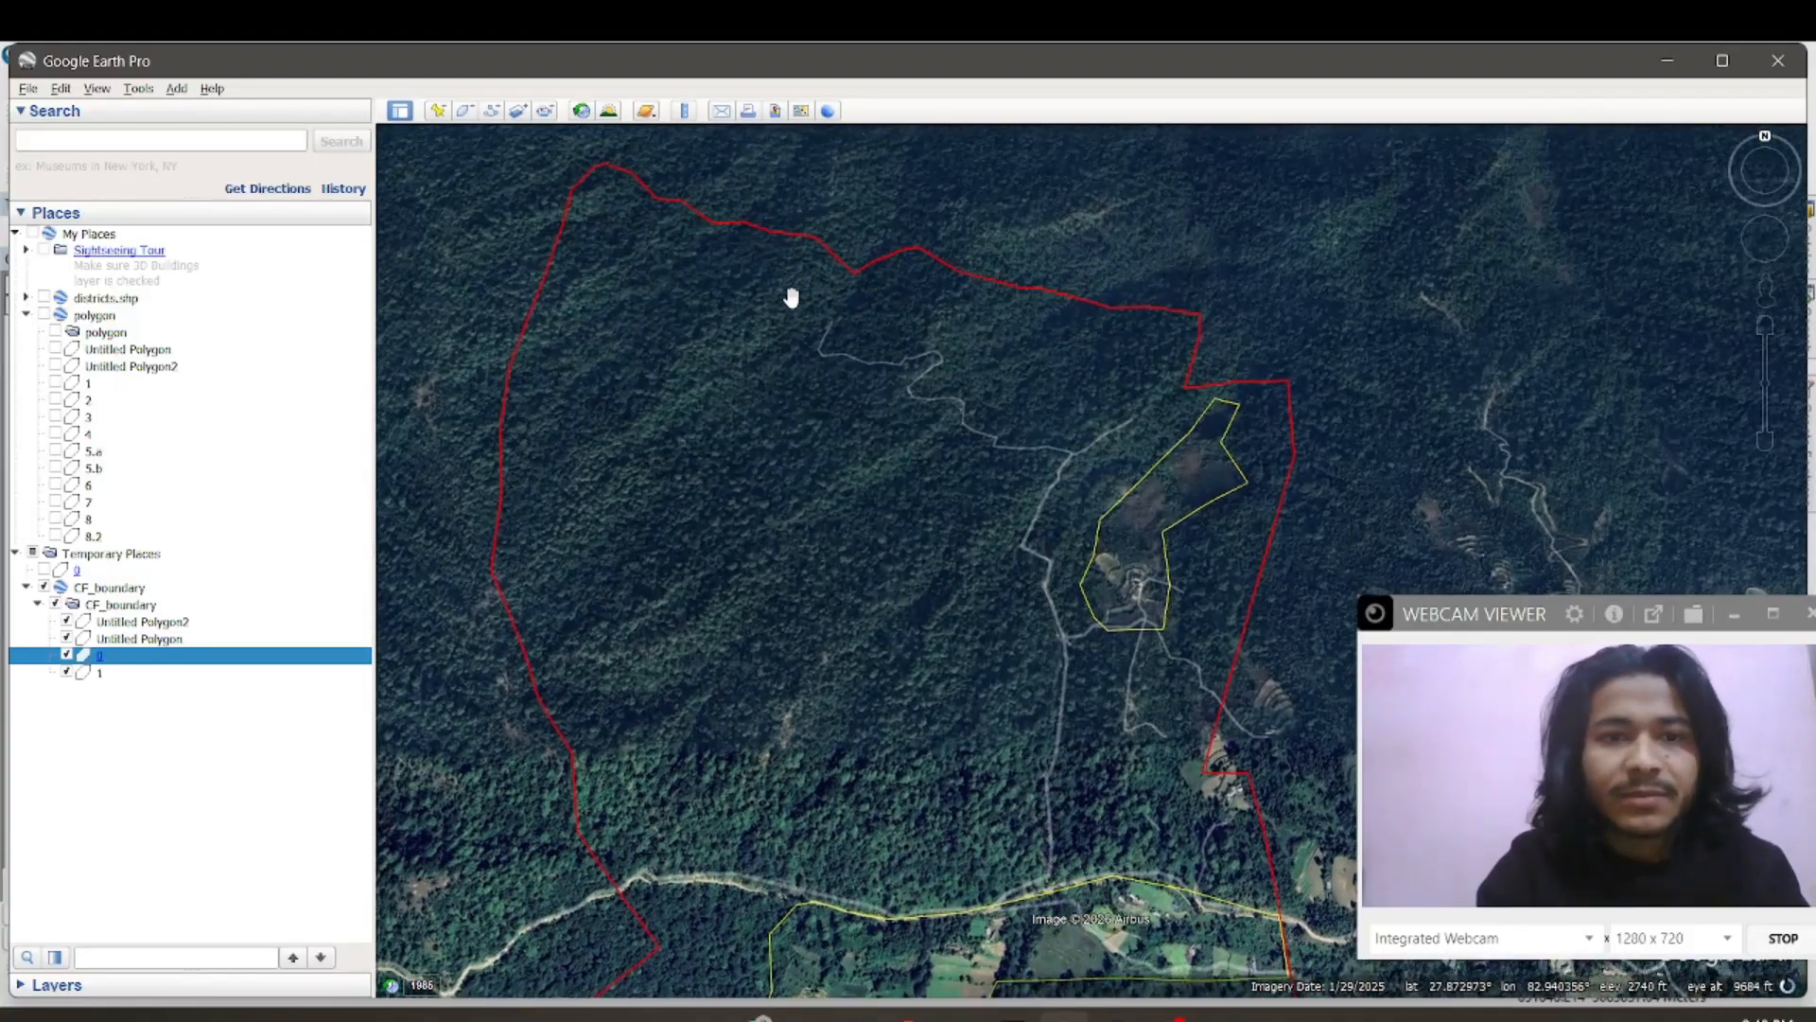
left_click_drag(640, 296, 640, 523)
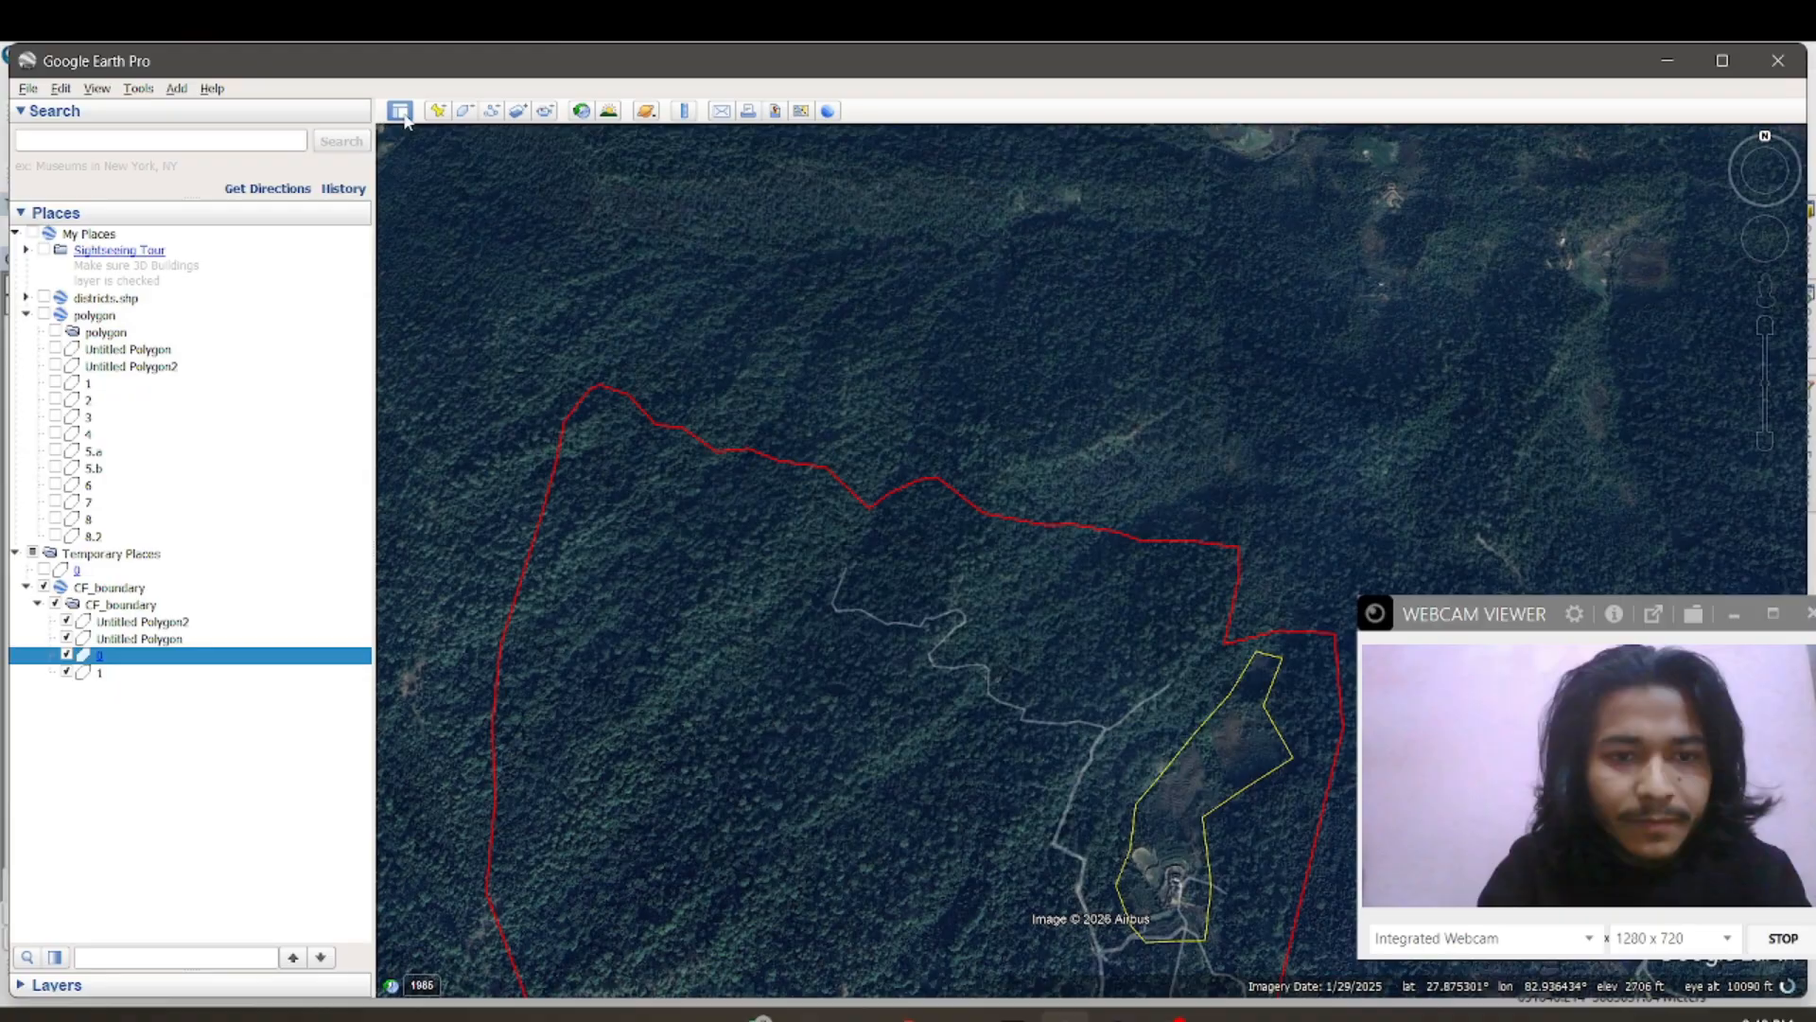
left_click(94, 679)
right_click(94, 677)
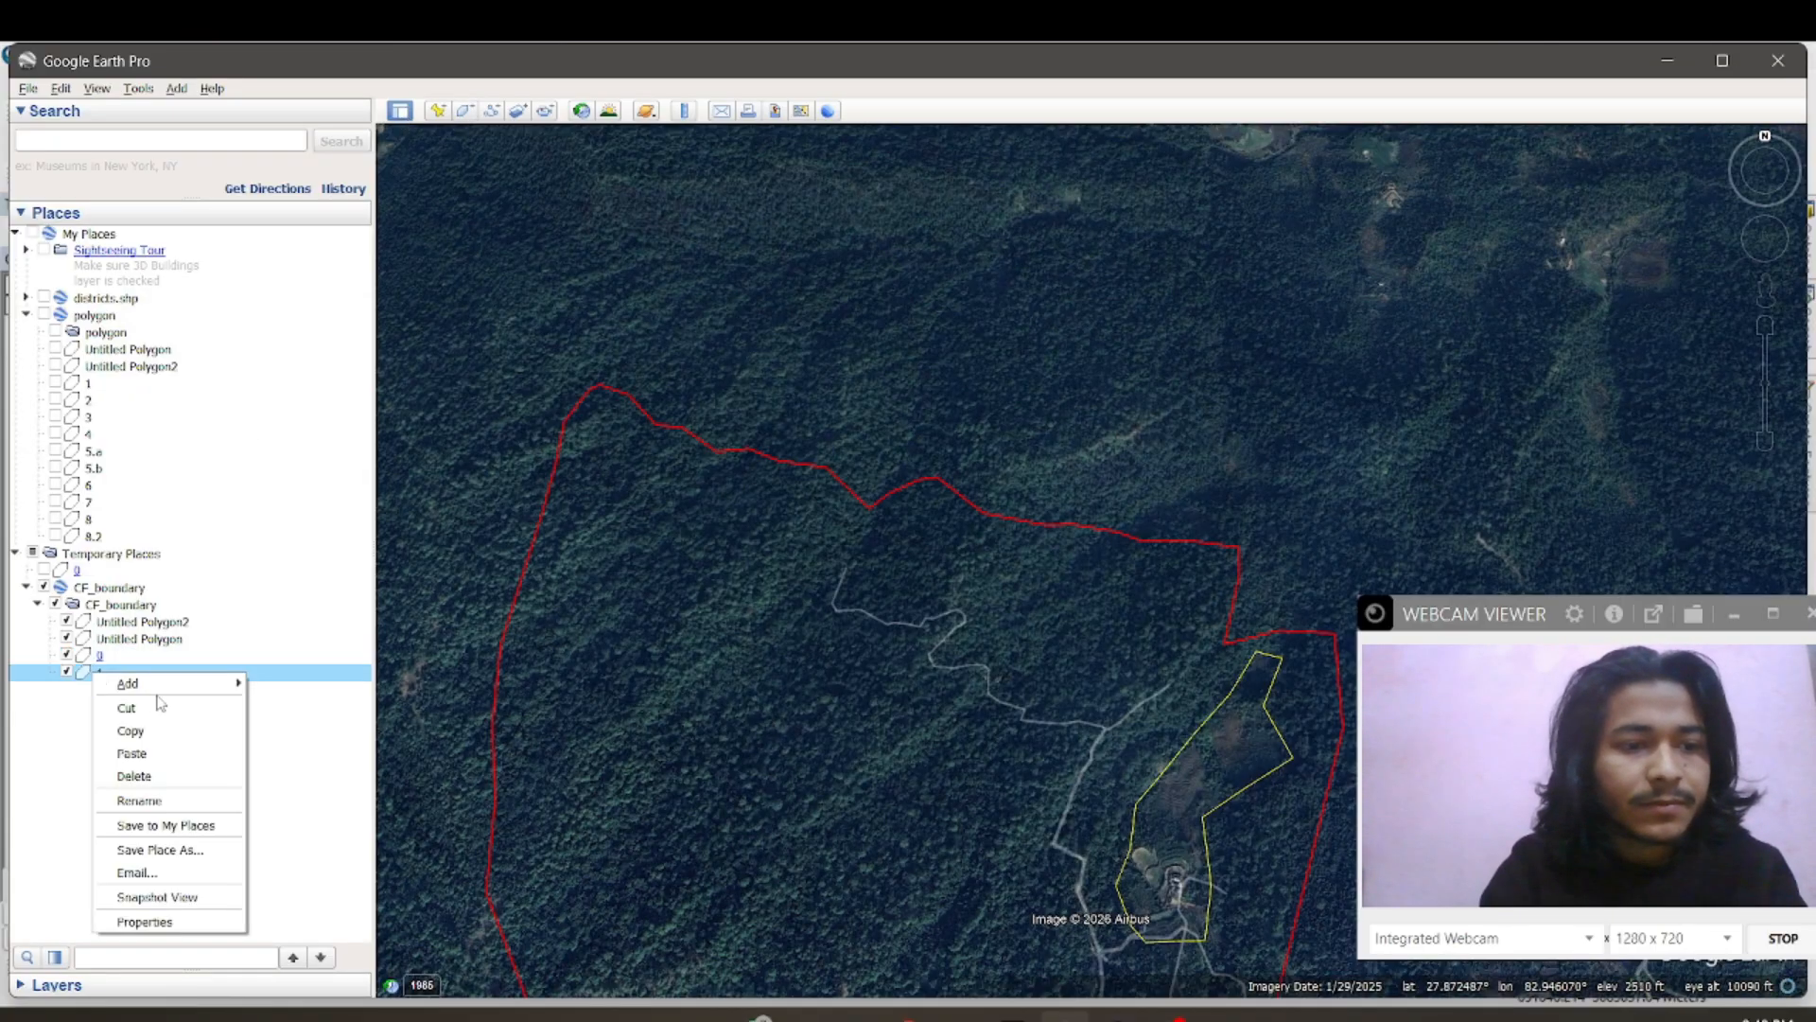
left_click(182, 776)
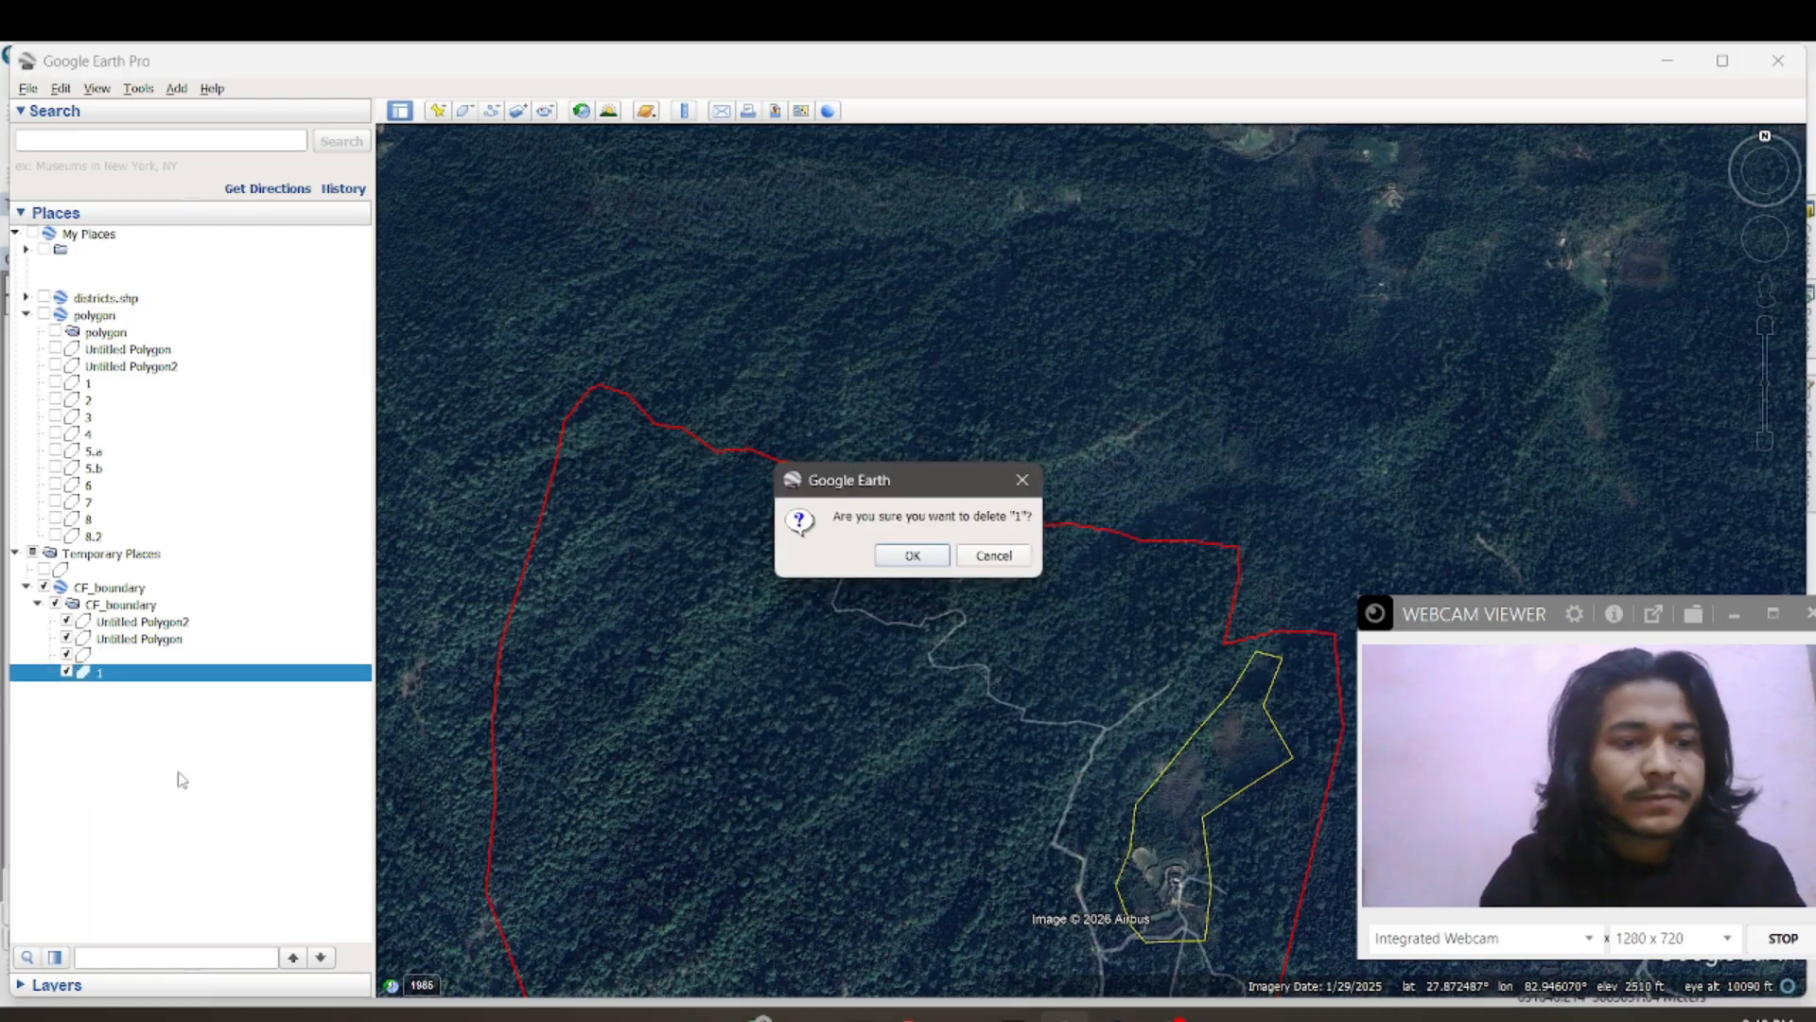
left_click(884, 557)
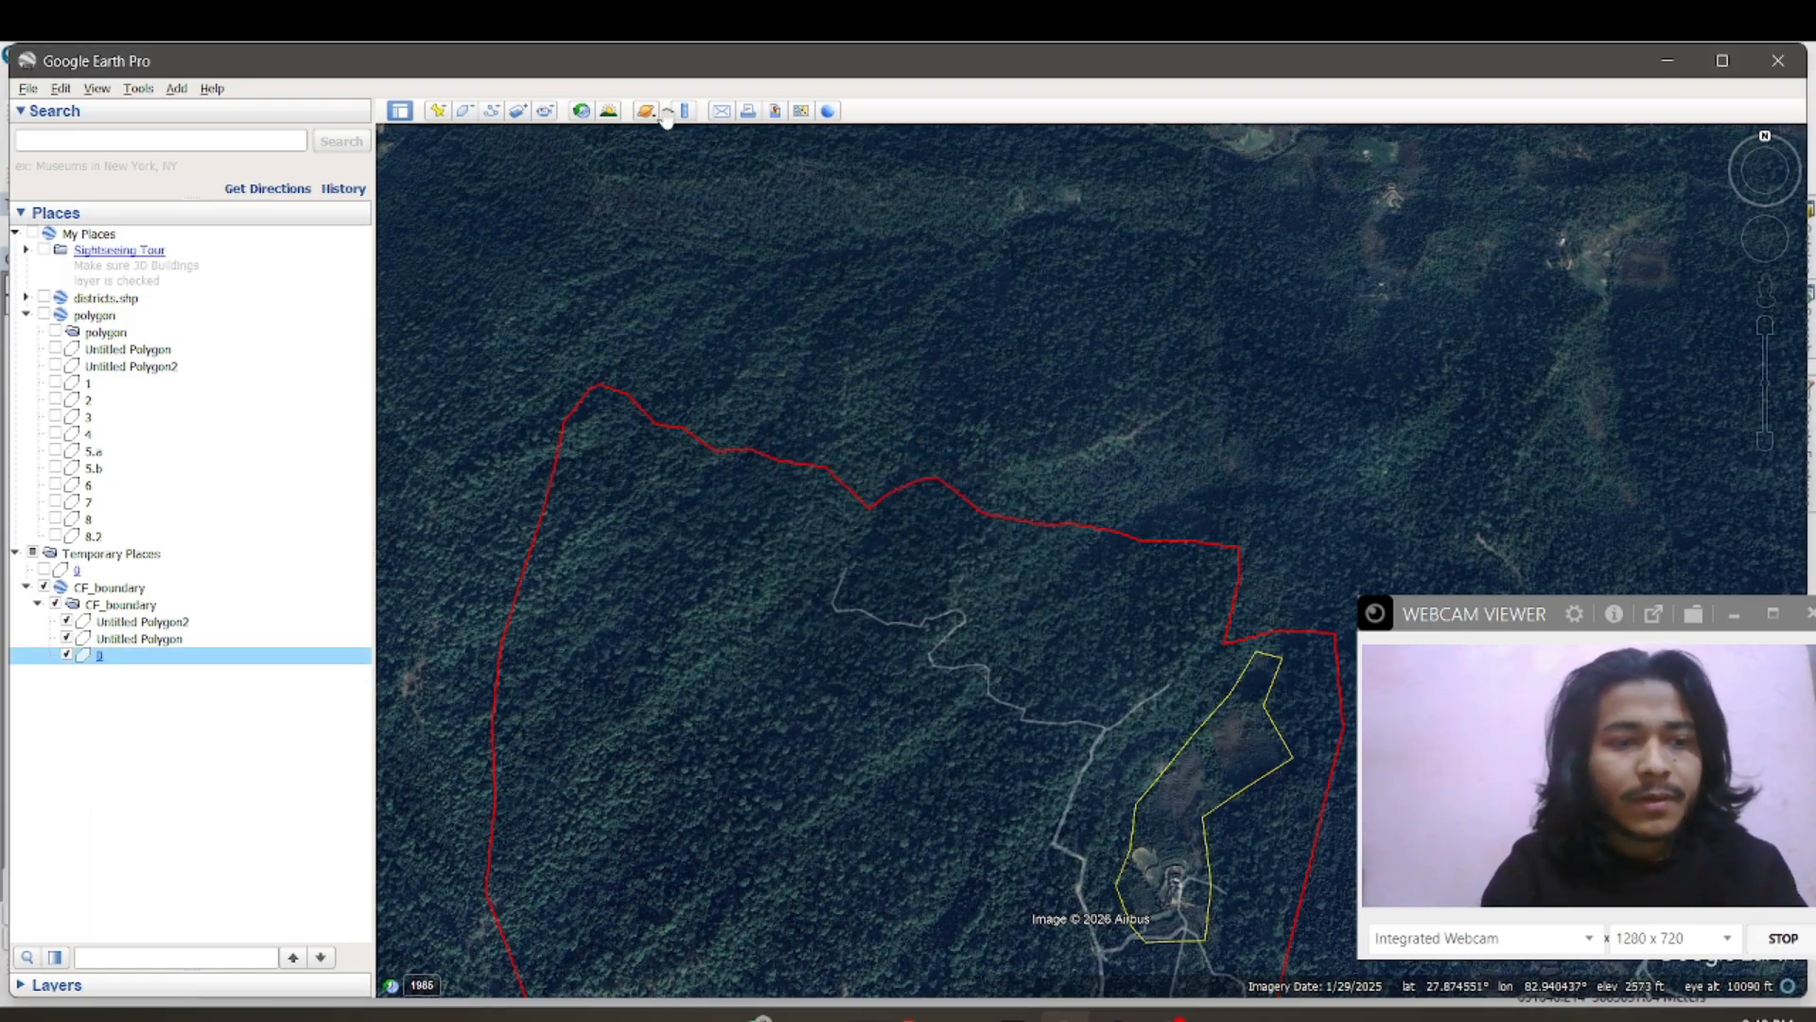
Step: Start a new polygon named 1 and place its first points from the red boundary's northwestern tip eastward along the boundary
left_click(462, 118)
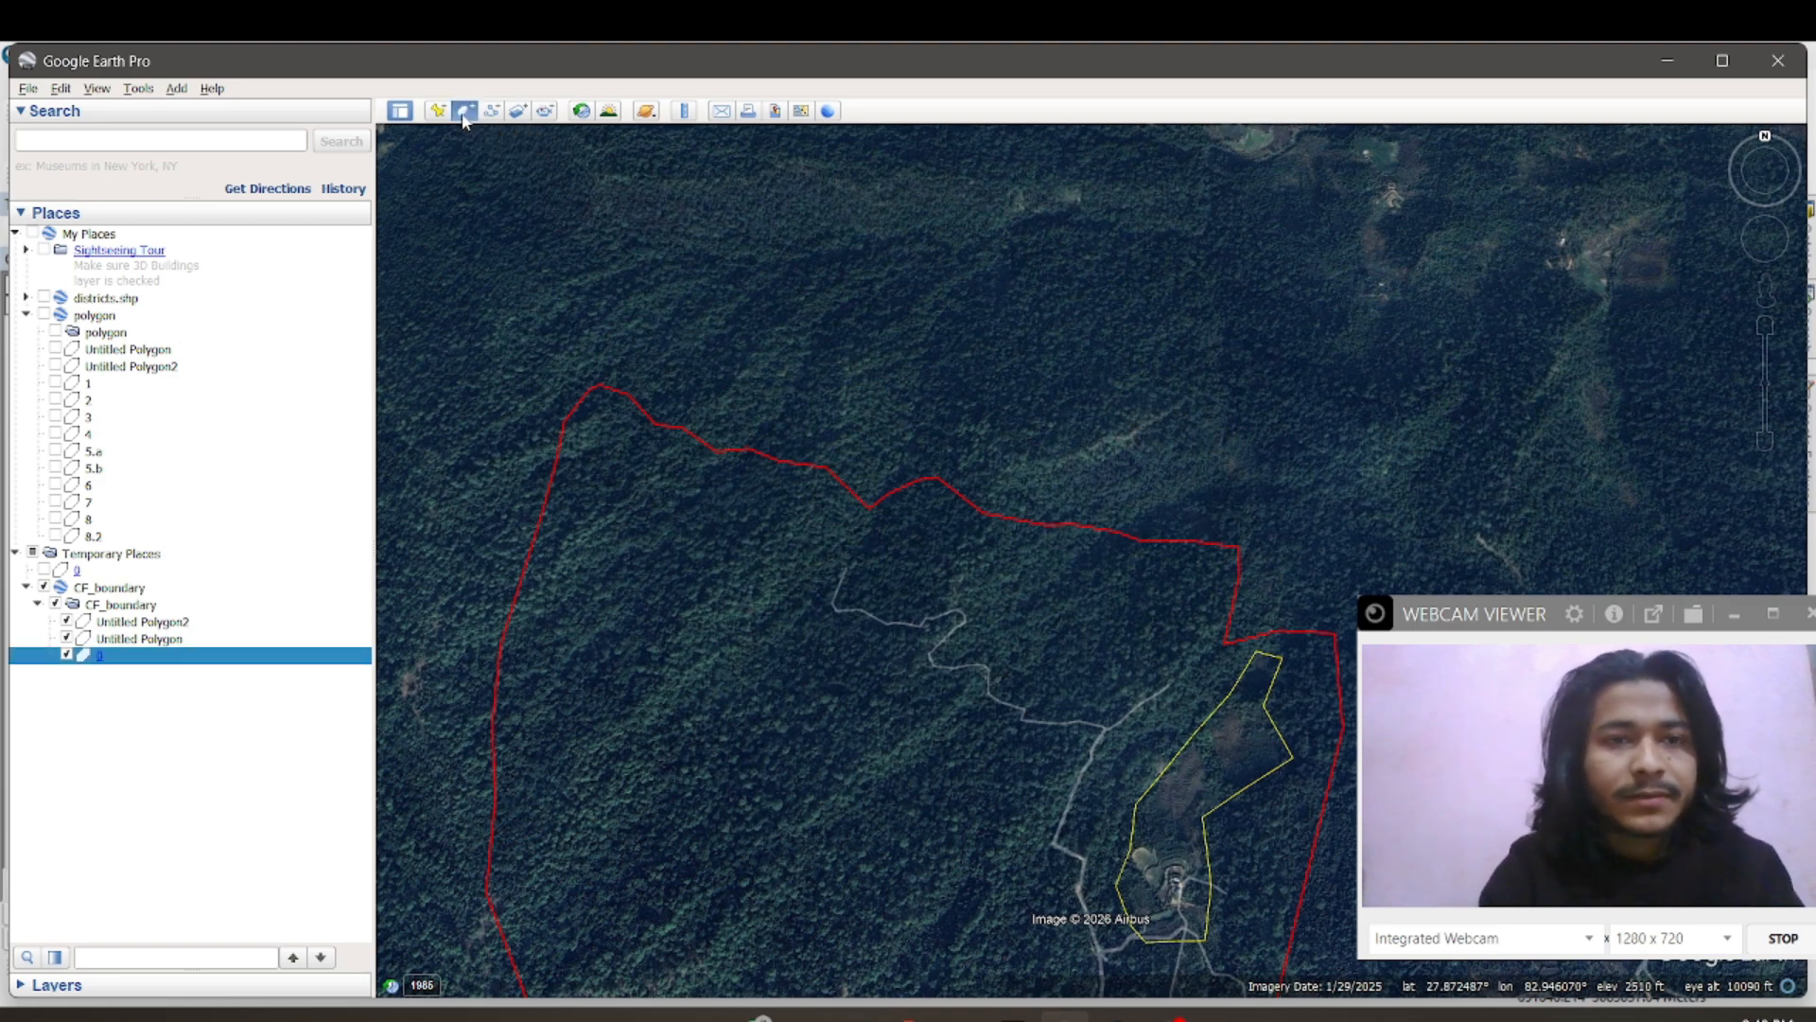
left_click(463, 116)
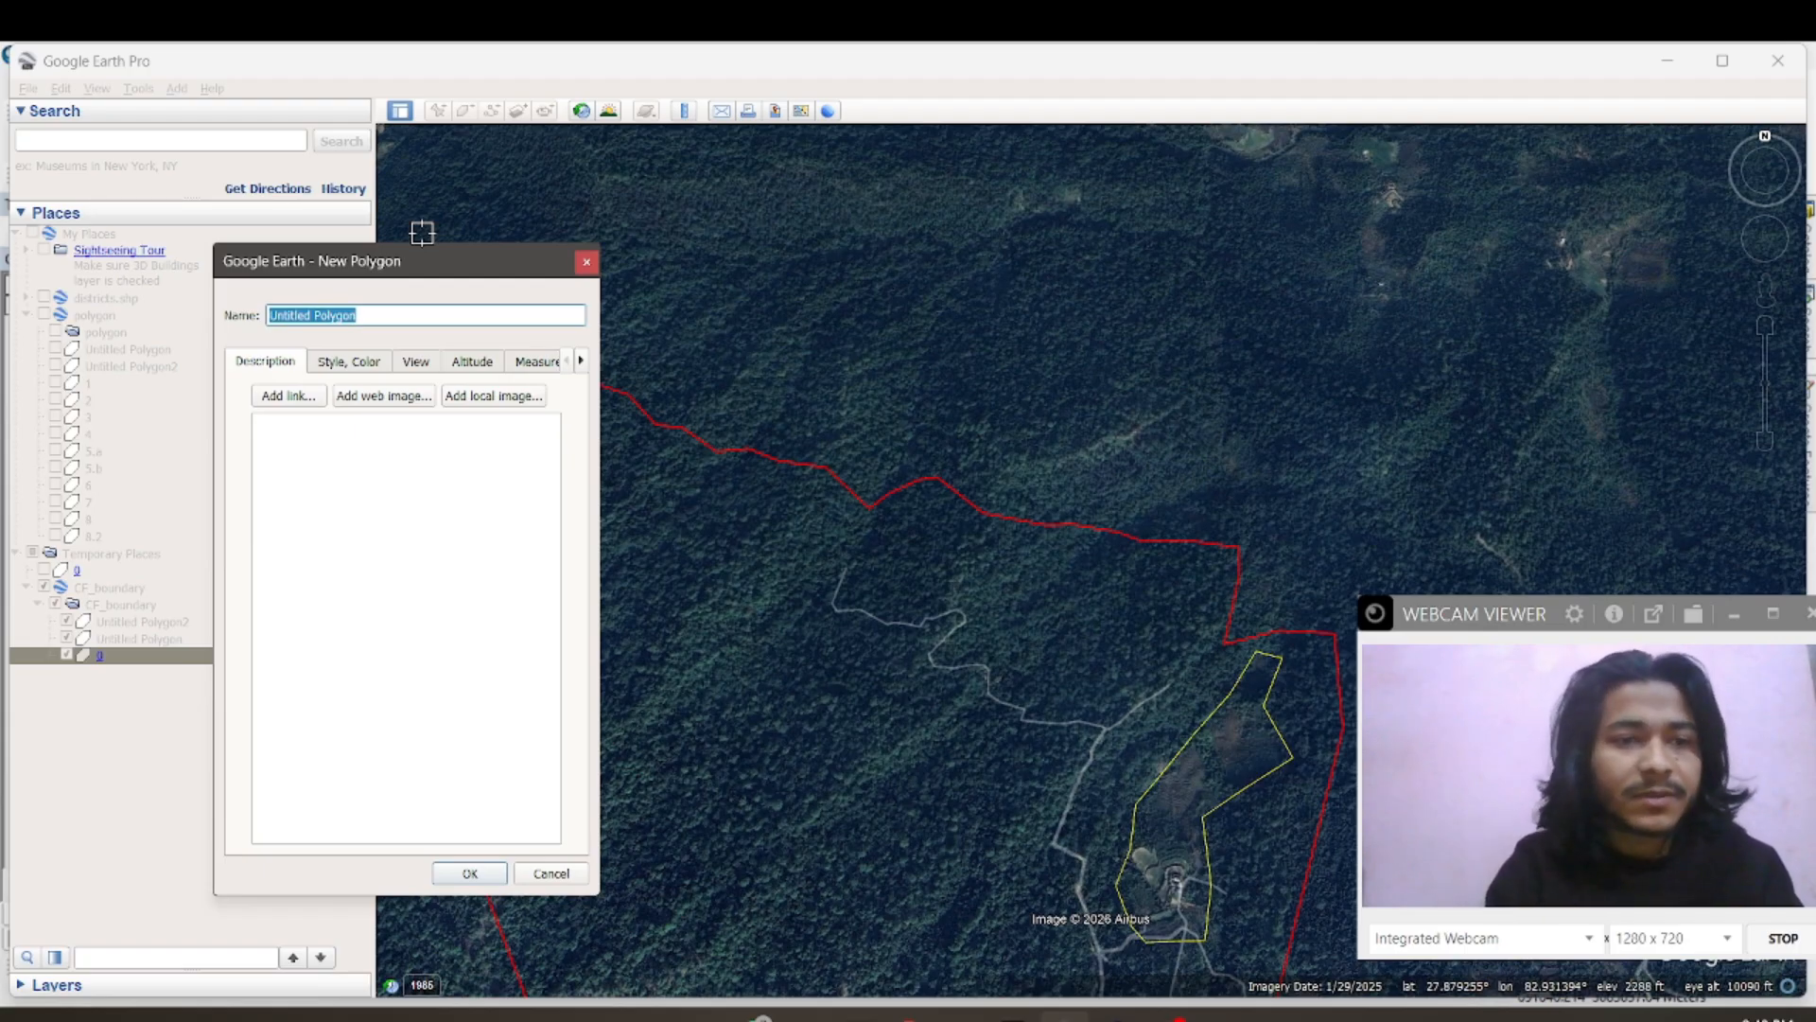
type("1")
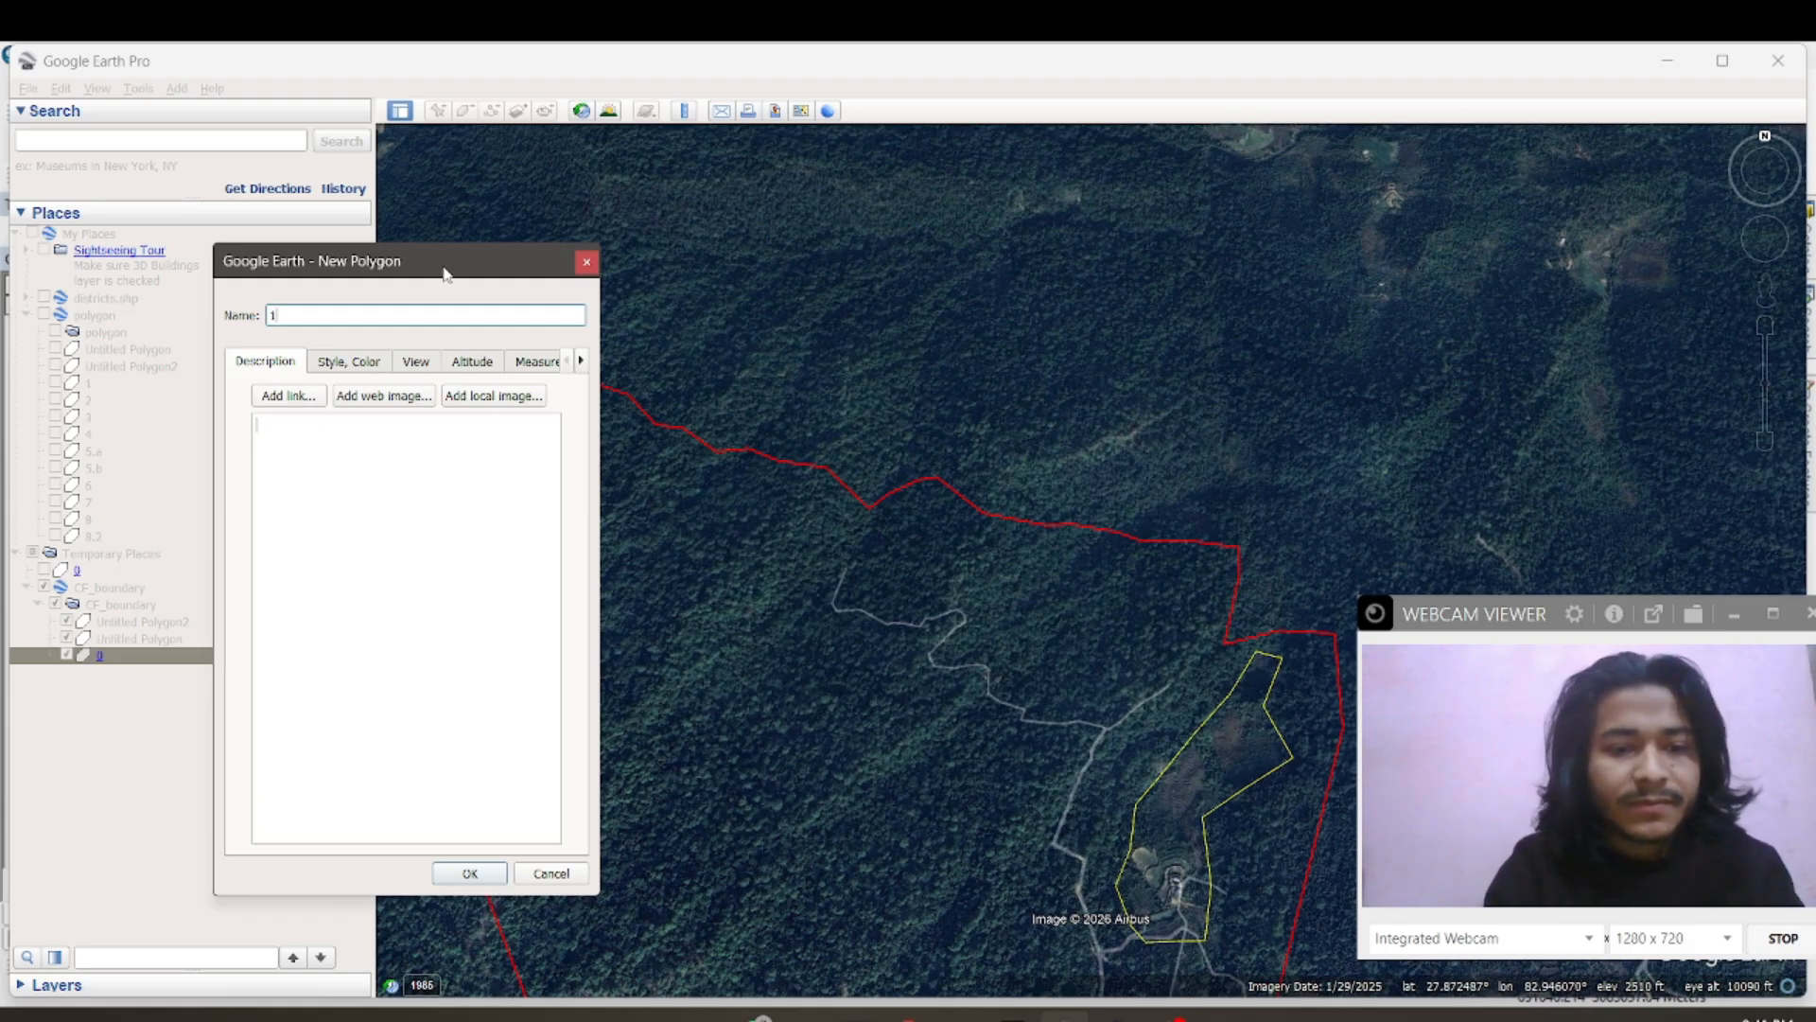
left_click_drag(426, 272, 286, 262)
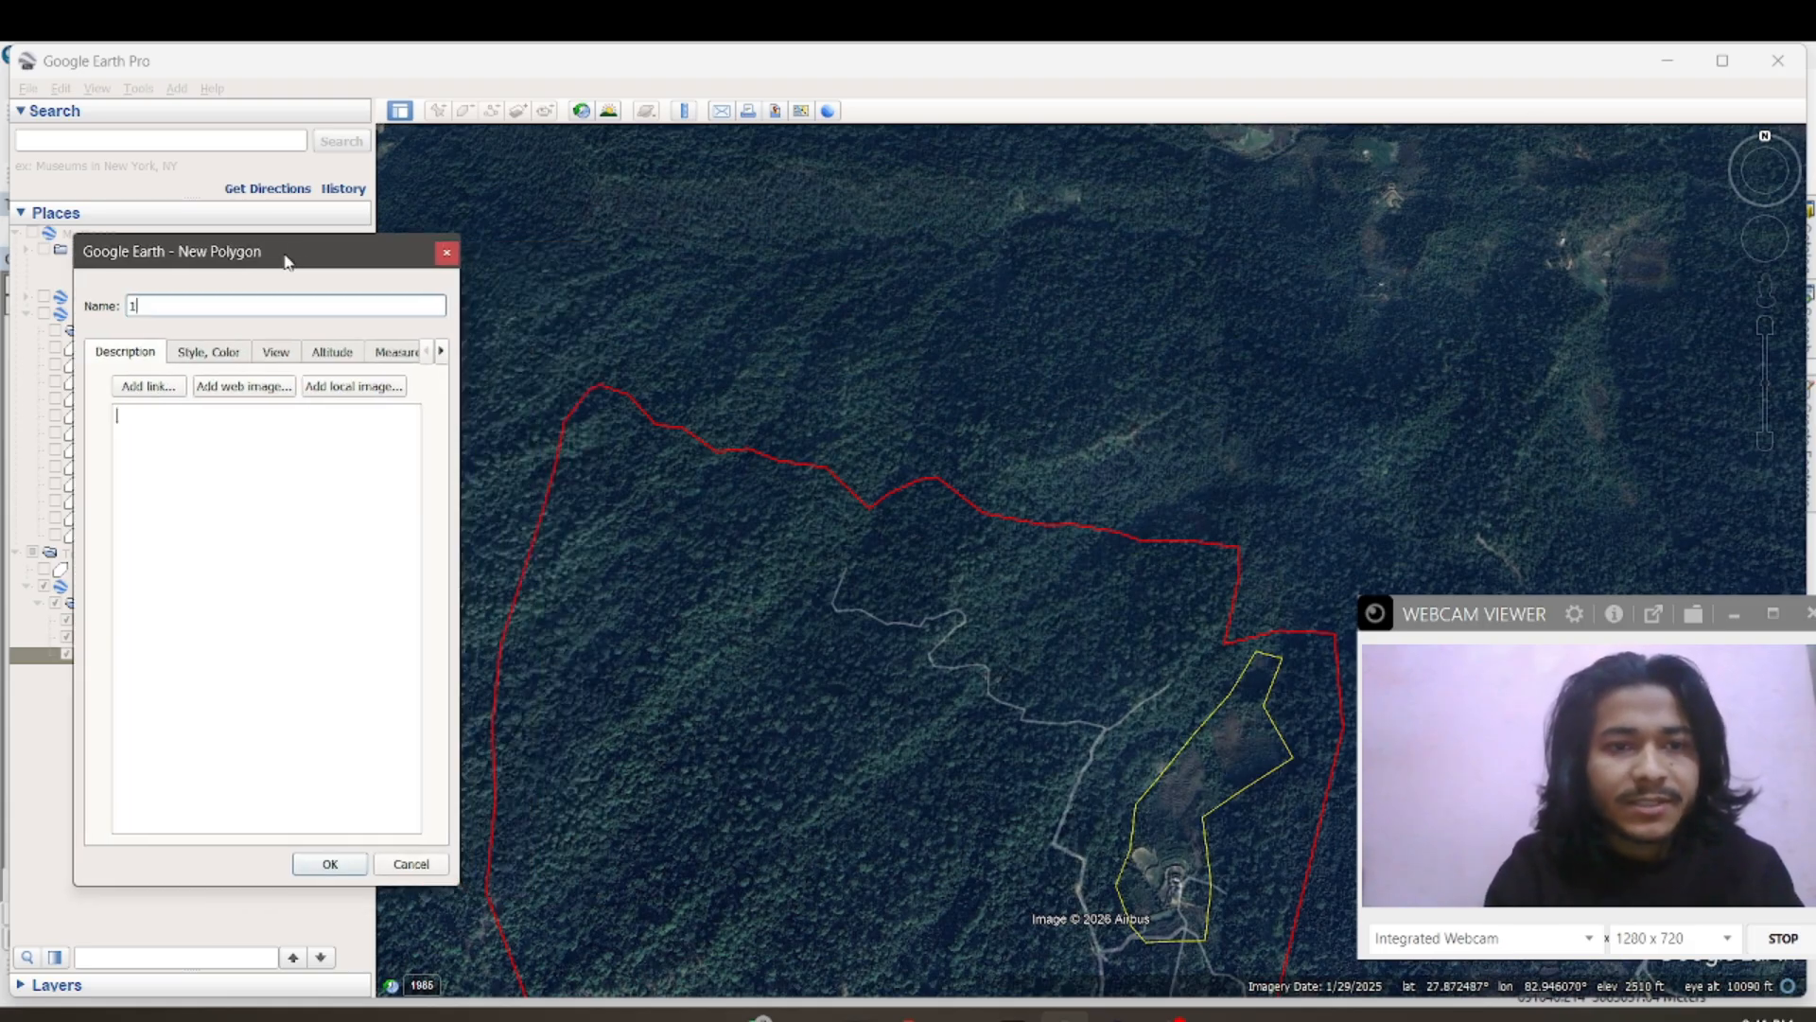
left_click(592, 388)
left_click(606, 386)
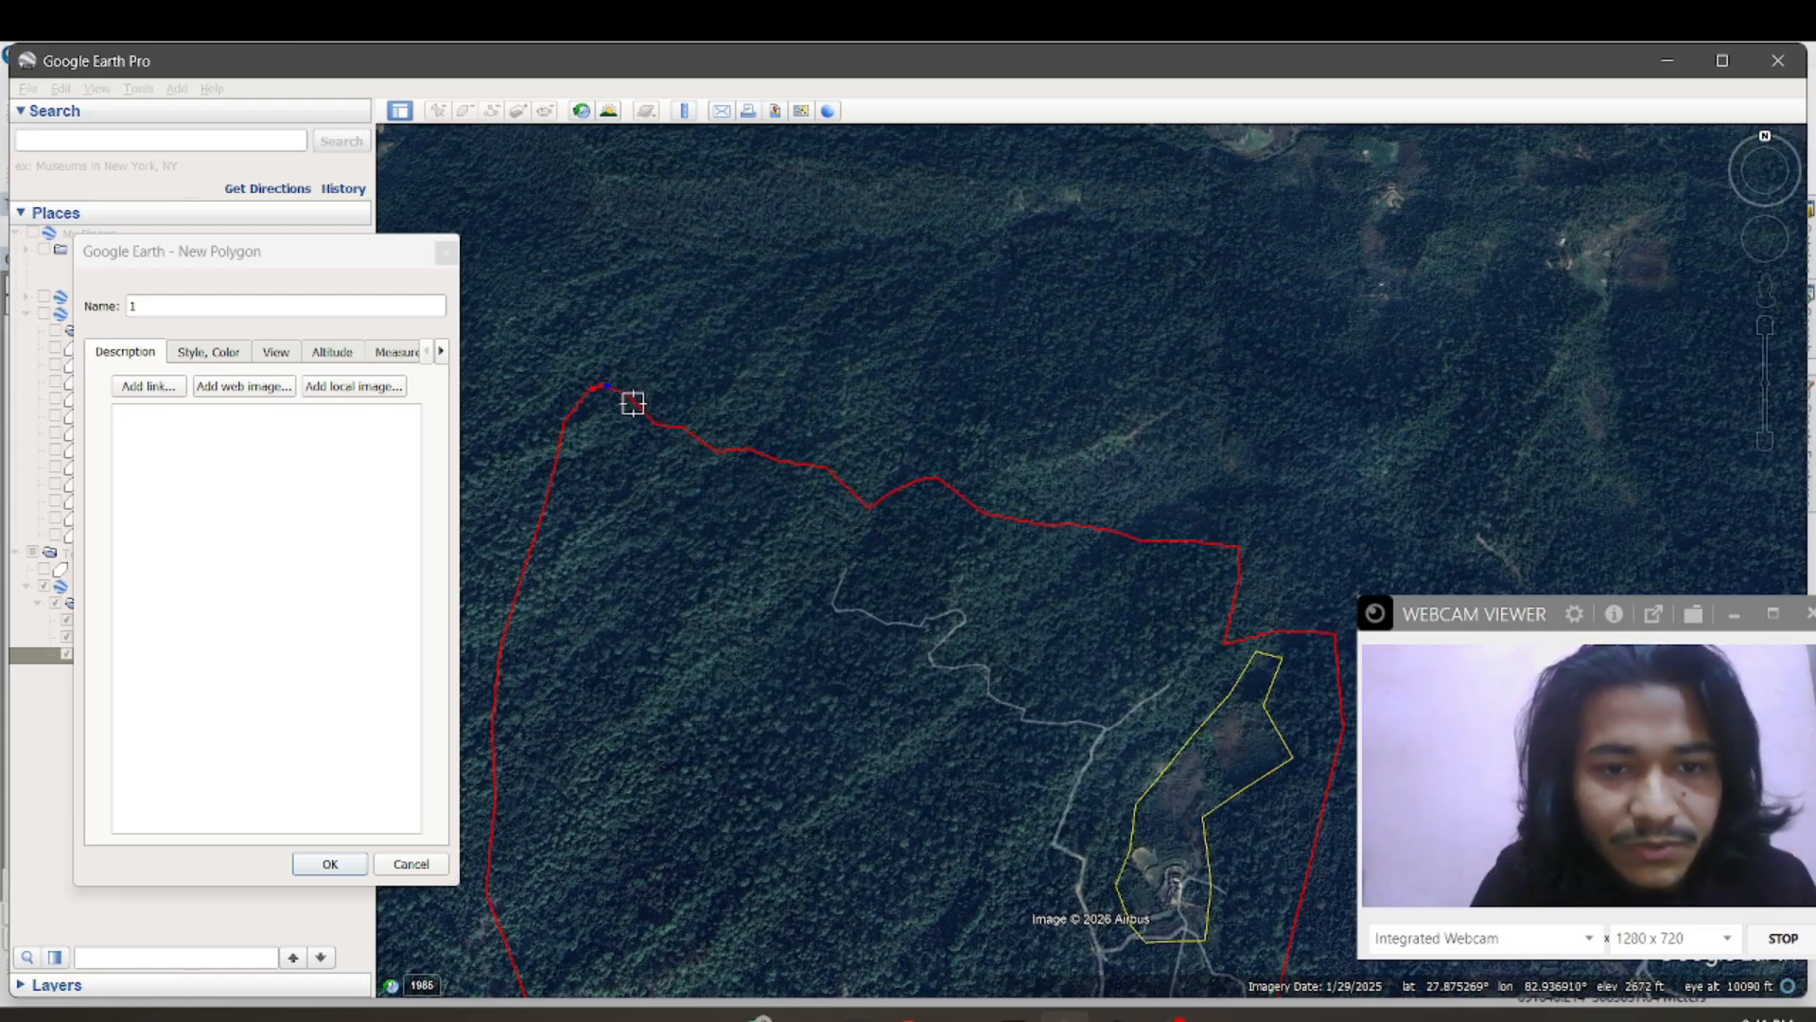
left_click(636, 400)
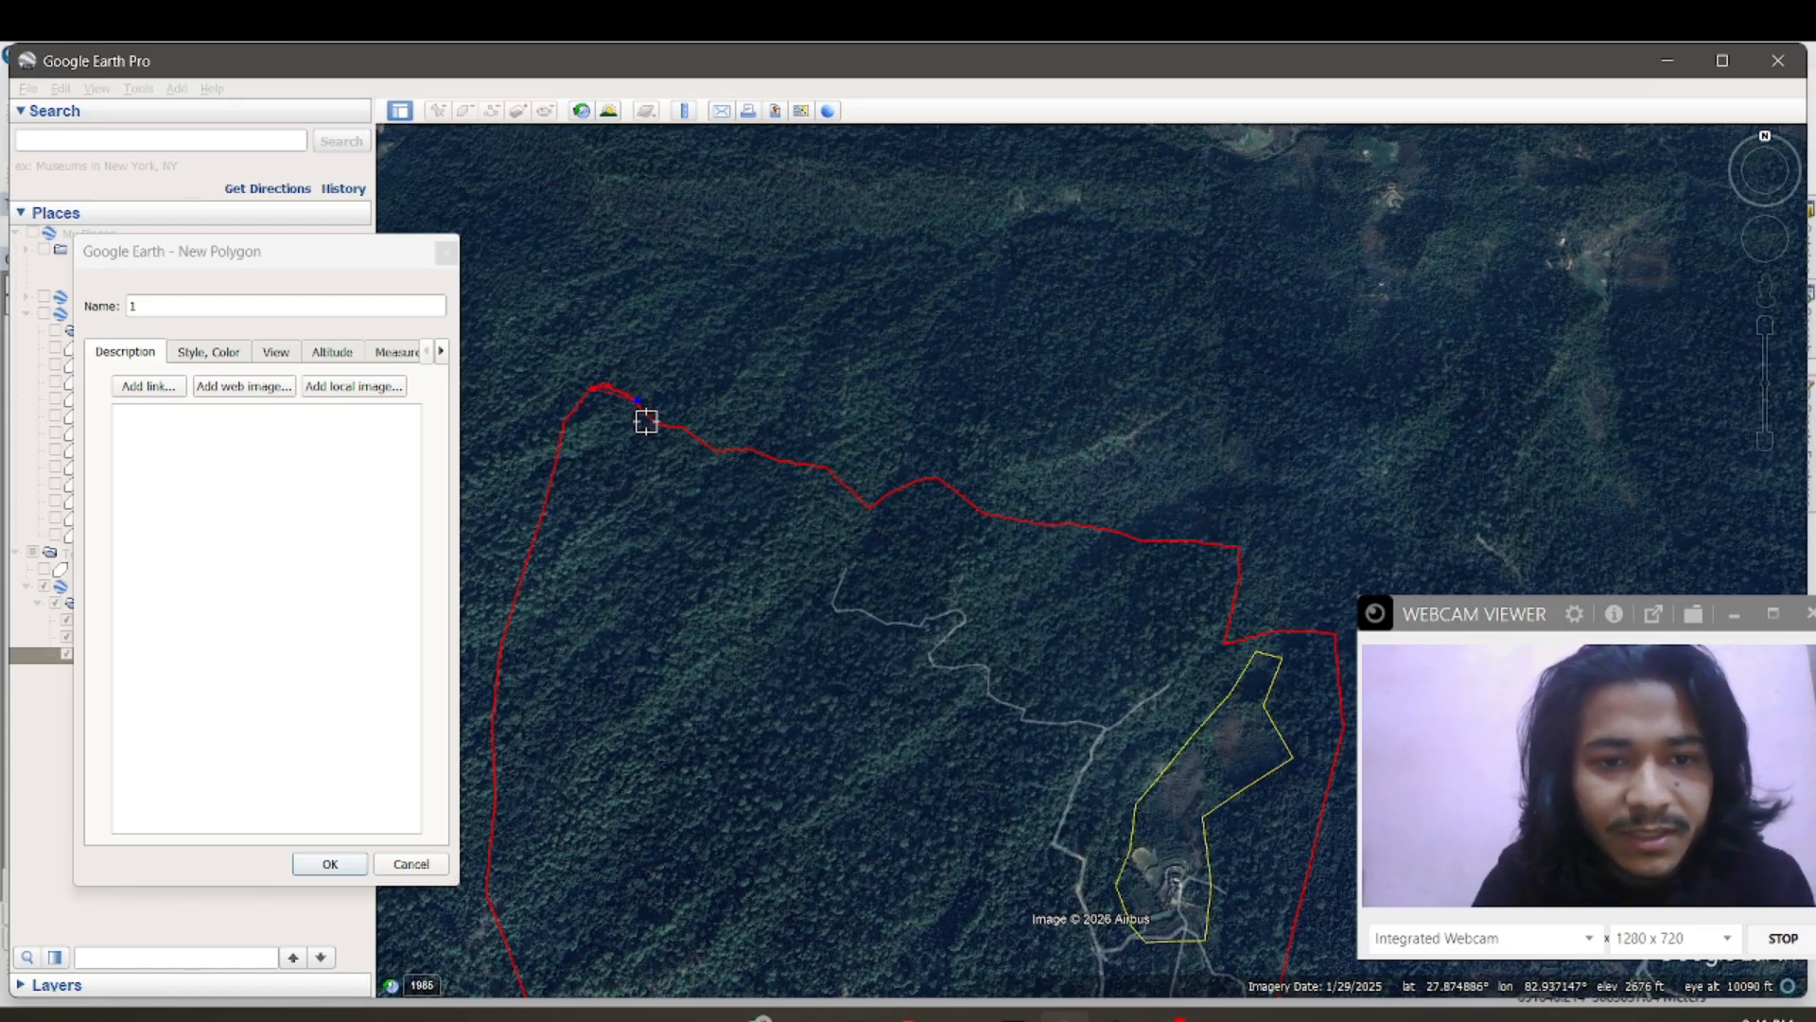
left_click(655, 427)
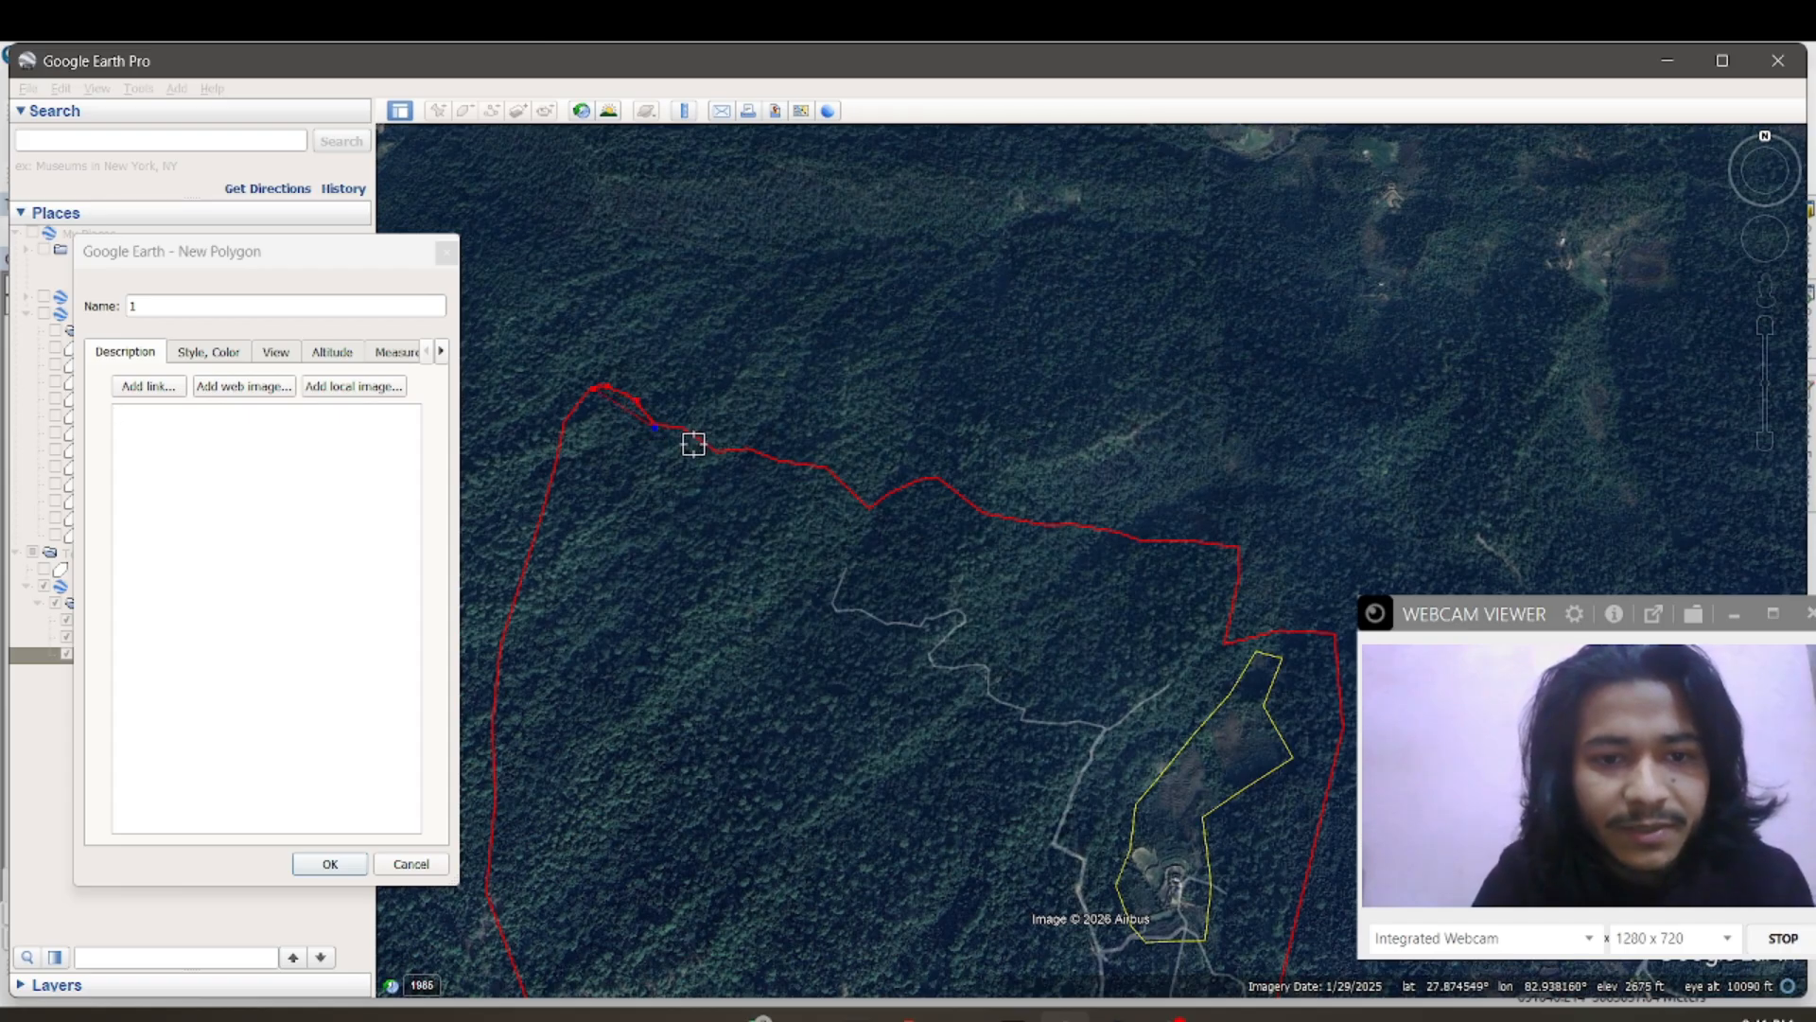
Step: Display polygon 1's measurements and continue its outline eastward along the red northern boundary, correcting a misplaced point on the way
left_click(393, 357)
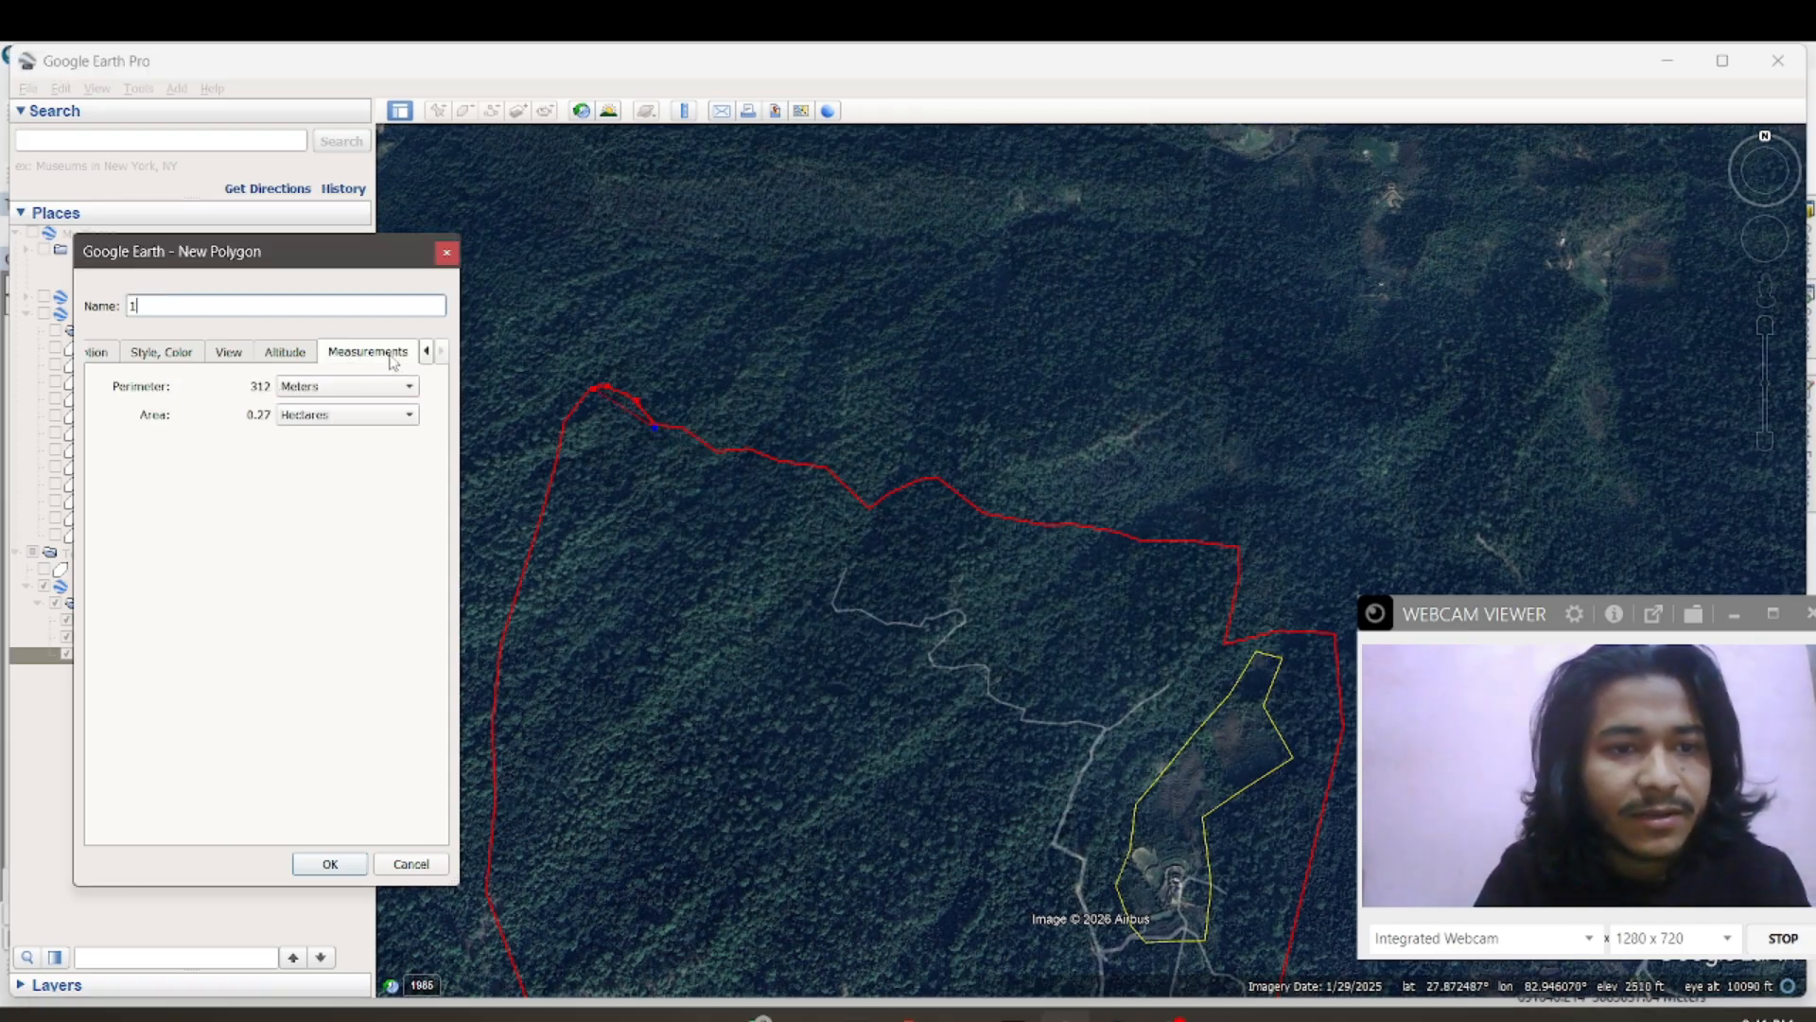
left_click(679, 426)
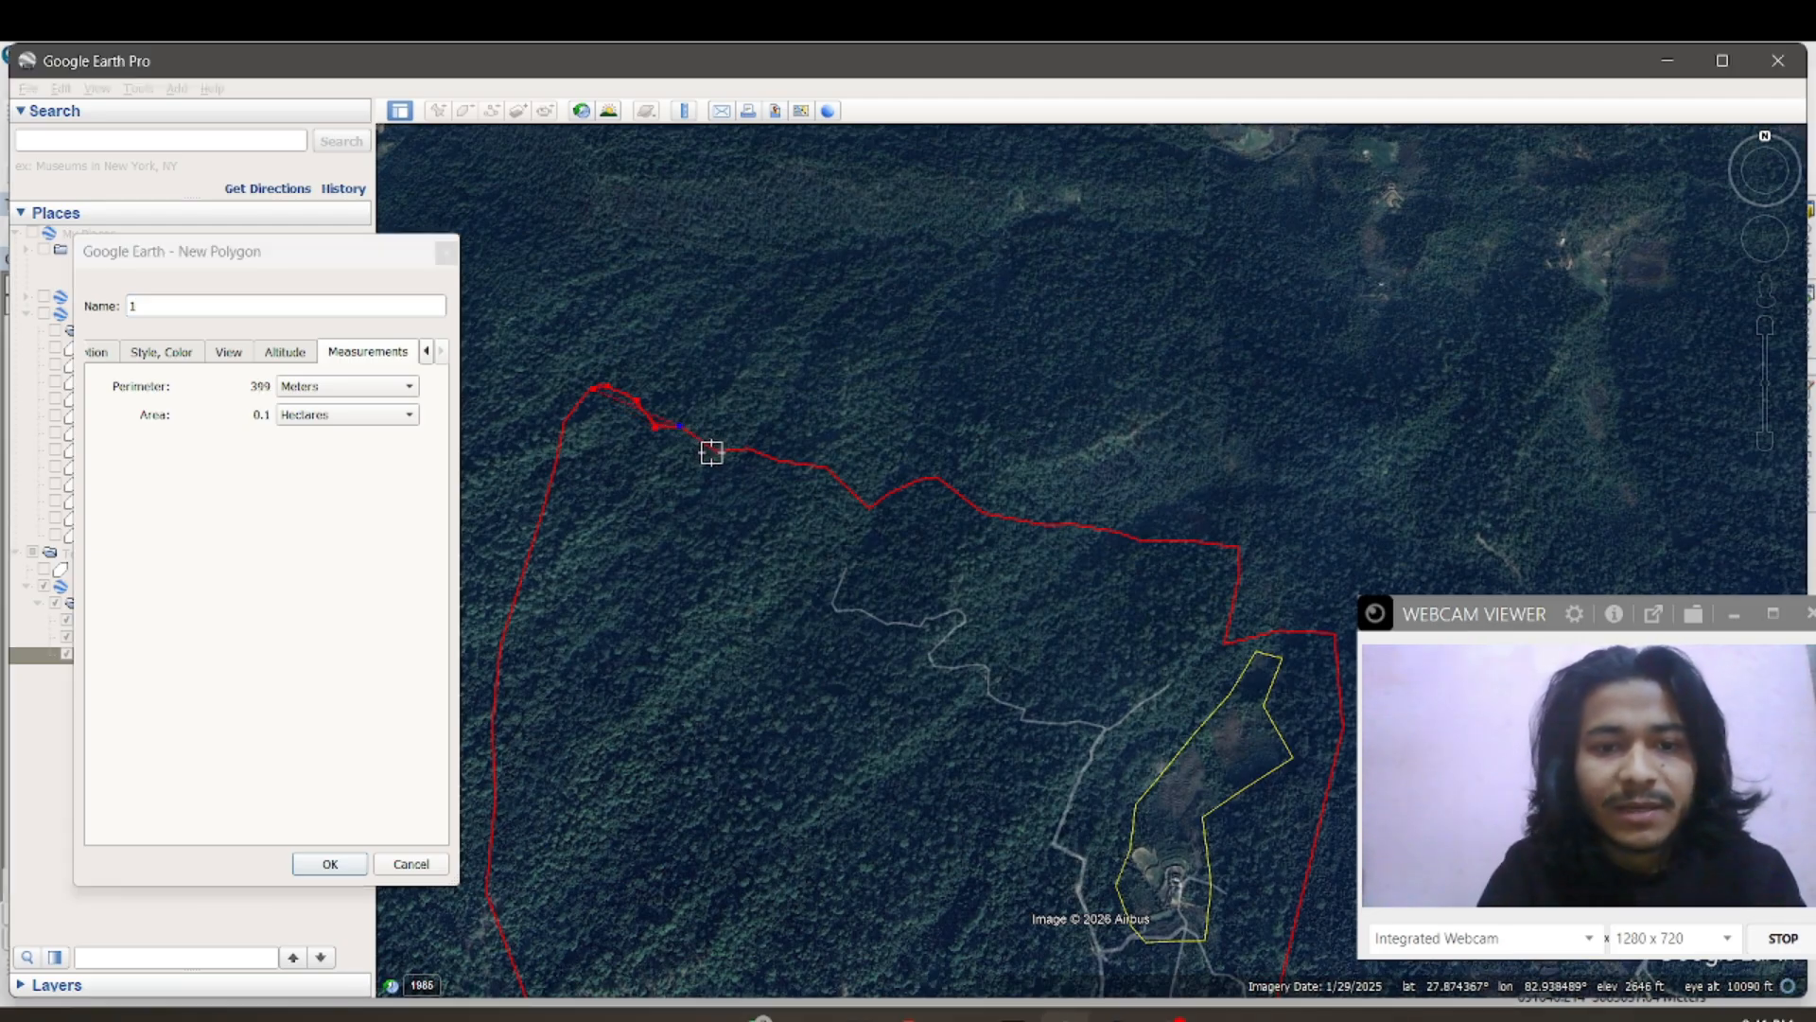
left_click(715, 451)
left_click(750, 453)
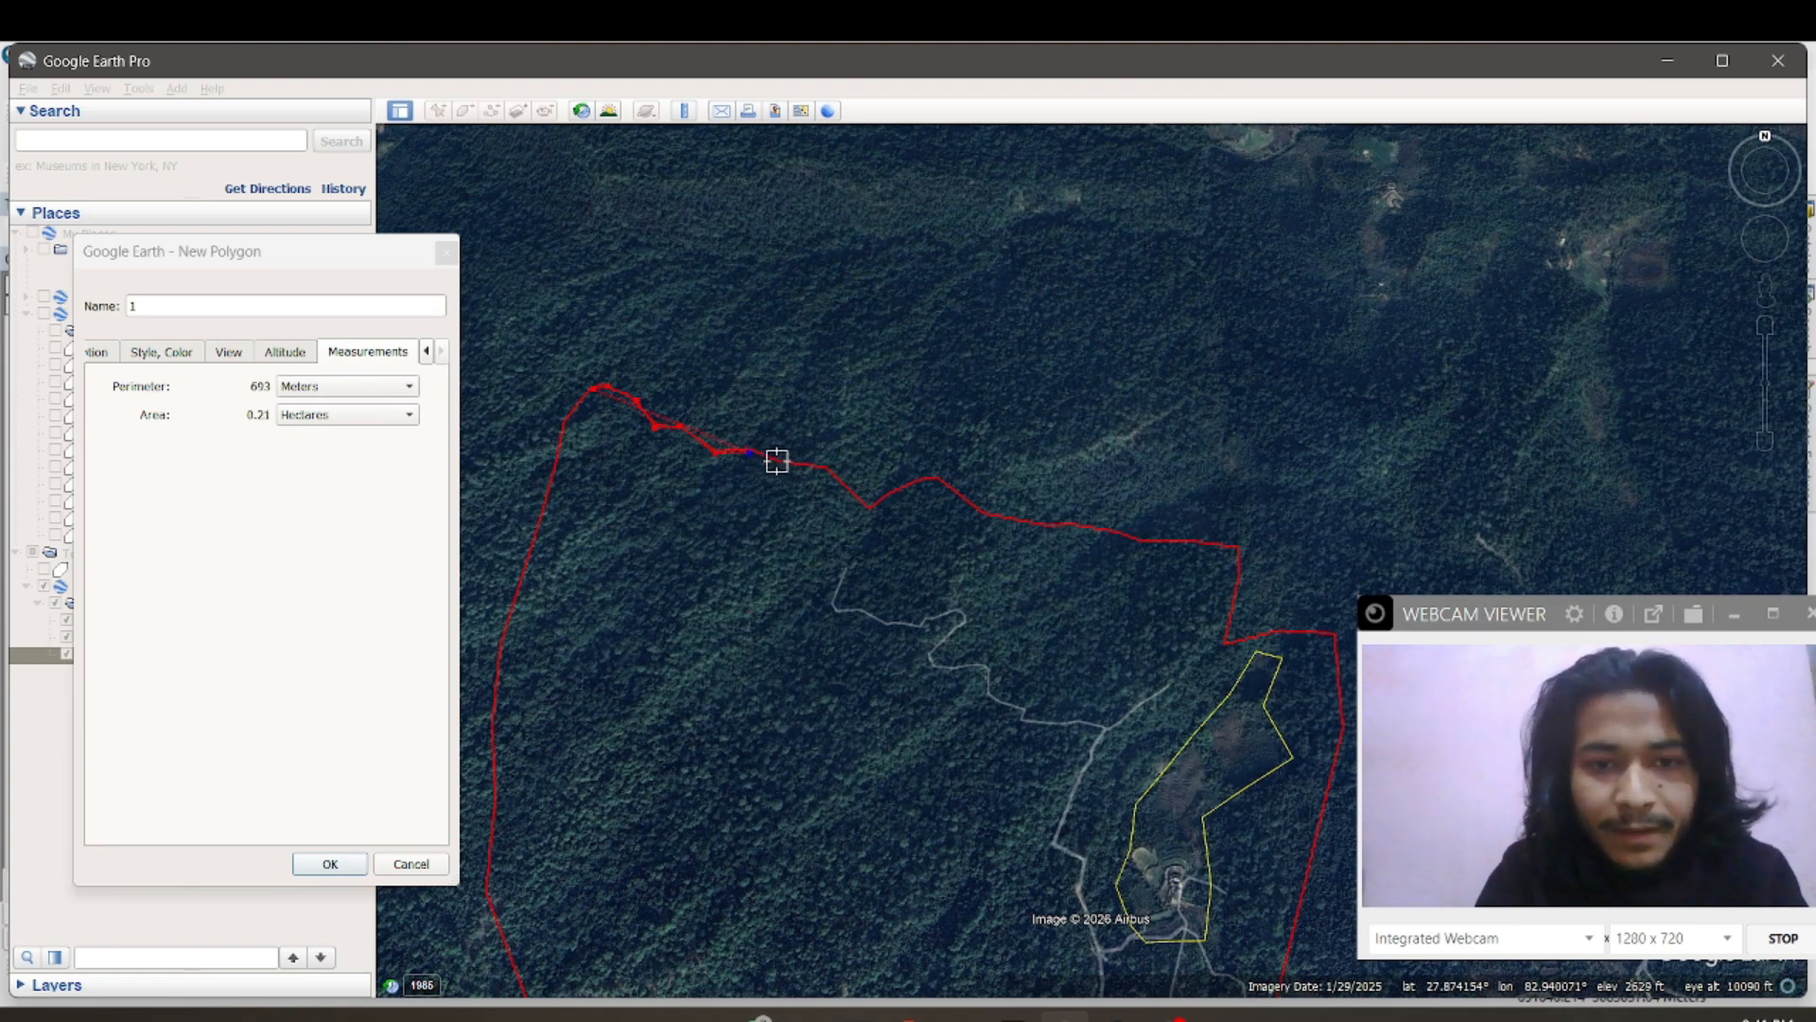
left_click_drag(753, 465, 748, 458)
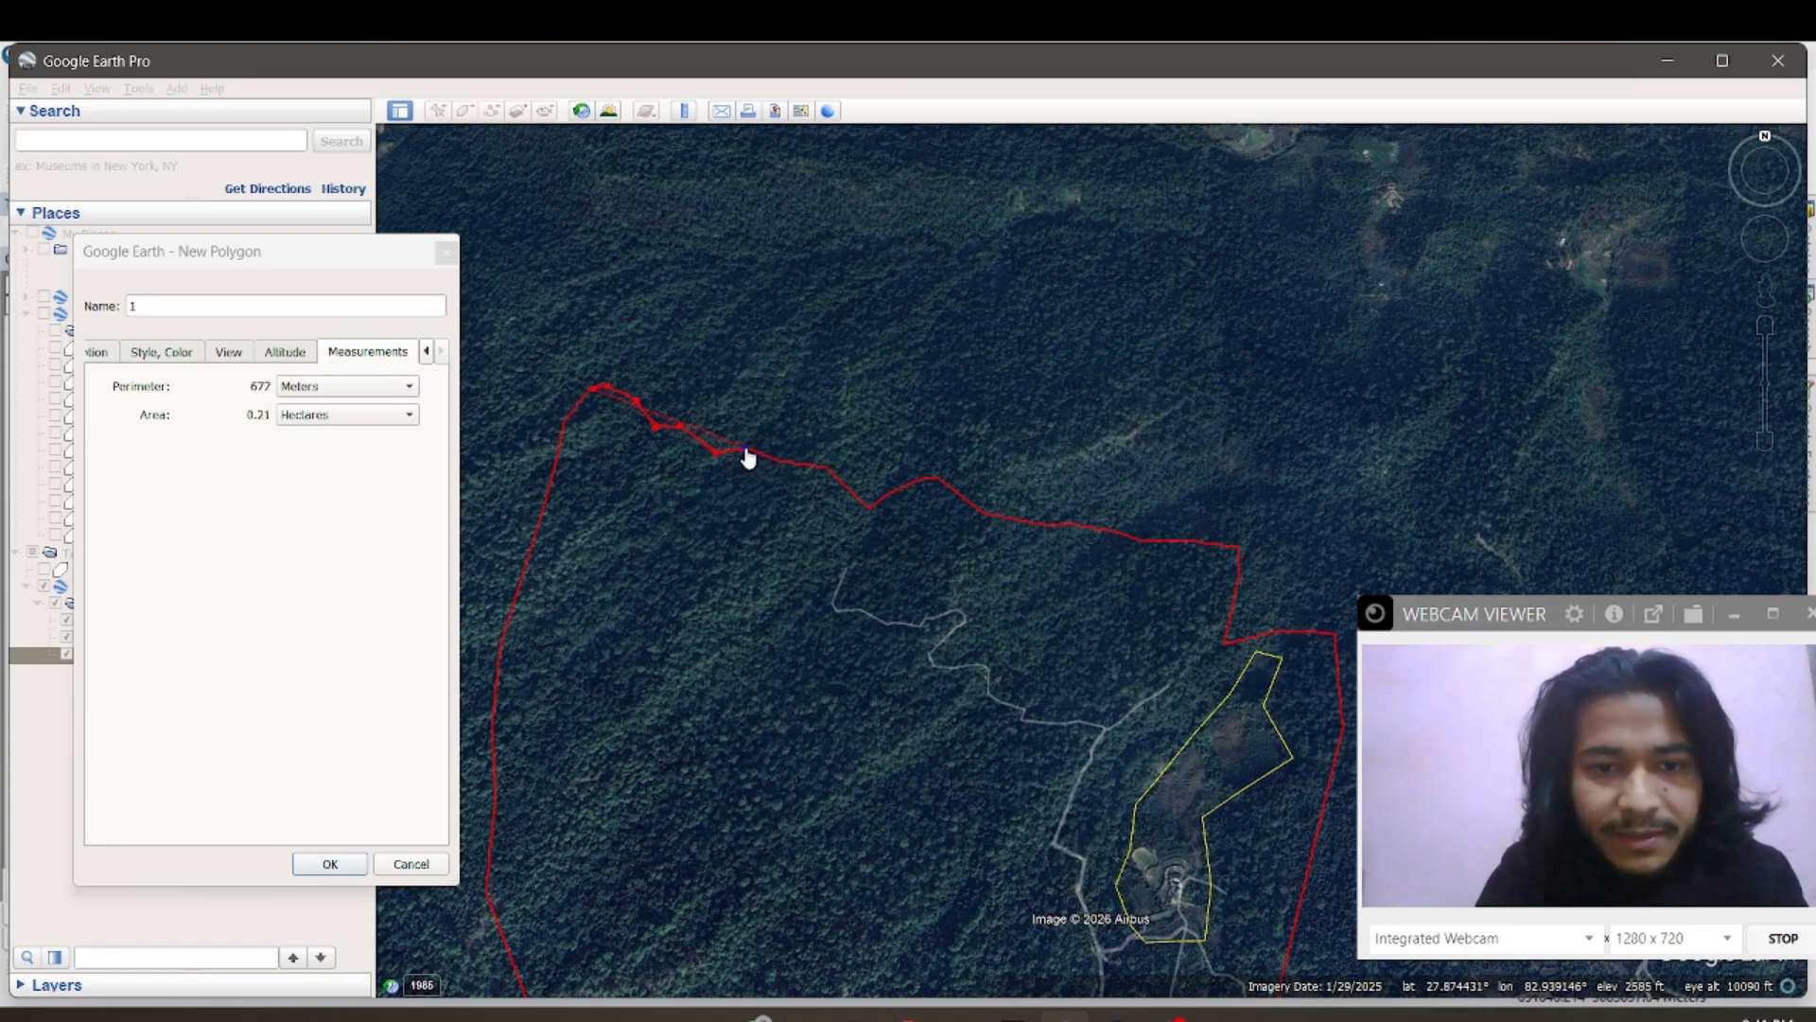
left_click(778, 462)
left_click(821, 470)
Step: Carry polygon 1's outline south into the forest and back west to meet the red boundary's western edge
left_click(768, 644)
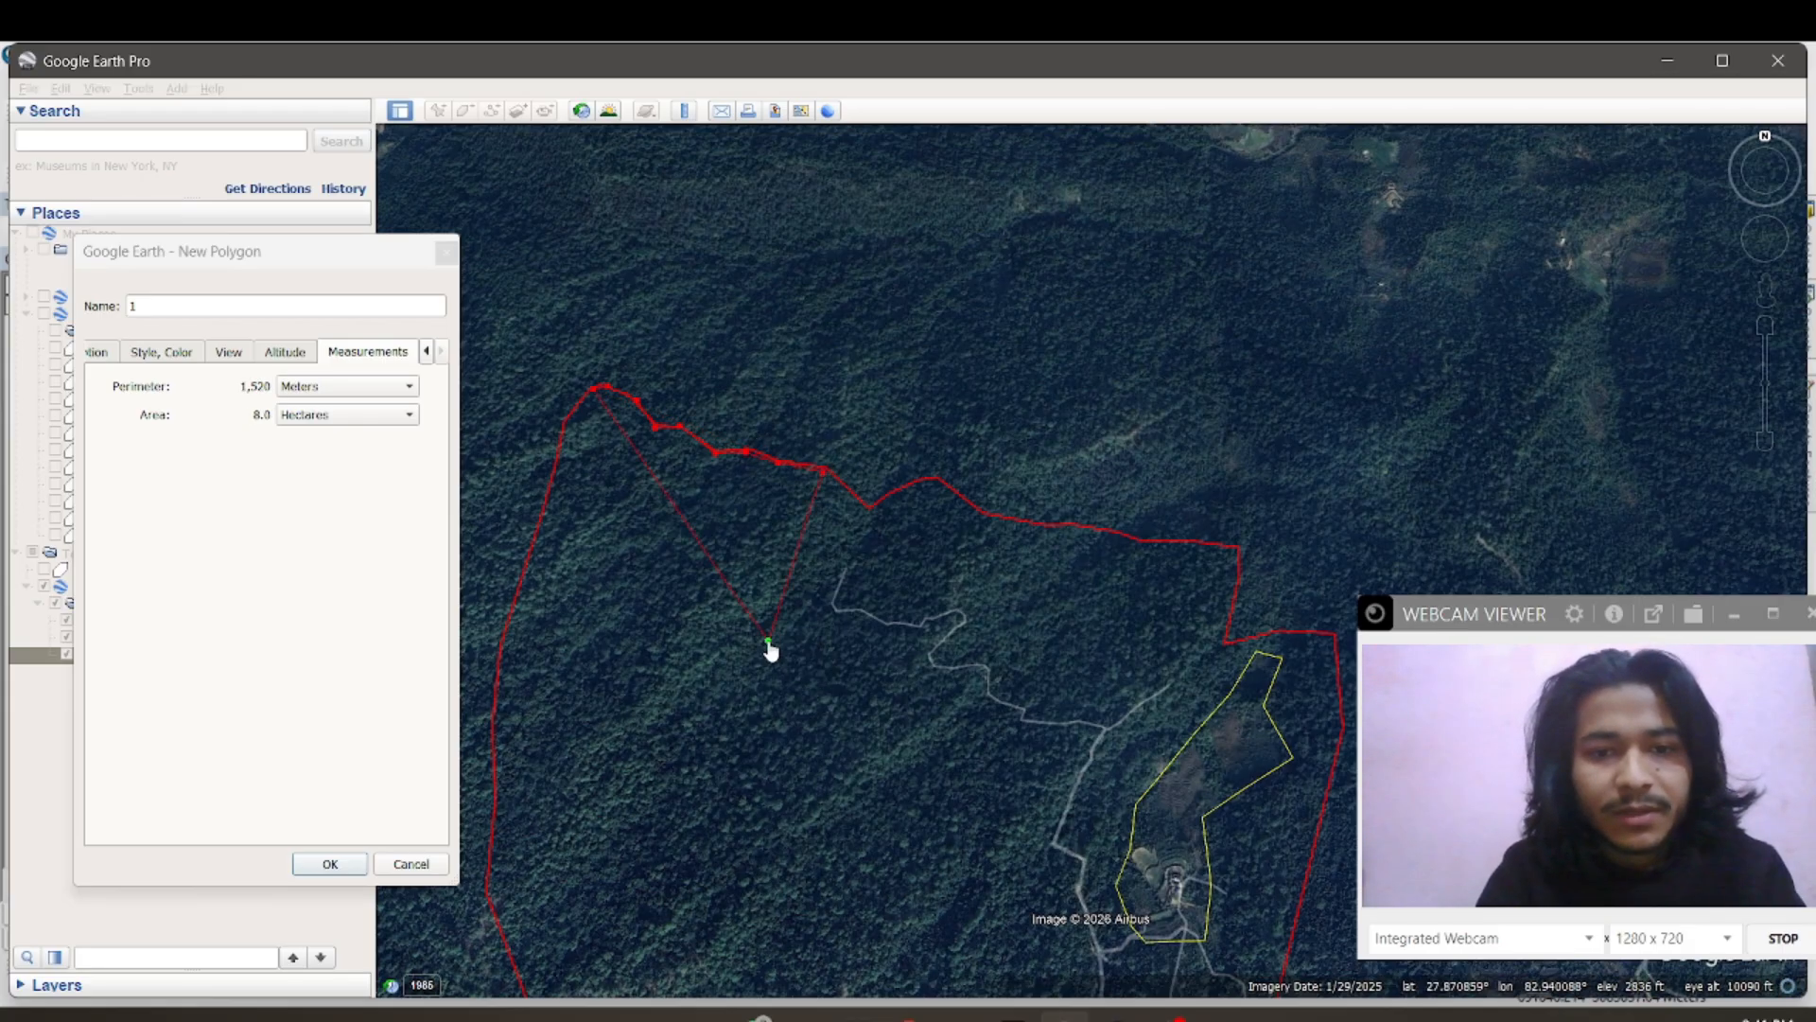
left_click(702, 676)
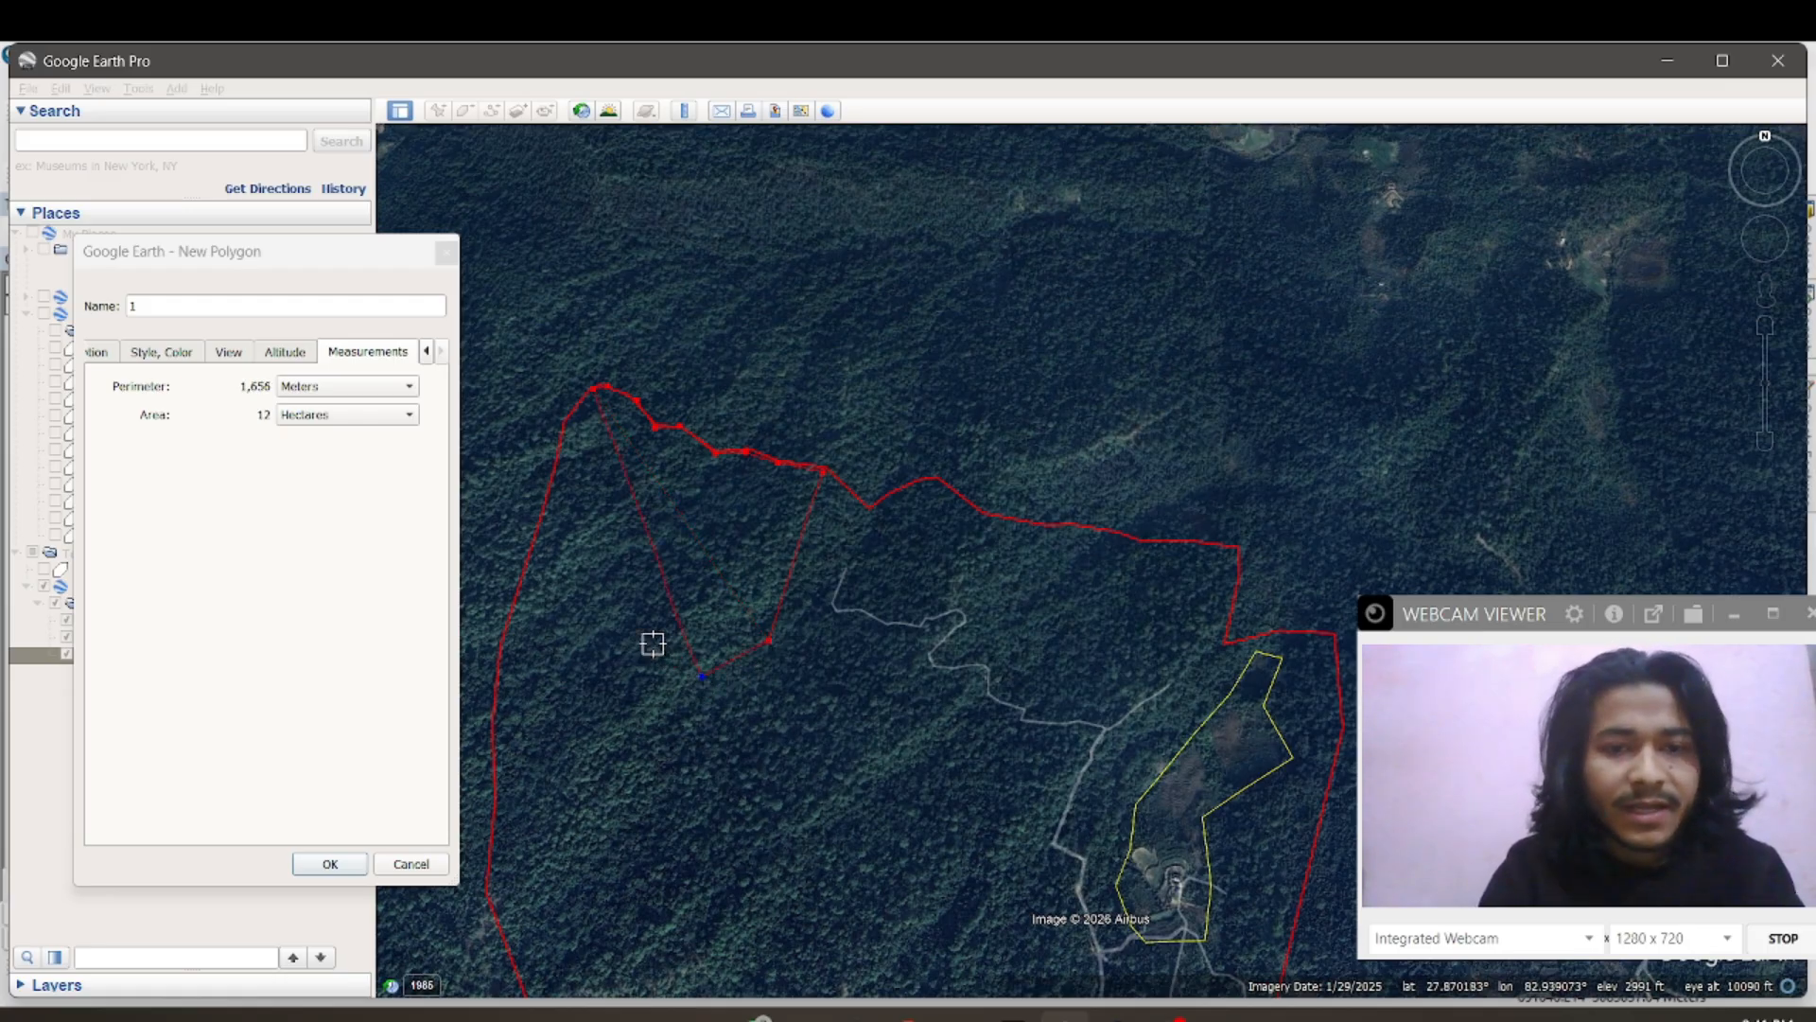
left_click(589, 612)
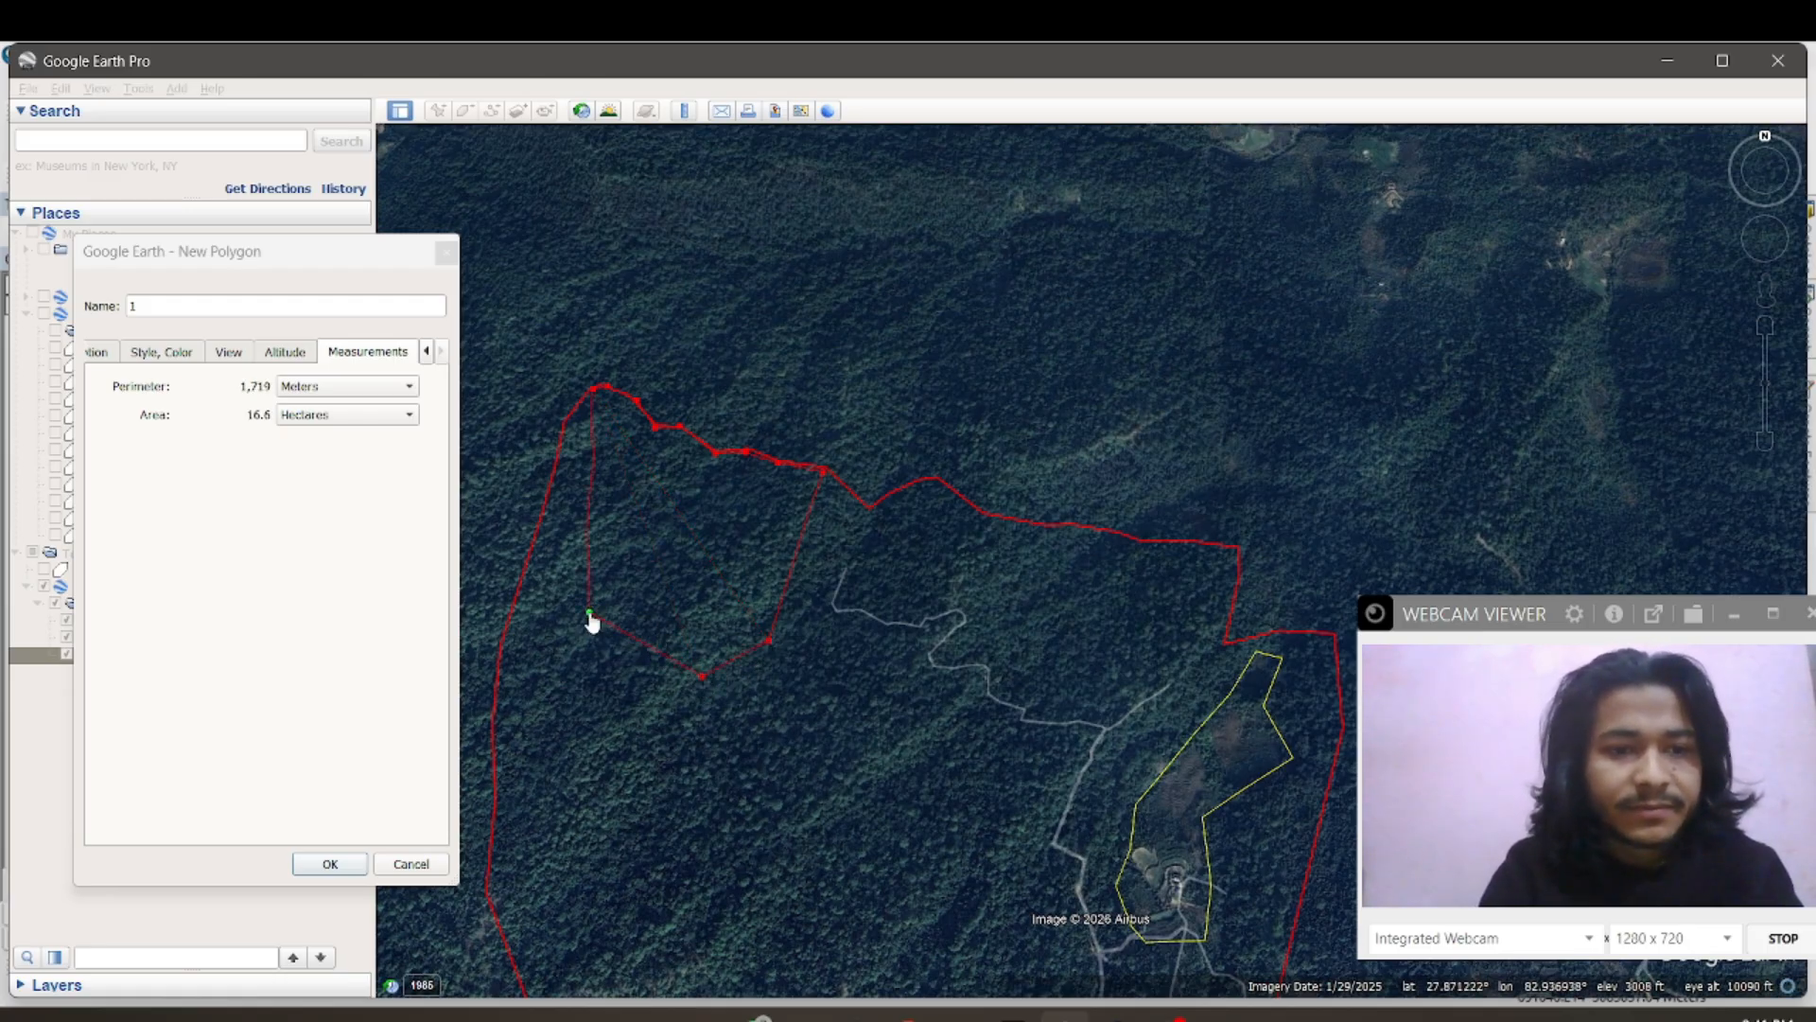
left_click(533, 592)
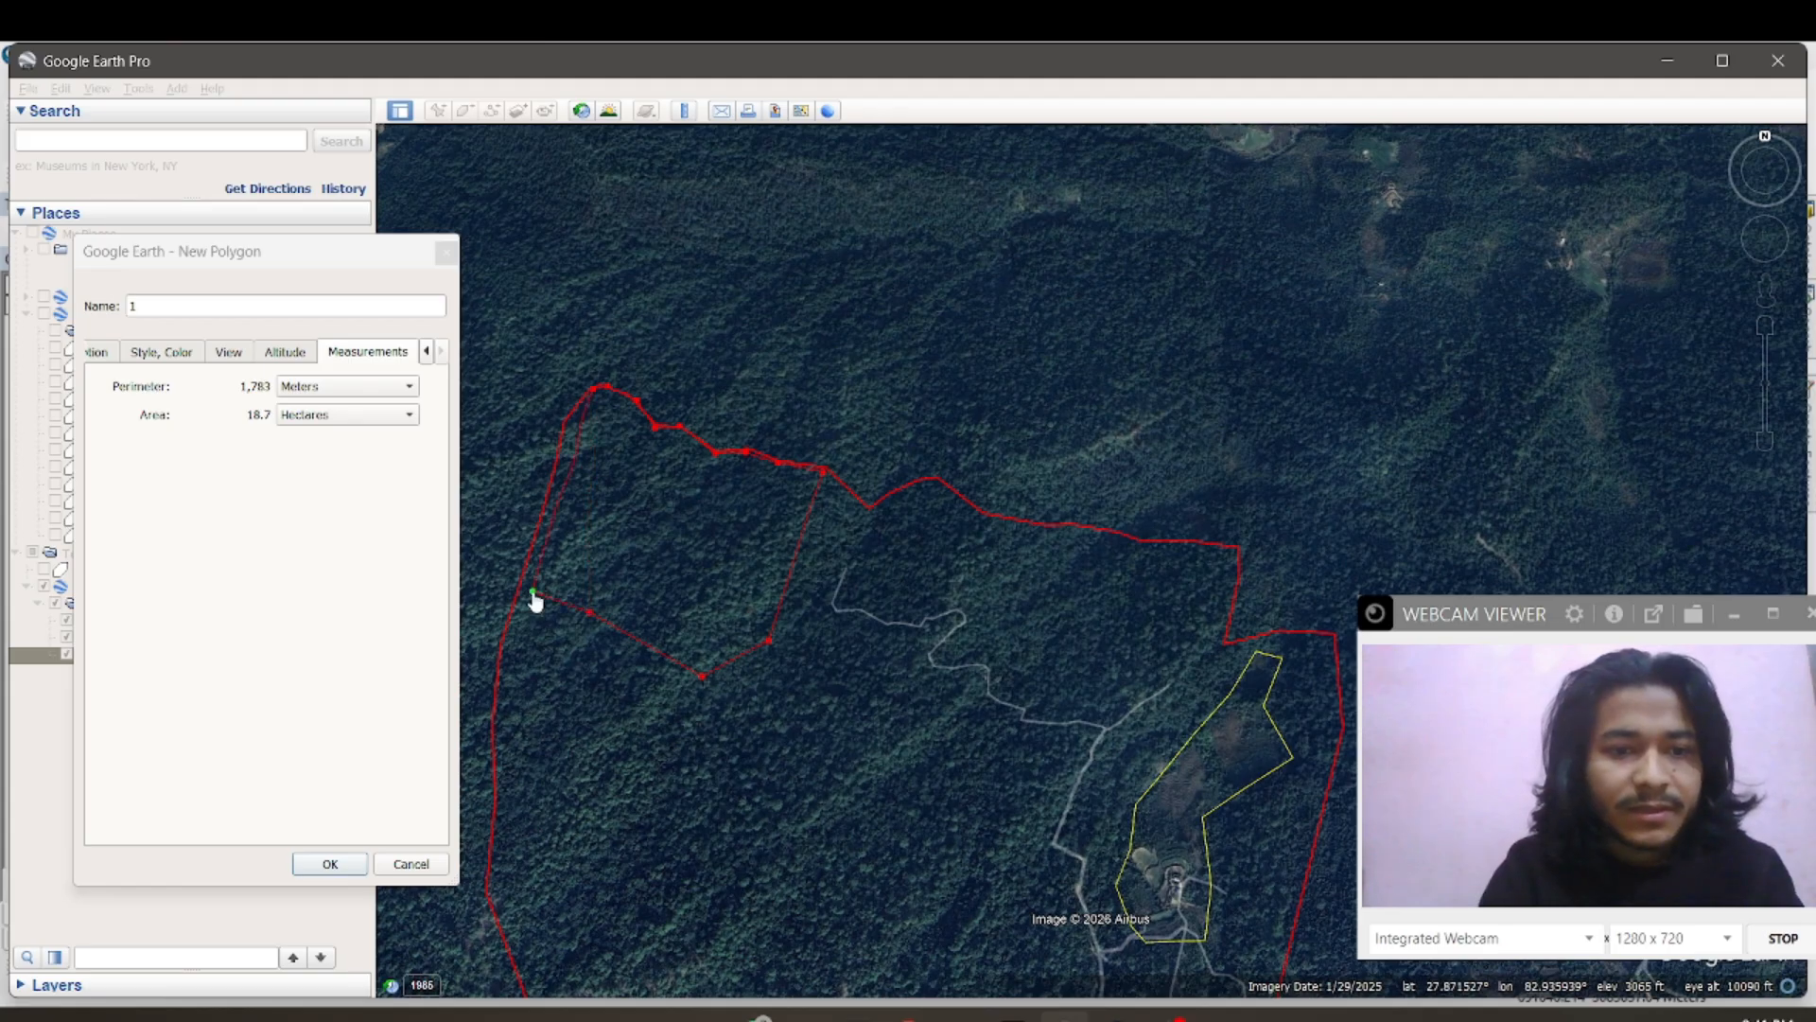
left_click(516, 600)
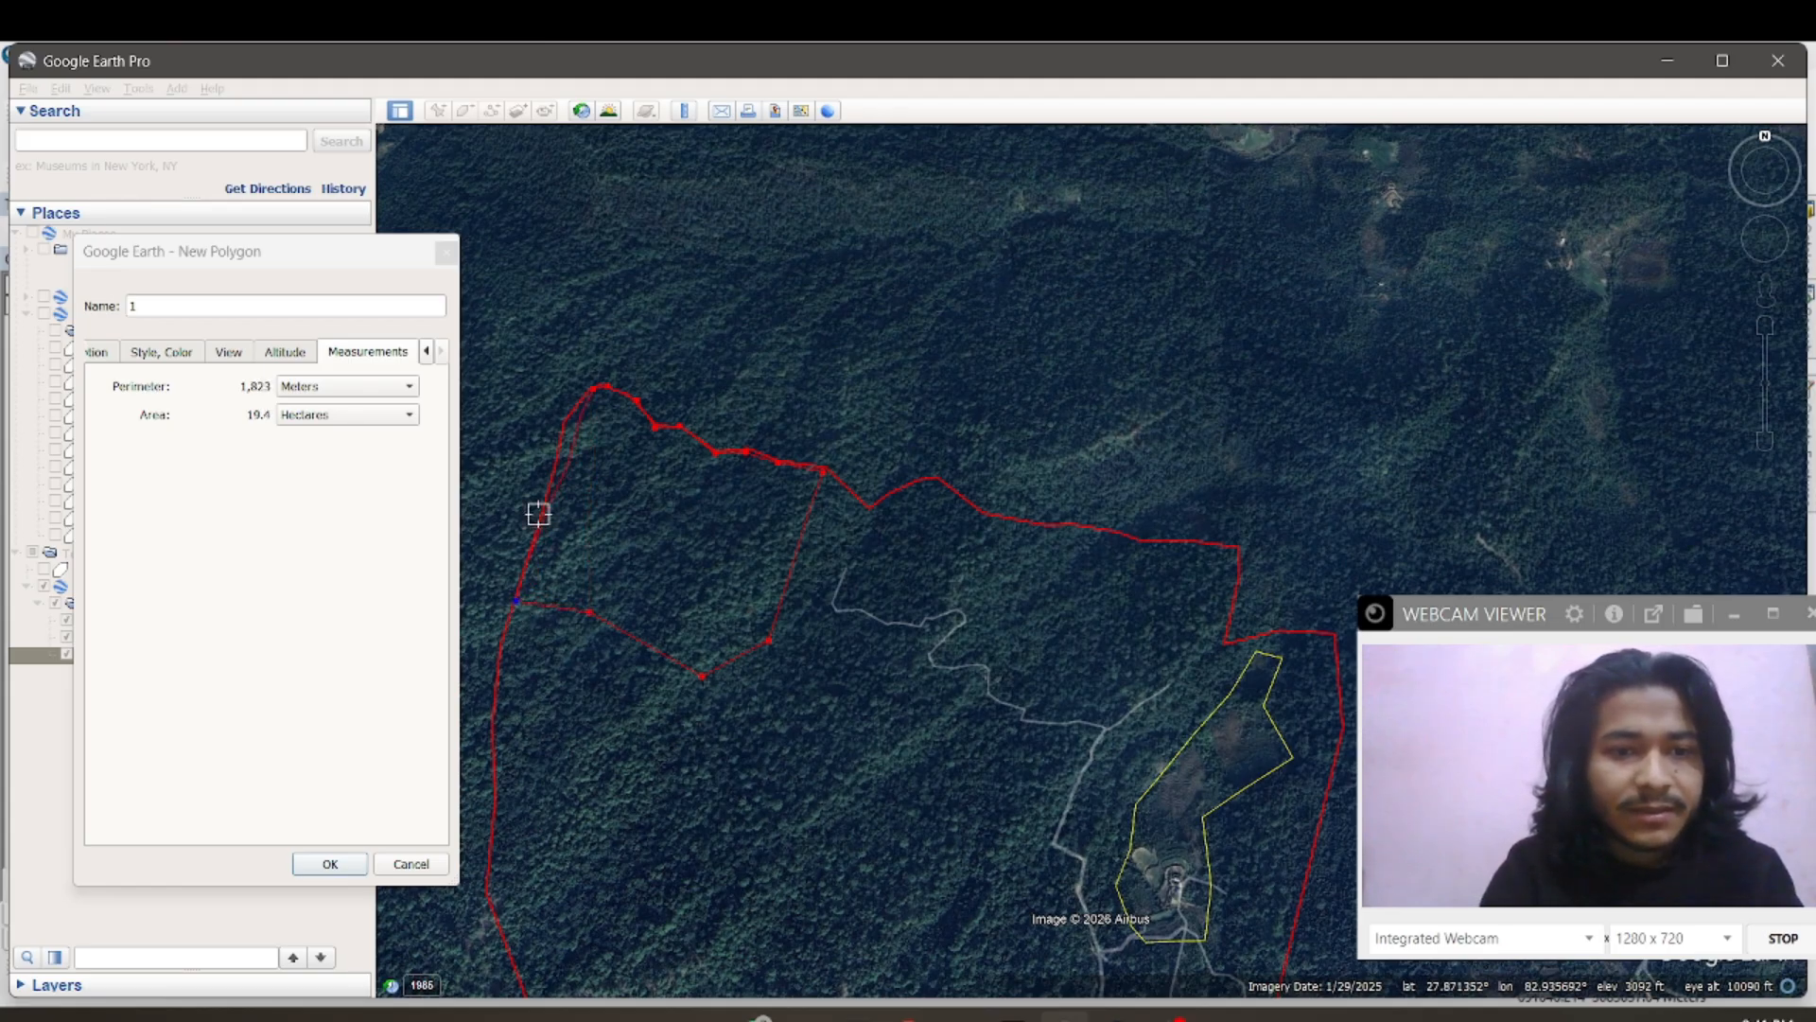
Step: Close polygon 1's outline northward along the red western boundary and move two southern points outward to enlarge its area to about 22 hectares
left_click(556, 458)
left_click(563, 421)
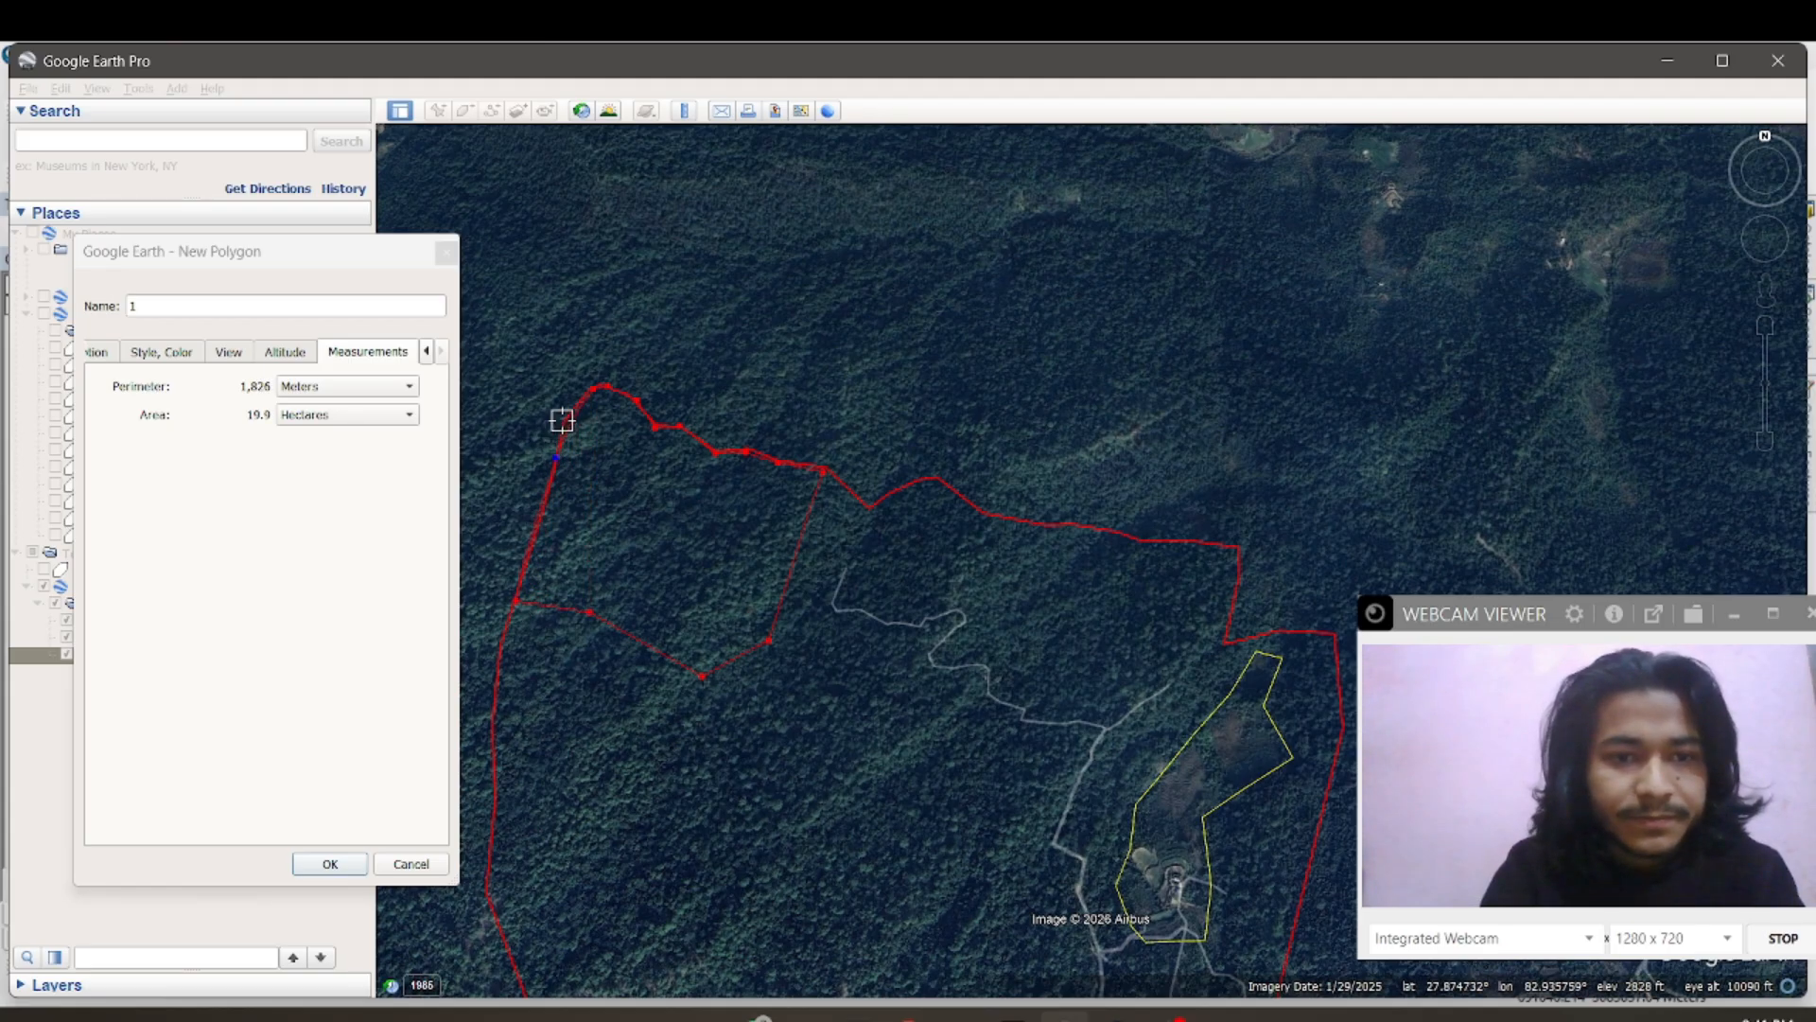
left_click(534, 521)
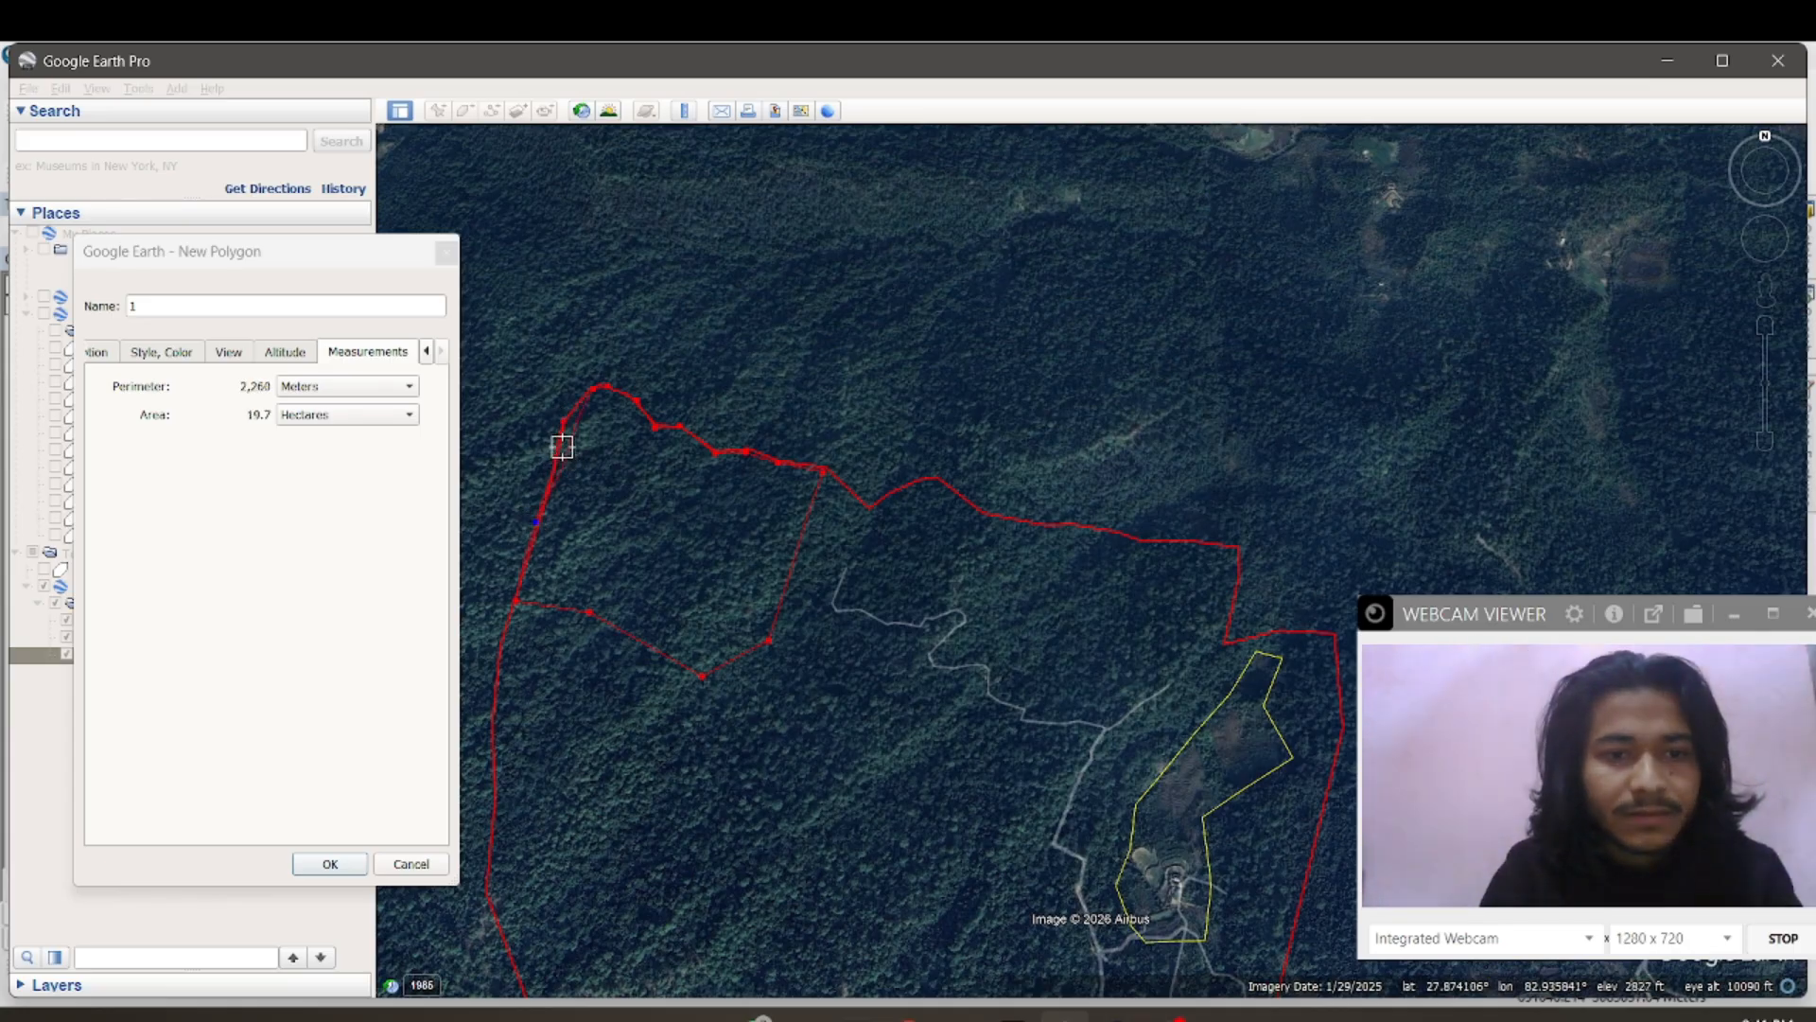
left_click(563, 435)
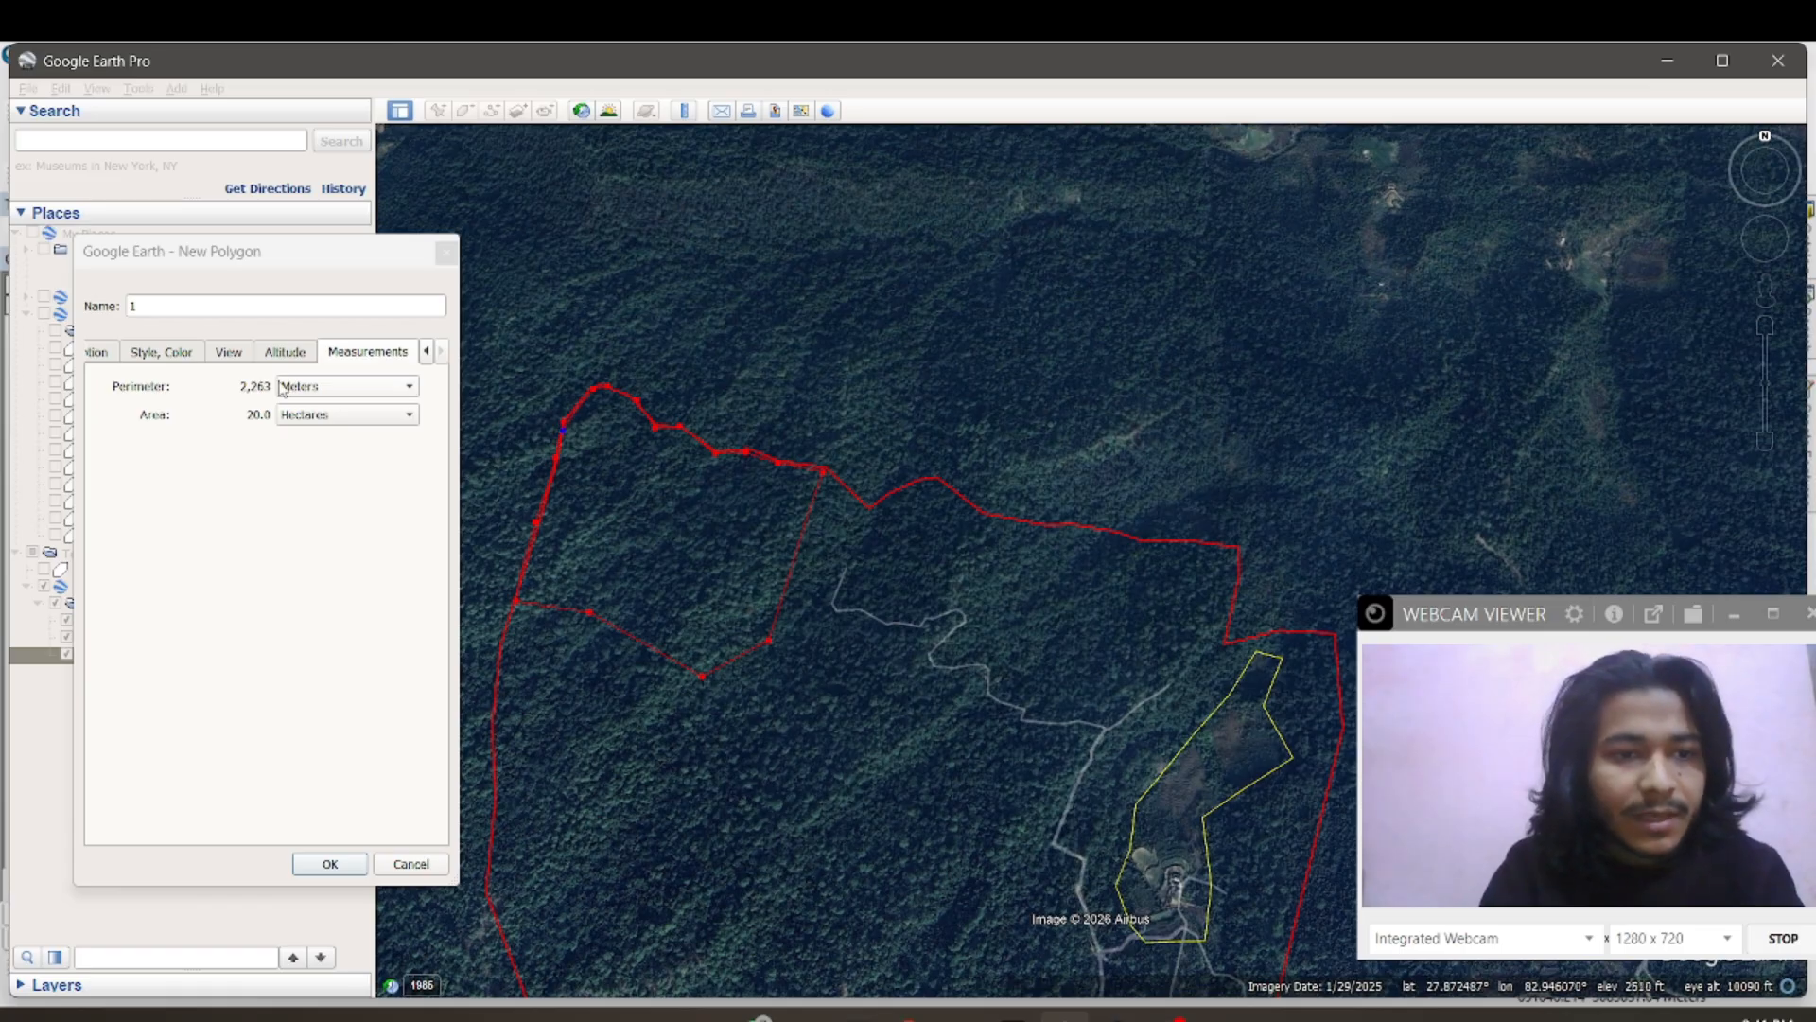
left_click_drag(591, 620, 577, 641)
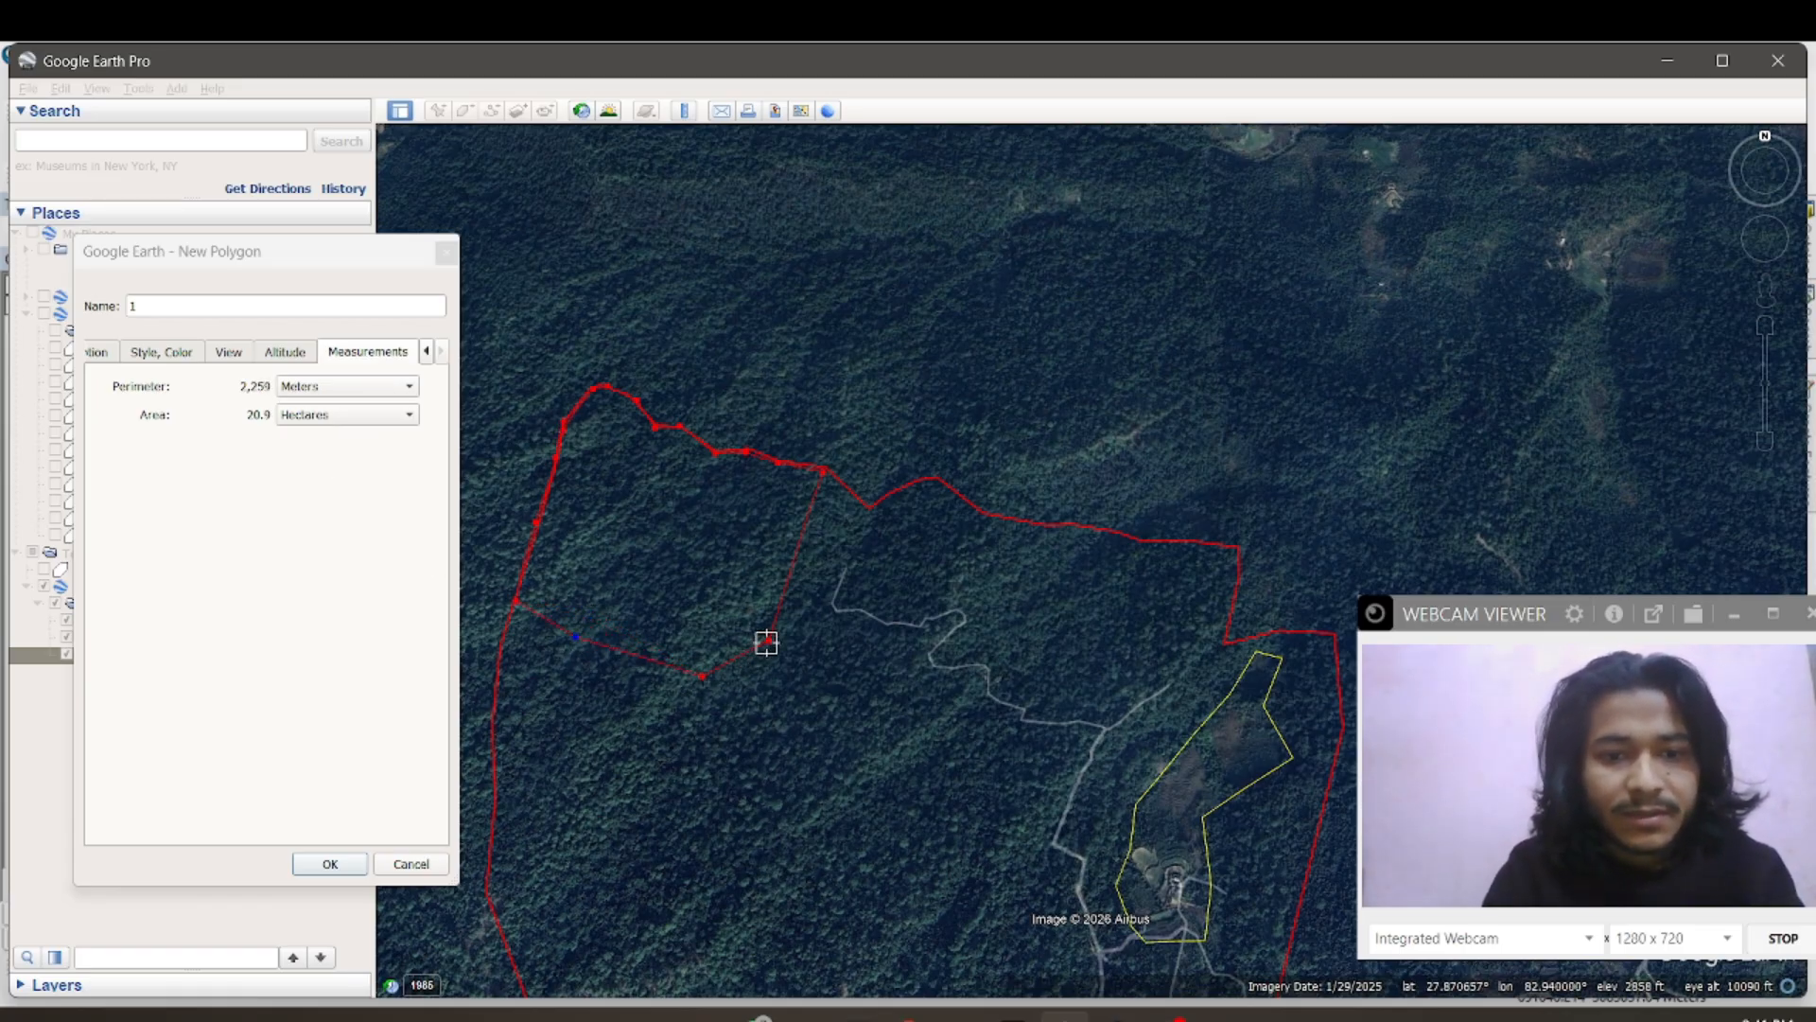
left_click_drag(770, 651, 771, 698)
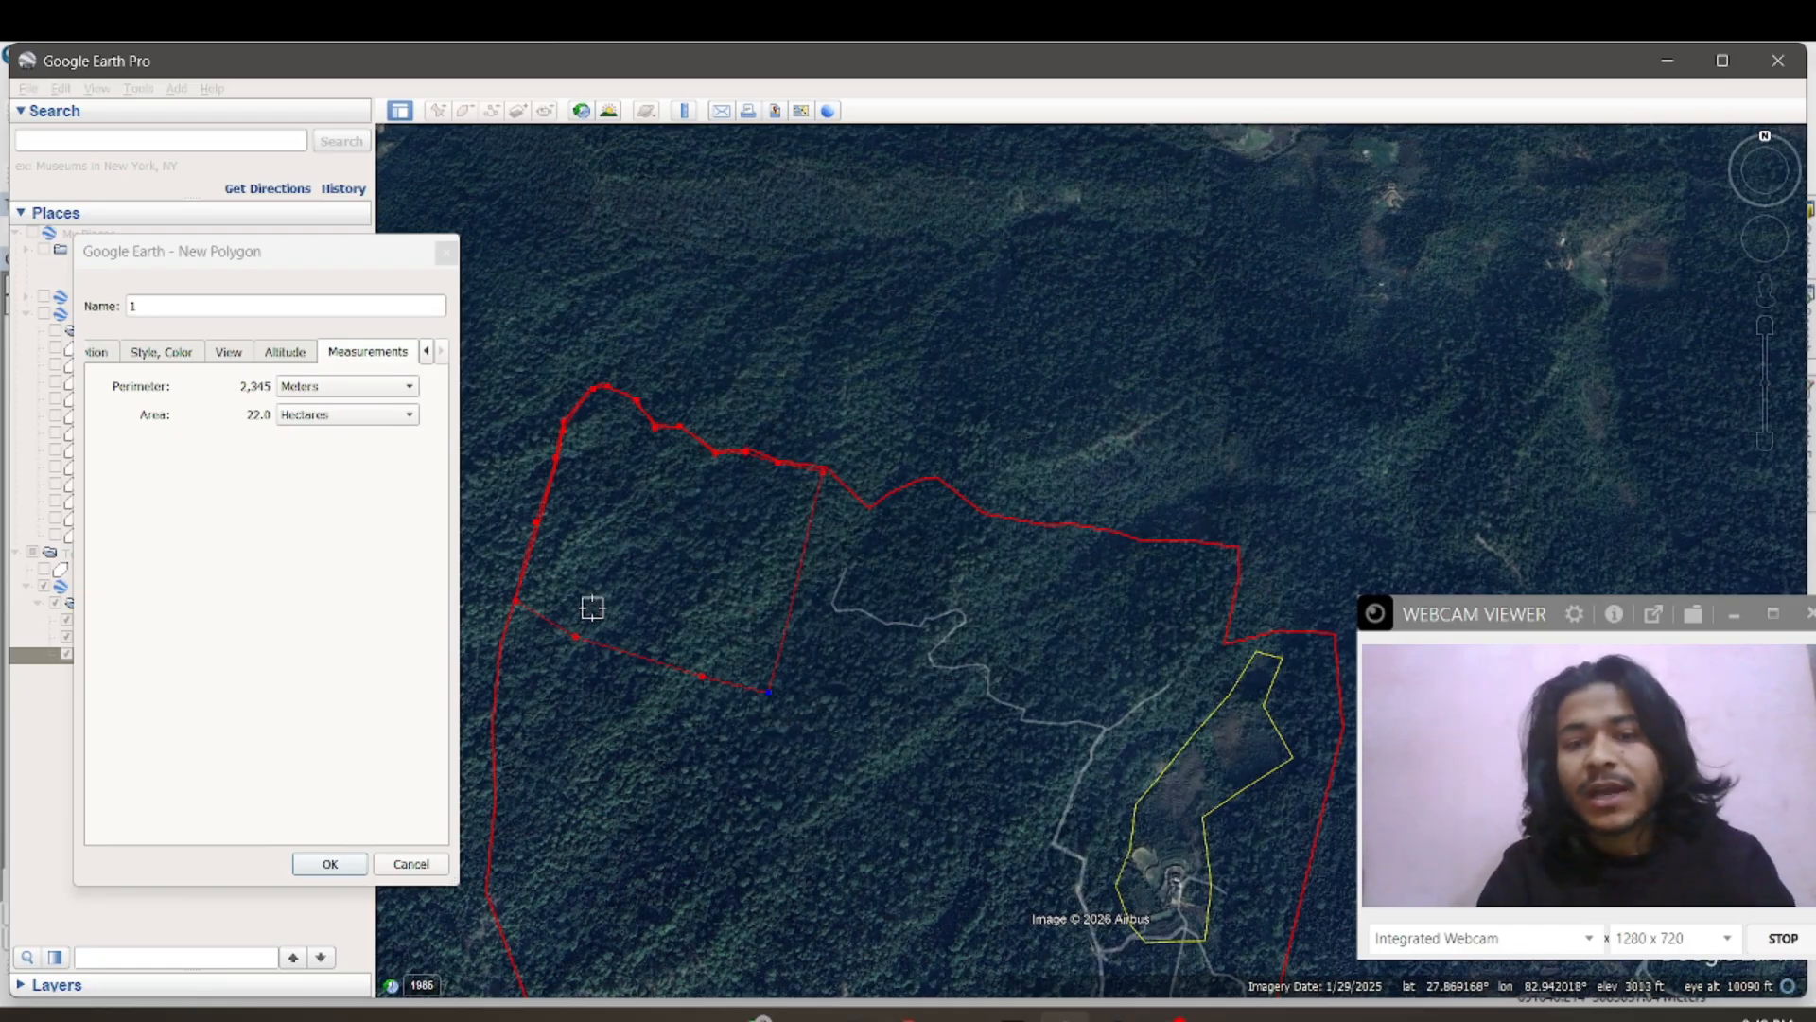
Step: Try shrinking polygon 1 by pulling a southern edge point and the northeastern corner inward, and return the corner to the red boundary
left_click_drag(575, 637, 596, 604)
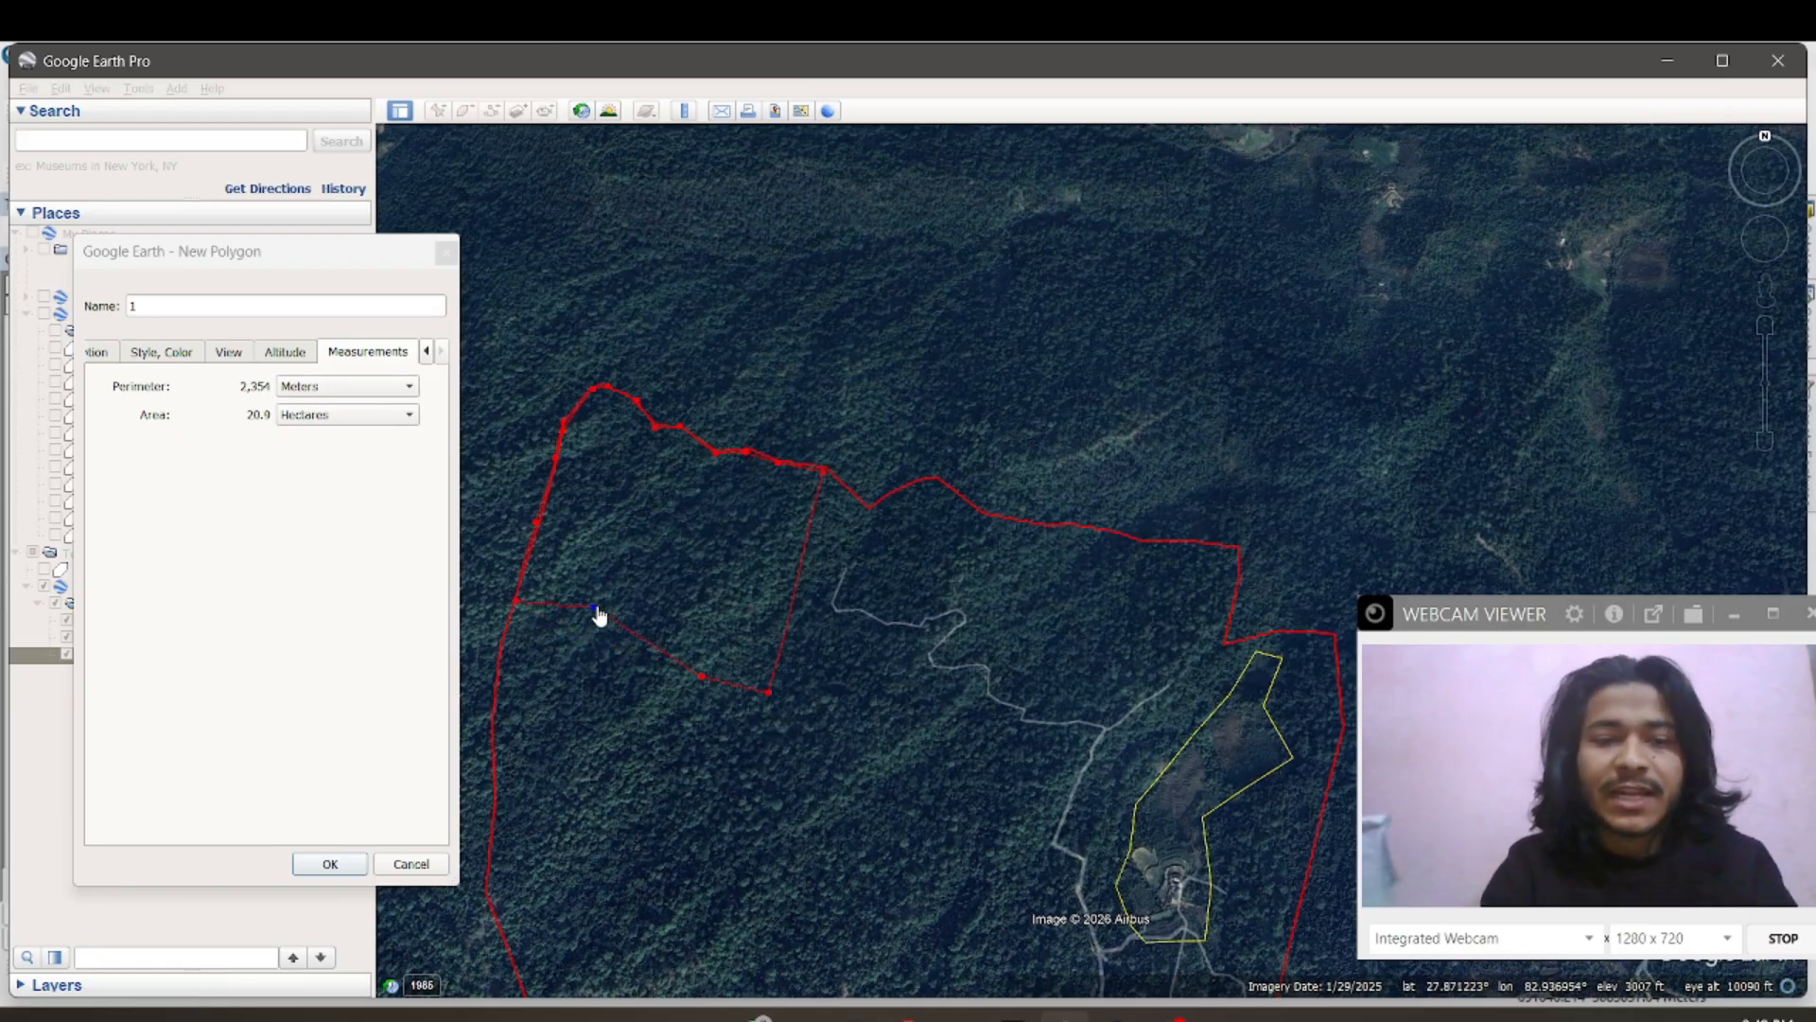
left_click_drag(811, 473, 773, 495)
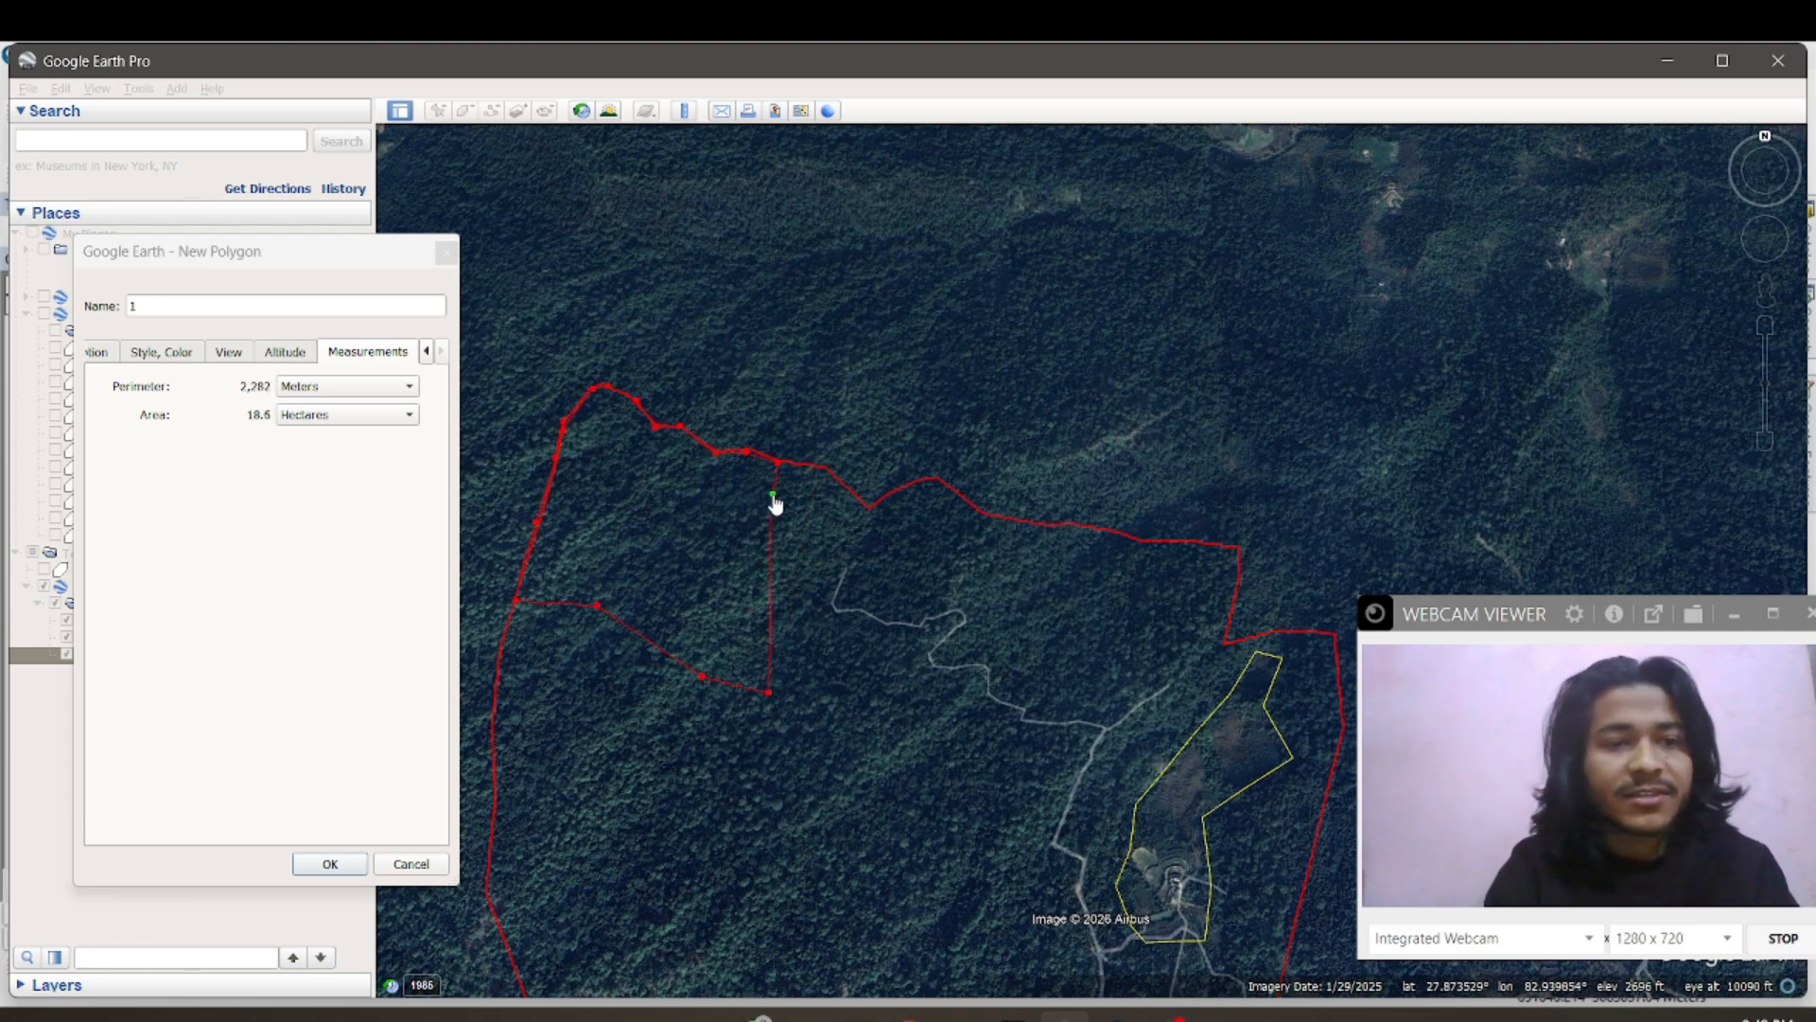
left_click_drag(774, 503, 828, 477)
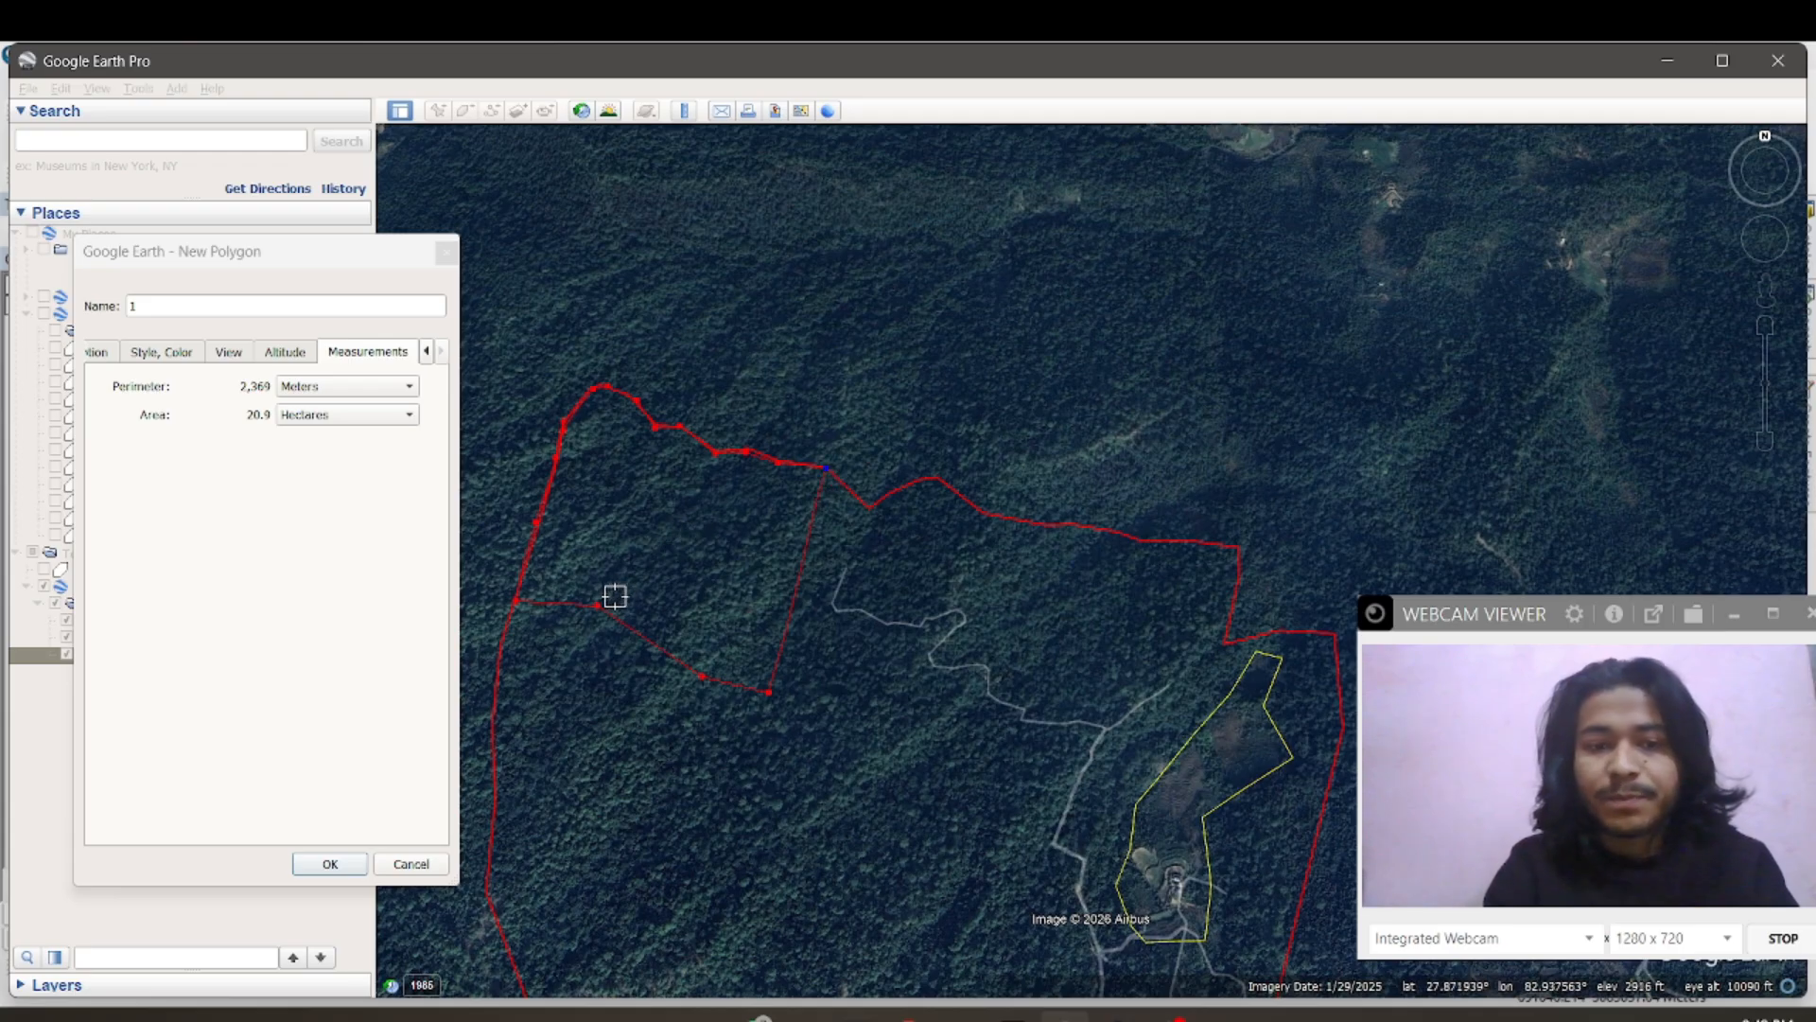
Step: Move the western point of polygon 1's southern edge outward toward the western boundary for an area of 22 hectares, and save the polygon
left_click_drag(603, 617, 564, 645)
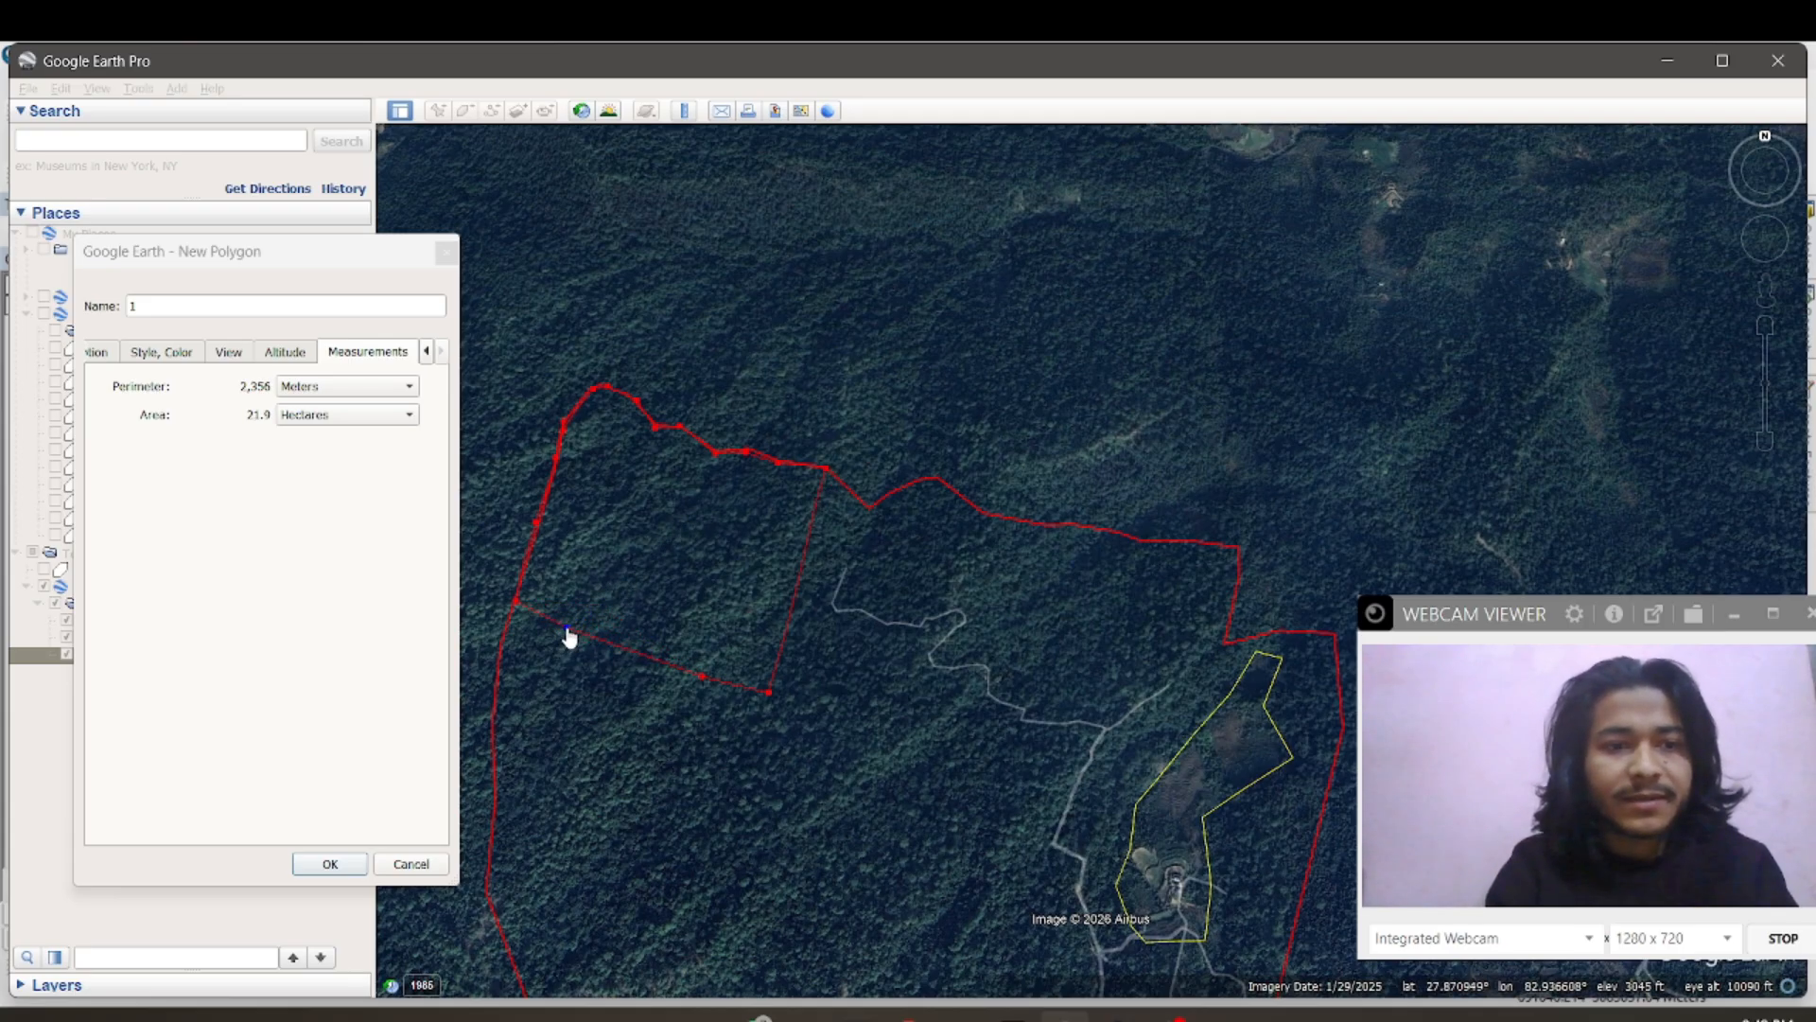
left_click(568, 638)
left_click_drag(569, 638, 538, 628)
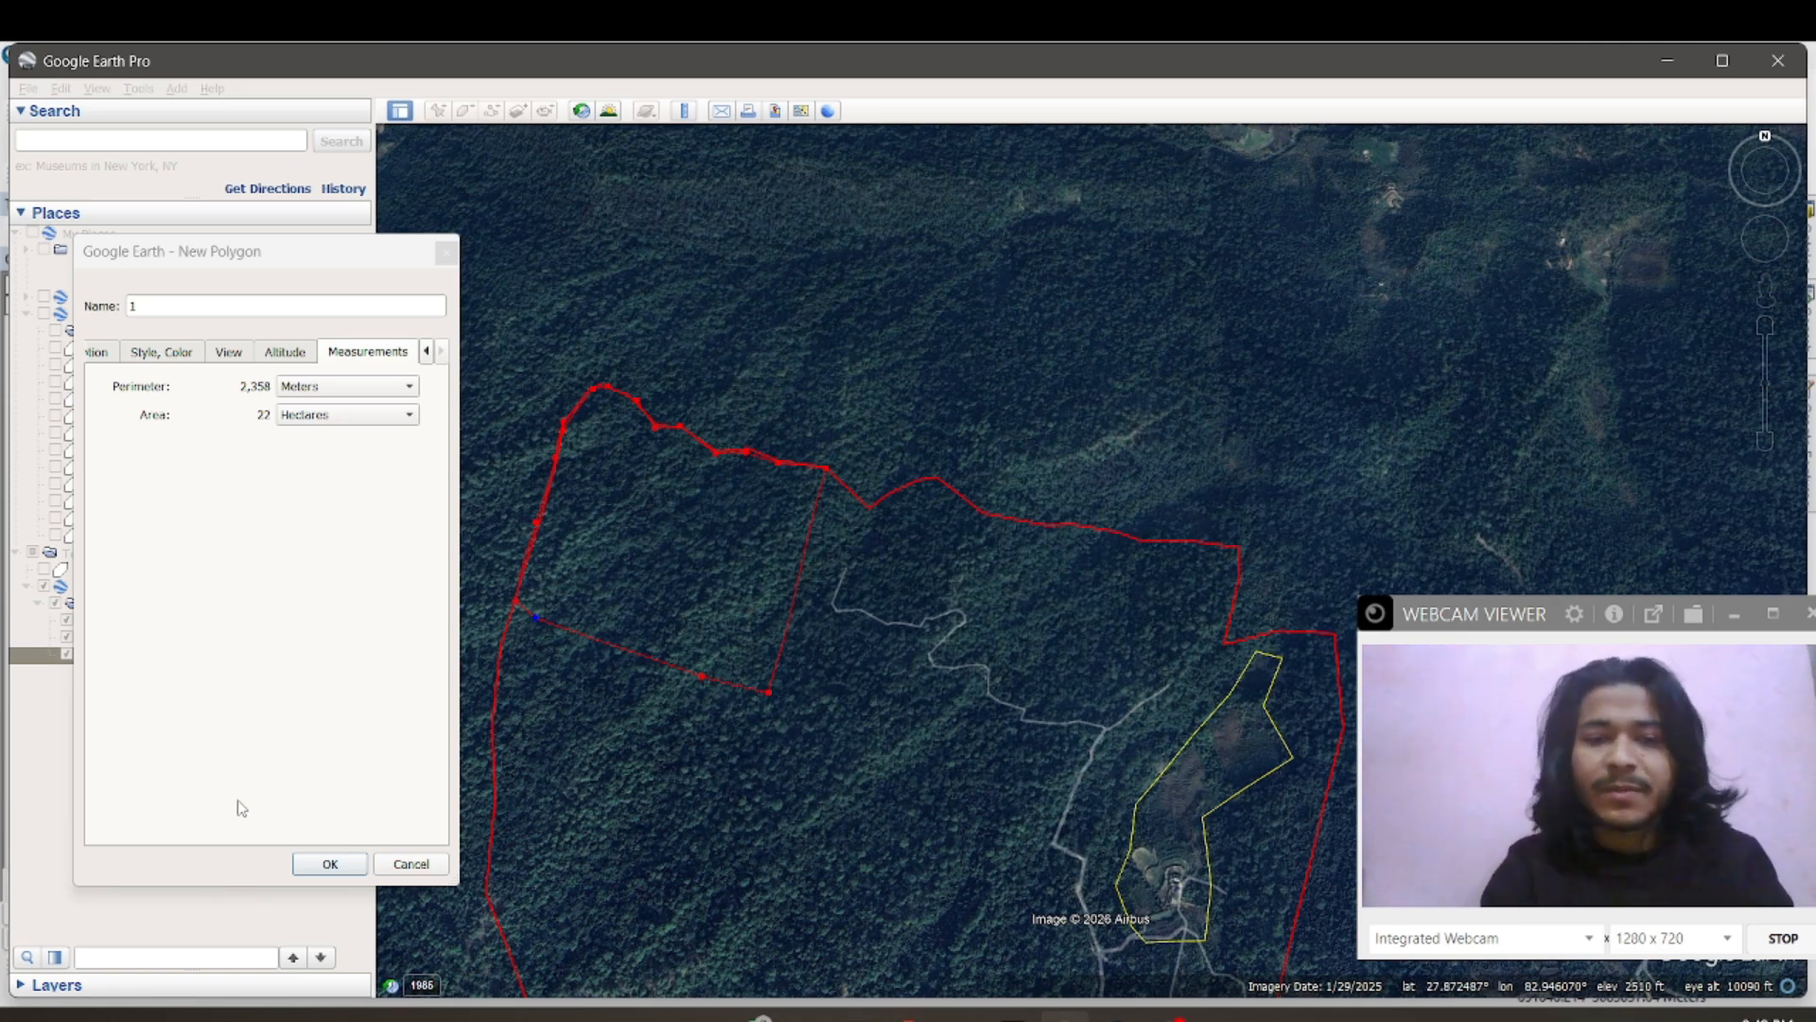
left_click(331, 864)
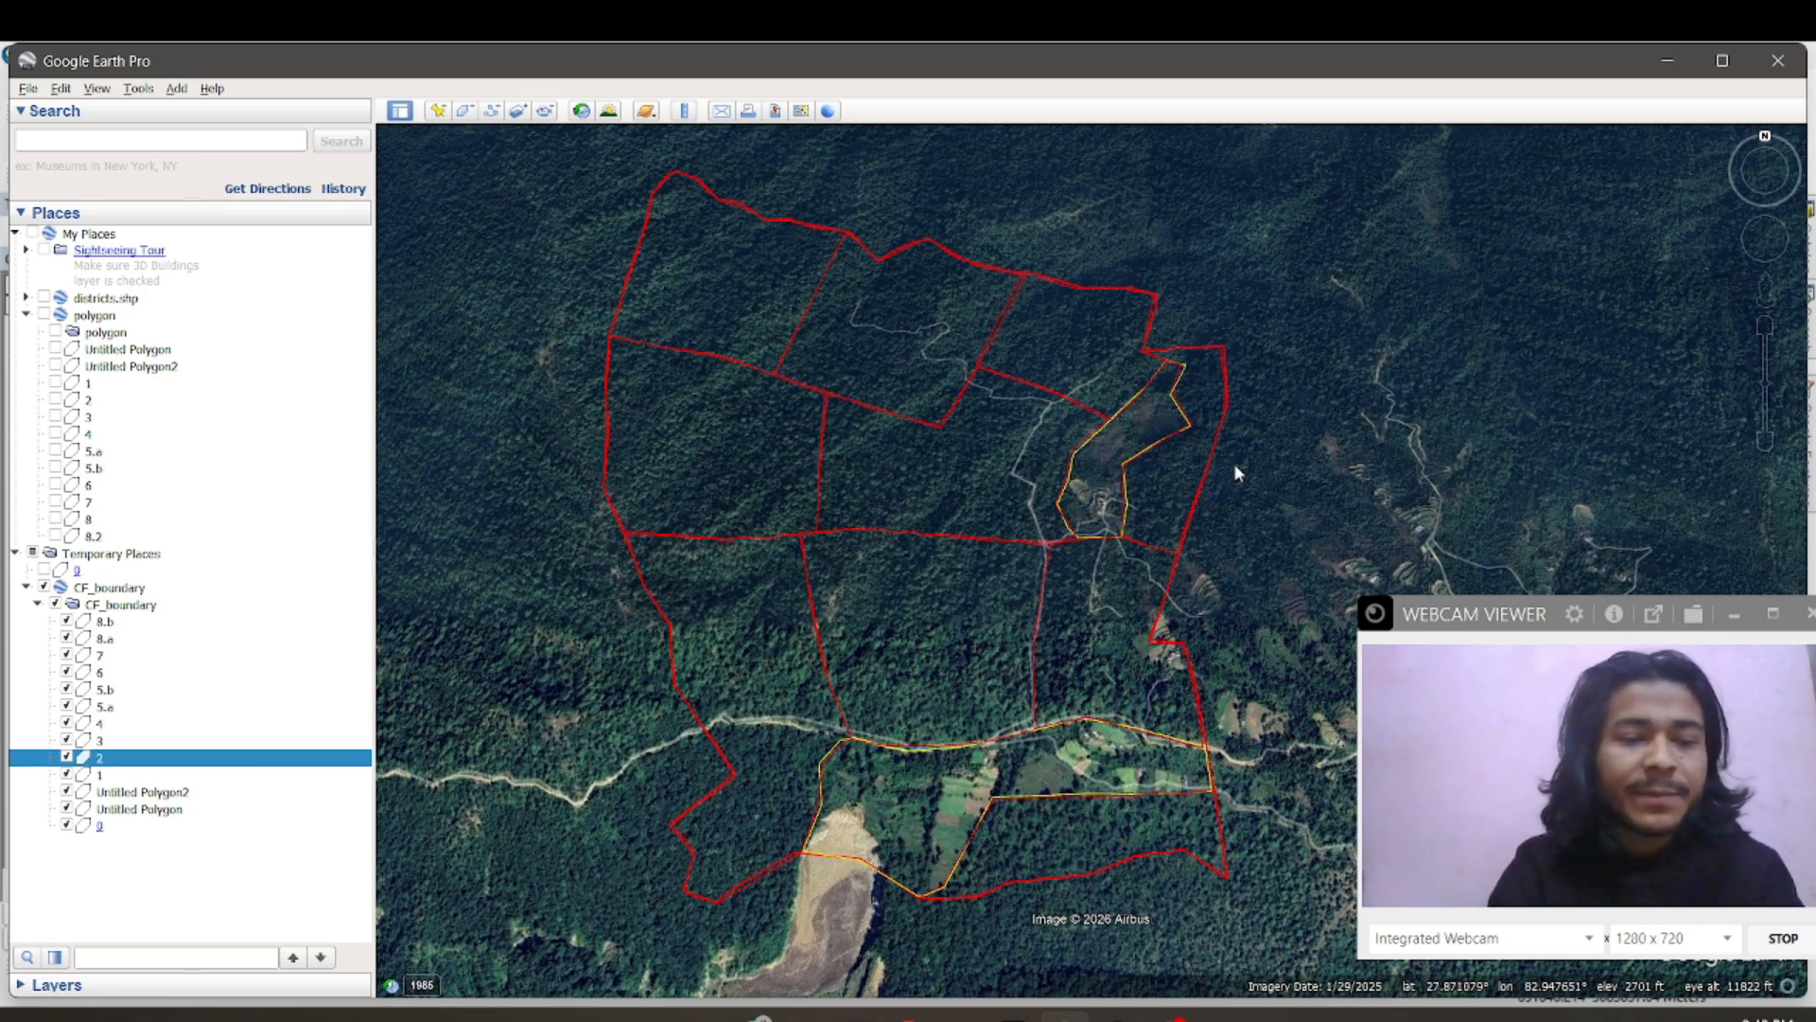
Step: Hide polygons 5.b and 5.a in the CF_boundary folder to identify the areas they cover, and show them again
left_click(101, 692)
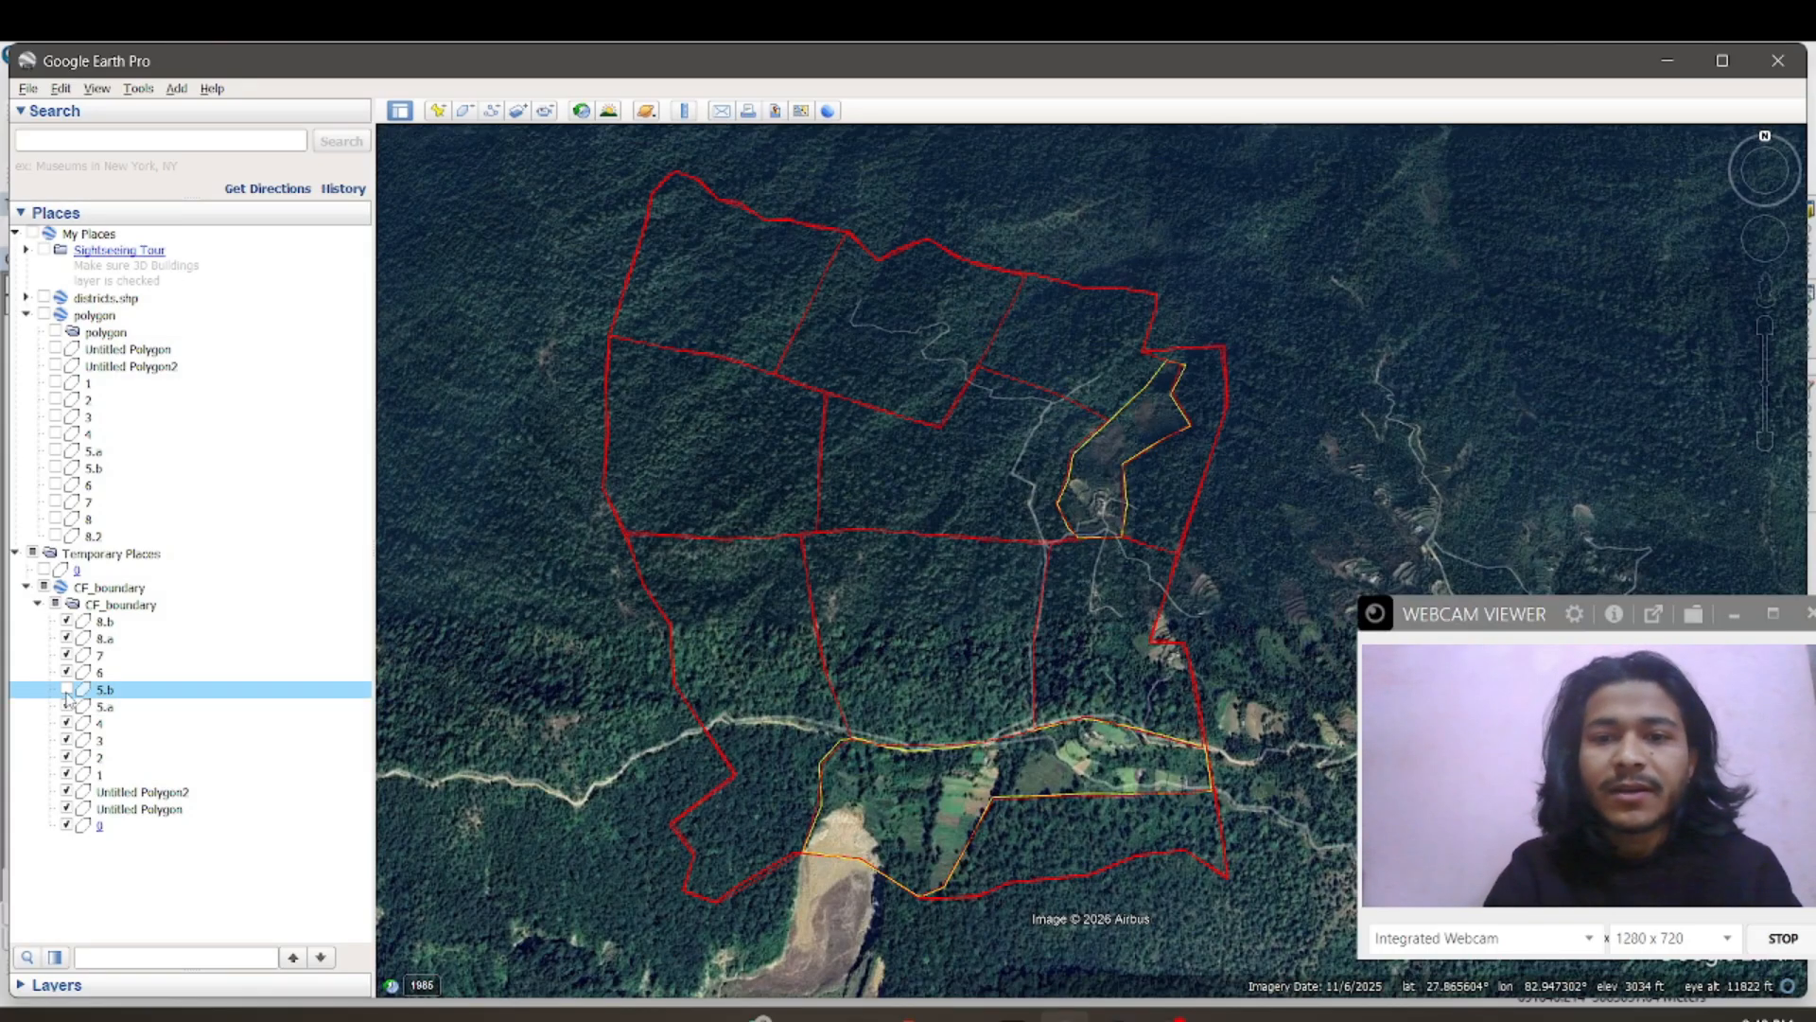
left_click(66, 708)
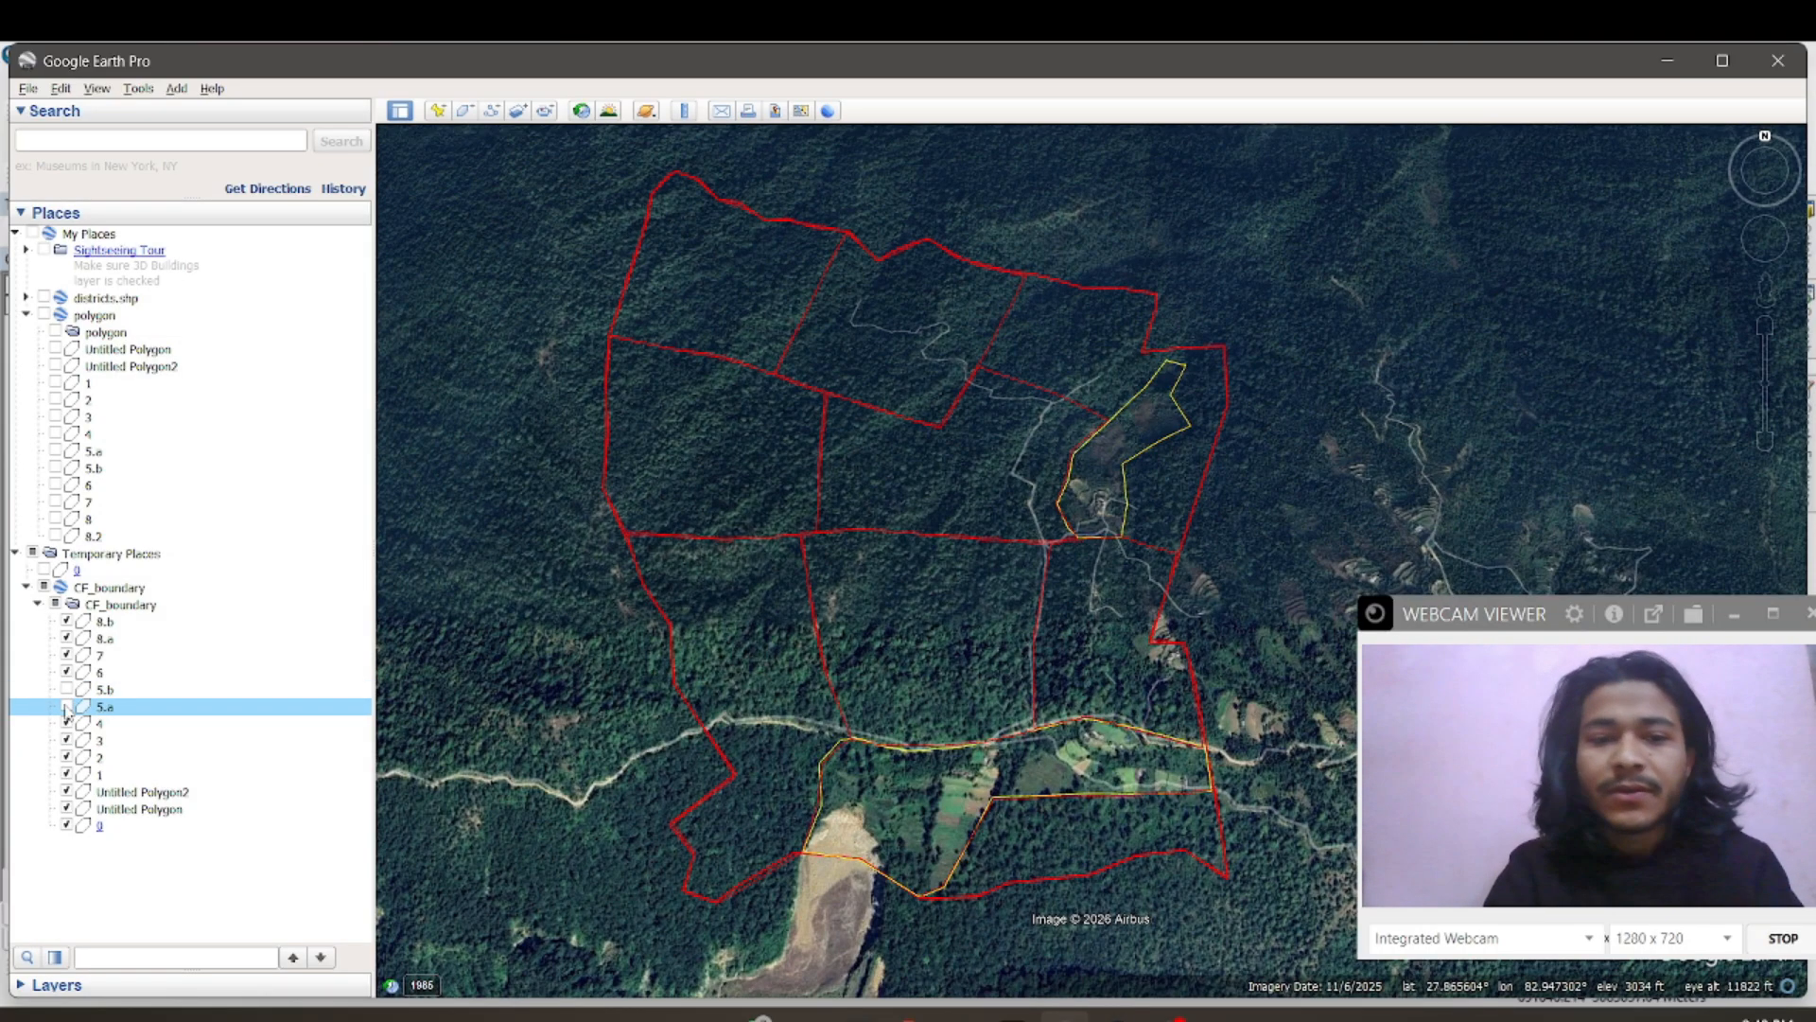
left_click(66, 689)
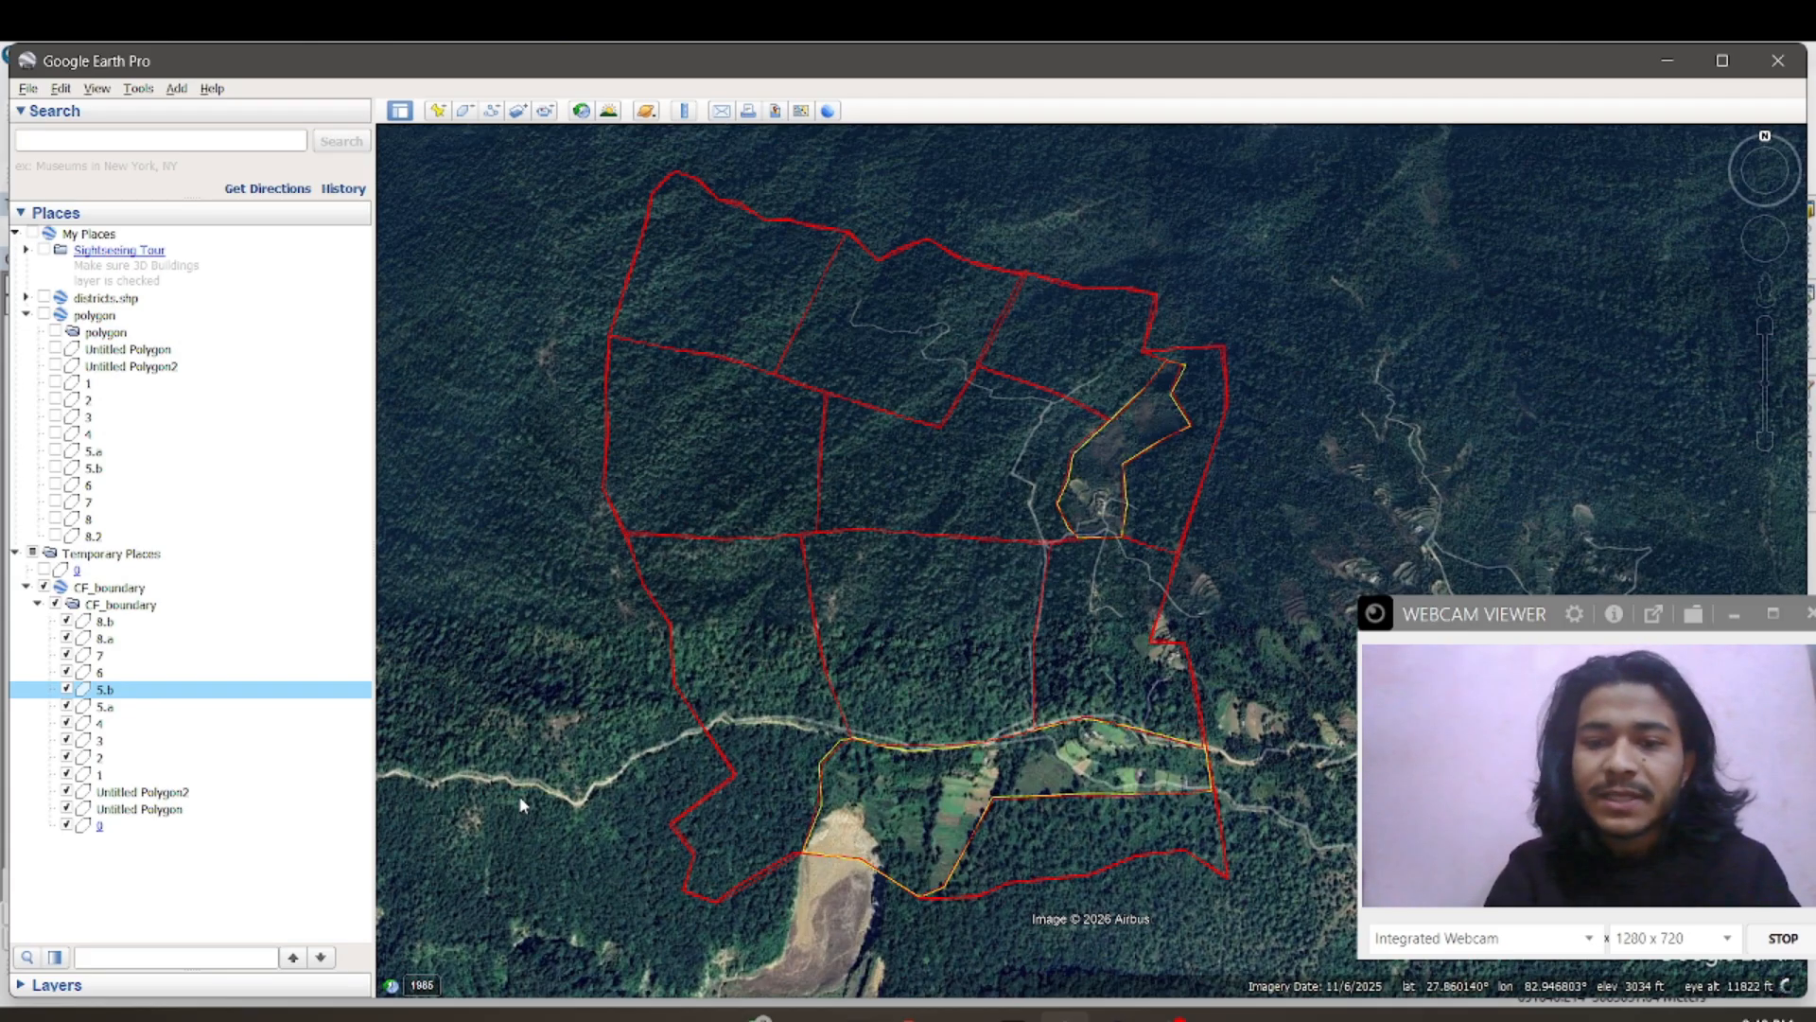
Step: Hide polygons 8.a and 8.b in the CF_boundary folder to identify the areas they cover, and show them again
left_click(63, 625)
left_click(67, 637)
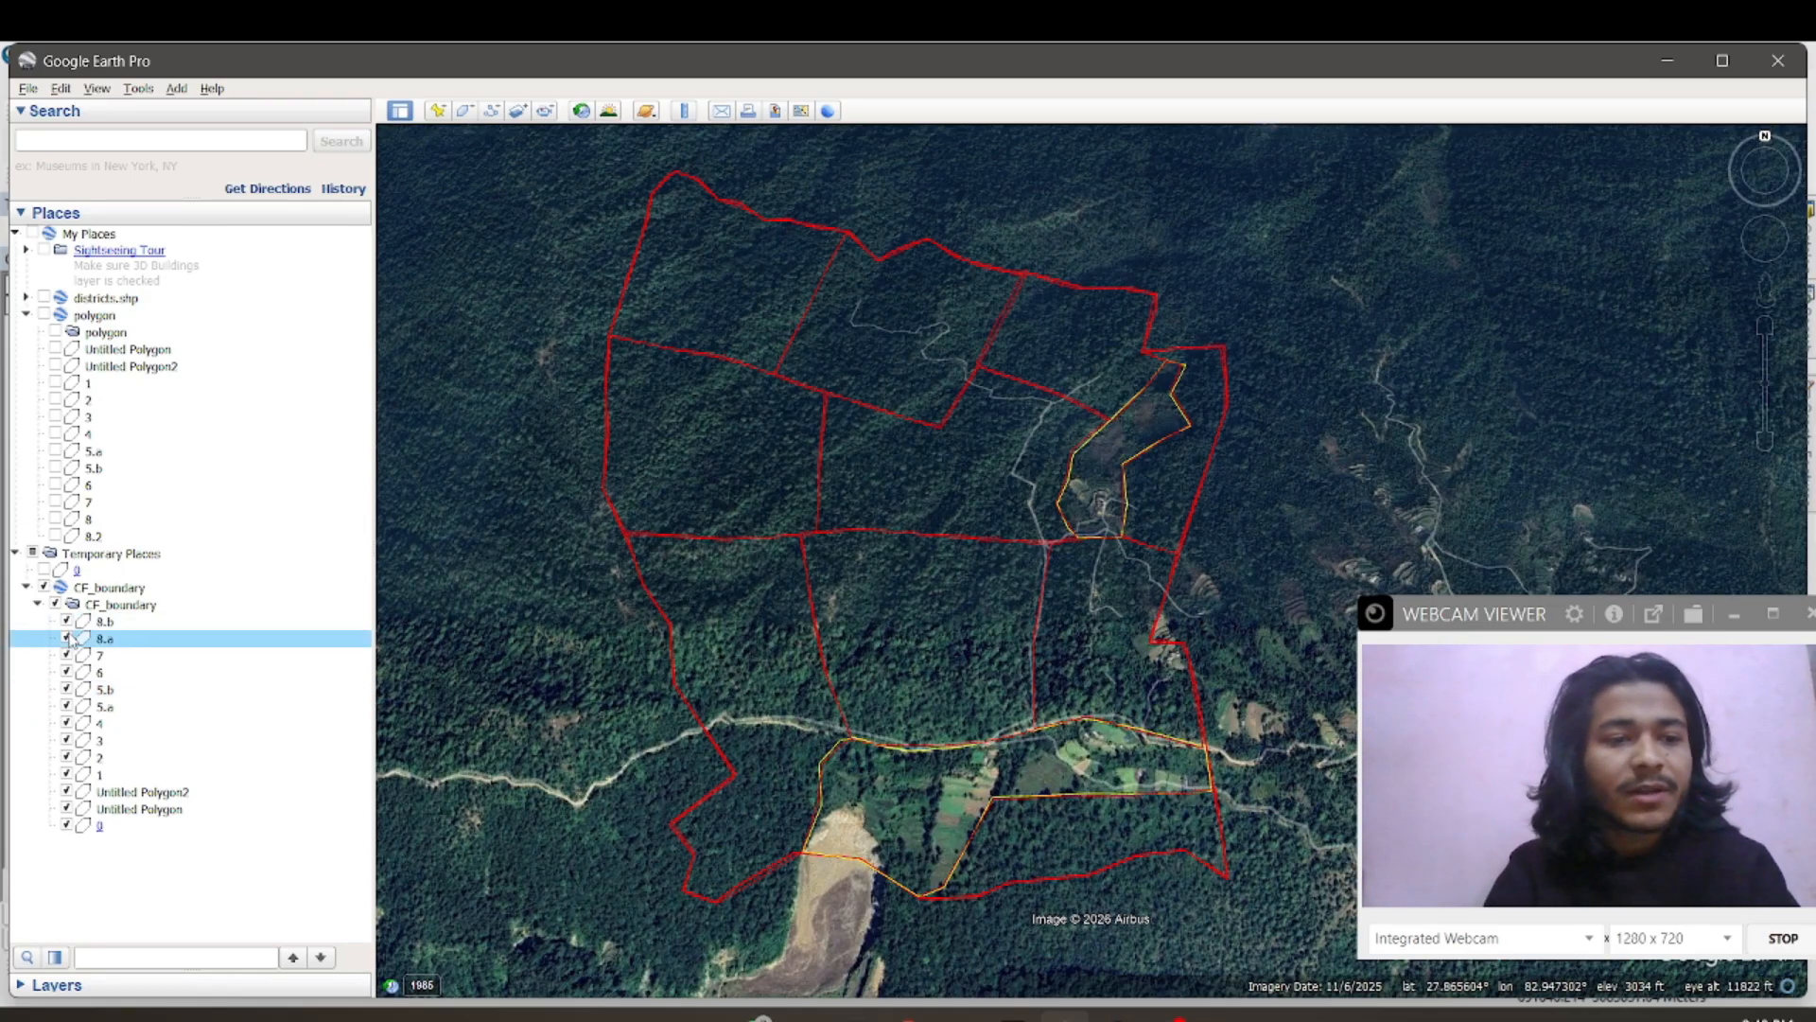
left_click(67, 623)
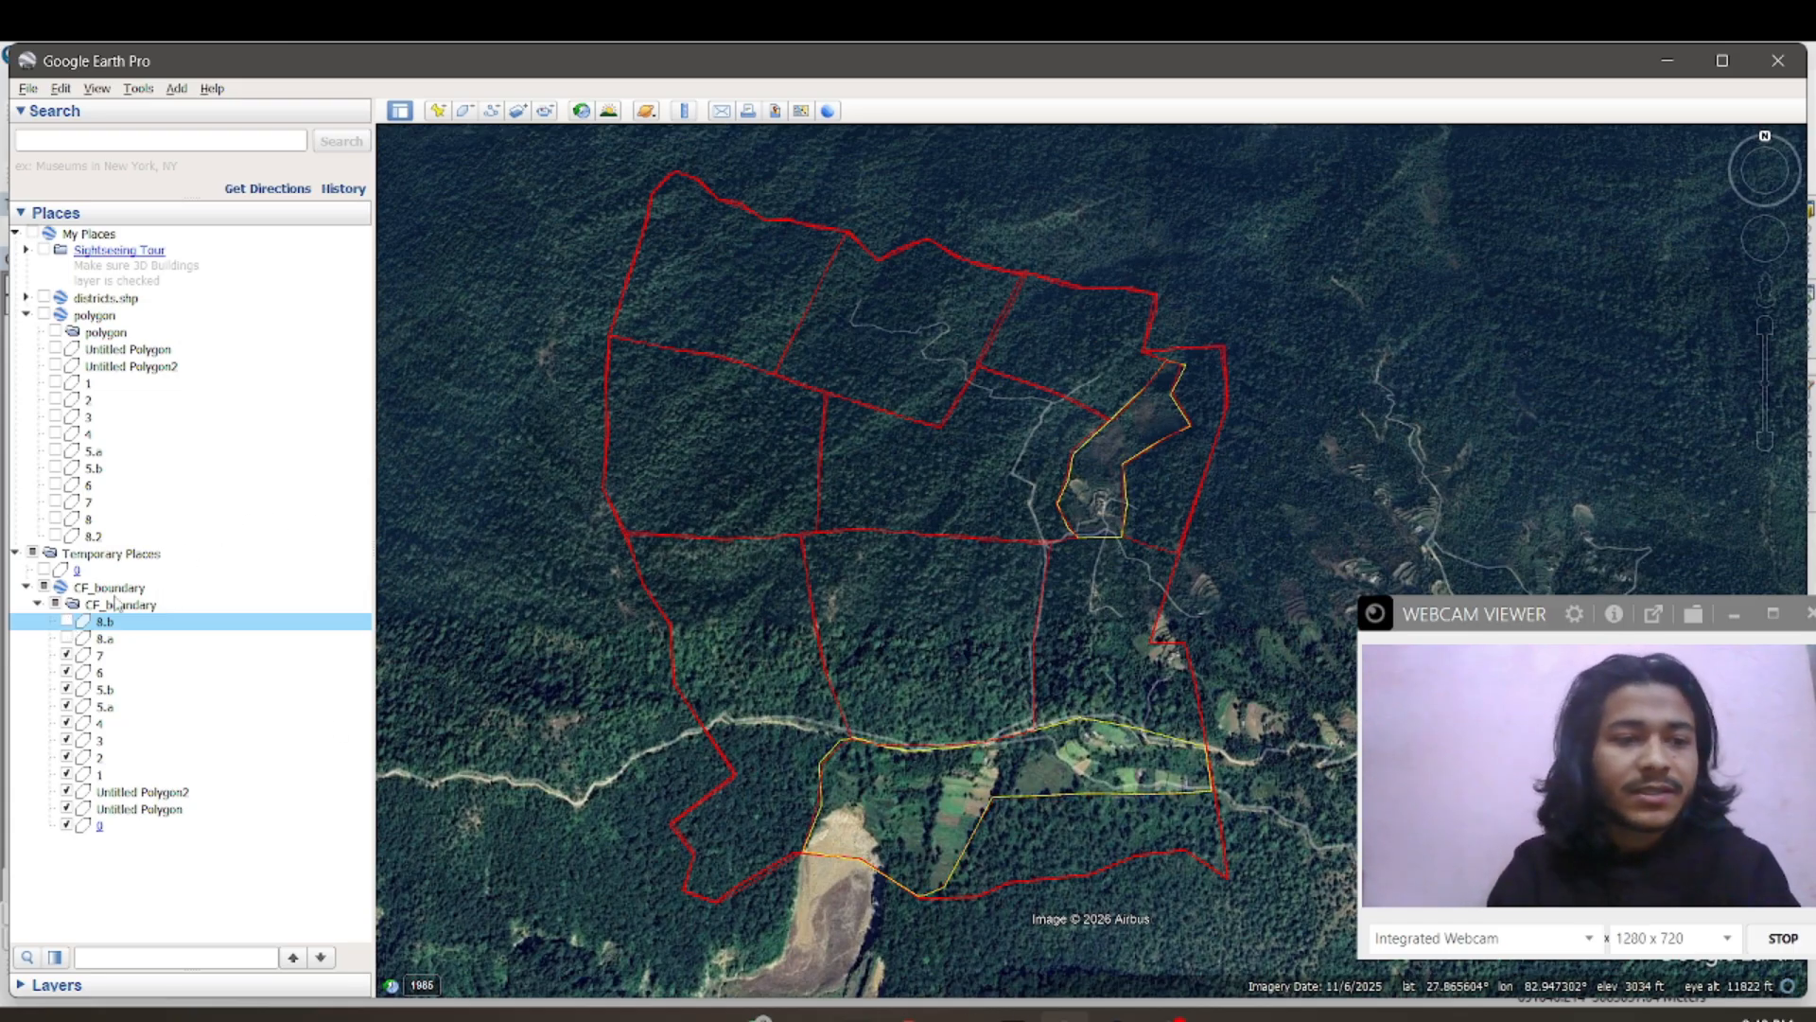
left_click(67, 624)
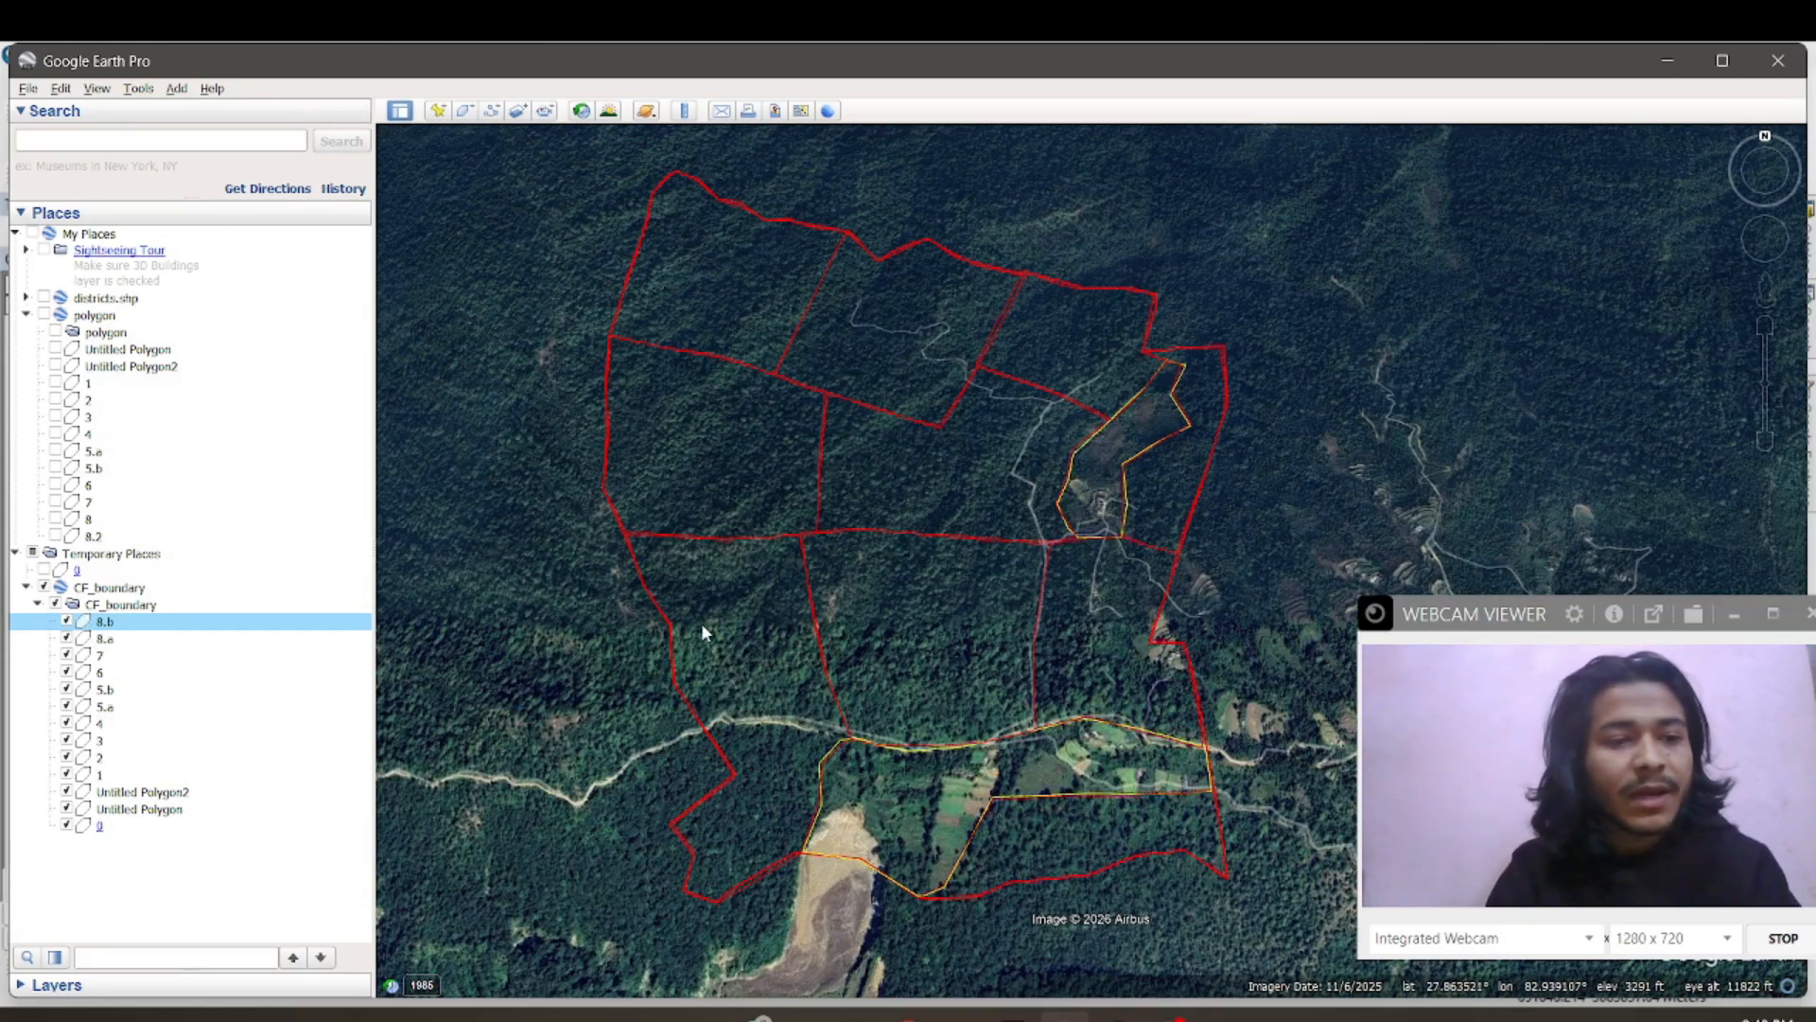
Step: Switch the outer boundary polygon's visibility off and on to compare it with the edges of the subdivisions
left_click_drag(678, 605, 657, 602)
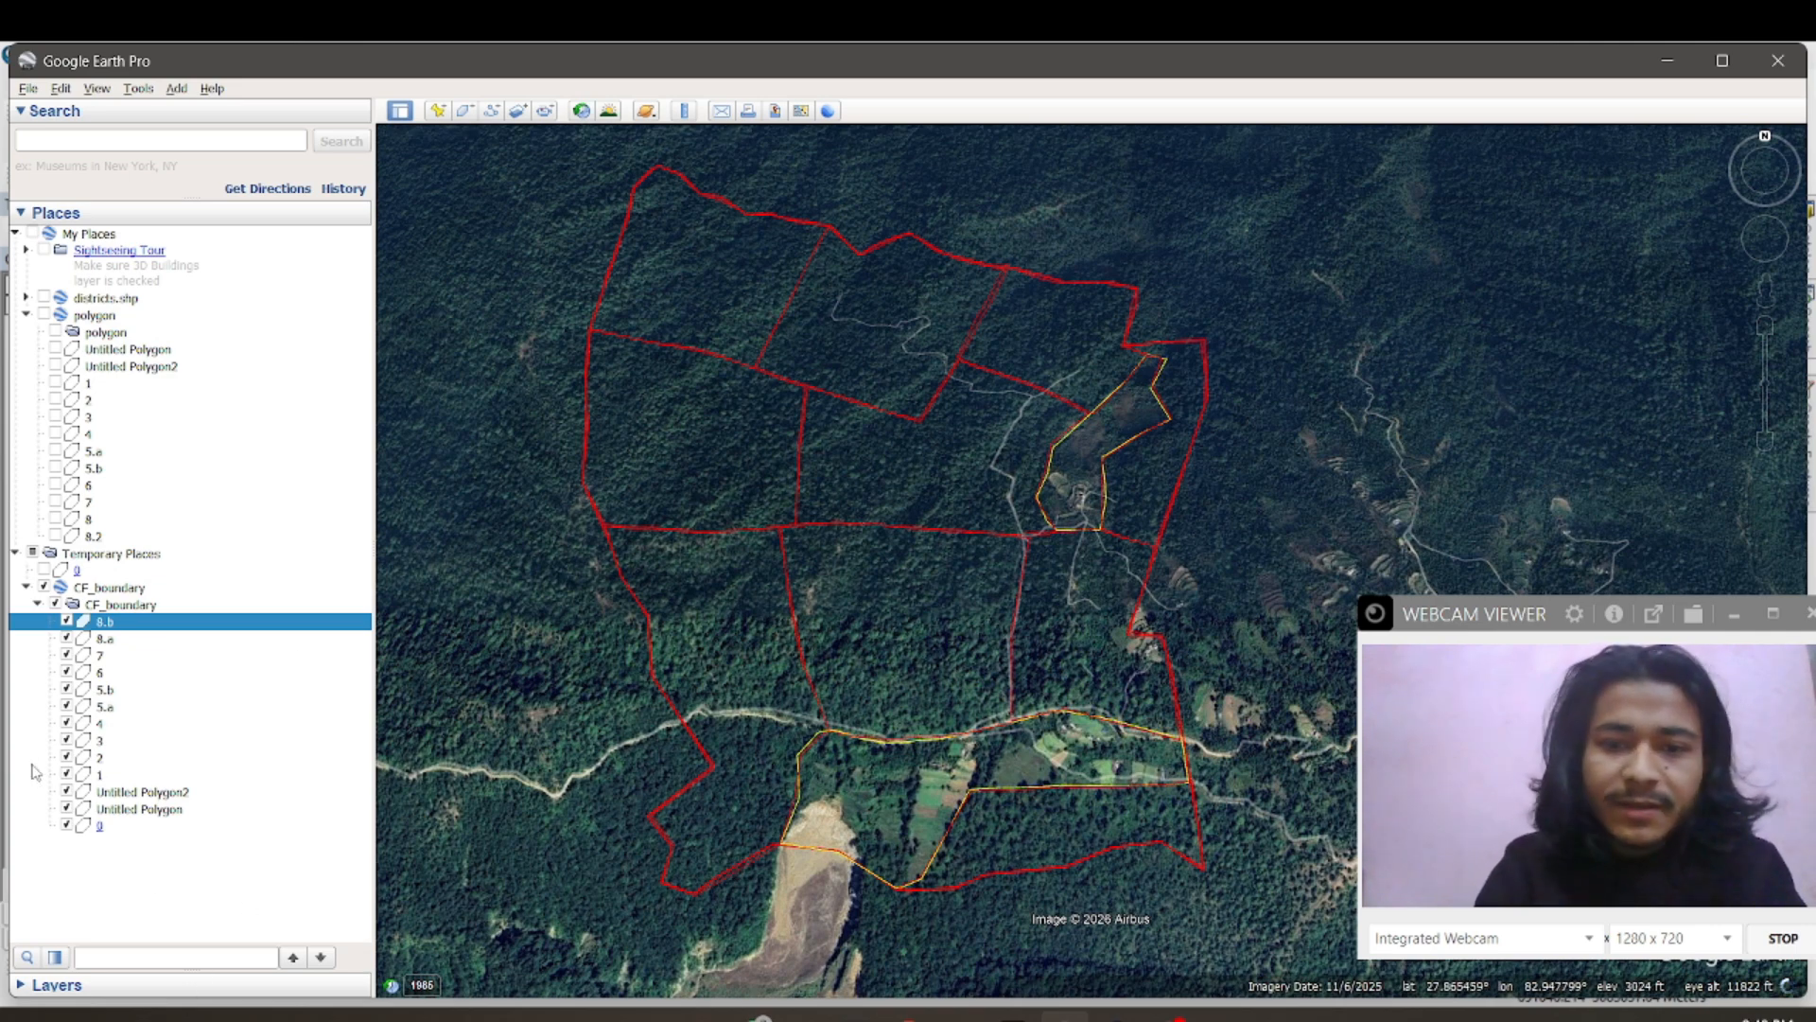
left_click(67, 826)
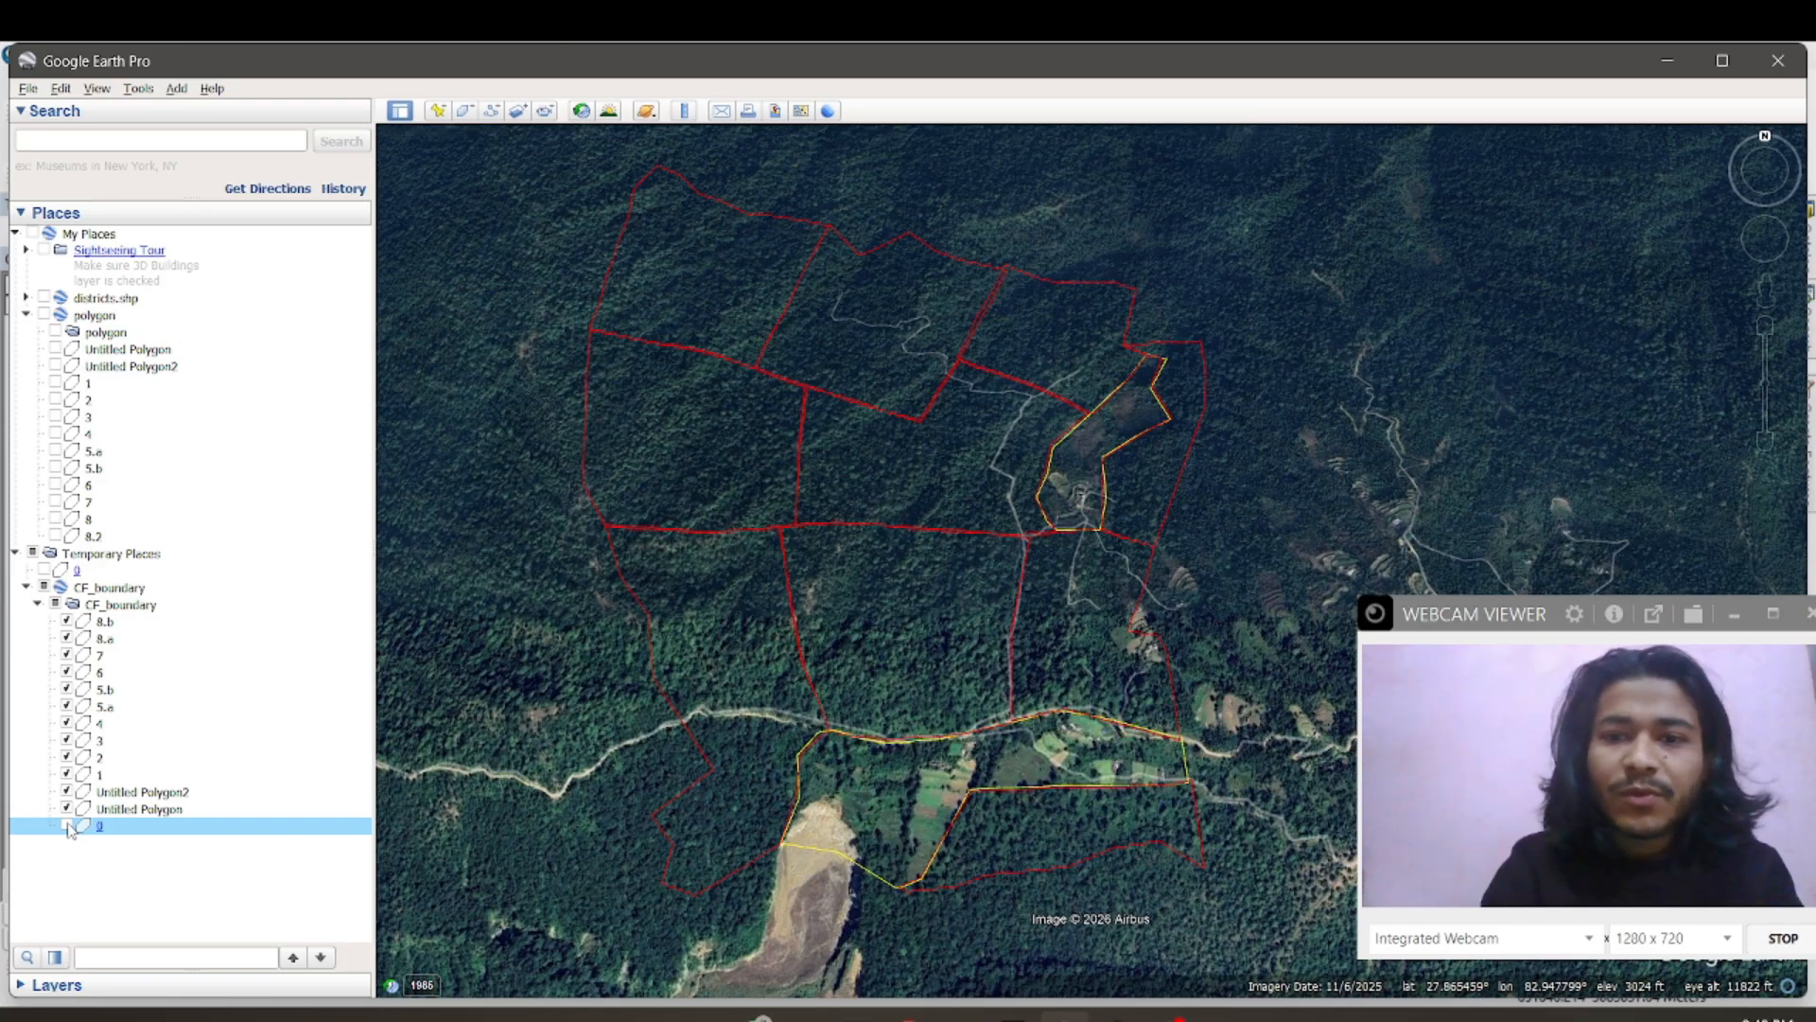
left_click(67, 825)
left_click(68, 826)
left_click(67, 825)
Step: Set the outer boundary polygon's line color to blue (#0000ff) in its properties and save the change
right_click(98, 828)
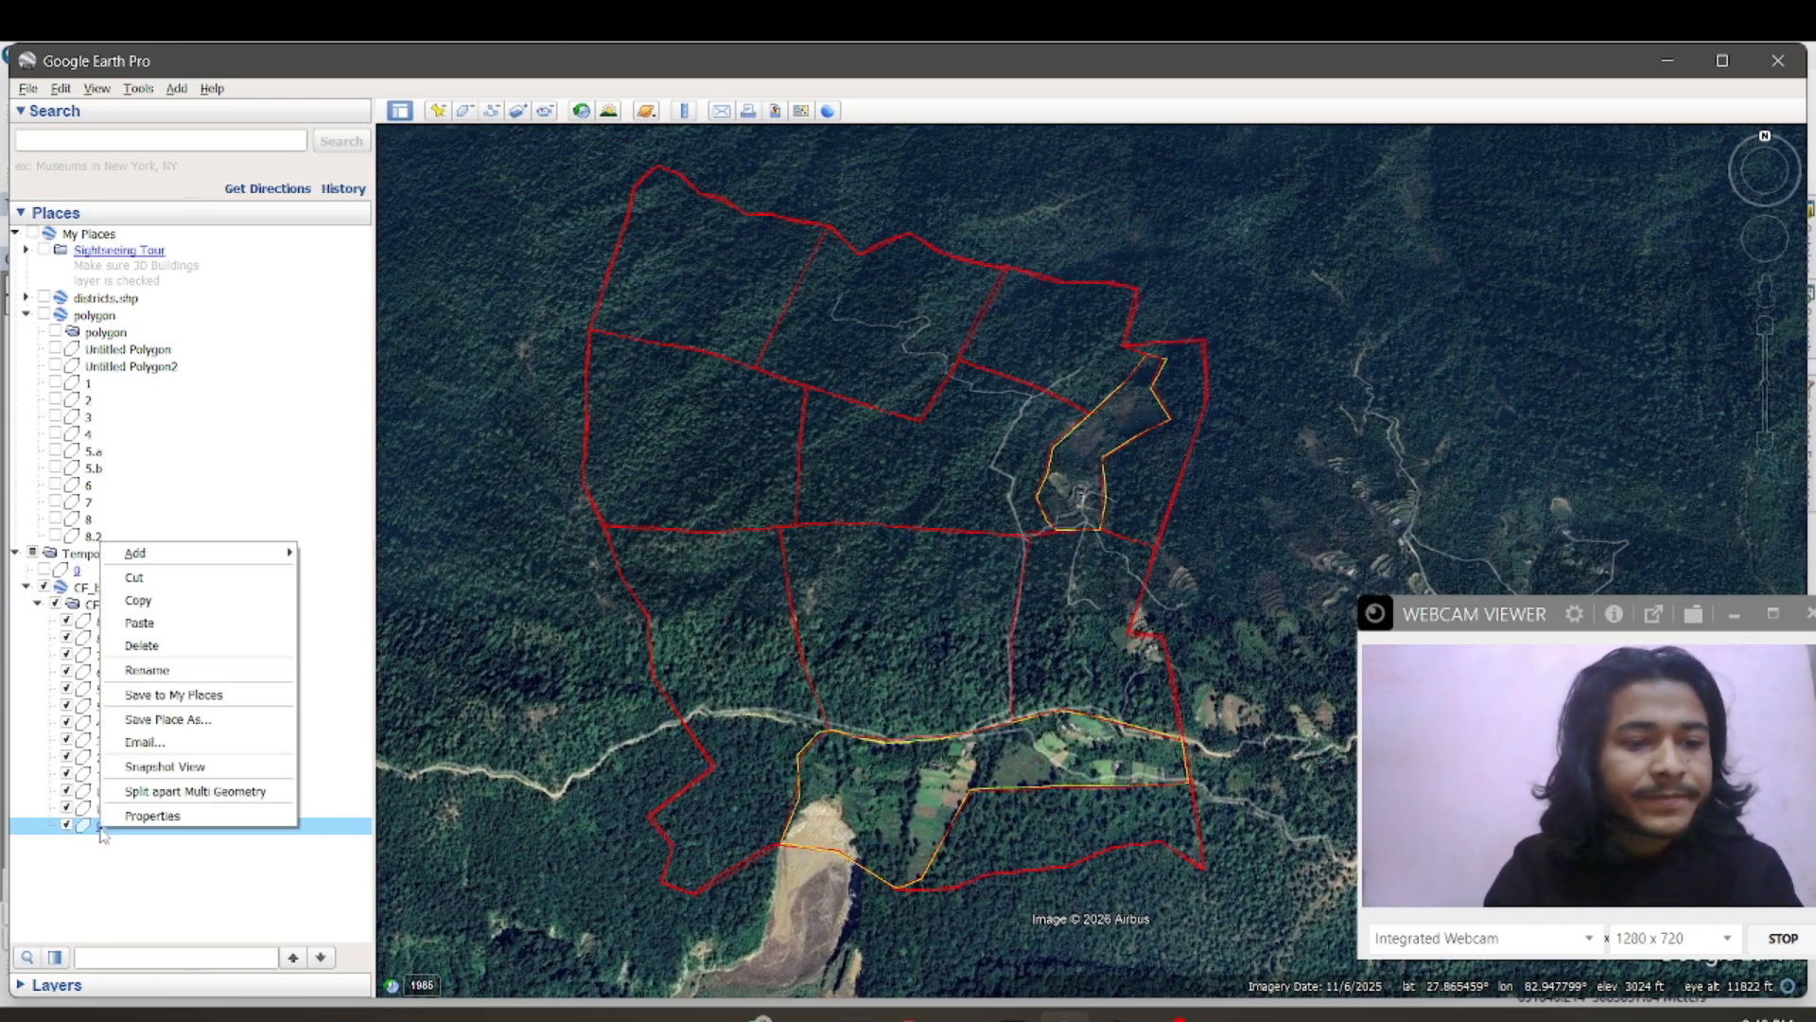
left_click(152, 816)
left_click(431, 397)
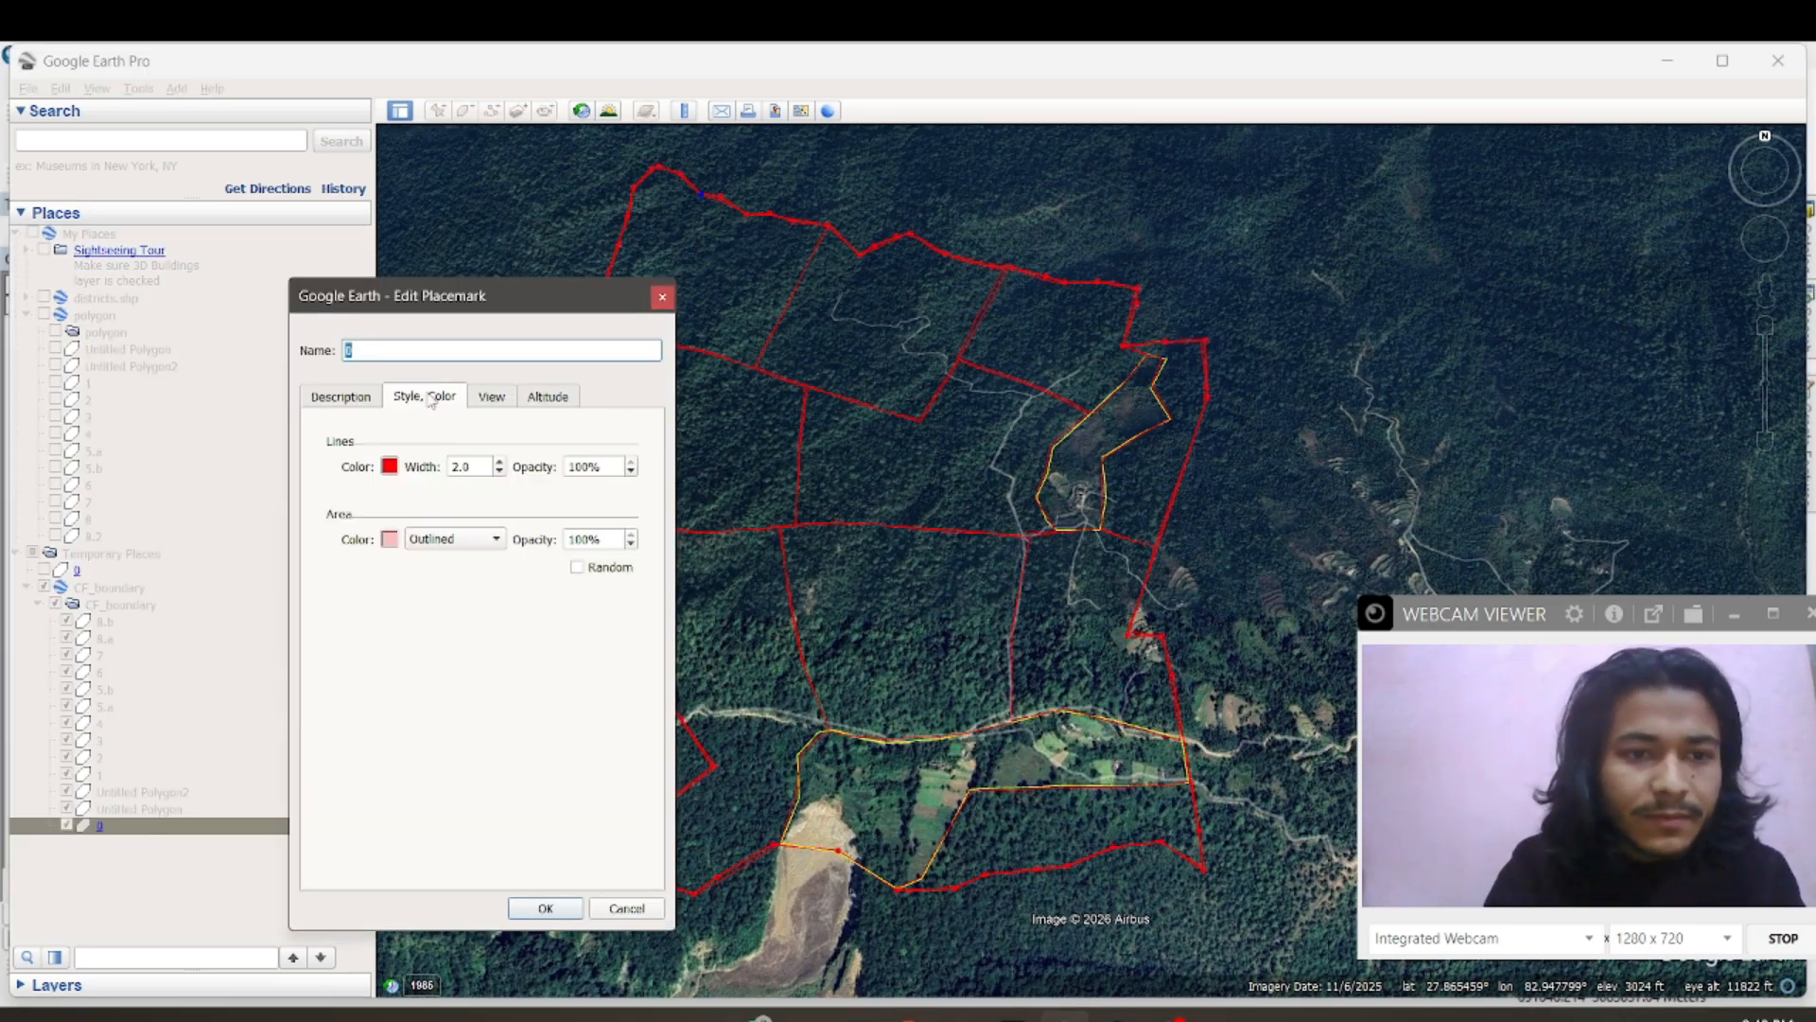
left_click(389, 465)
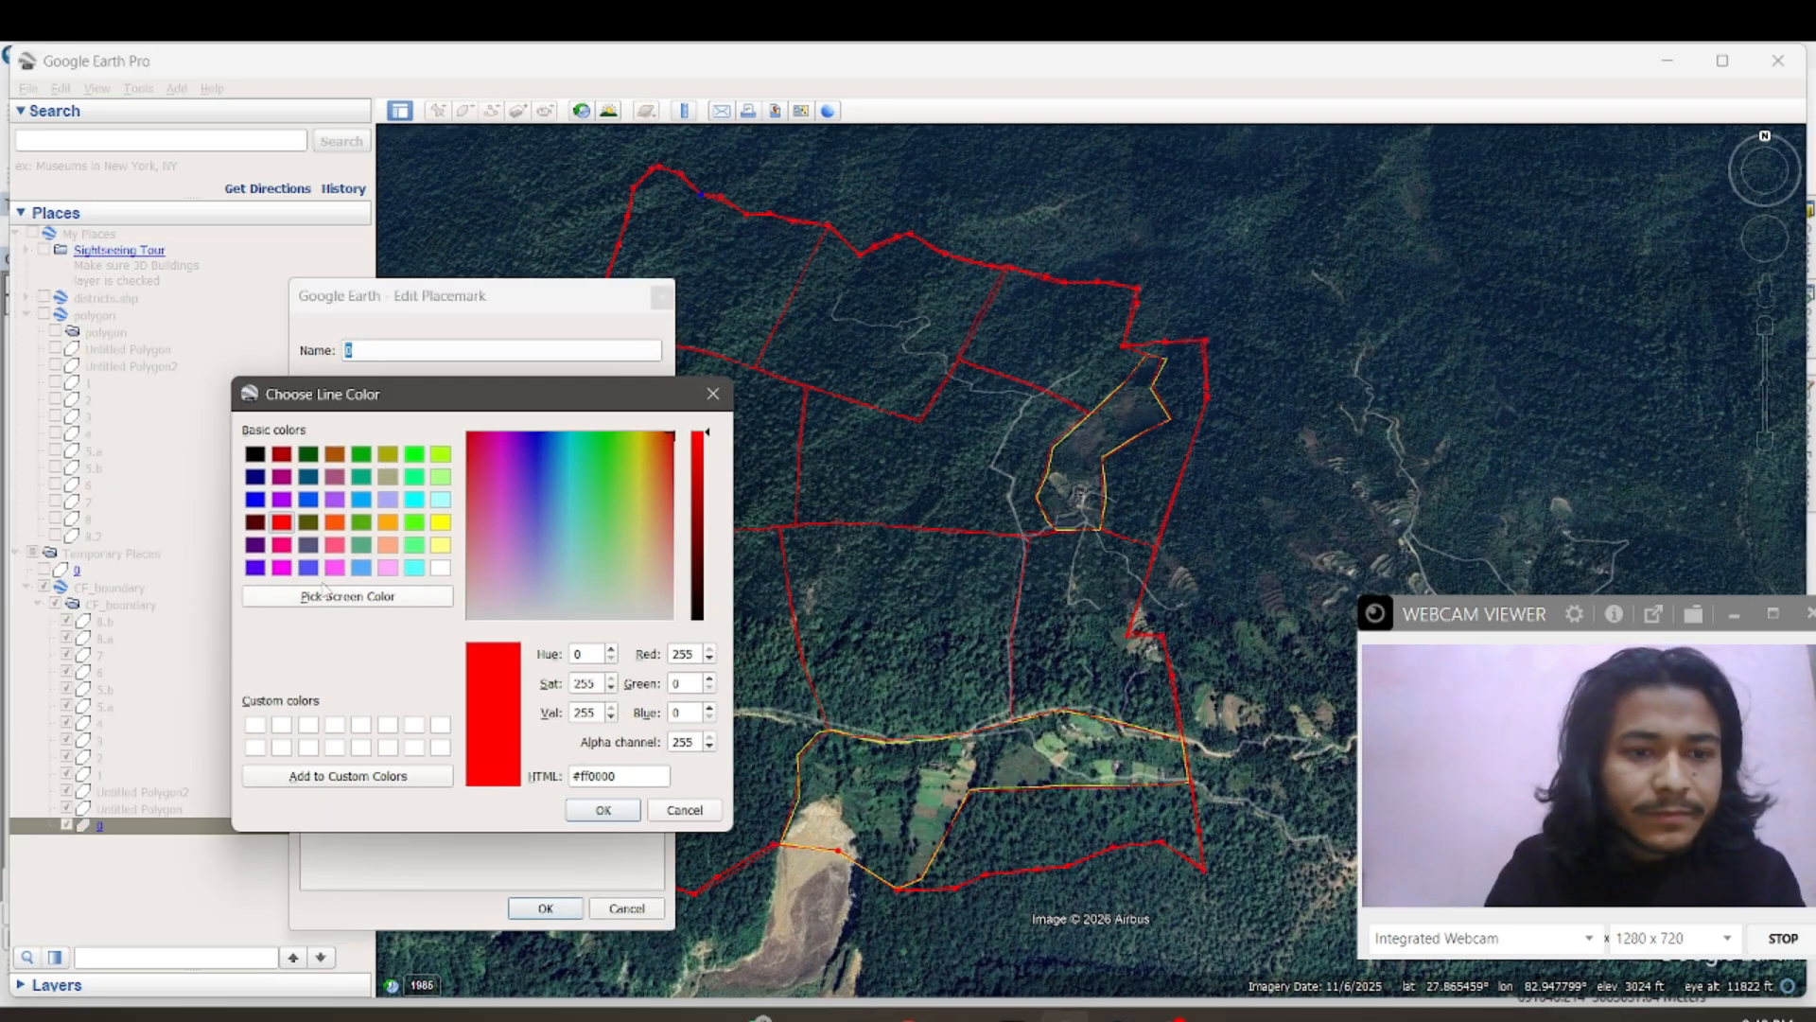
left_click(254, 500)
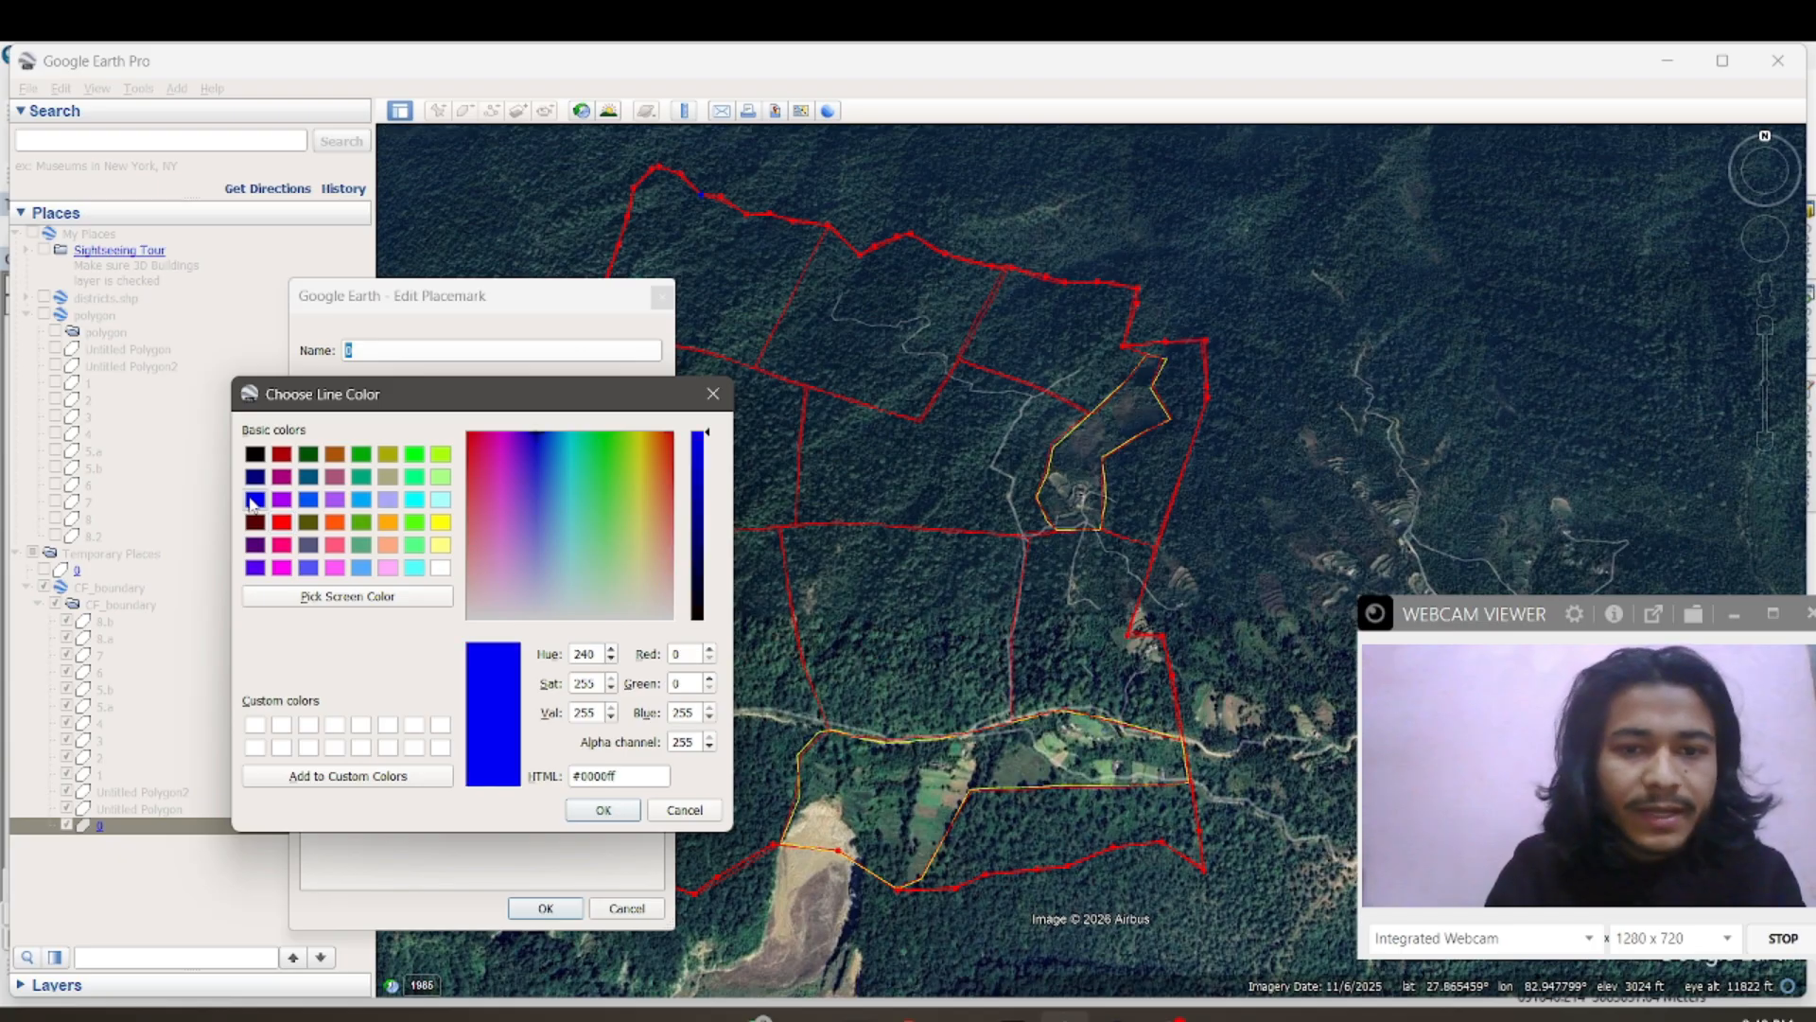
left_click(610, 811)
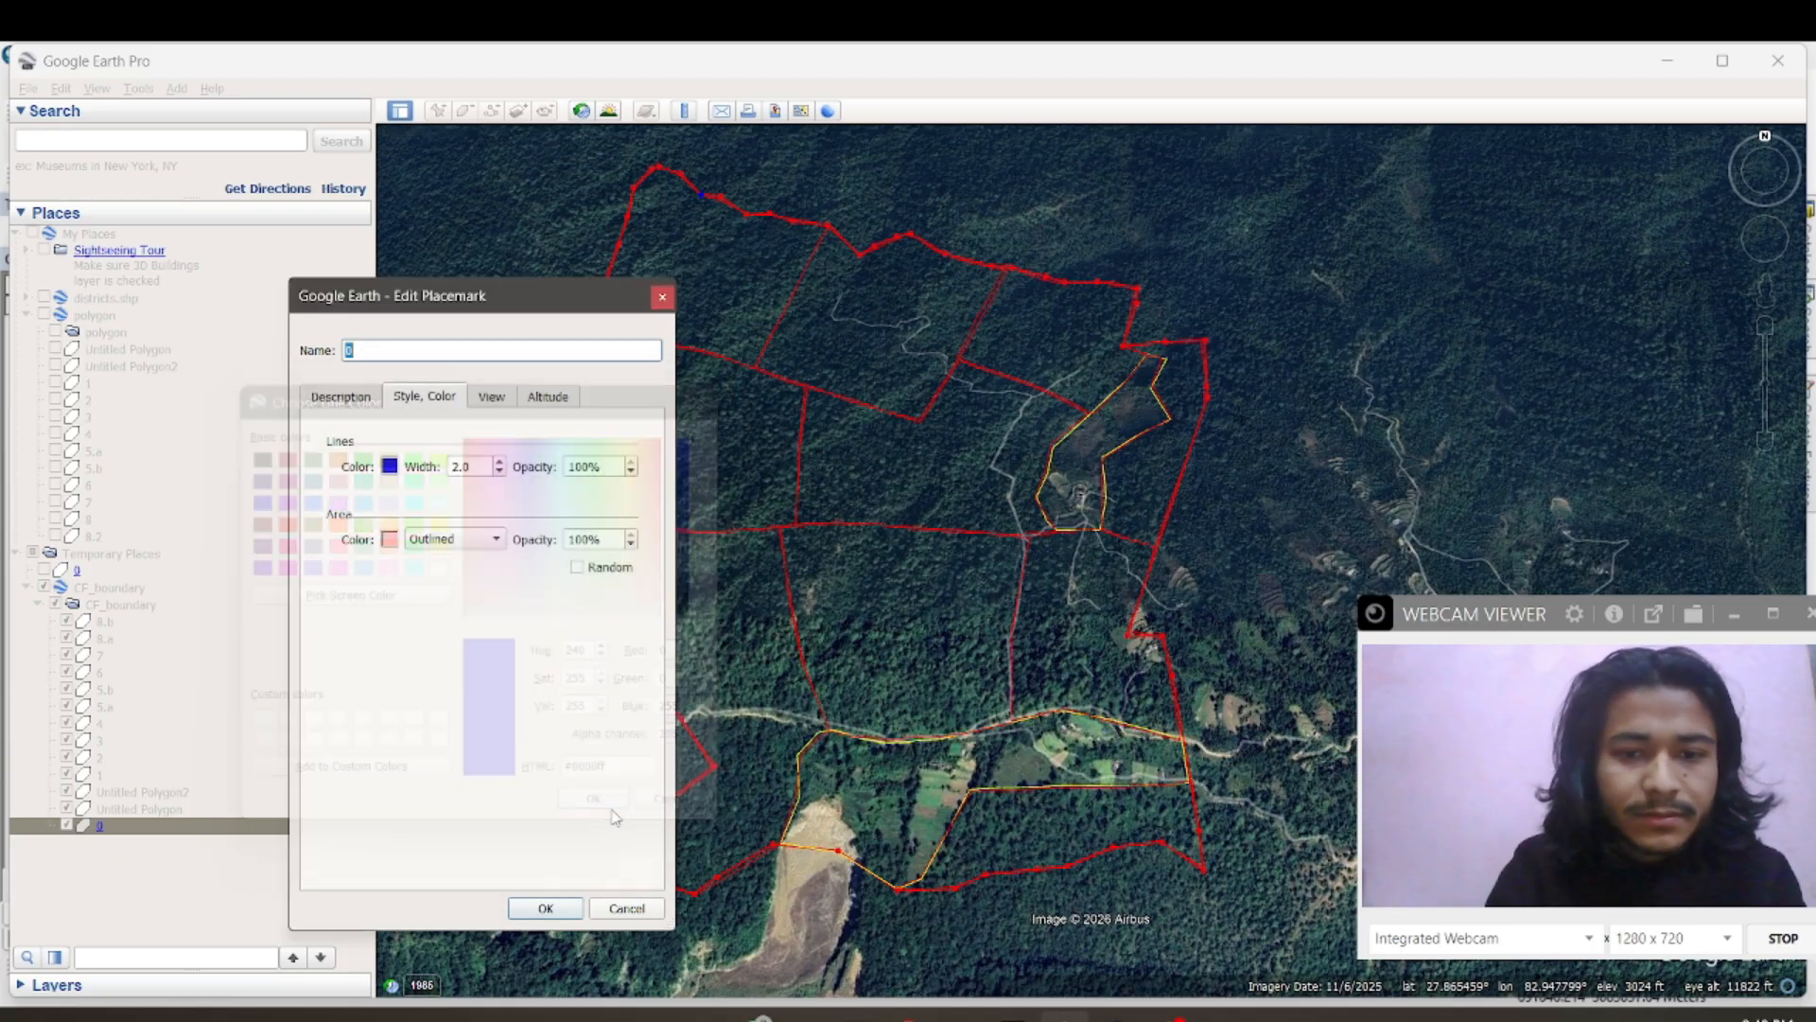
left_click(546, 908)
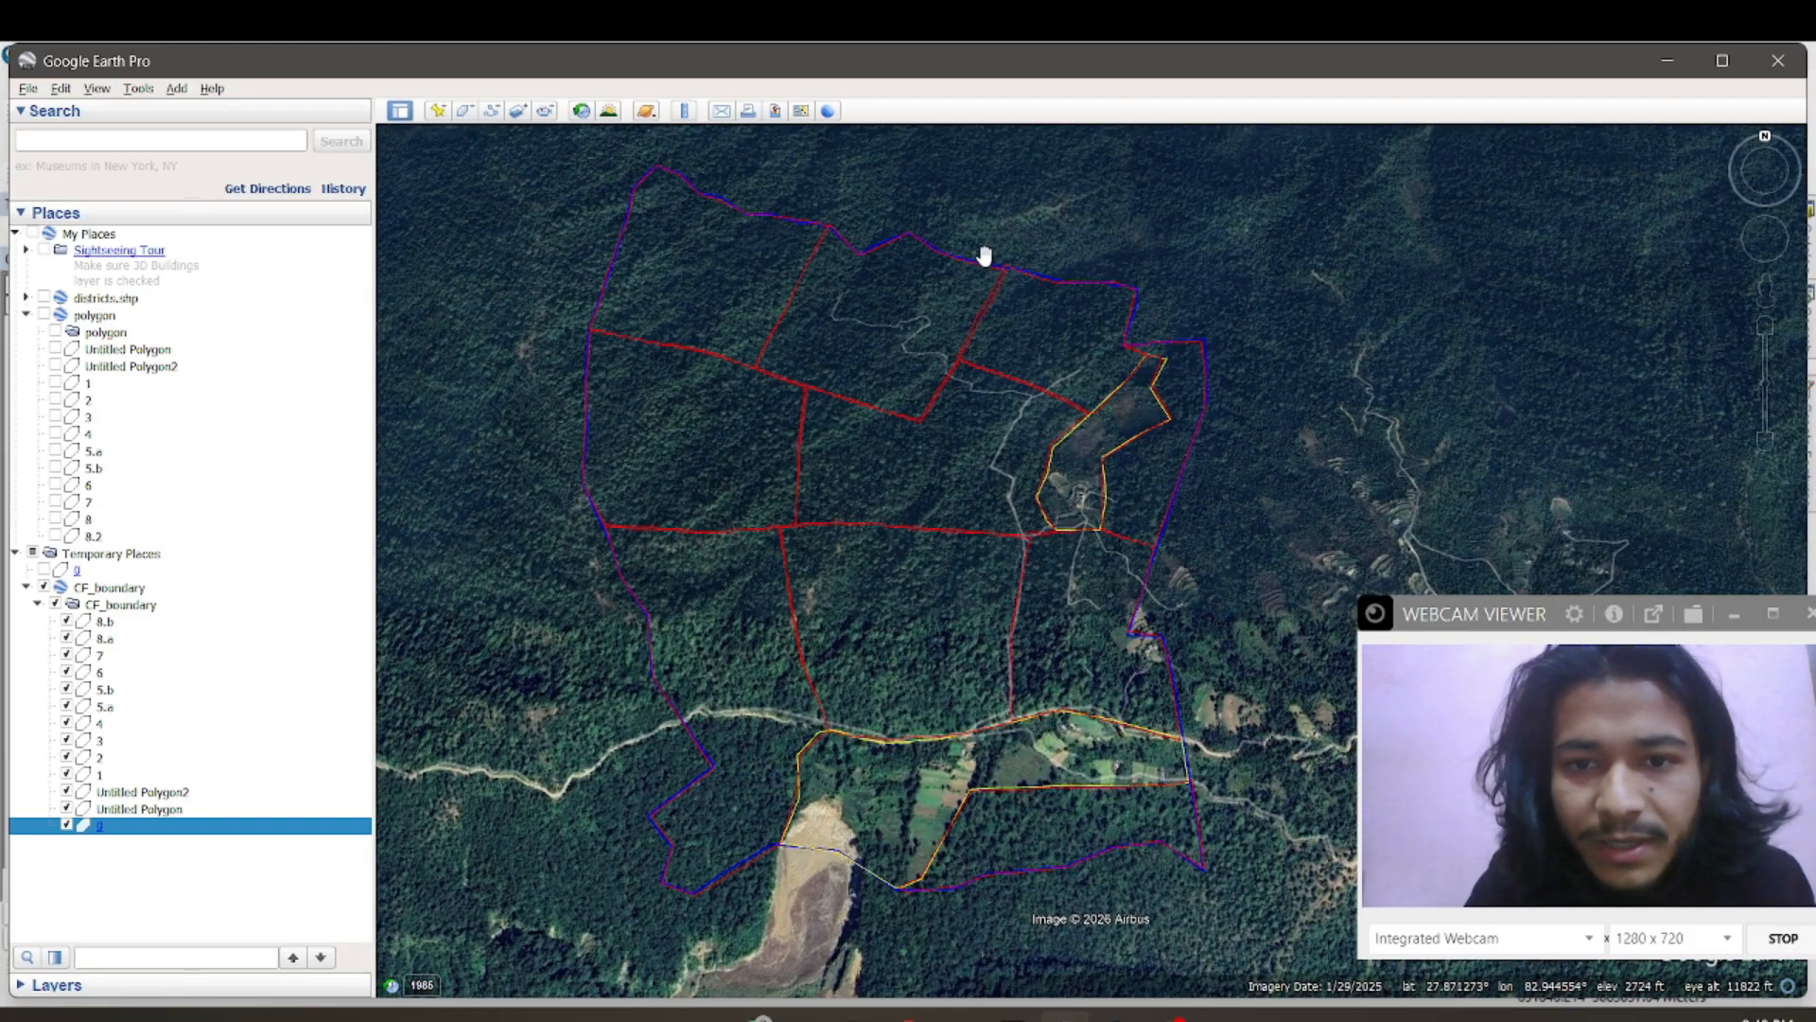
Step: Open polygon 5.b for editing and examine its vertices along the outer boundary and neighbouring polygons, and close its properties
left_click(67, 690)
left_click(67, 690)
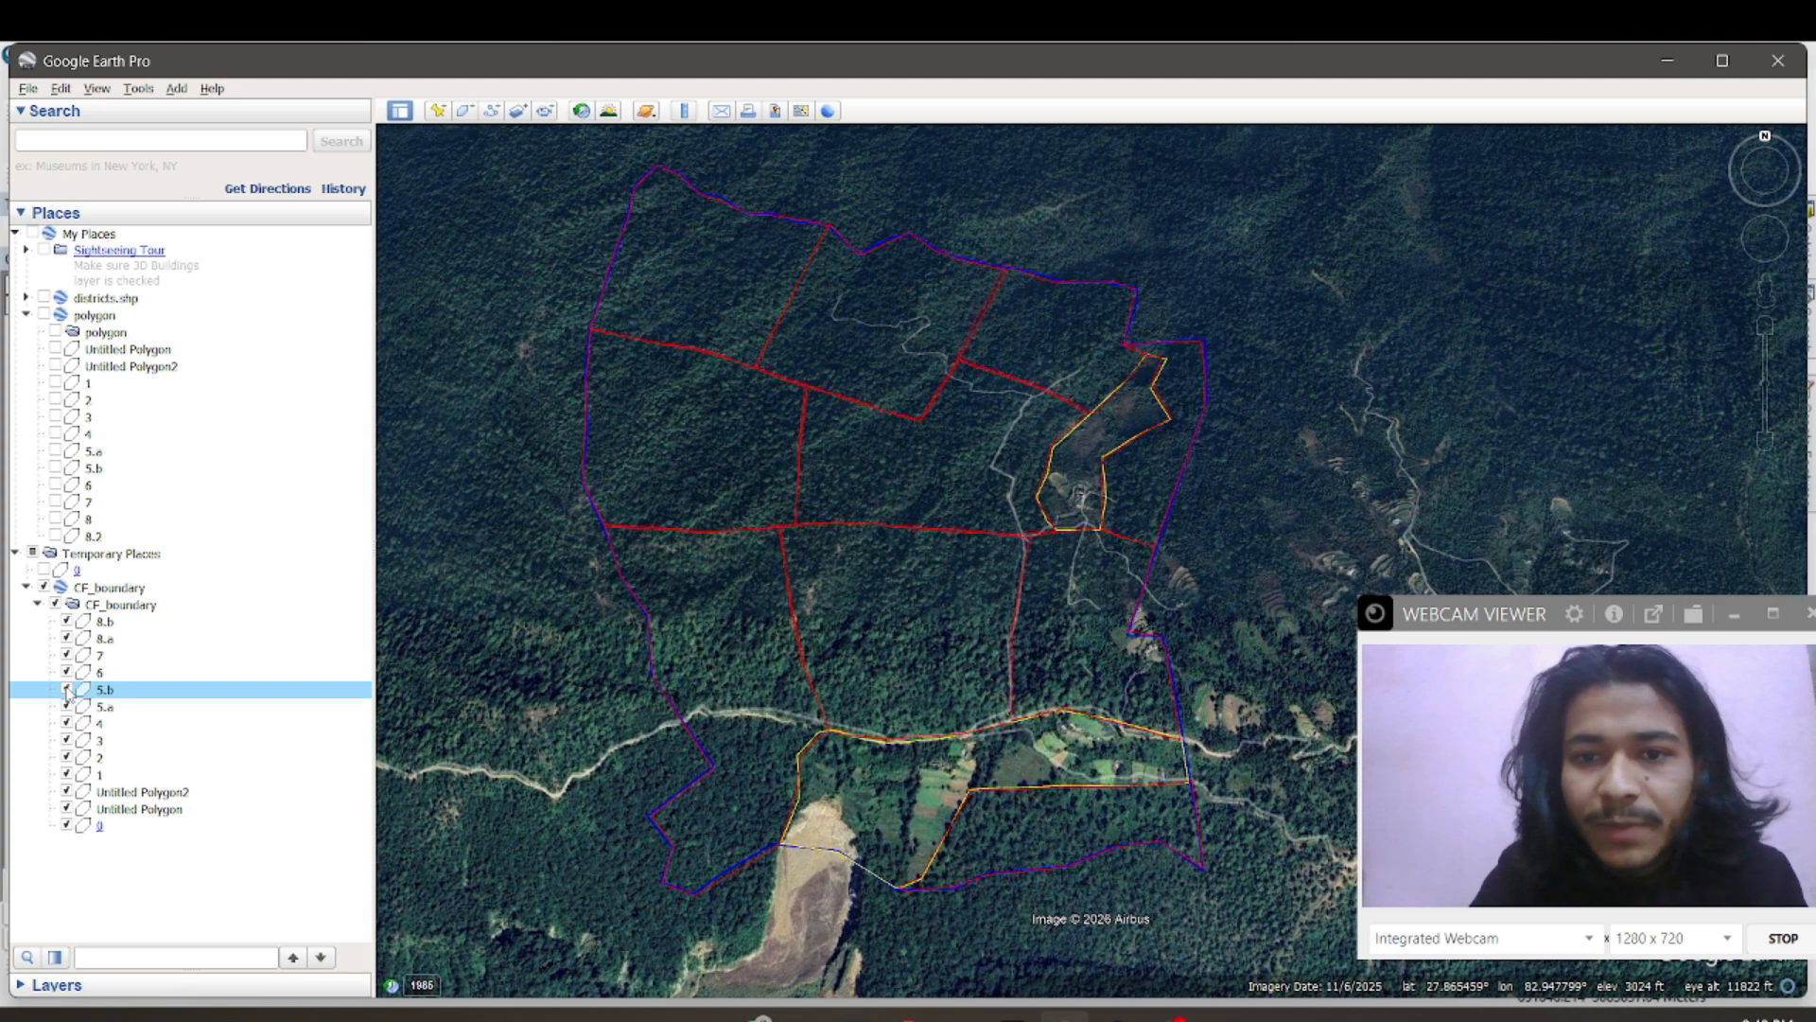
right_click(133, 694)
left_click(180, 945)
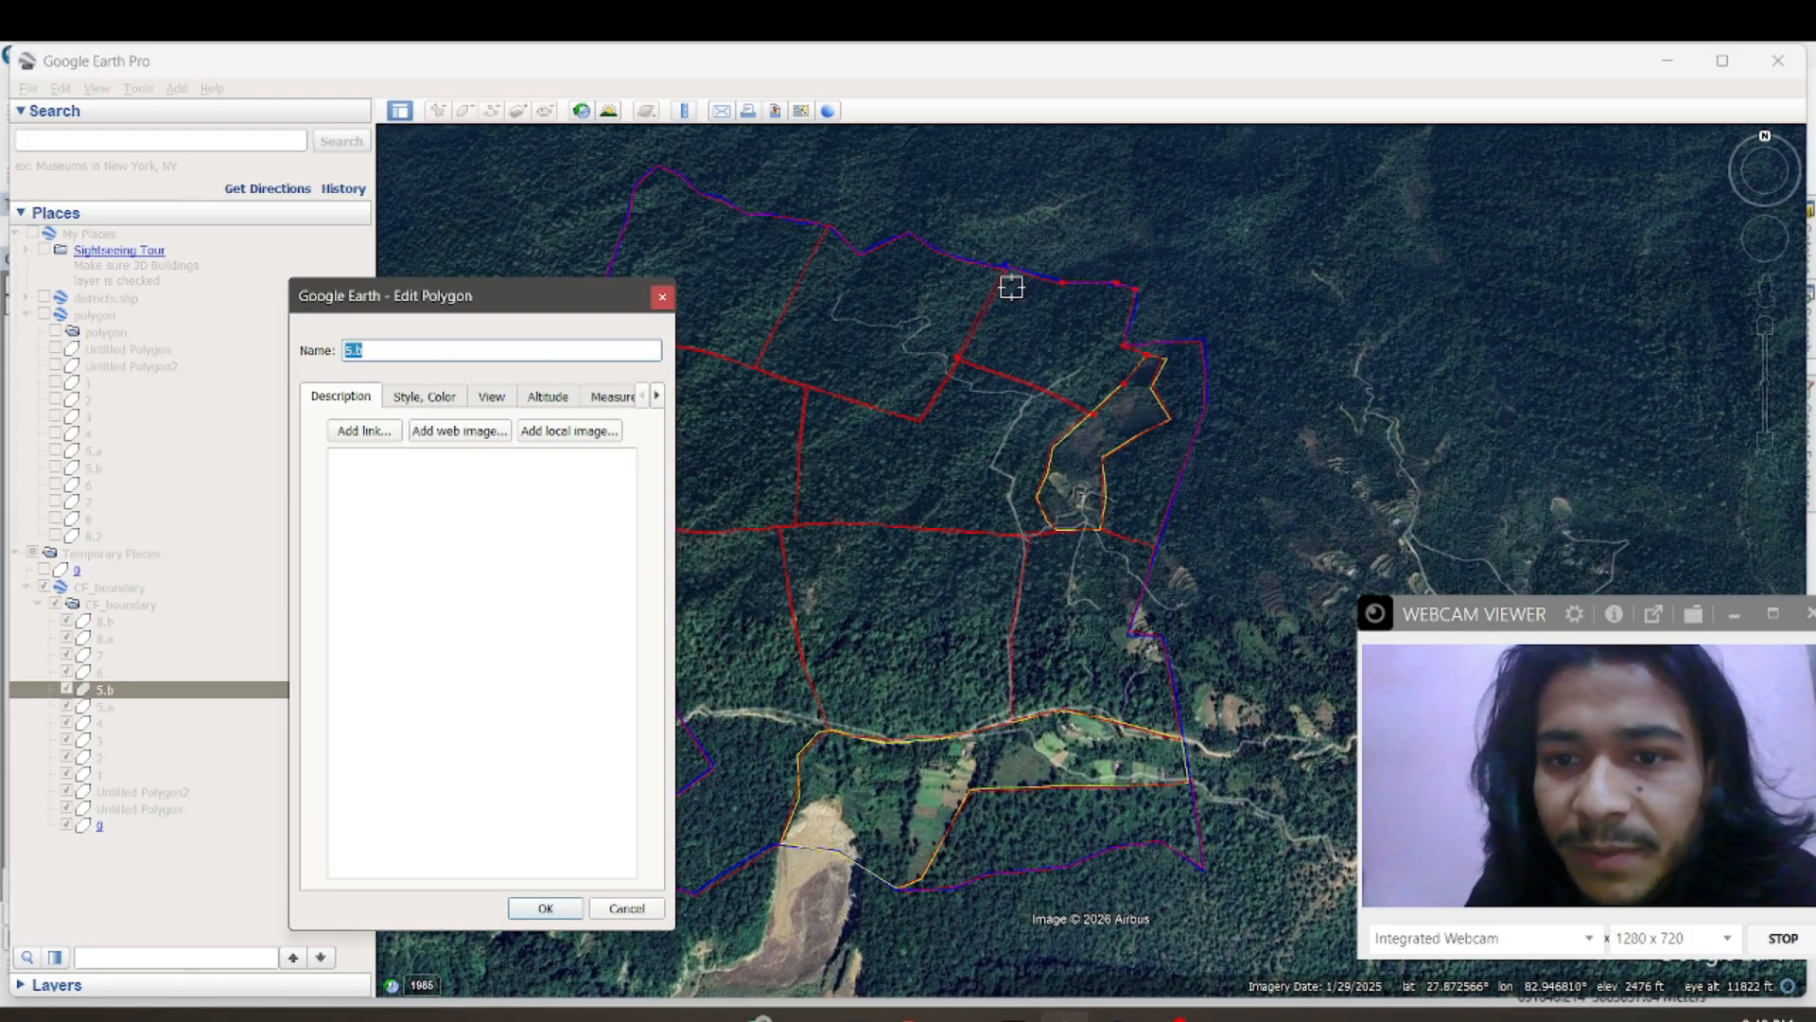
left_click(961, 367)
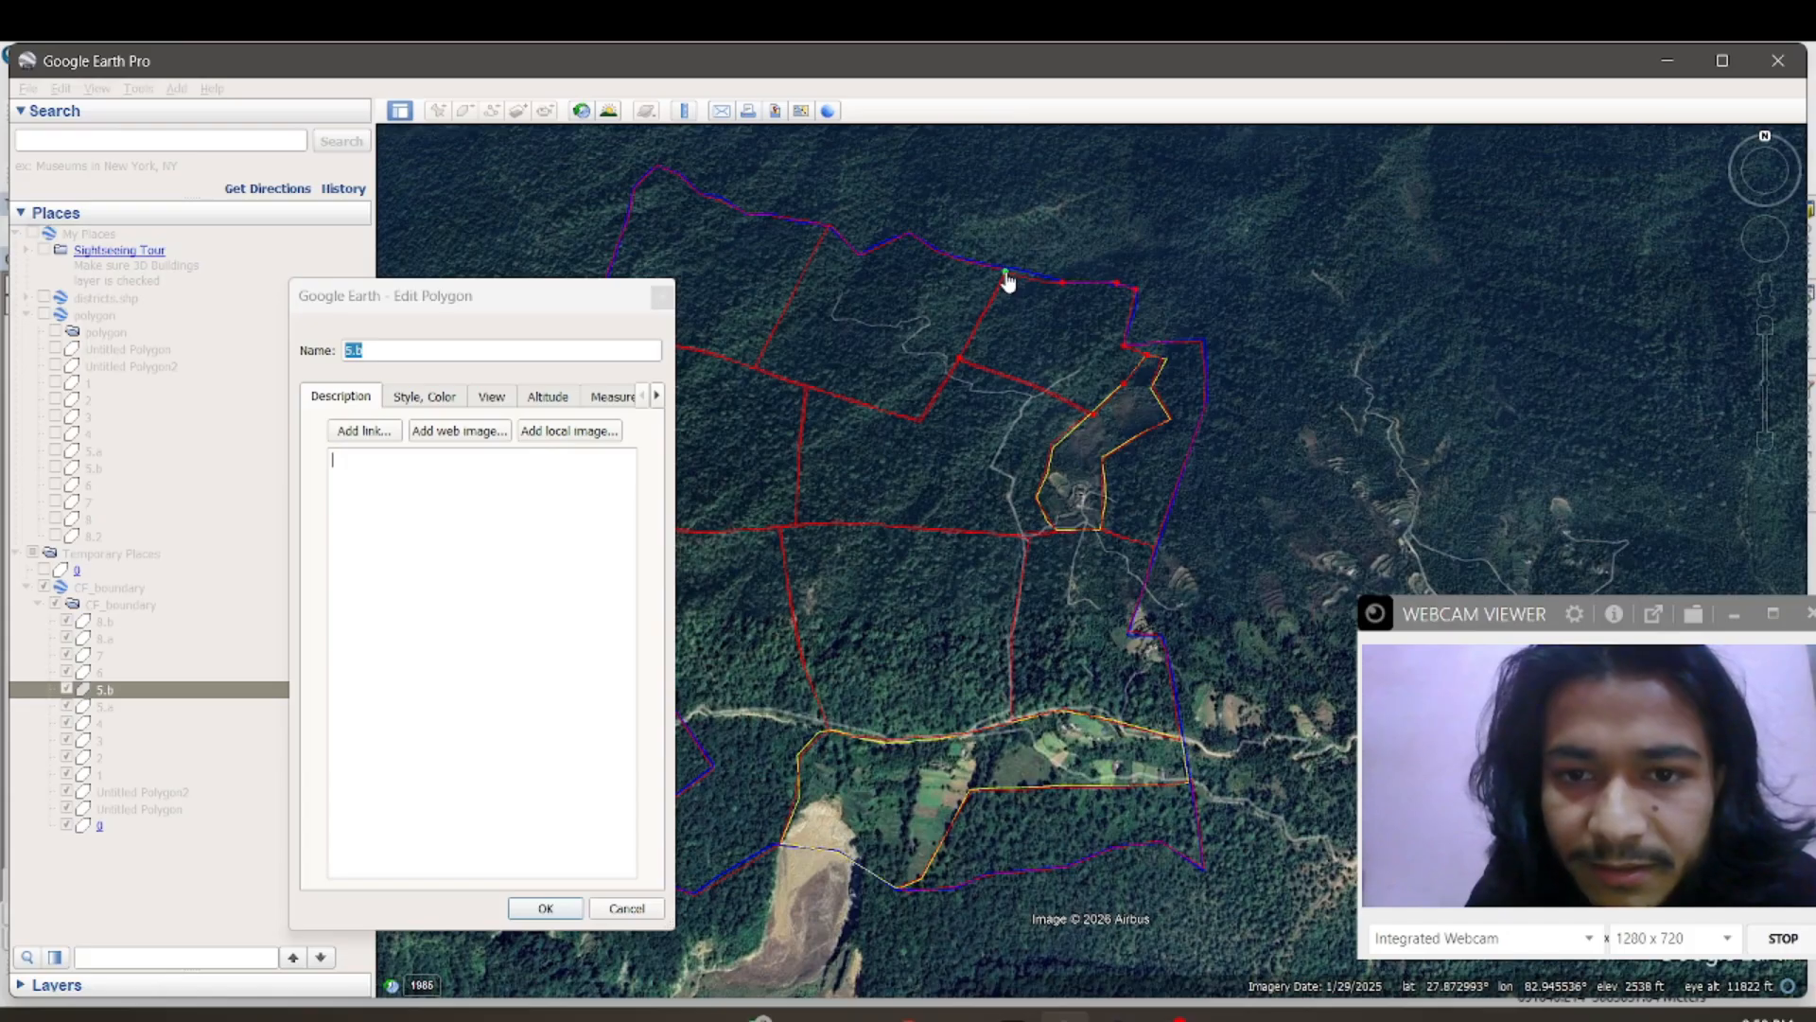
scroll(1007, 281, "up", 3)
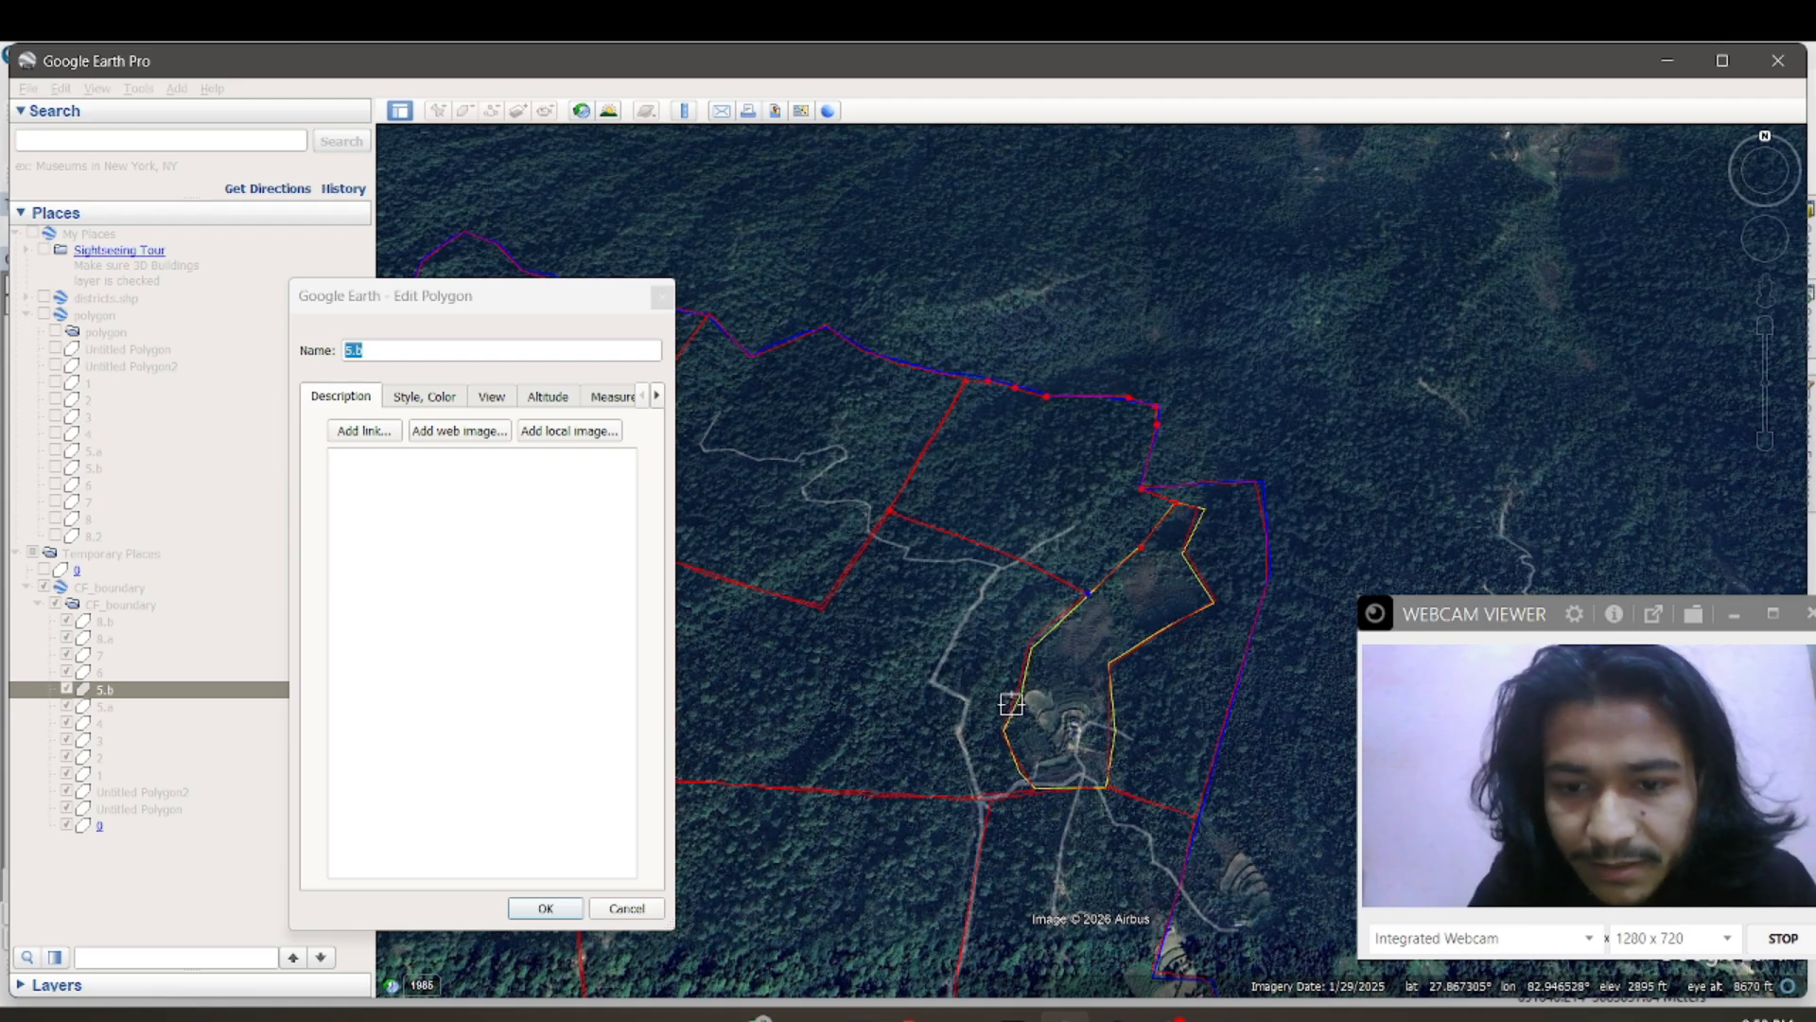
left_click(547, 910)
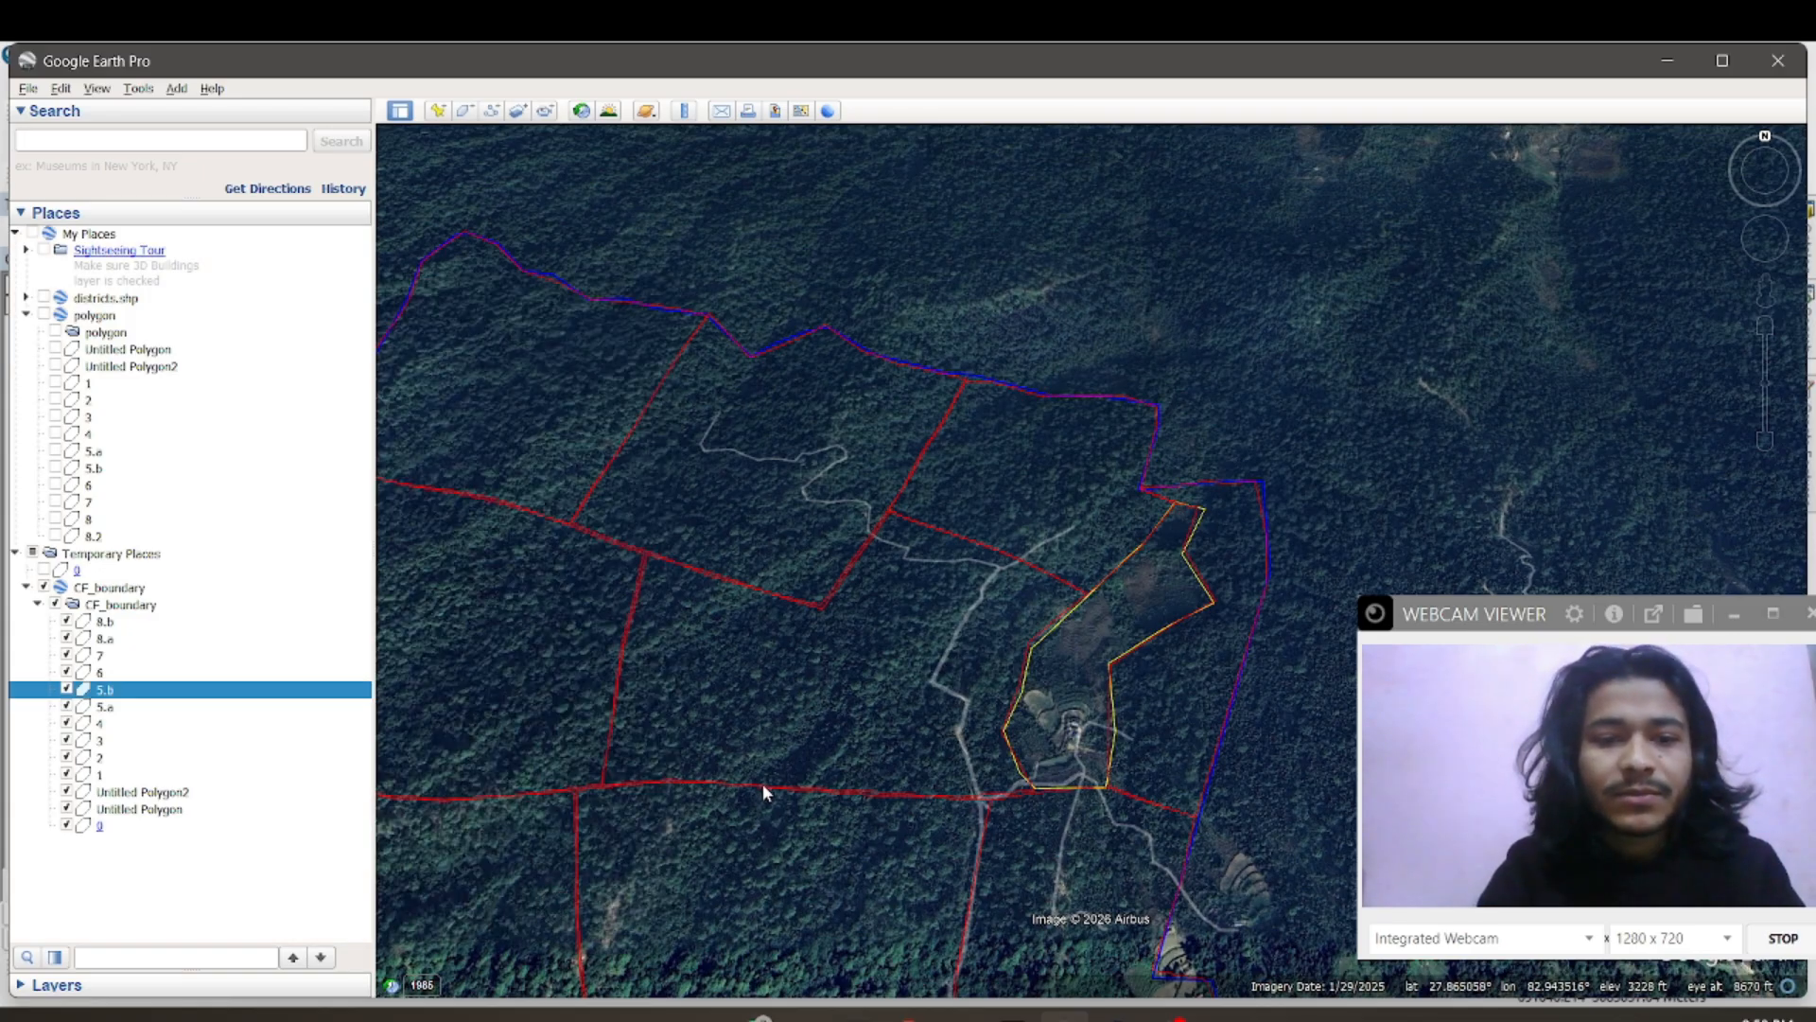
Step: Look over the layout of all subdivisions within the blue outer boundary, from the northern edge to the southern road
scroll(762, 785, "down", 3)
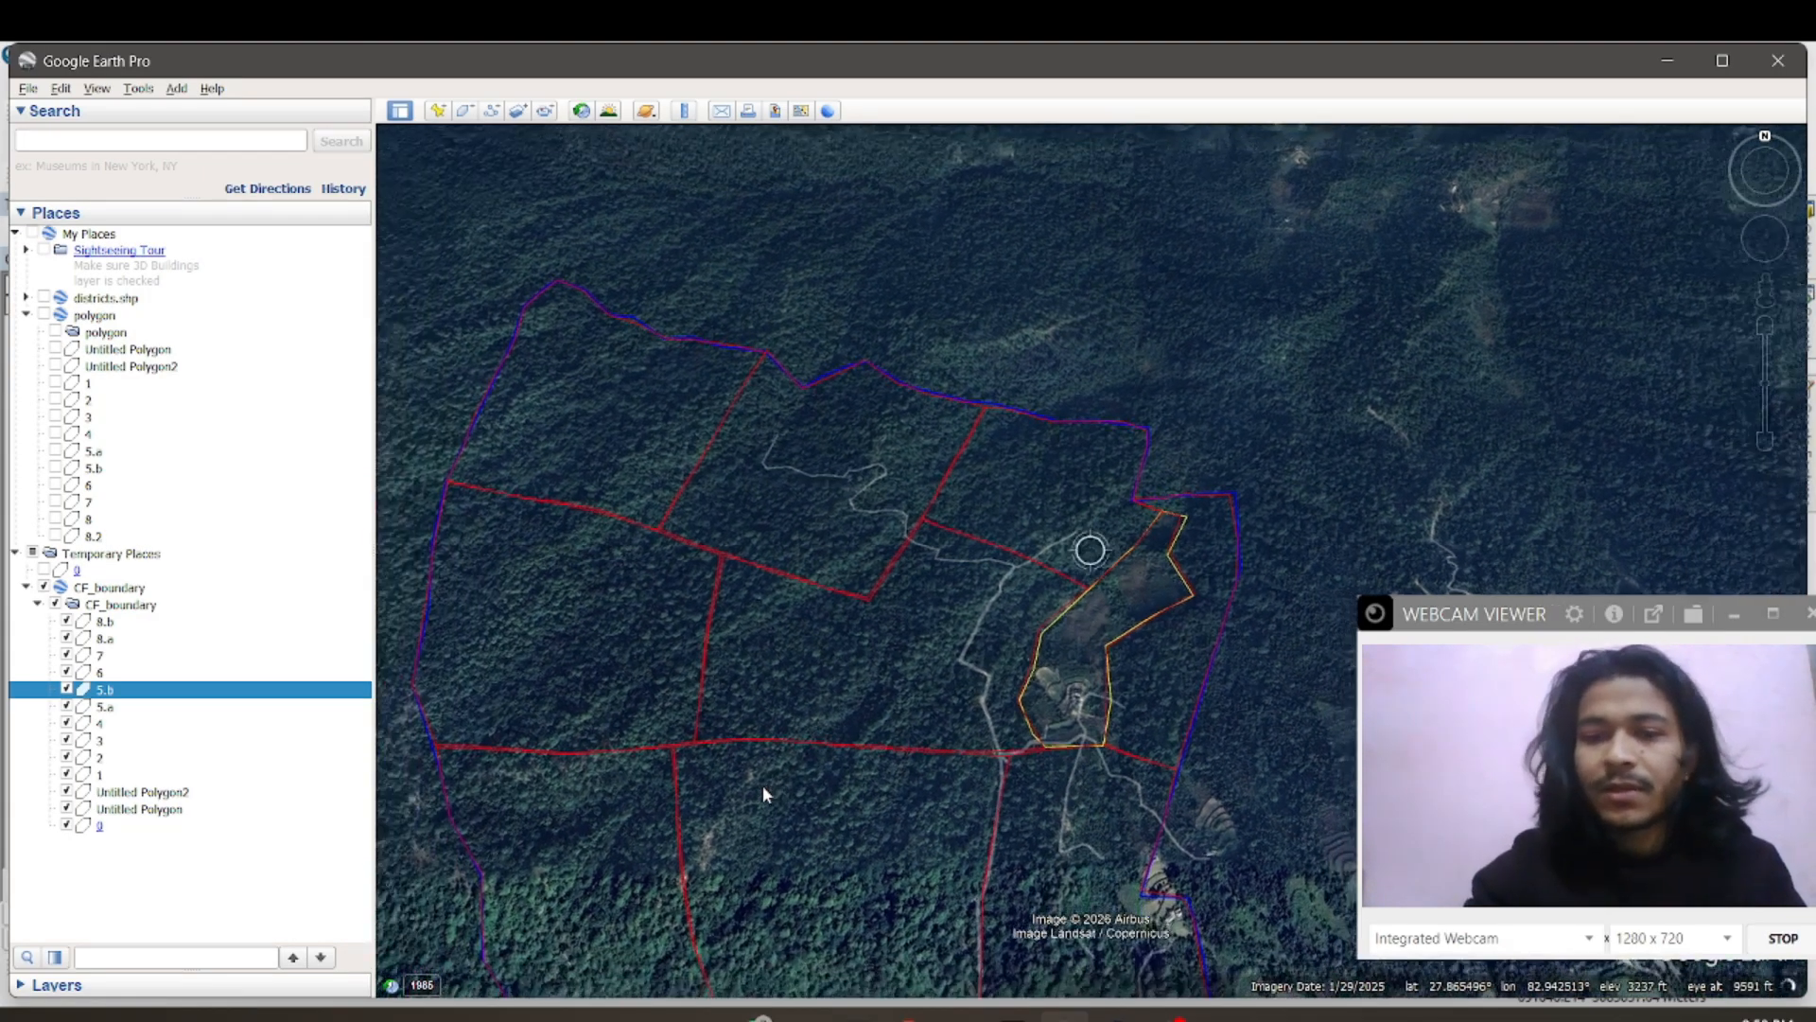
key("Down")
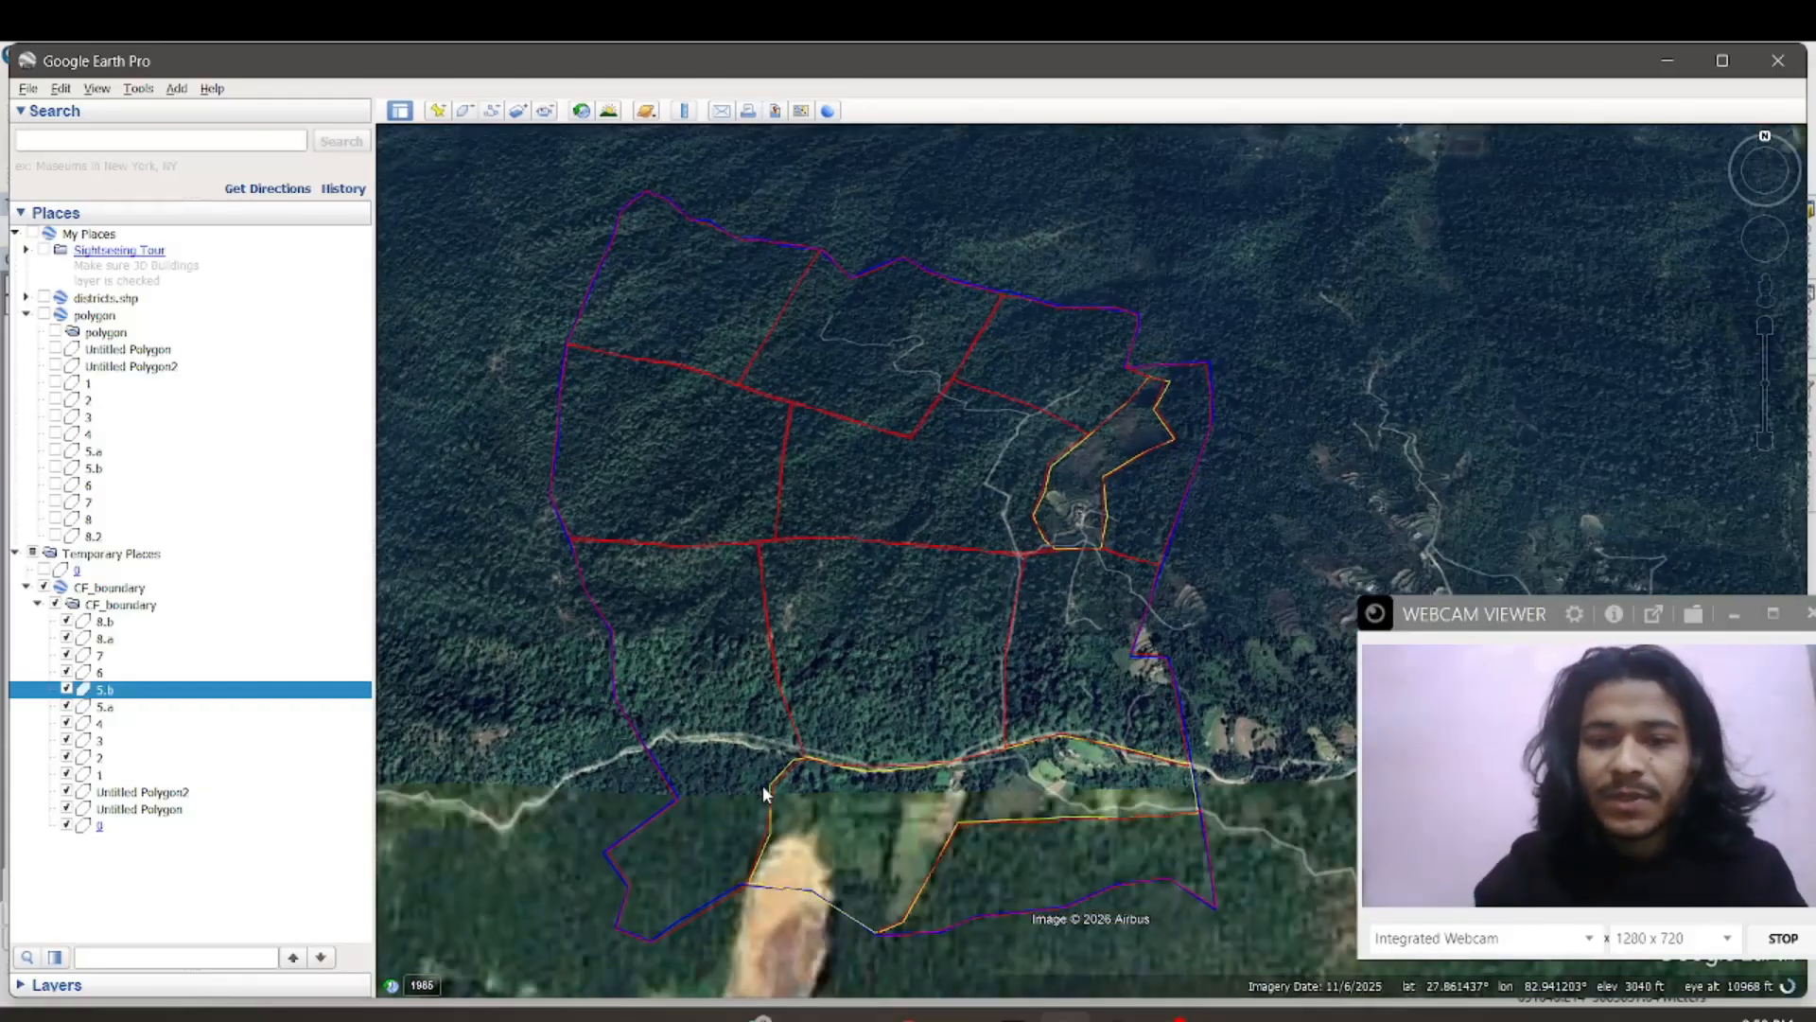
key("r")
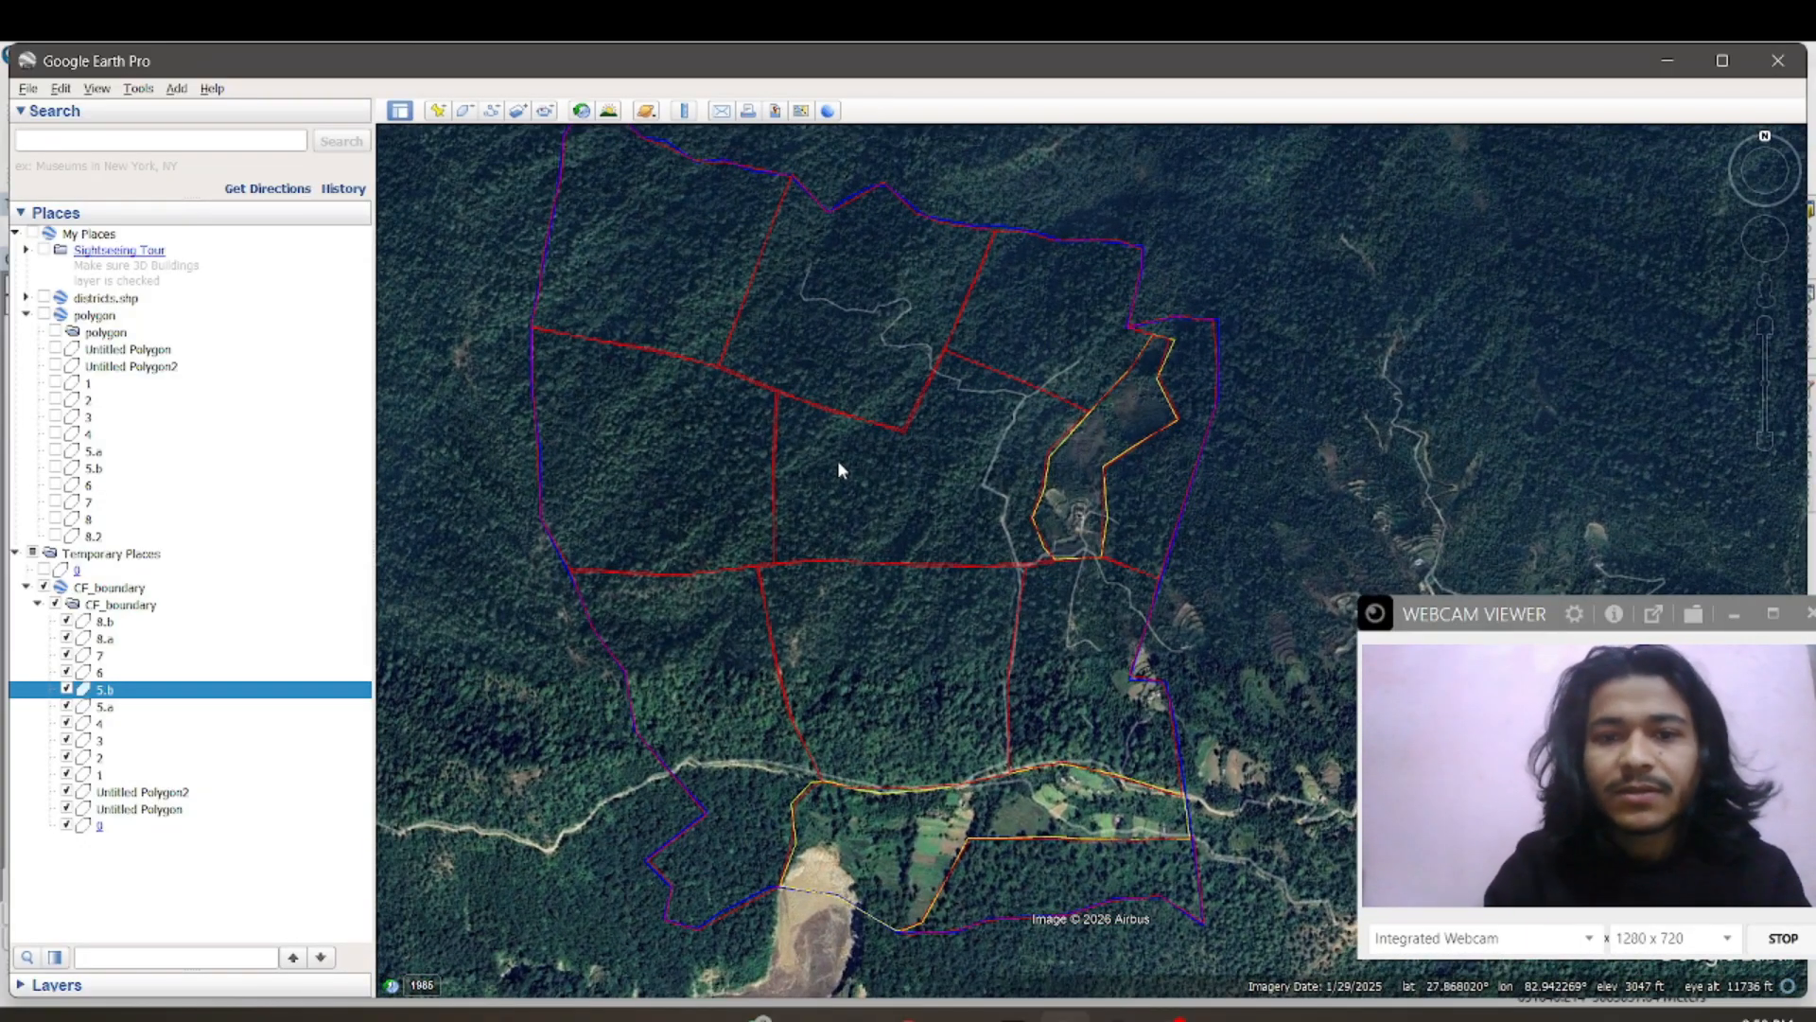
key("Up")
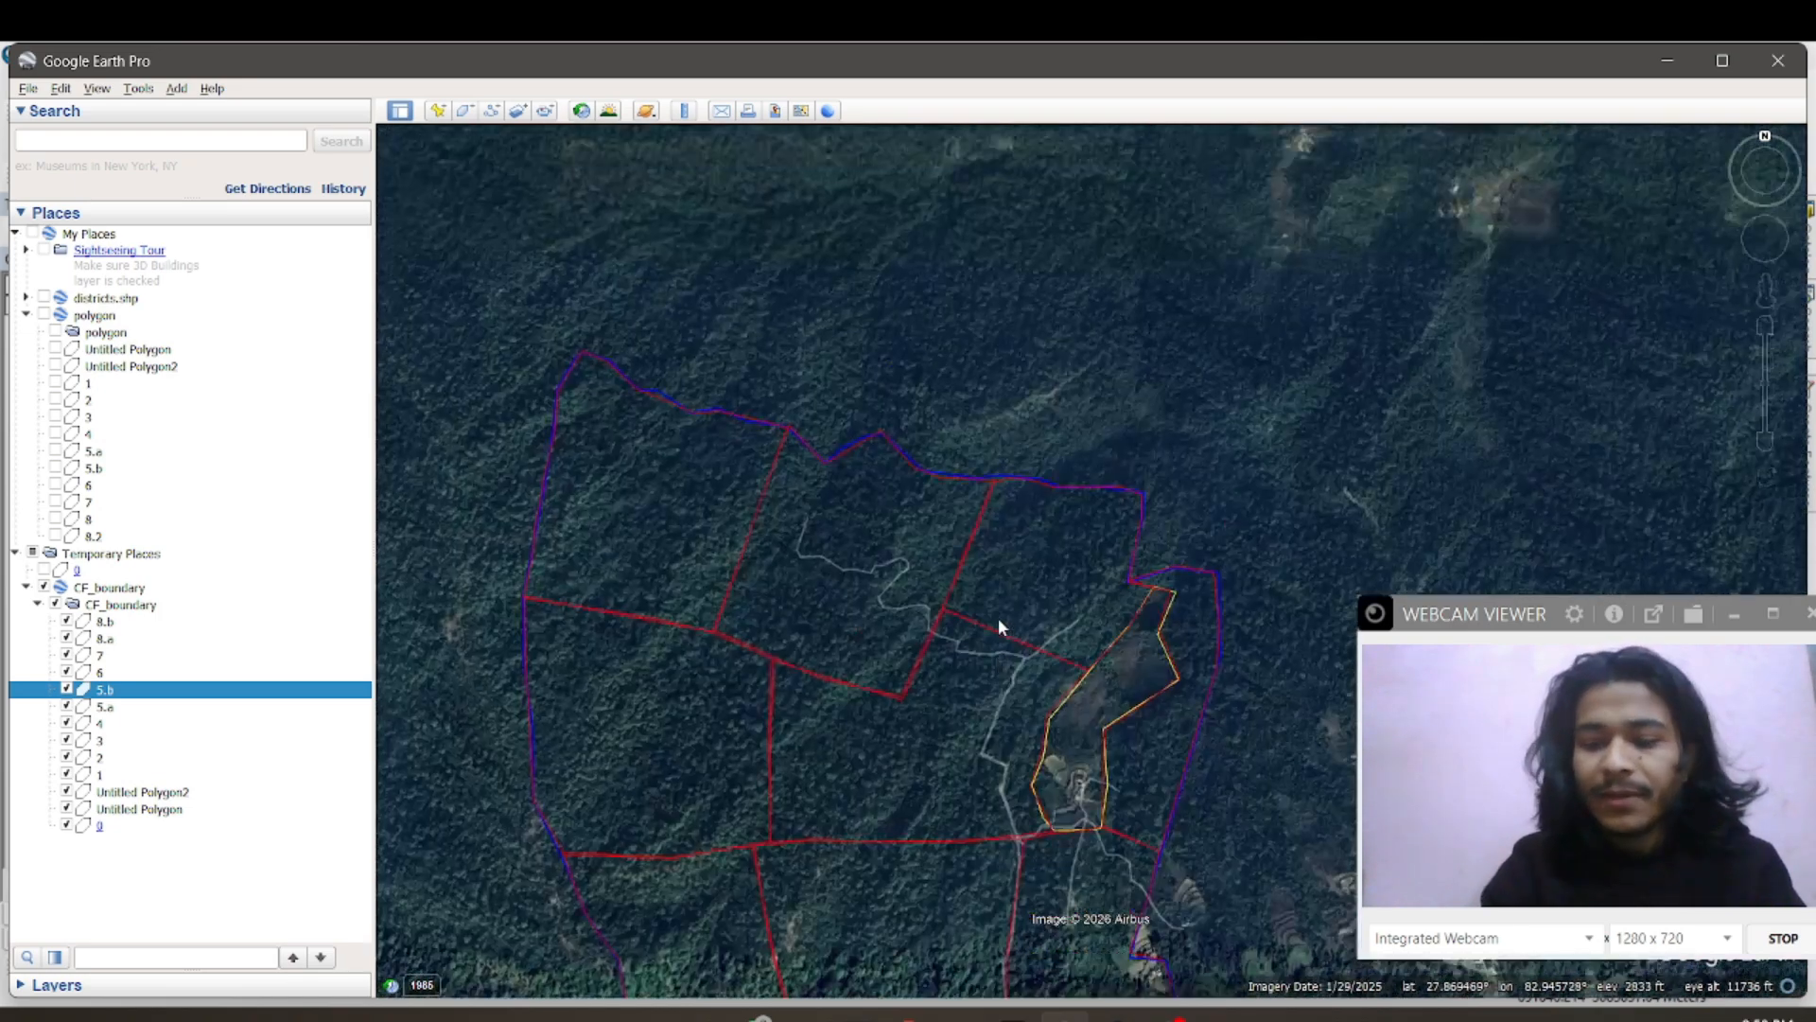
key("Down")
key("Down")
key("Down")
key("Down")
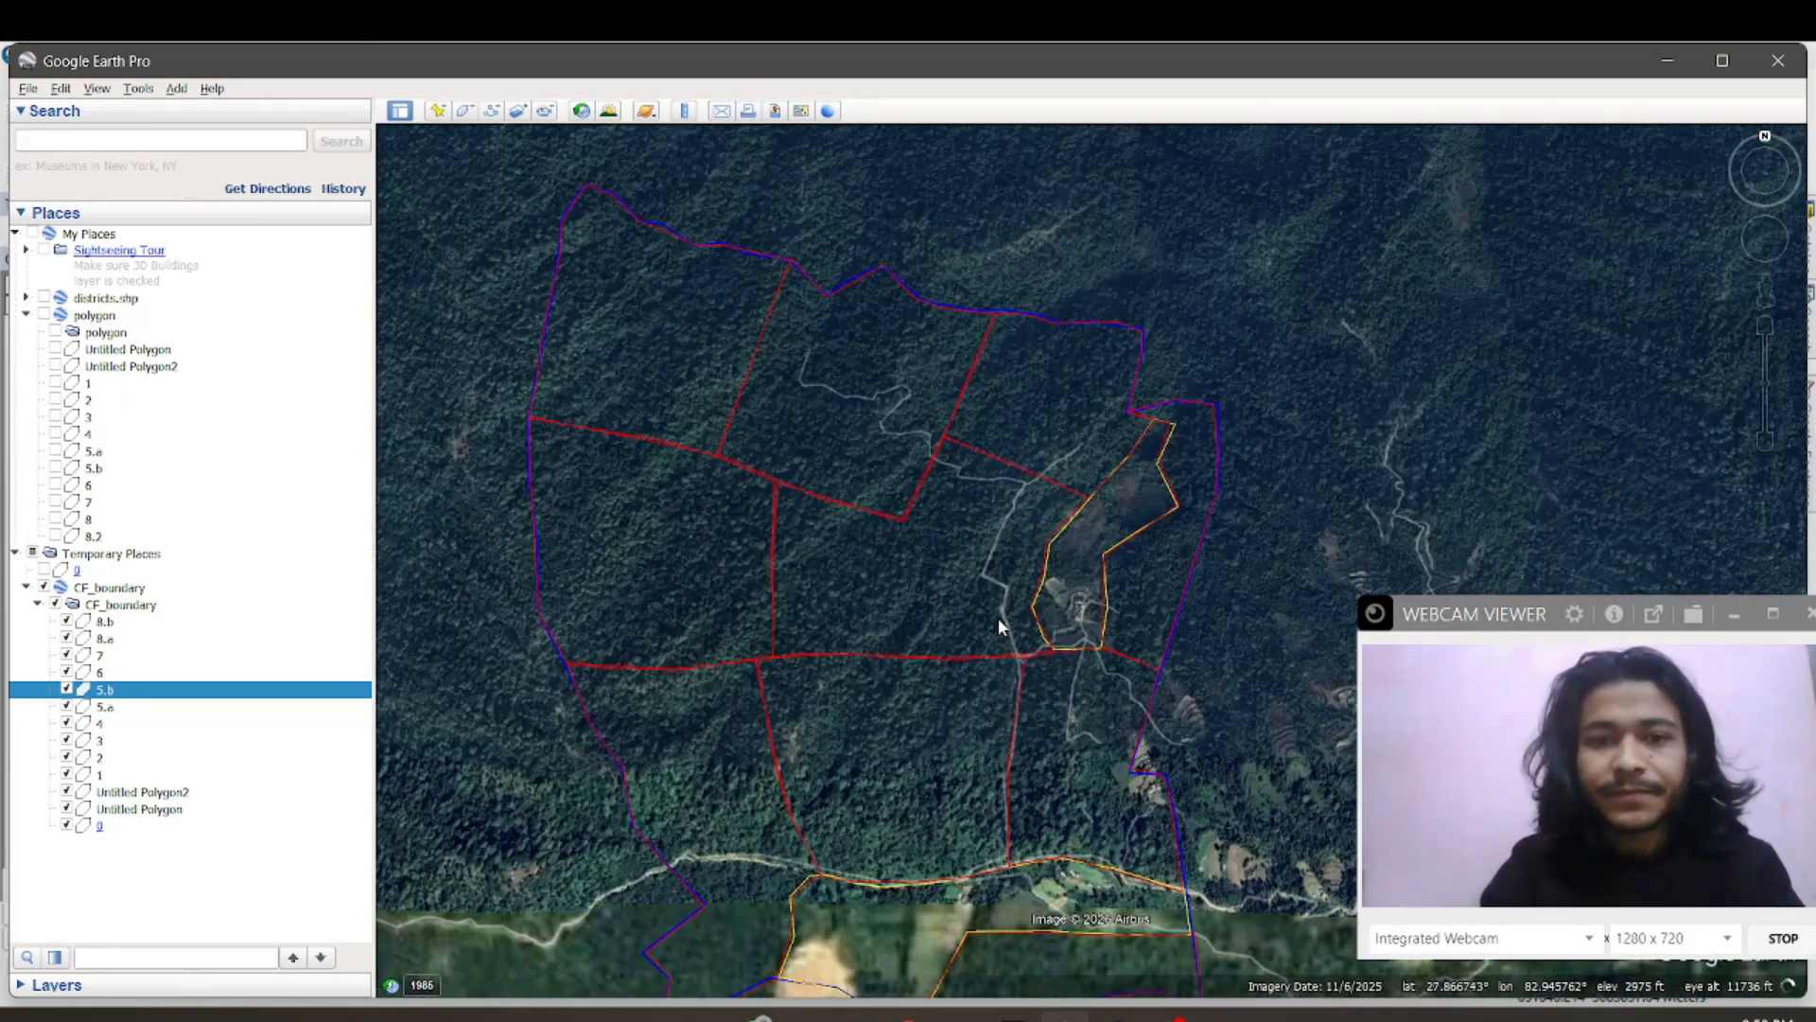
Step: Hide the blue outer boundary polygon in the CF_boundary folder and delete it, leaving only the subdivision polygons
key("Up")
key("Up")
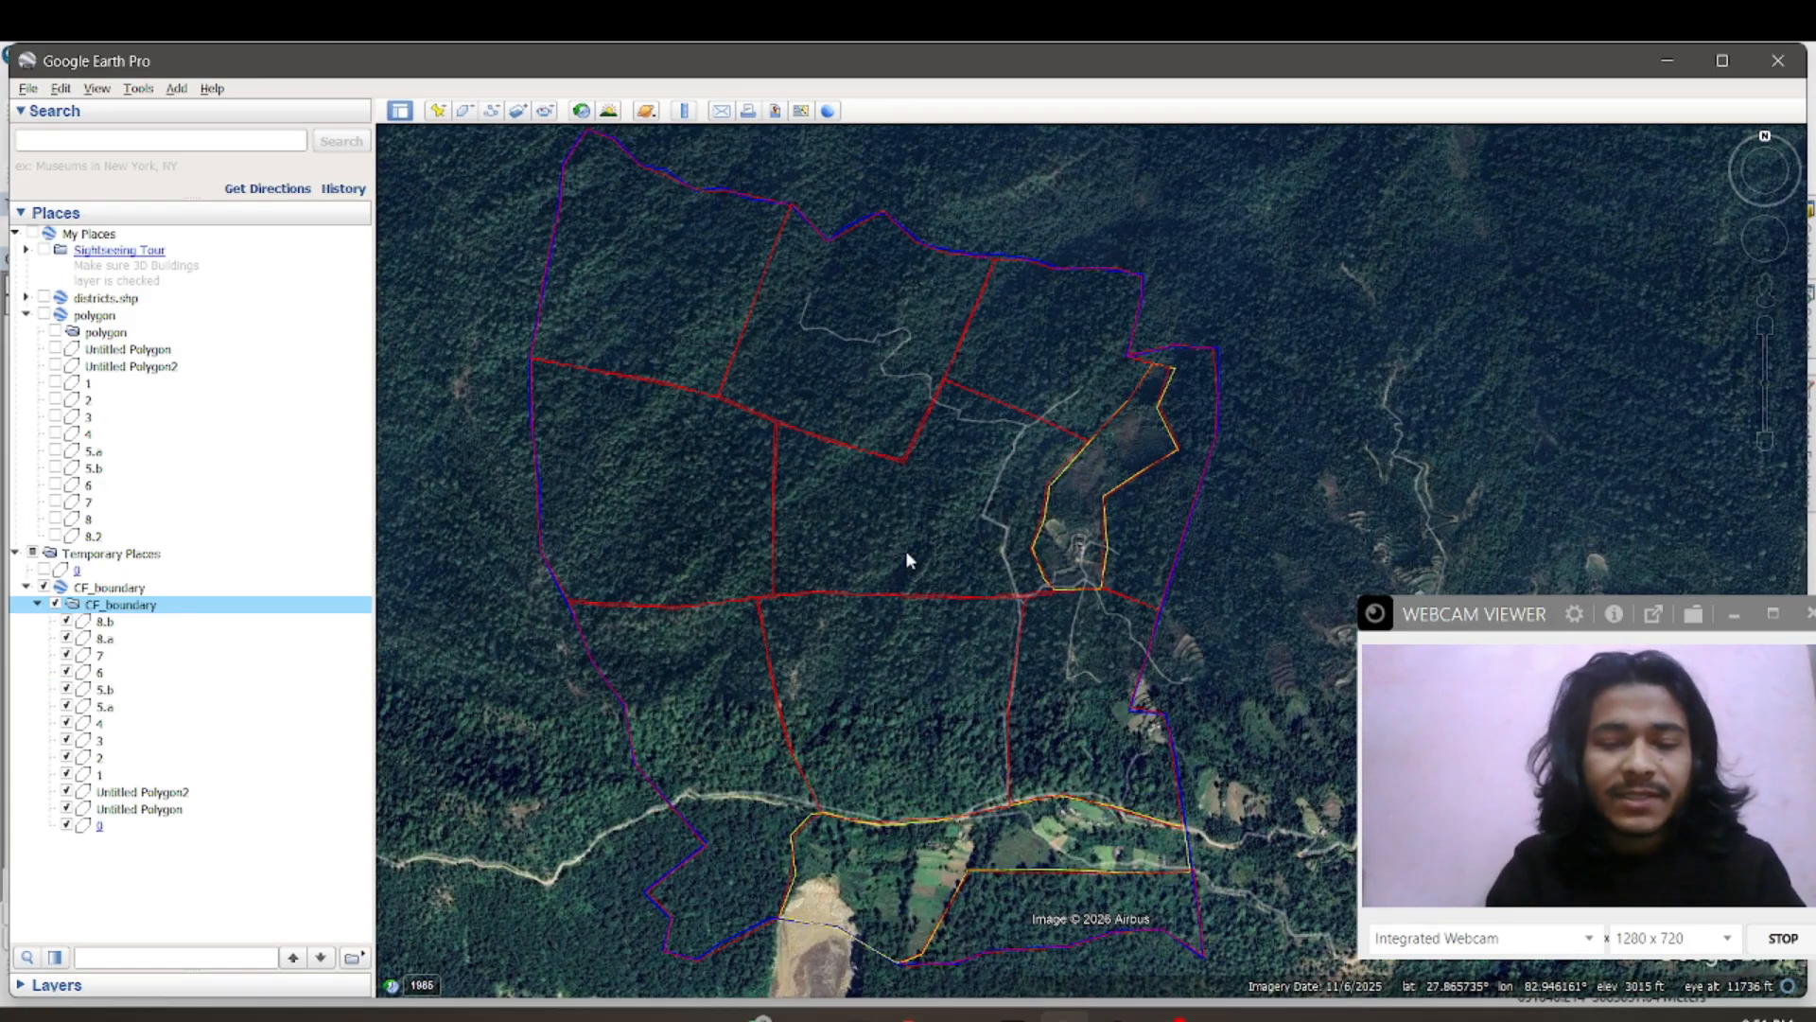
left_click(68, 827)
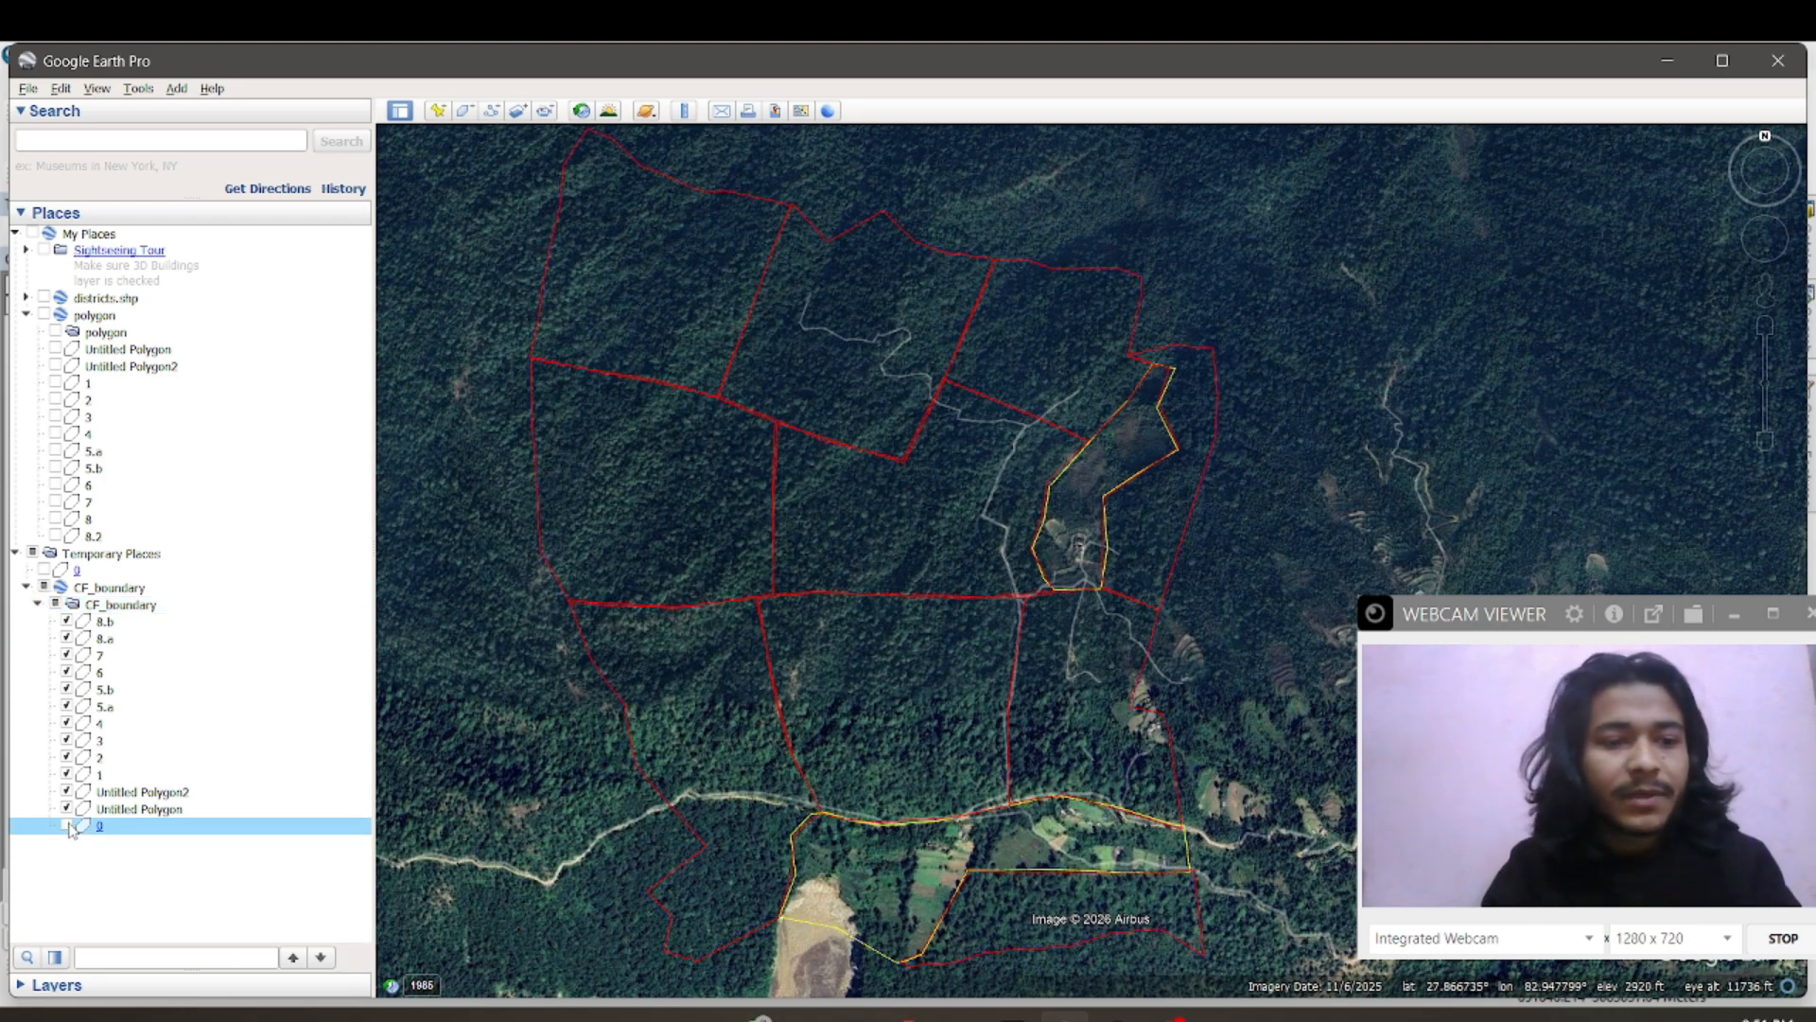
right_click(106, 830)
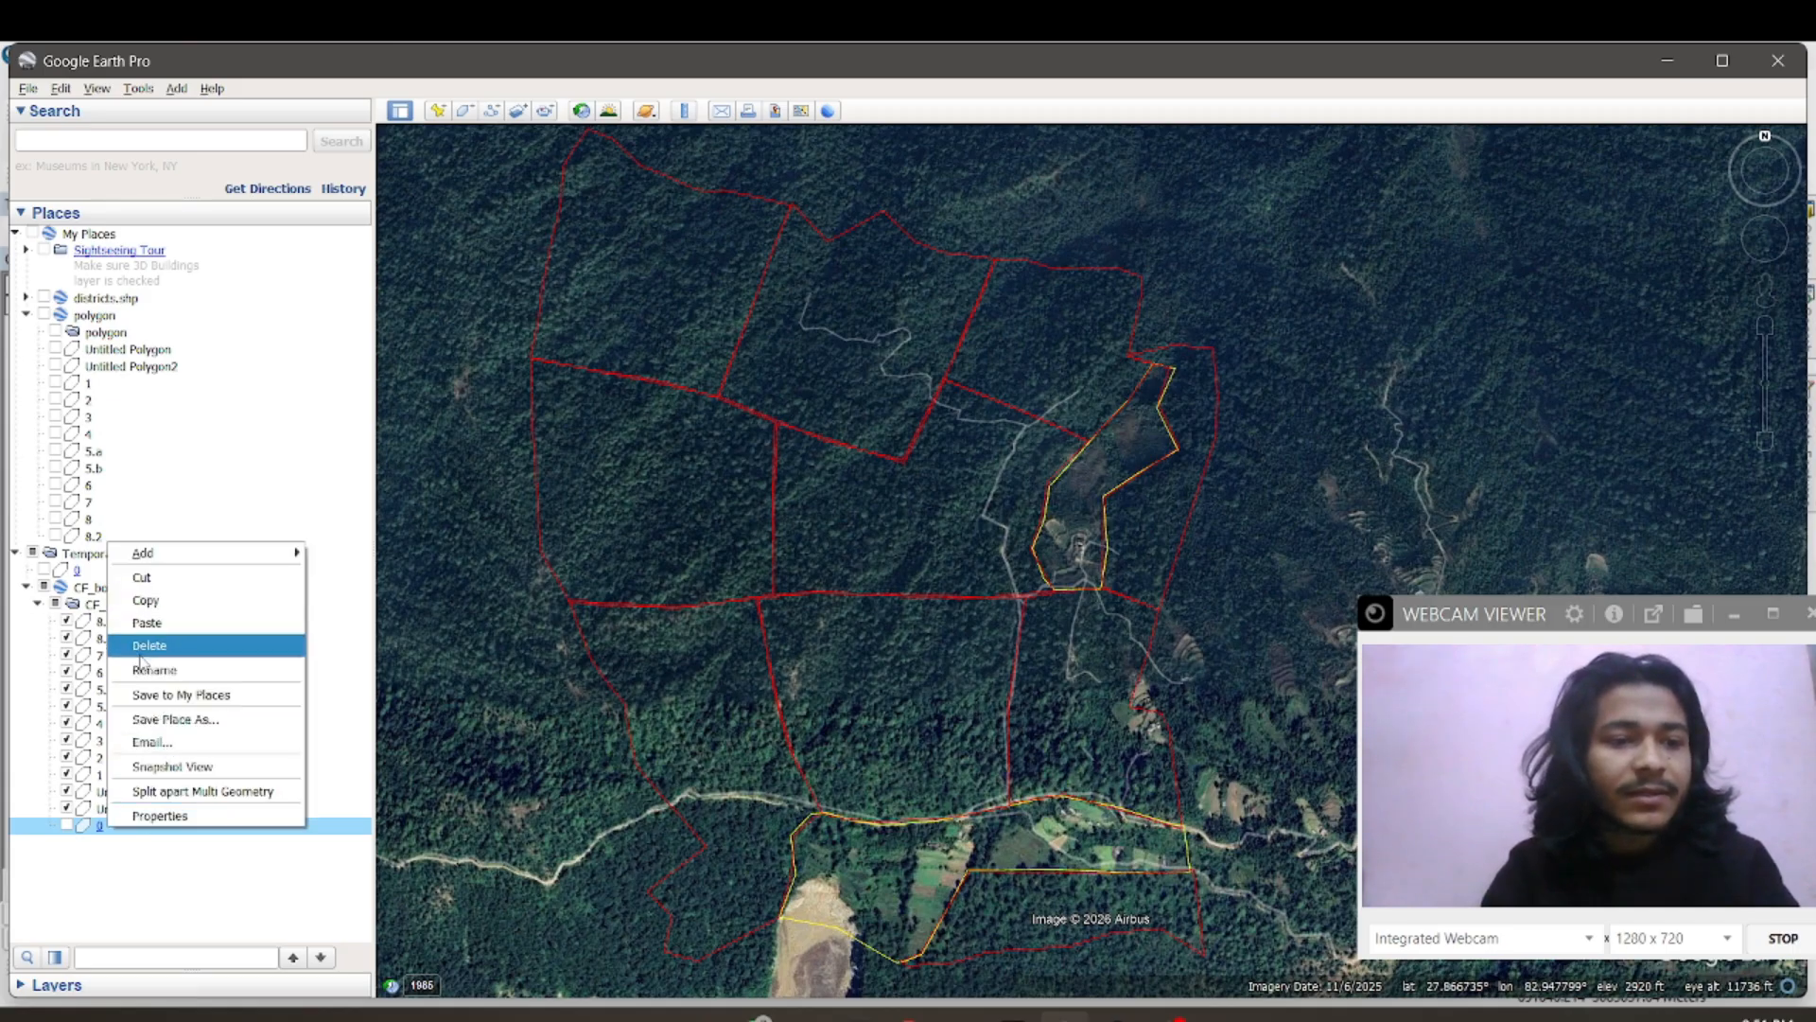
left_click(141, 653)
left_click(913, 556)
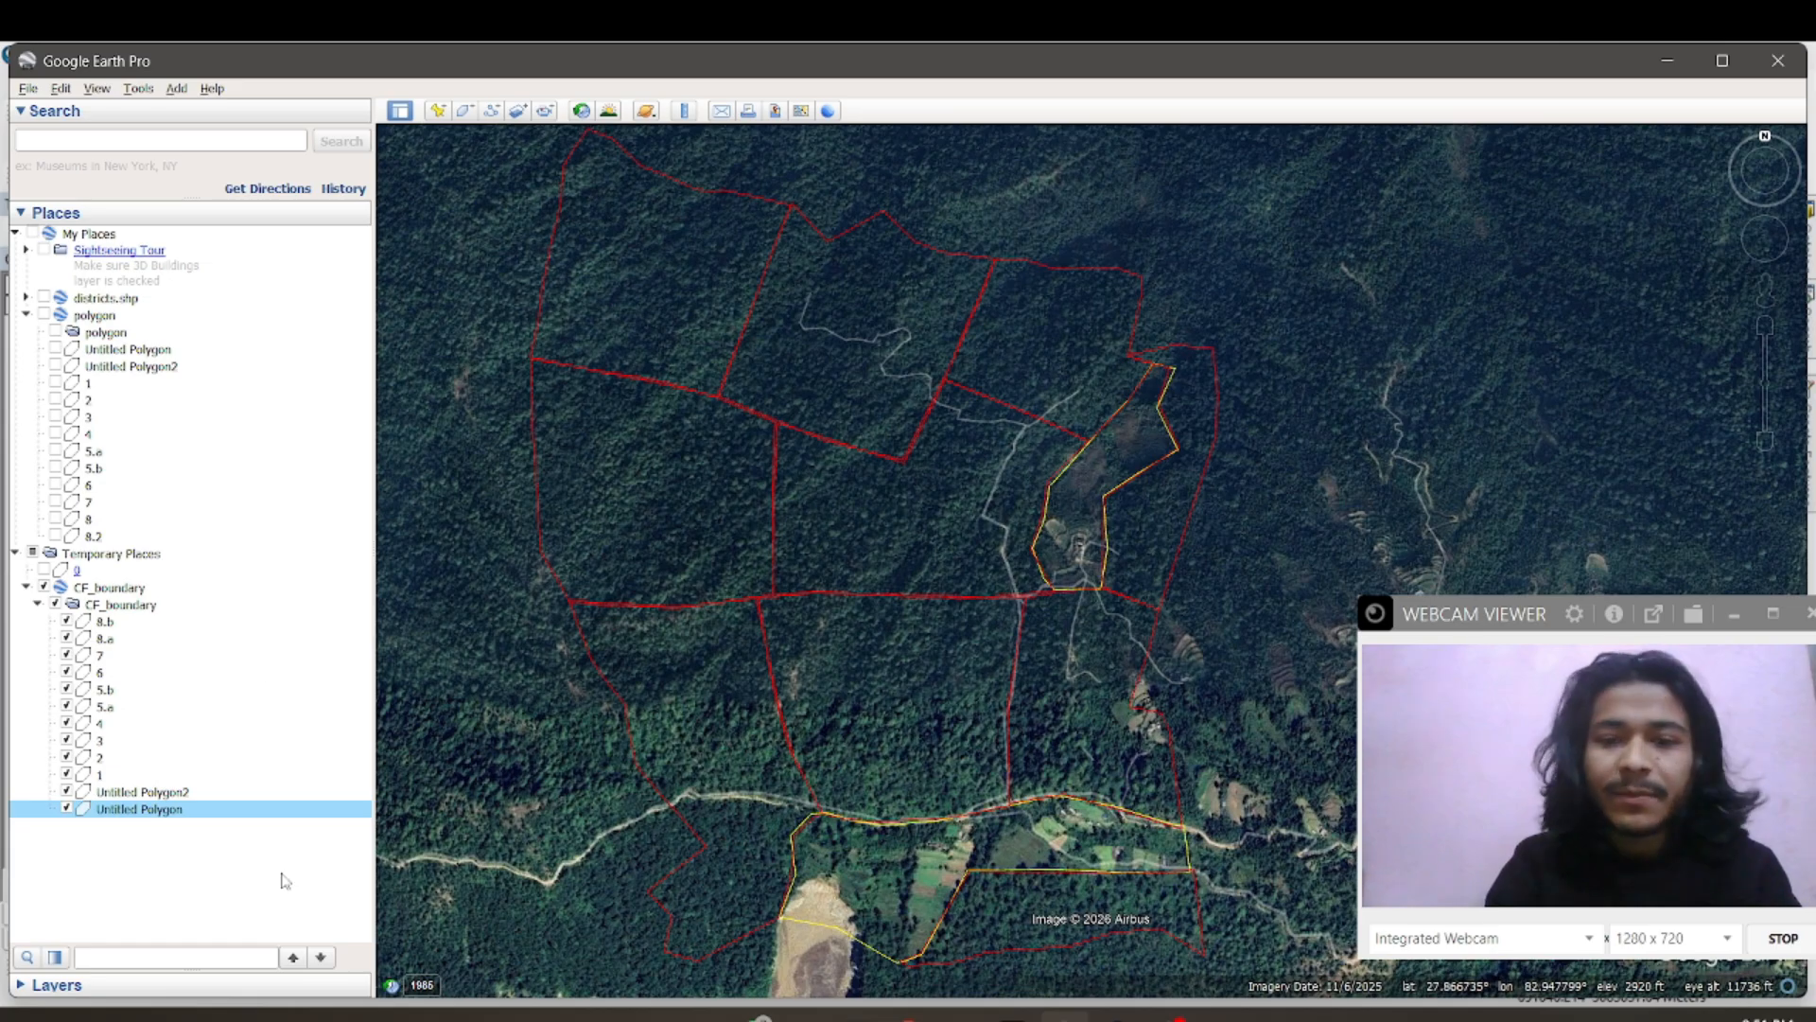
Step: Save the CF_boundary folder of subdivisions as the KMZ file blocksfromgep in the ABC CF folder
right_click(111, 608)
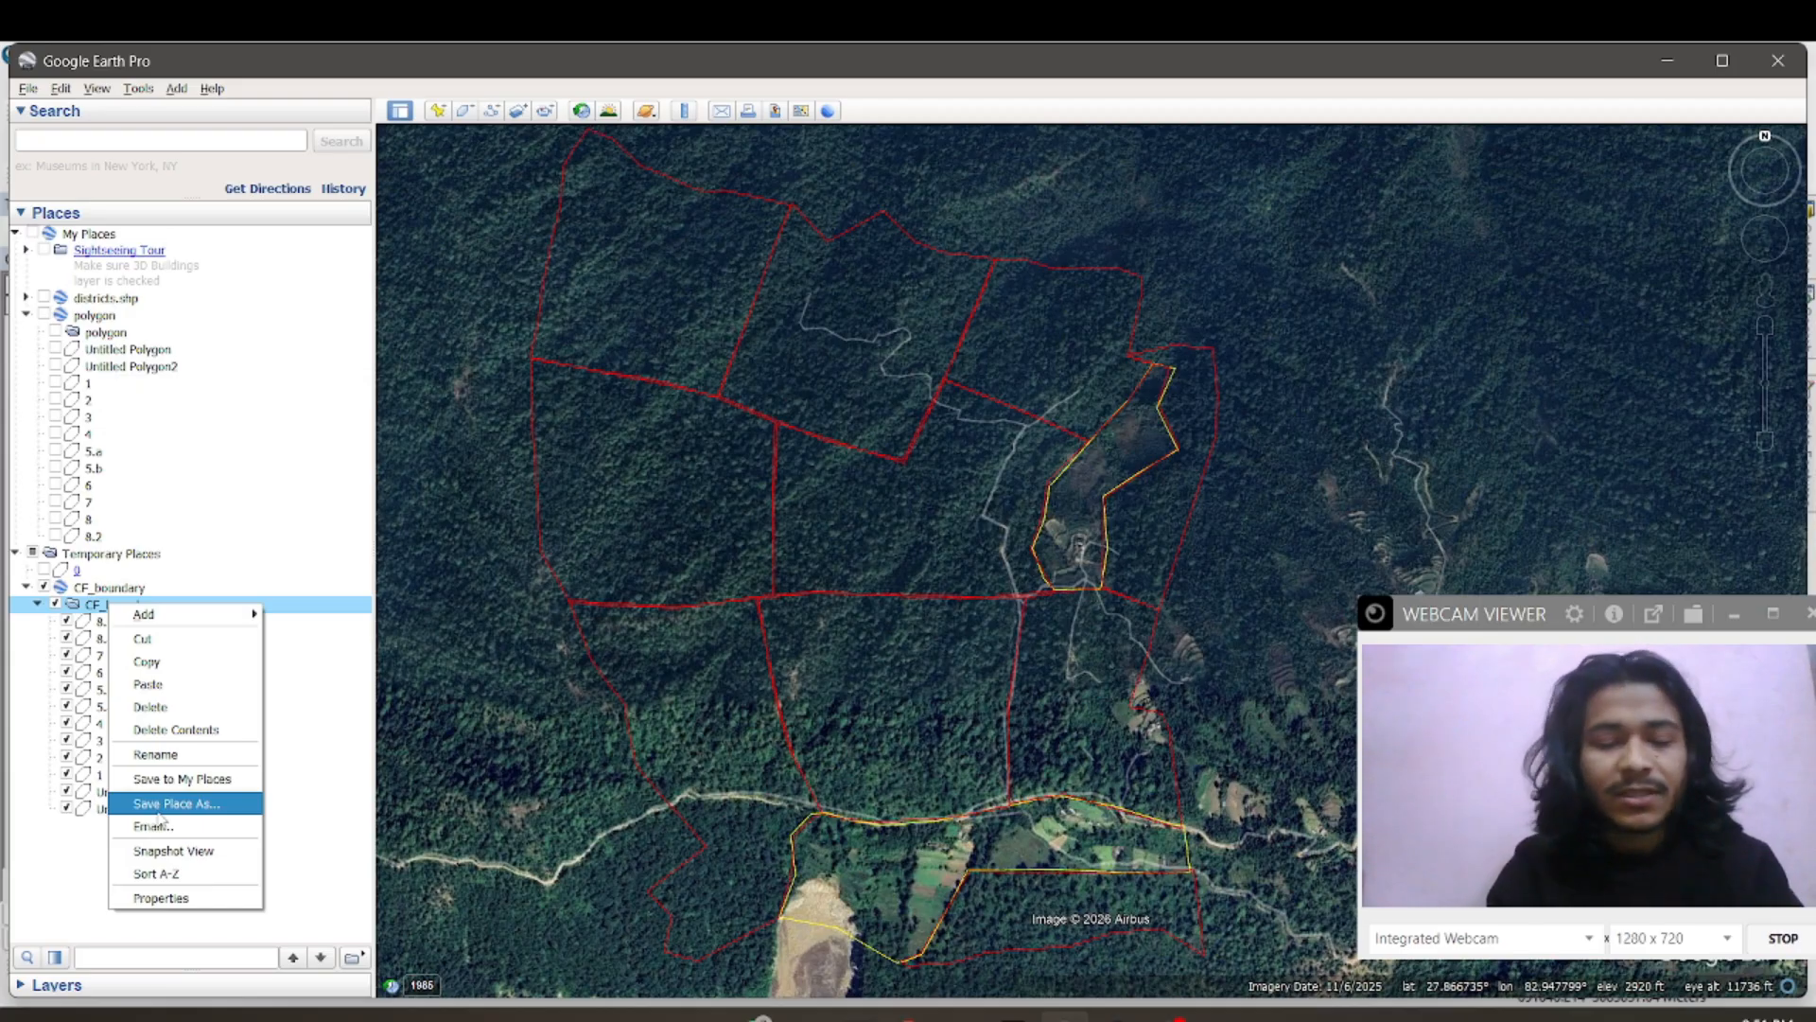
left_click(176, 813)
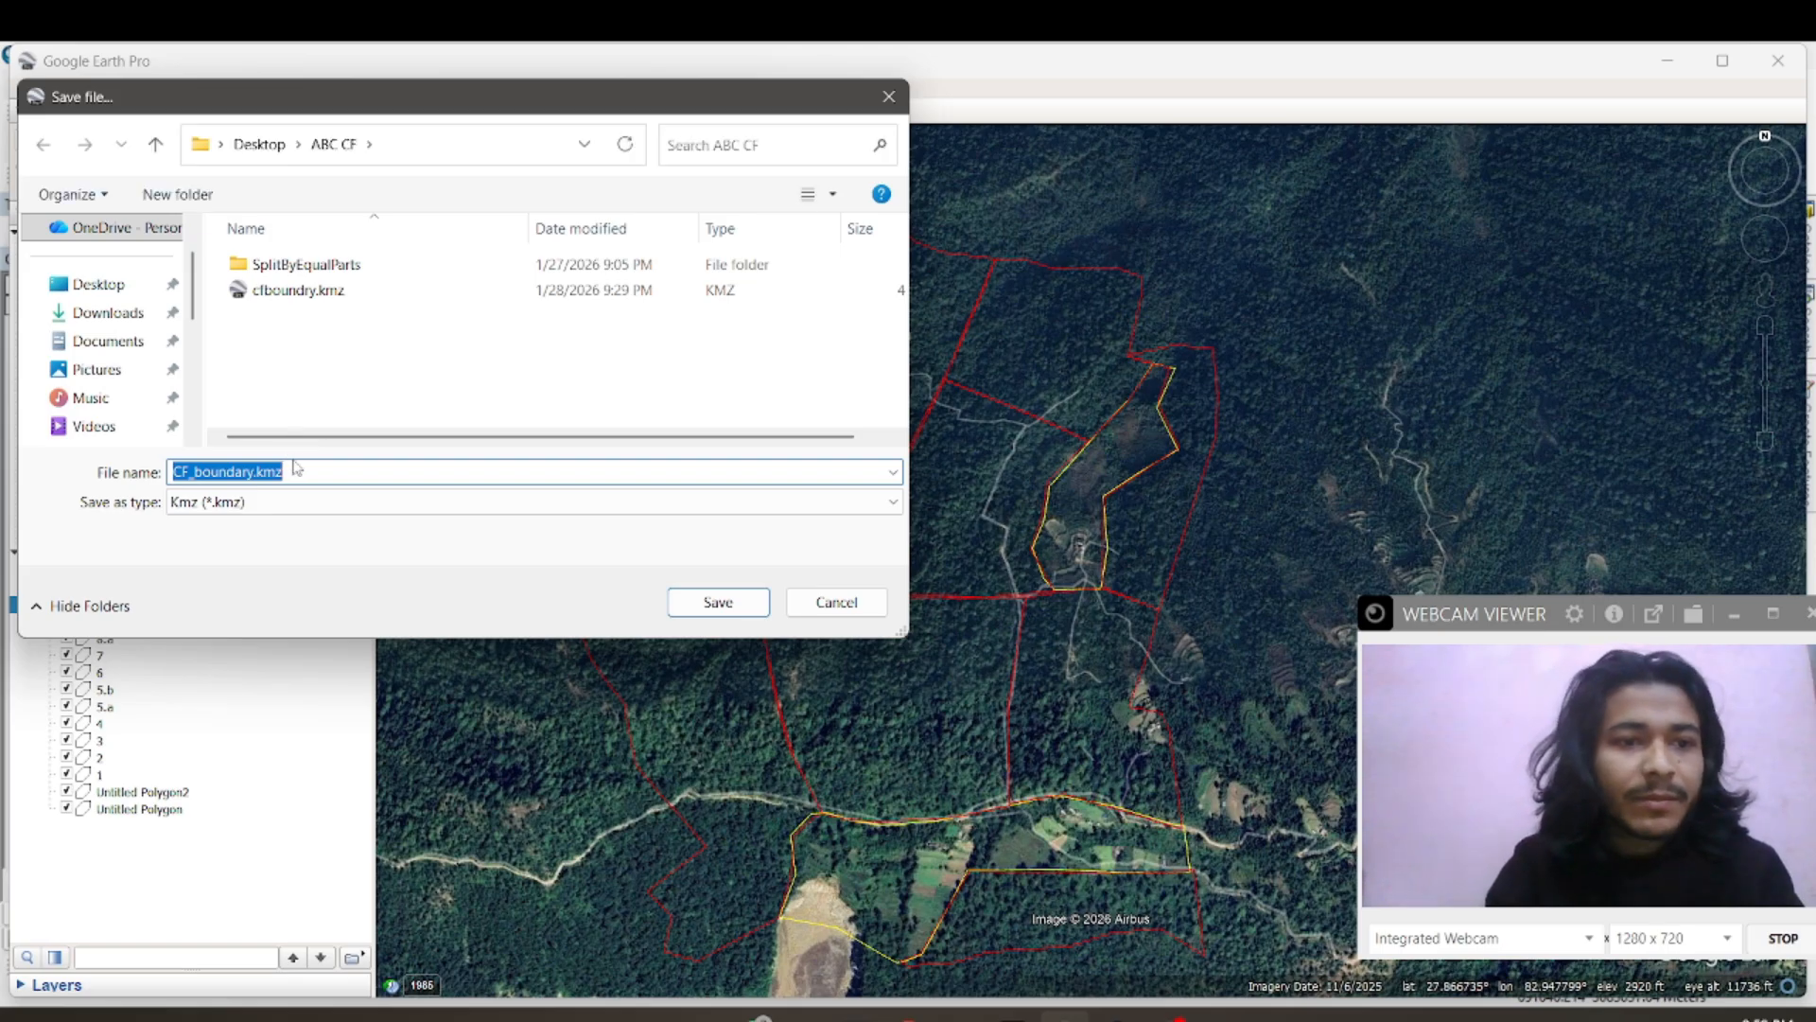
key("BackSpace")
type("blocksfromgep")
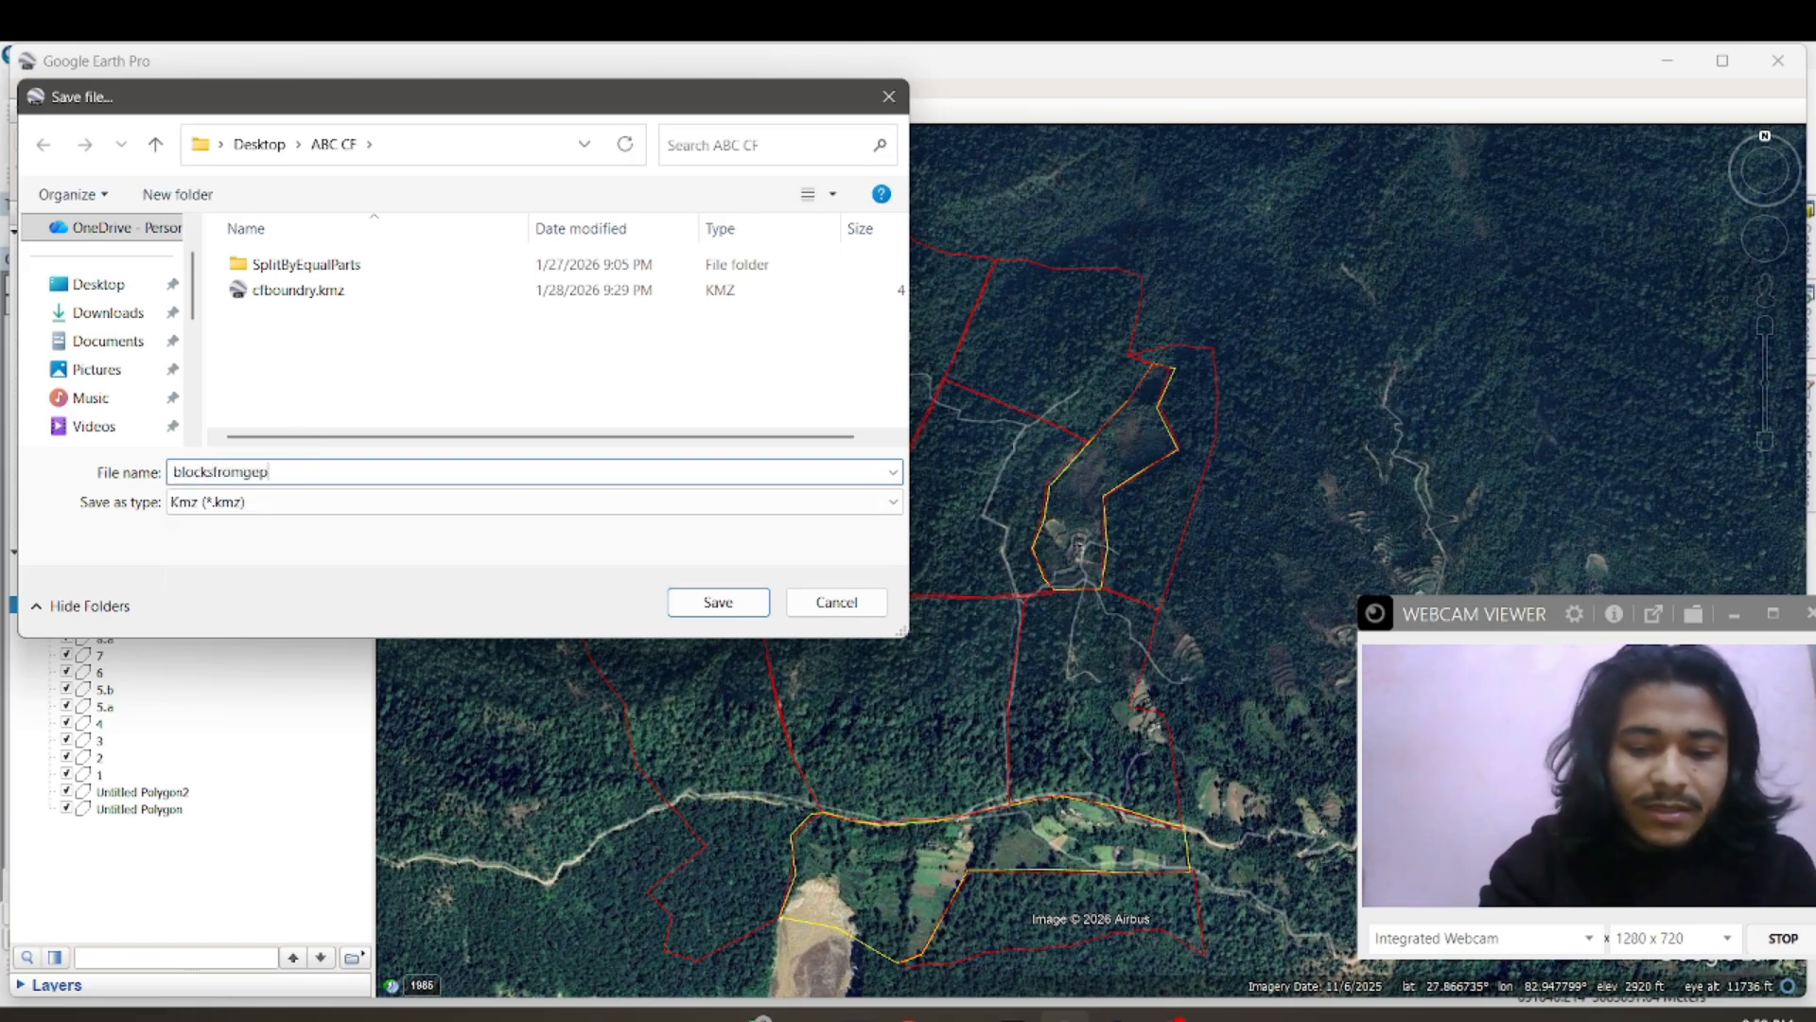
left_click(719, 603)
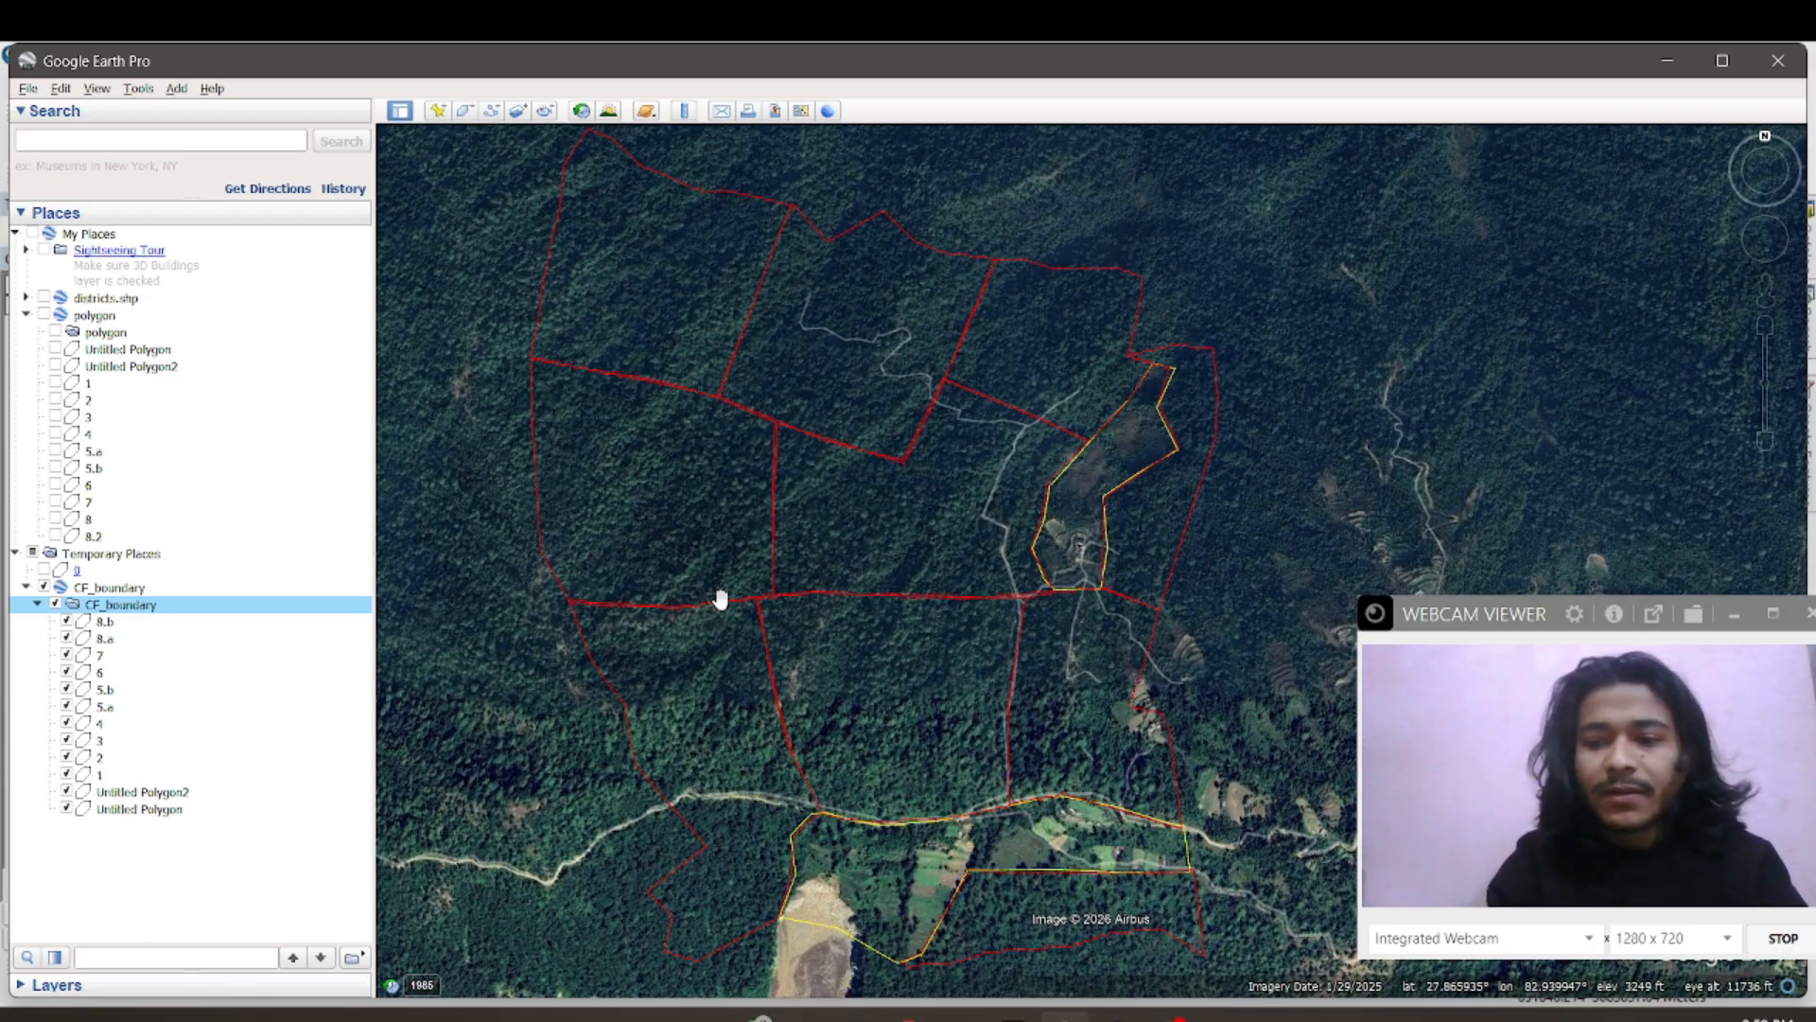
Step: Switch to the ABC CF.mxd project in ArcMap and show its table of contents
mouse_move(1012, 1018)
mouse_move(1116, 1018)
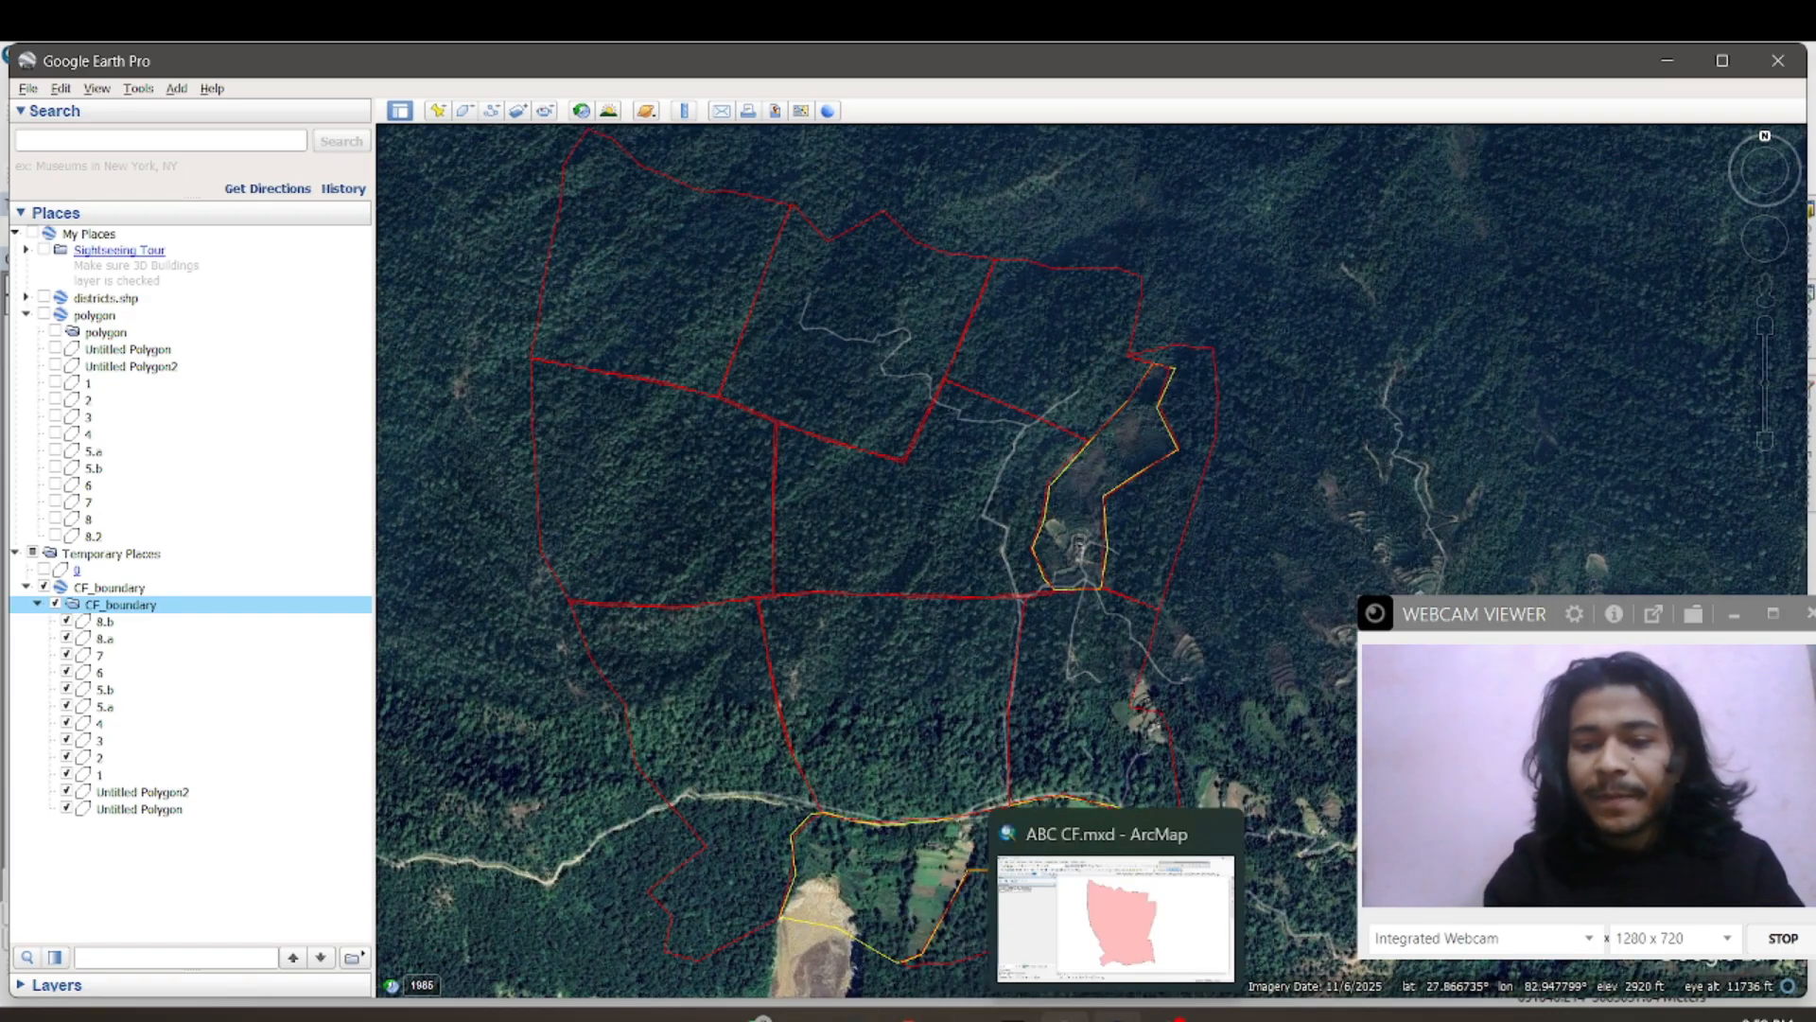
left_click(1097, 921)
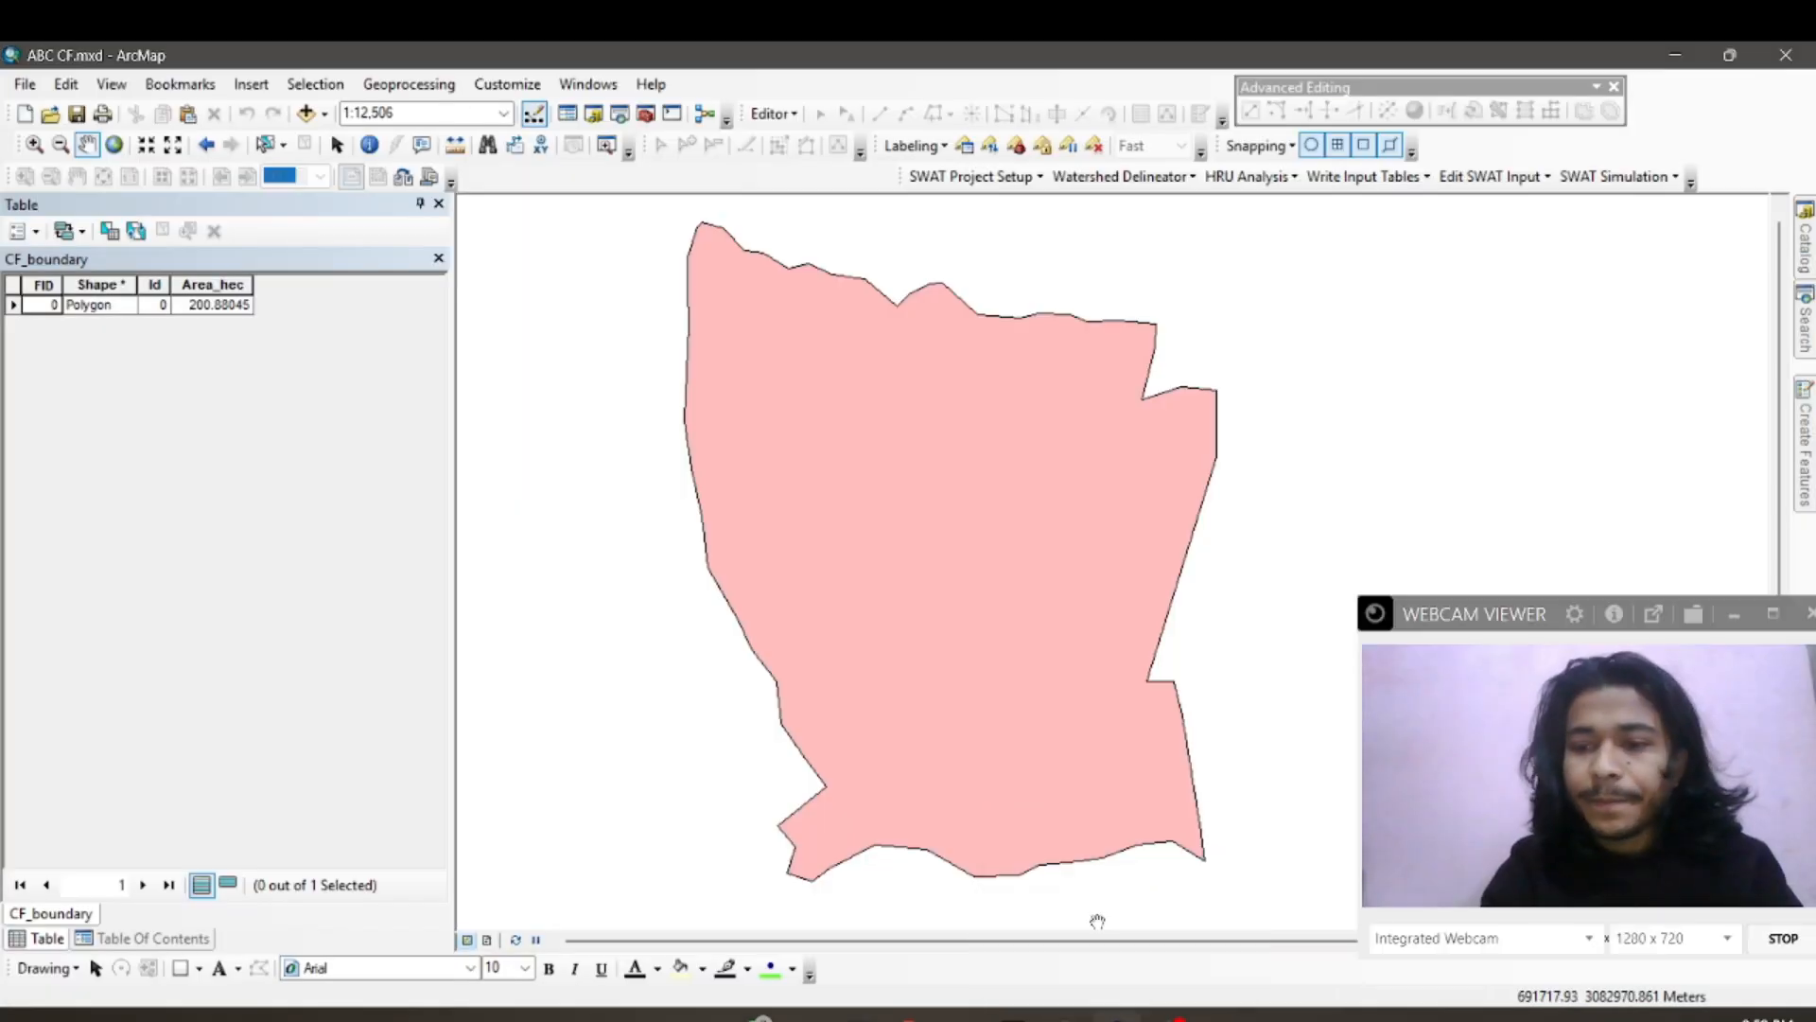
left_click(147, 939)
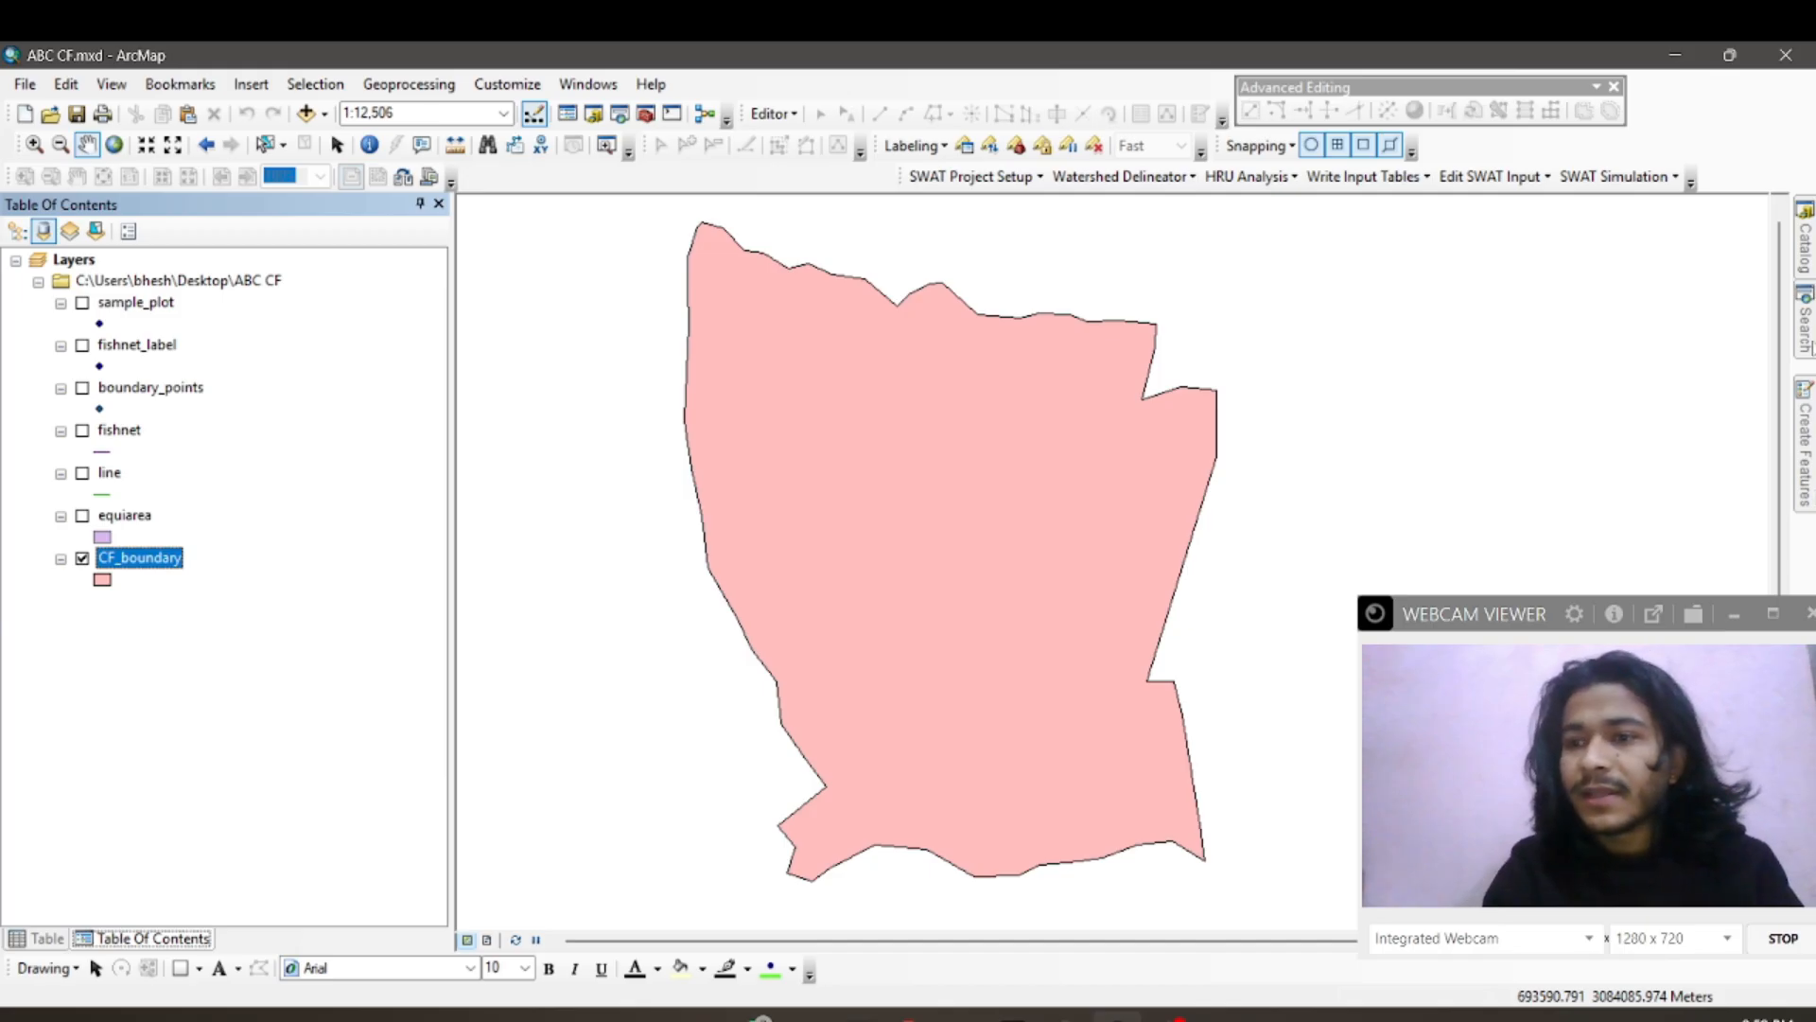
Step: Convert blocksfromgep.kmz from the ABC CF folder into a map layer with the KML To Layer tool
left_click(1805, 326)
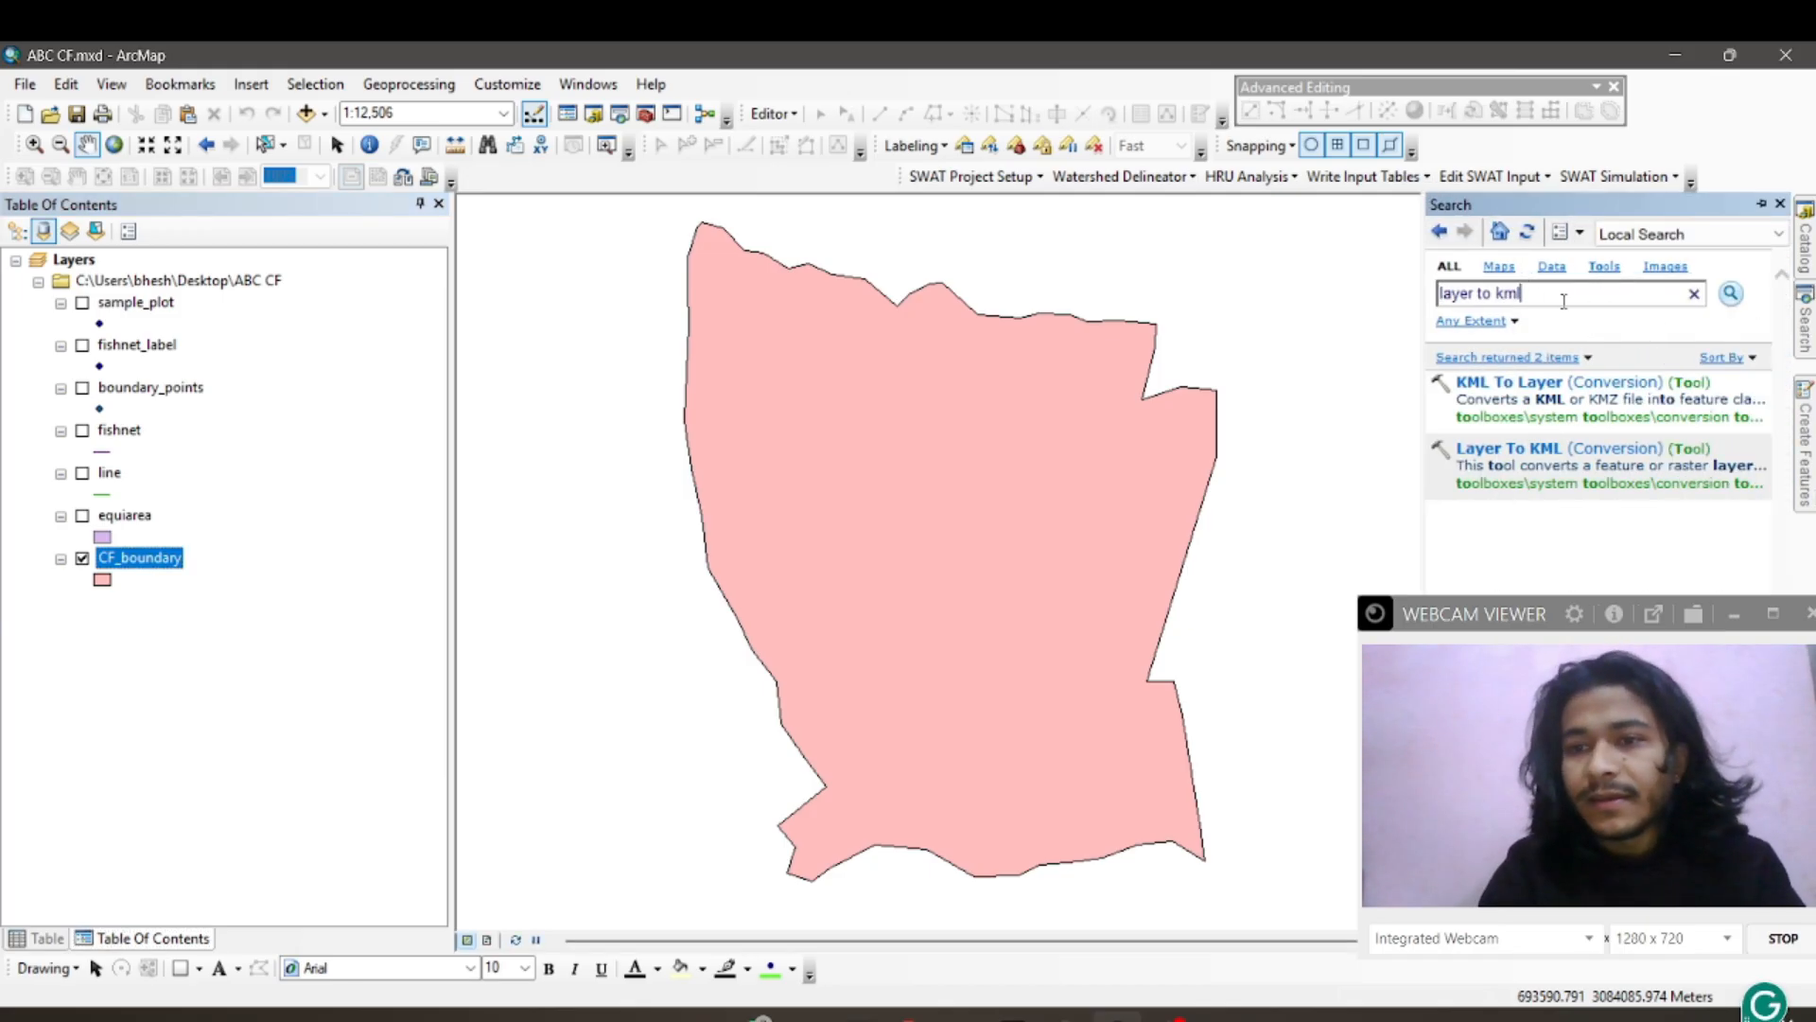
left_click(1481, 454)
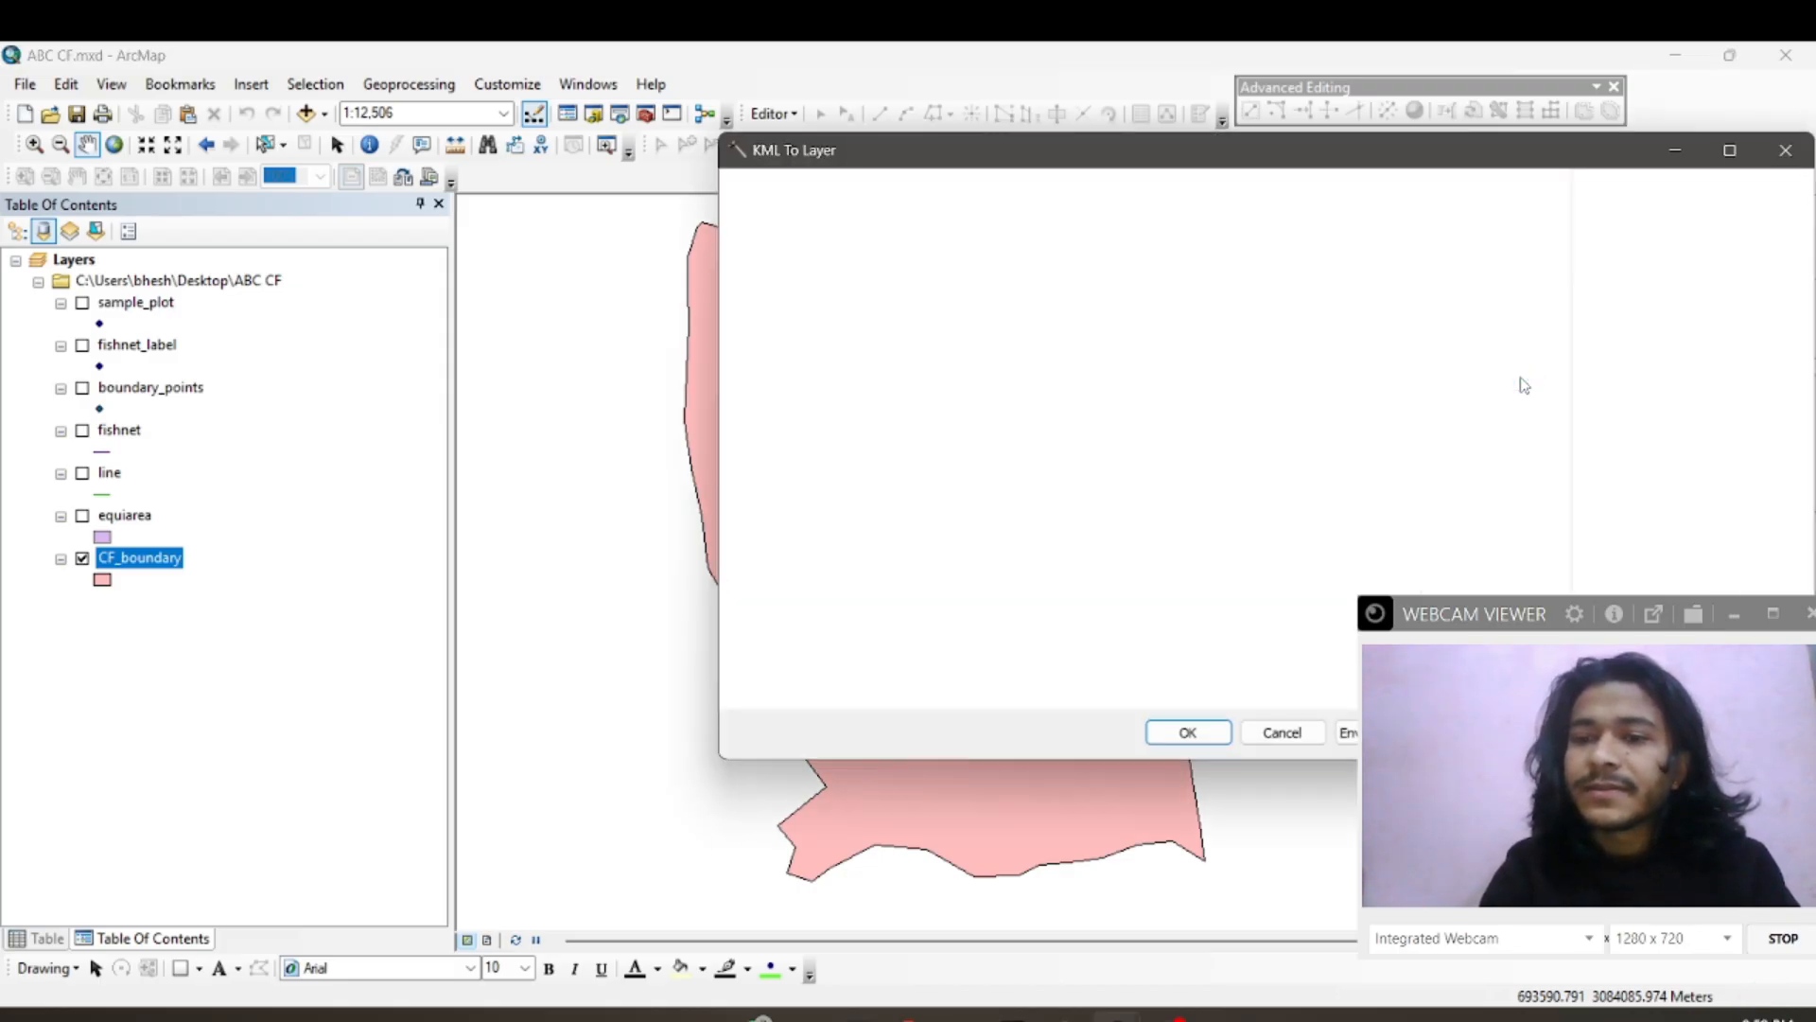
left_click_drag(1406, 151, 1167, 136)
left_click(1279, 204)
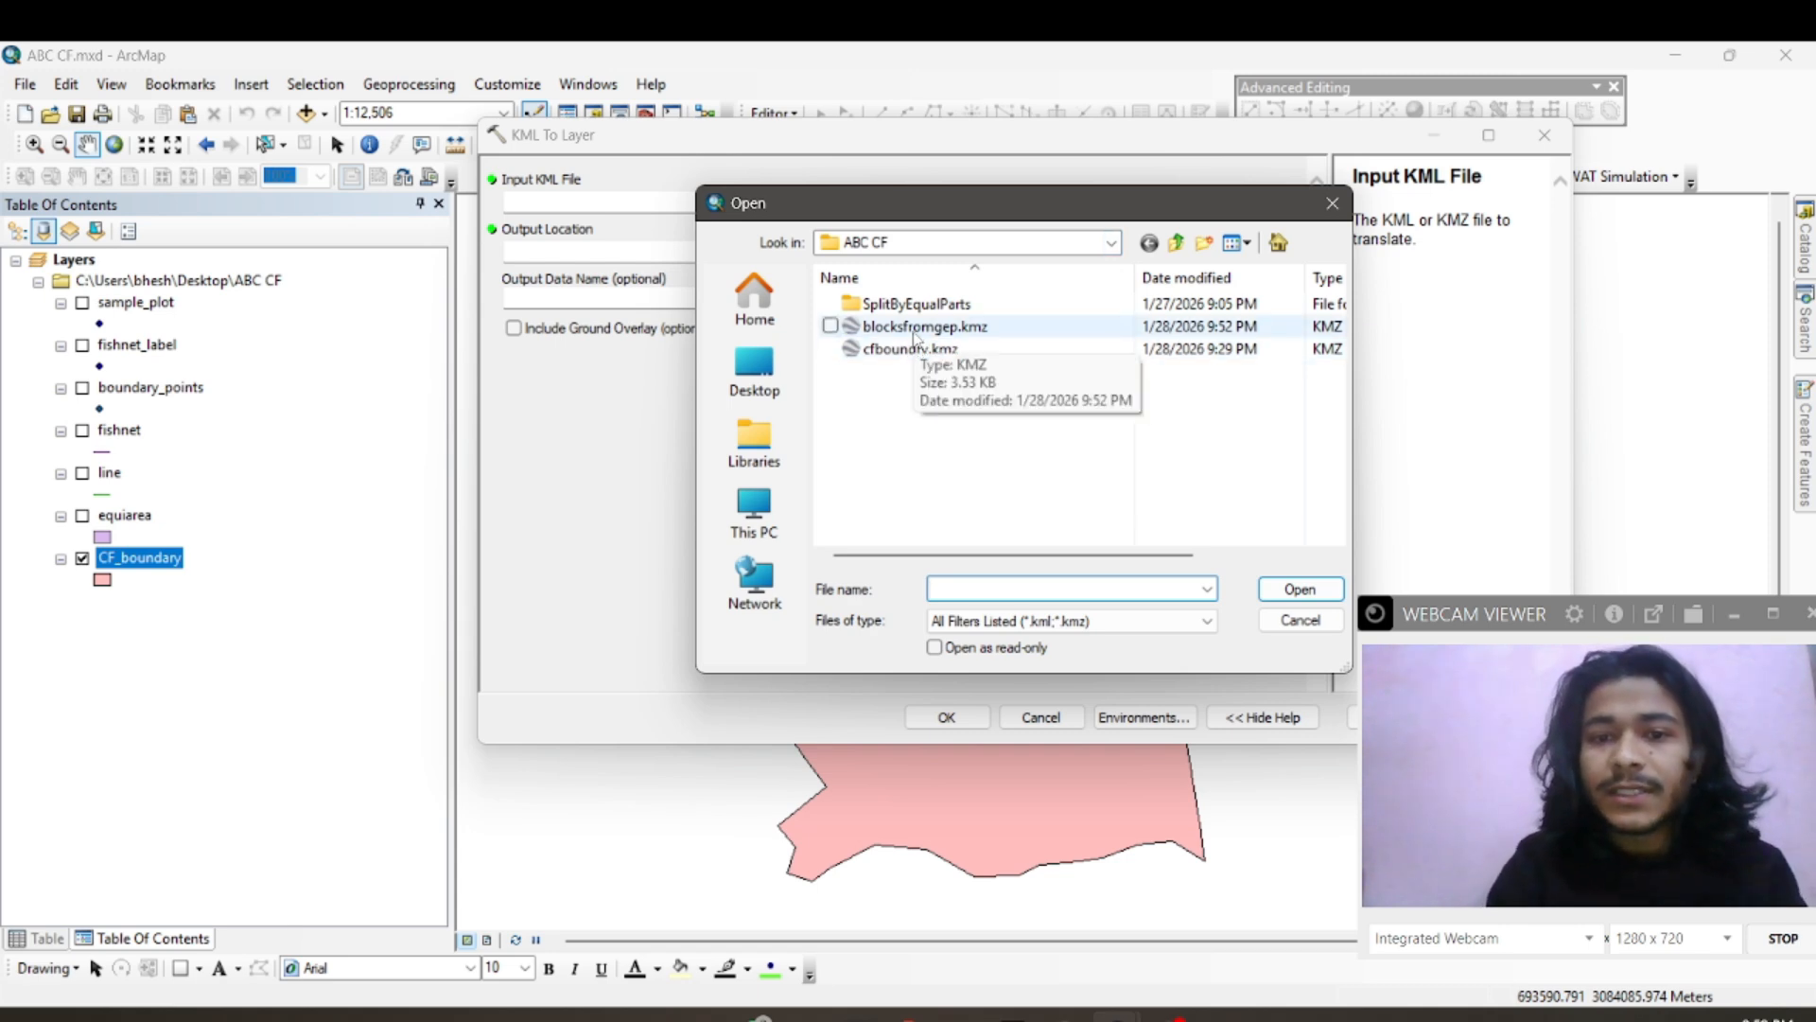
left_click(916, 328)
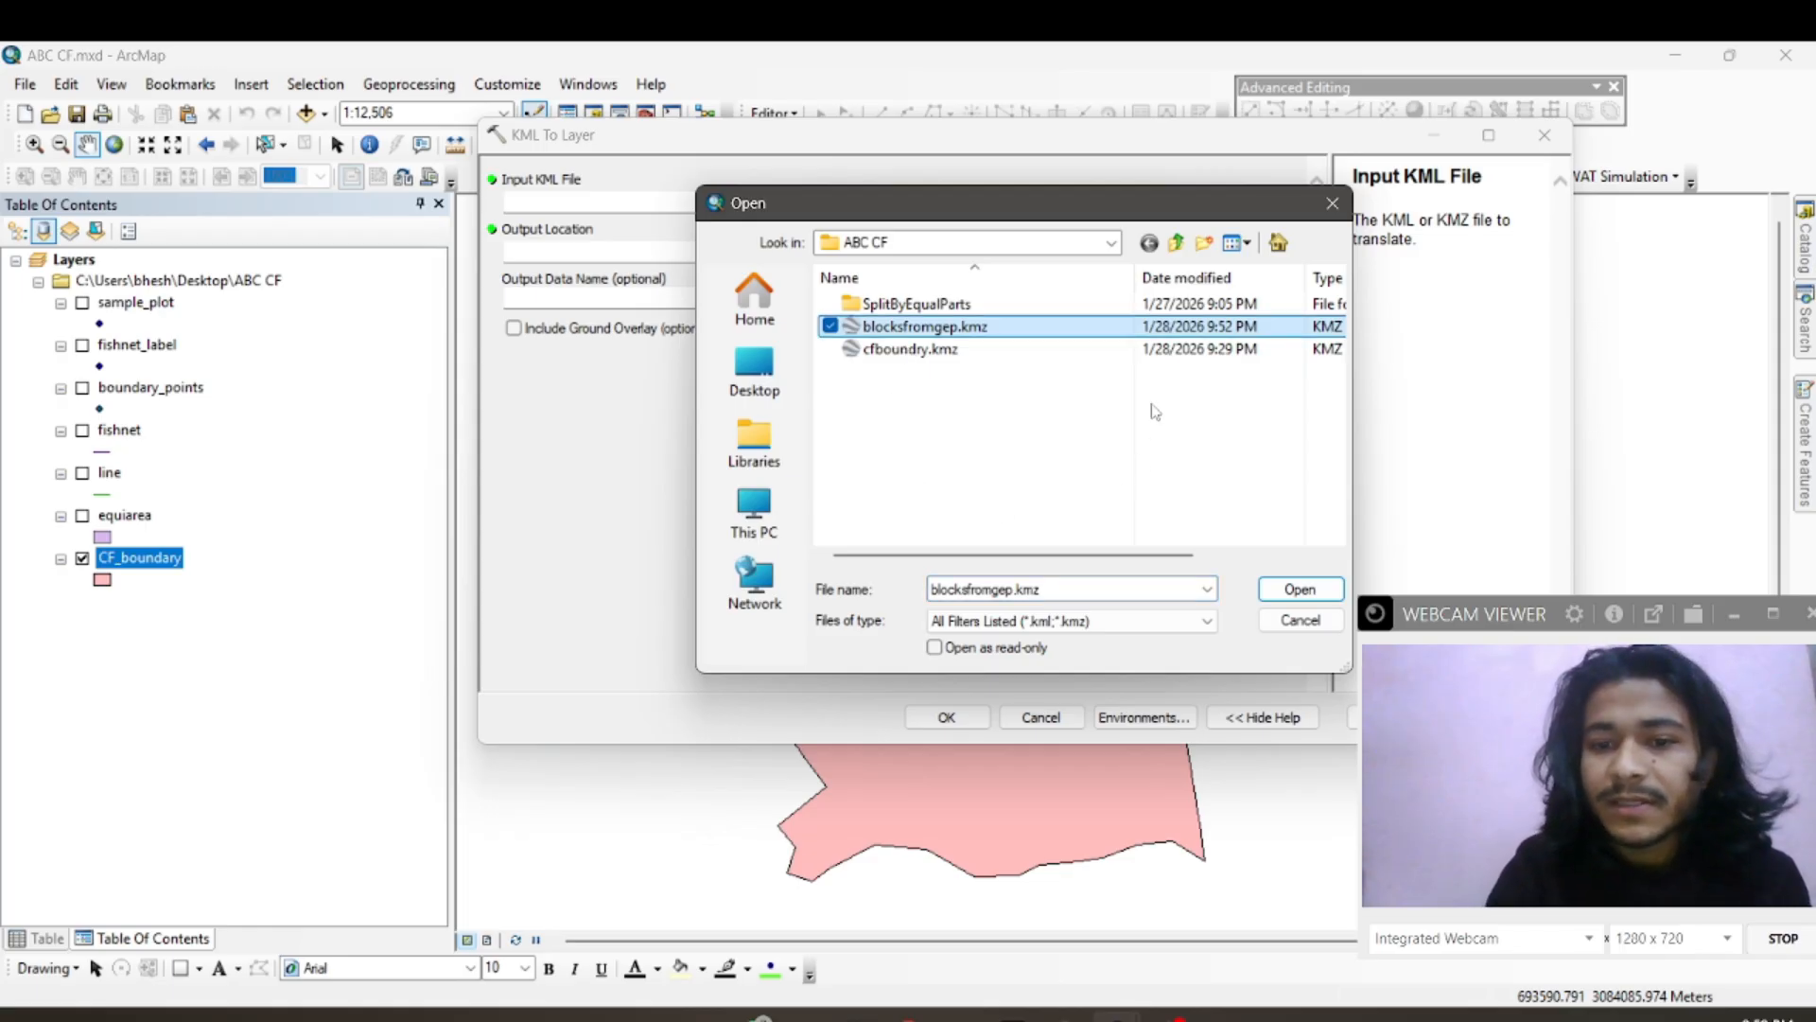
left_click(1299, 588)
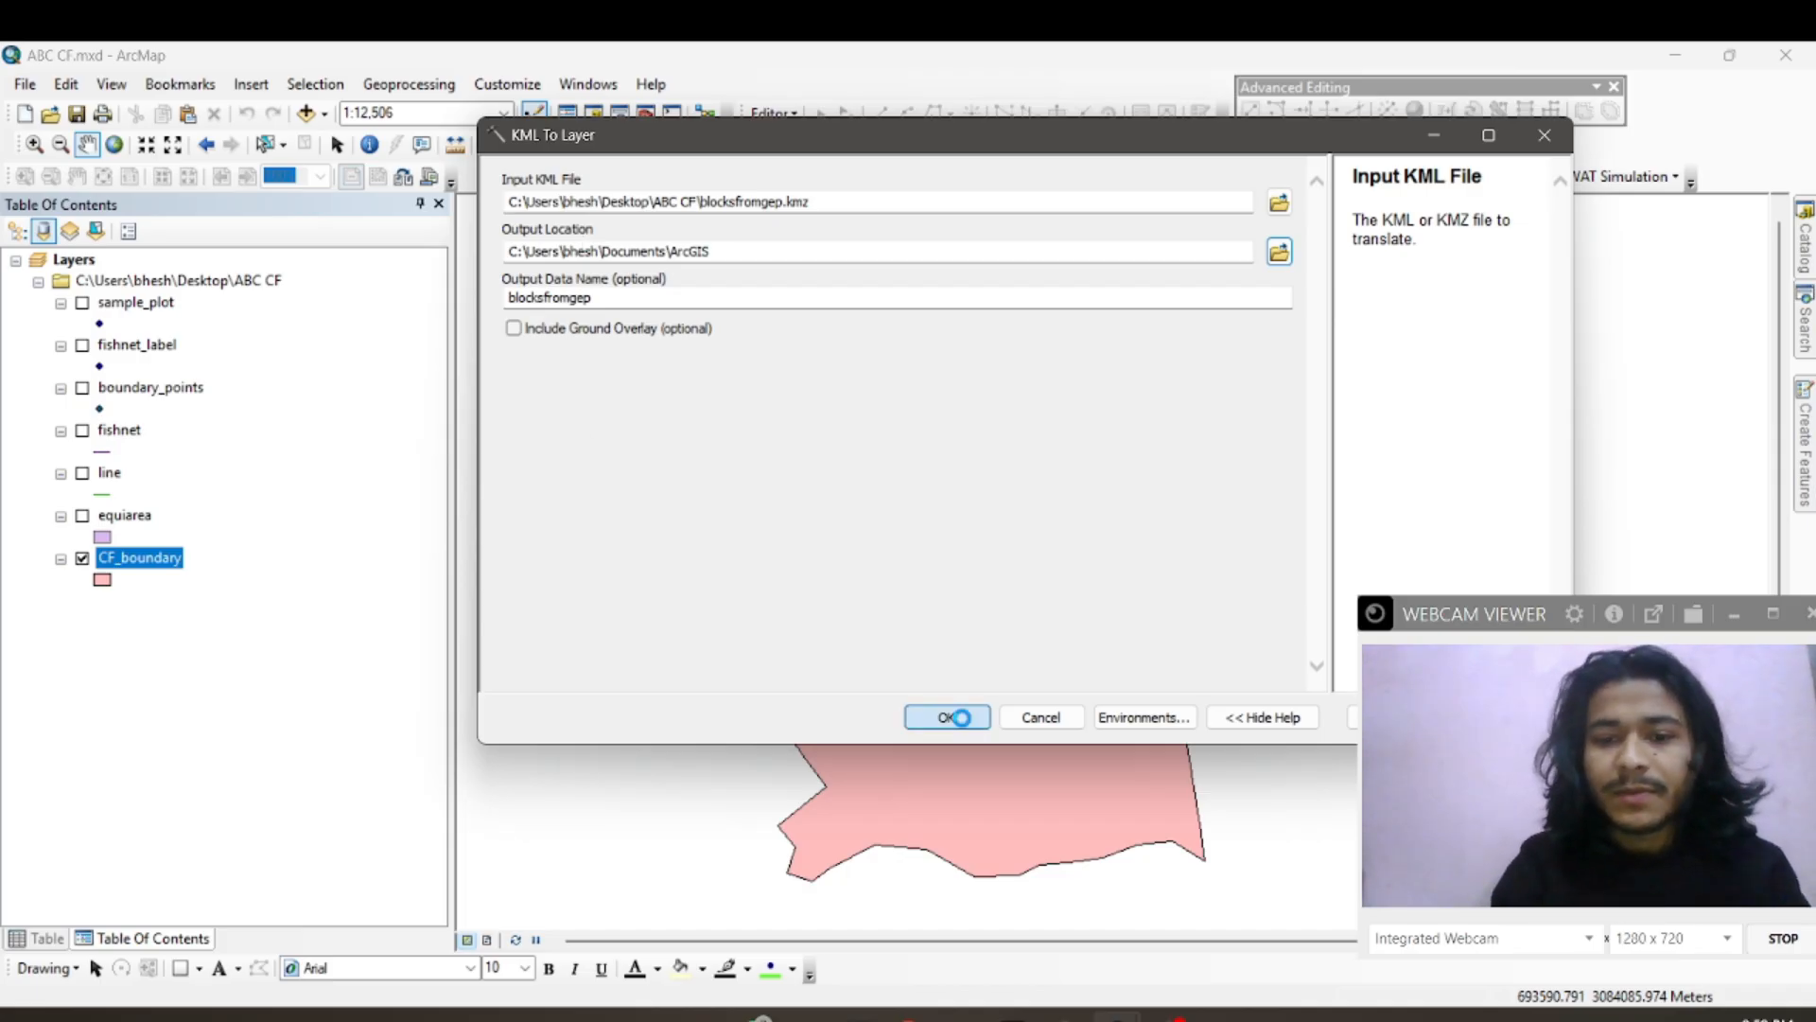
left_click(957, 717)
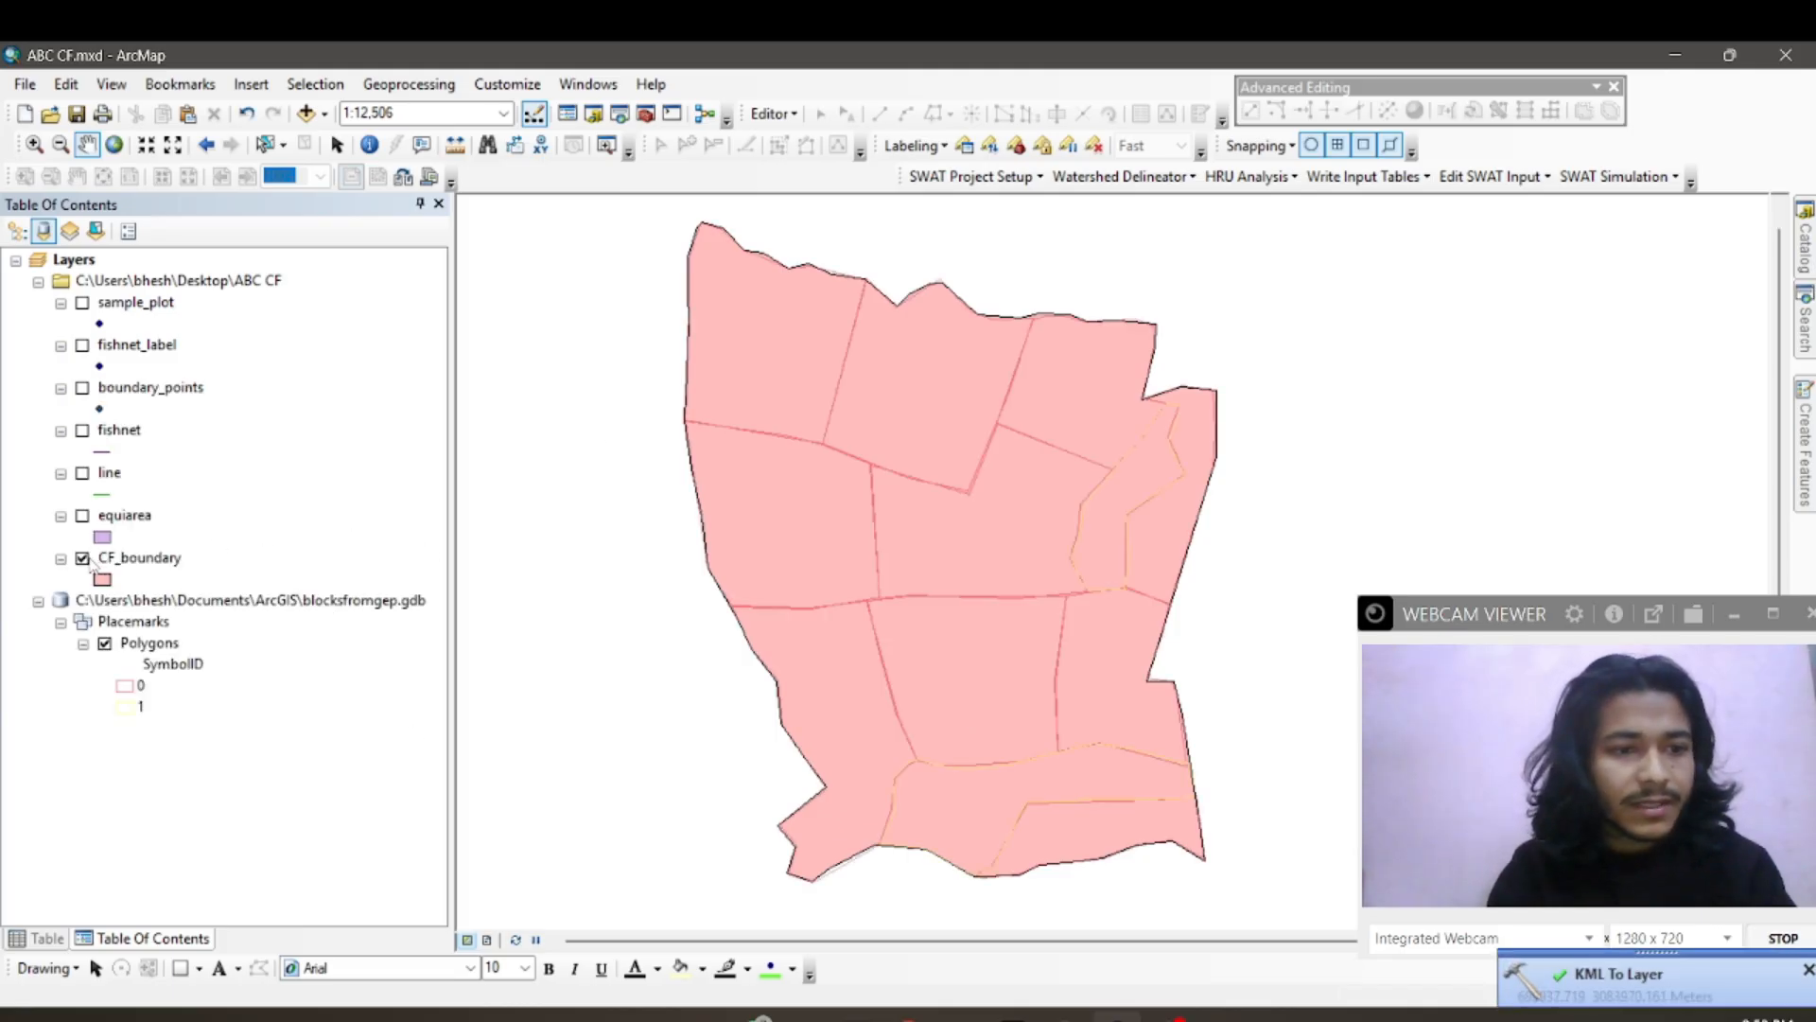
Step: Change the CF_boundary layer's symbol to Hollow and display the layer over the imported blocks
left_click(82, 559)
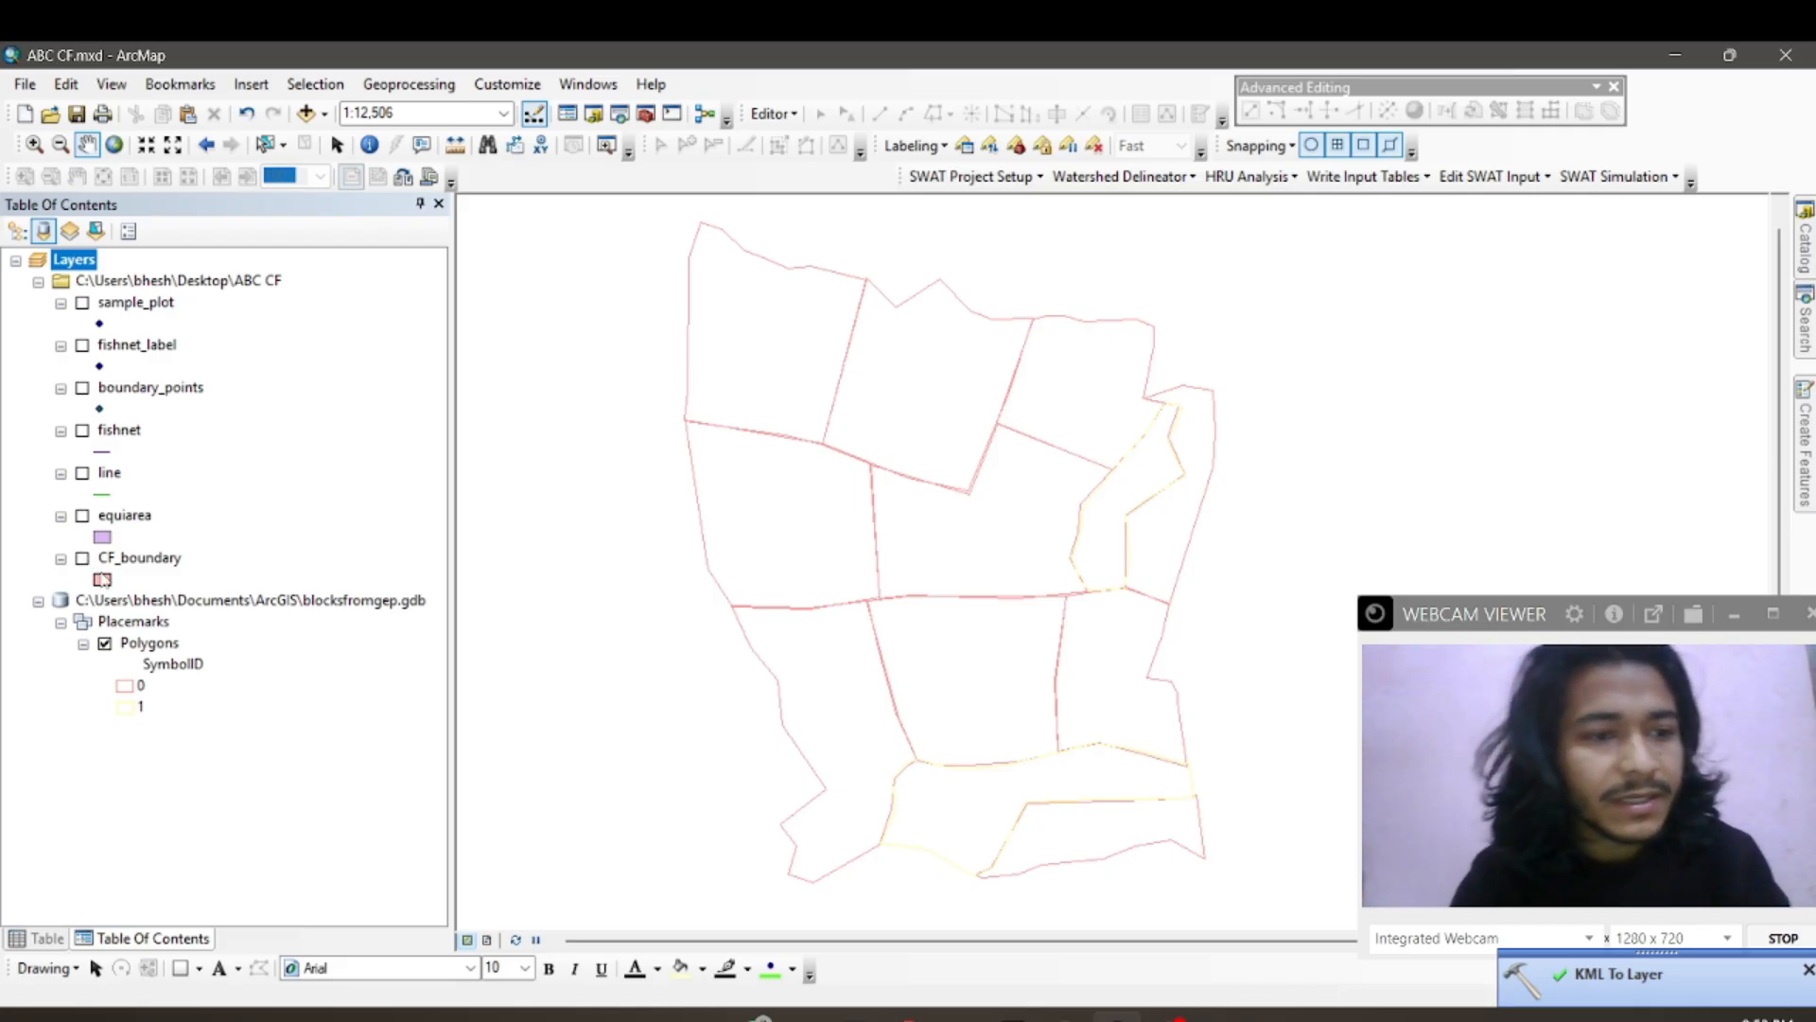
left_click(102, 579)
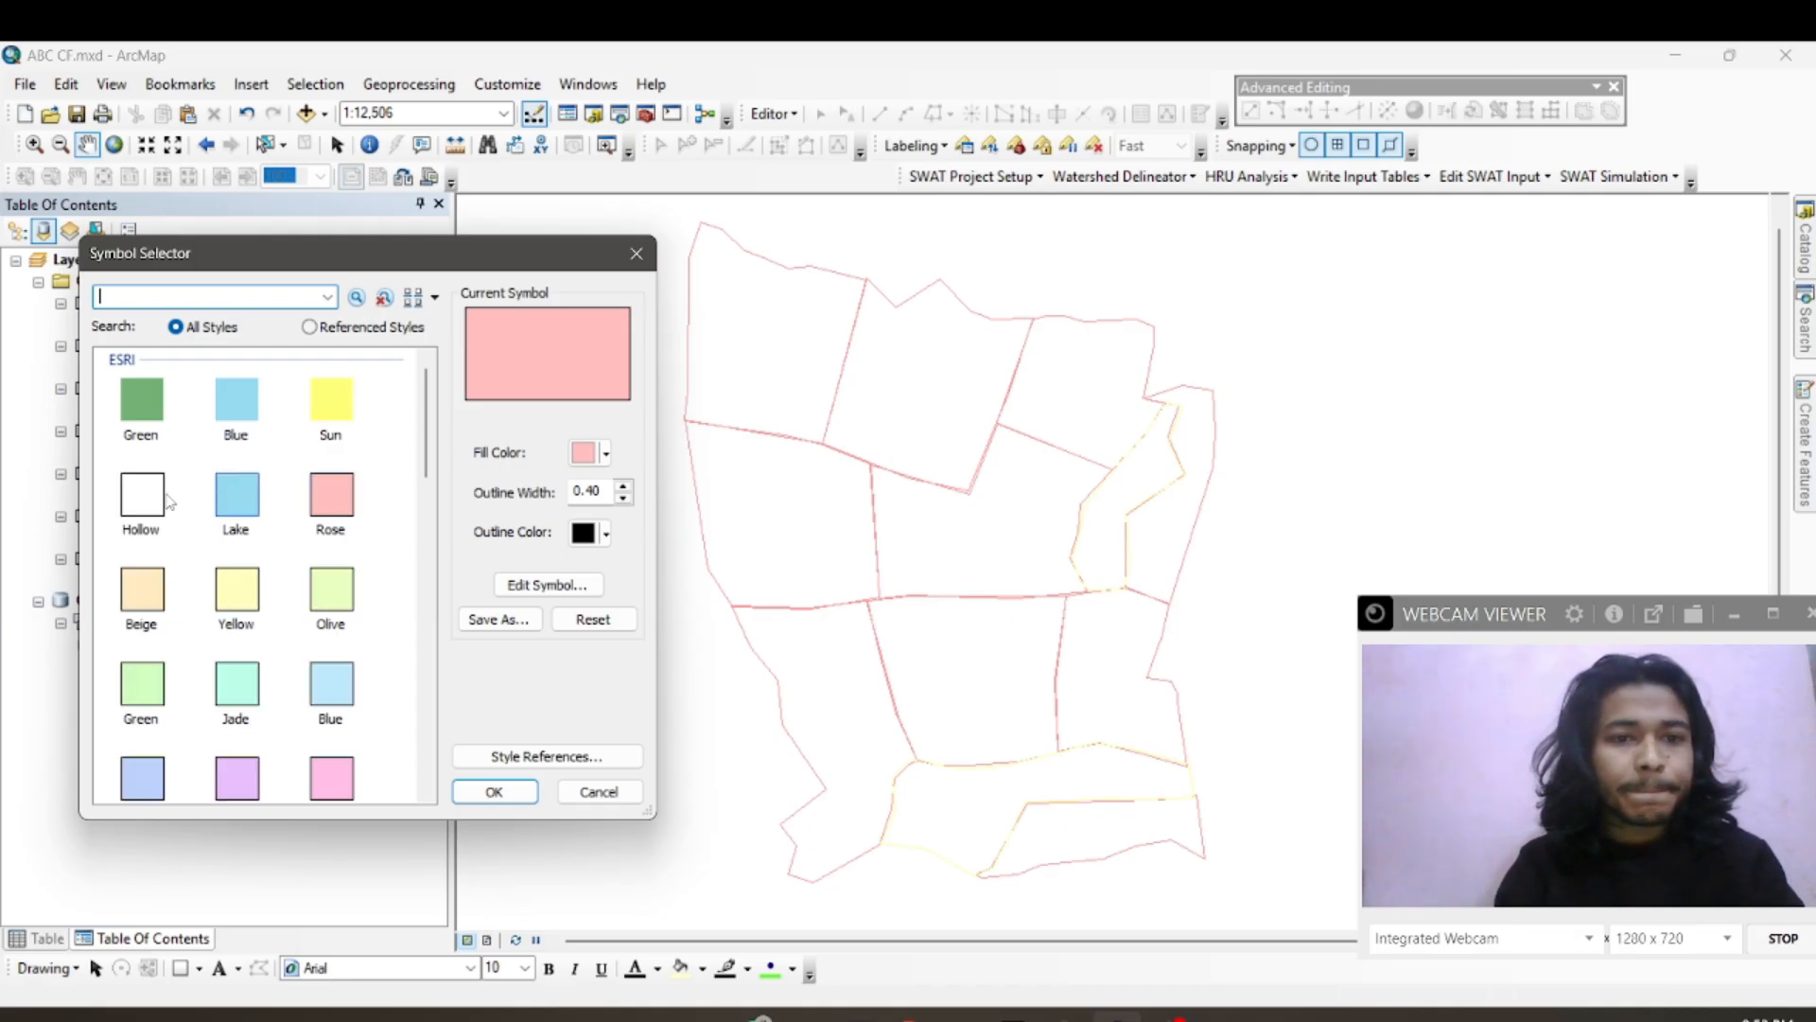
left_click(173, 501)
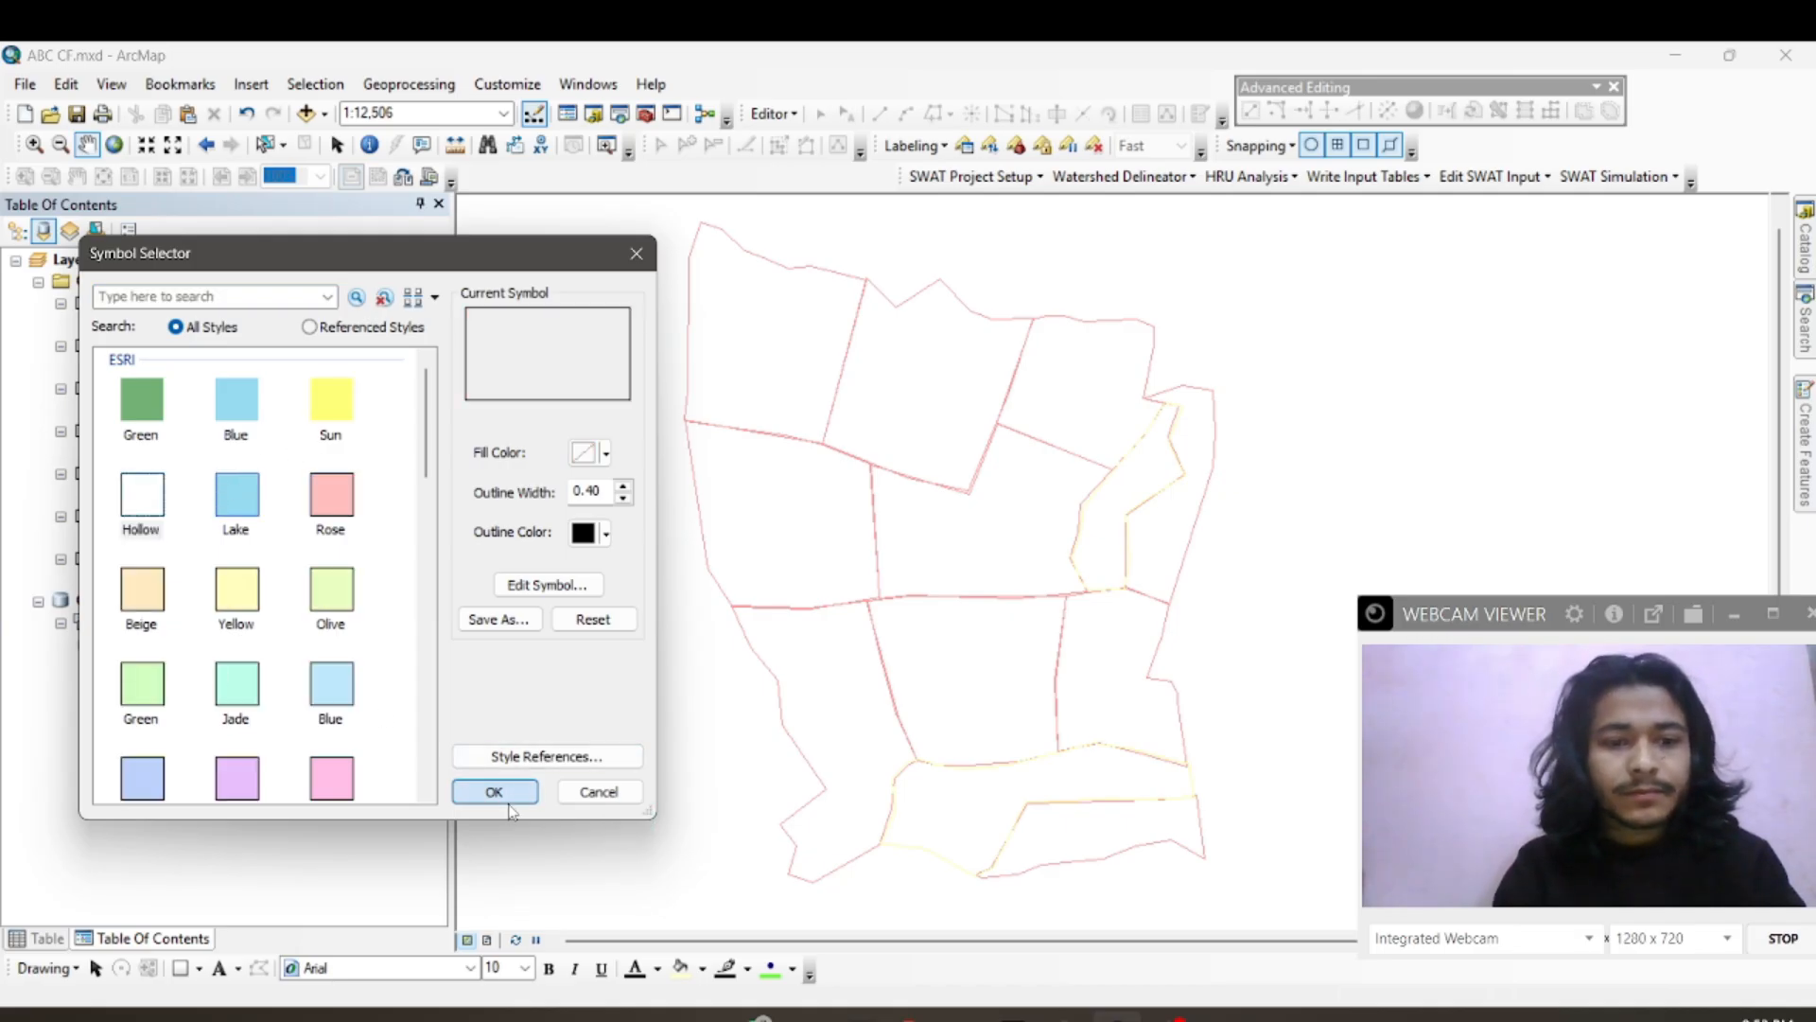
left_click(497, 794)
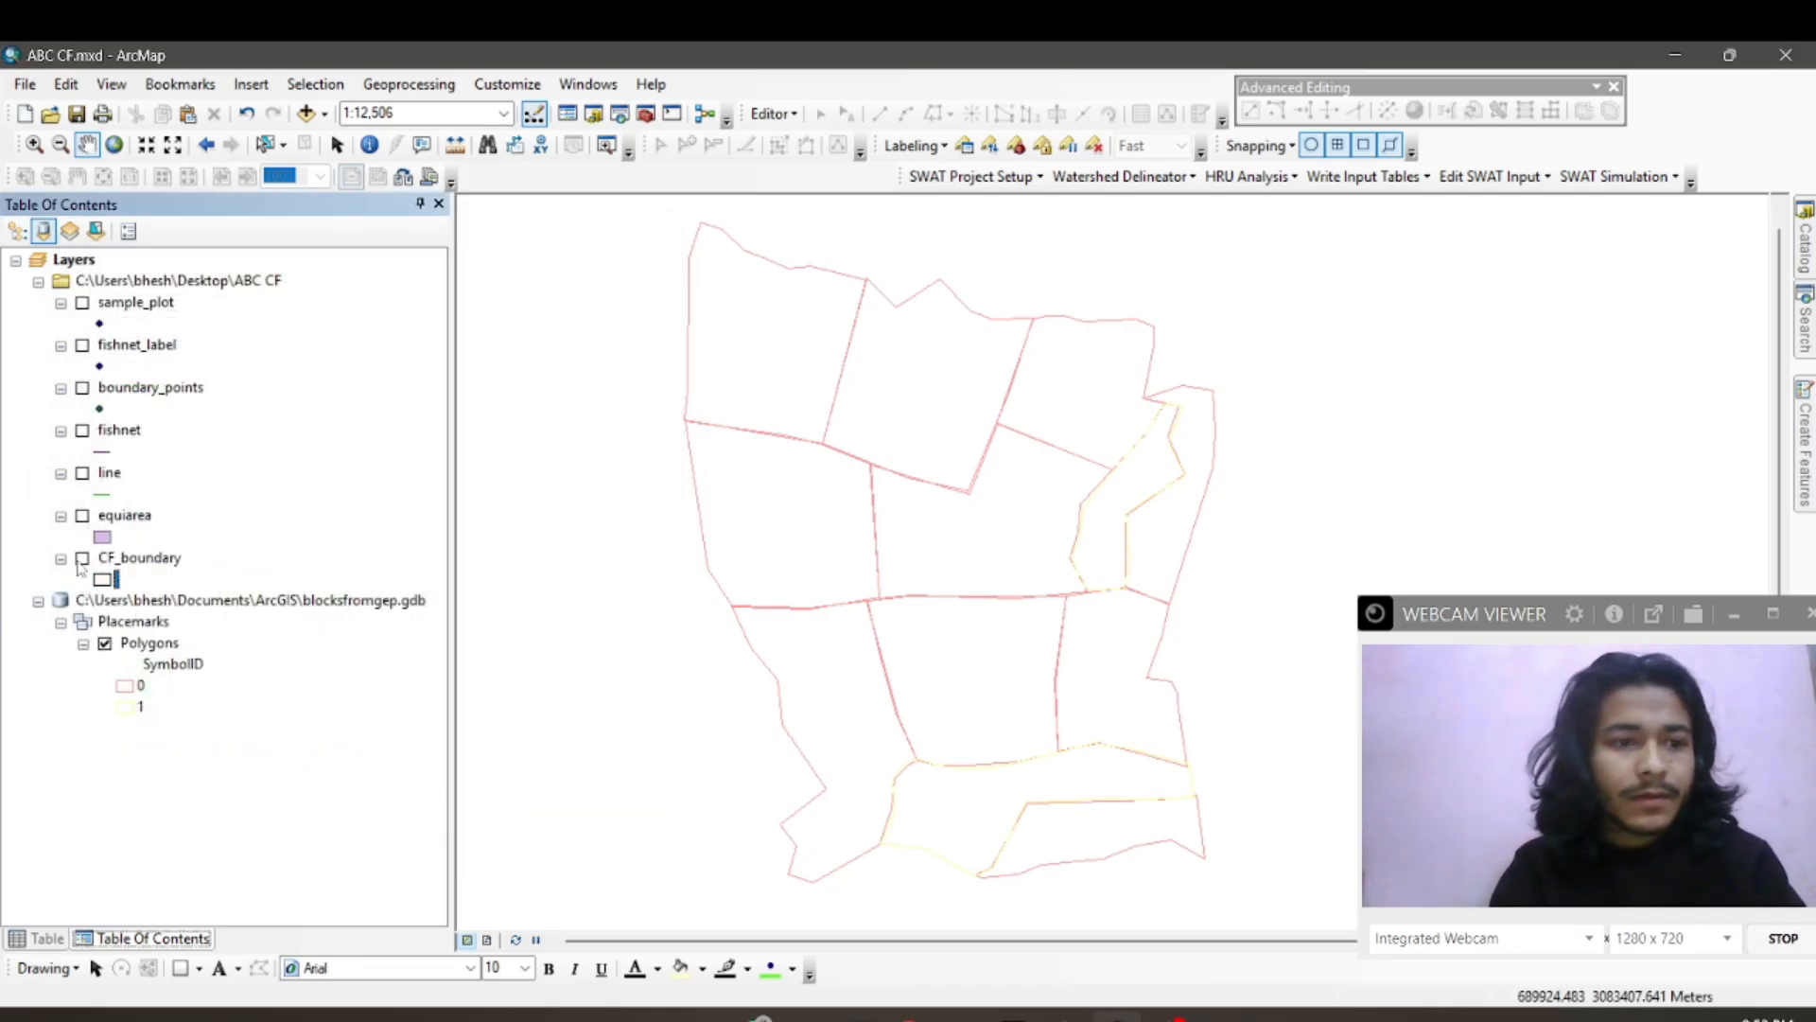
left_click(82, 558)
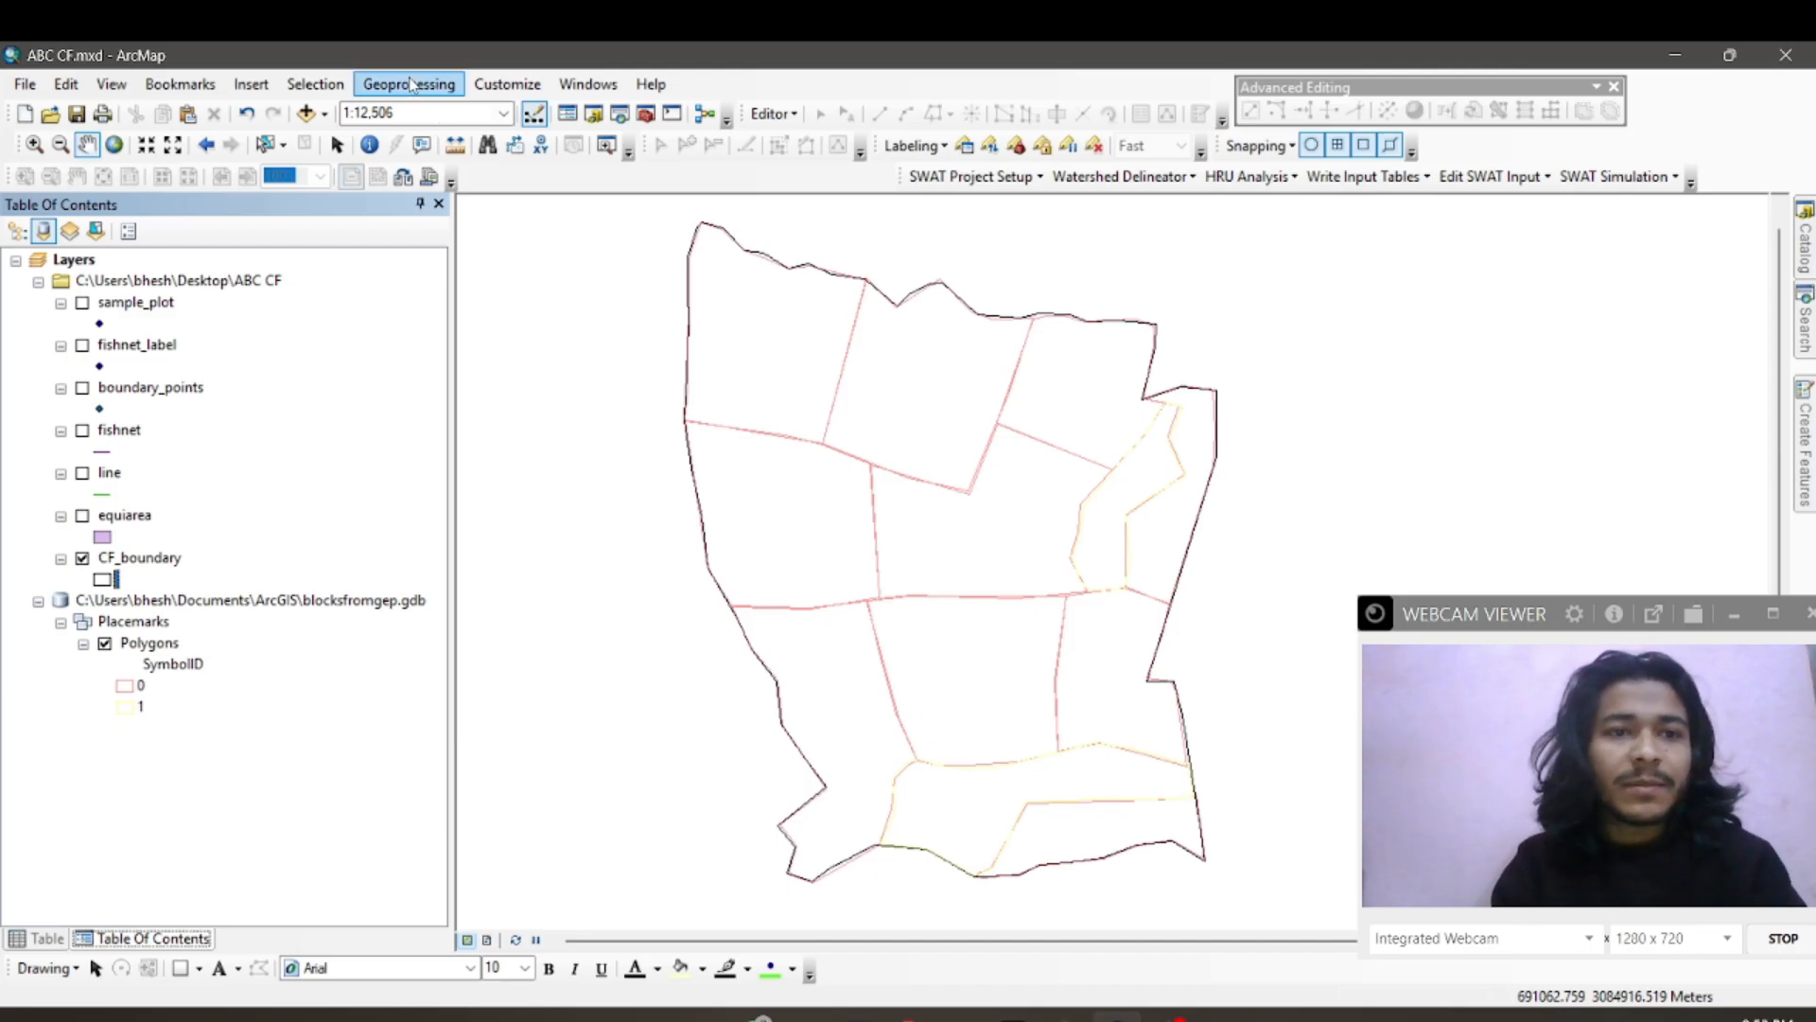
Step: Clip the blocksfromgep Polygons layer with CF_boundary as the clip features, keeping the default output location
left_click(410, 83)
left_click(398, 140)
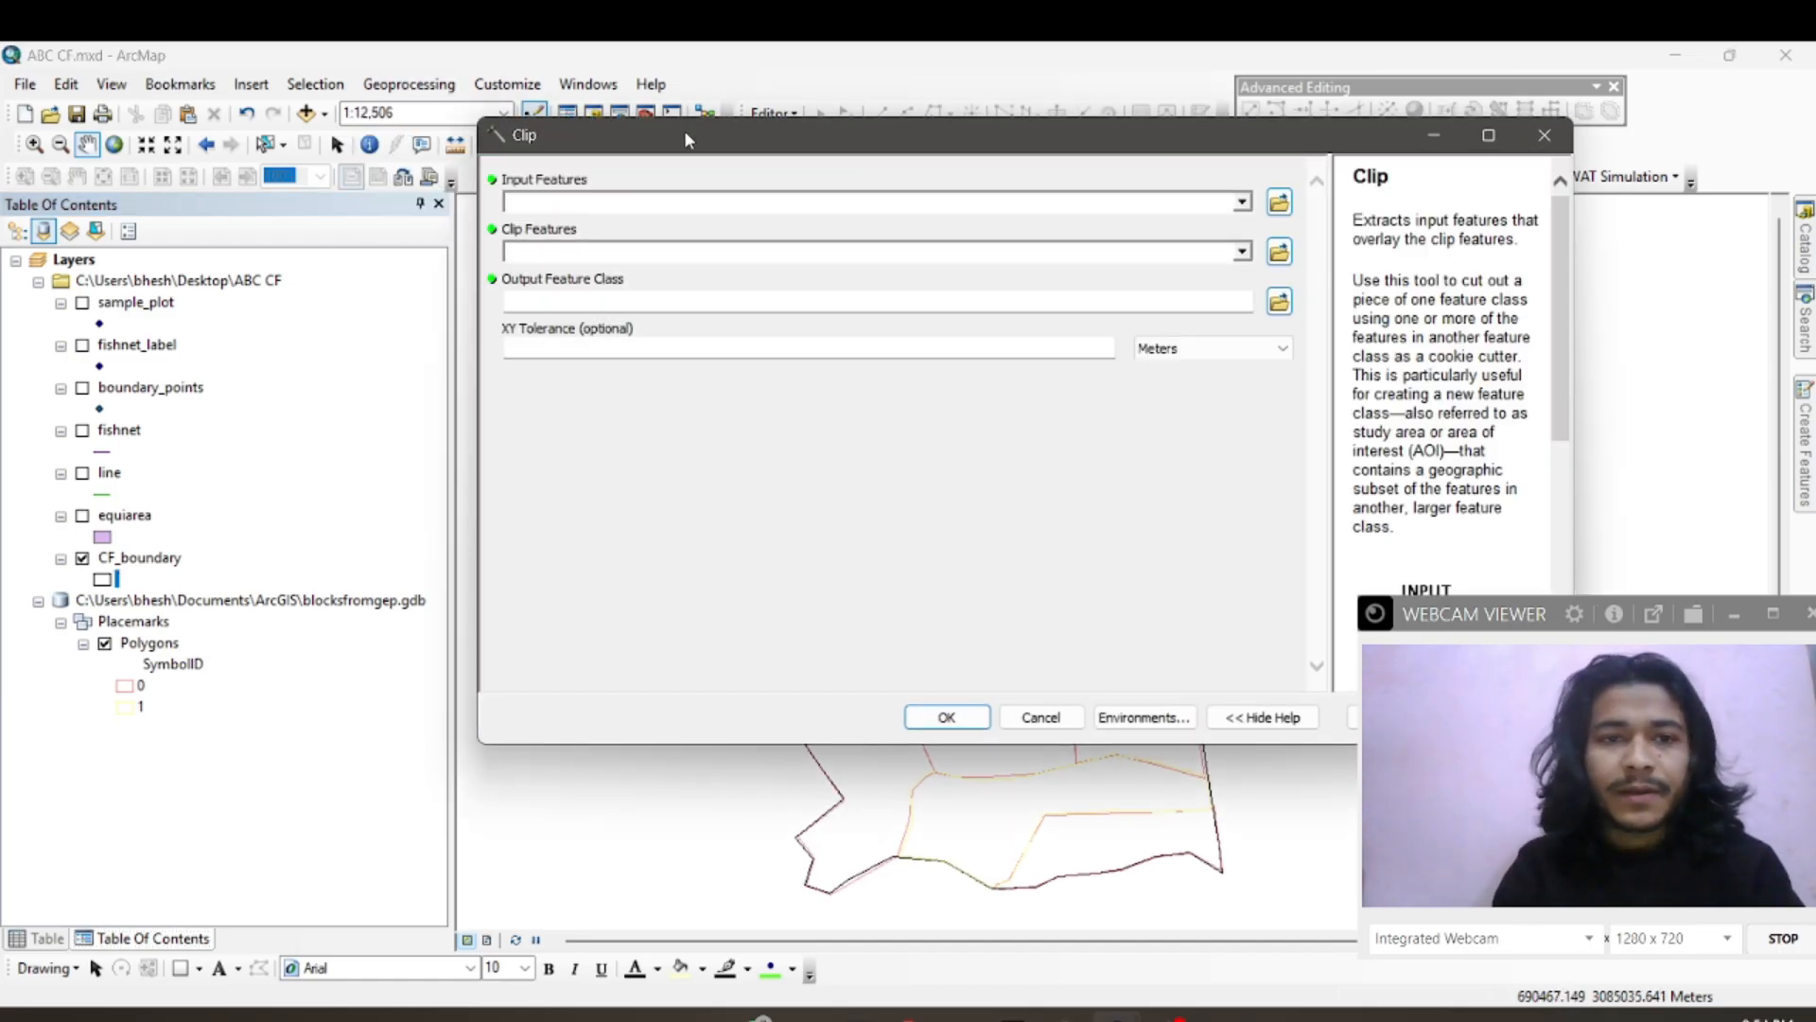
left_click(1242, 202)
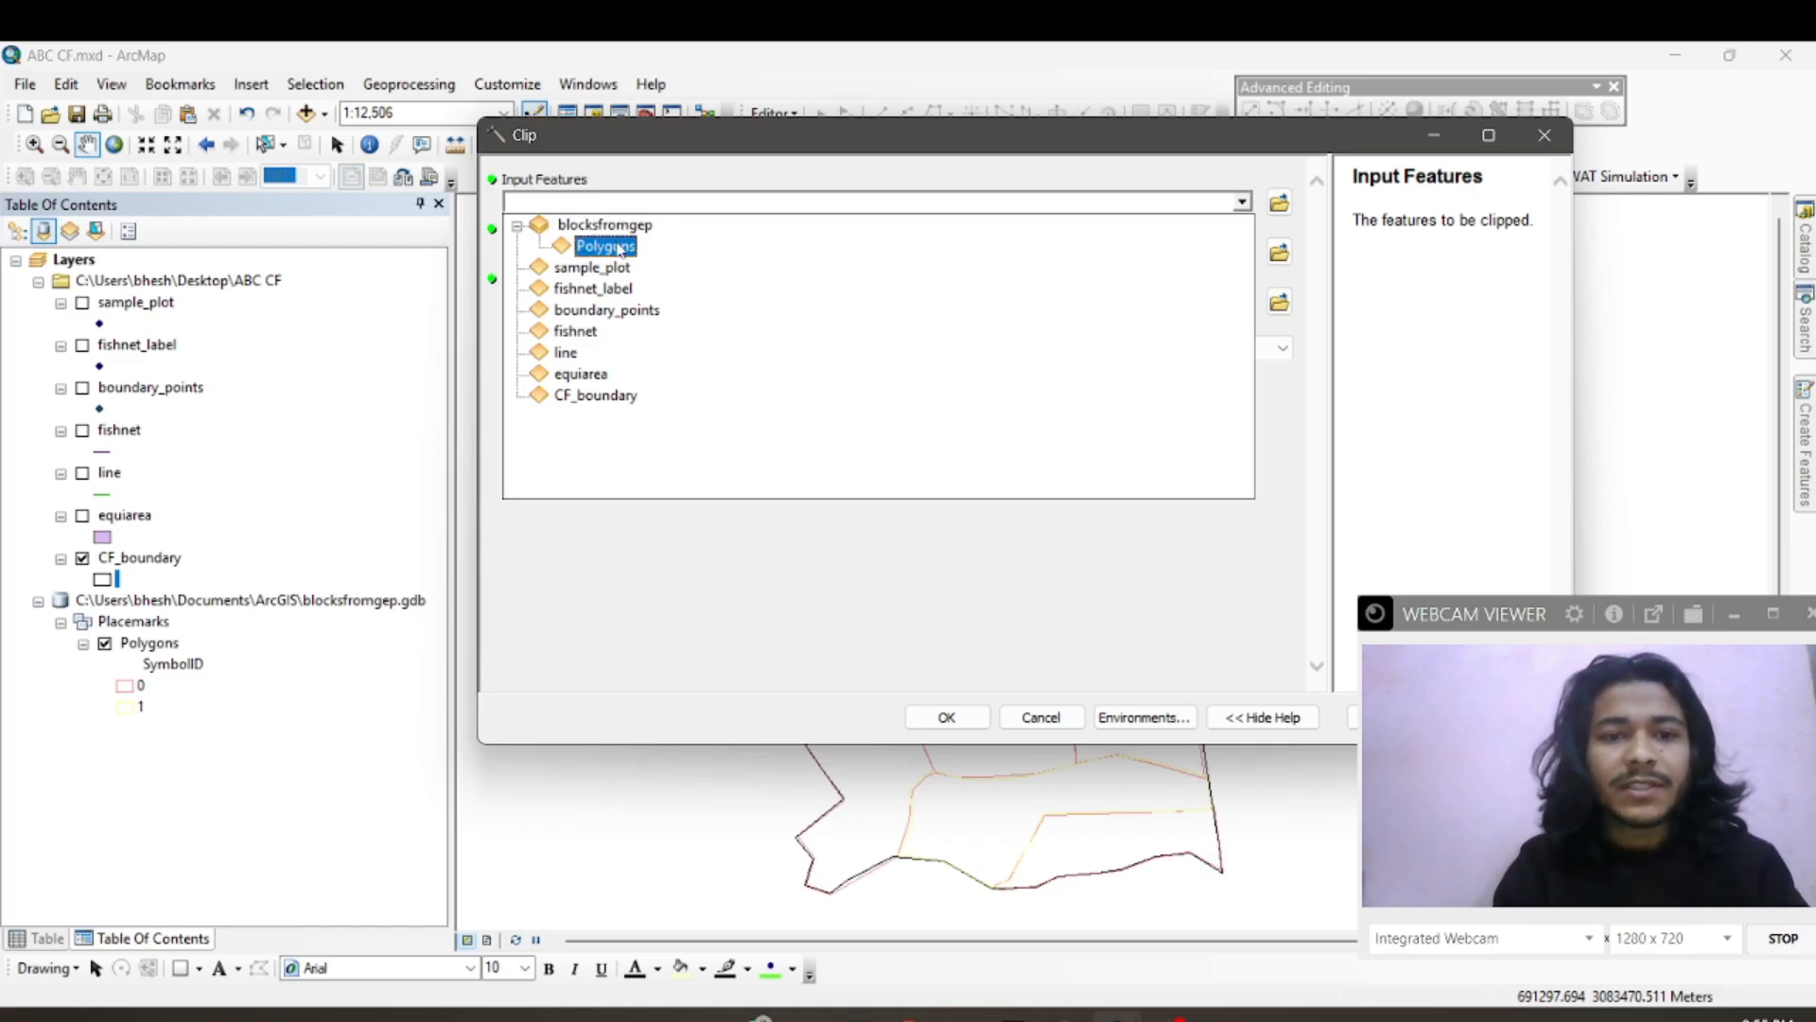
left_click(606, 247)
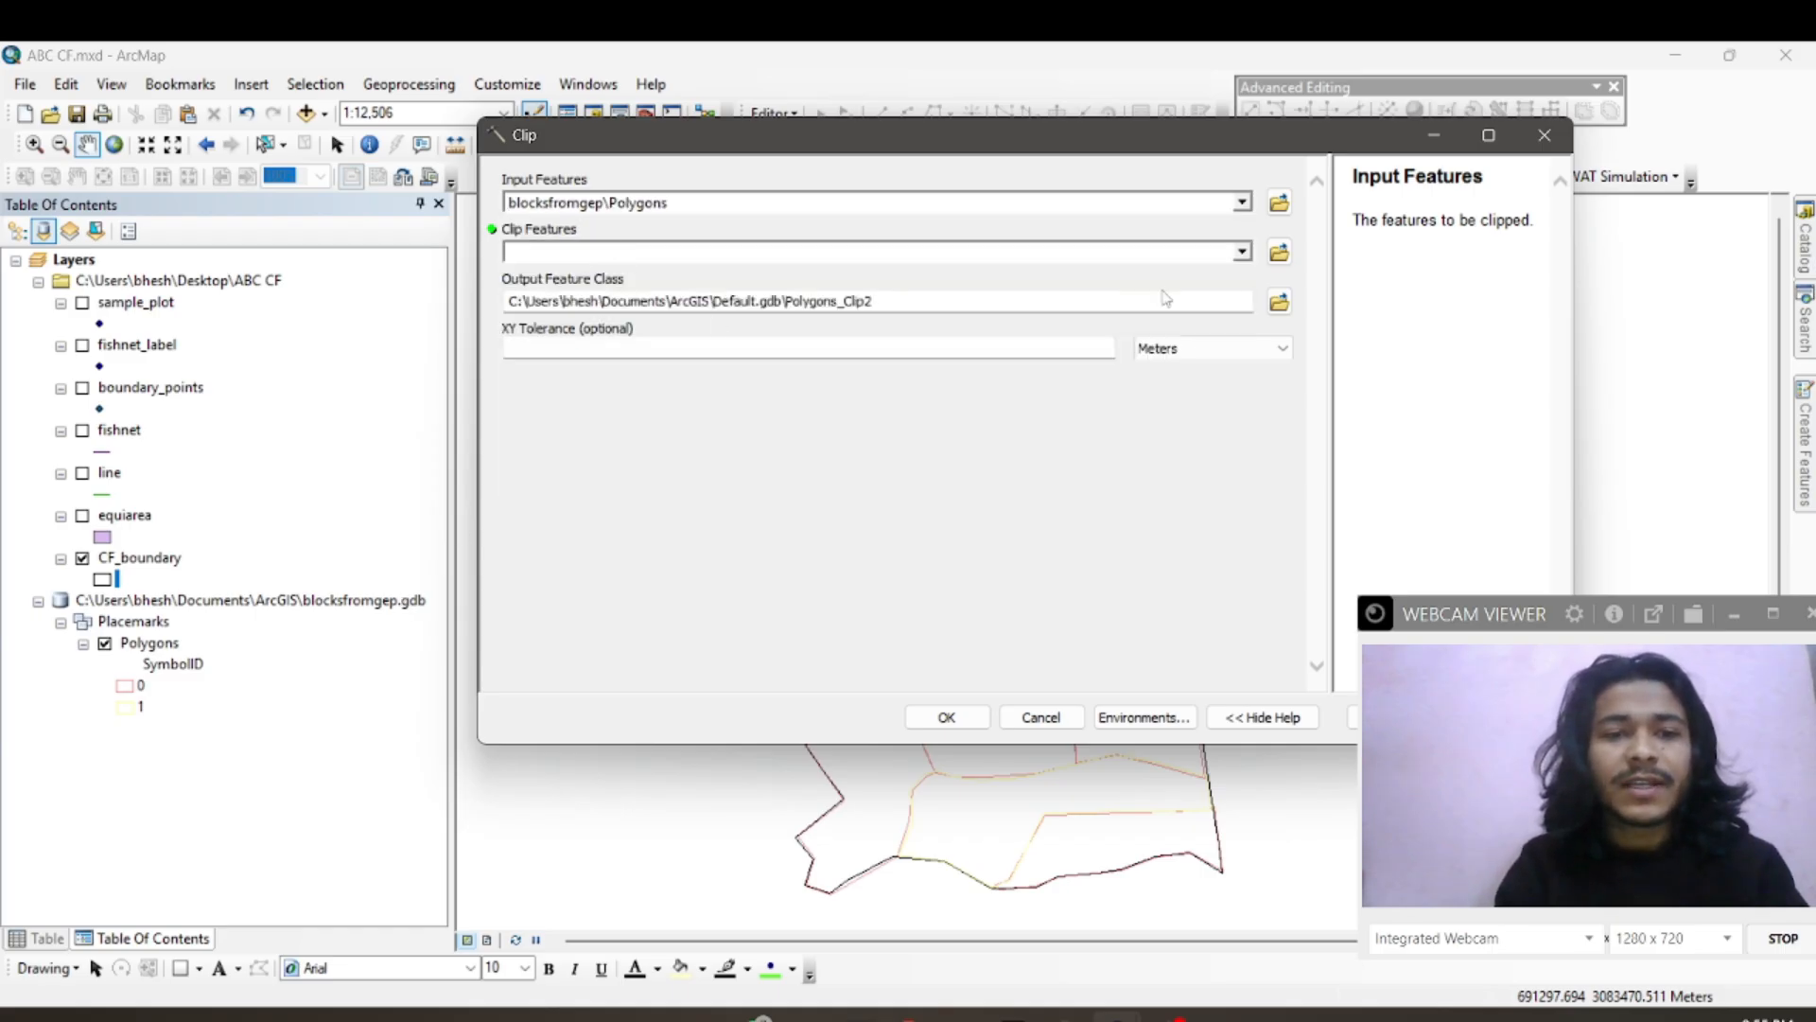
left_click(1242, 252)
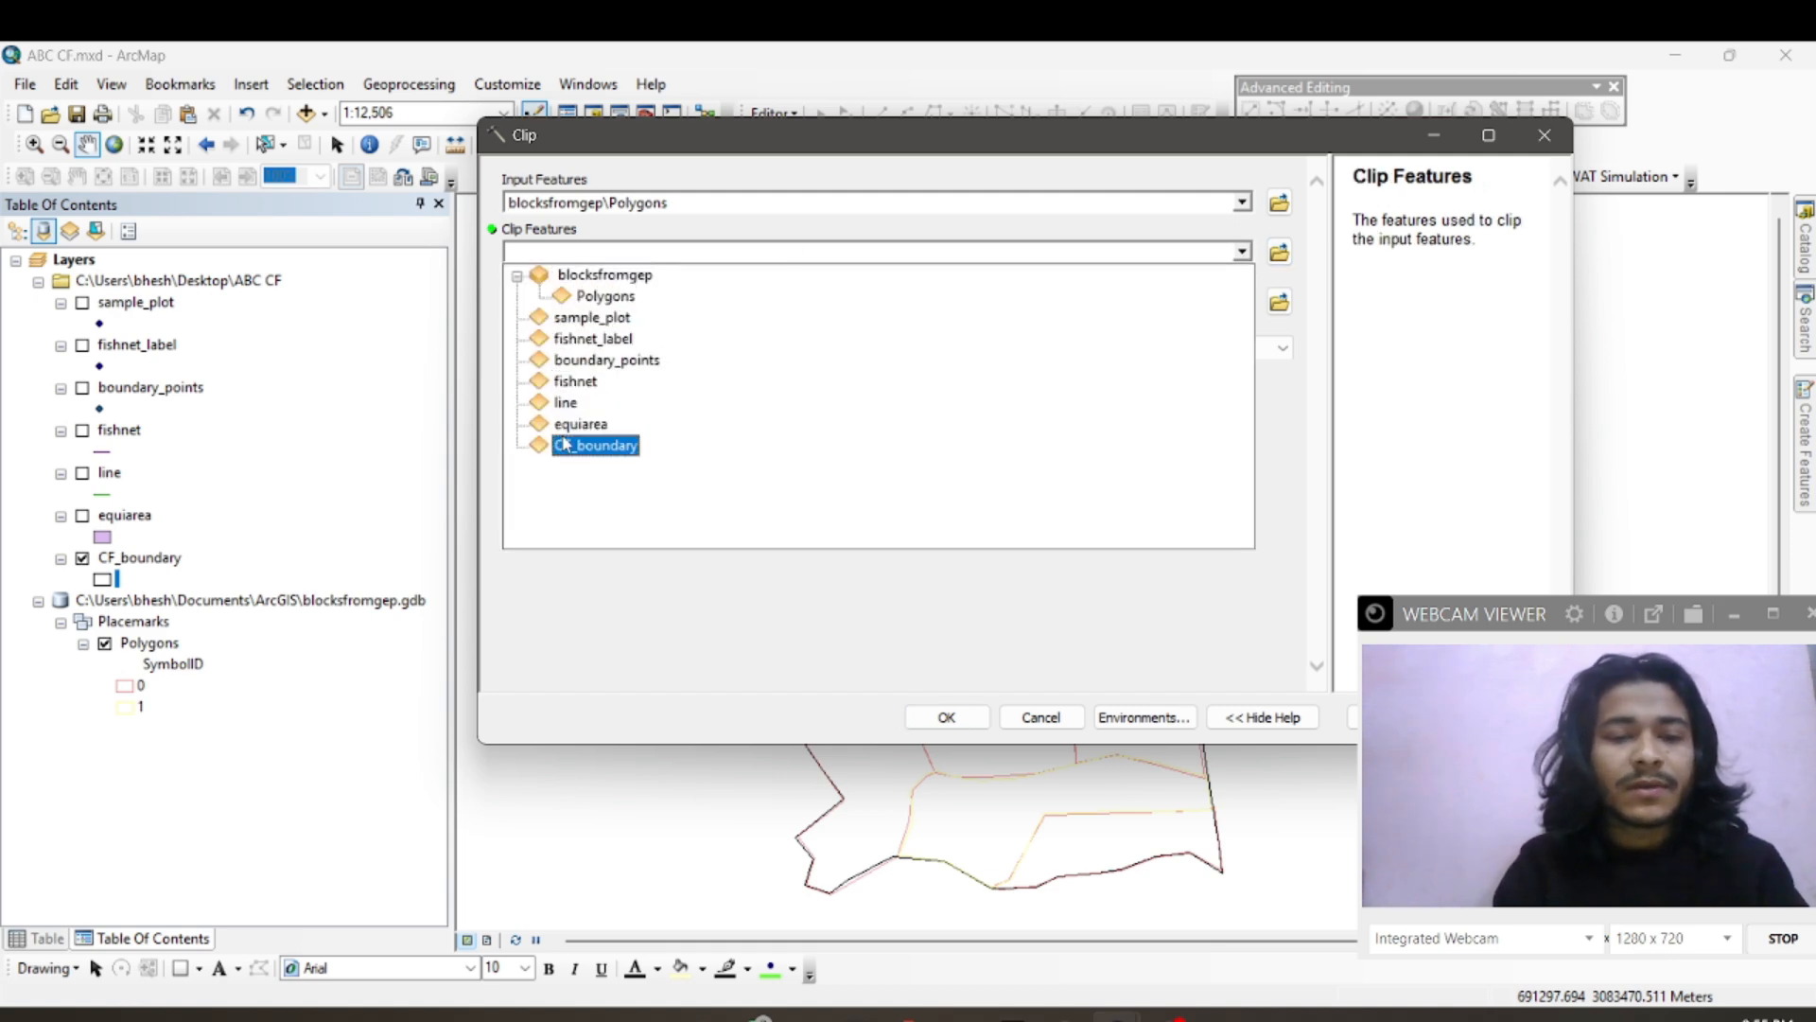
left_click(565, 445)
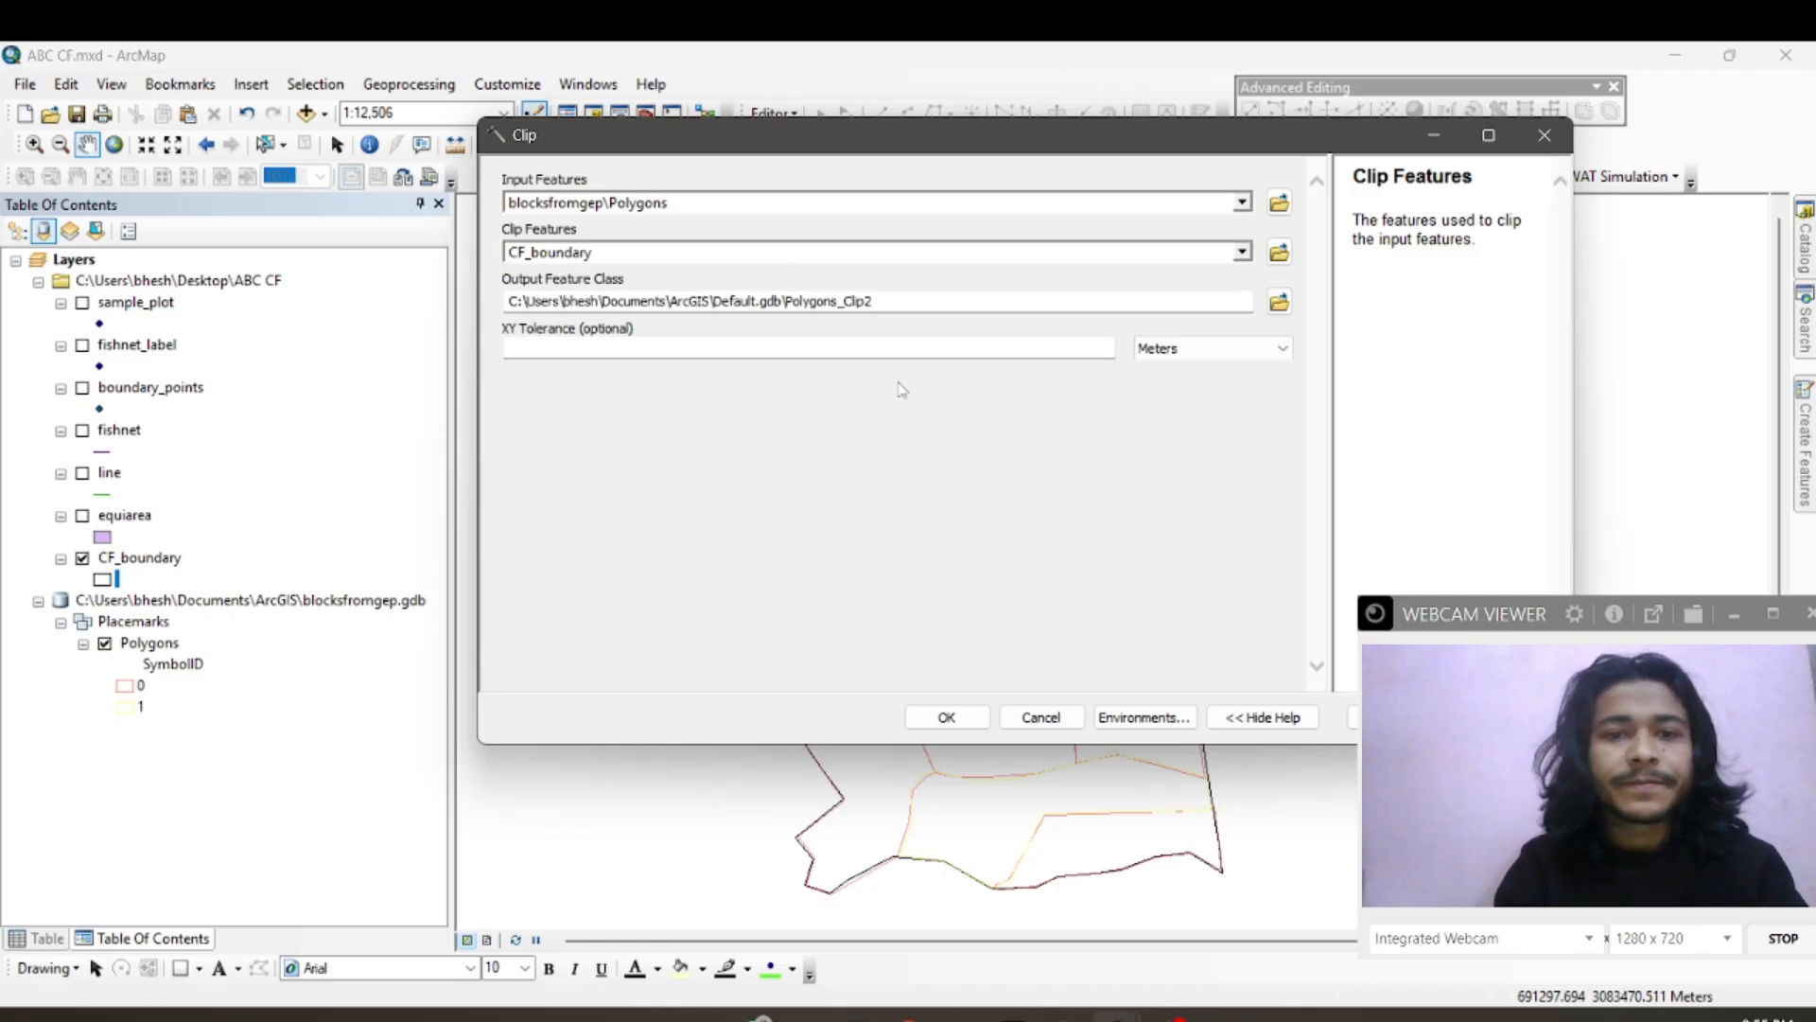
left_click(961, 717)
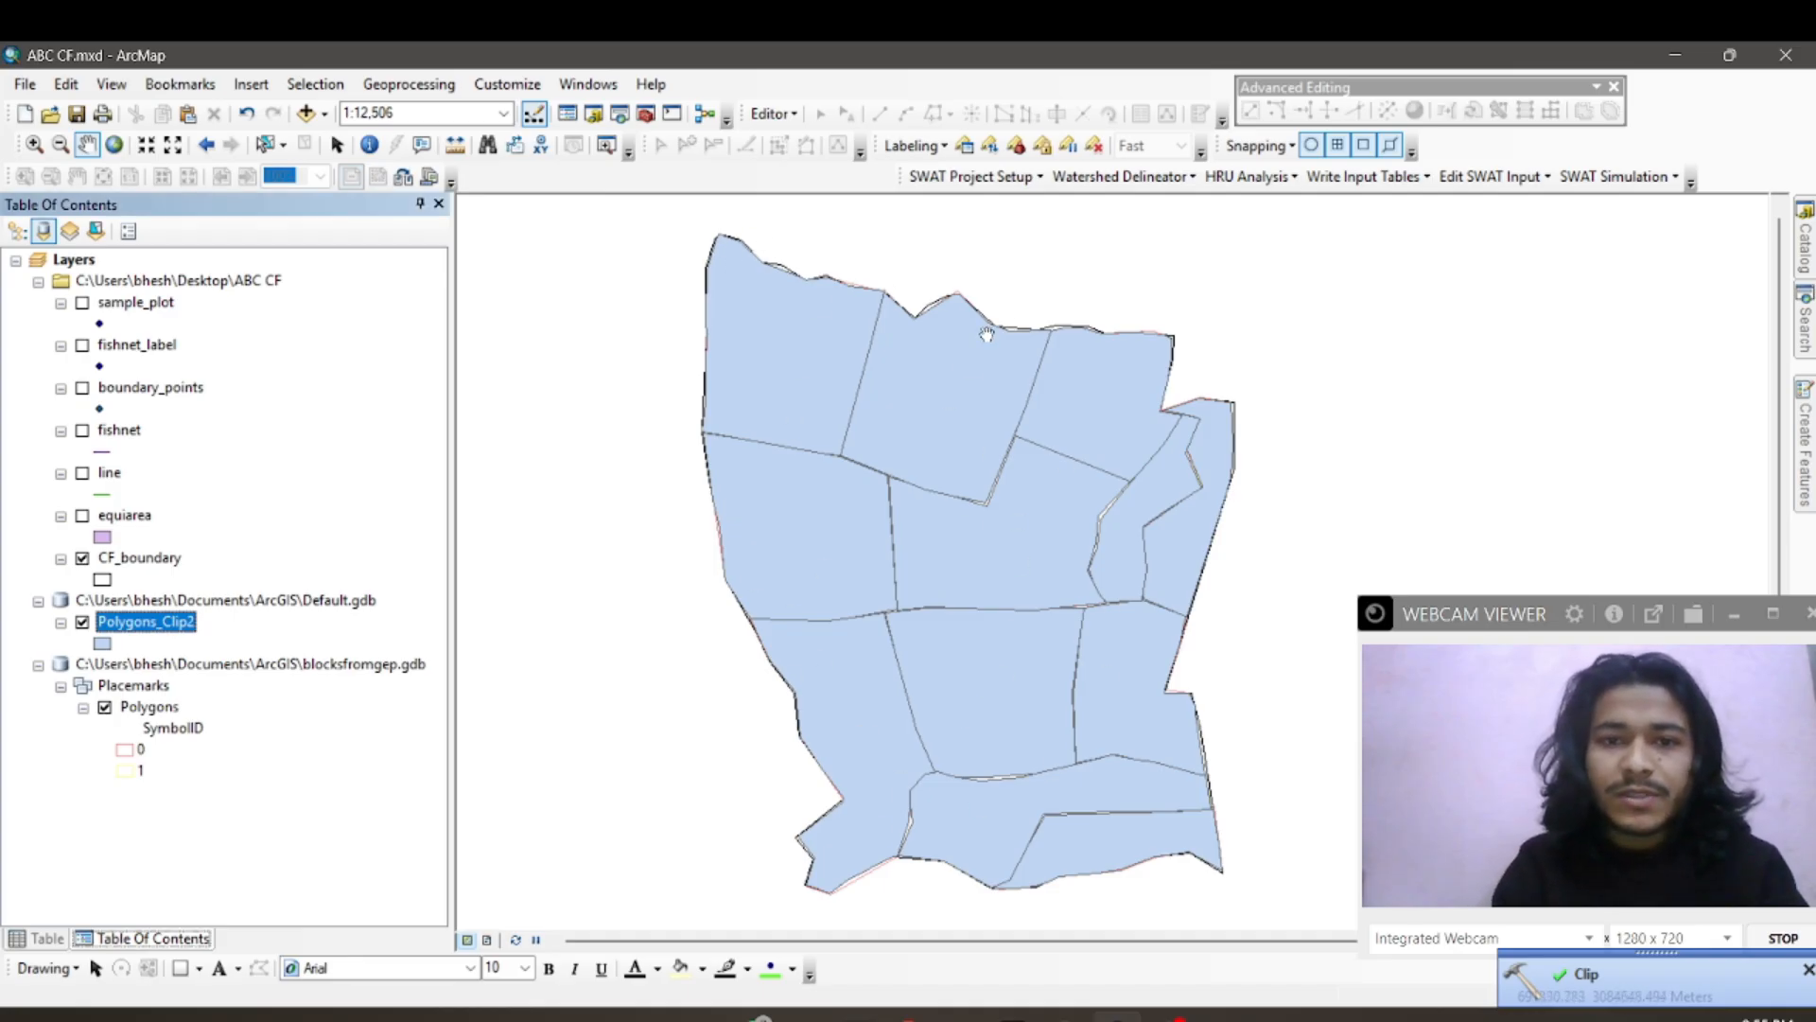
Step: Hide the original imported Polygons layer and toggle CF_boundary off and on to compare it with the clipped blocks
left_click(105, 707)
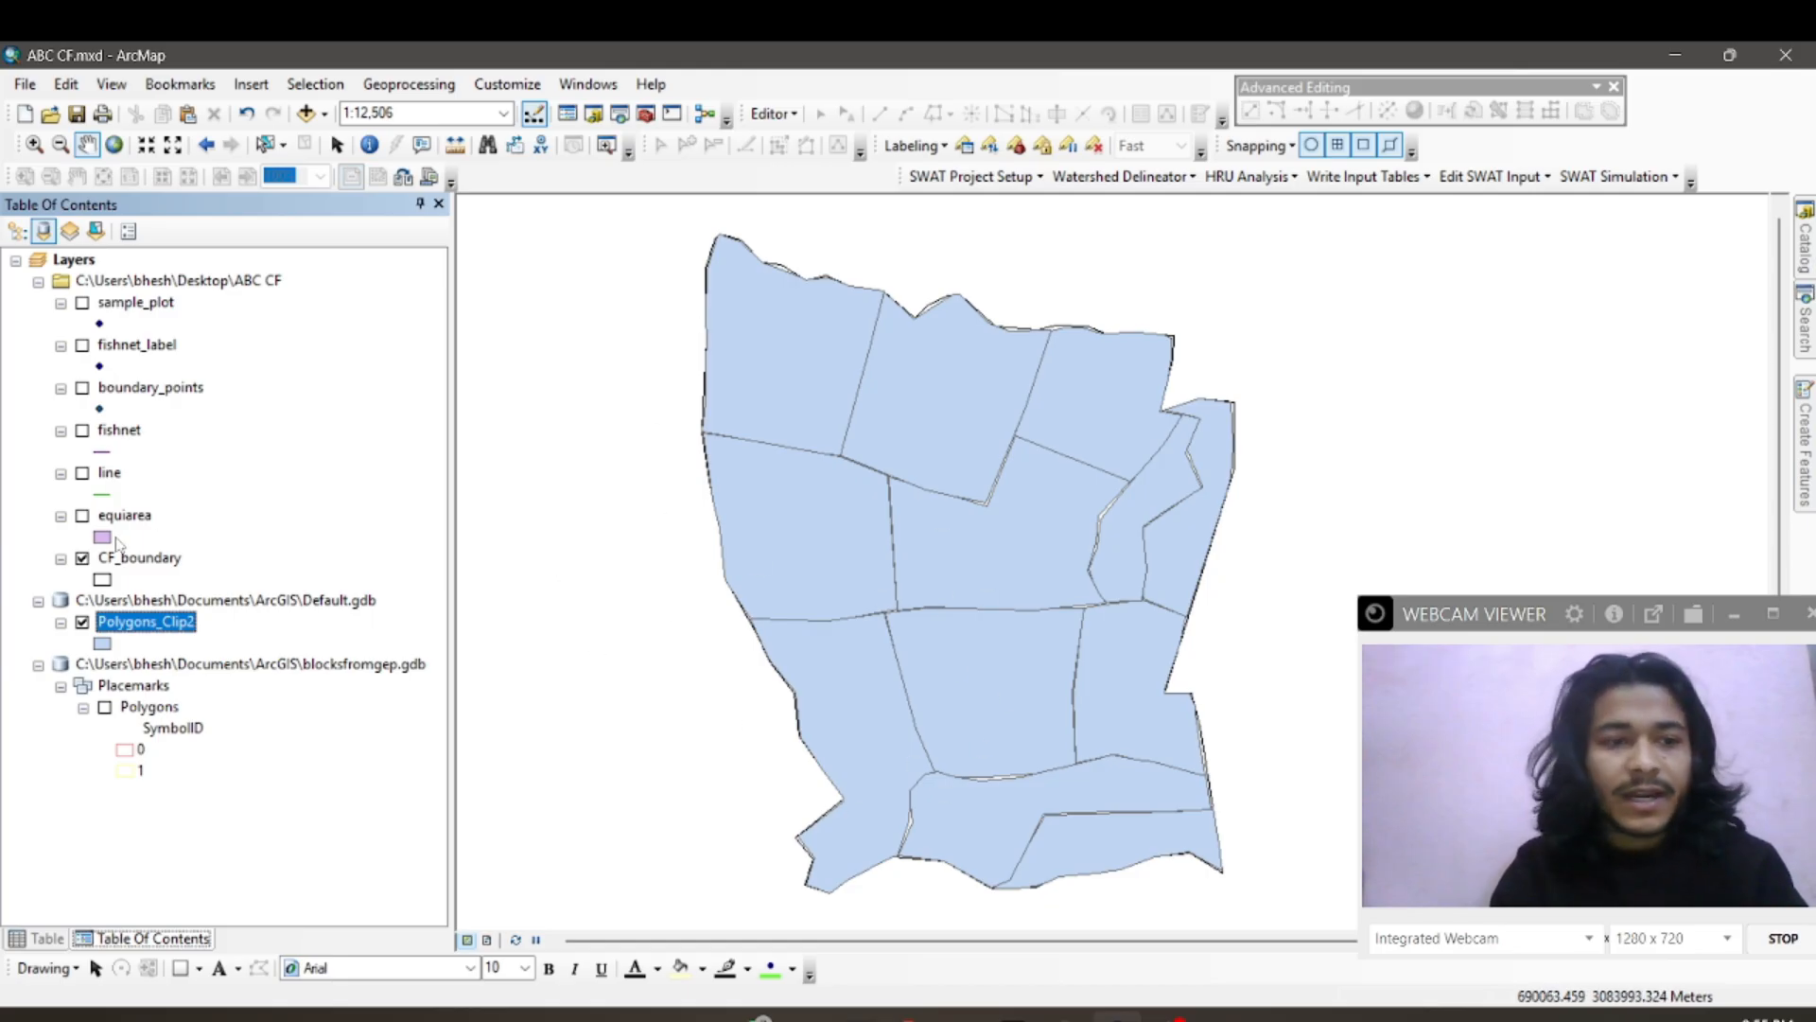
left_click(82, 559)
left_click(82, 559)
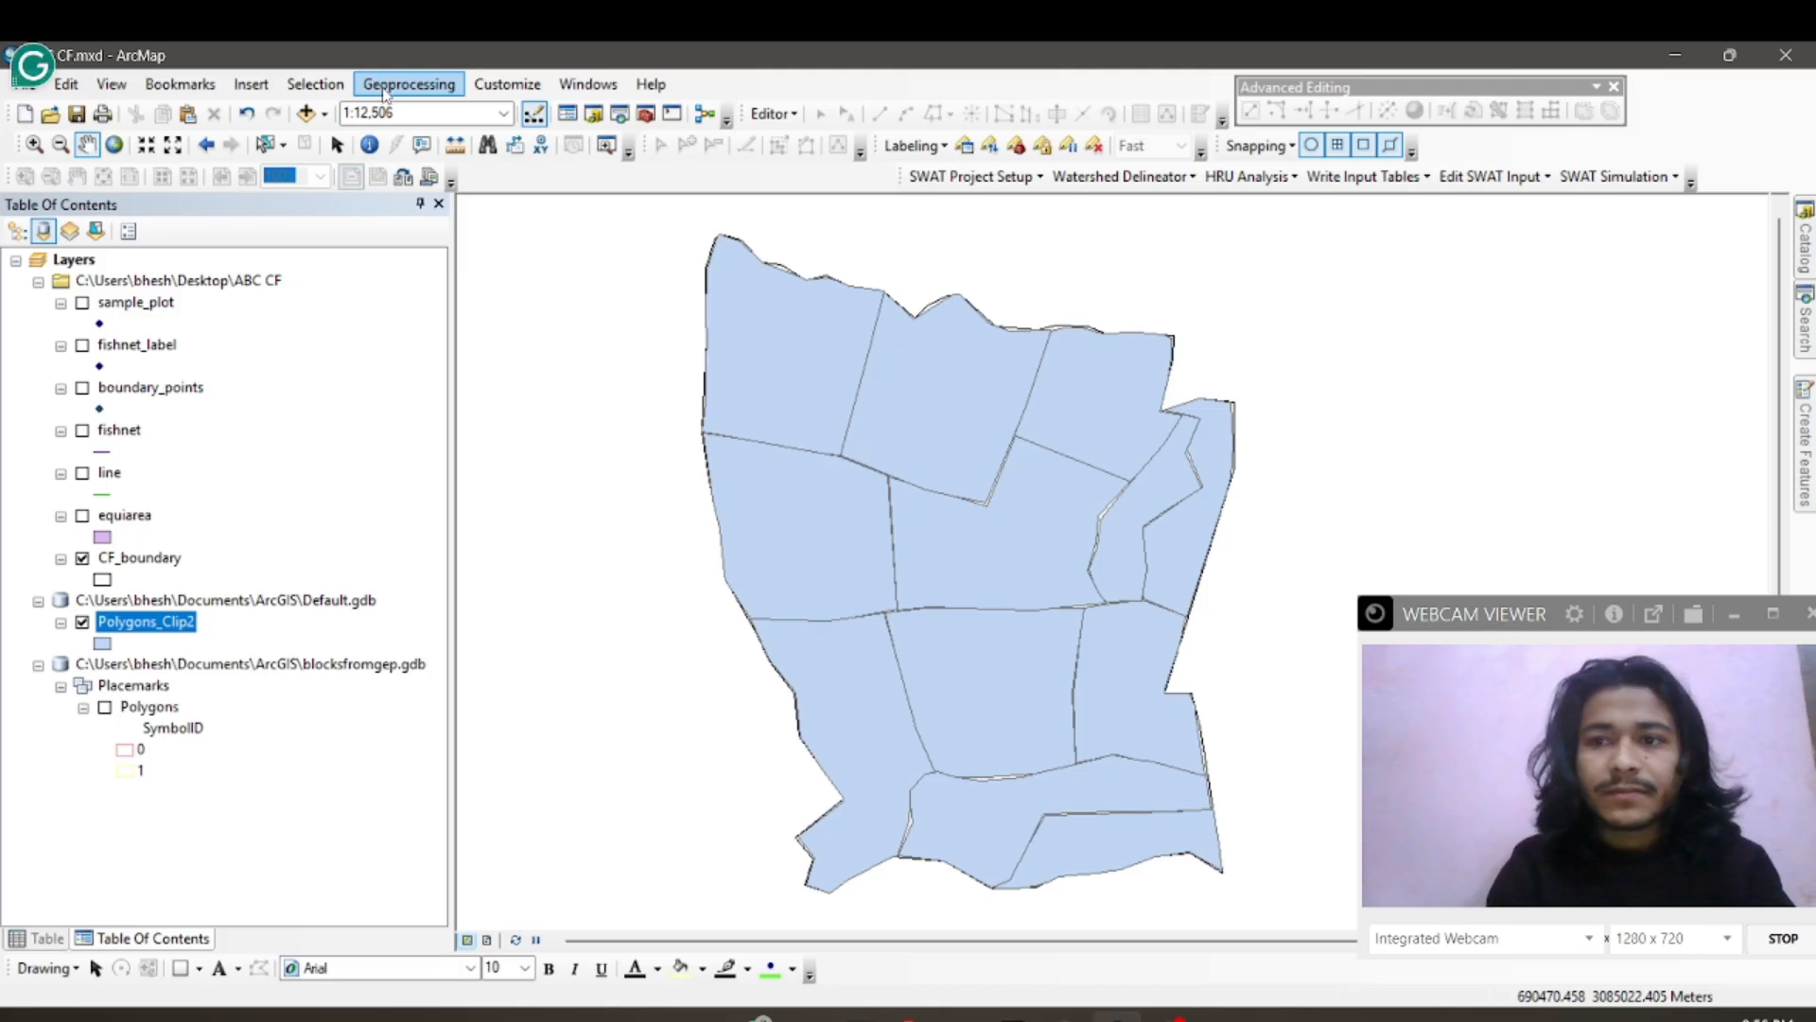
Step: Union the Polygons_Clip2 and CF_boundary layers with JoinAttributes set to NO_FID, keeping the default output location and gaps allowed
left_click(409, 84)
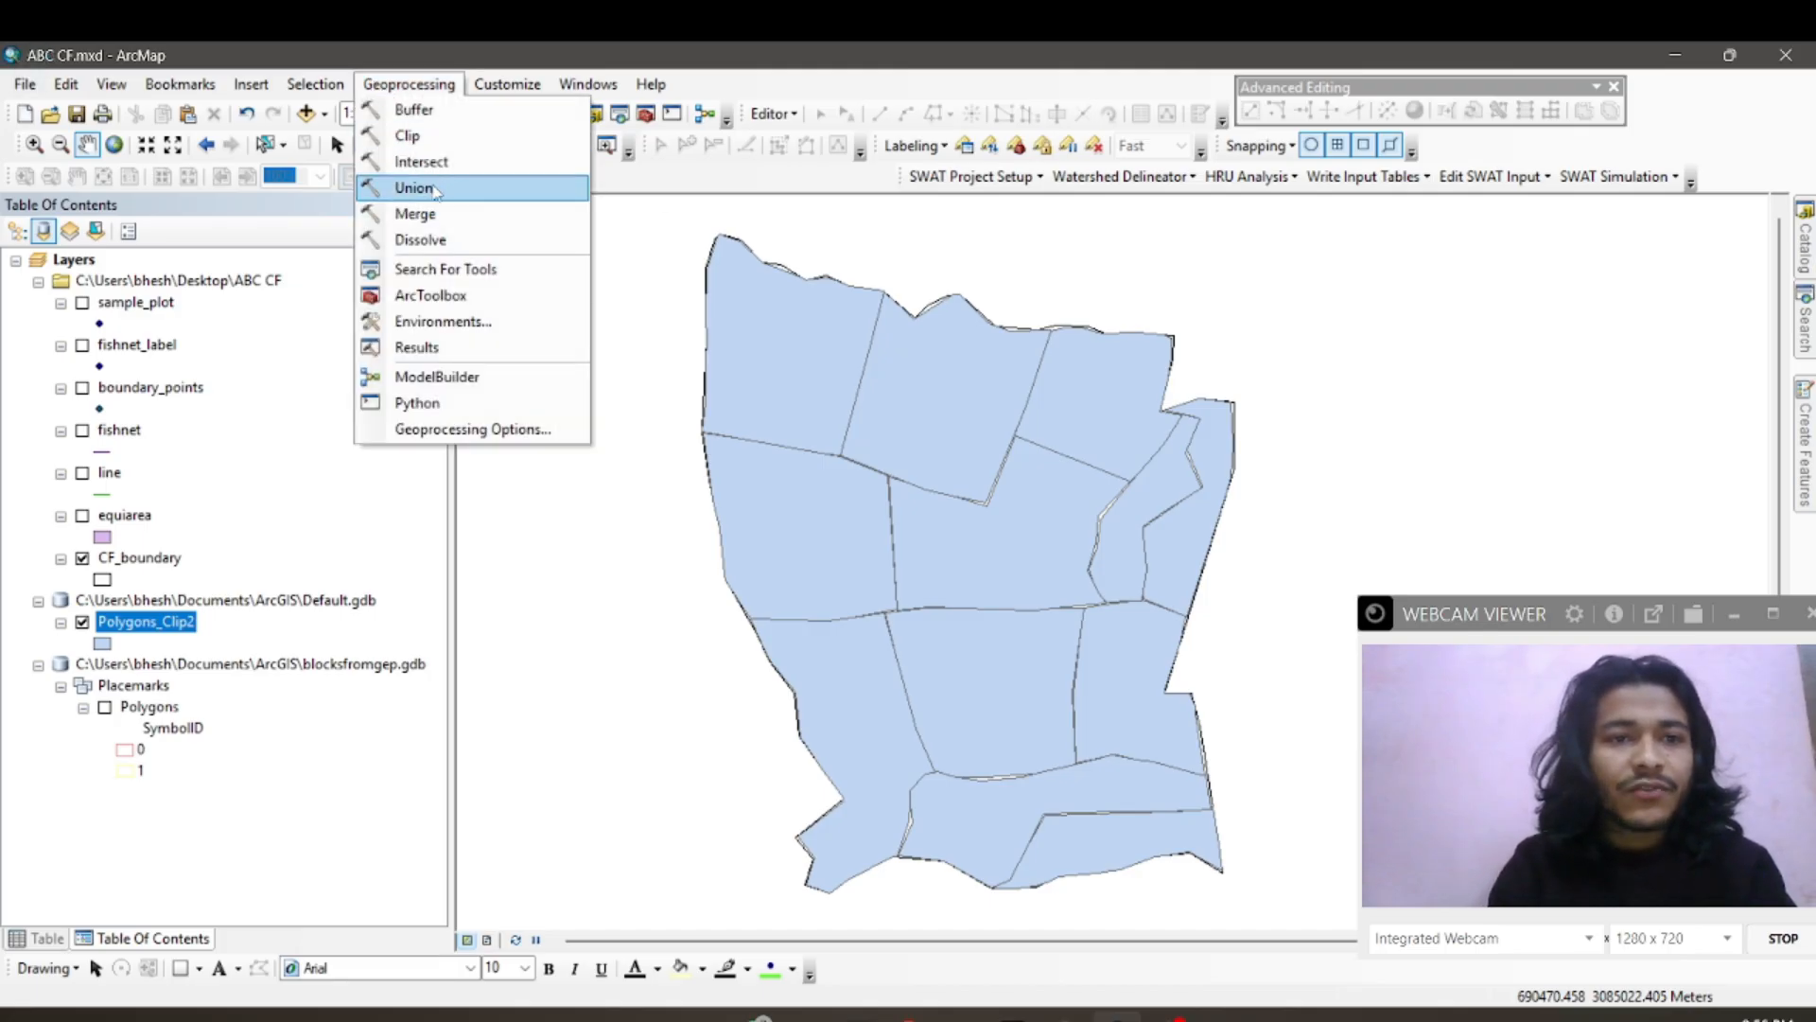
left_click(414, 187)
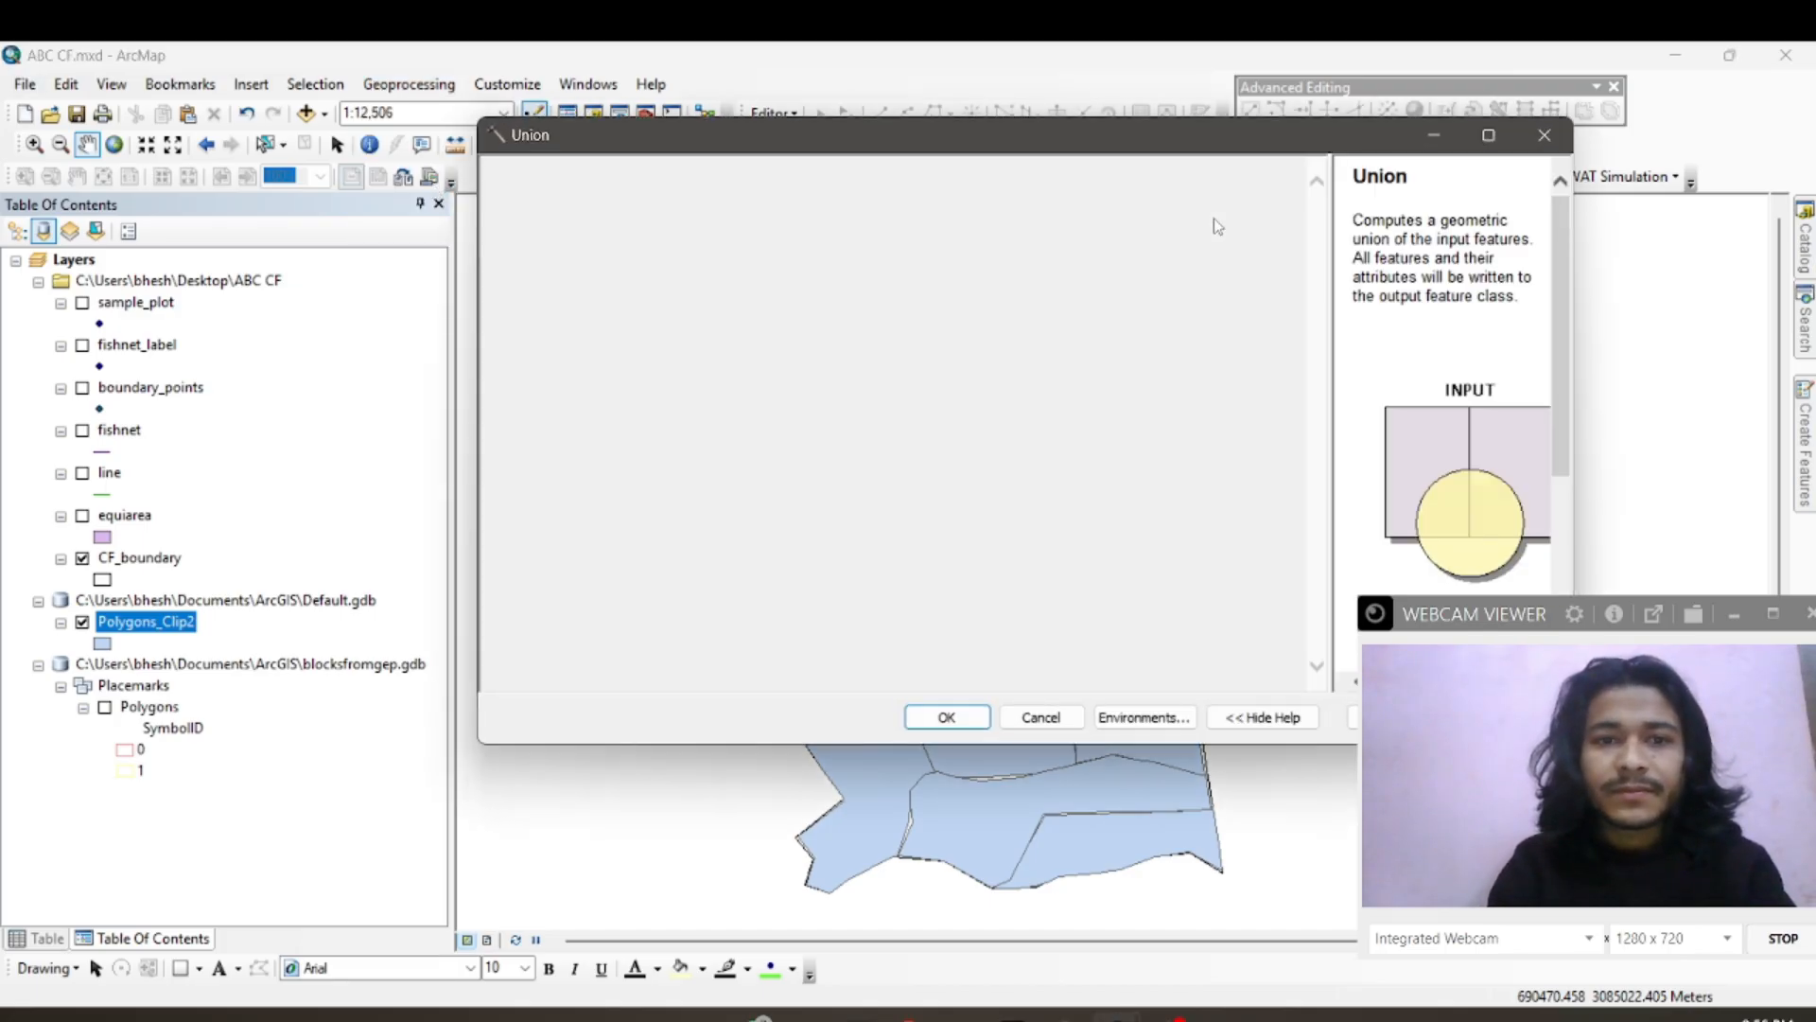
left_click(1241, 202)
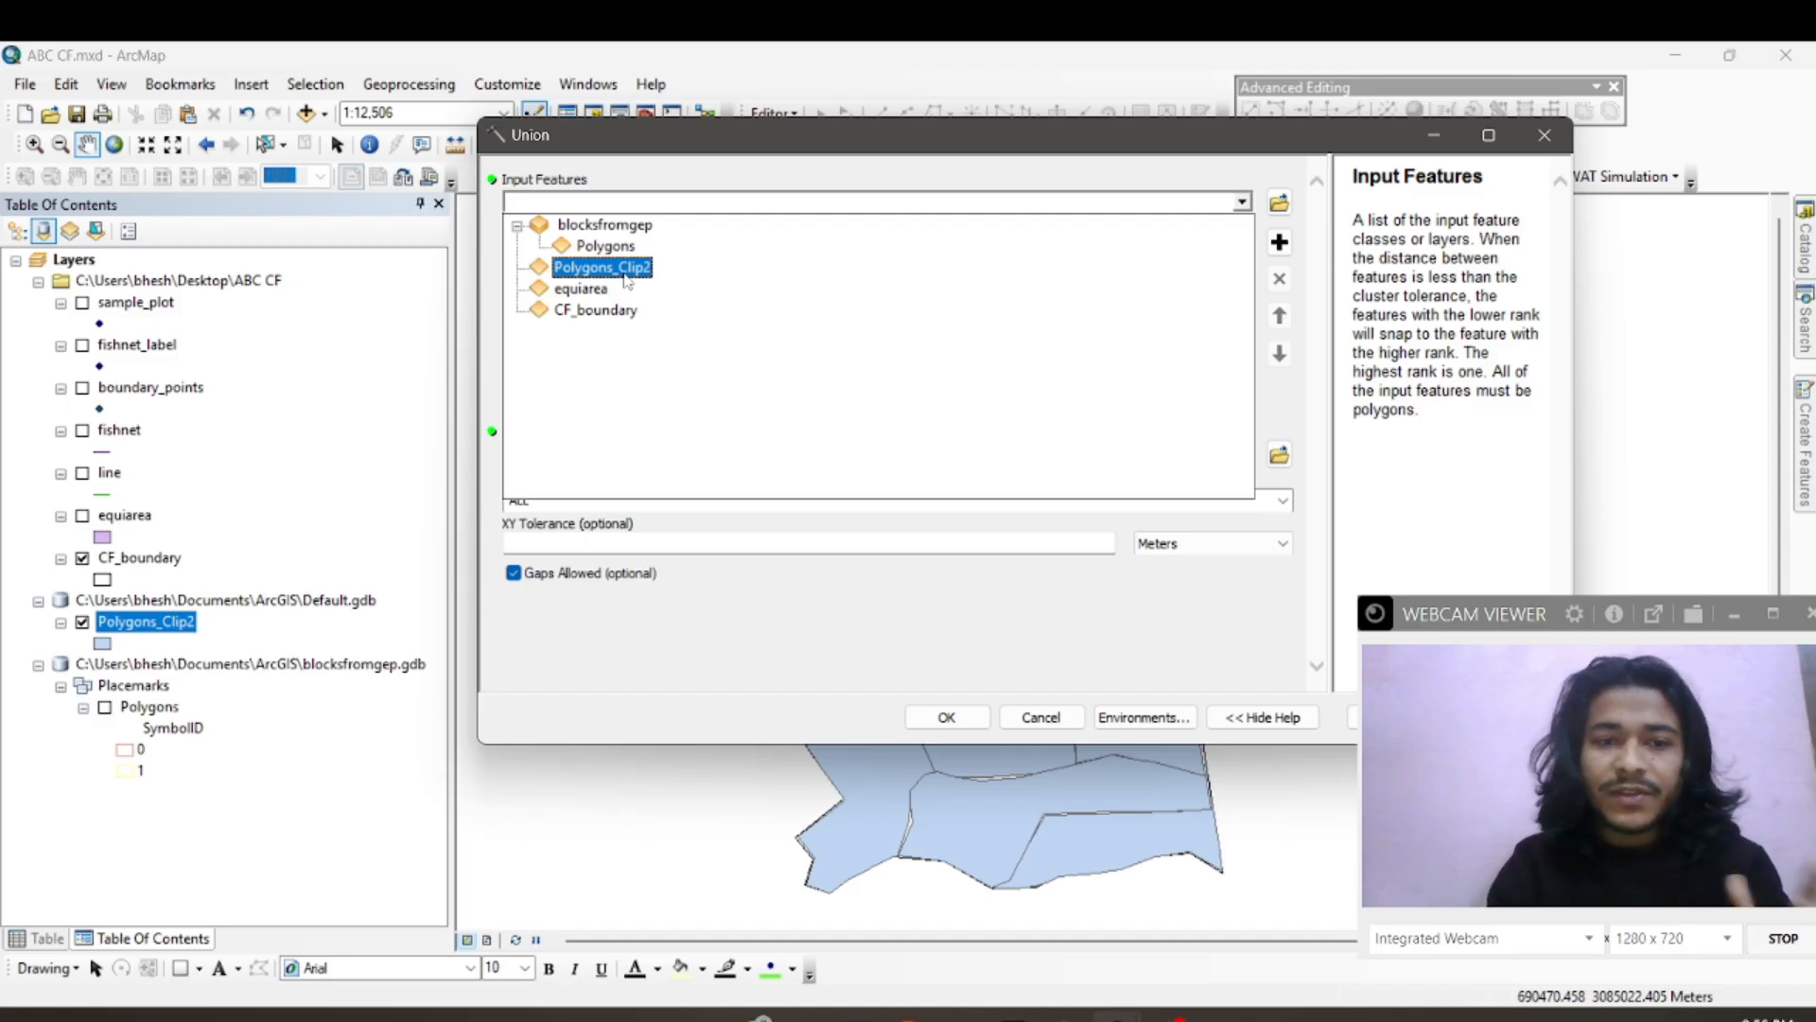
left_click(625, 274)
left_click(1242, 202)
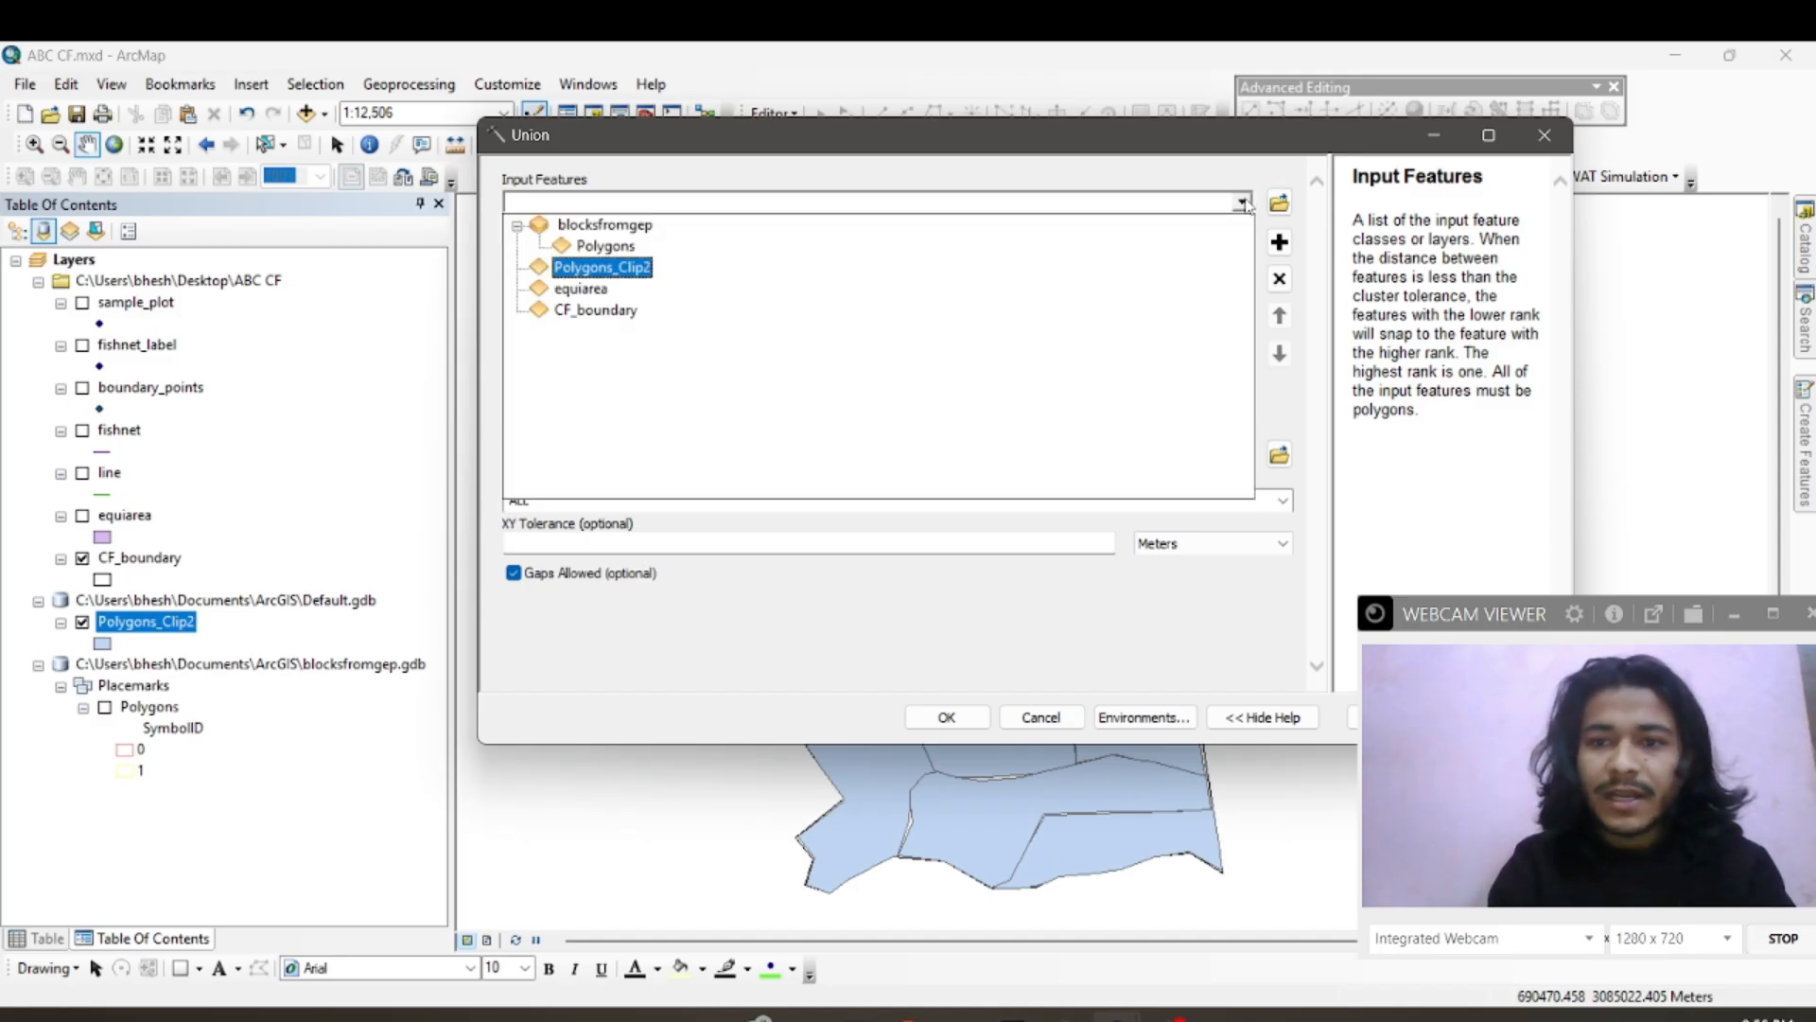
left_click(624, 312)
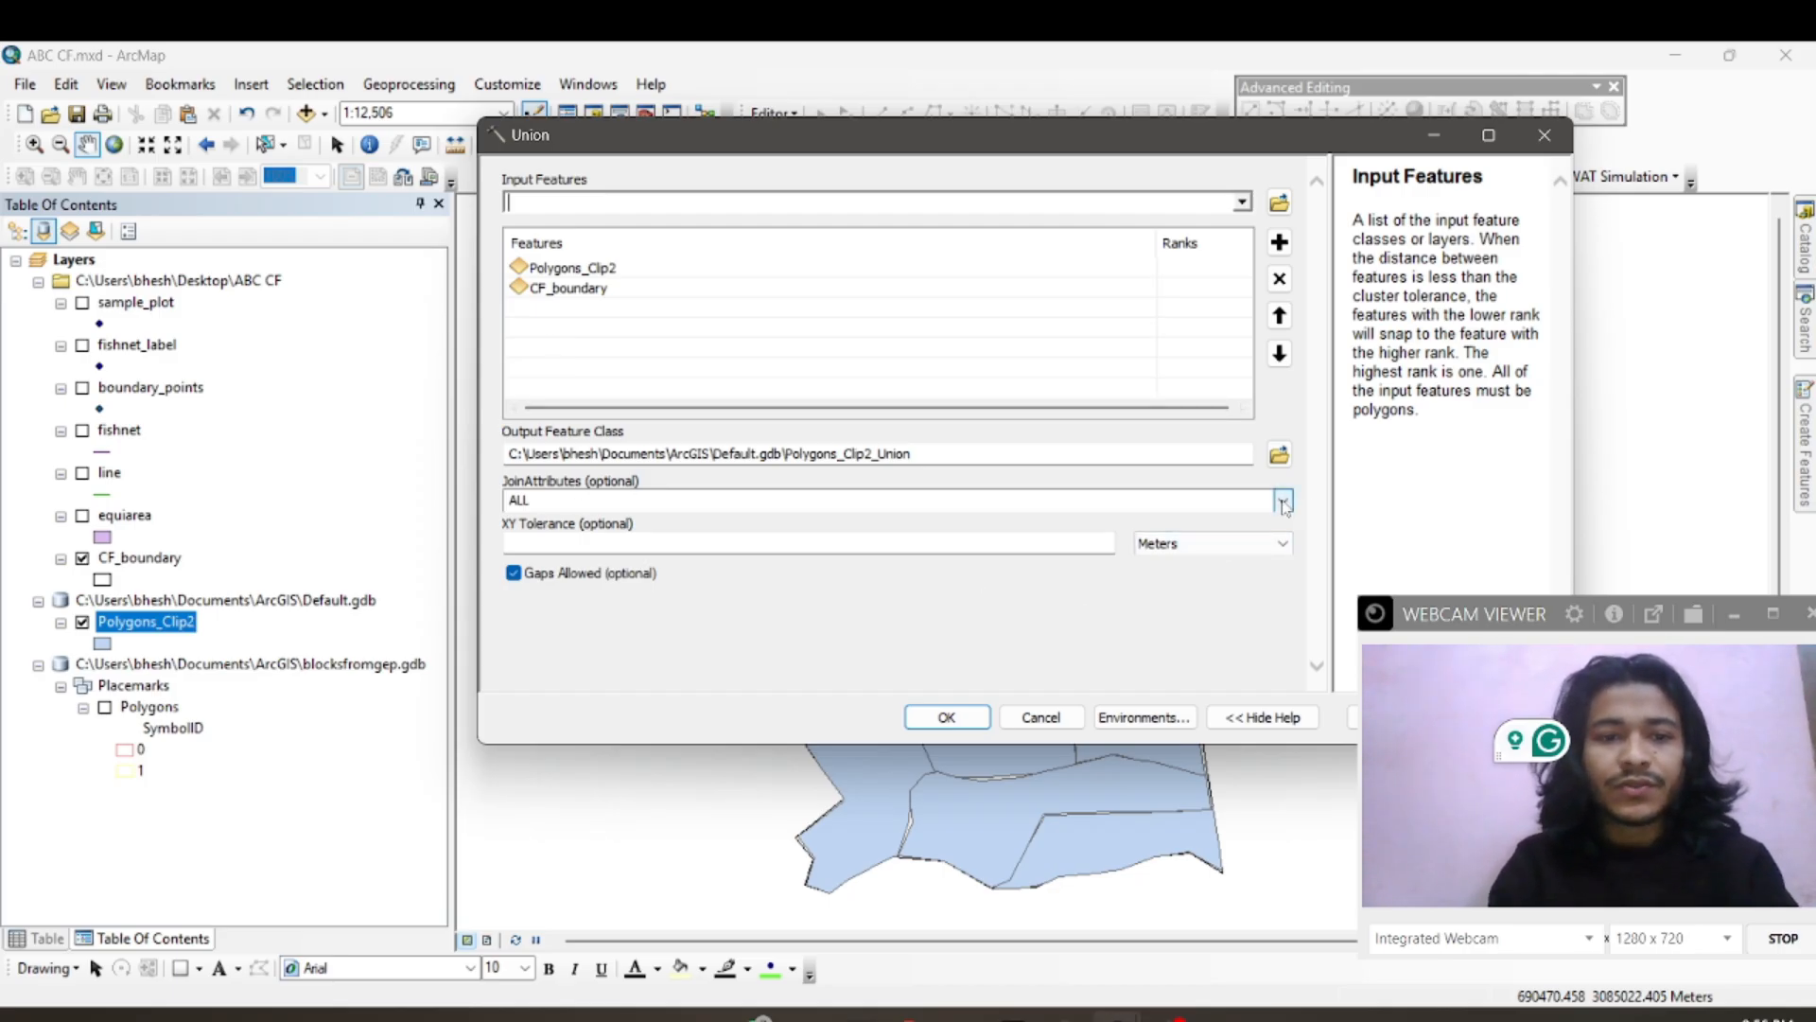
left_click(1284, 502)
left_click(802, 525)
key("Down")
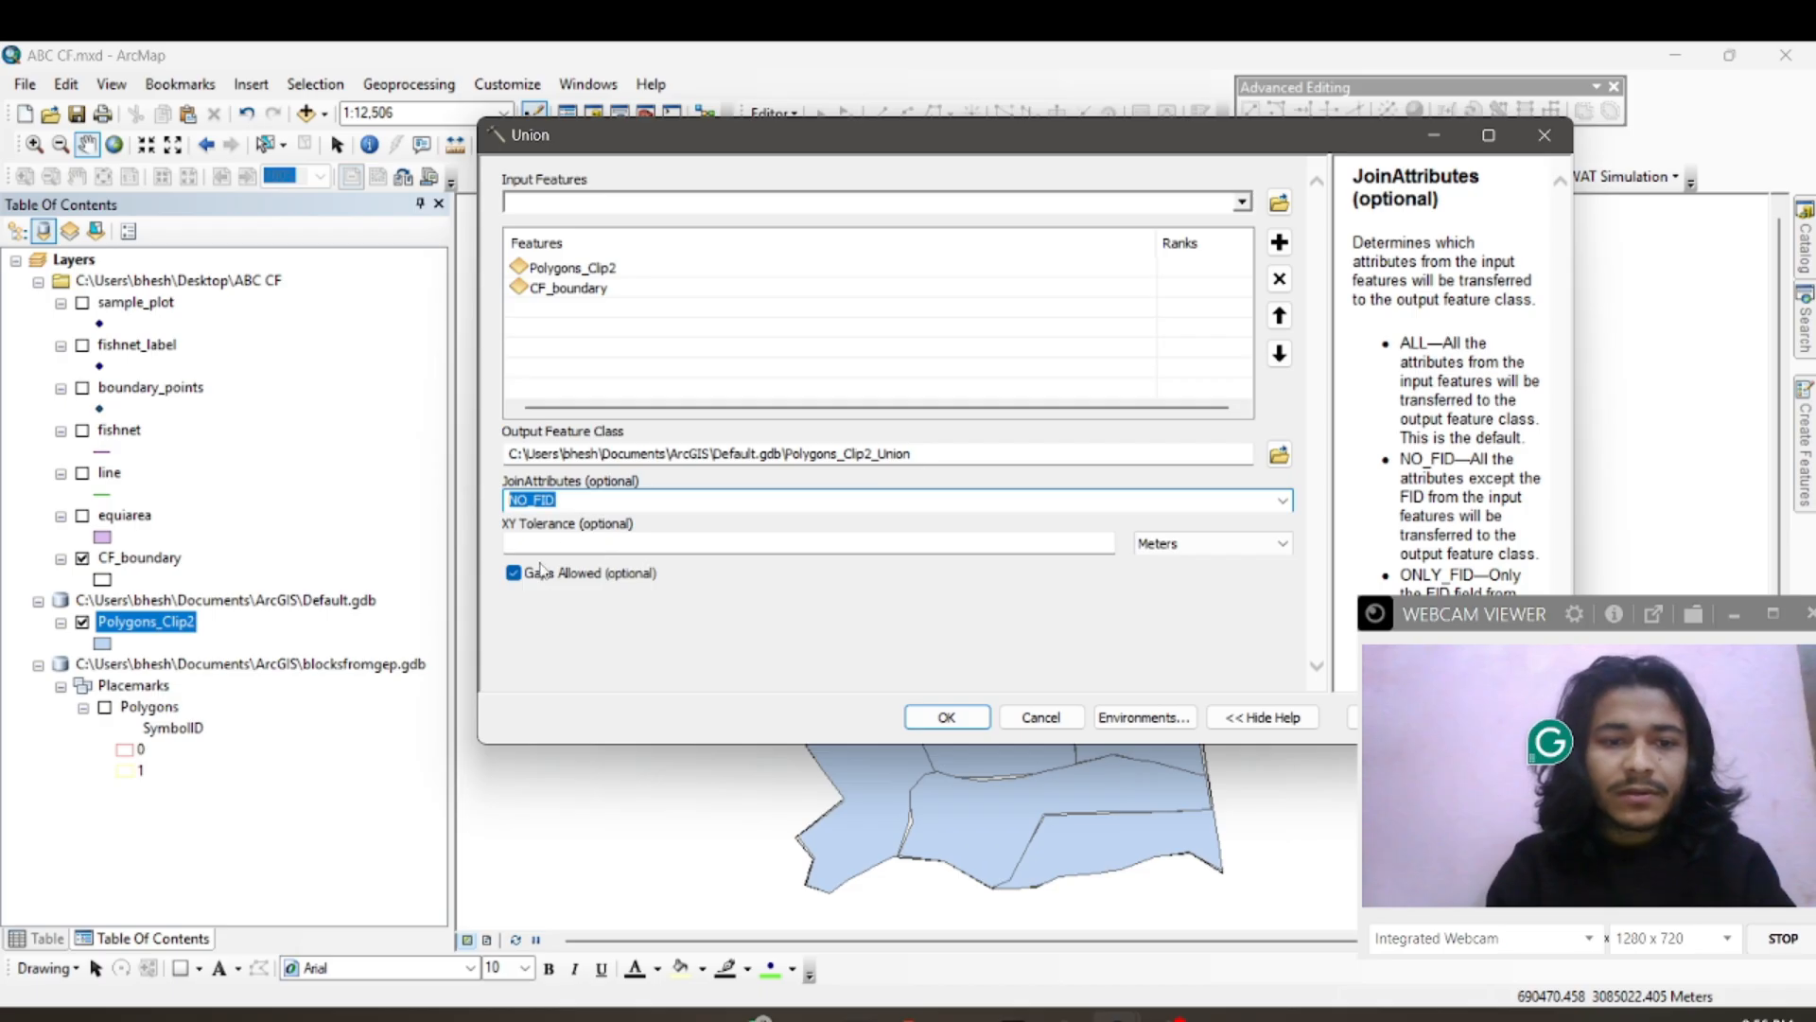
left_click(554, 603)
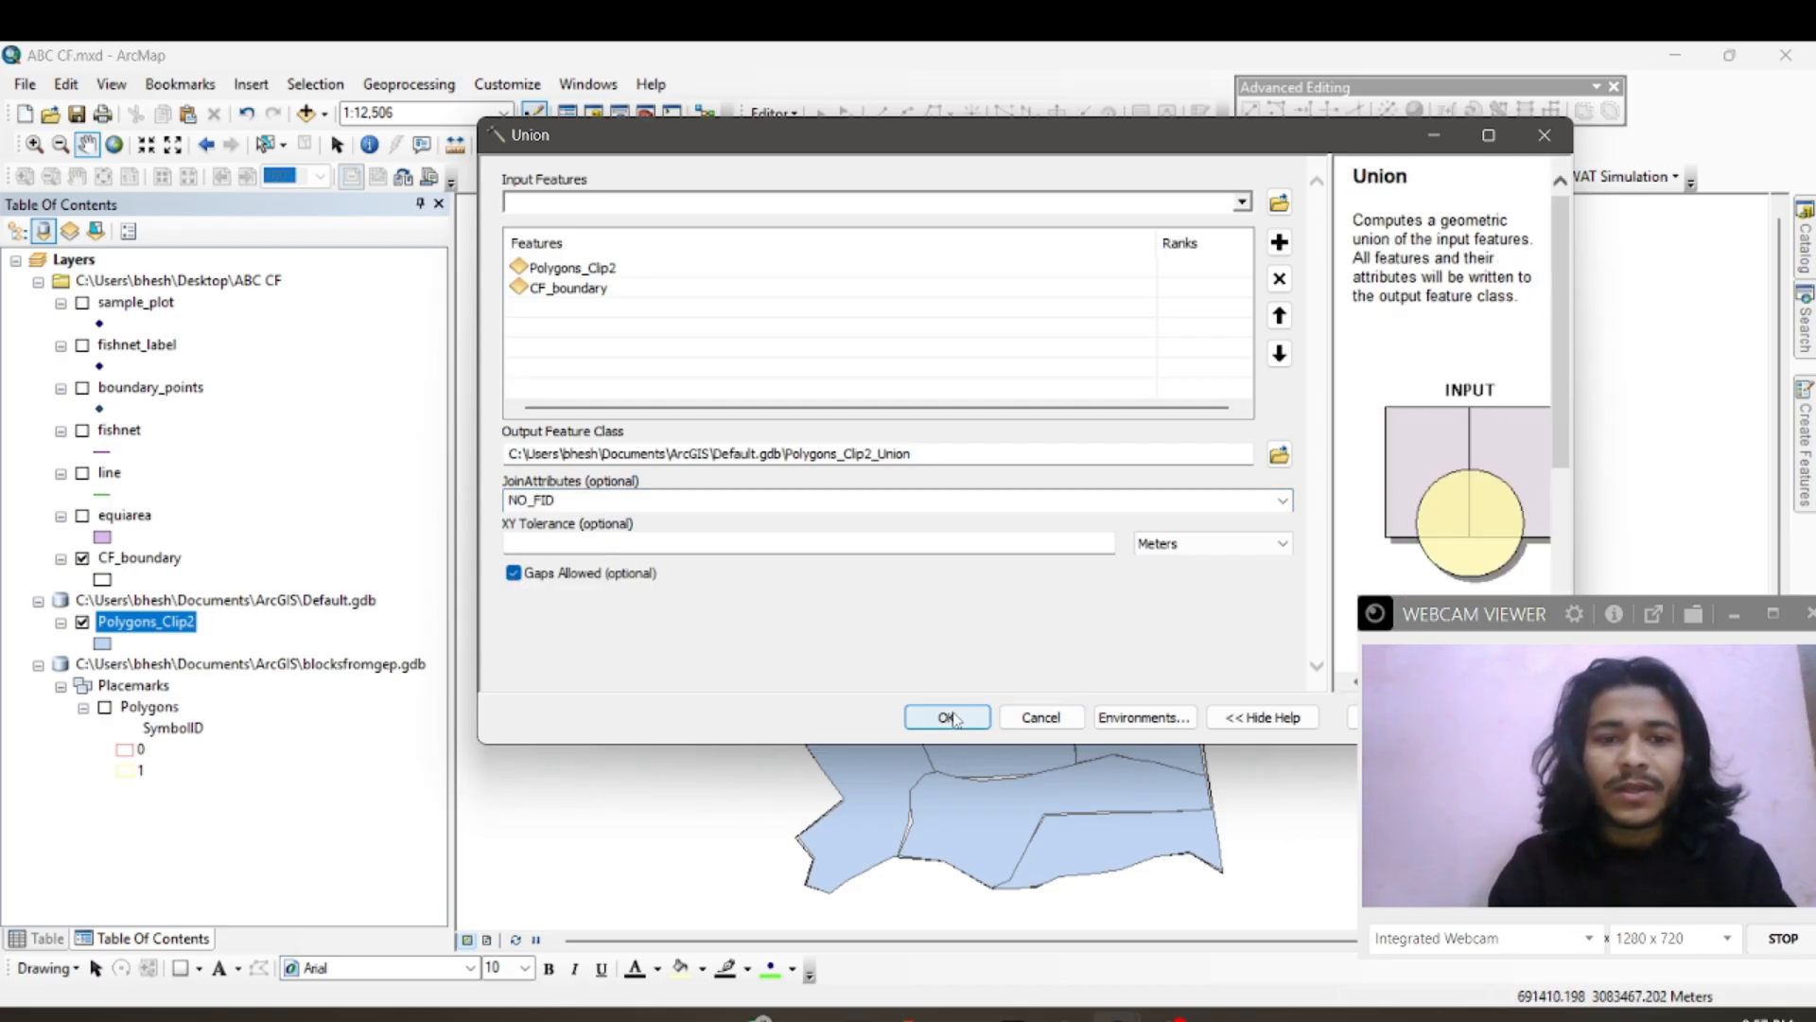
left_click(948, 717)
Step: Leave only the Polygons_Clip2_Union layer displayed and start an edit session on it
left_click(82, 558)
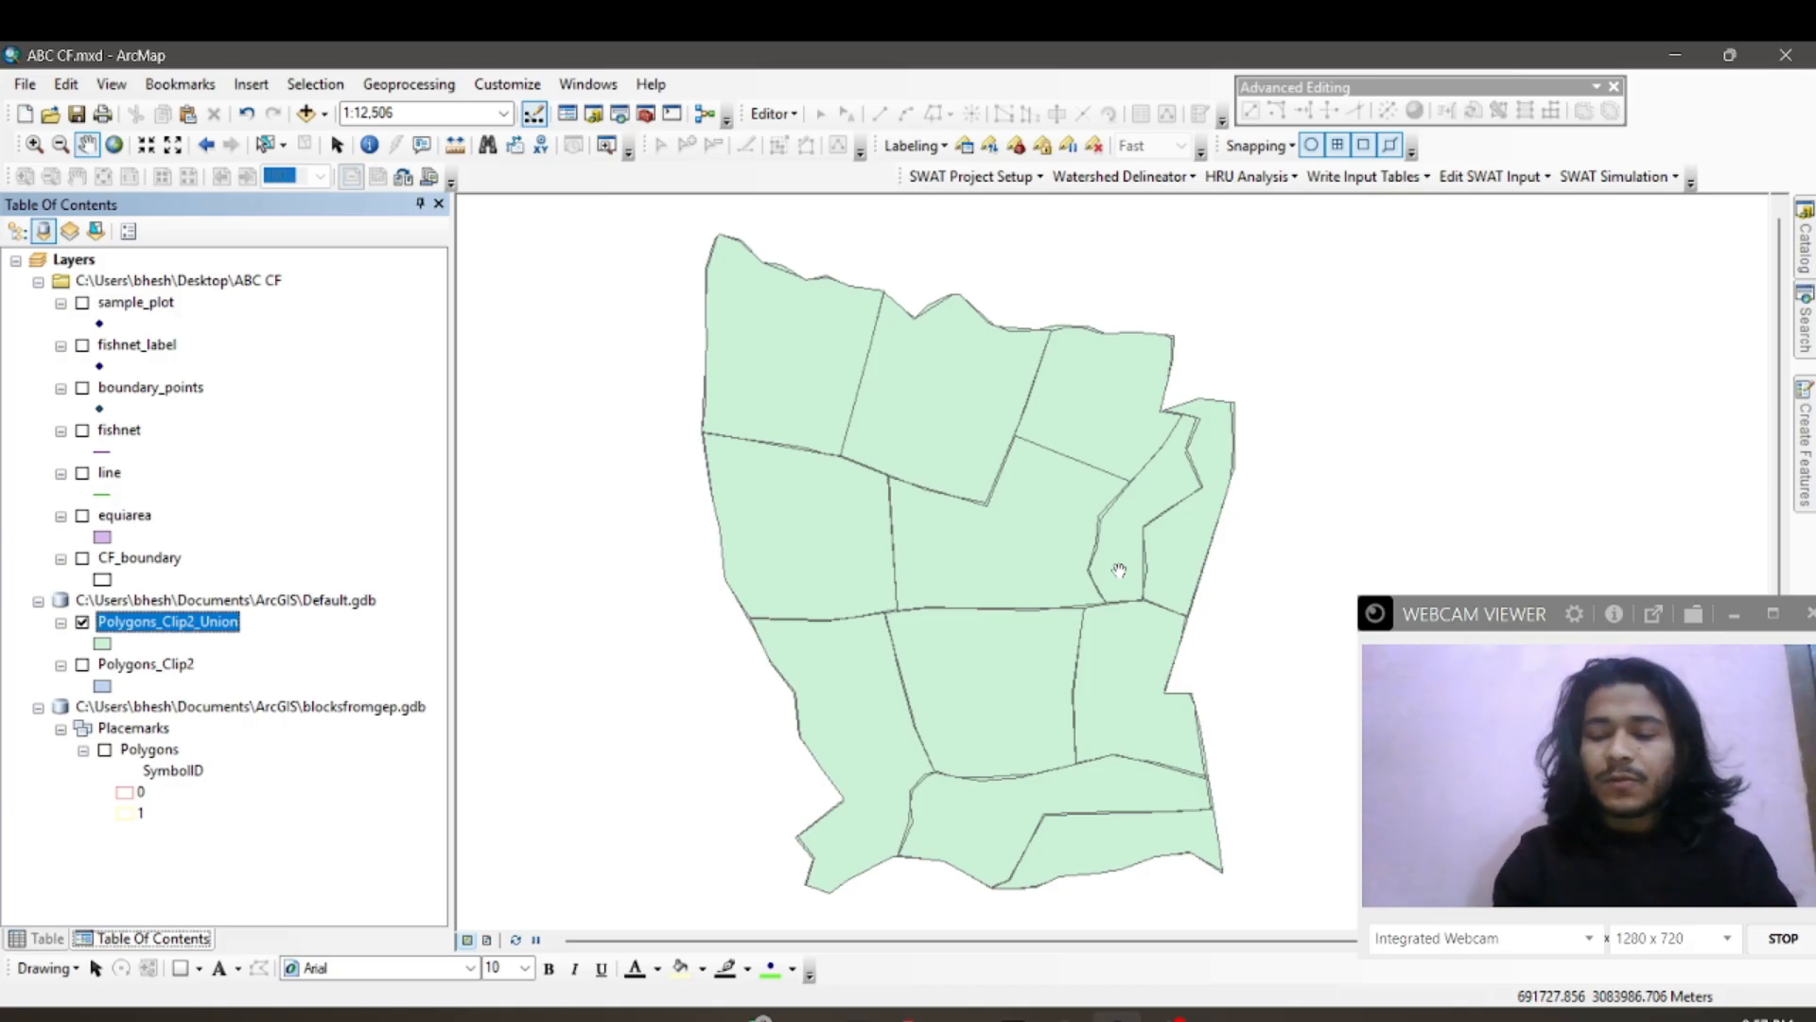
right_click(181, 634)
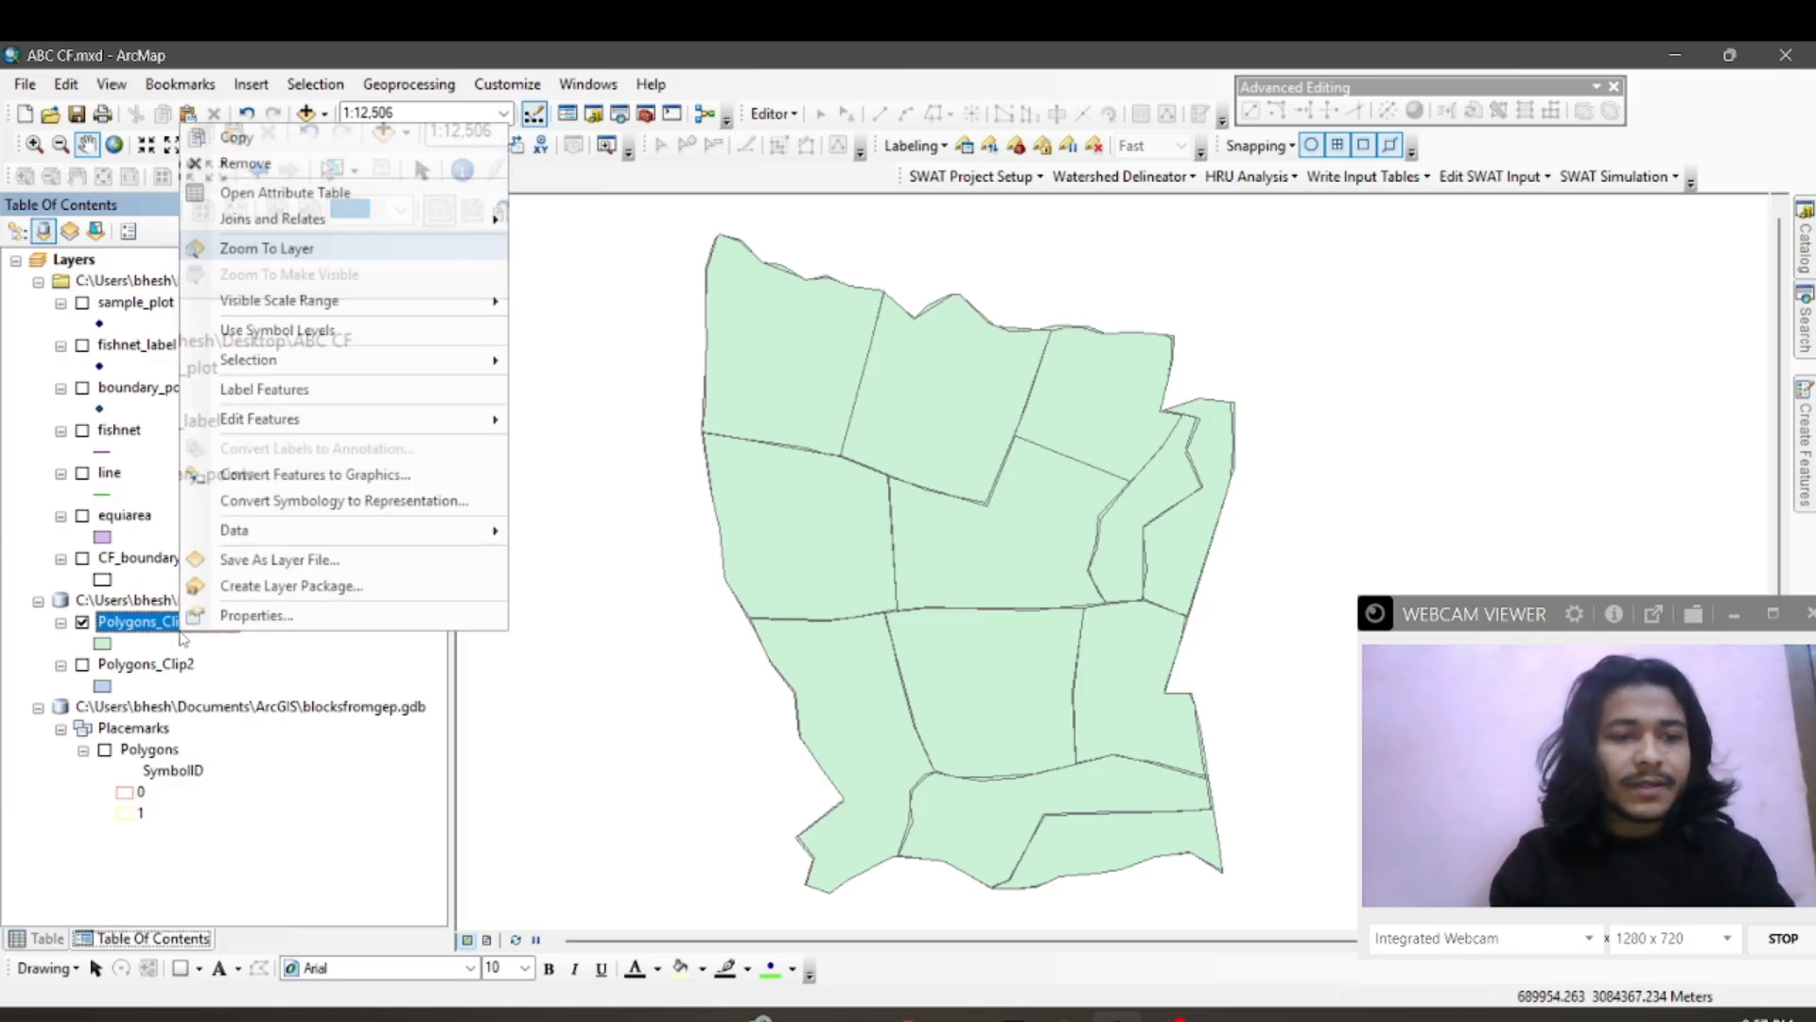
left_click(305, 670)
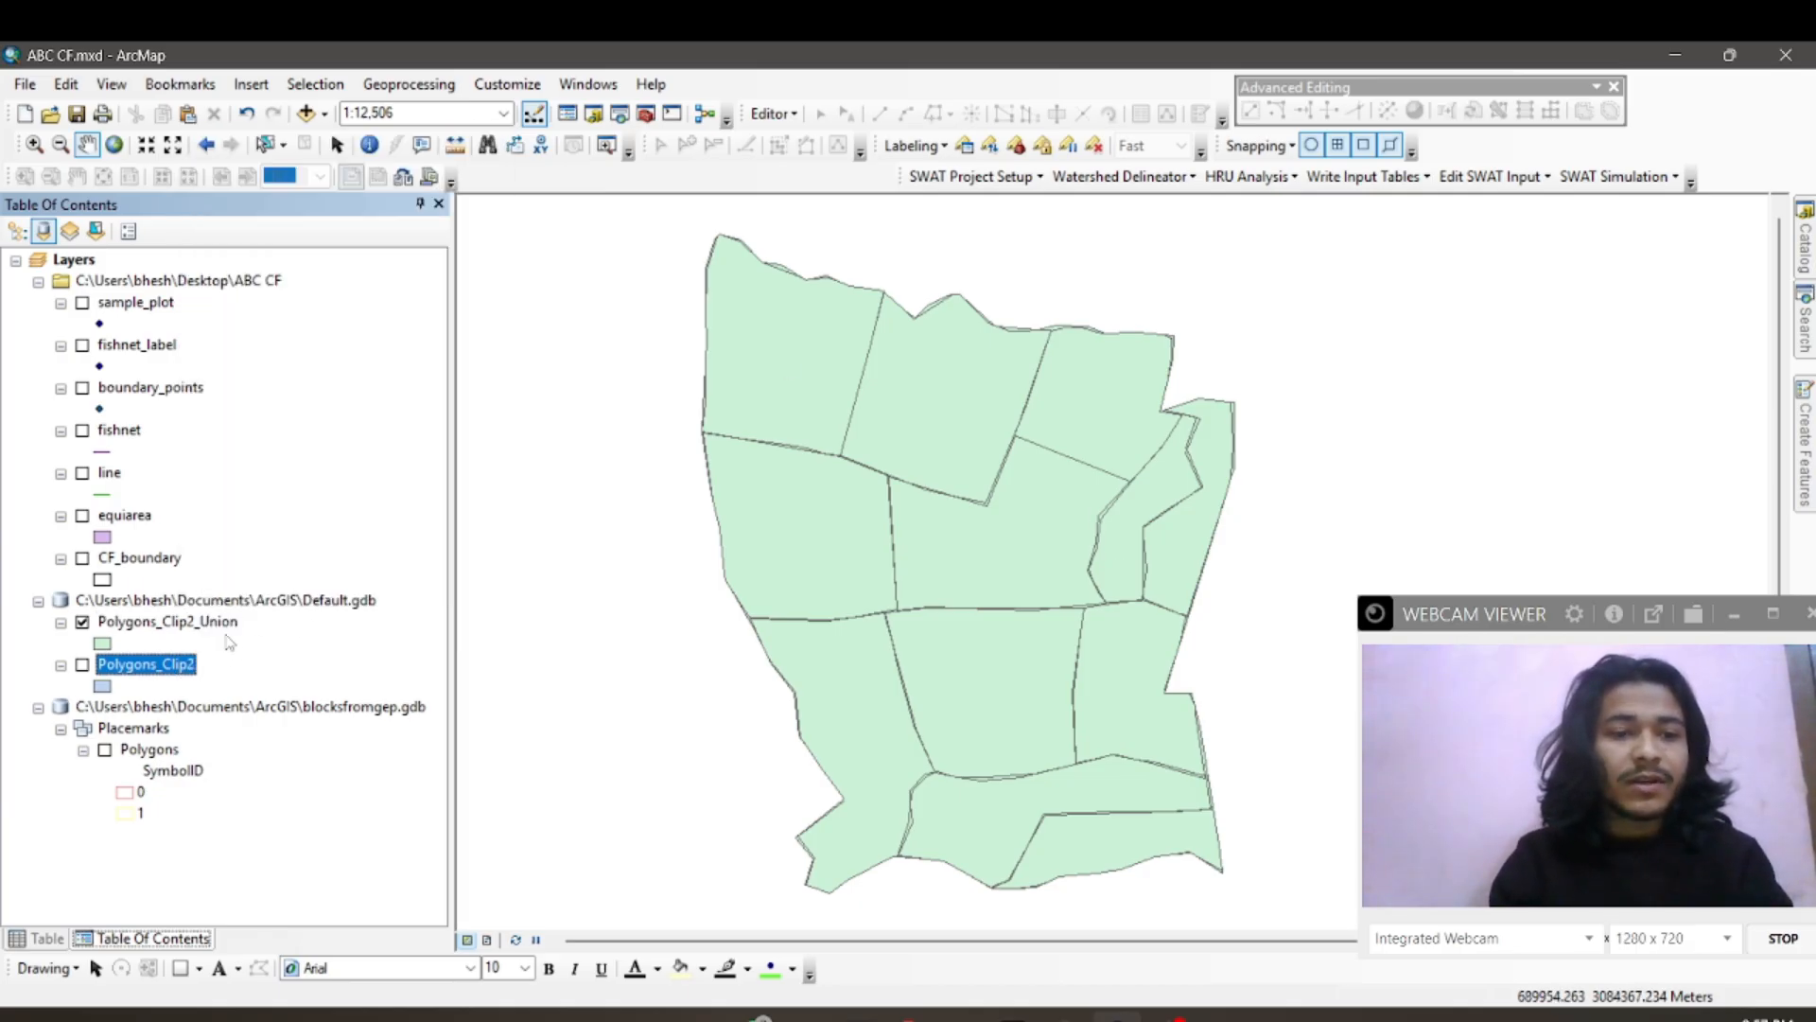
left_click(218, 632)
right_click(219, 632)
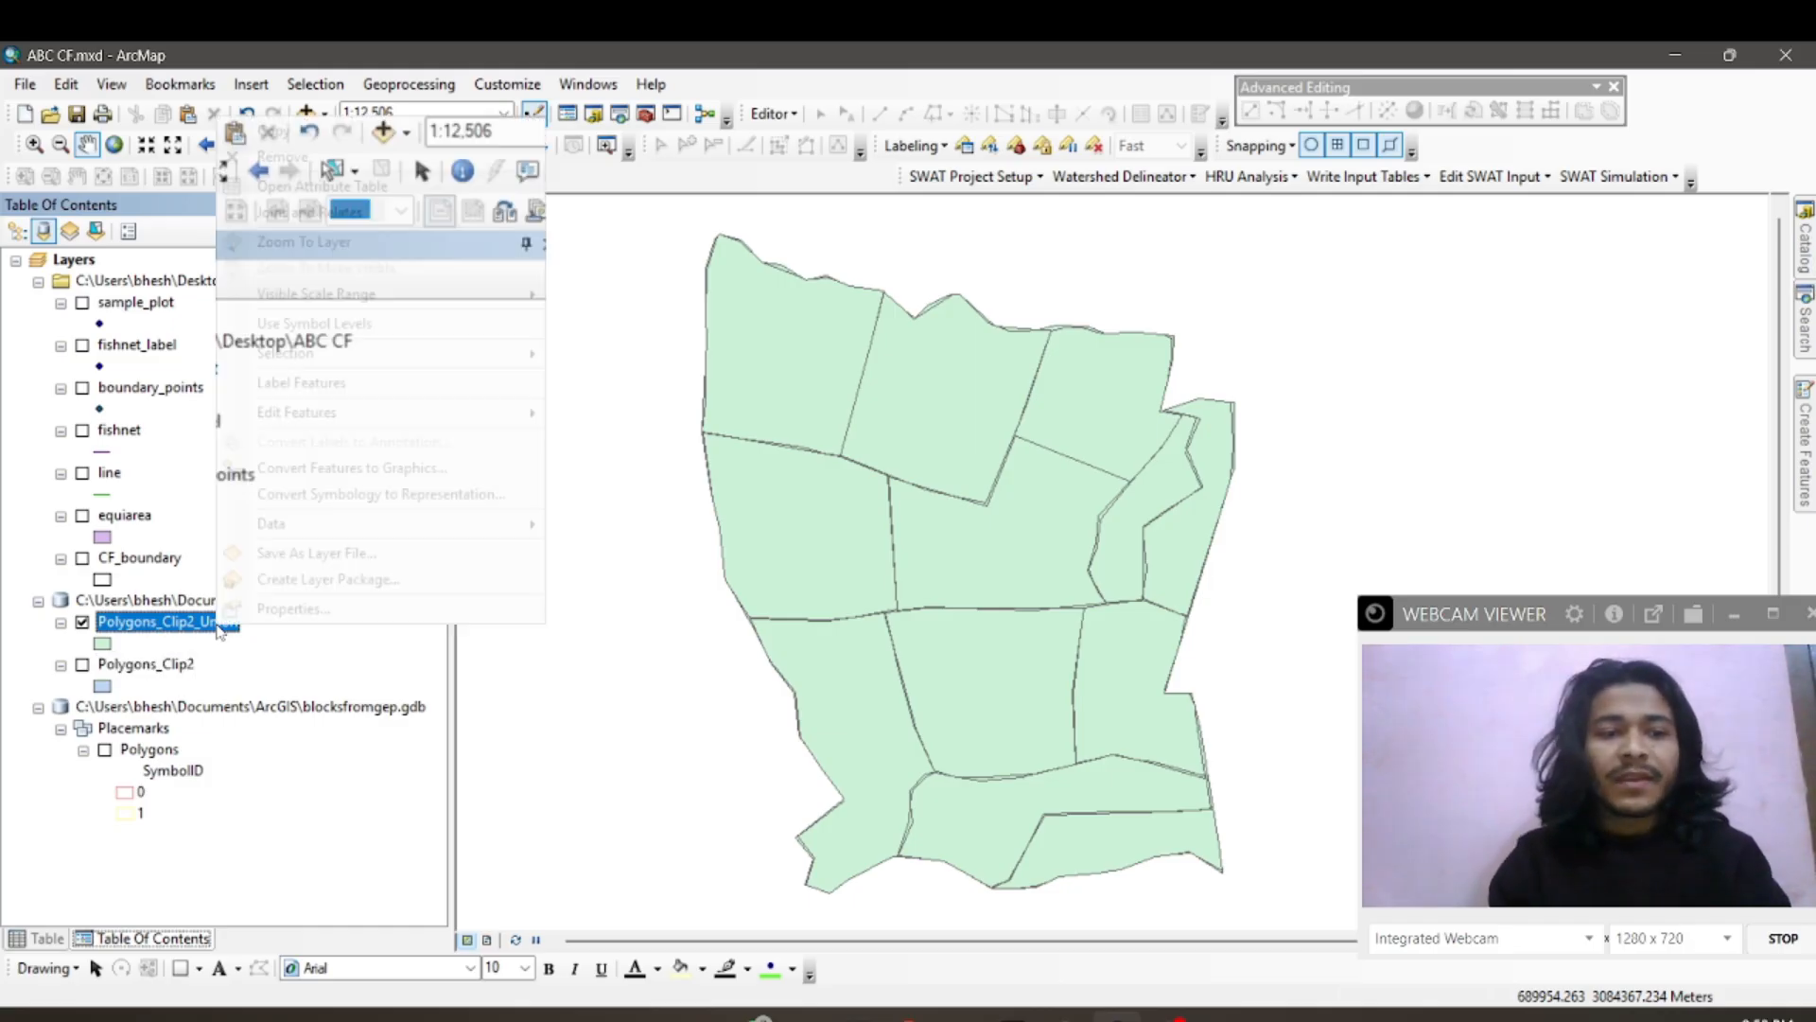
mouse_move(315, 411)
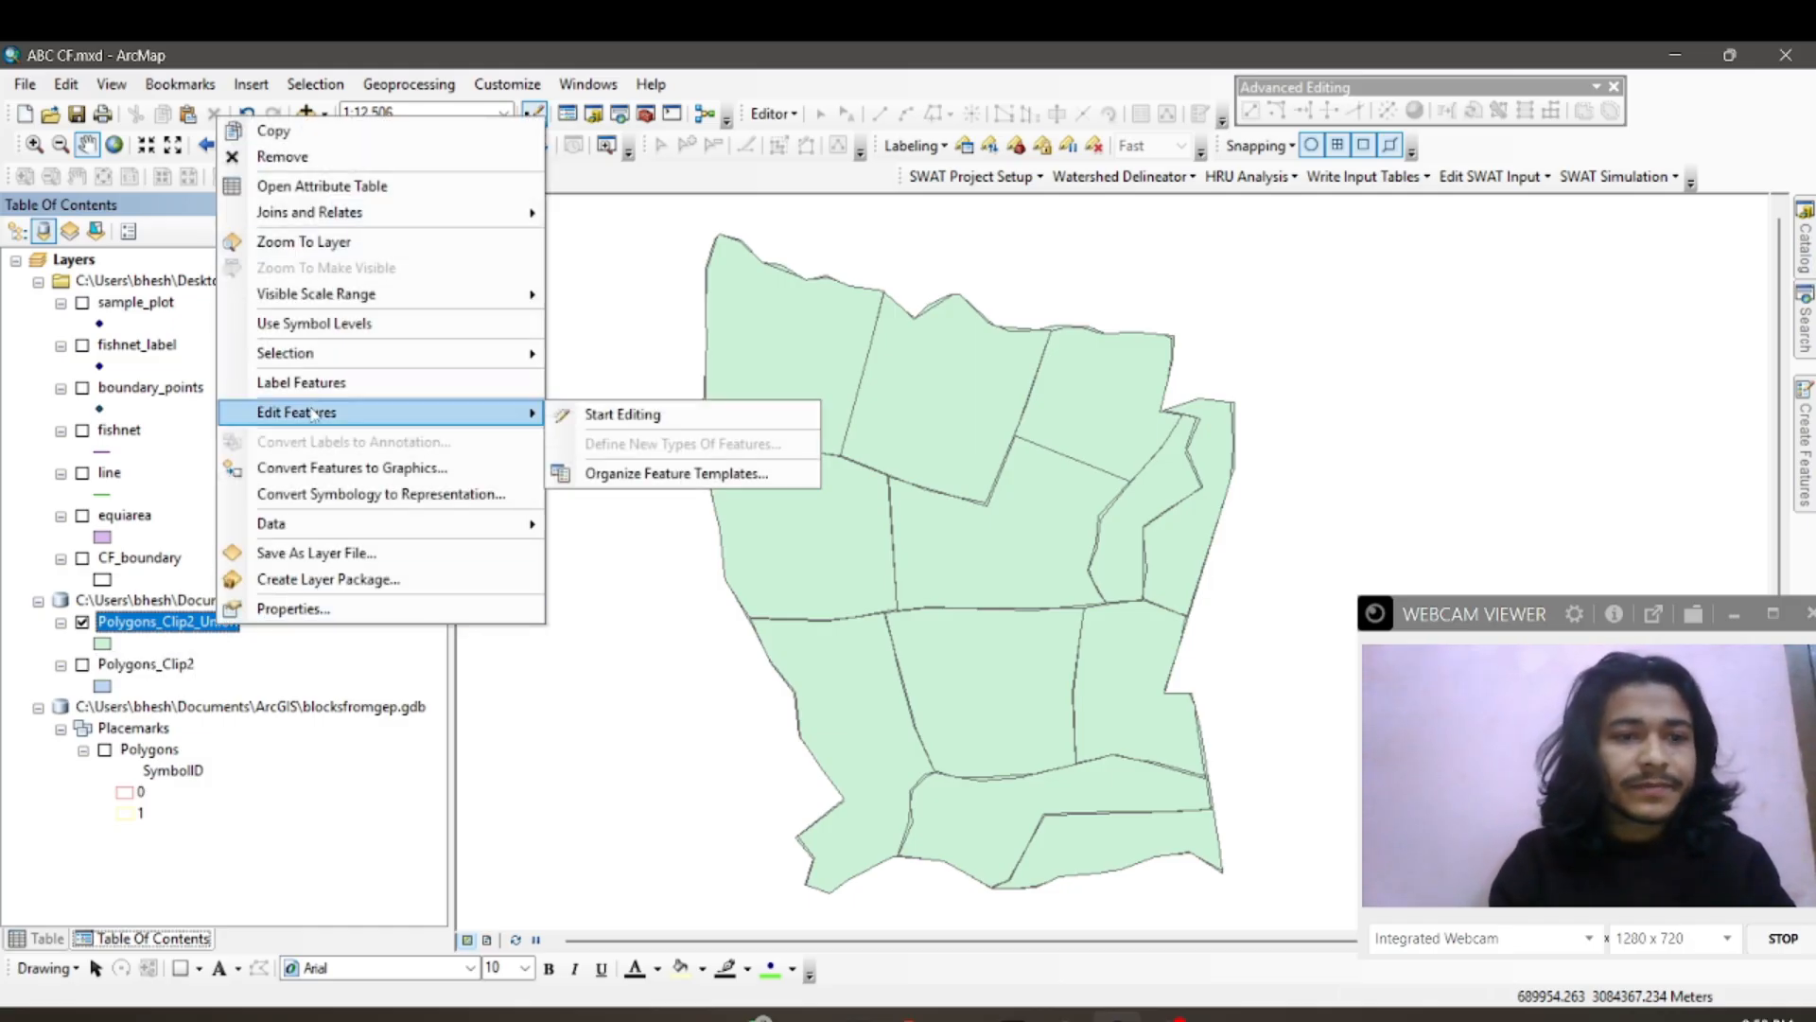
left_click(624, 416)
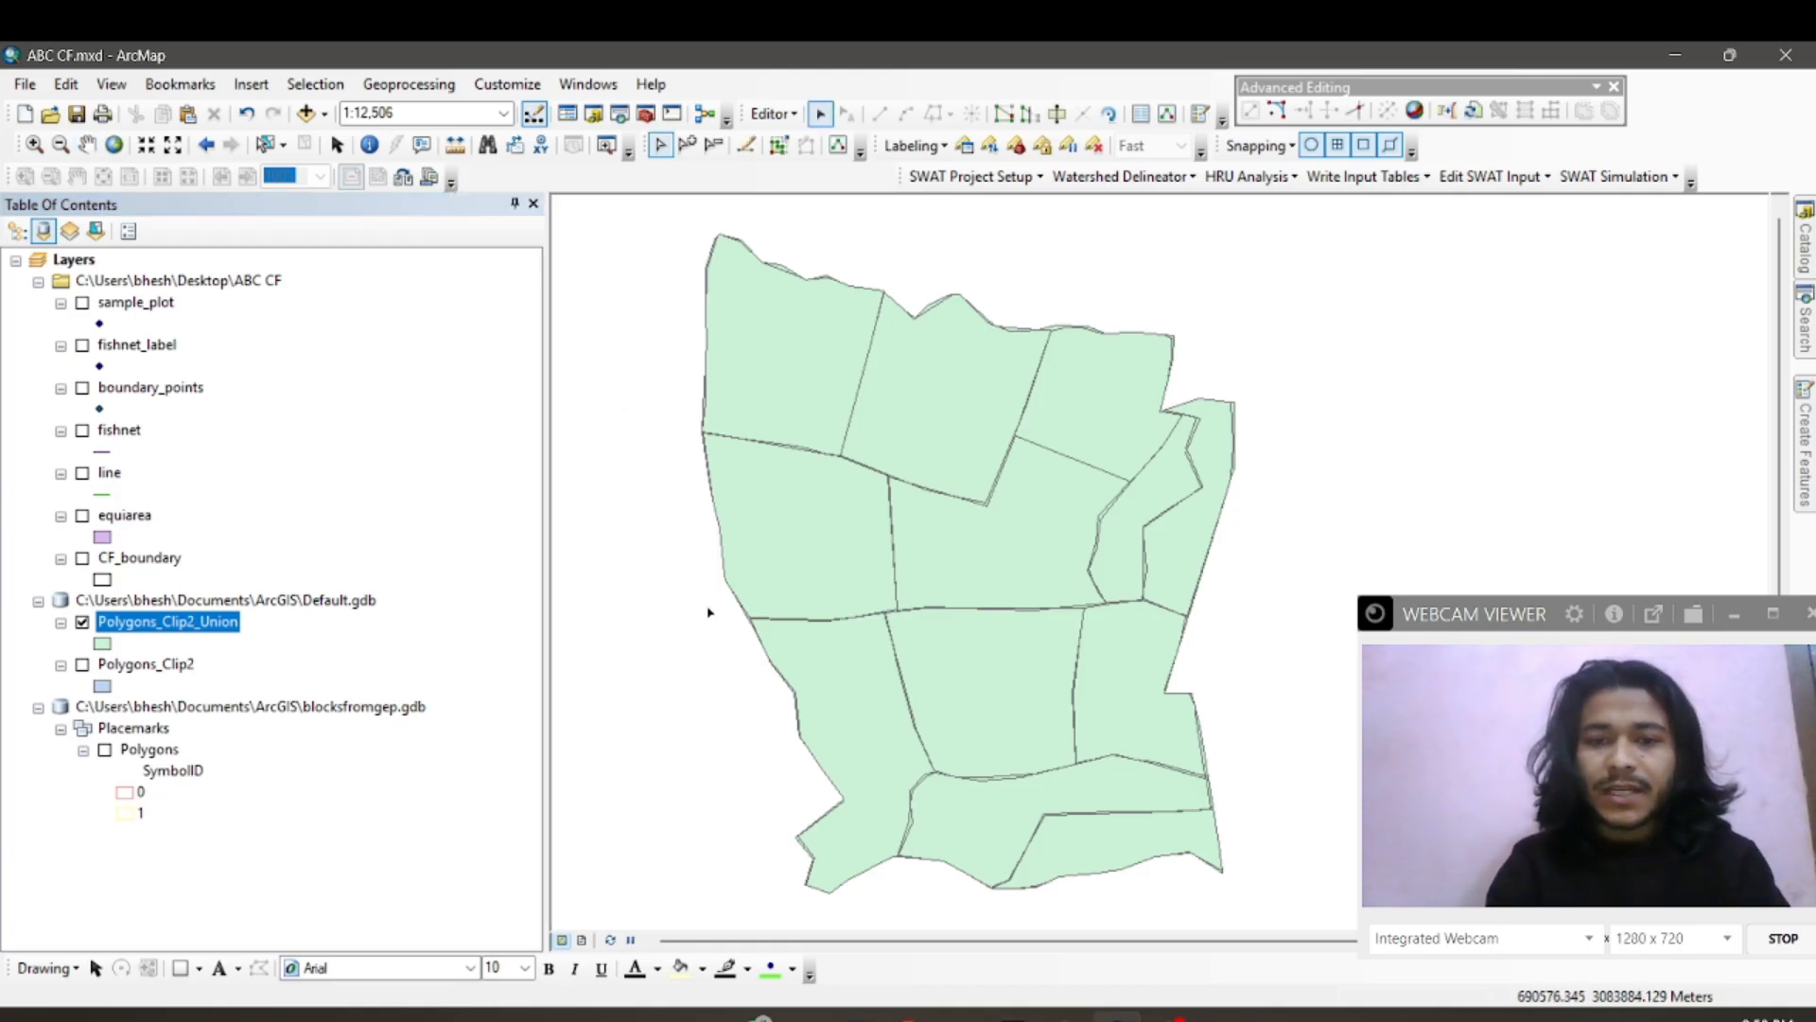
Step: Open the attribute table of Polygons_Clip2_Union and select the first record, which has no name
right_click(207, 632)
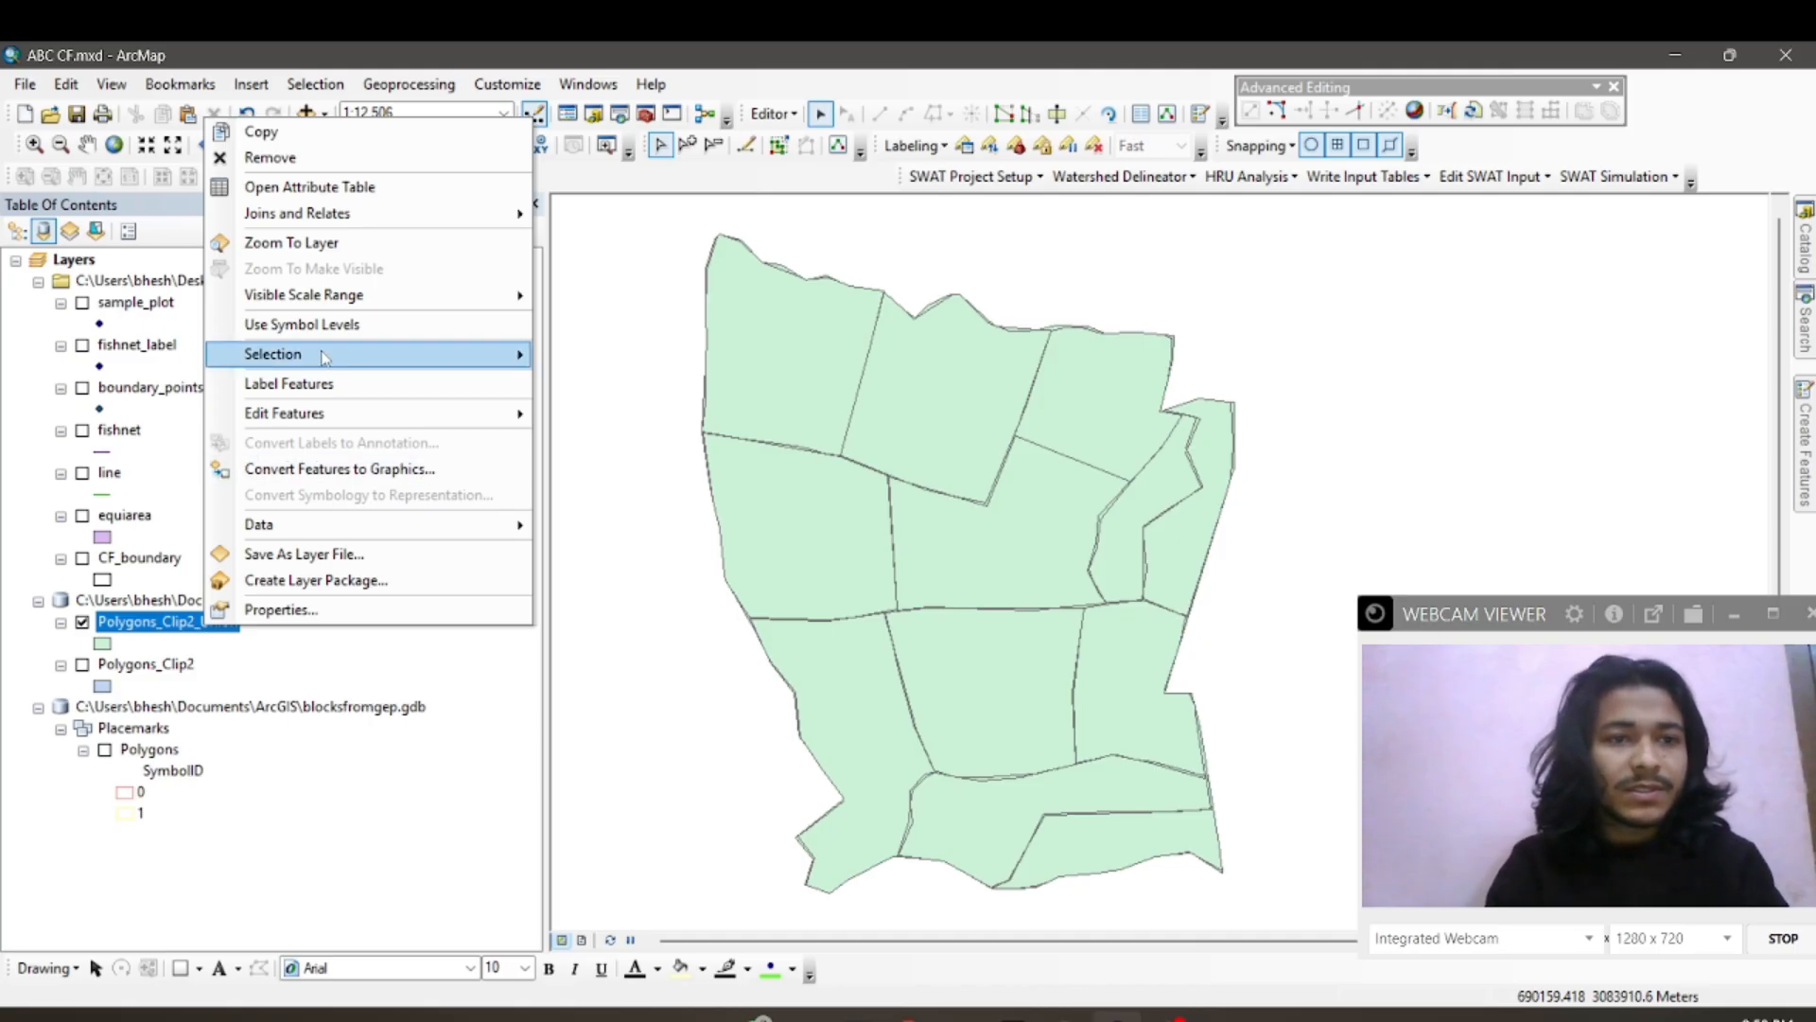
left_click(337, 188)
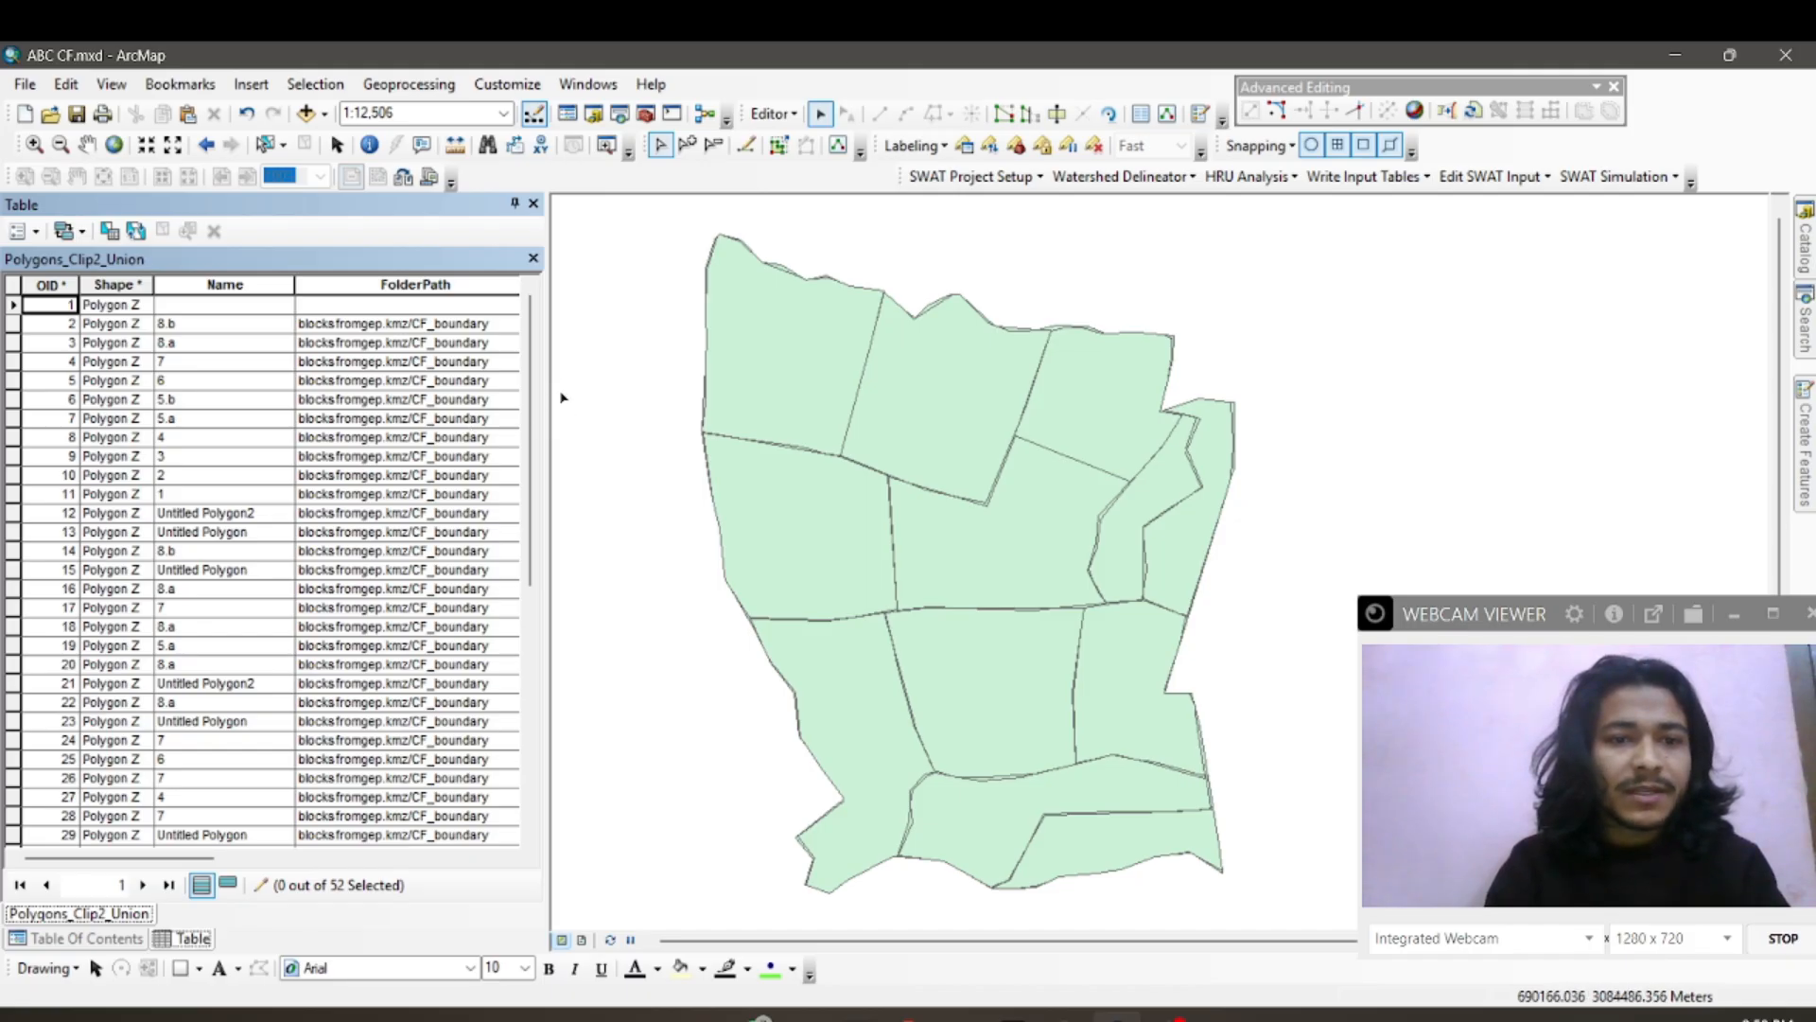
left_click_drag(545, 391, 698, 391)
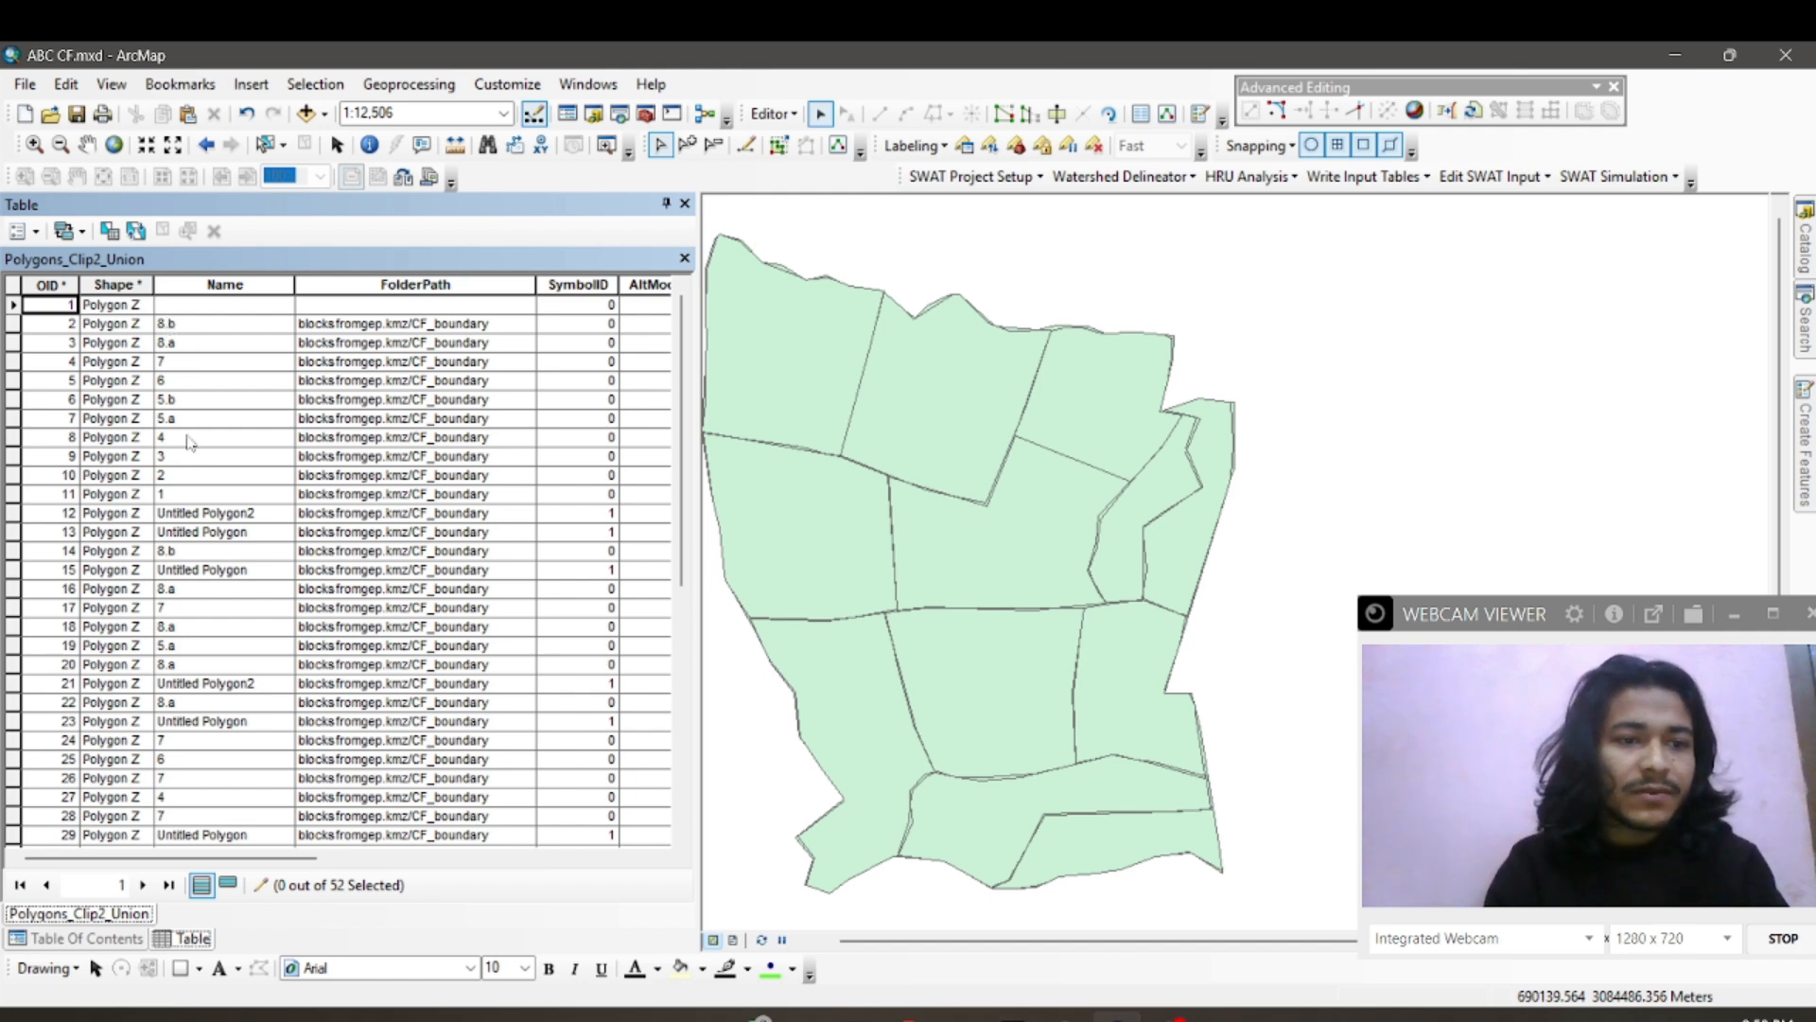
scroll(215, 655, "down", 8)
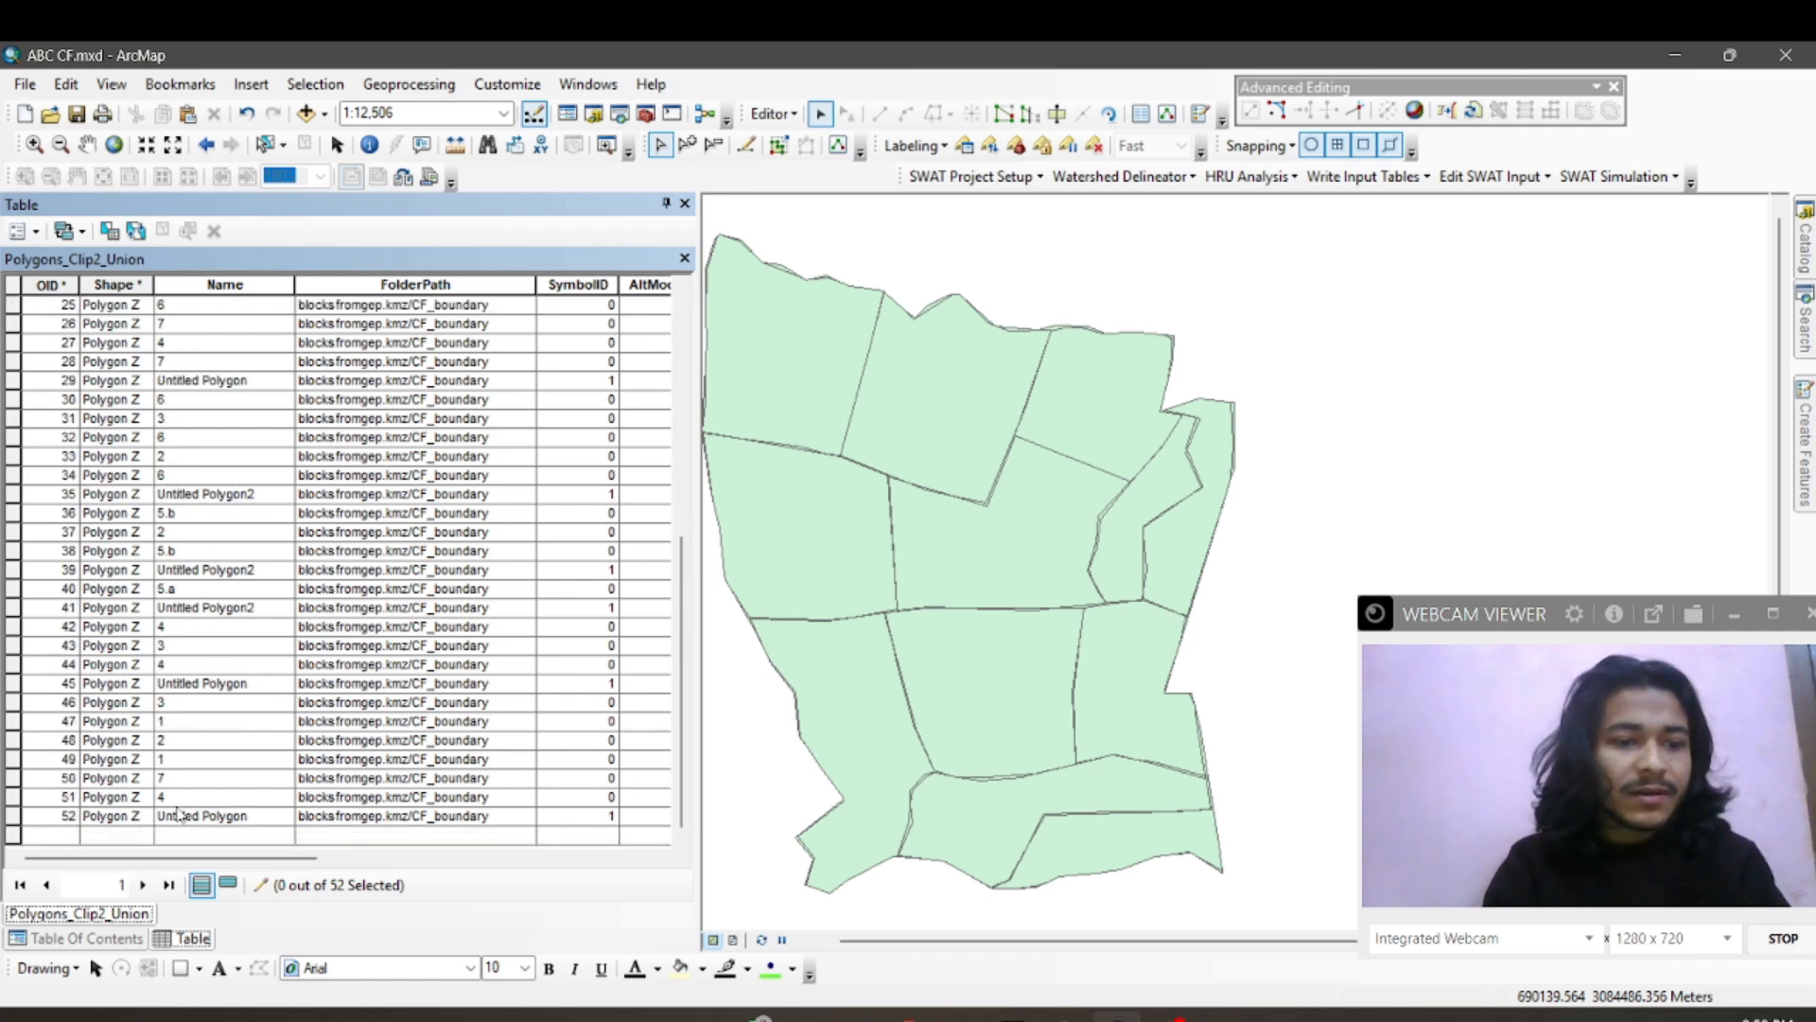
scroll(179, 813, "up", 8)
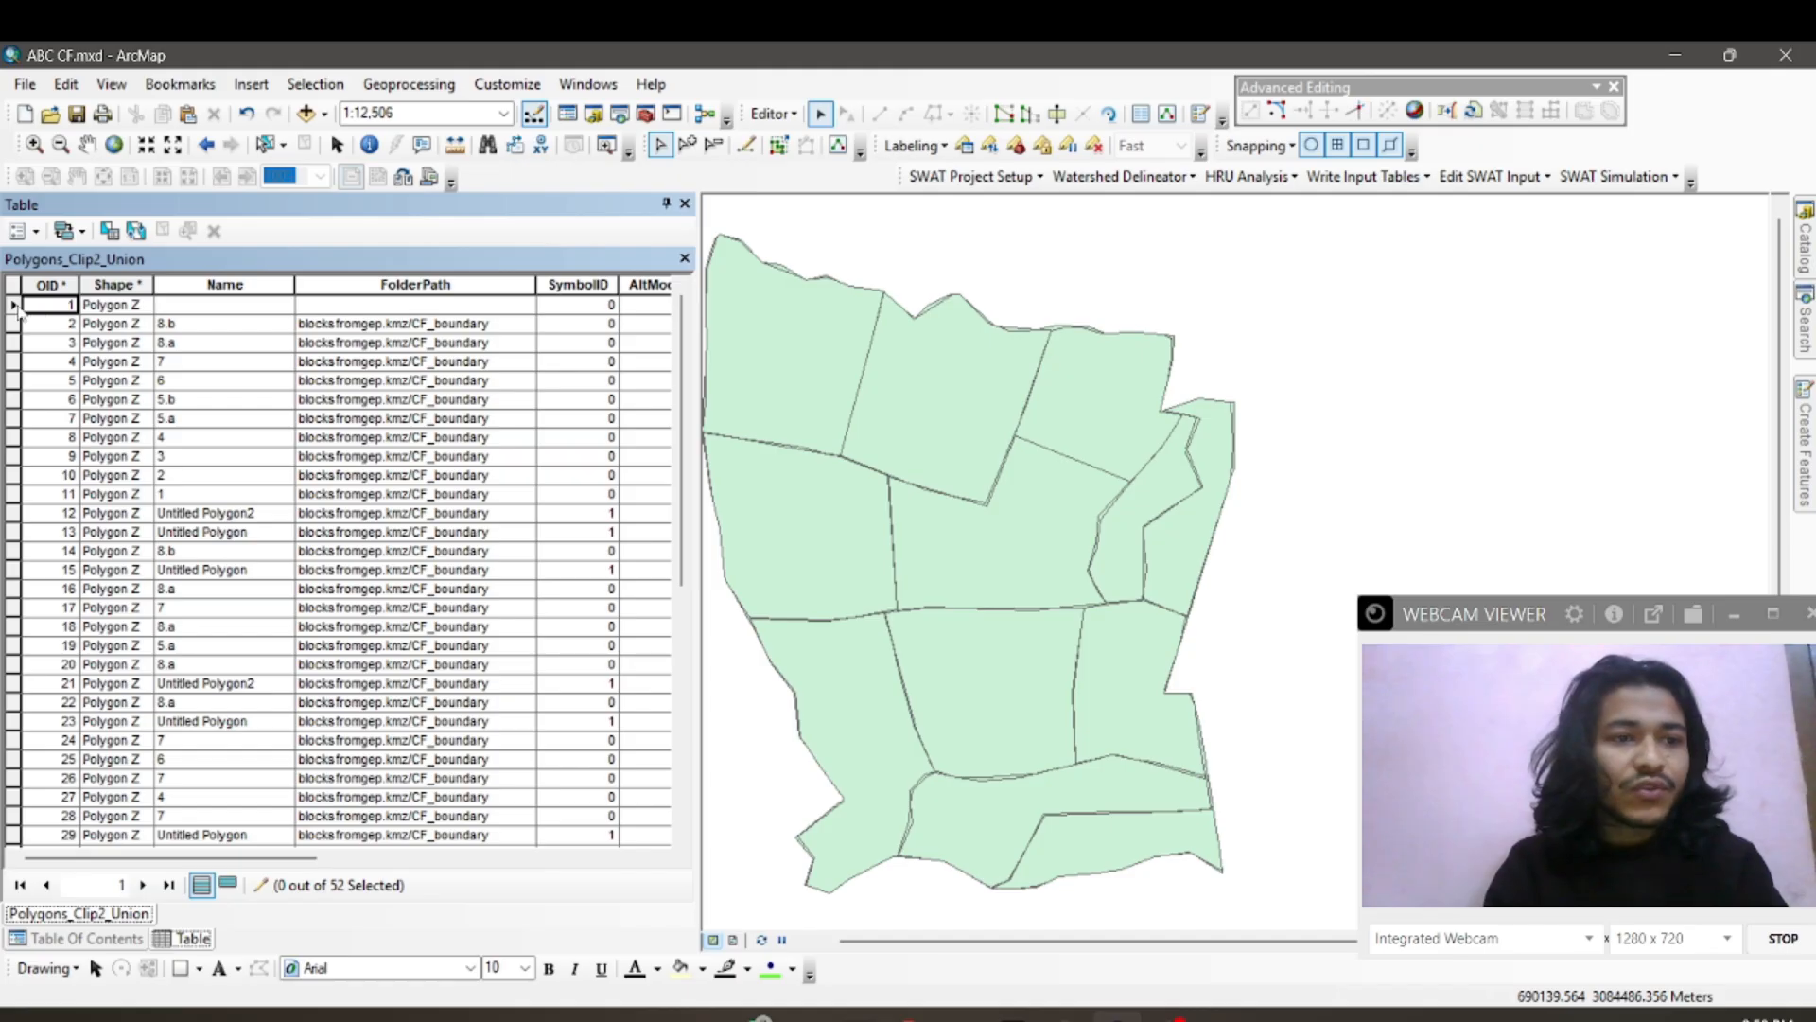
left_click(13, 304)
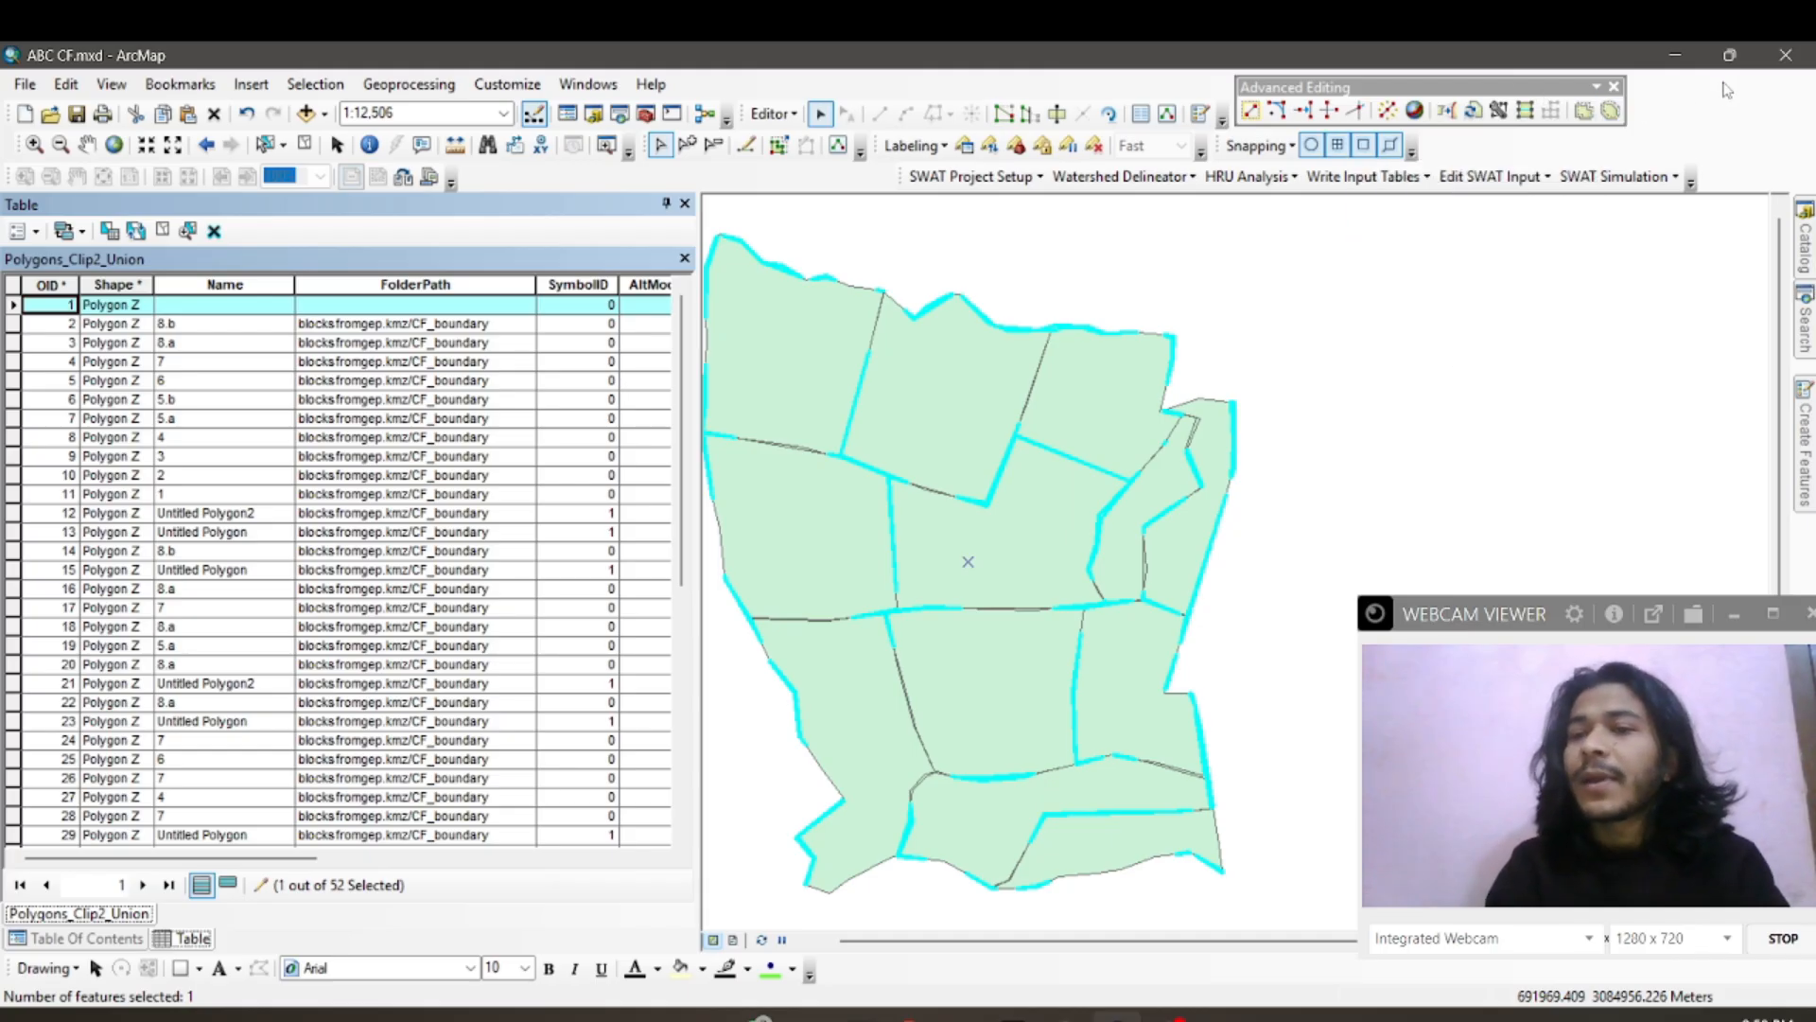
Step: Display the Advanced Editing tools and separate the selected unnamed record into individual polygons with Explode Multipart Feature
left_click(1614, 87)
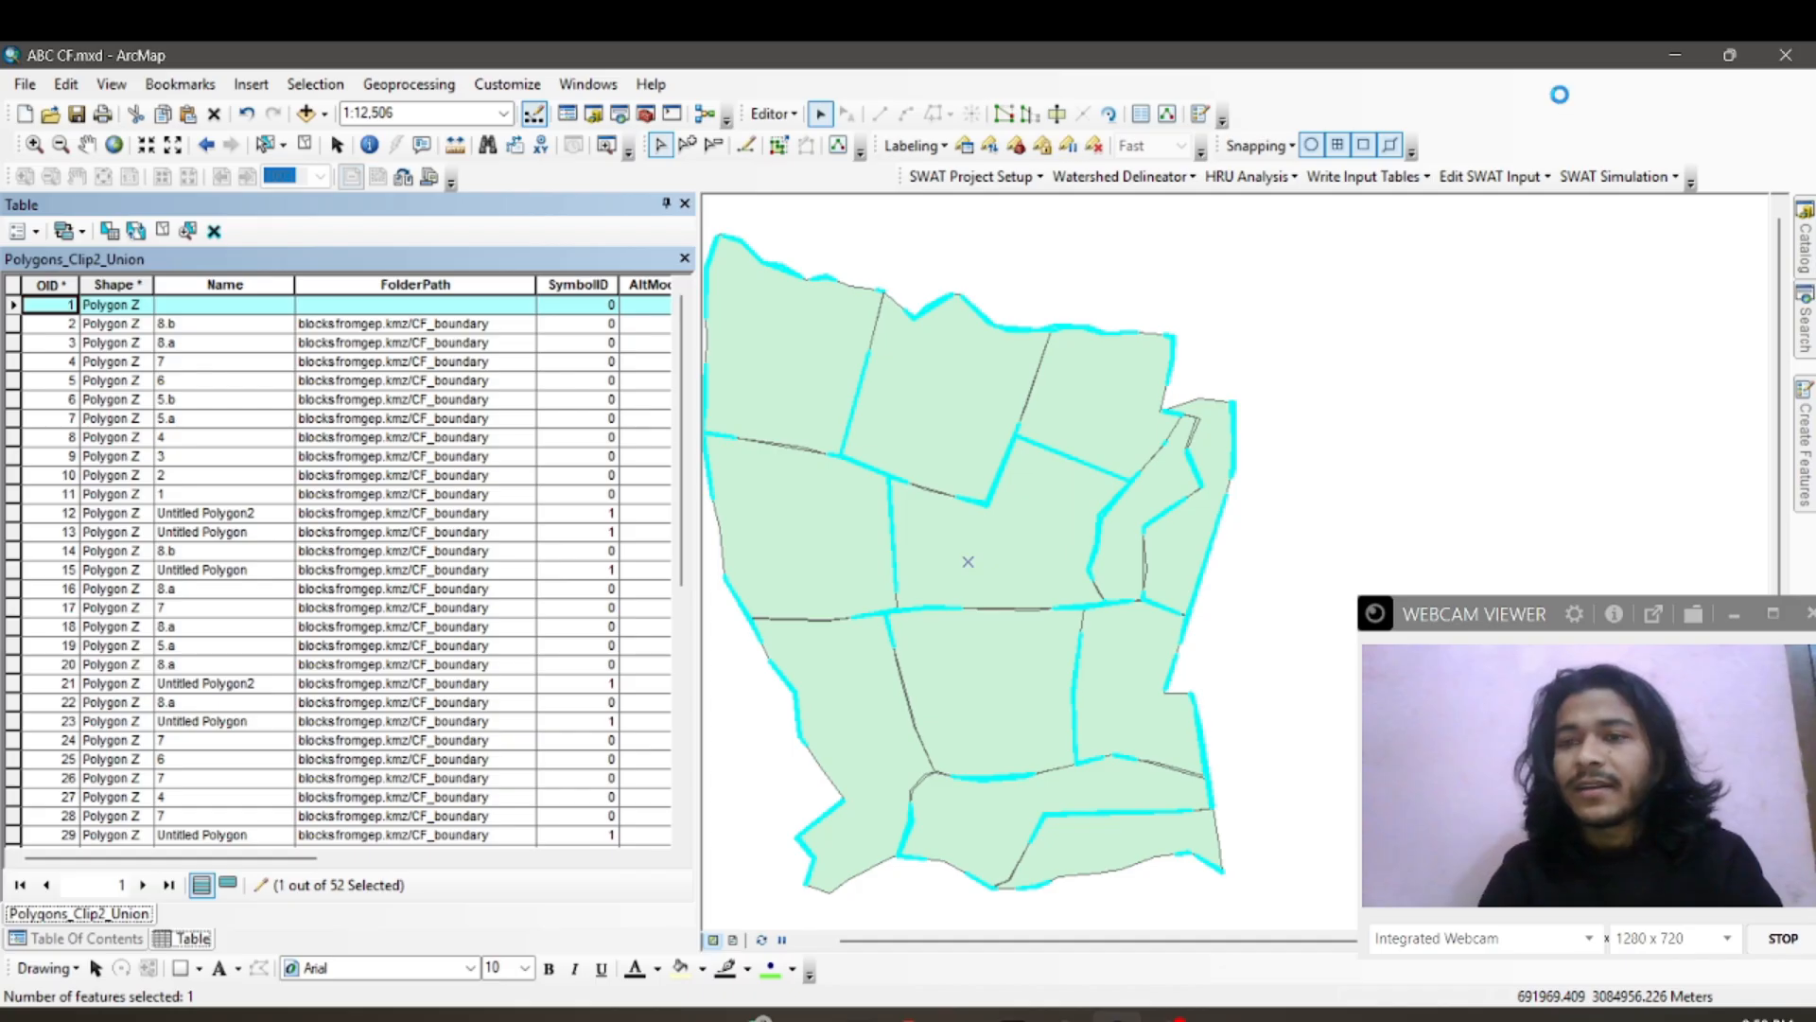
right_click(1562, 104)
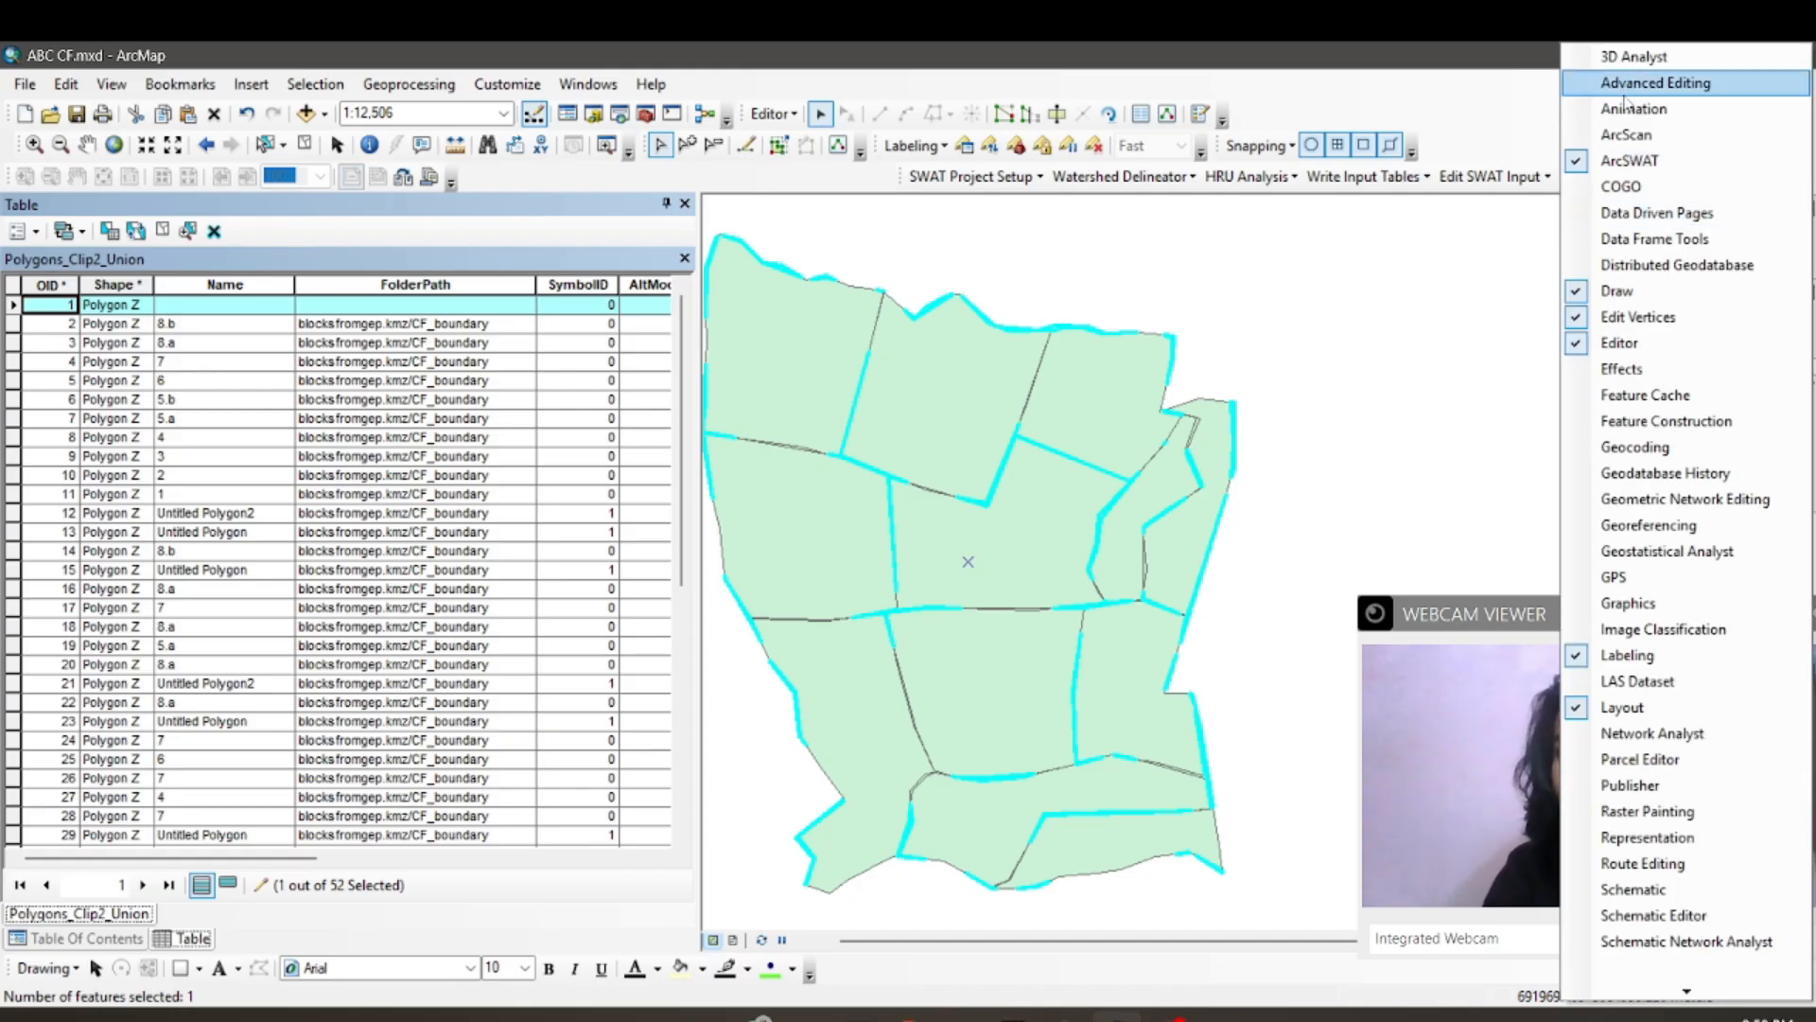
left_click(1623, 91)
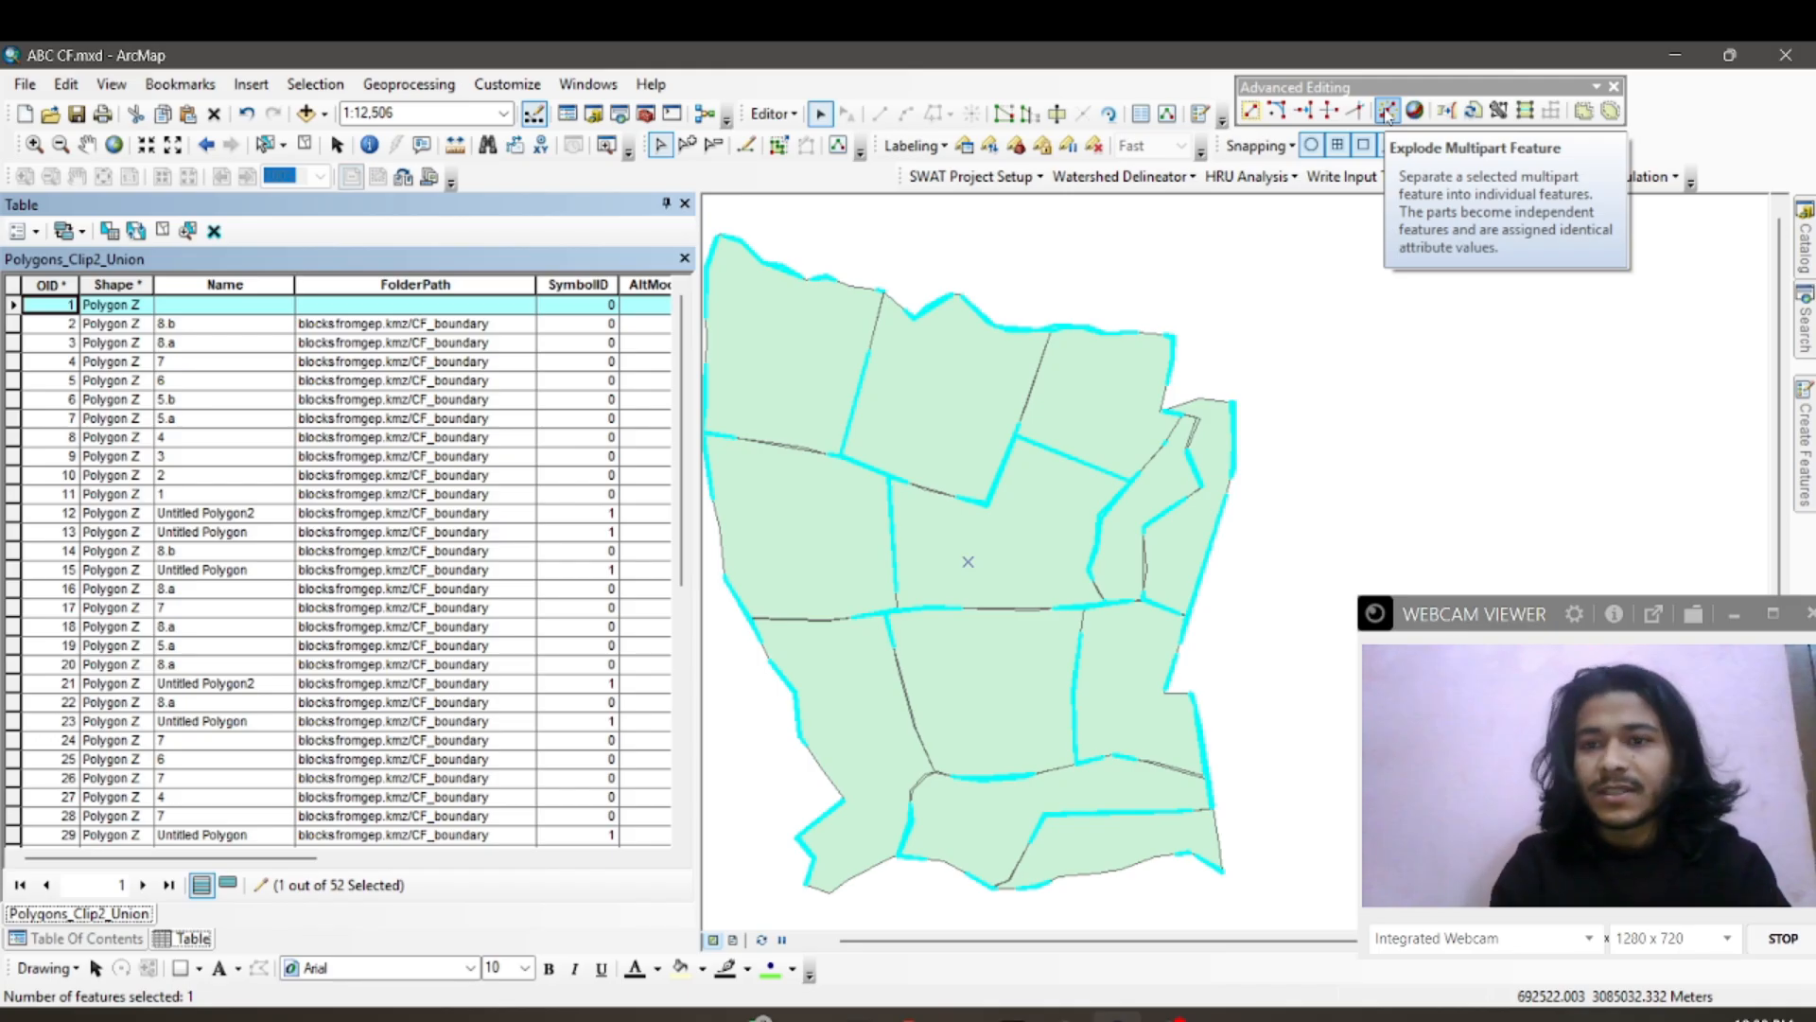
left_click(1387, 113)
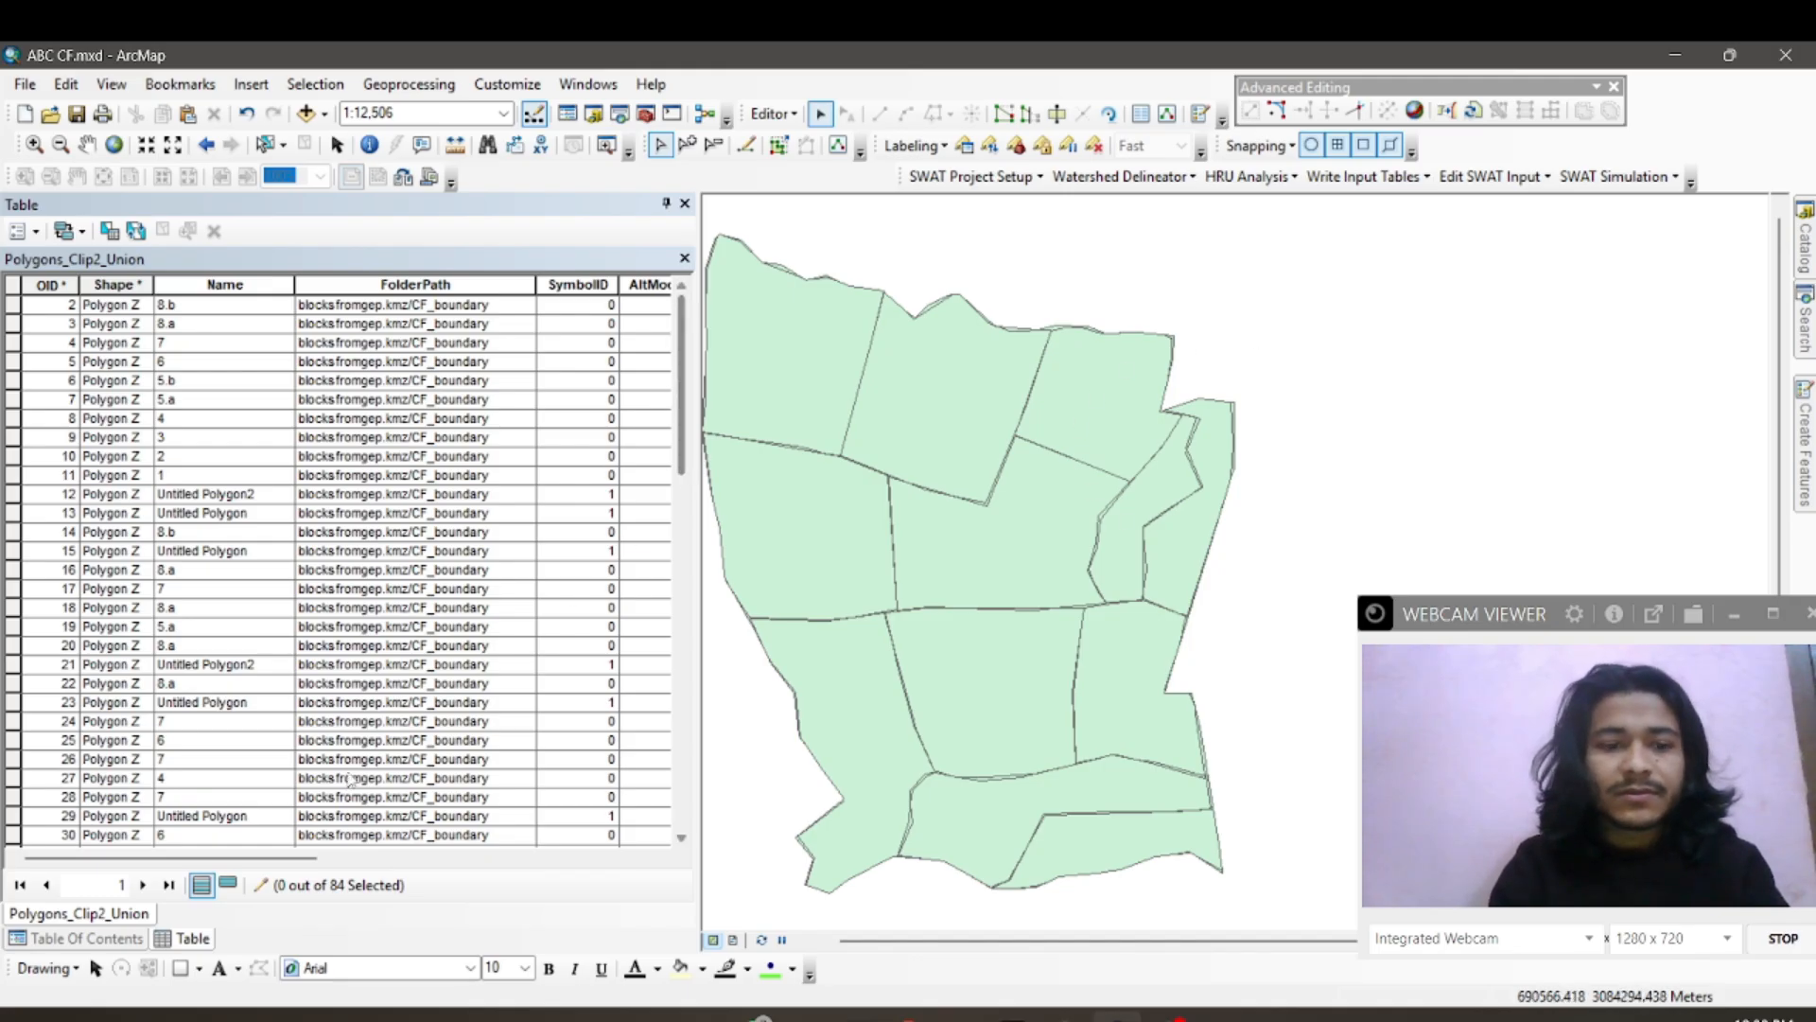
Step: Return to the layer list and stop the edit session, saving the edits
left_click(87, 938)
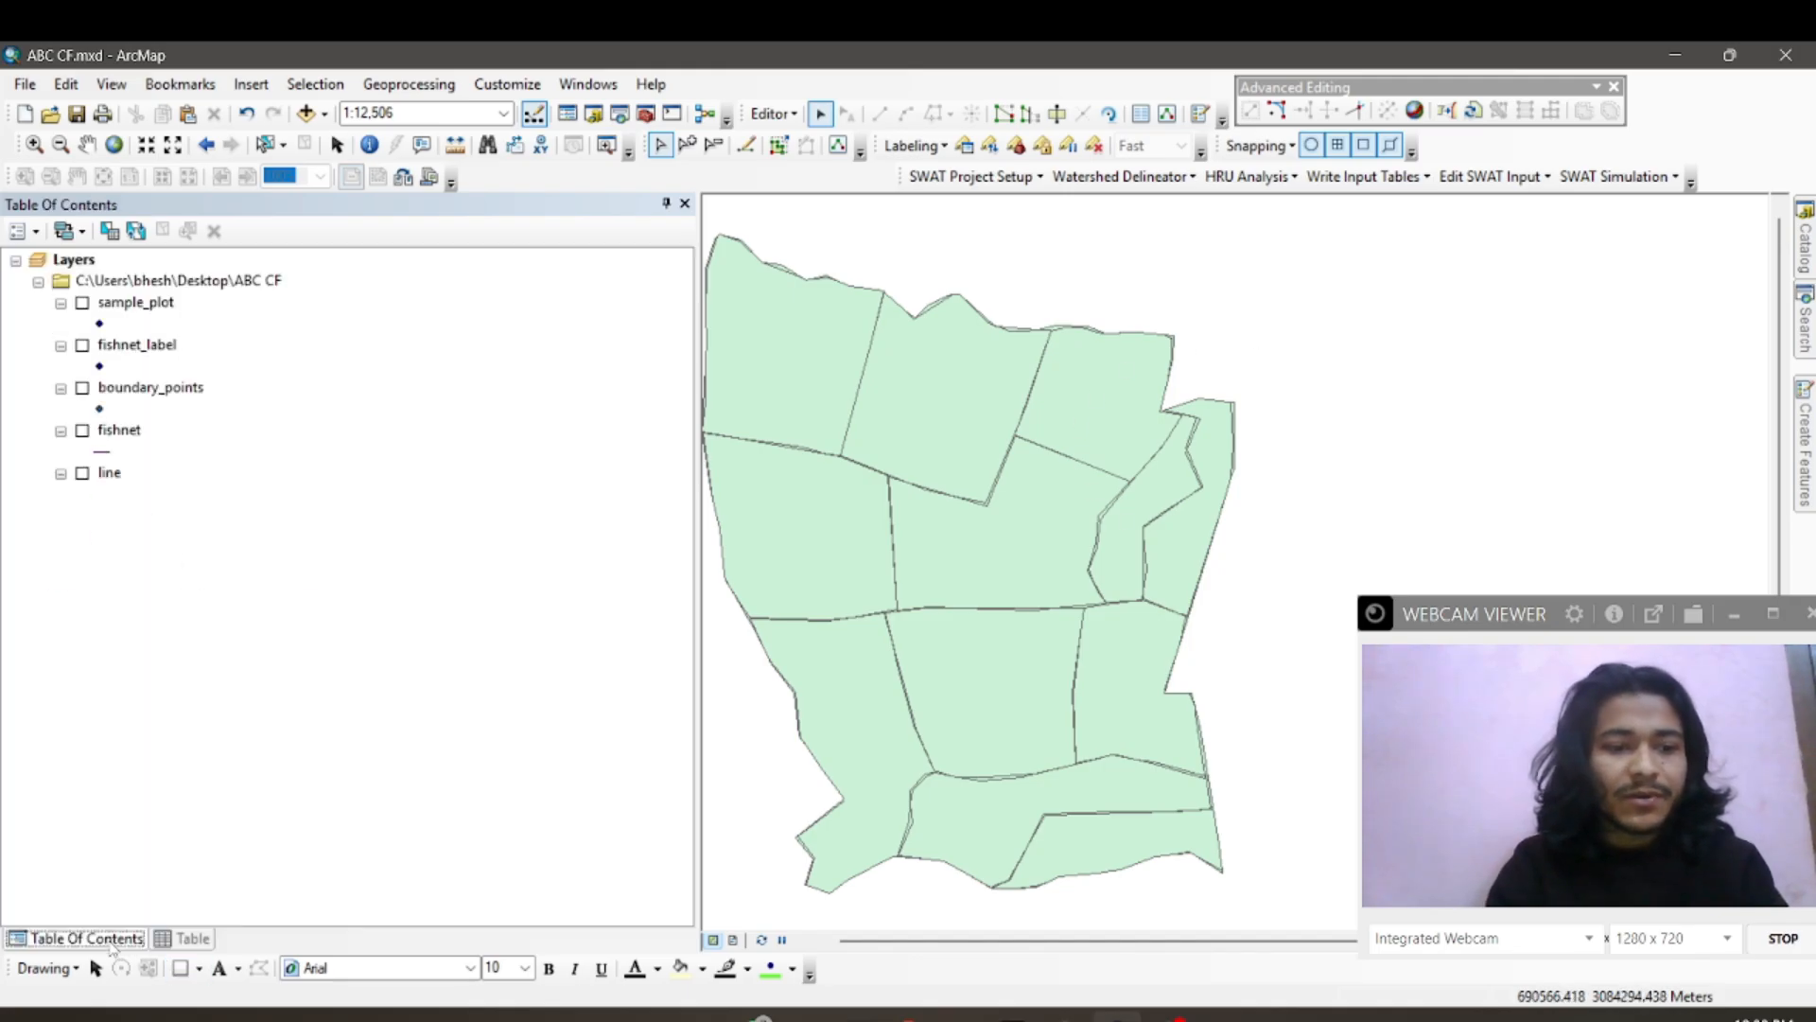
left_click_drag(697, 449, 499, 445)
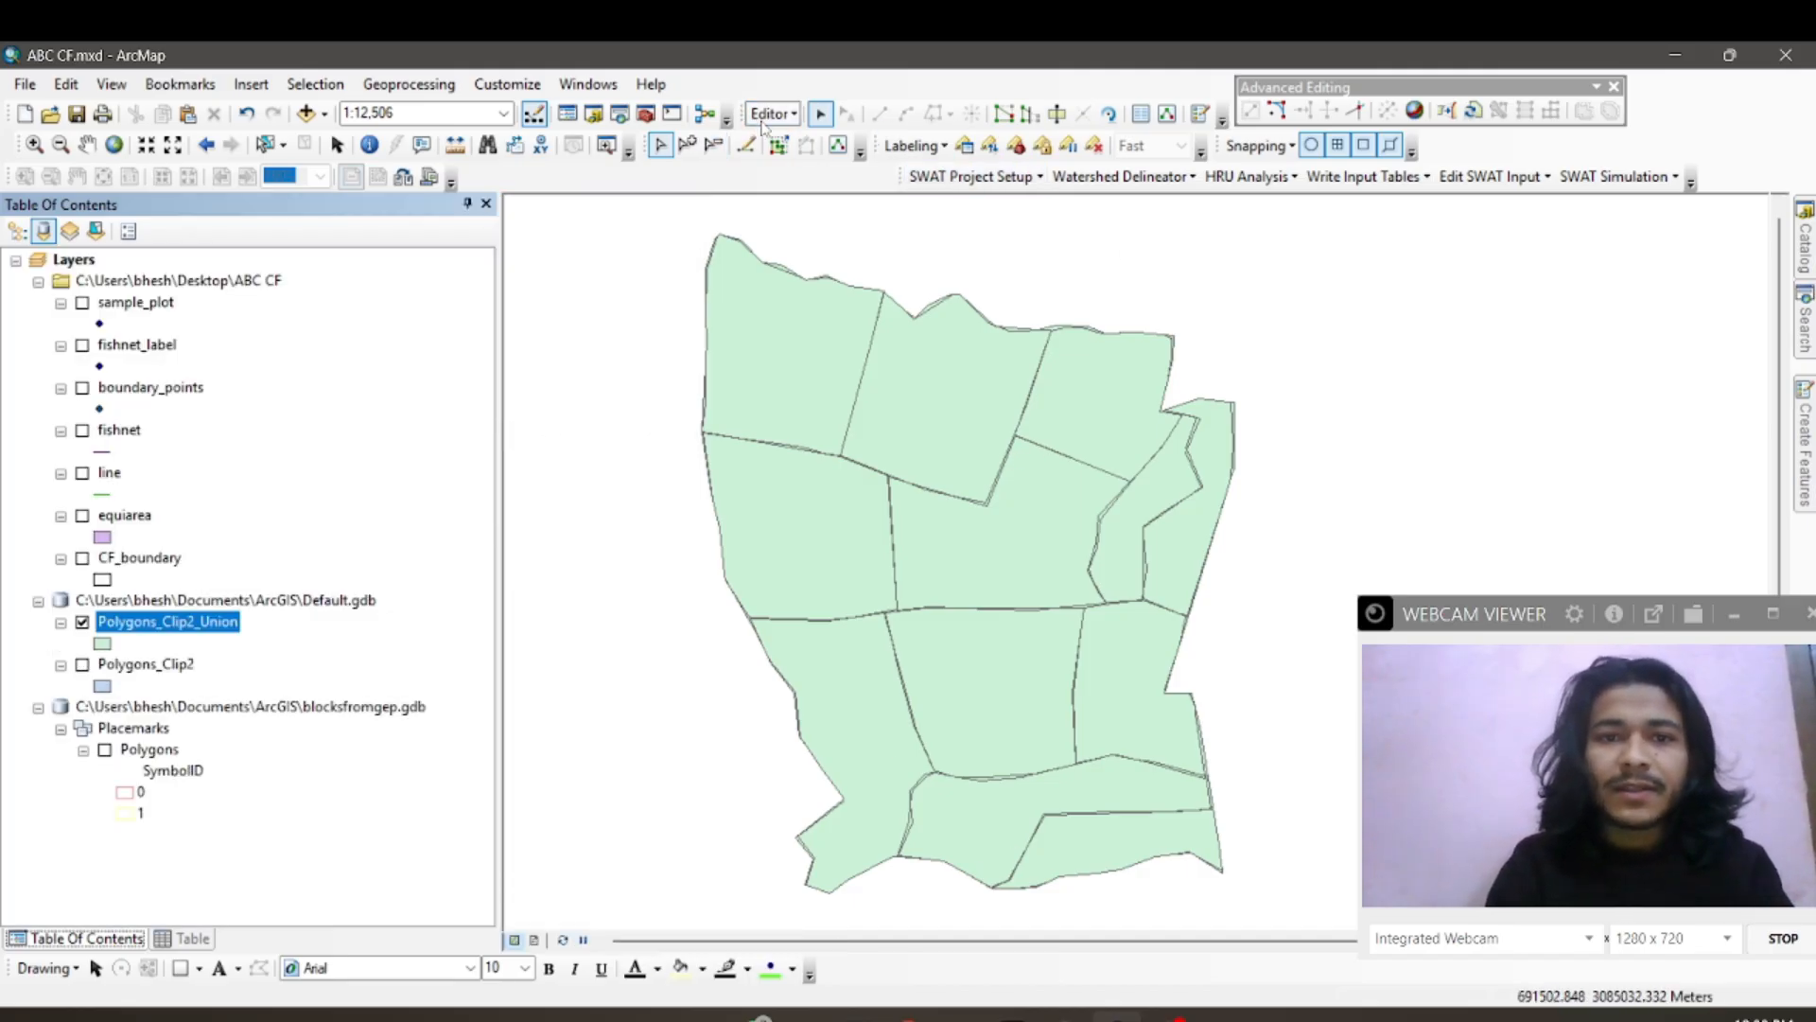
left_click(768, 114)
left_click(783, 165)
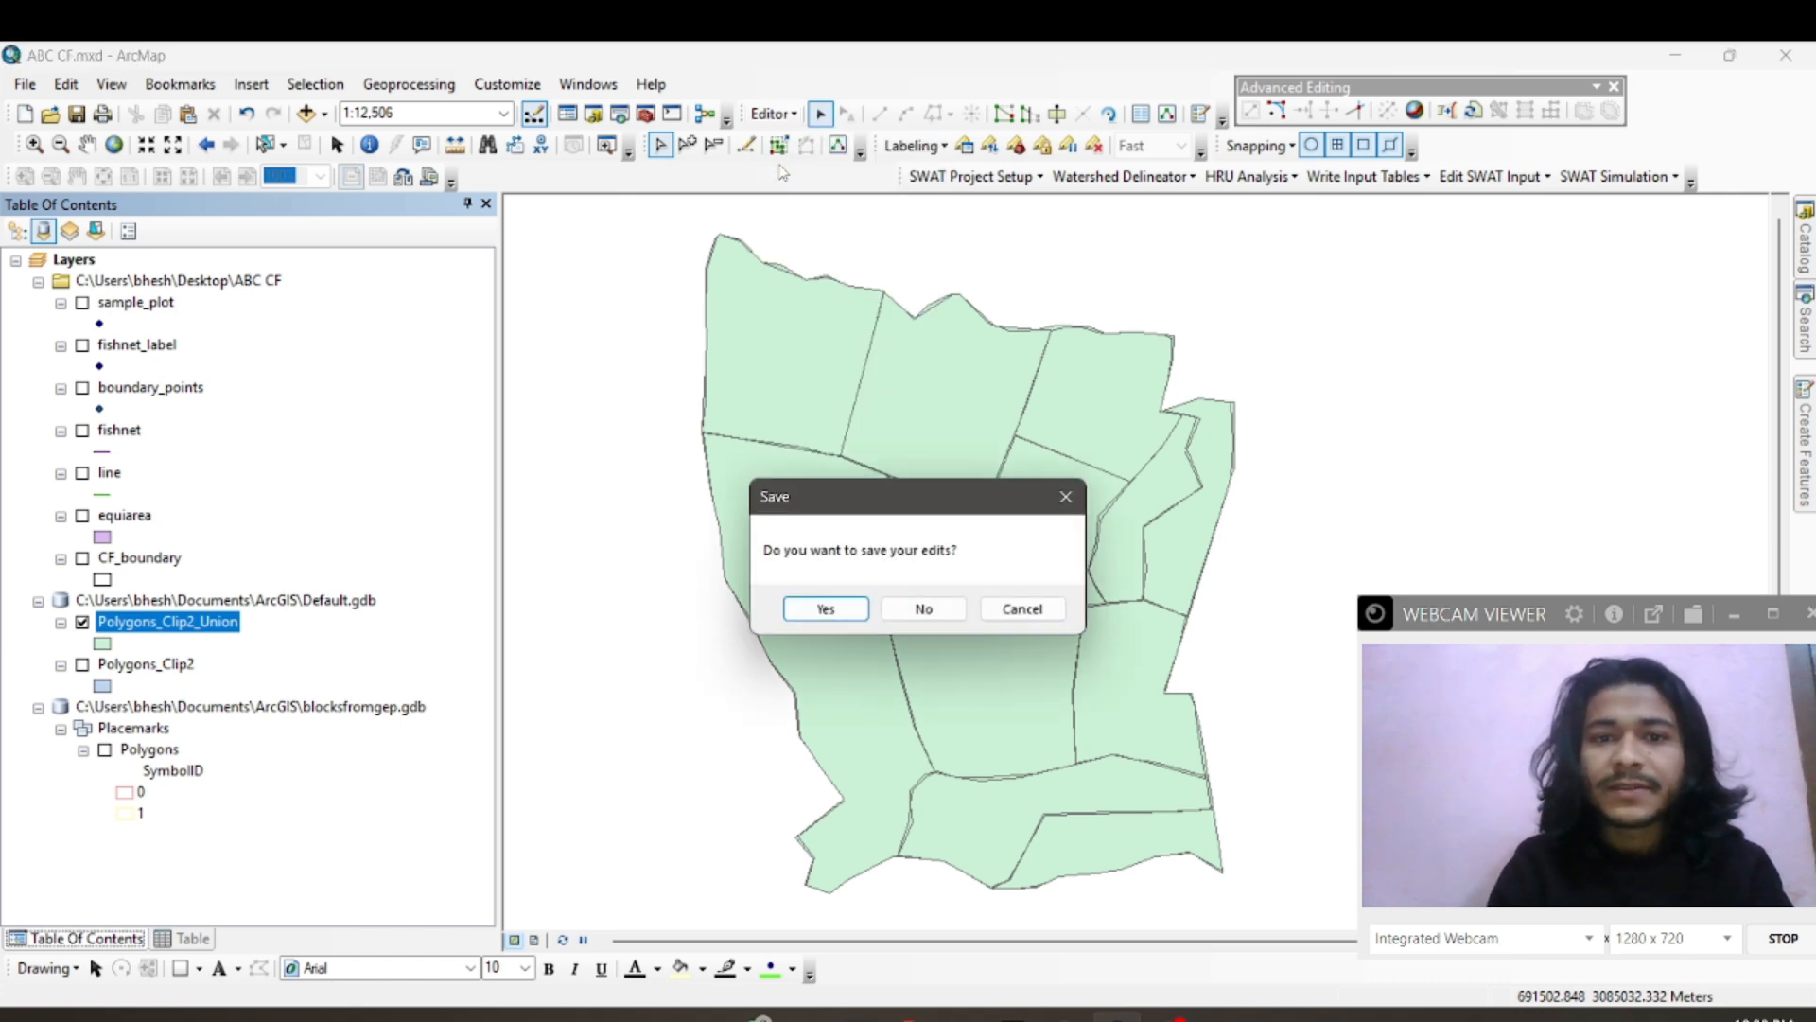
left_click(826, 610)
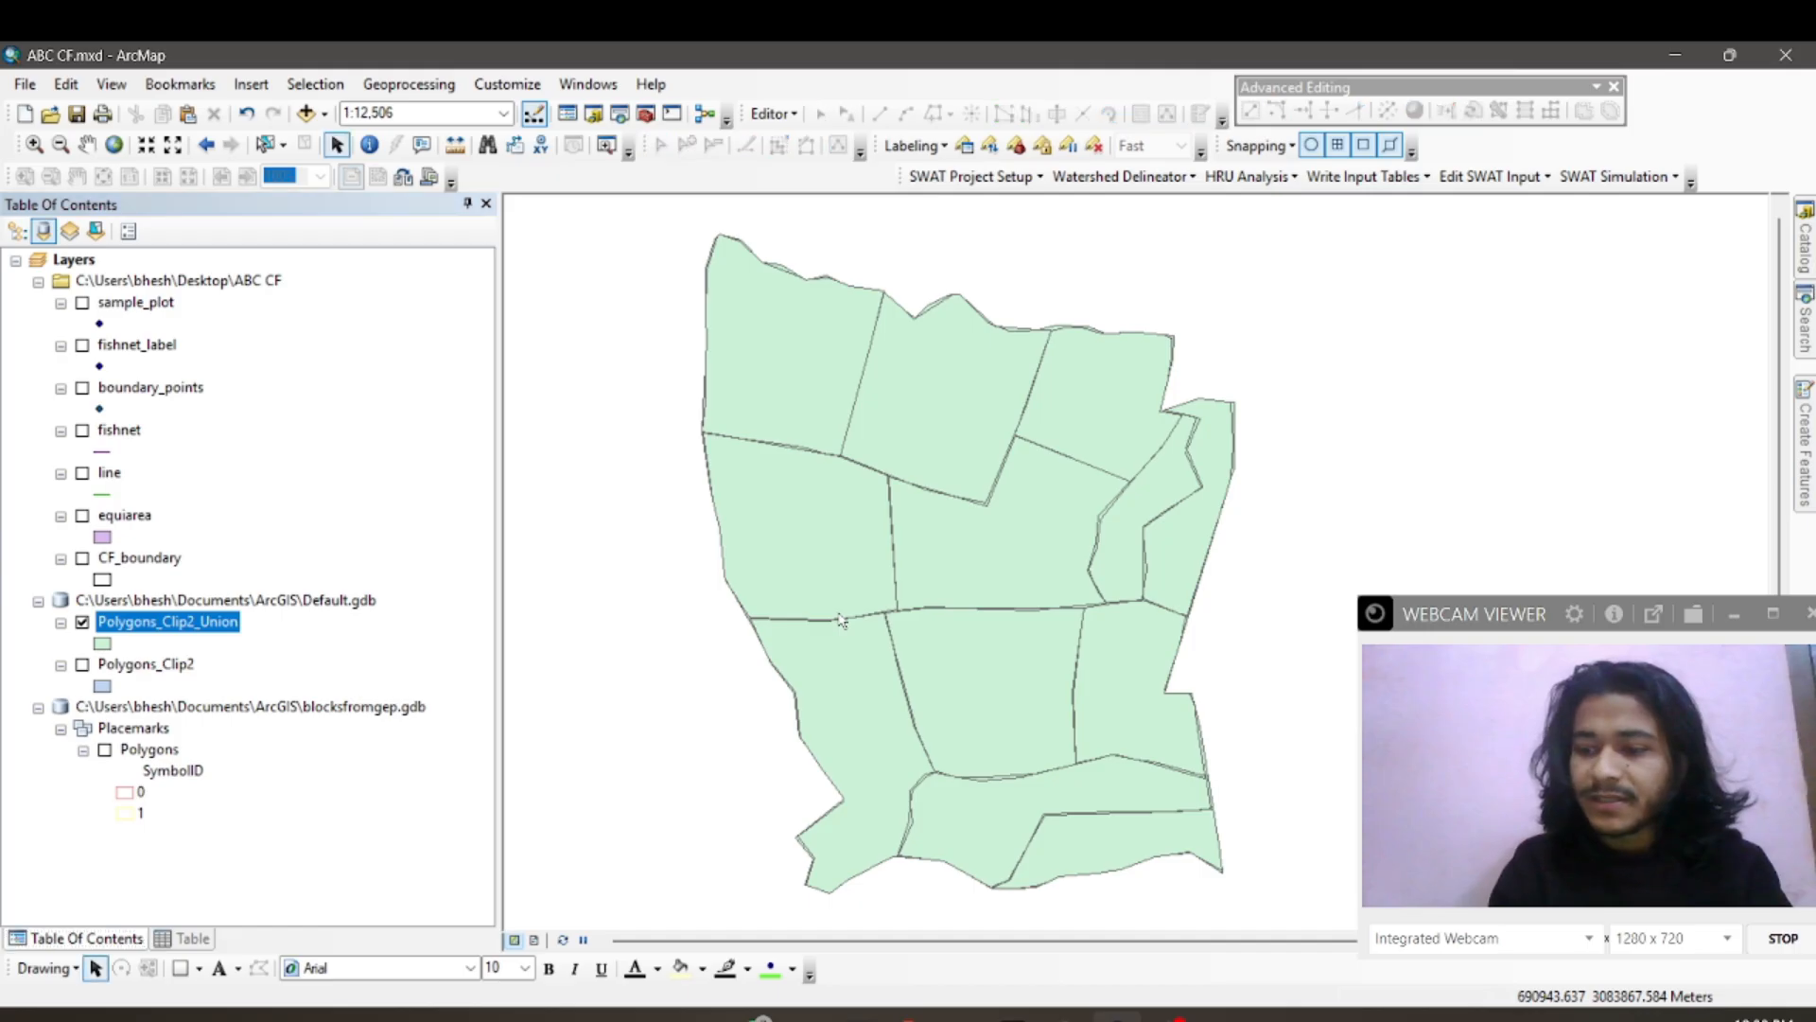
Step: Reopen the Polygons_Clip2_Union attribute table, review its records and sort them by the Name field in ascending order
right_click(192, 625)
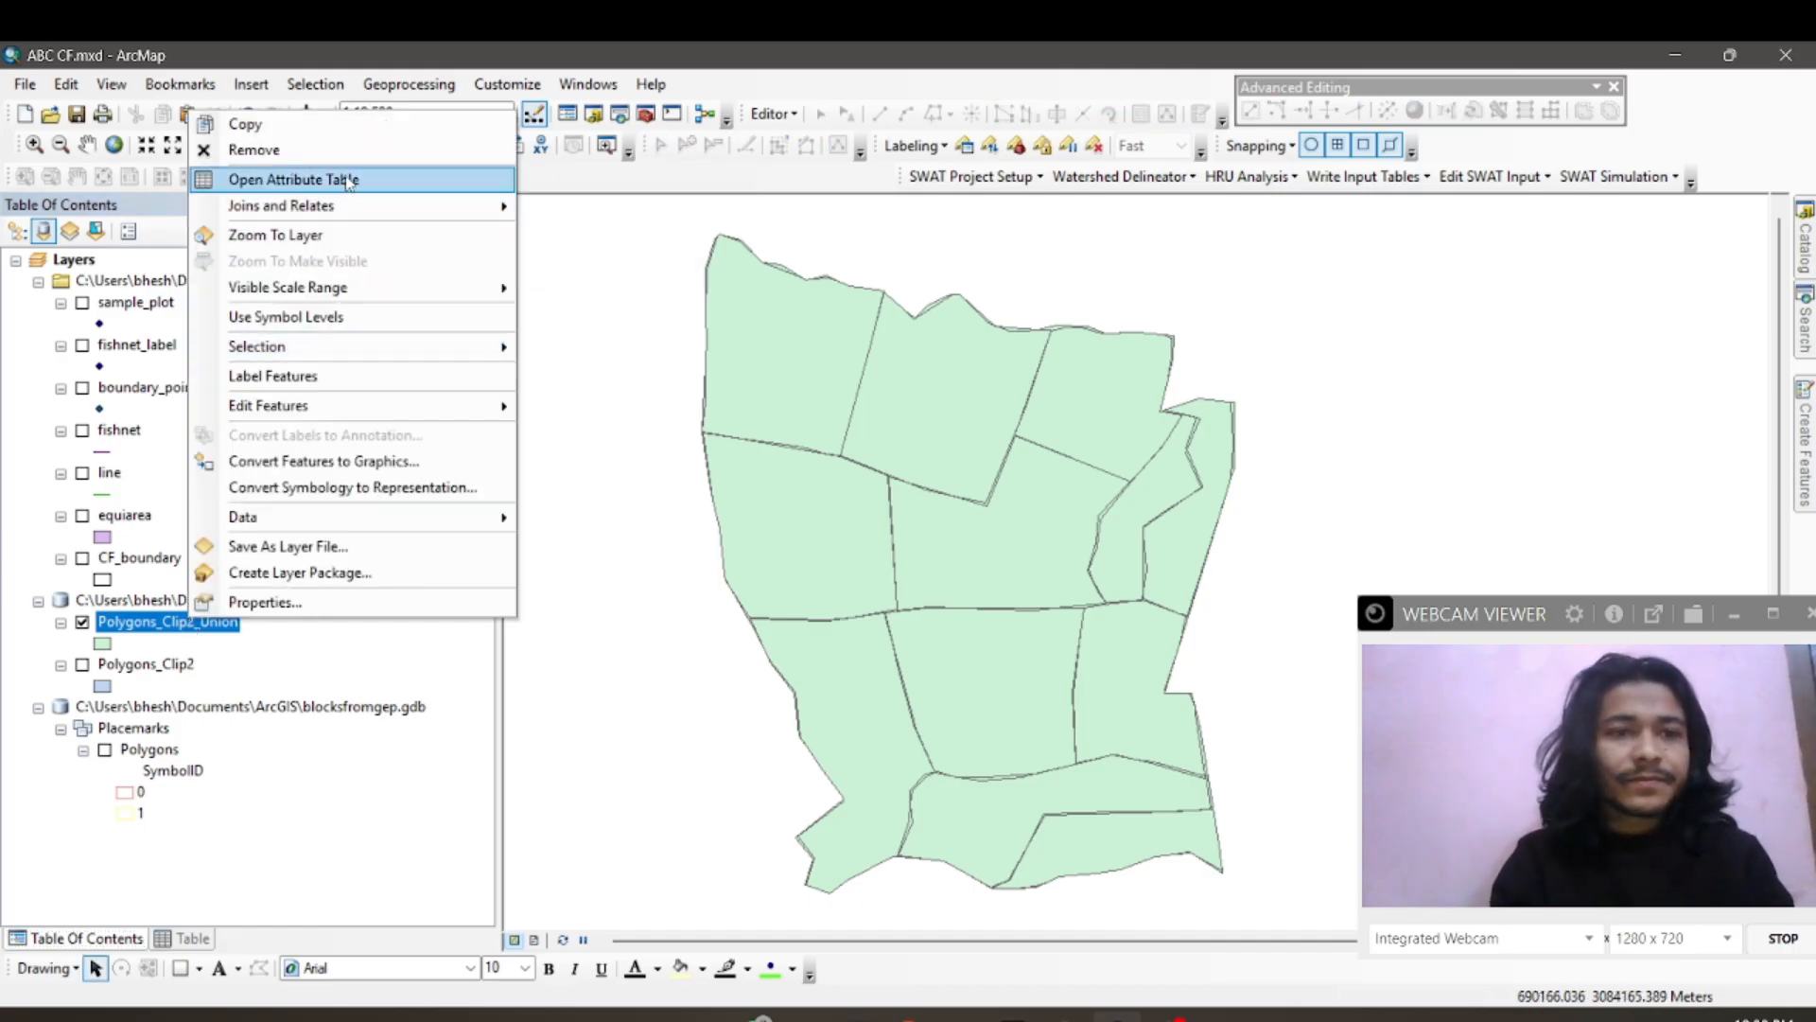
left_click(312, 179)
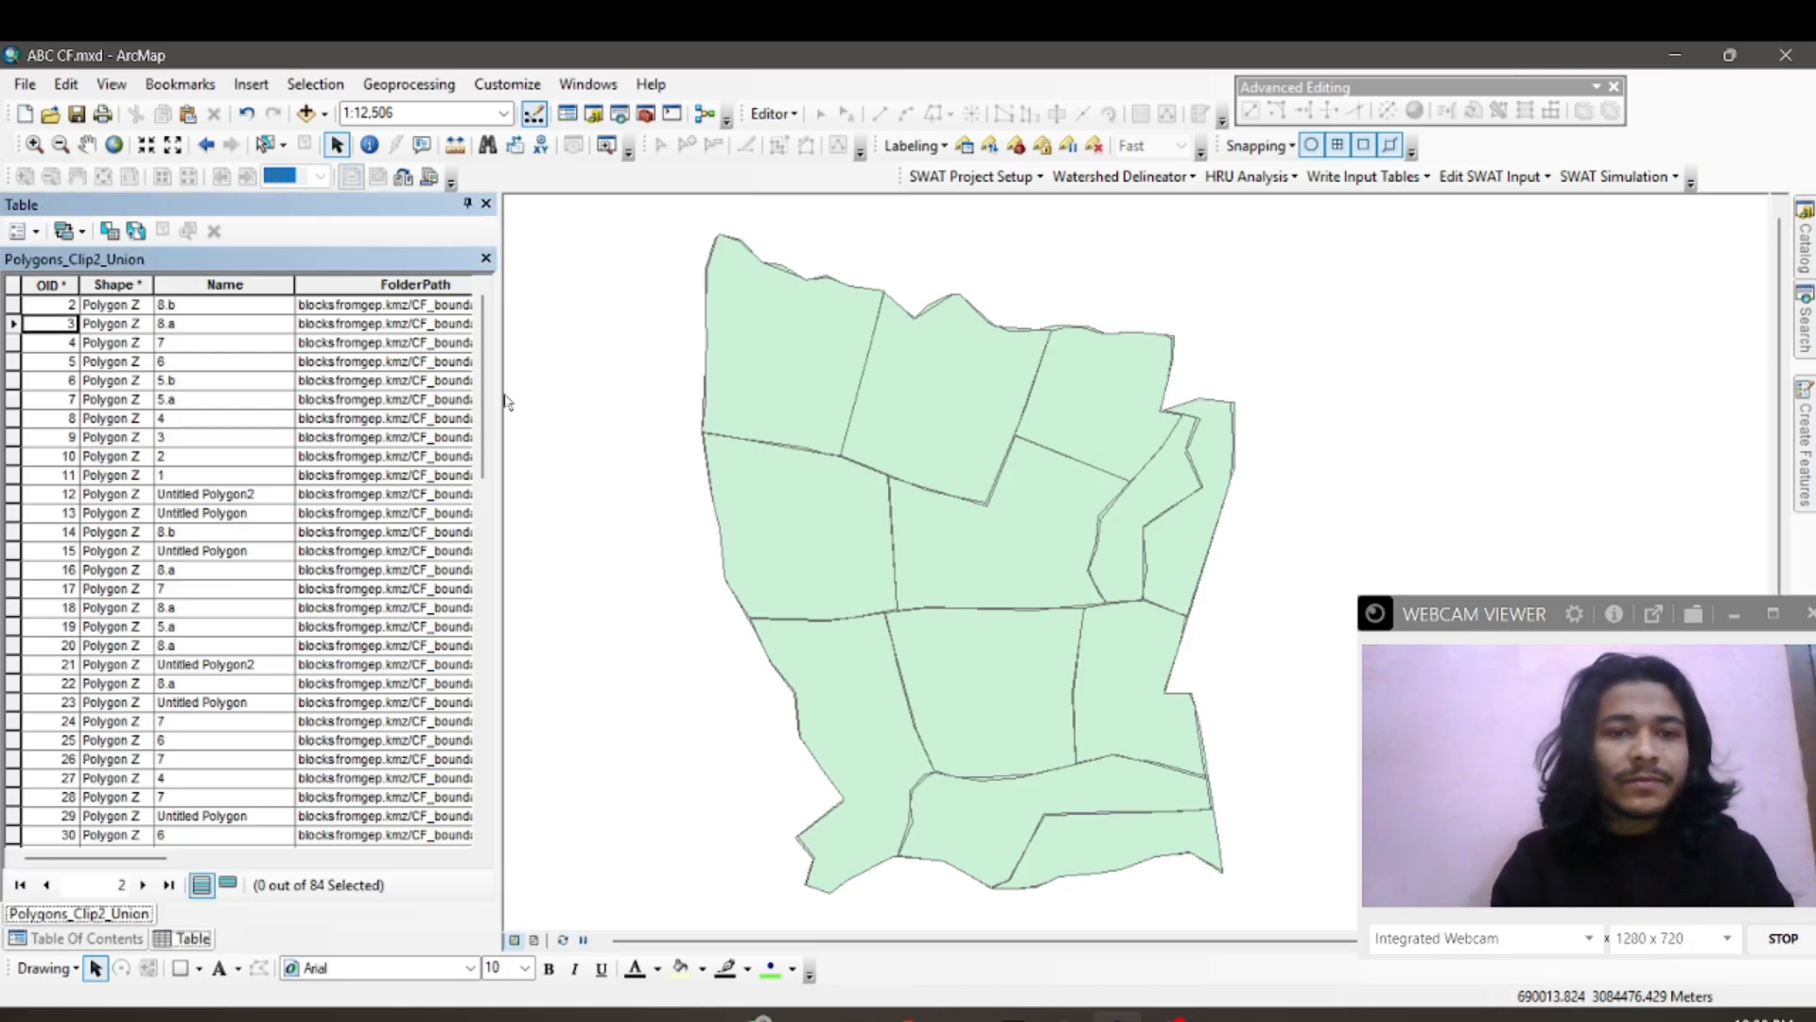
left_click_drag(498, 393, 643, 397)
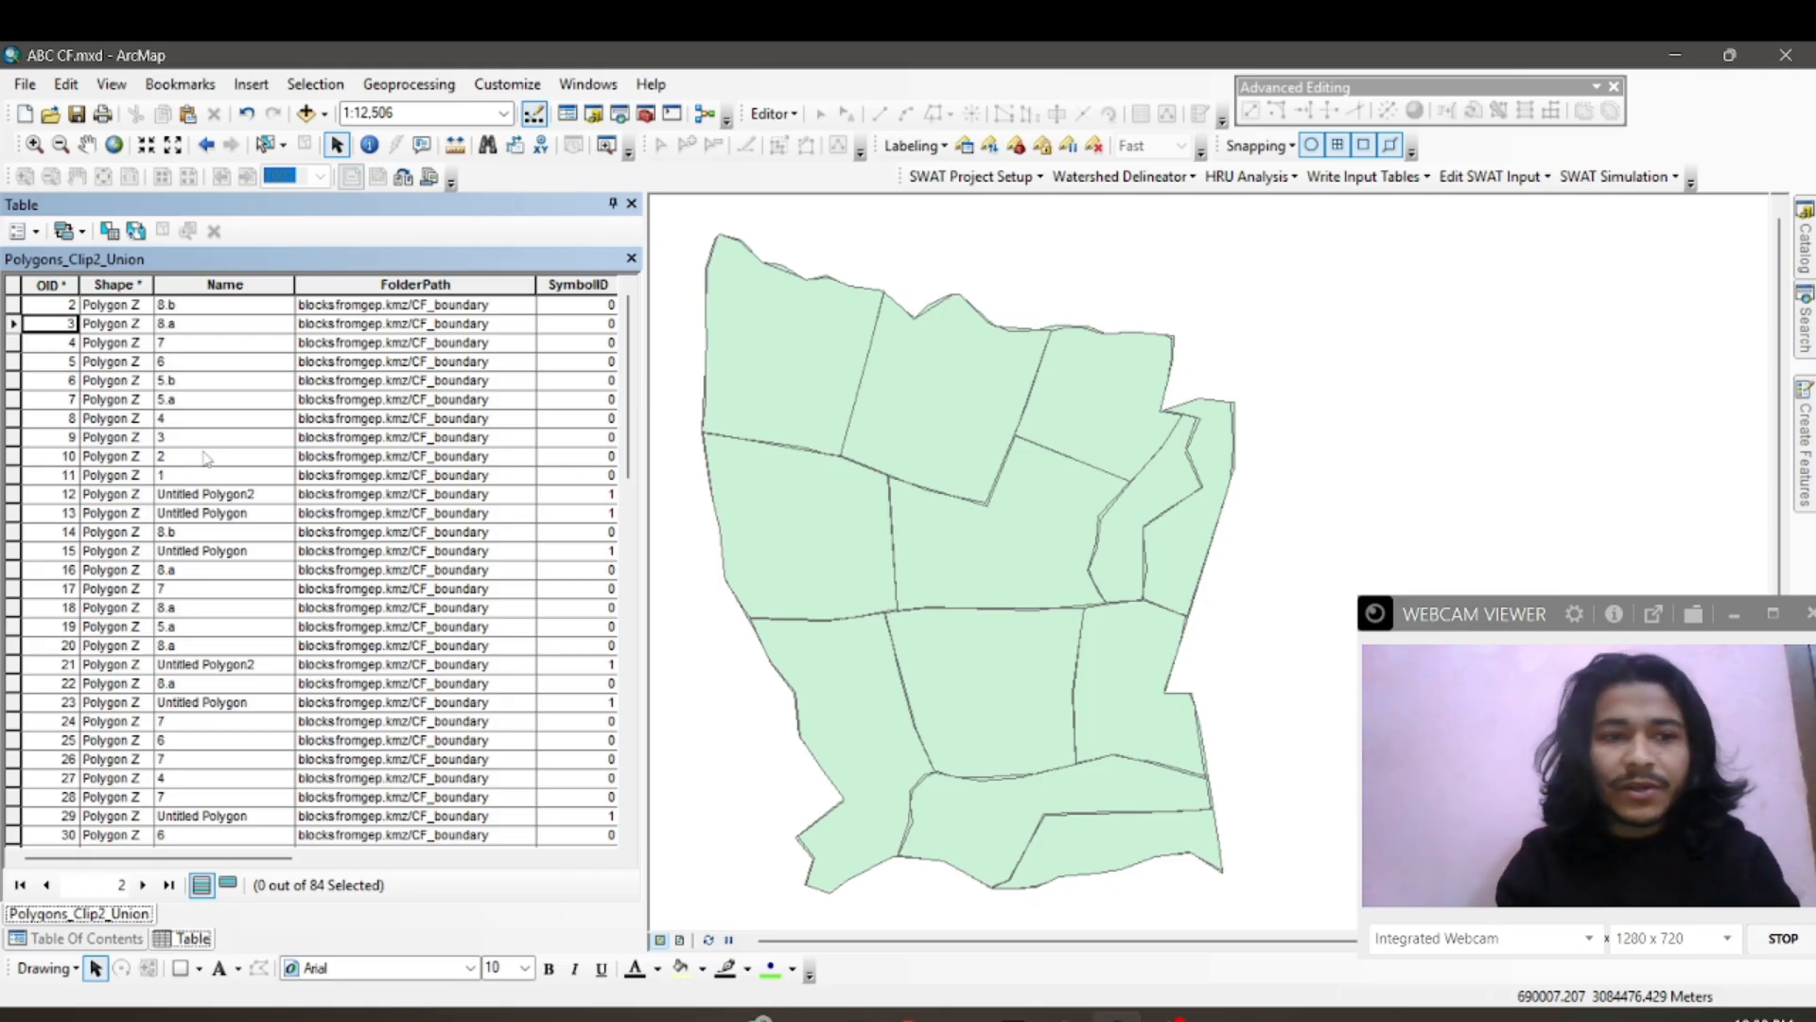
scroll(206, 461, "down", 10)
scroll(207, 461, "up", 10)
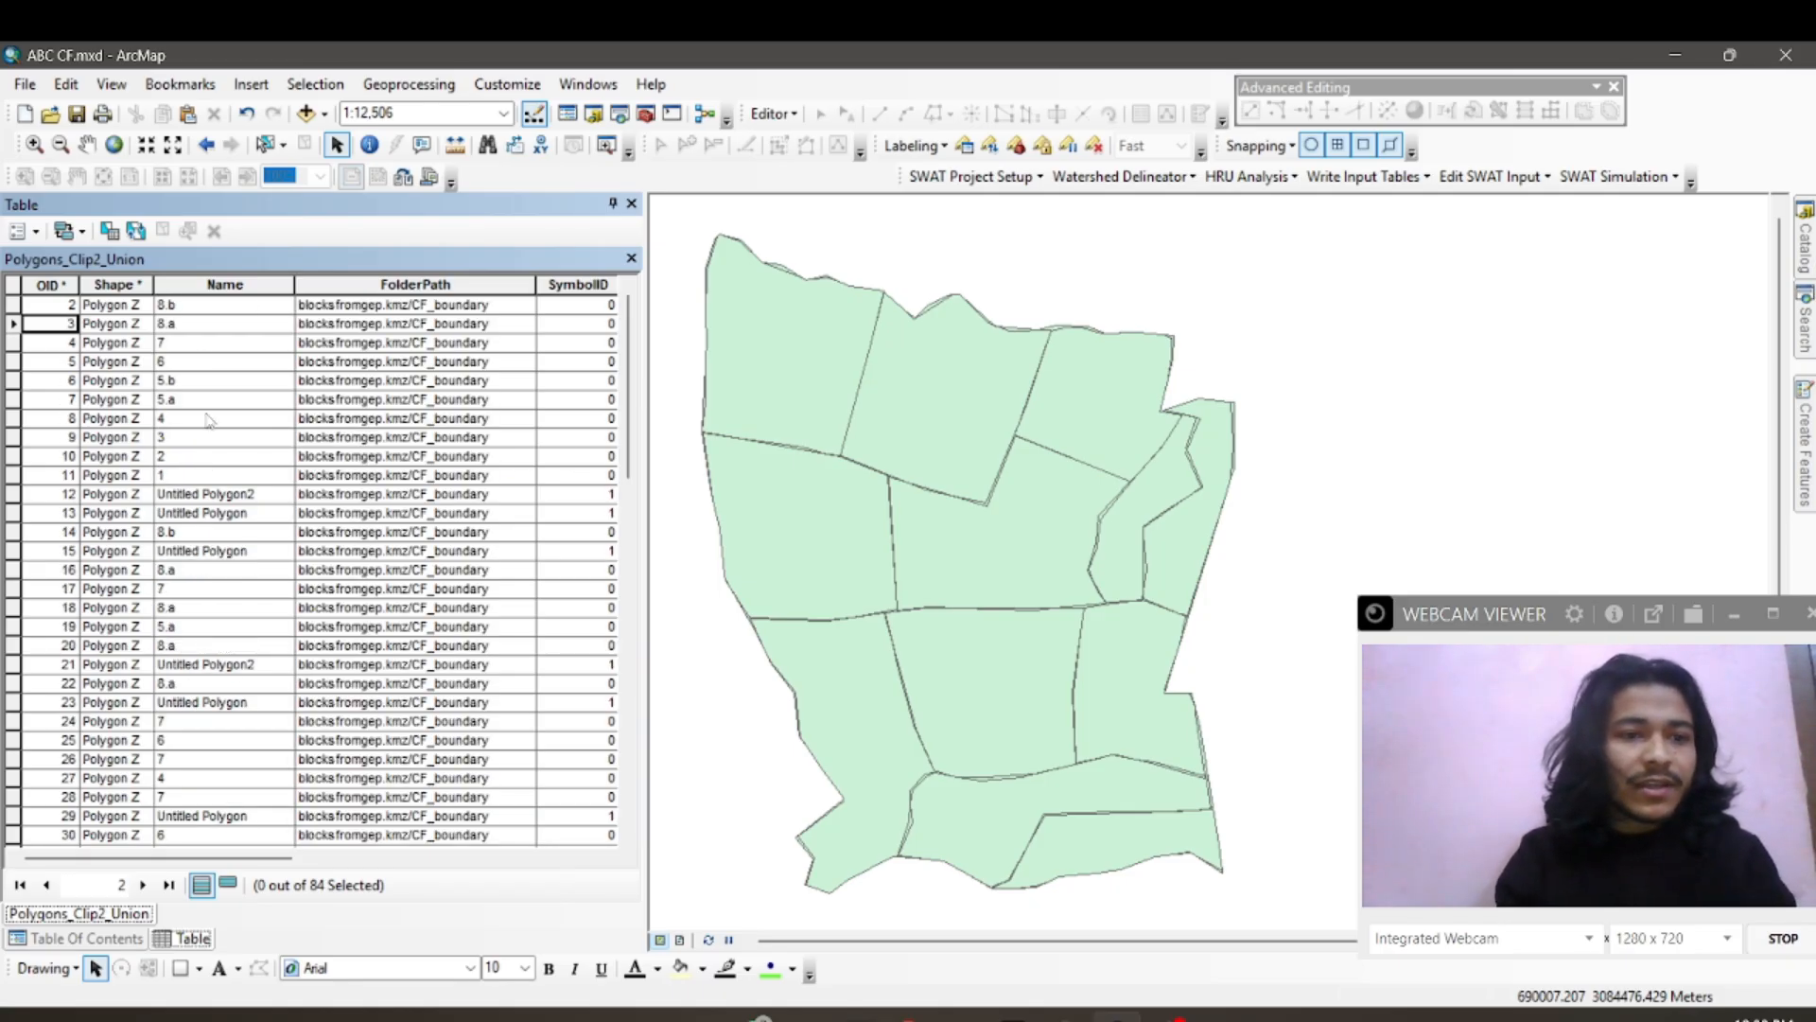
scroll(208, 419, "down", 12)
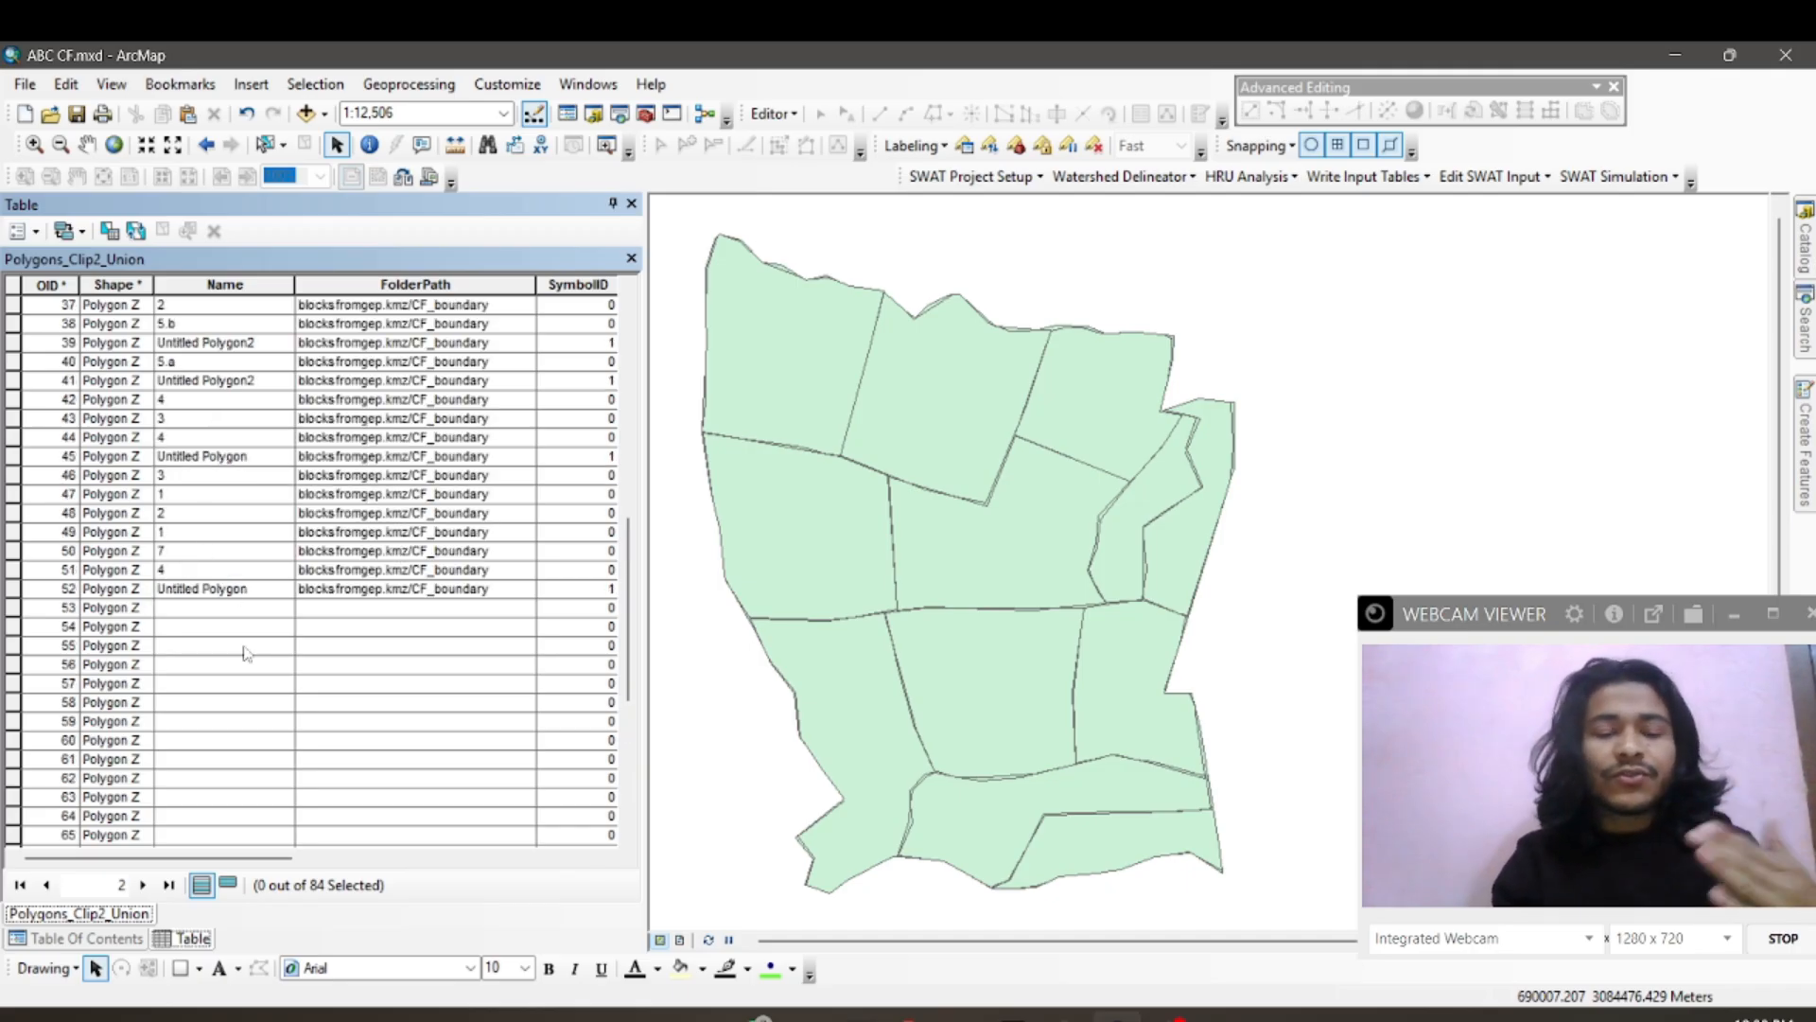
left_click(233, 556)
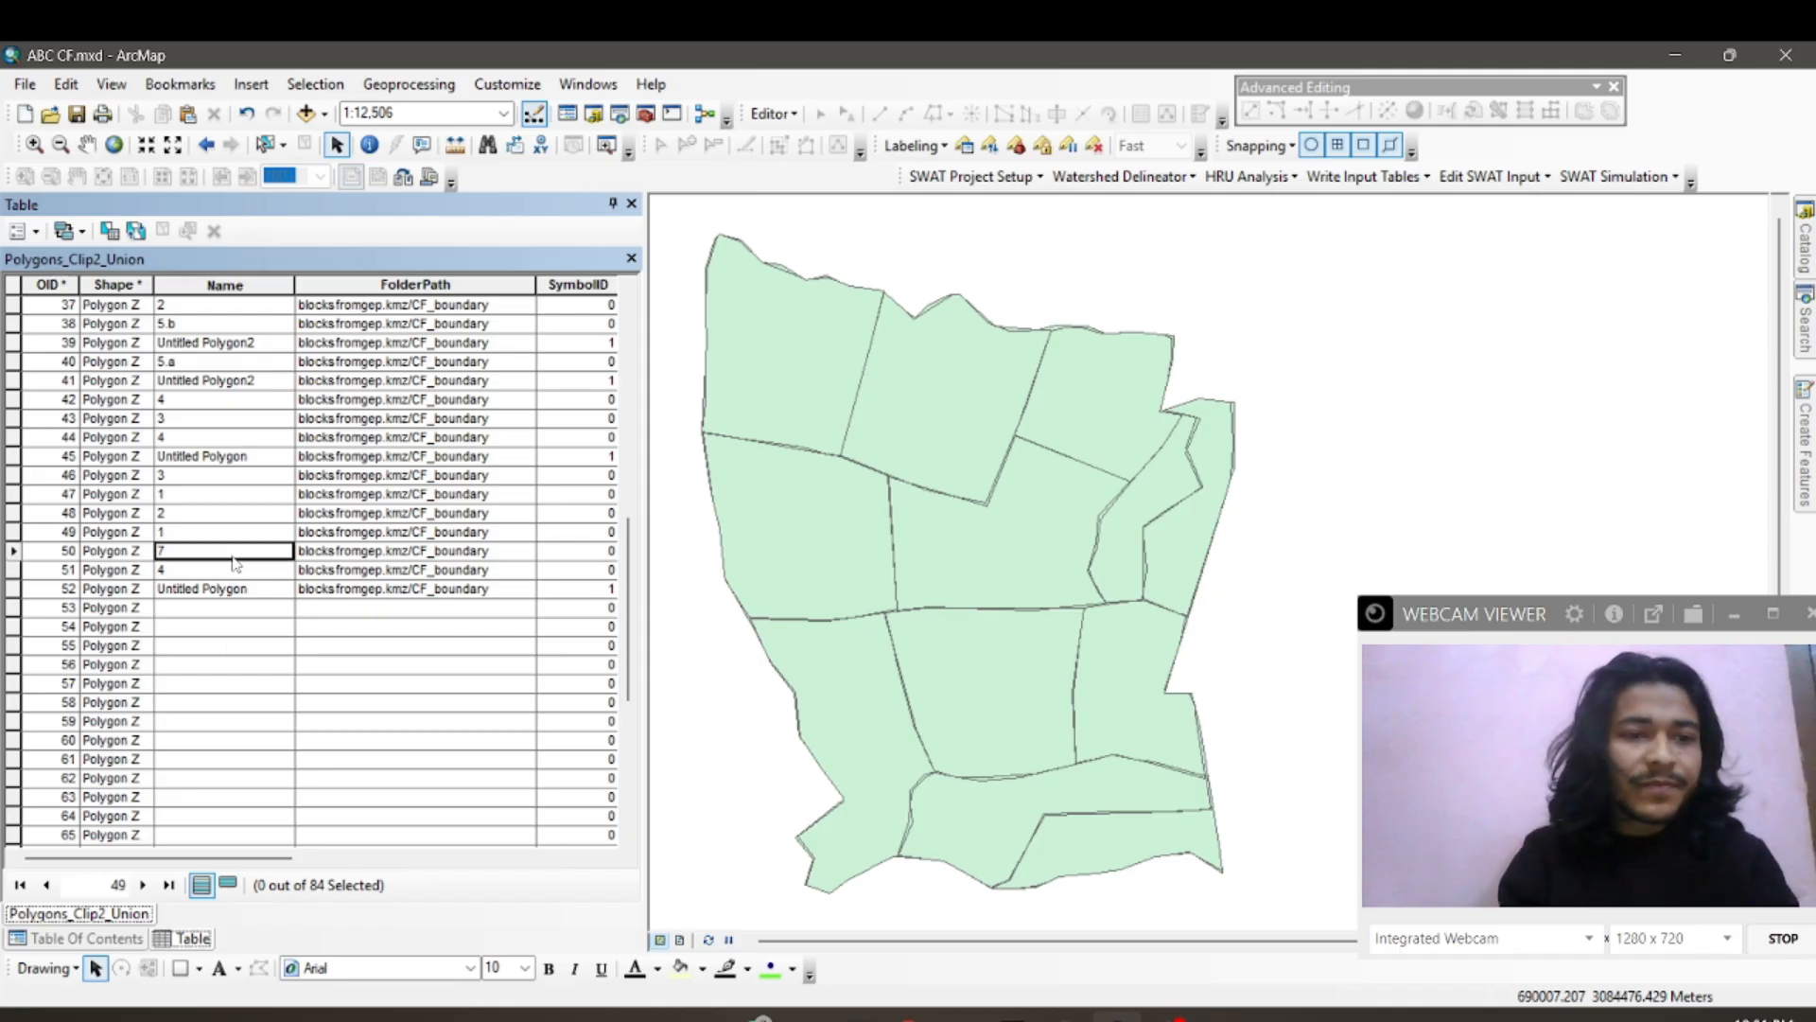
scroll(210, 681, "down", 7)
scroll(207, 677, "up", 18)
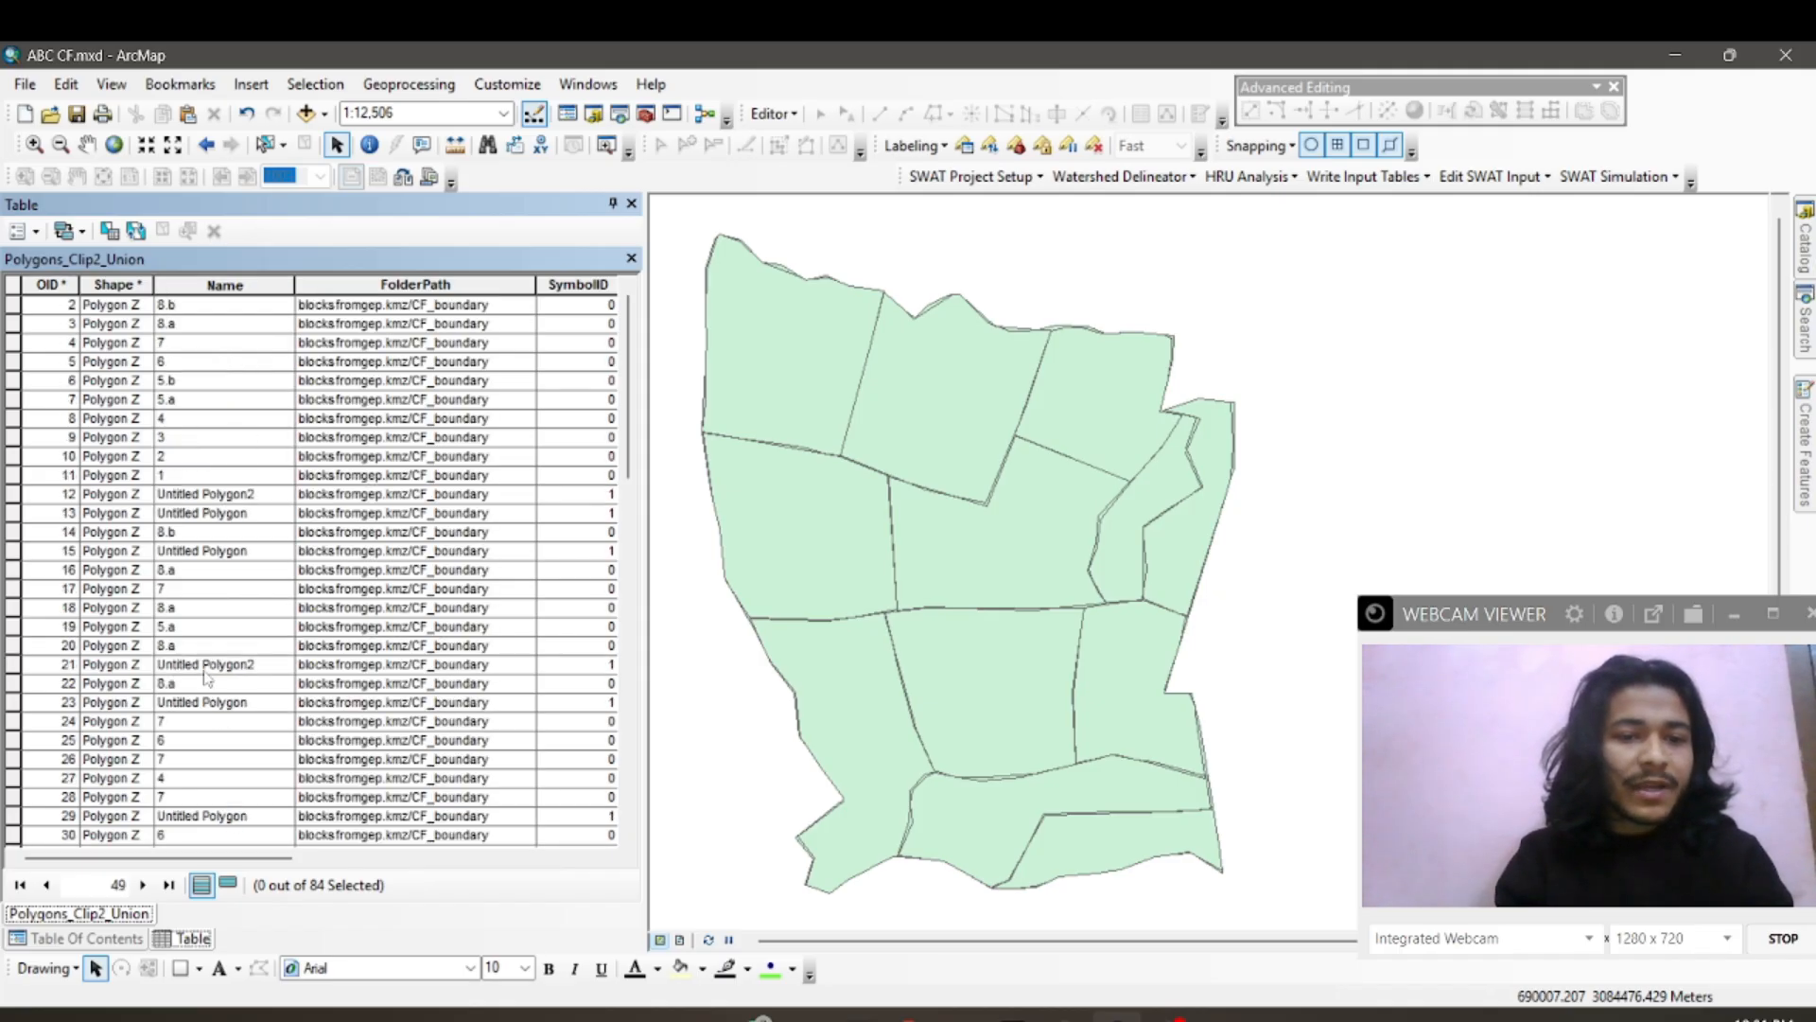
double_click(227, 280)
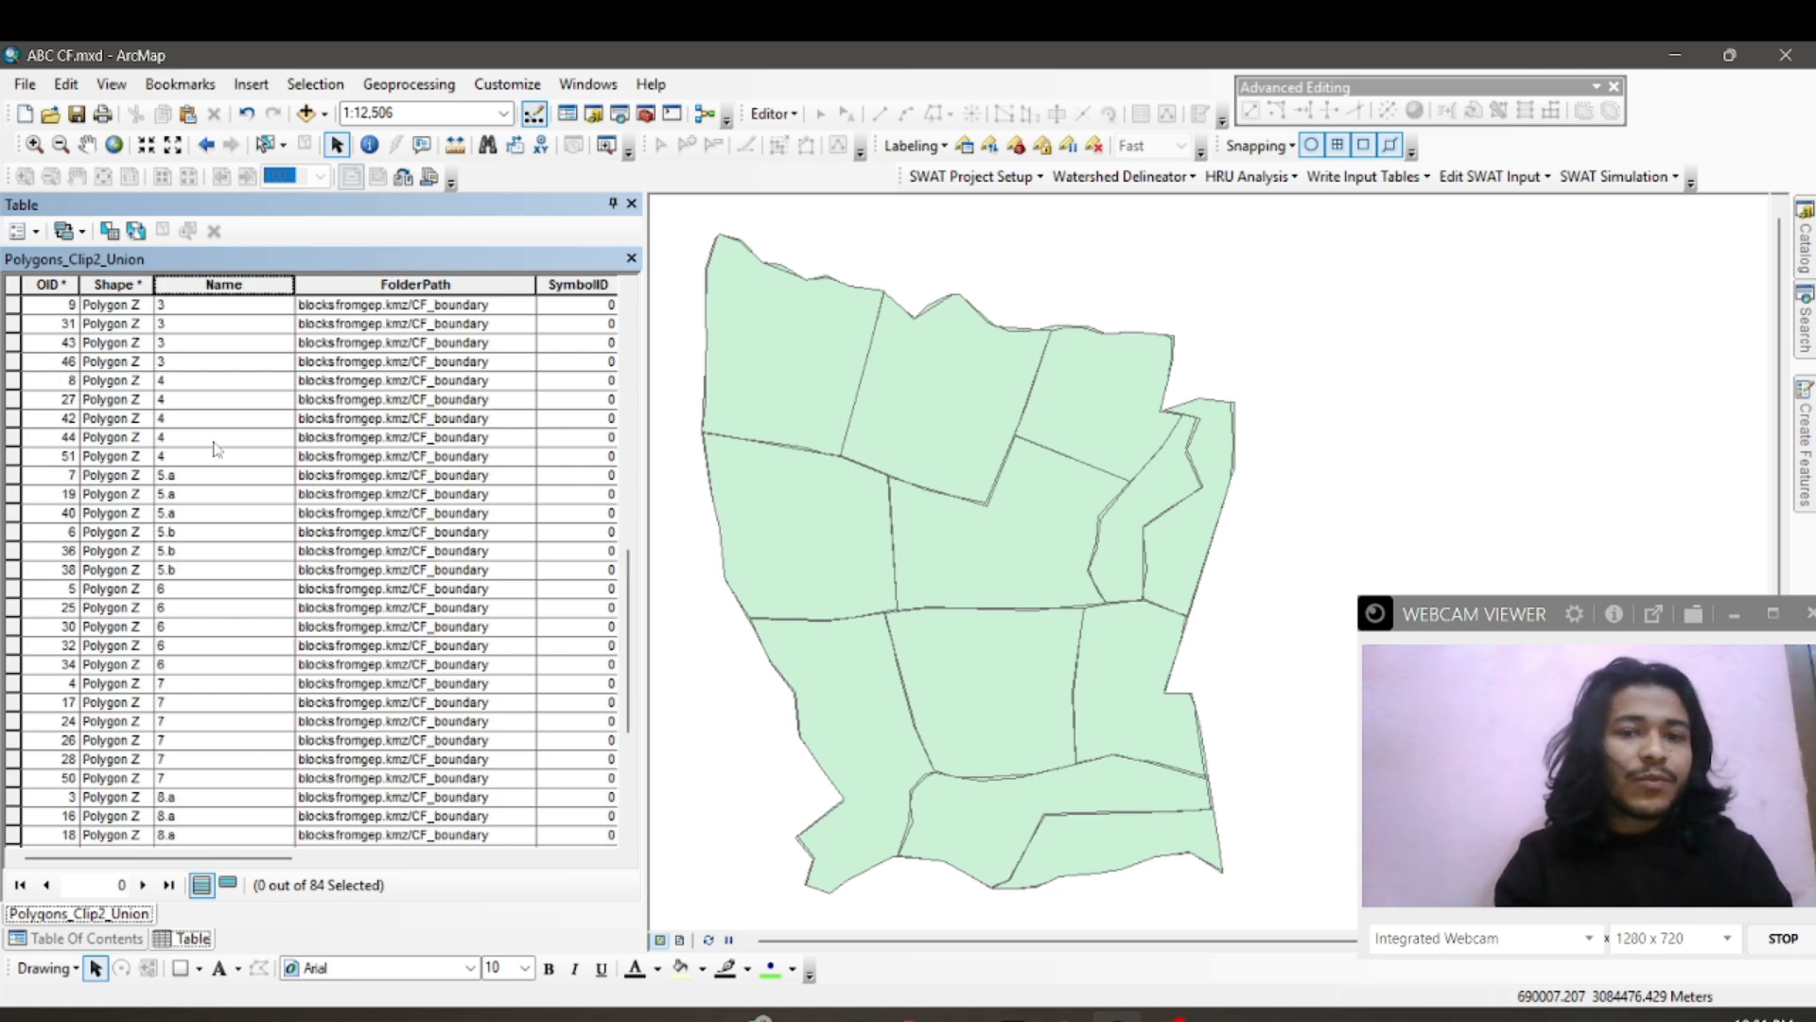
Step: Clear the single-record selection and select every record with an empty Name in the Polygons_Clip2_Union table
left_click(13, 304)
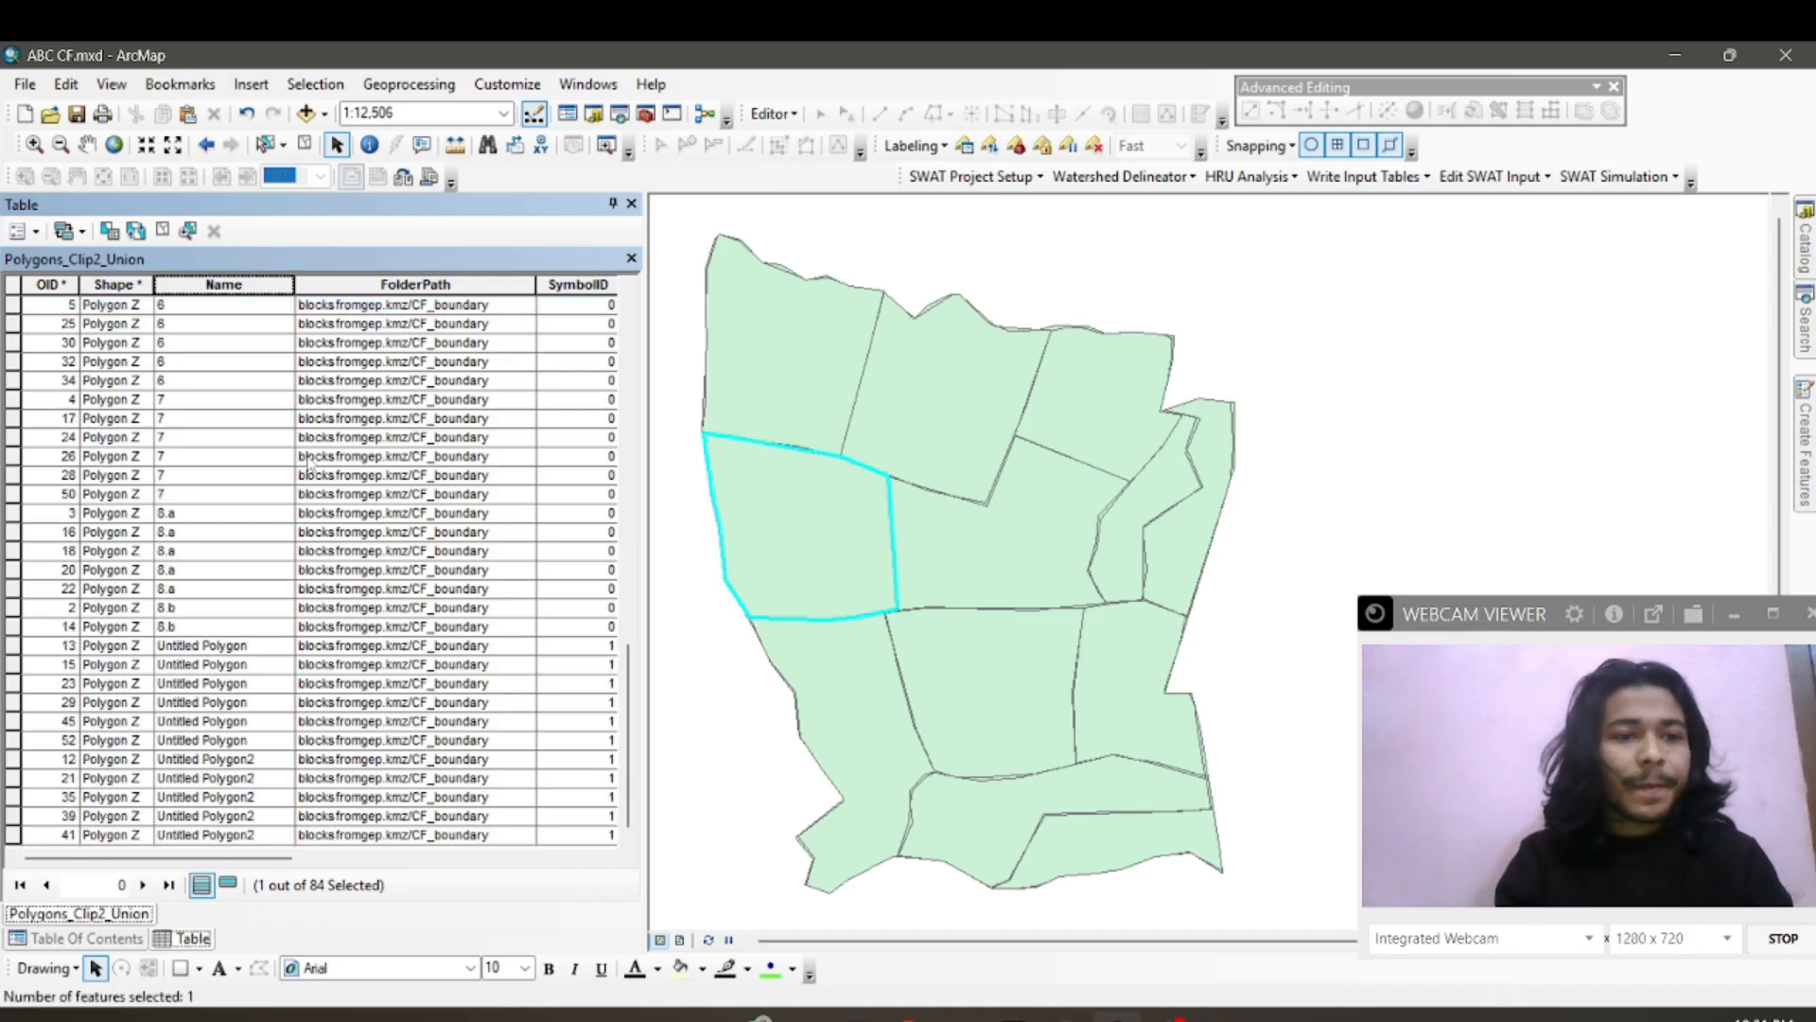
left_click(235, 366)
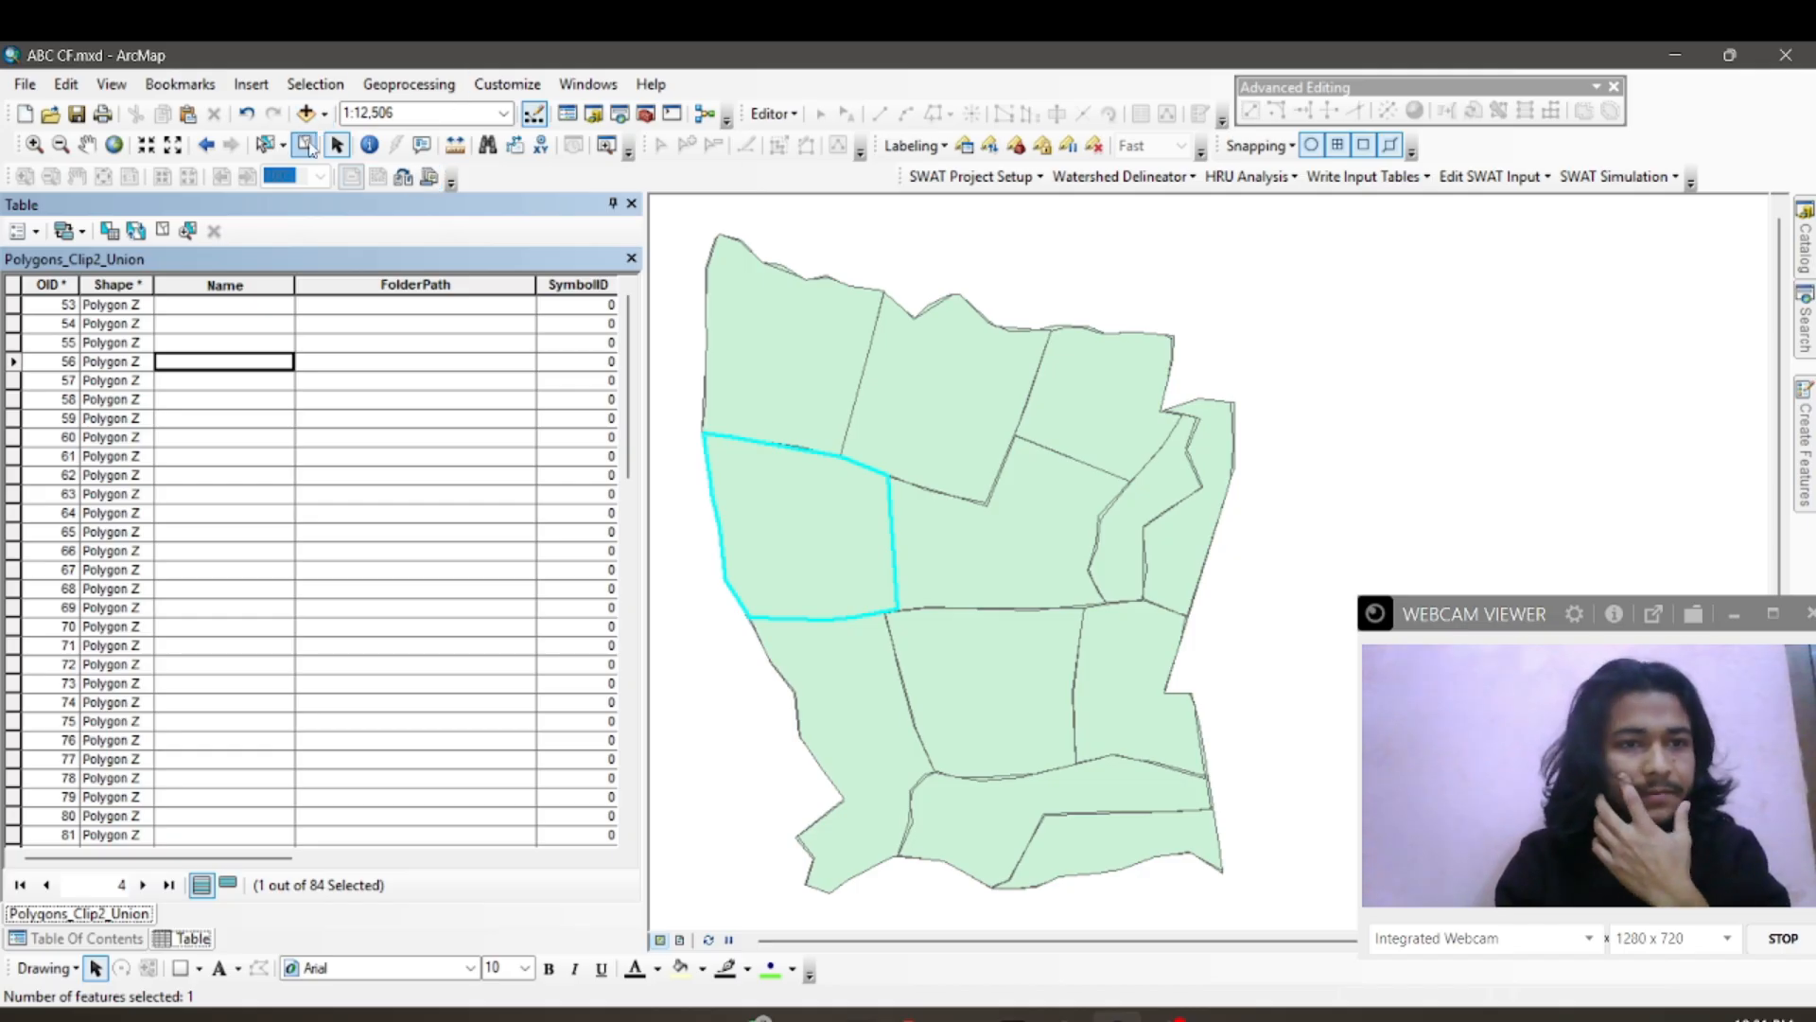
left_click(162, 230)
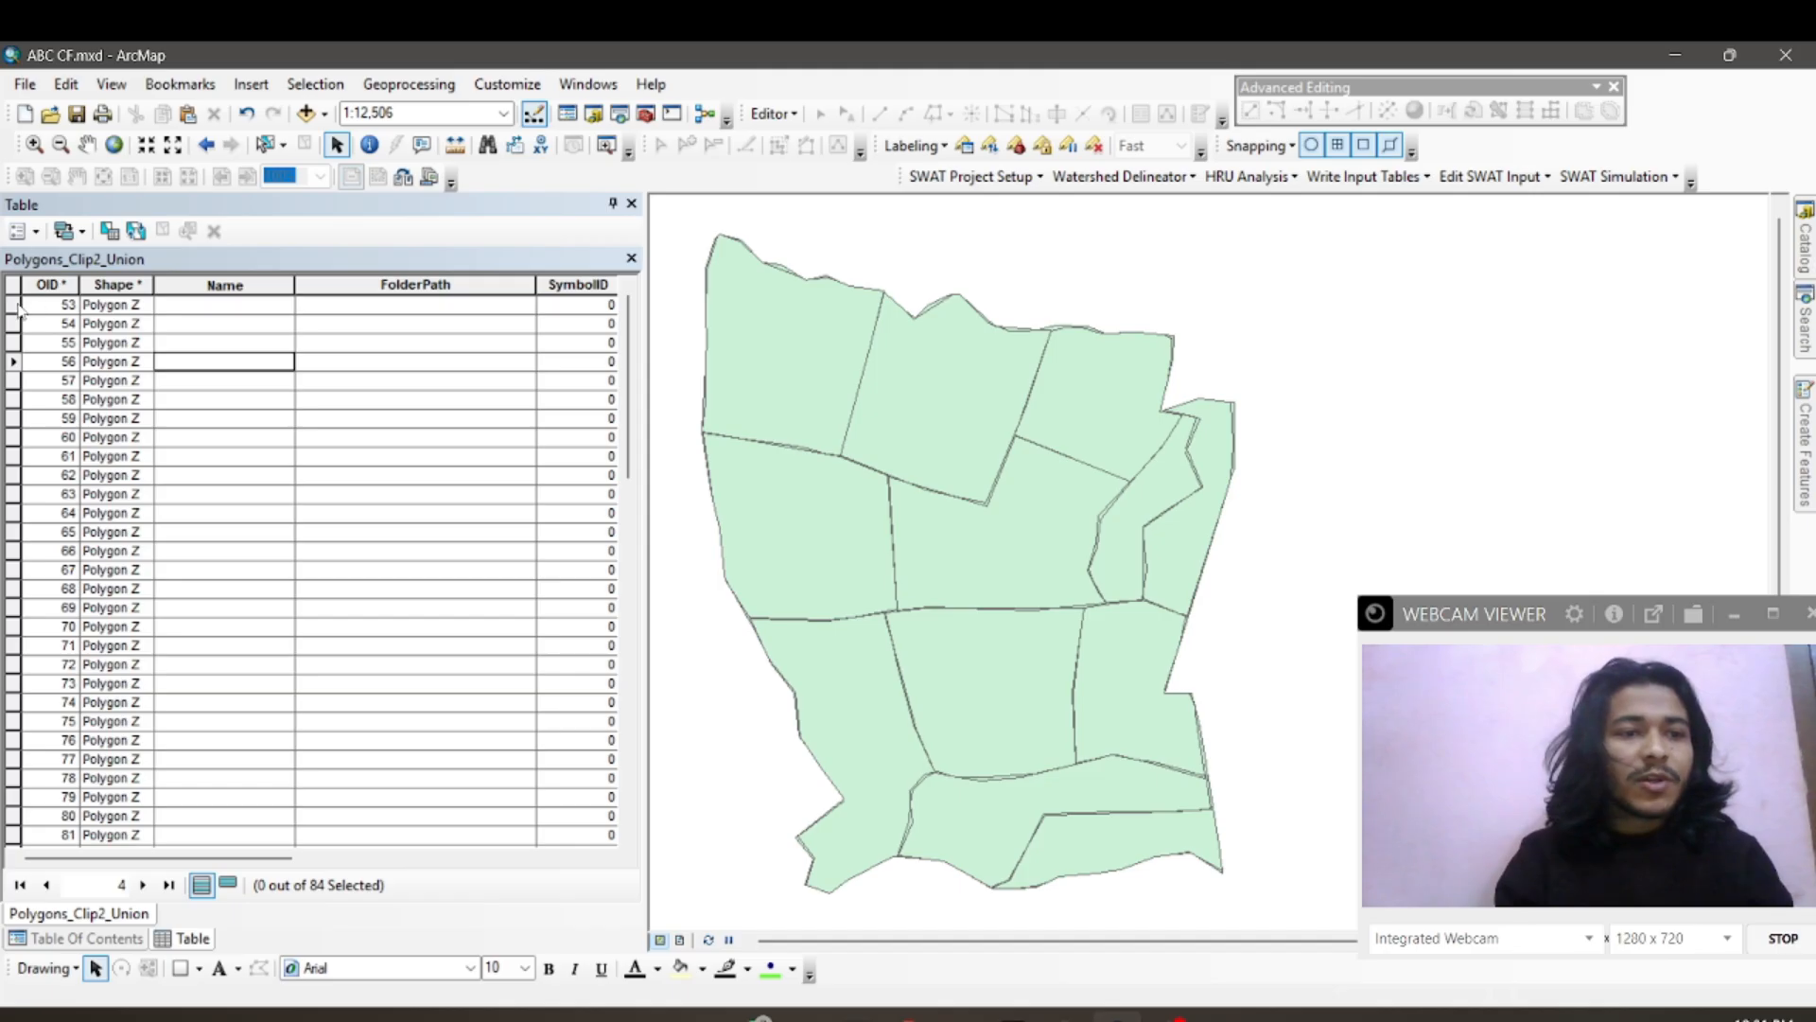
left_click_drag(18, 310, 43, 724)
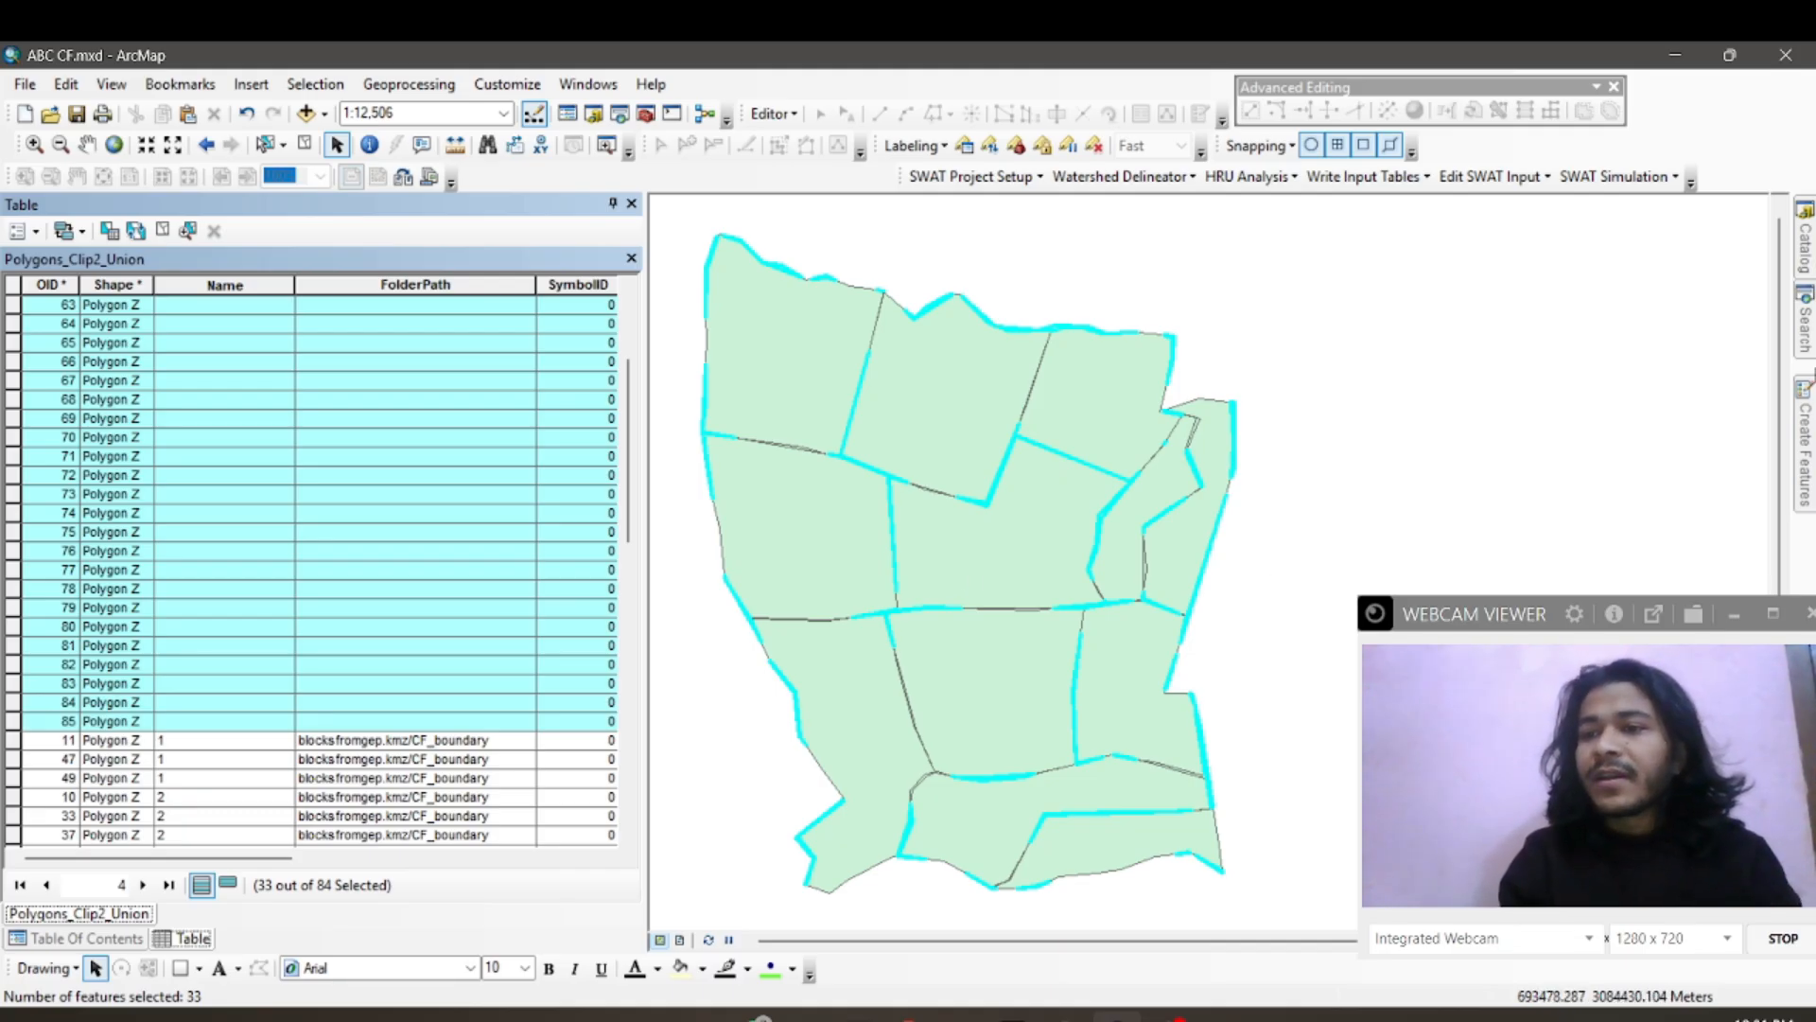
Step: Search the tools for "eliminate" and open Eliminate (Data Management)
mouse_move(1810, 330)
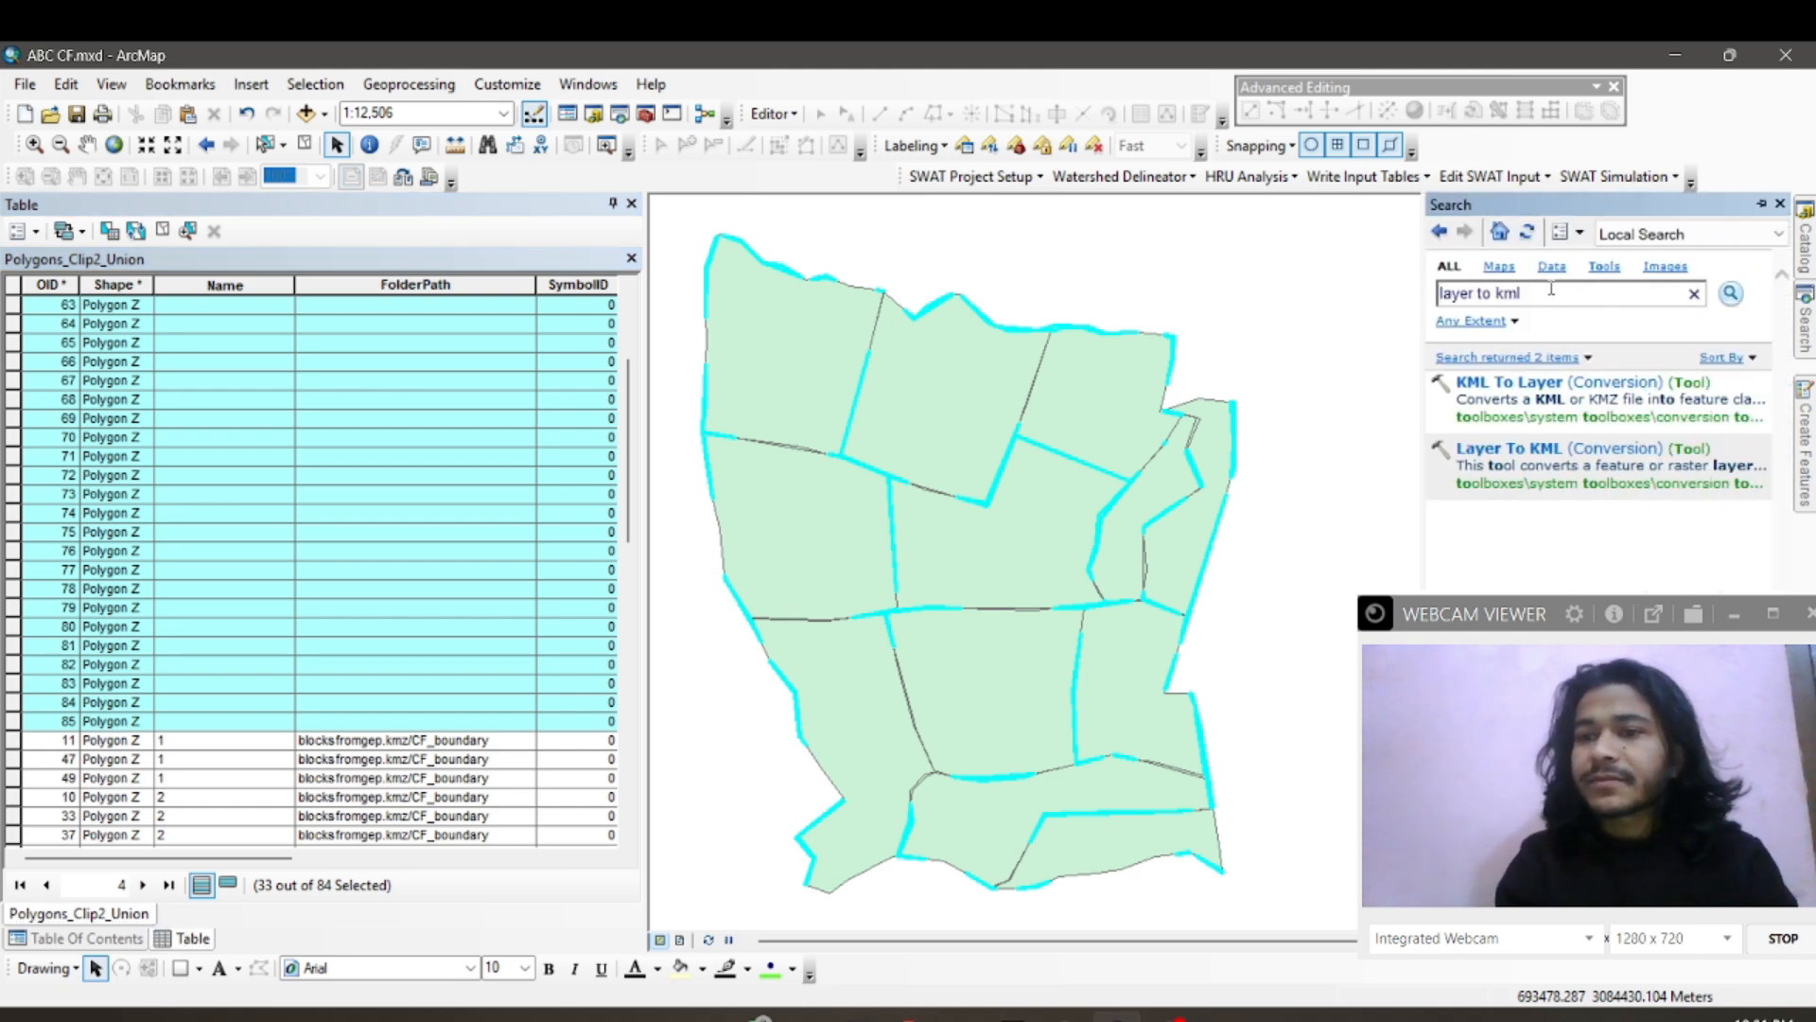
left_click(1551, 288)
type("eliminate")
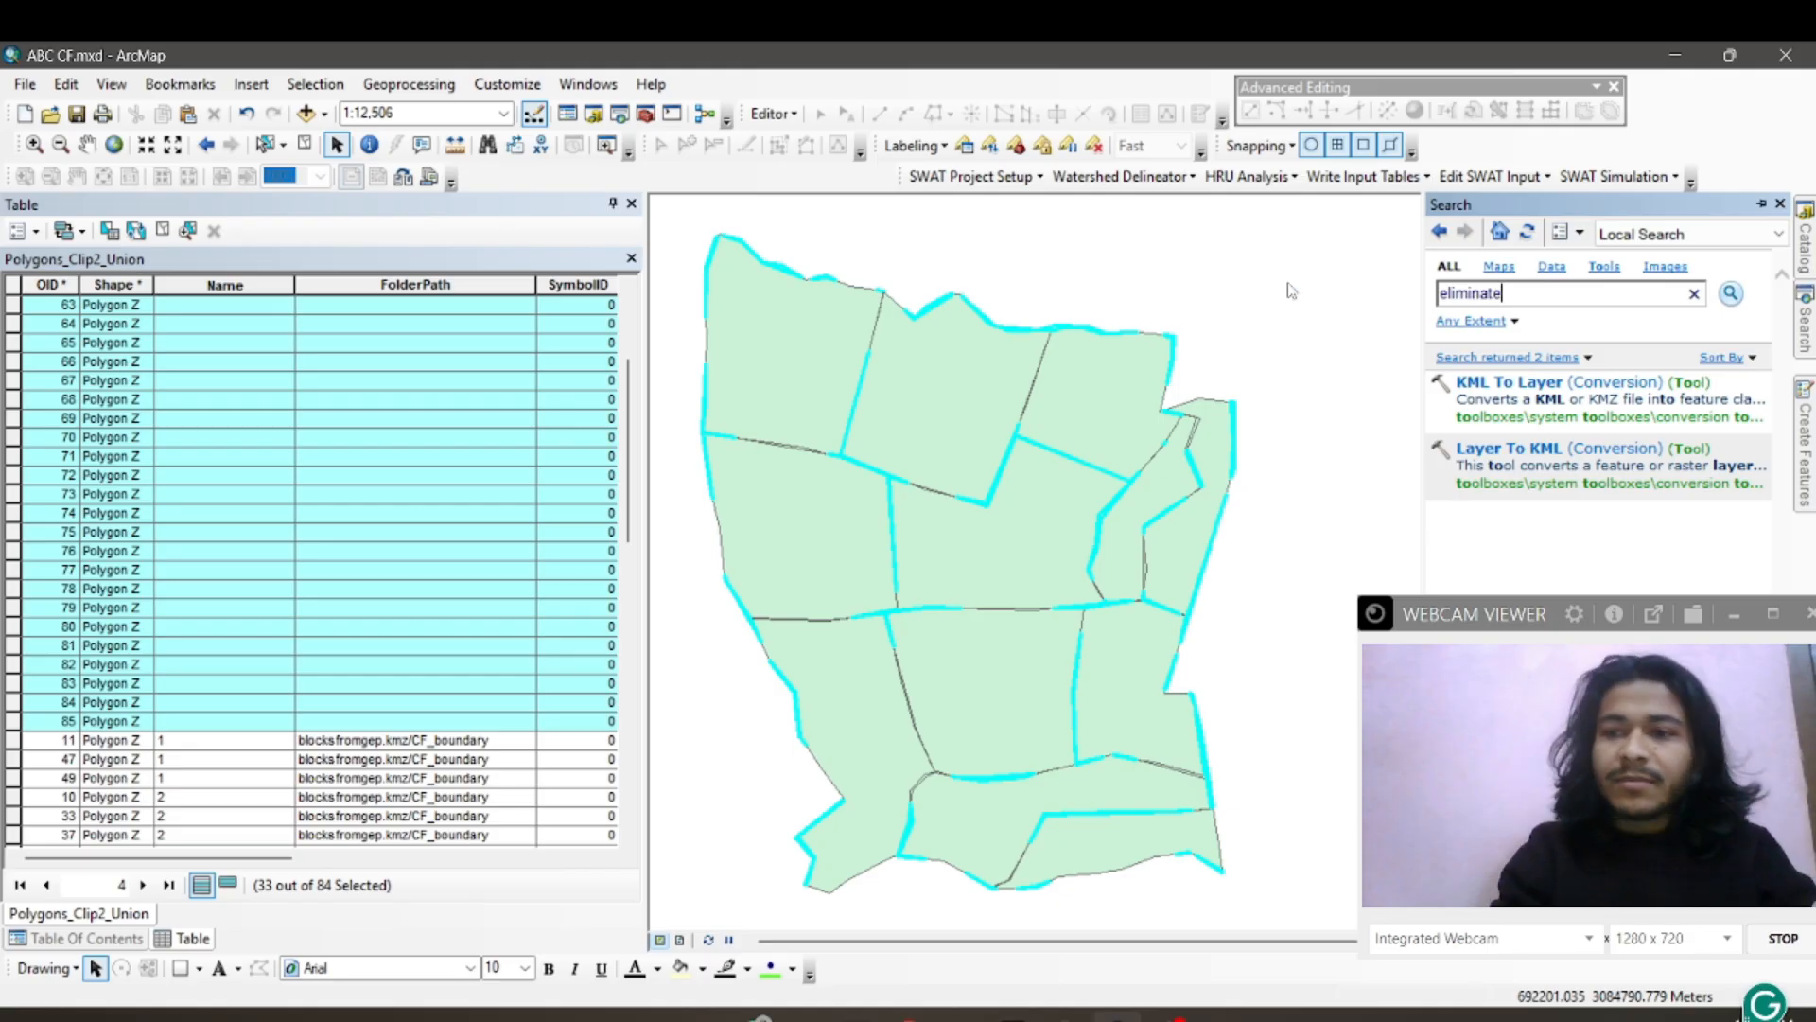
key("Return")
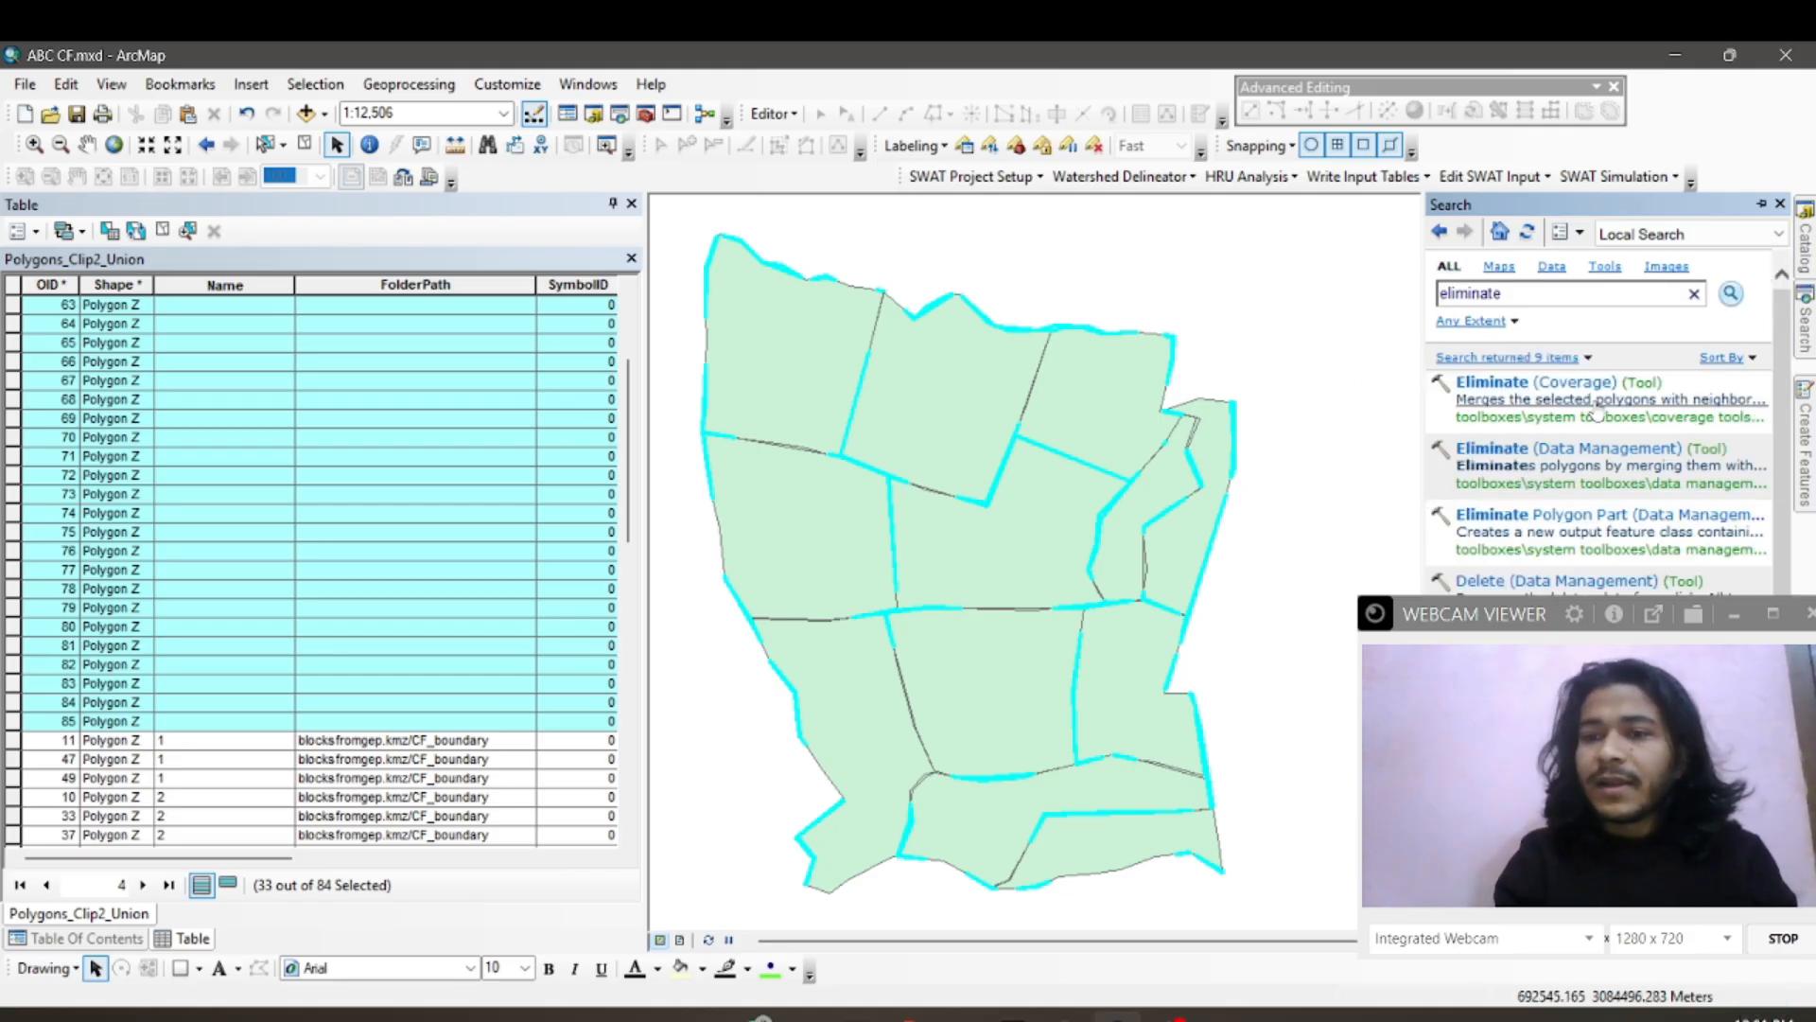
left_click(1497, 449)
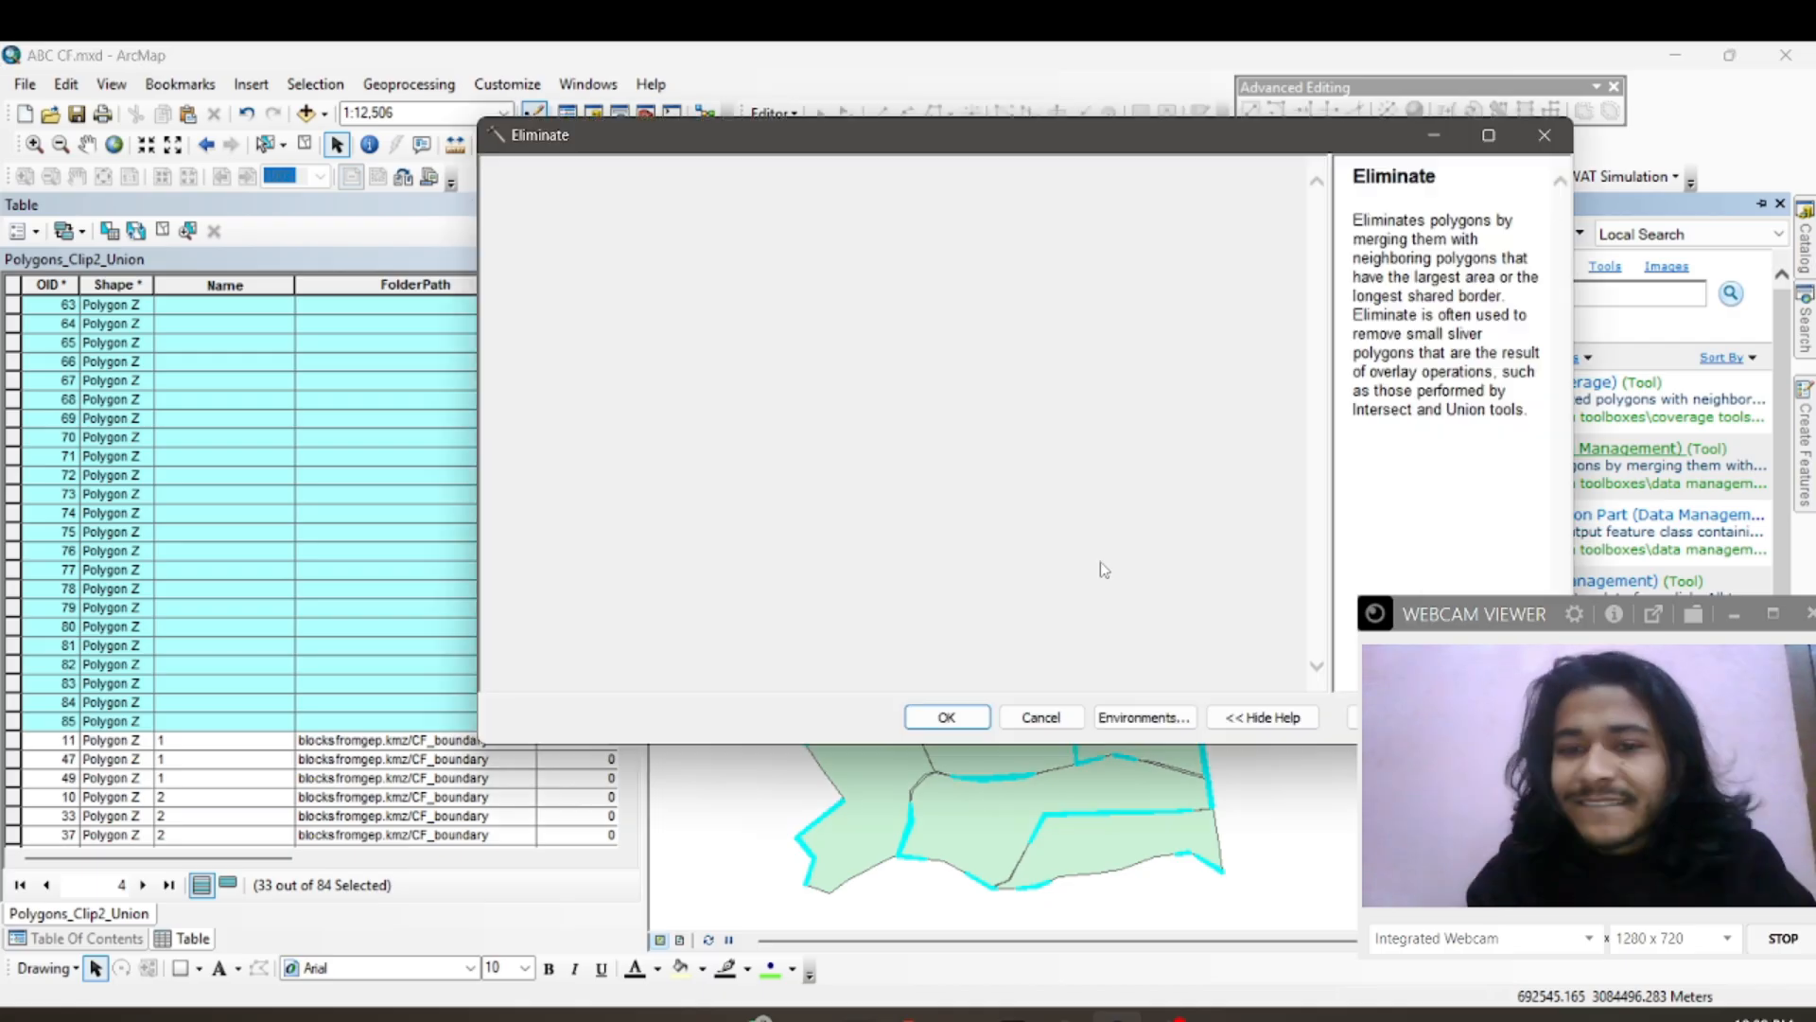
Step: Run Eliminate on Polygons_Clip2_Union by border, keeping the output Polygons_Clip2_Union_Elimina in Default.gdb
left_click_drag(836, 144, 696, 135)
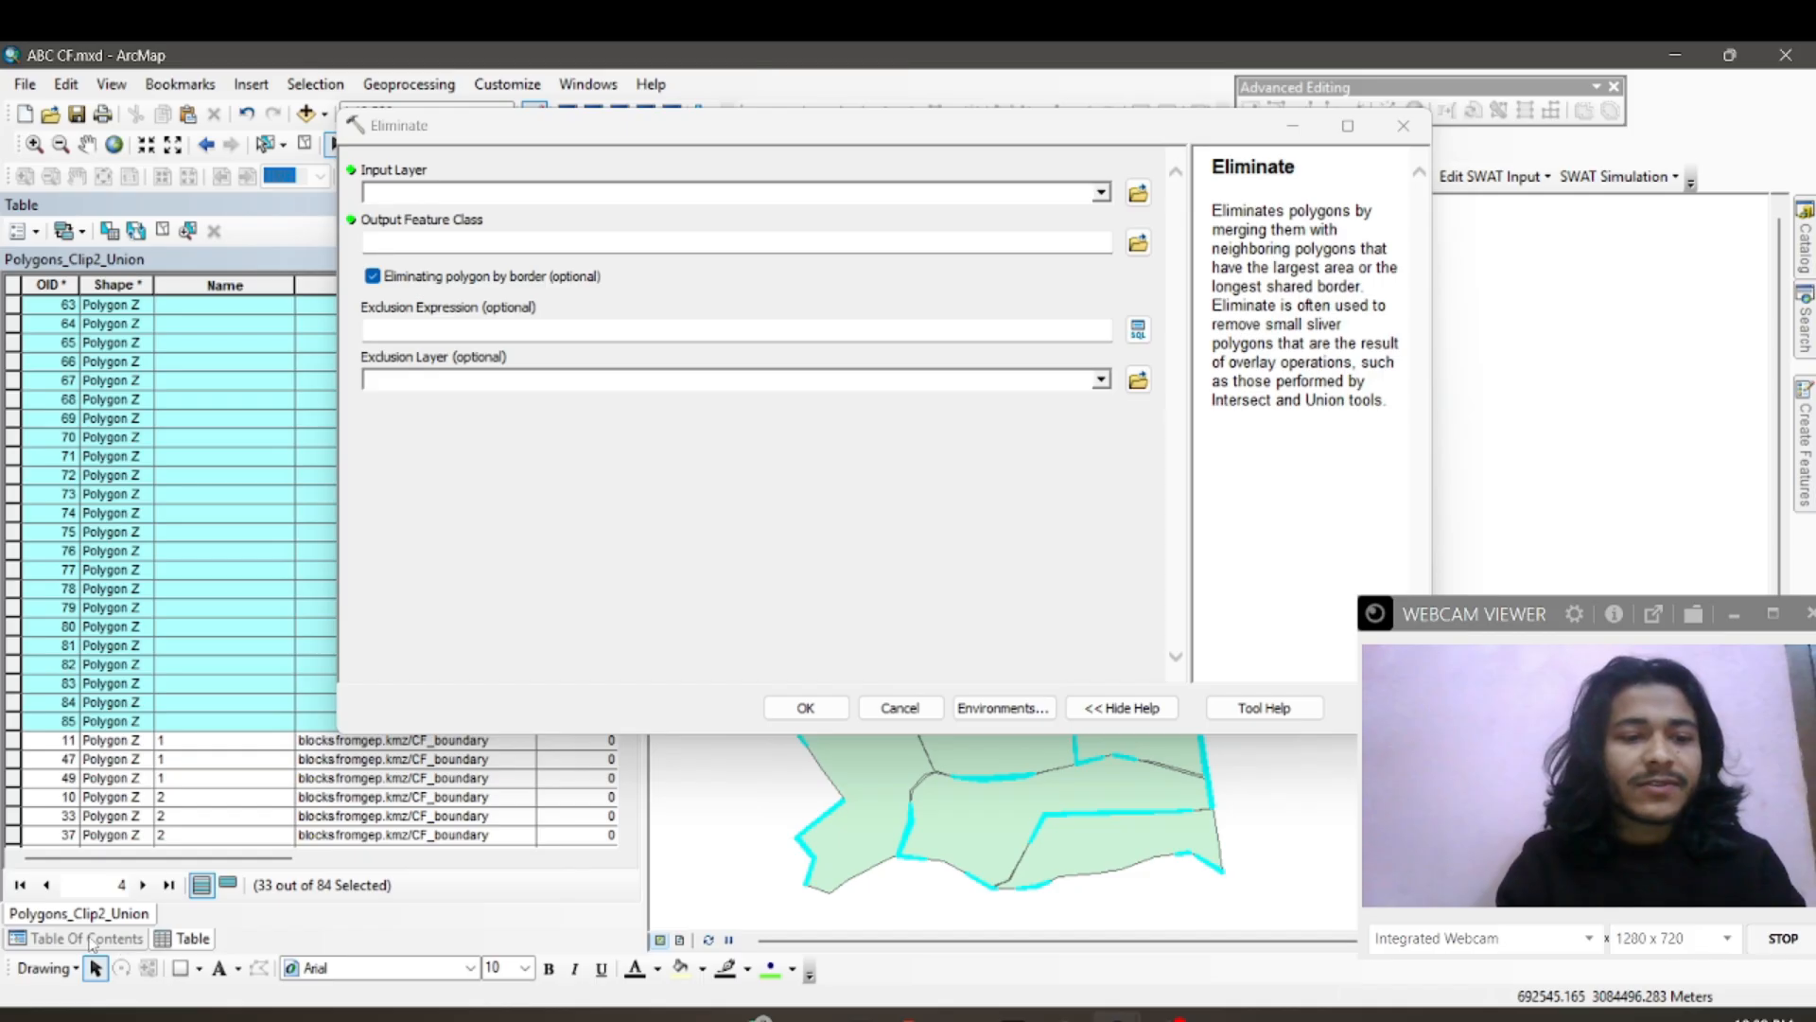
left_click(90, 939)
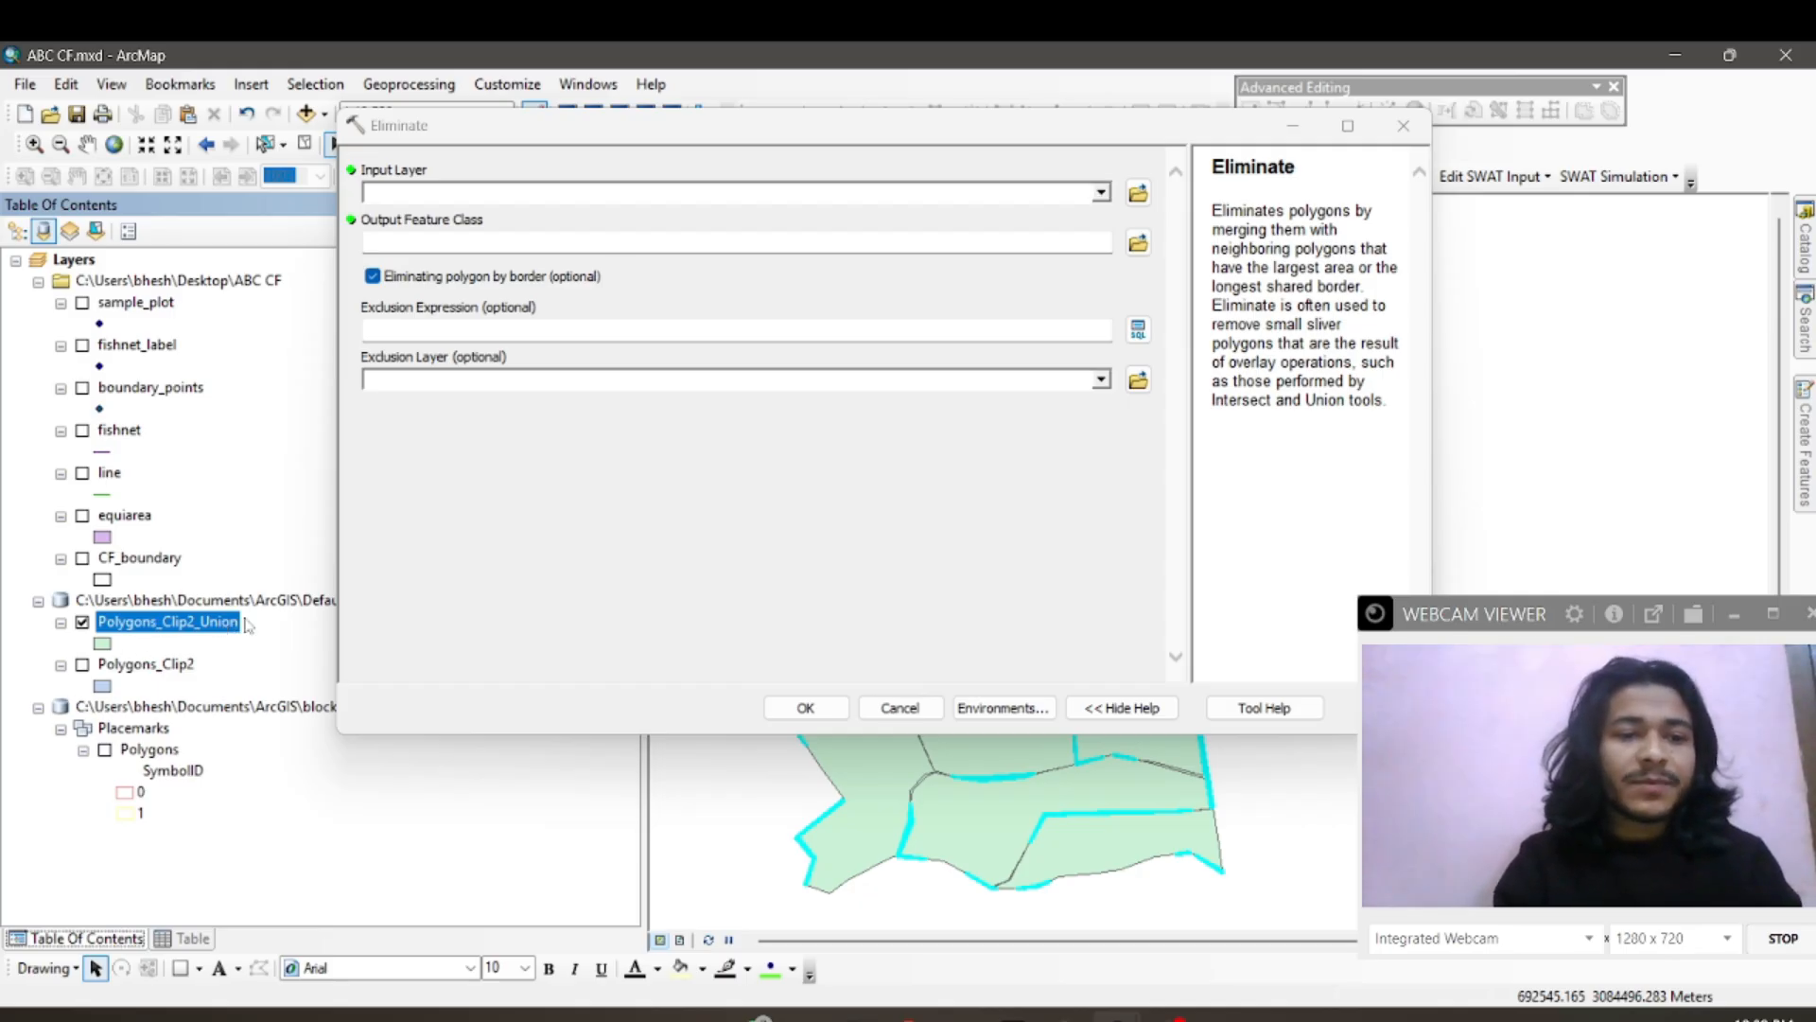
left_click(1102, 193)
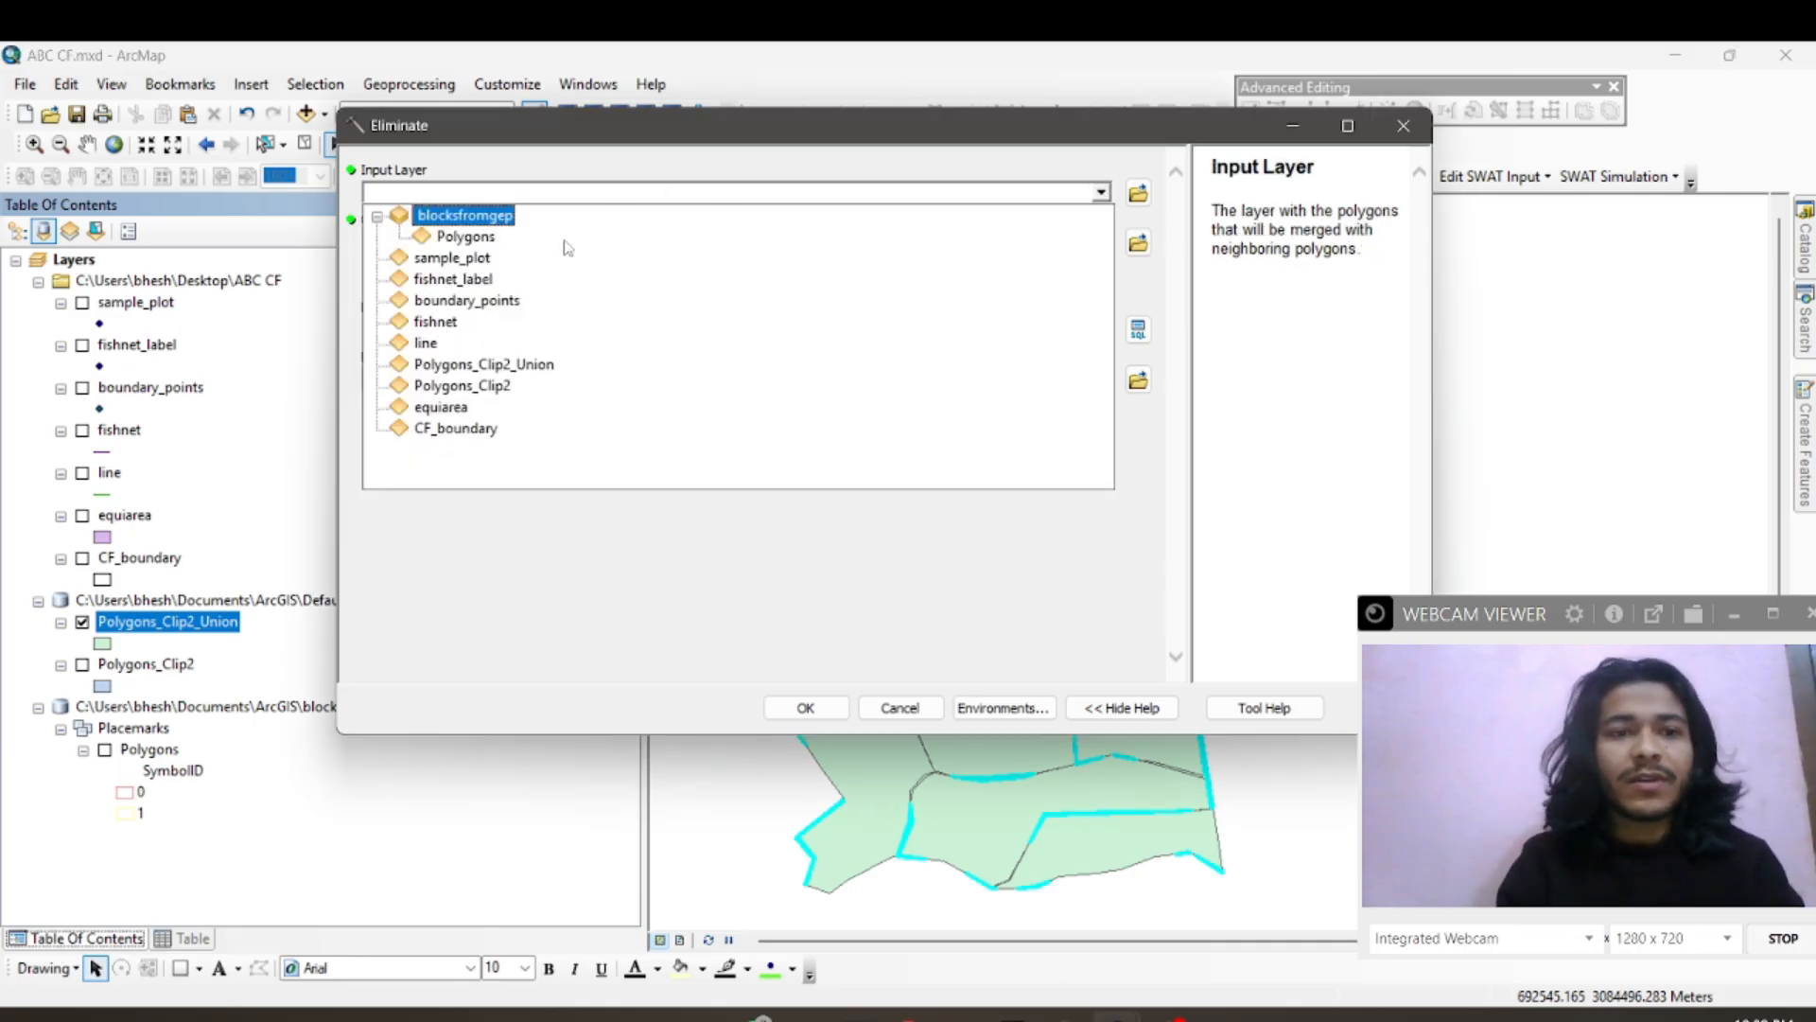
left_click(490, 367)
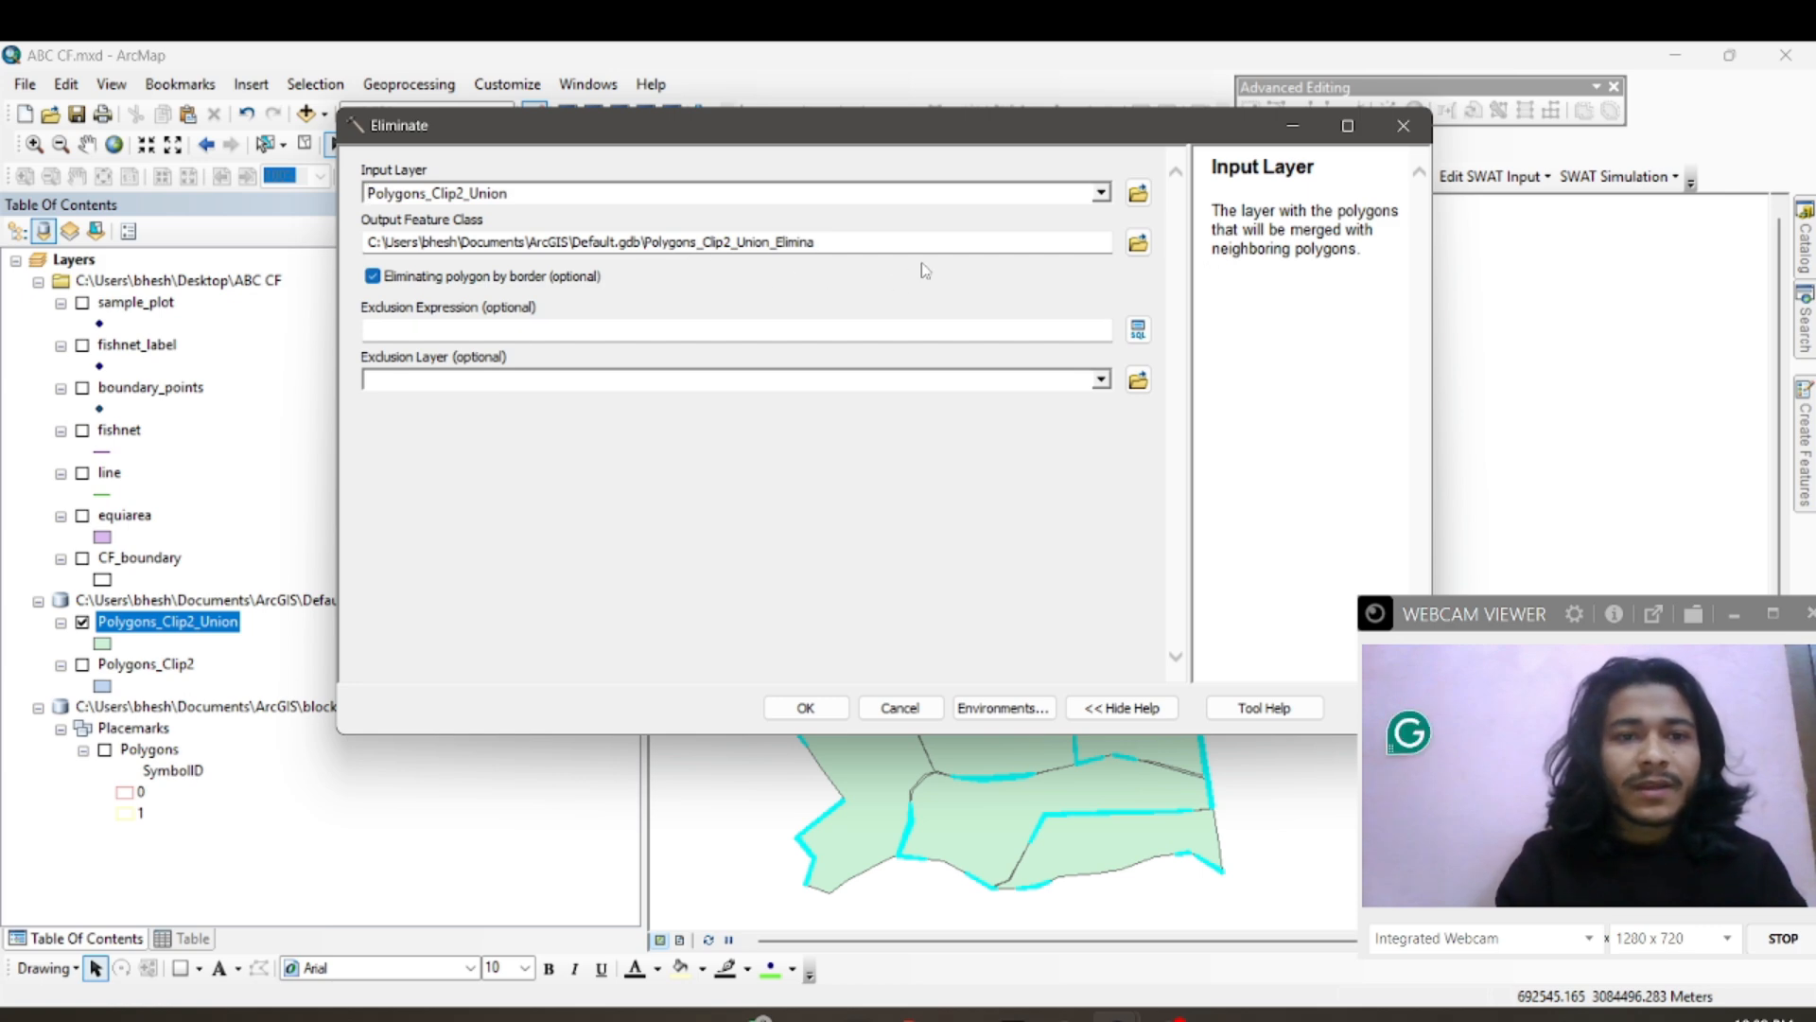
left_click(825, 712)
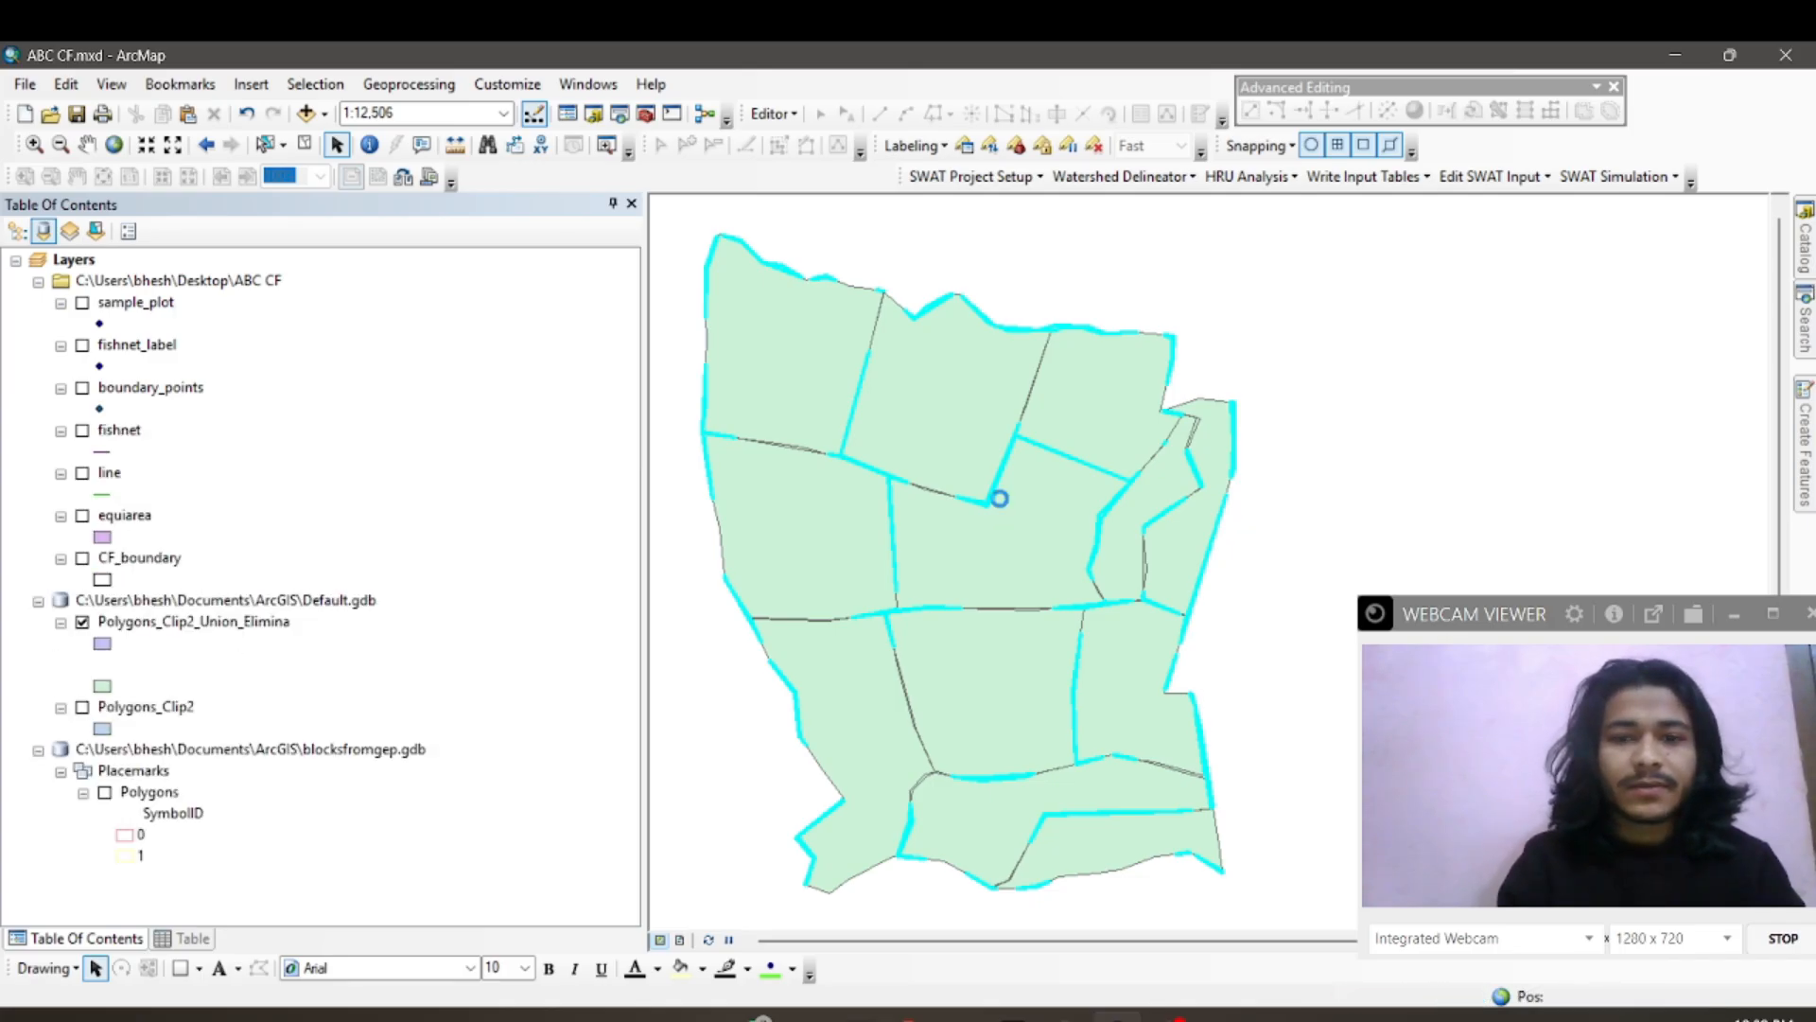
Step: Hide the Polygons_Clip2_Union layer, and open the attribute table of Polygons_Clip2_Union_Elimina to review its records
left_click(103, 643)
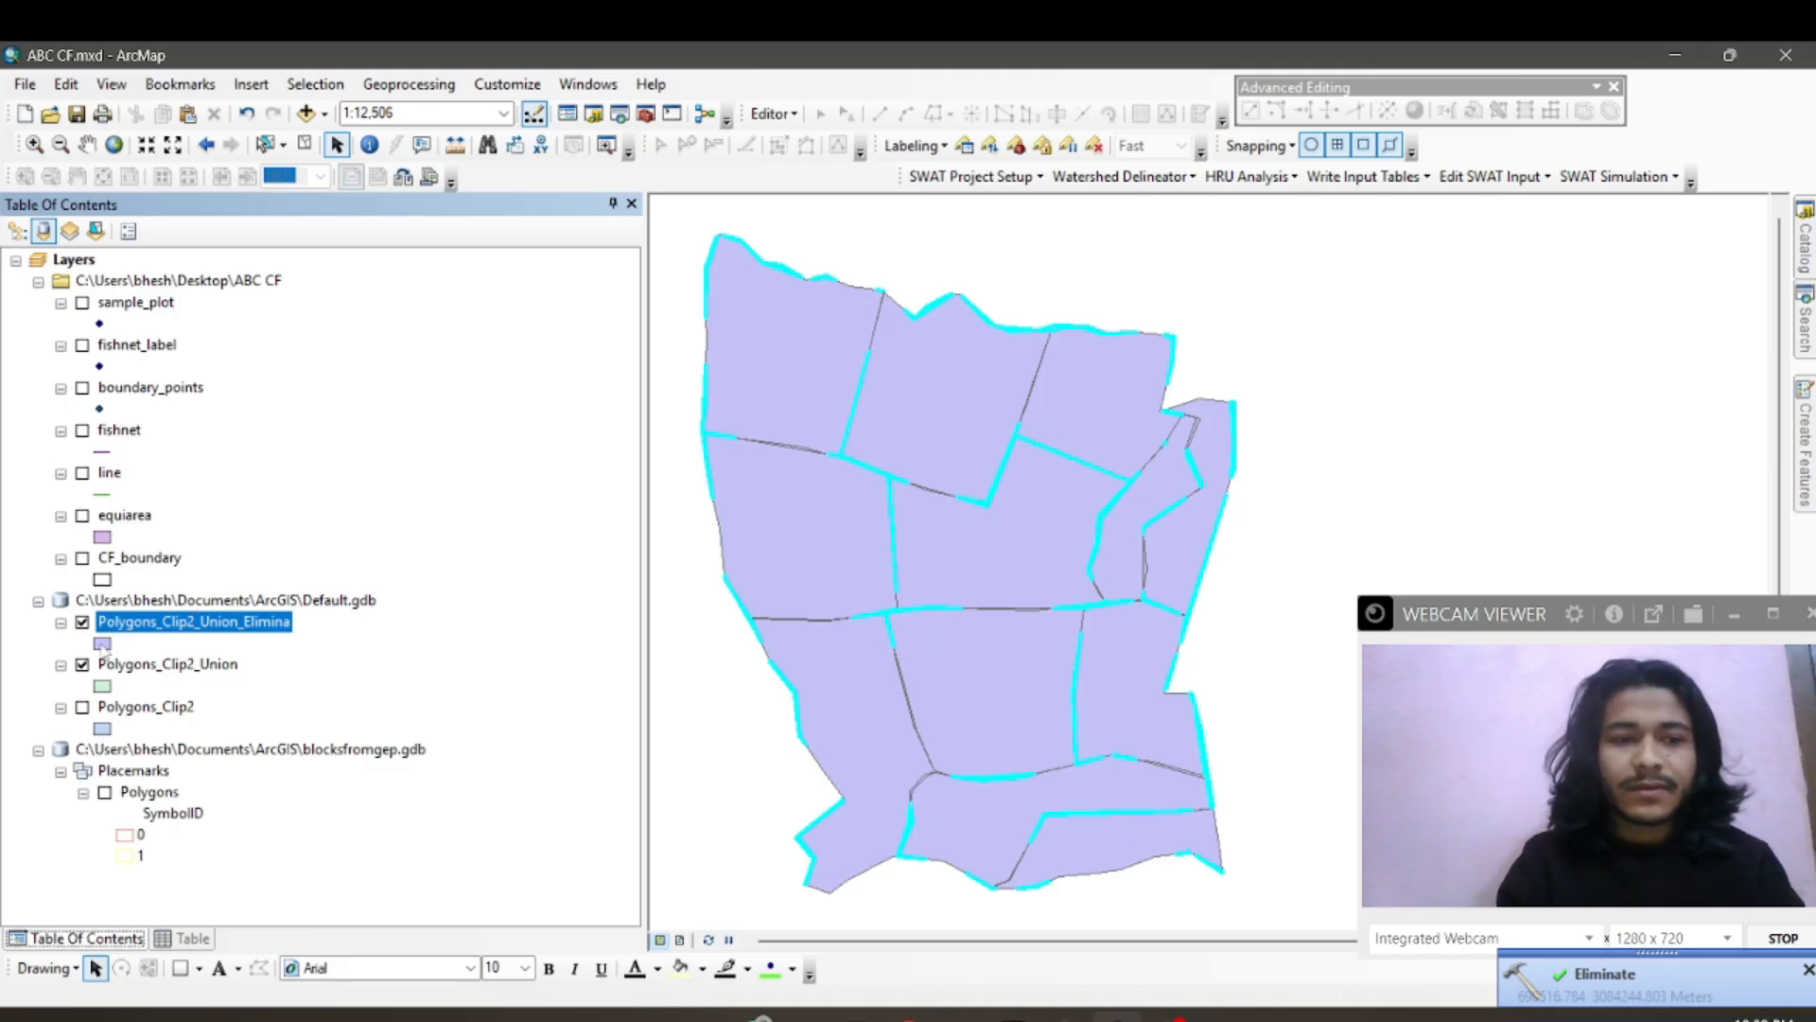
left_click(83, 674)
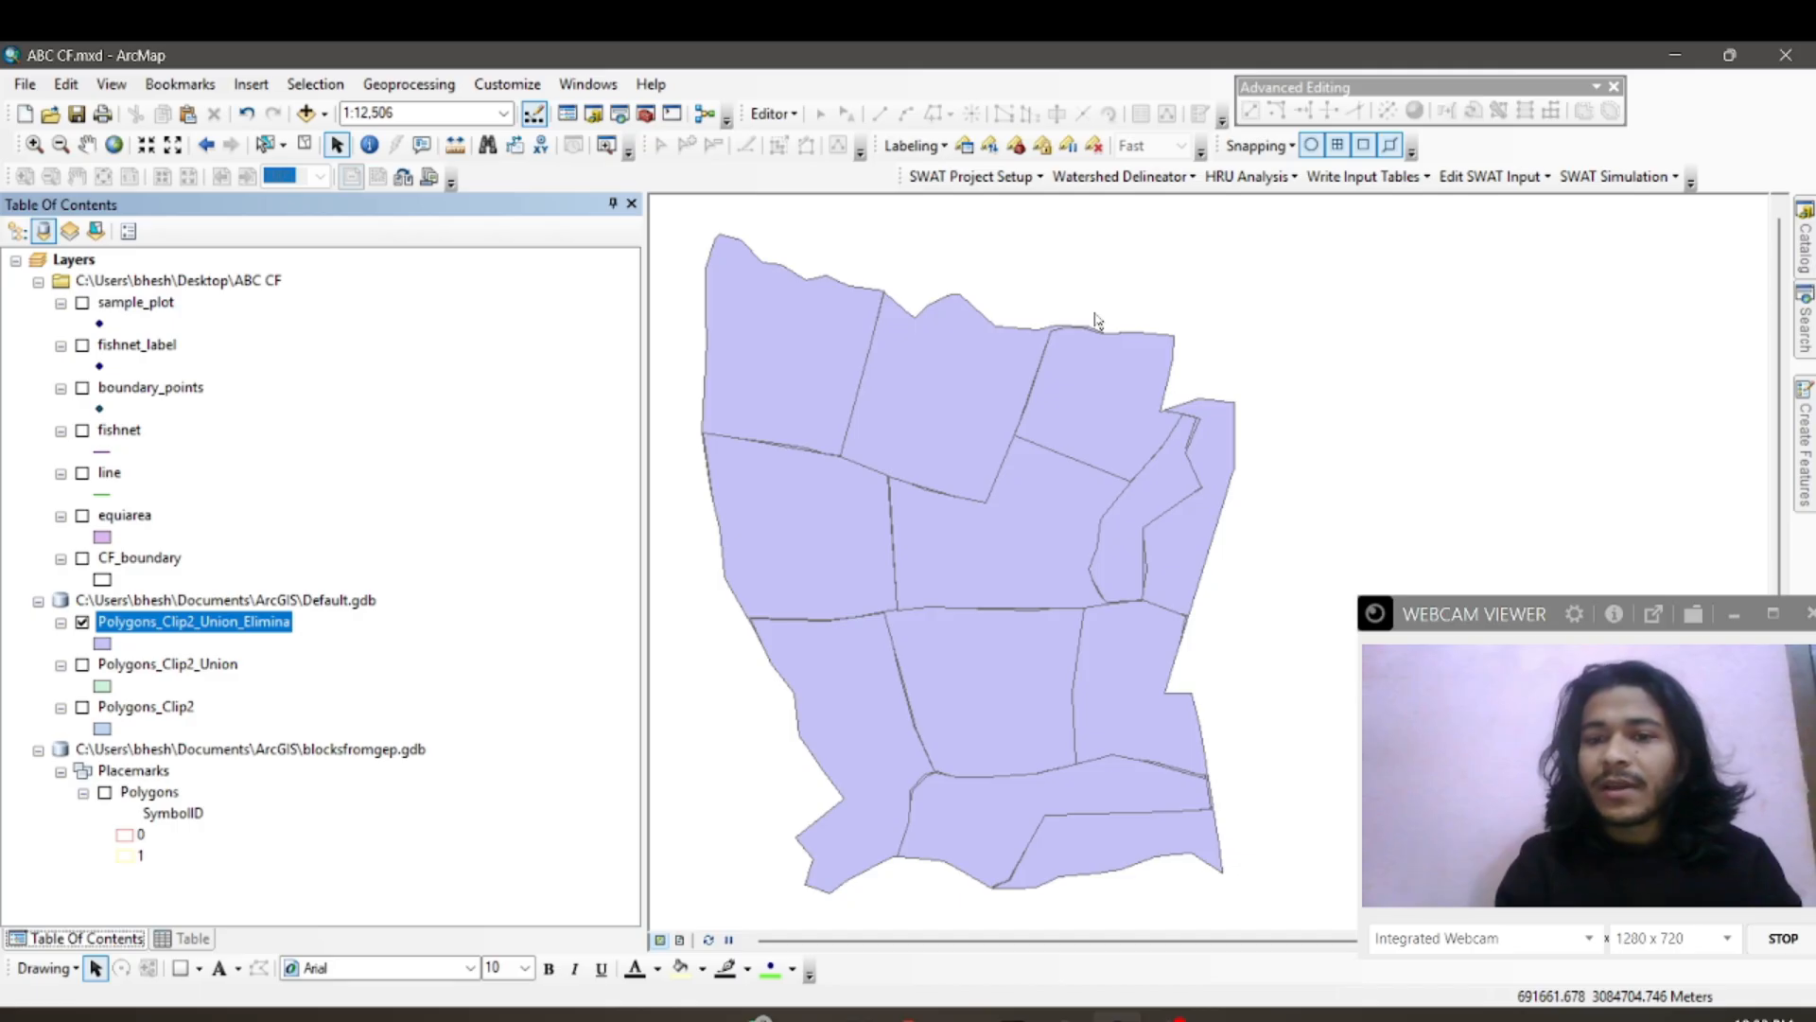
right_click(229, 631)
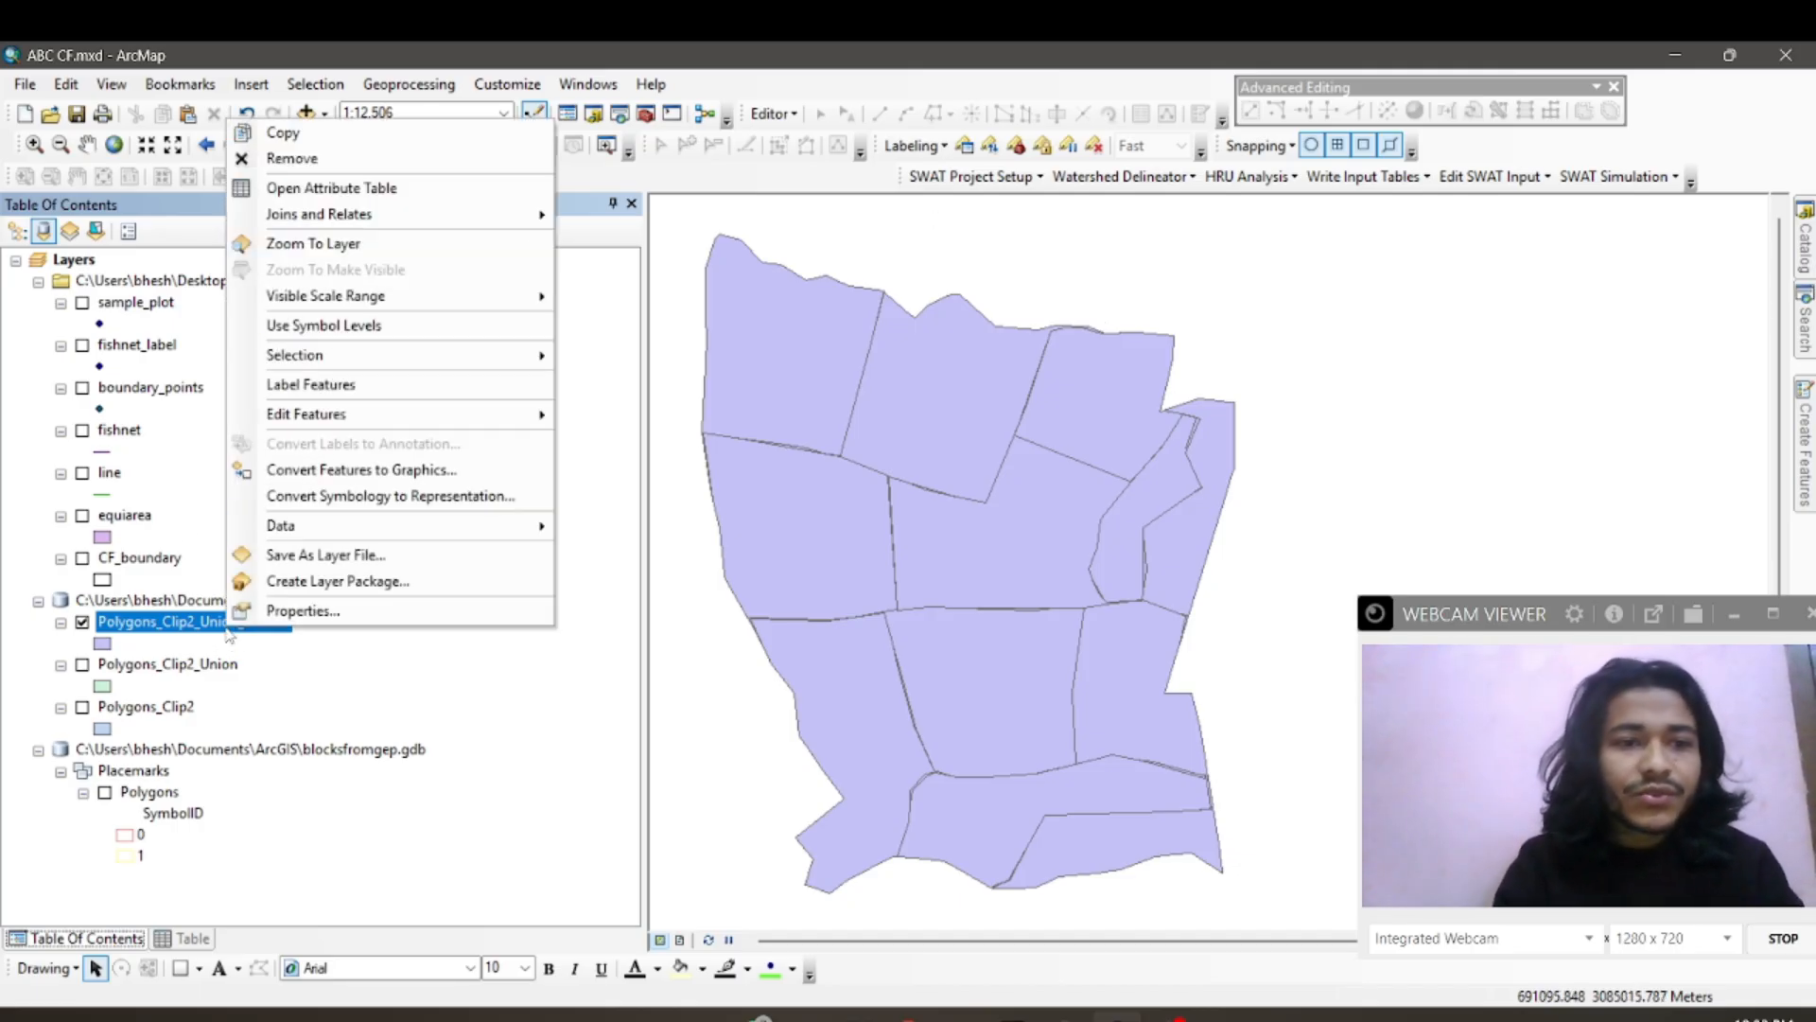
left_click(344, 192)
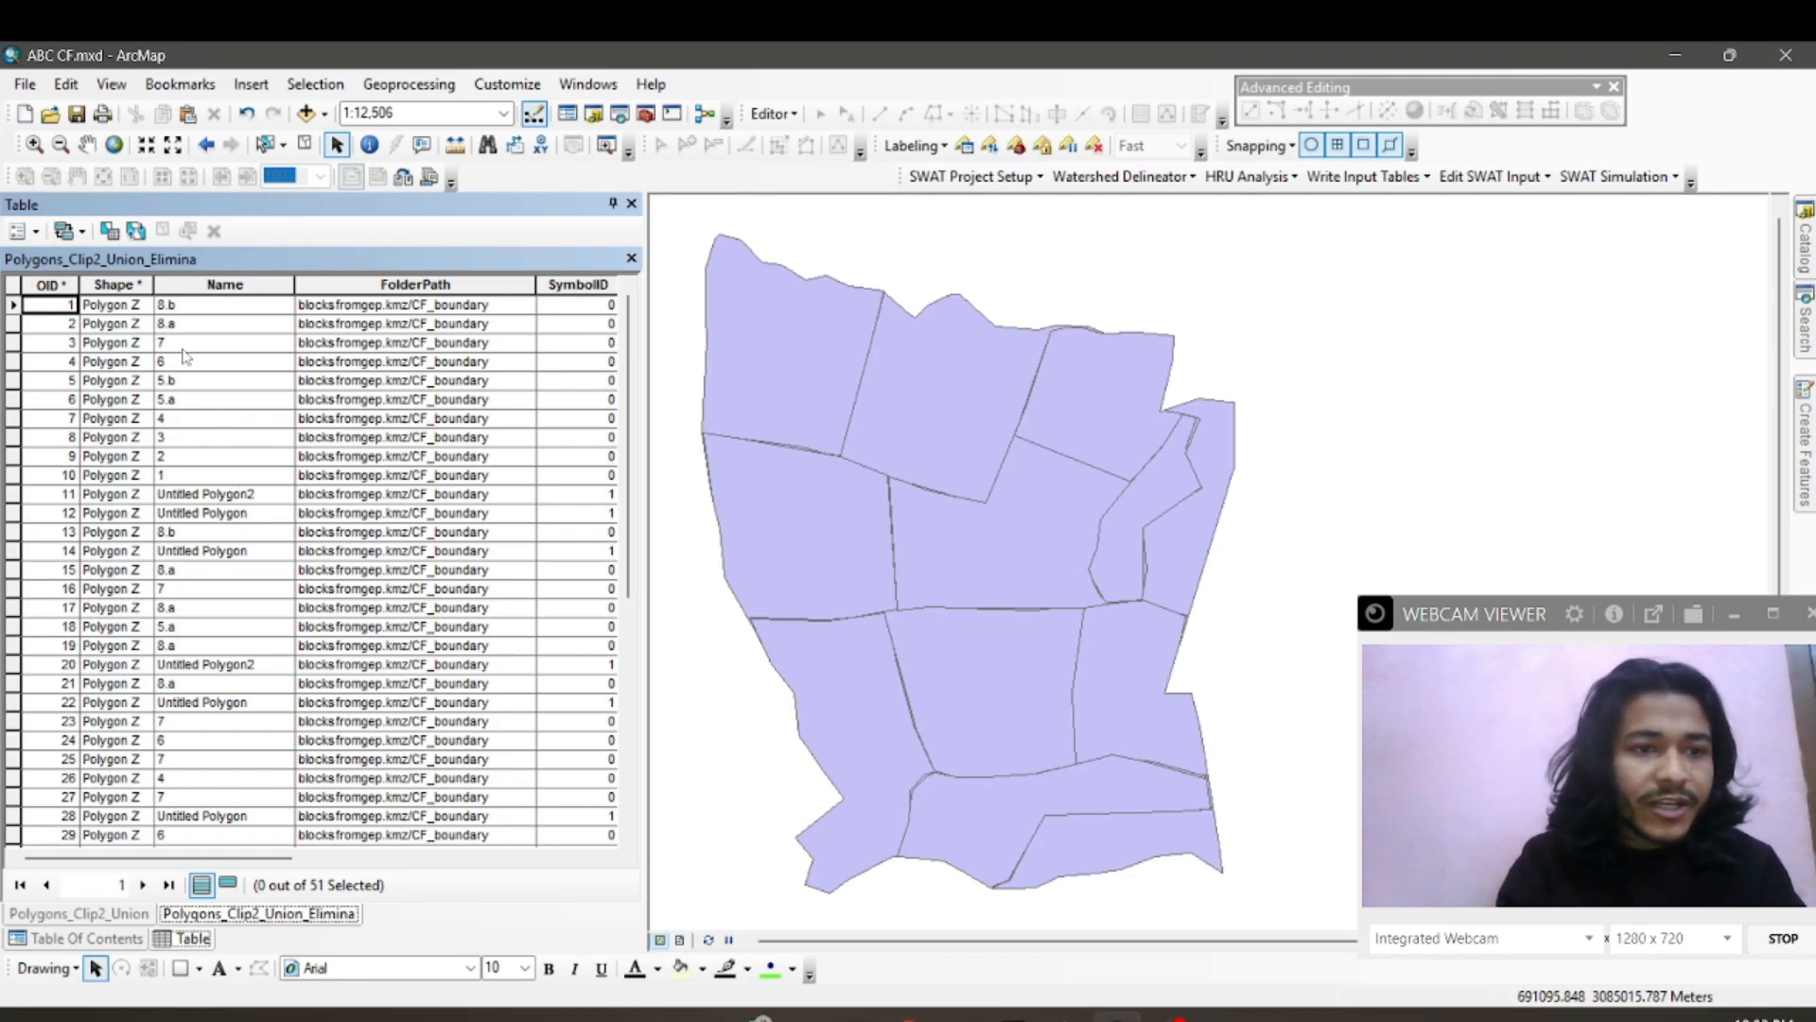
scroll(264, 498, "down", 7)
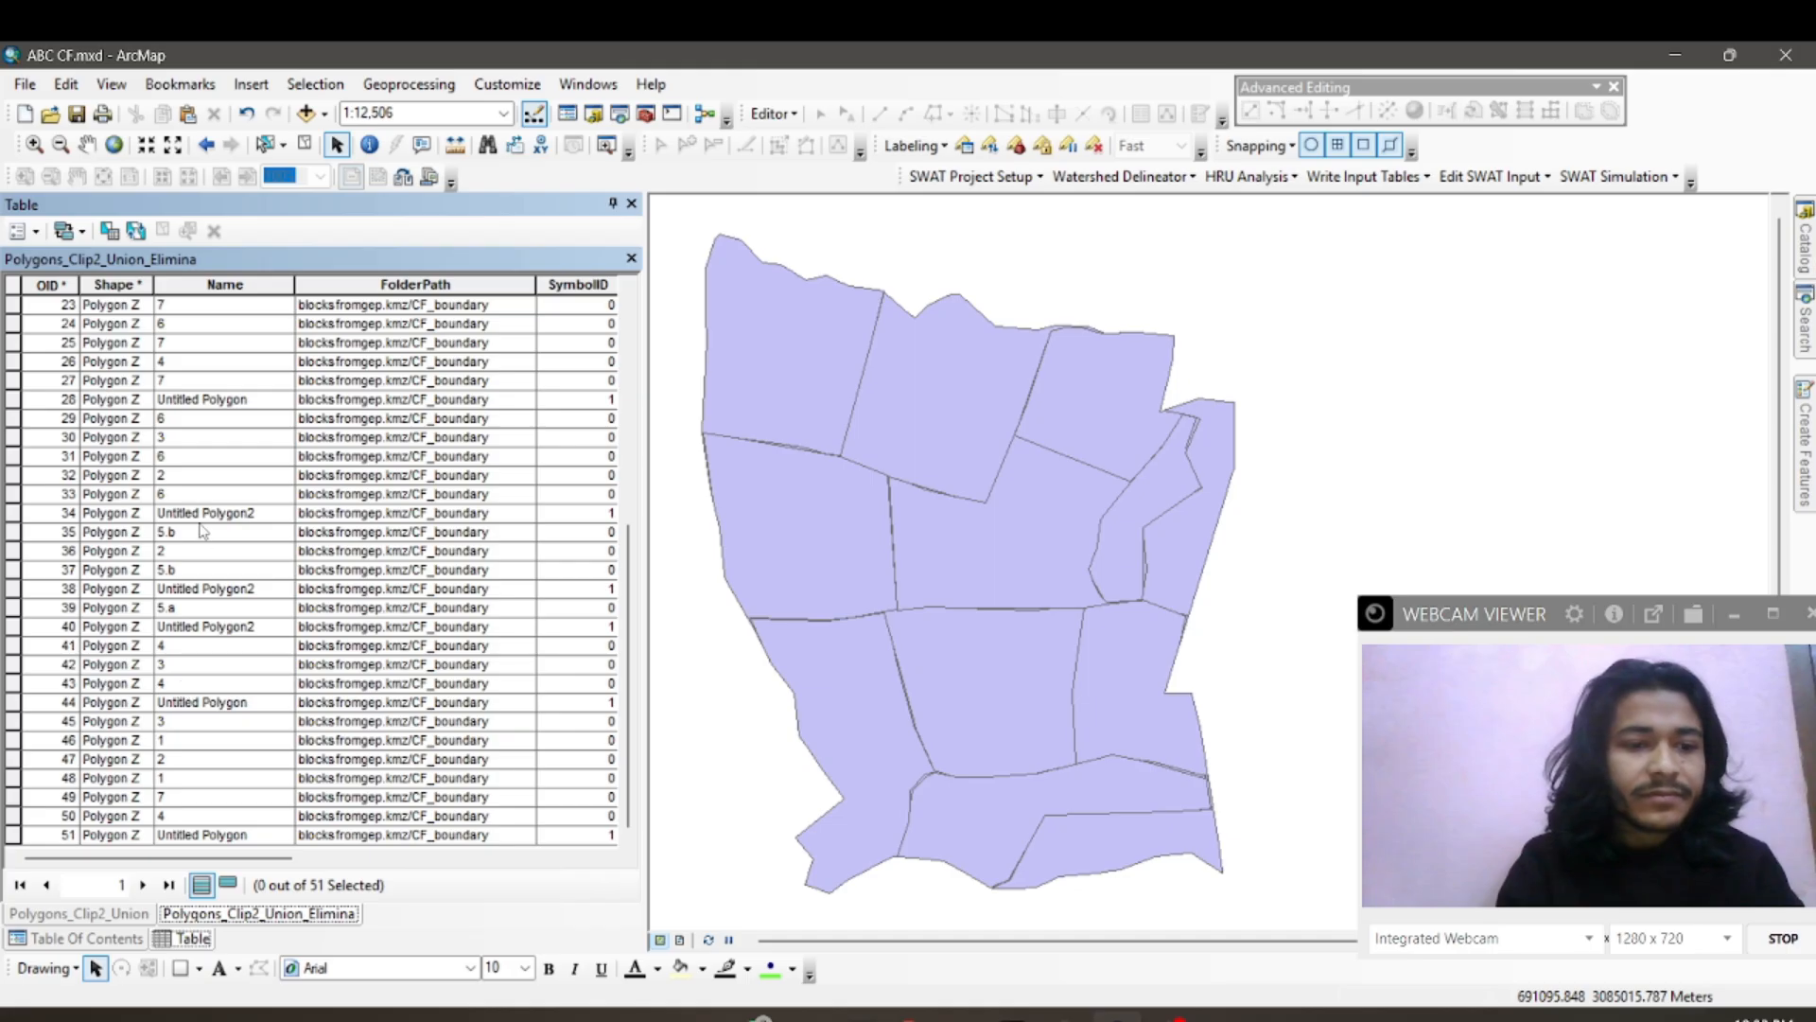
scroll(204, 532, "up", 7)
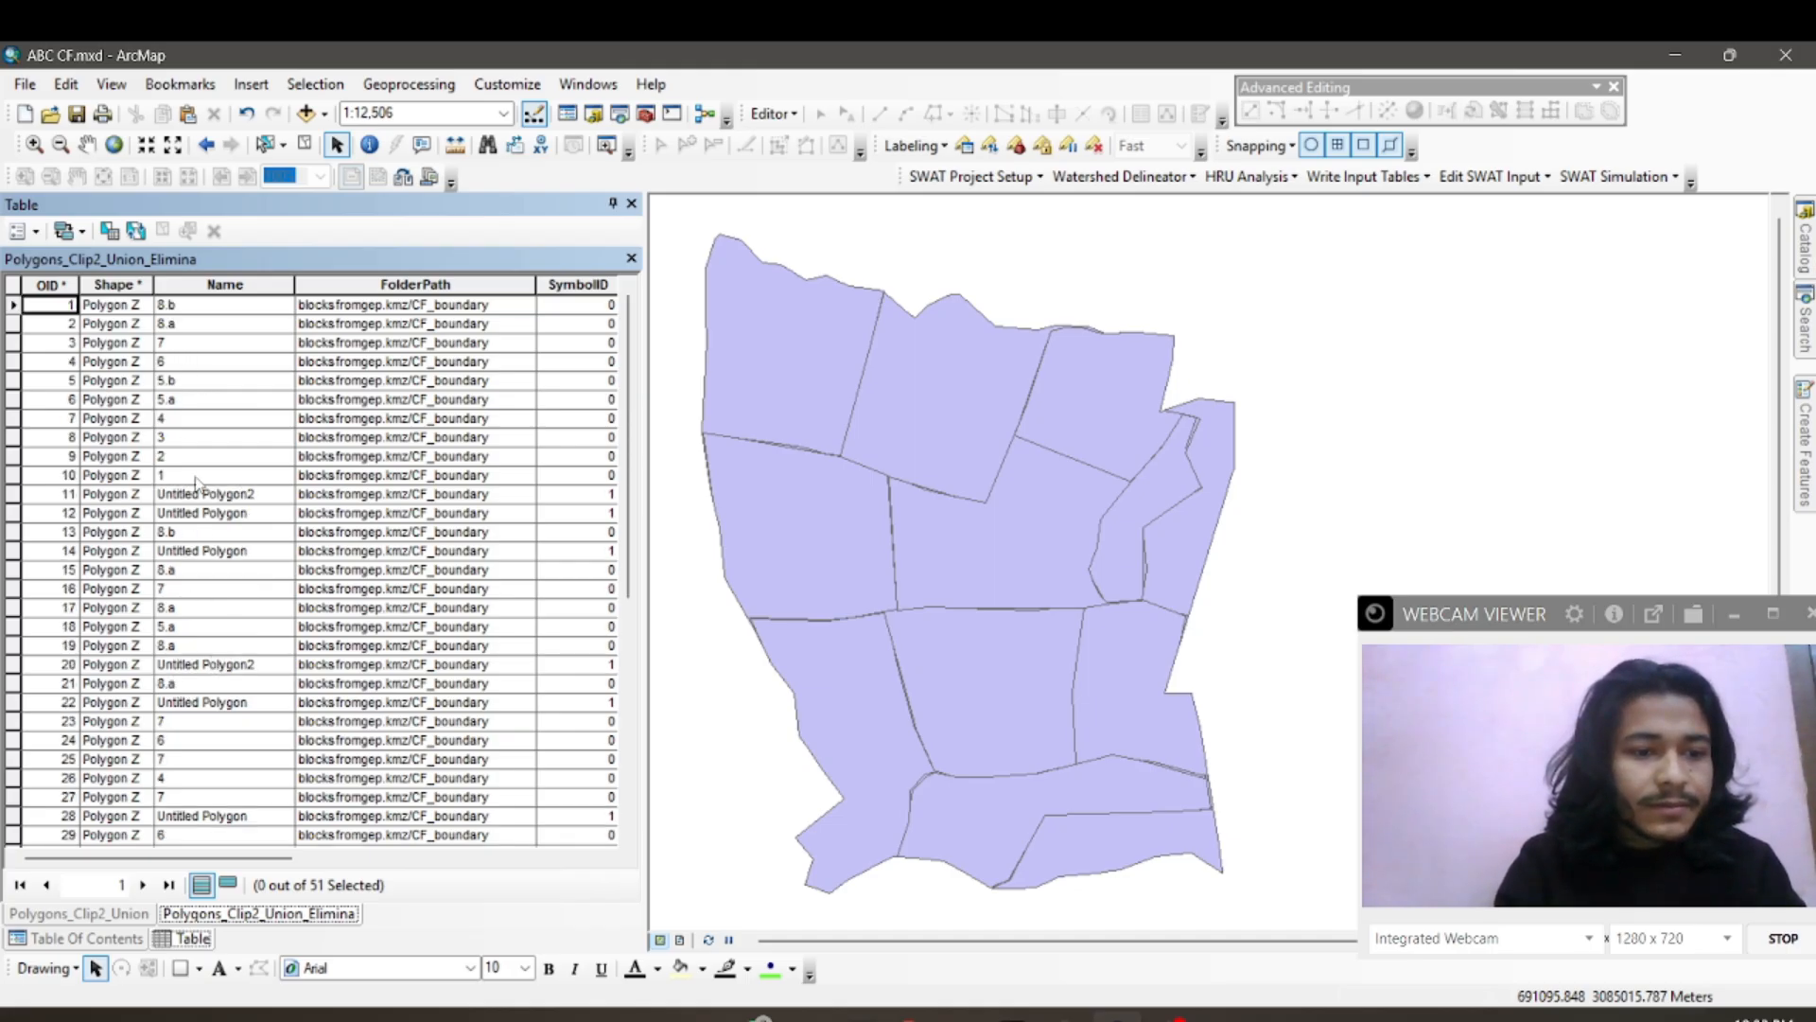
Step: Highlight the records named 7 in the table to check which pieces share that name, and clear the selection
left_click(14, 343)
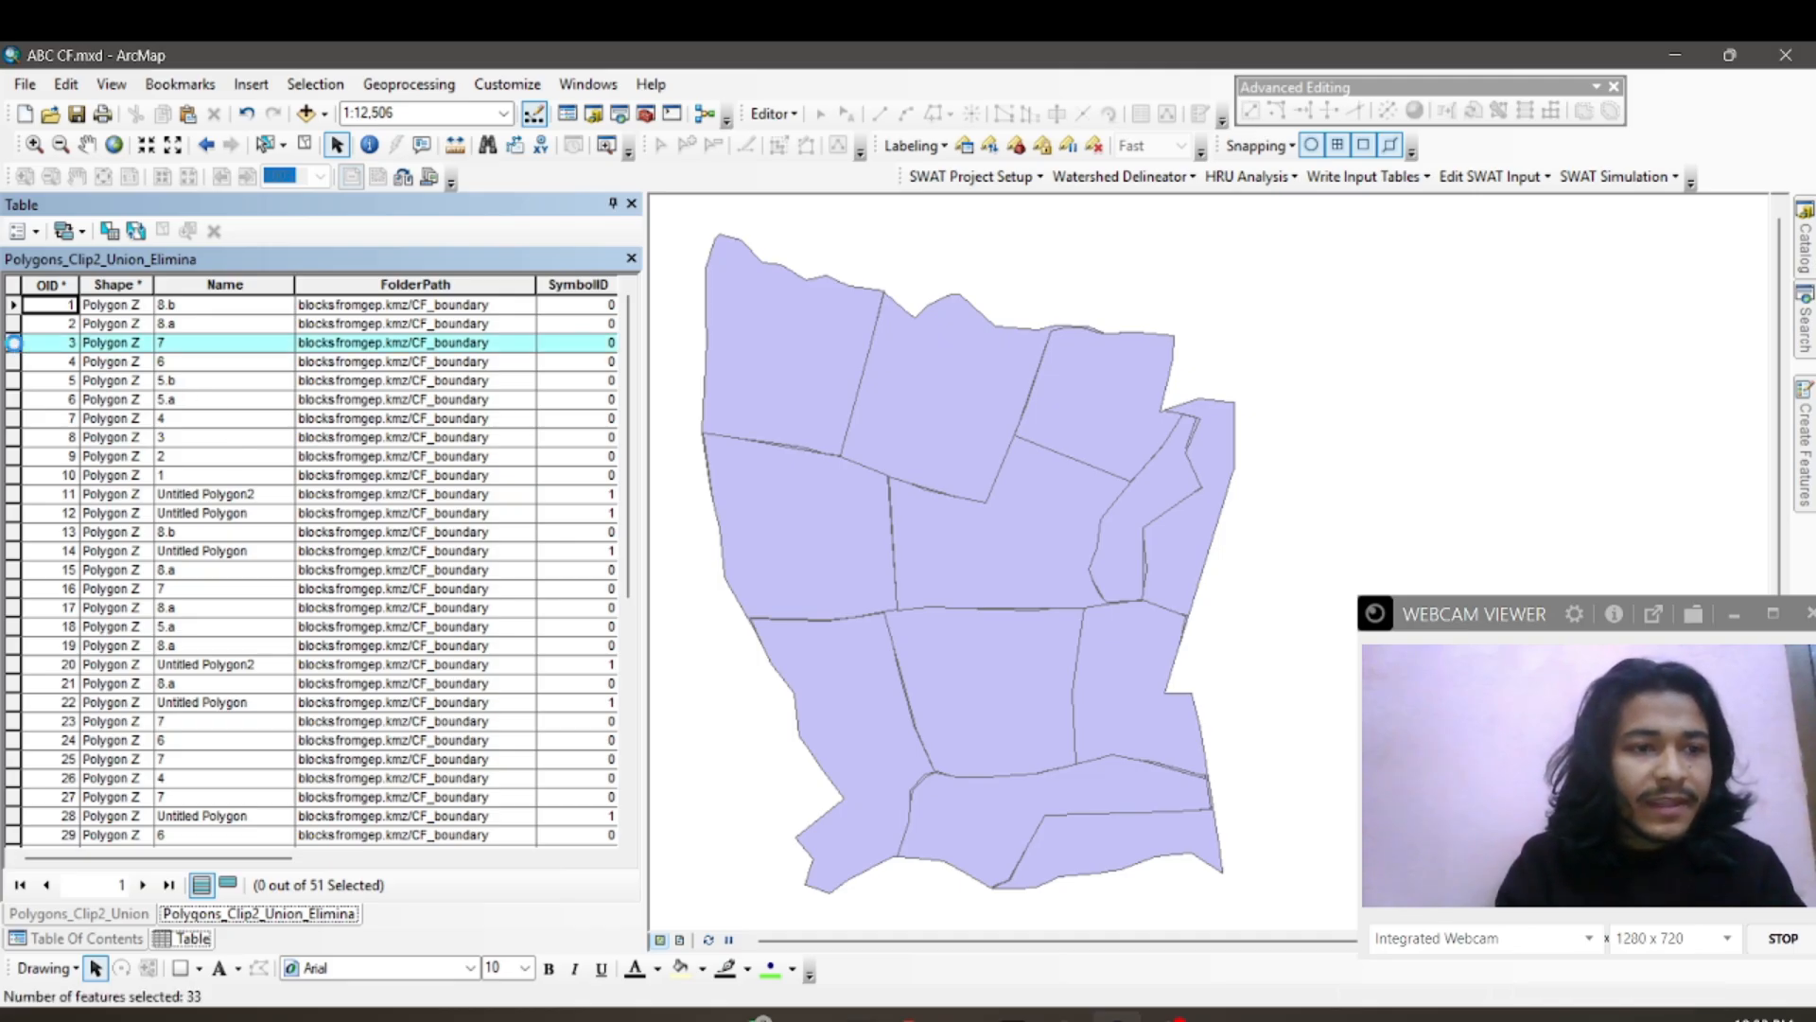
left_click(14, 589, "ctrl")
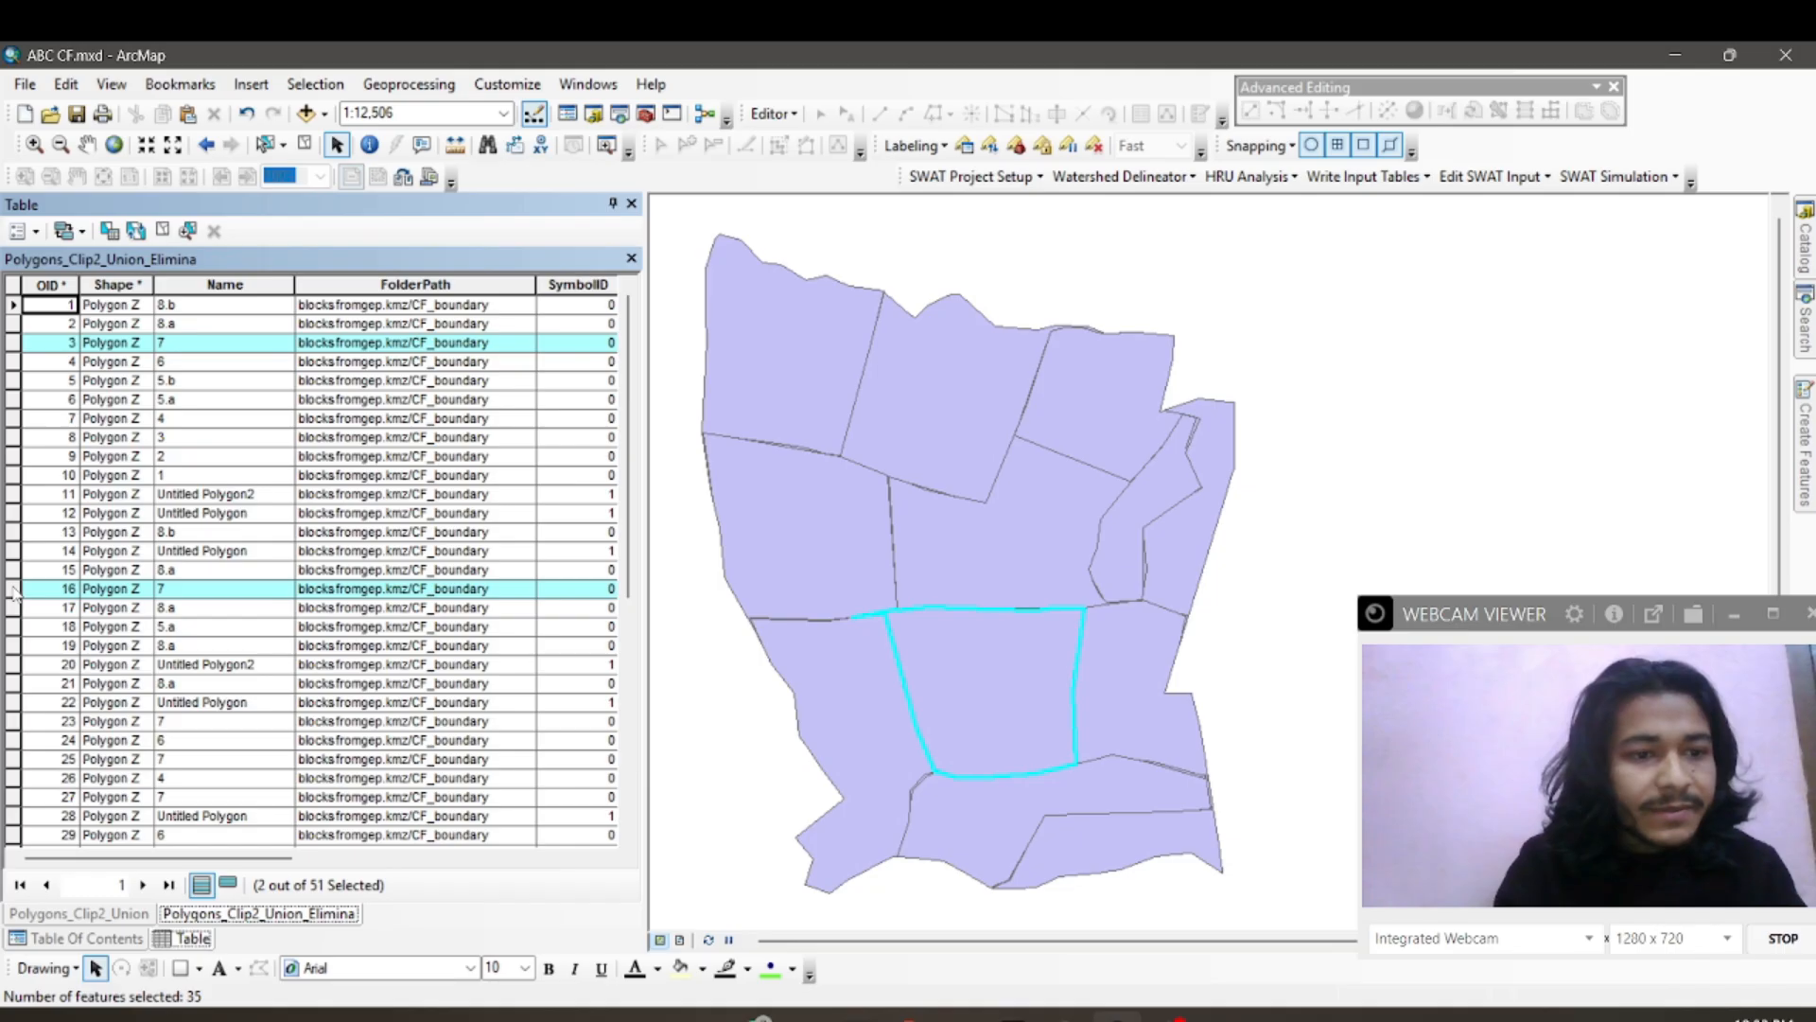
left_click(14, 722, "ctrl")
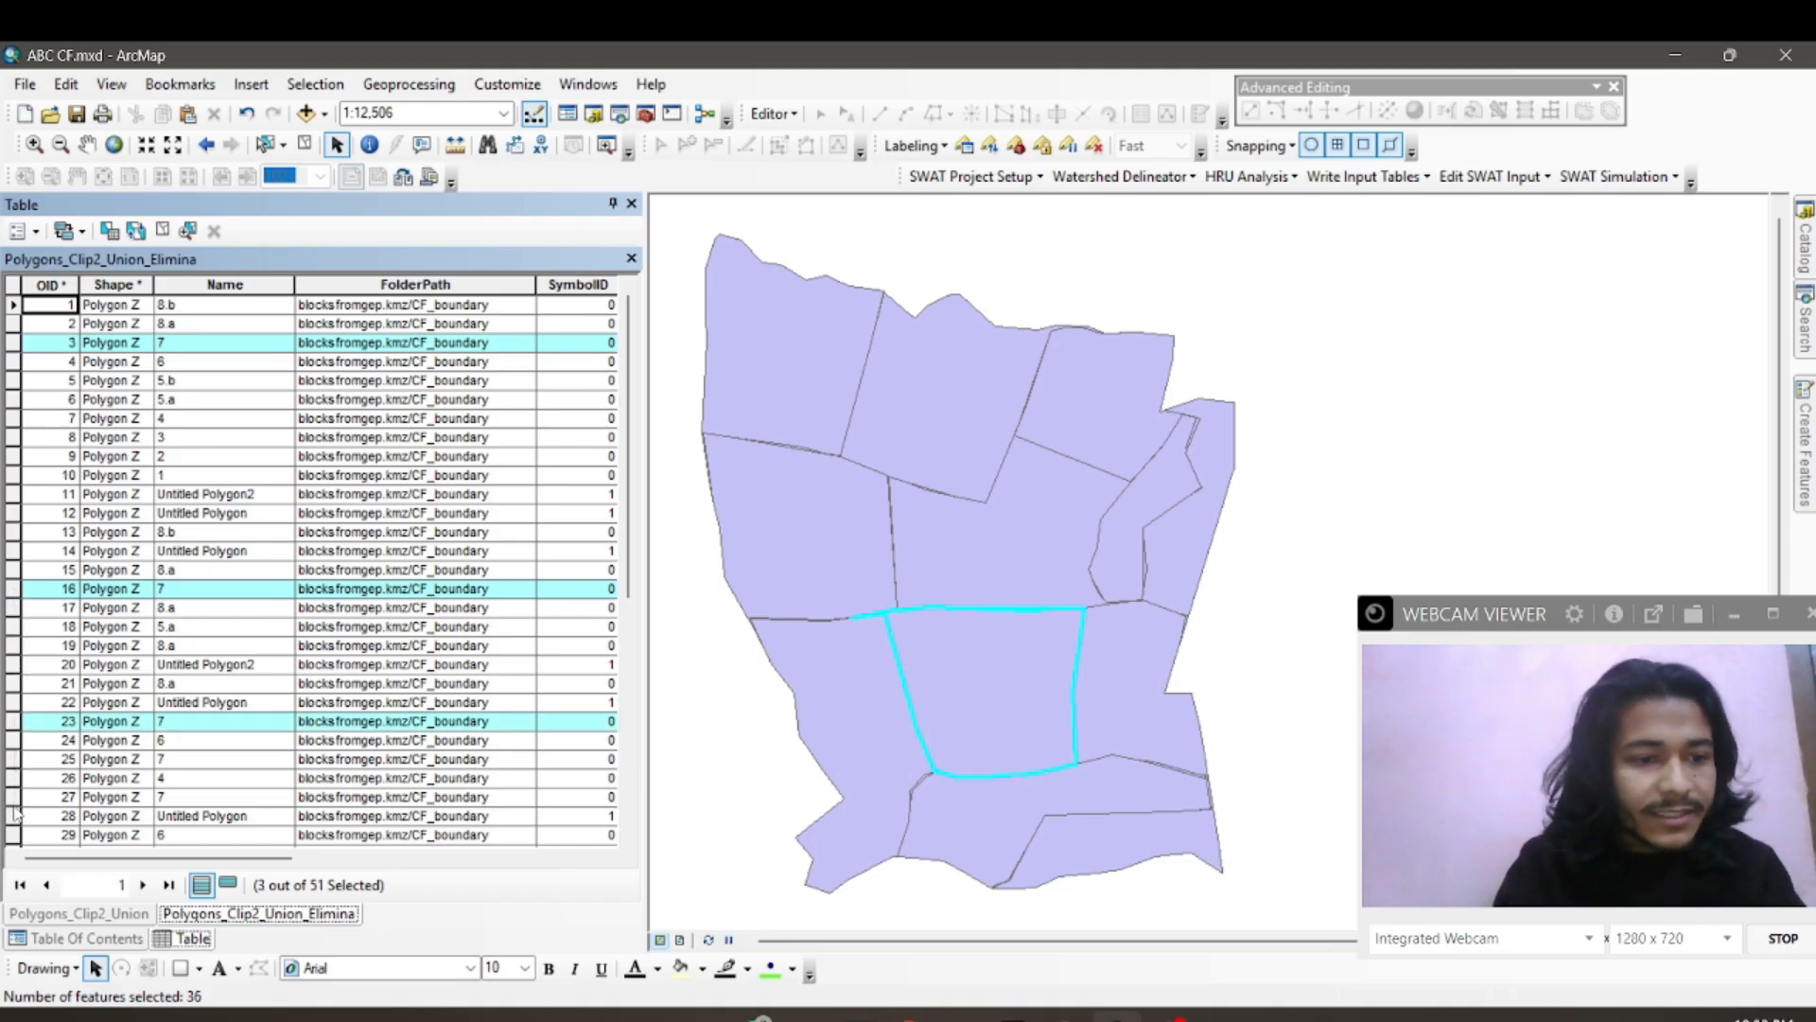
left_click(13, 759, "ctrl")
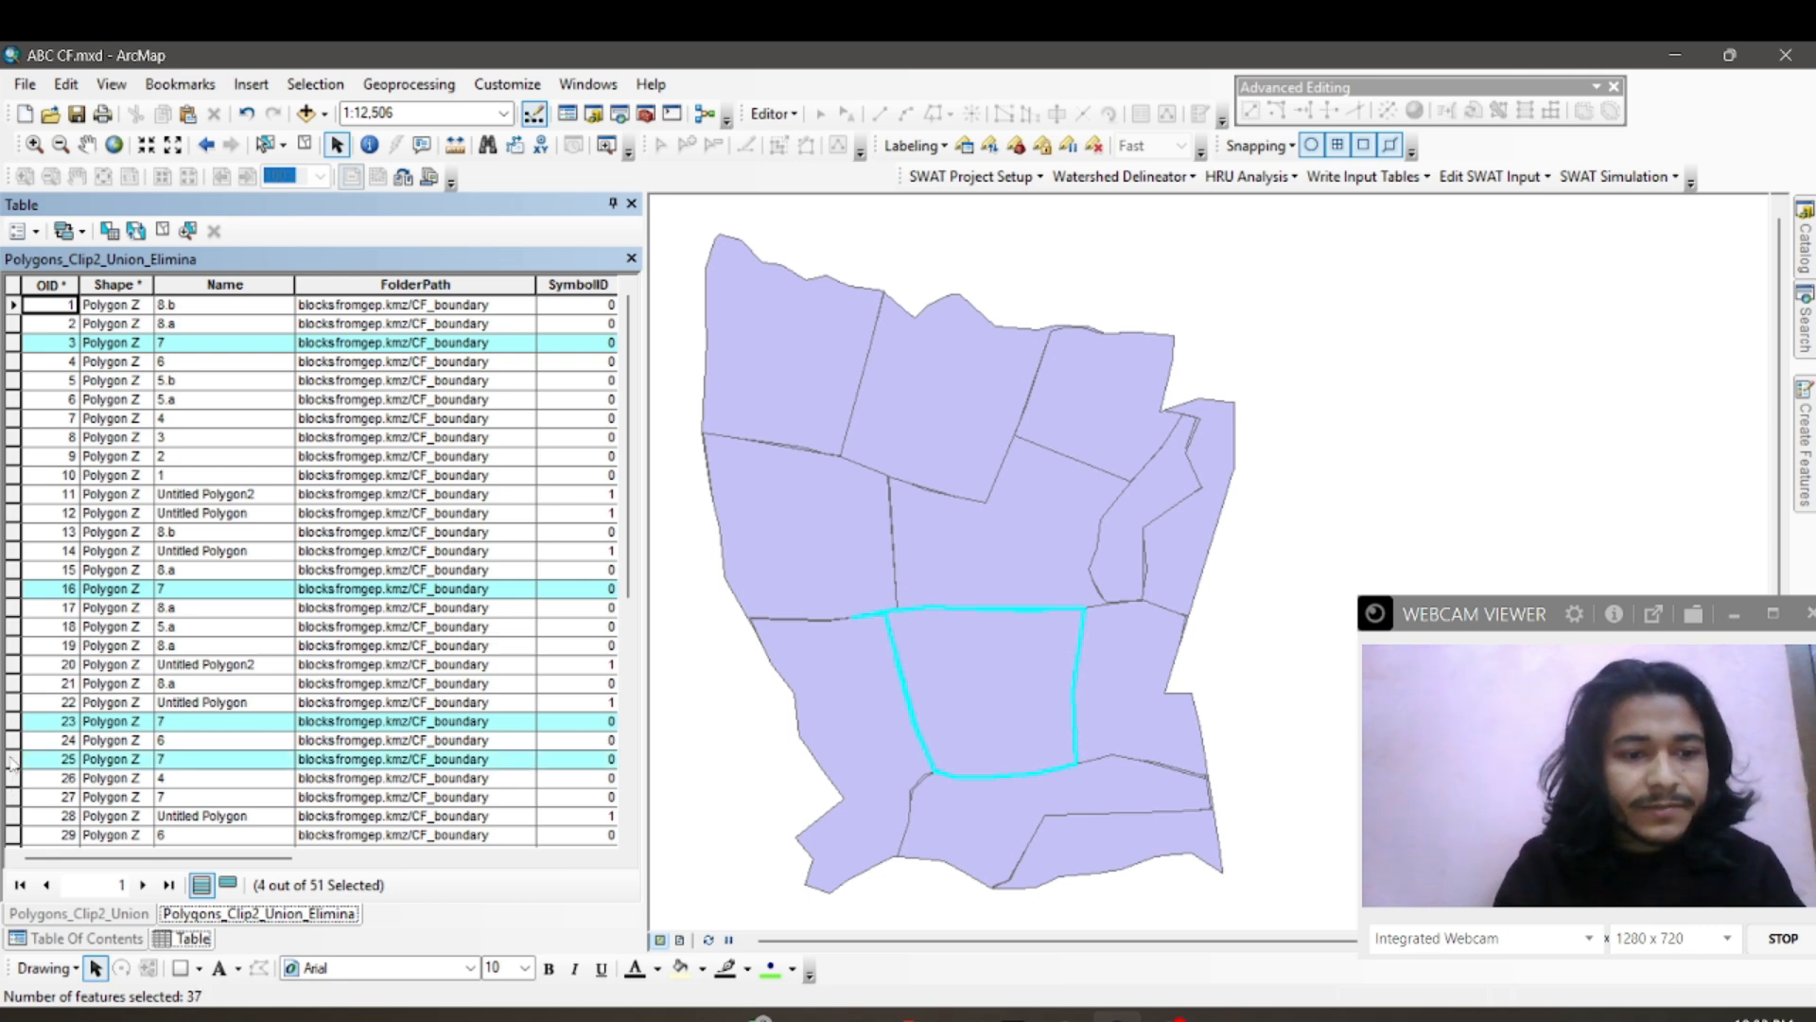
left_click(12, 800, "ctrl")
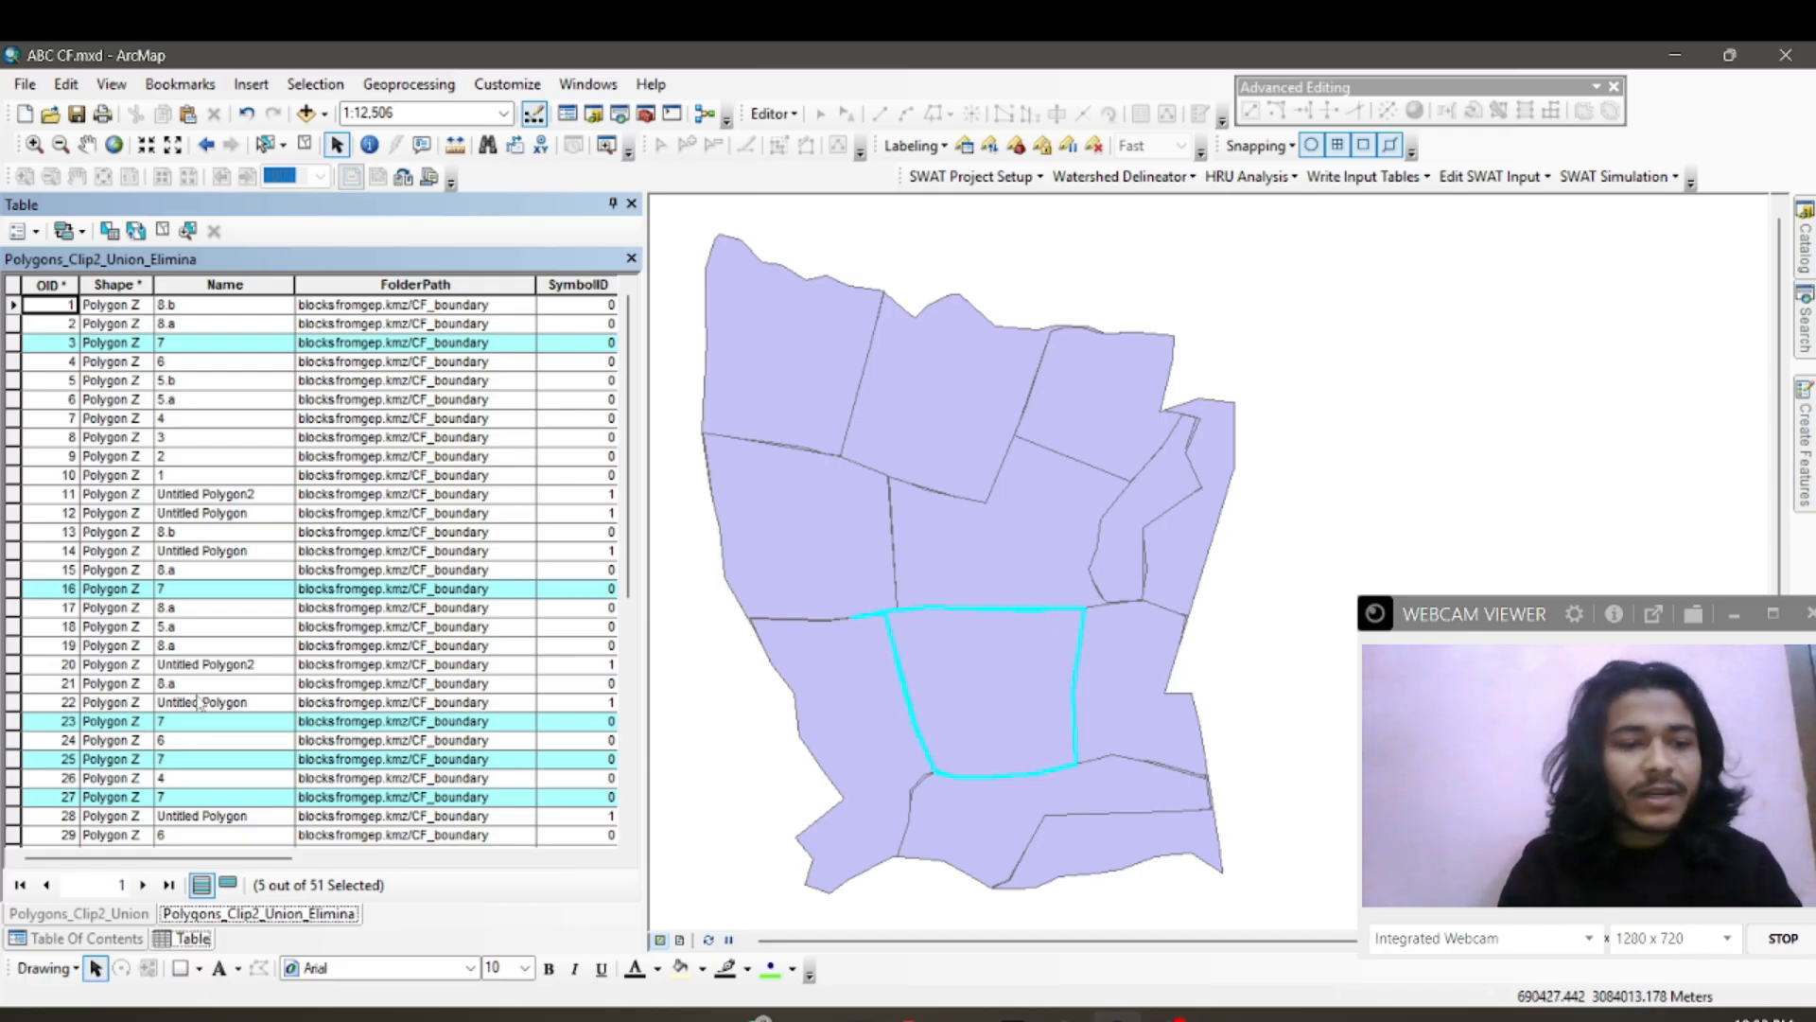
scroll(200, 705, "down", 7)
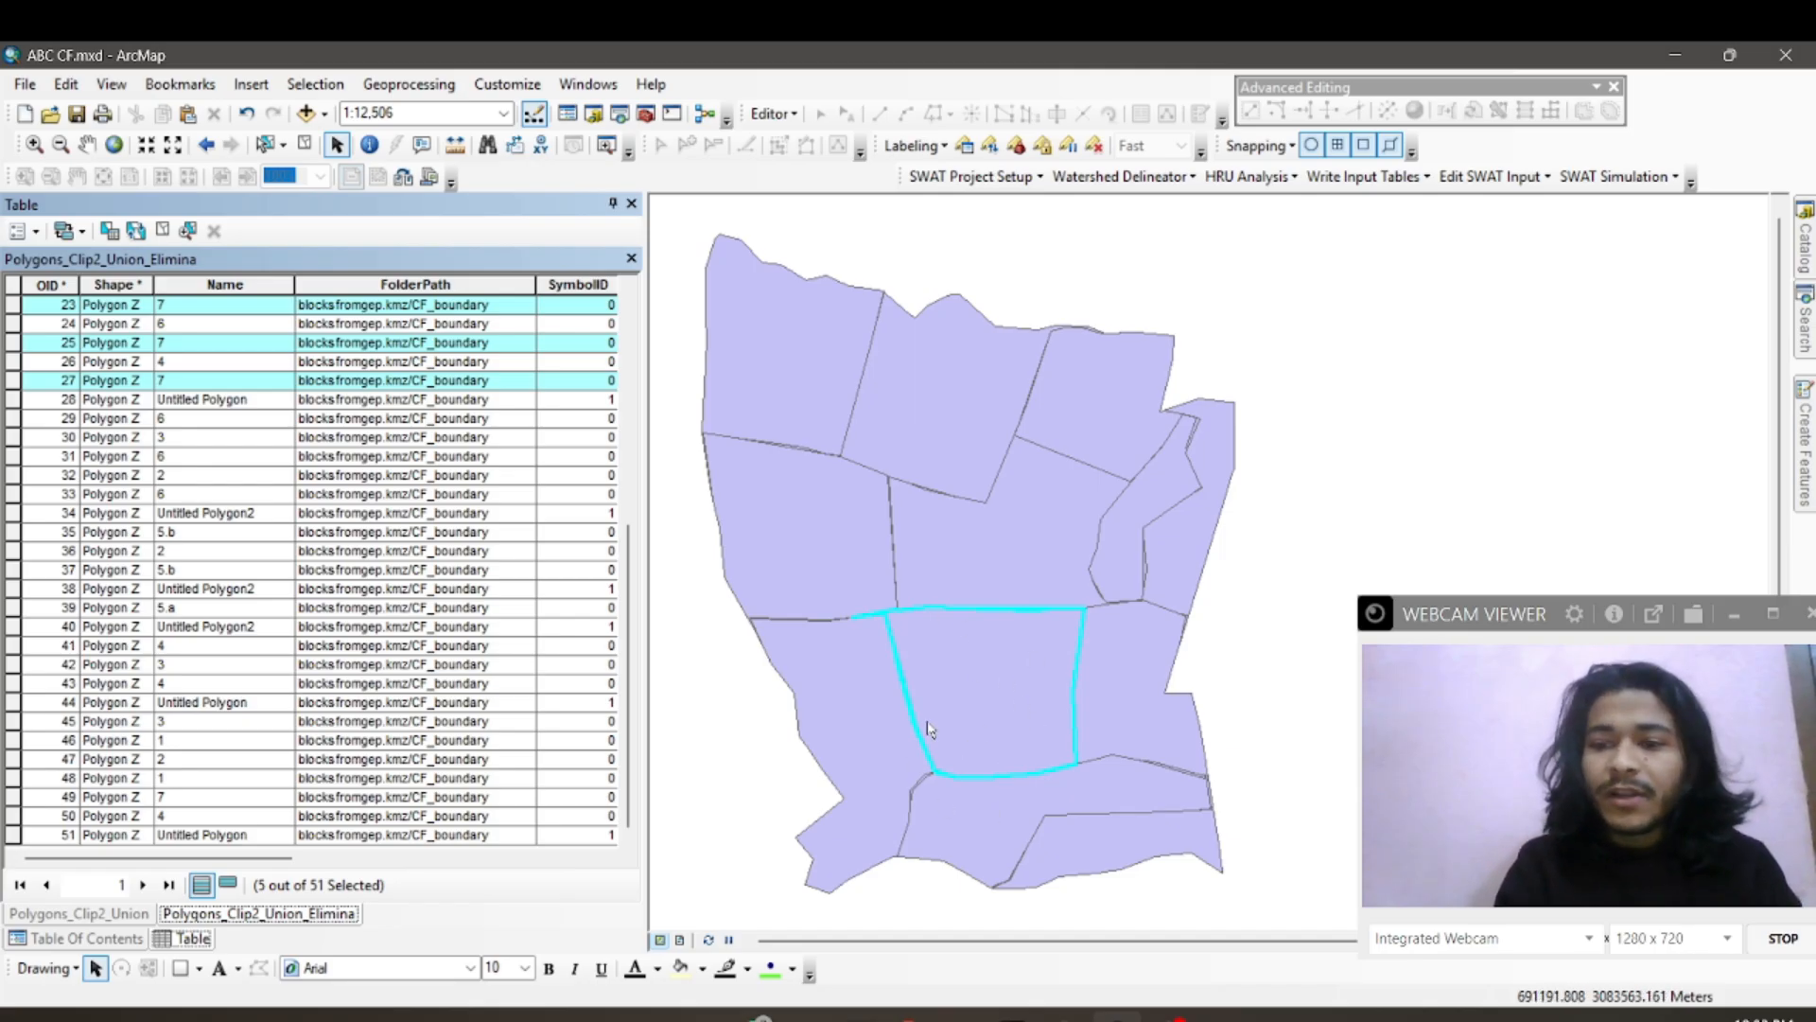
left_click(75, 938)
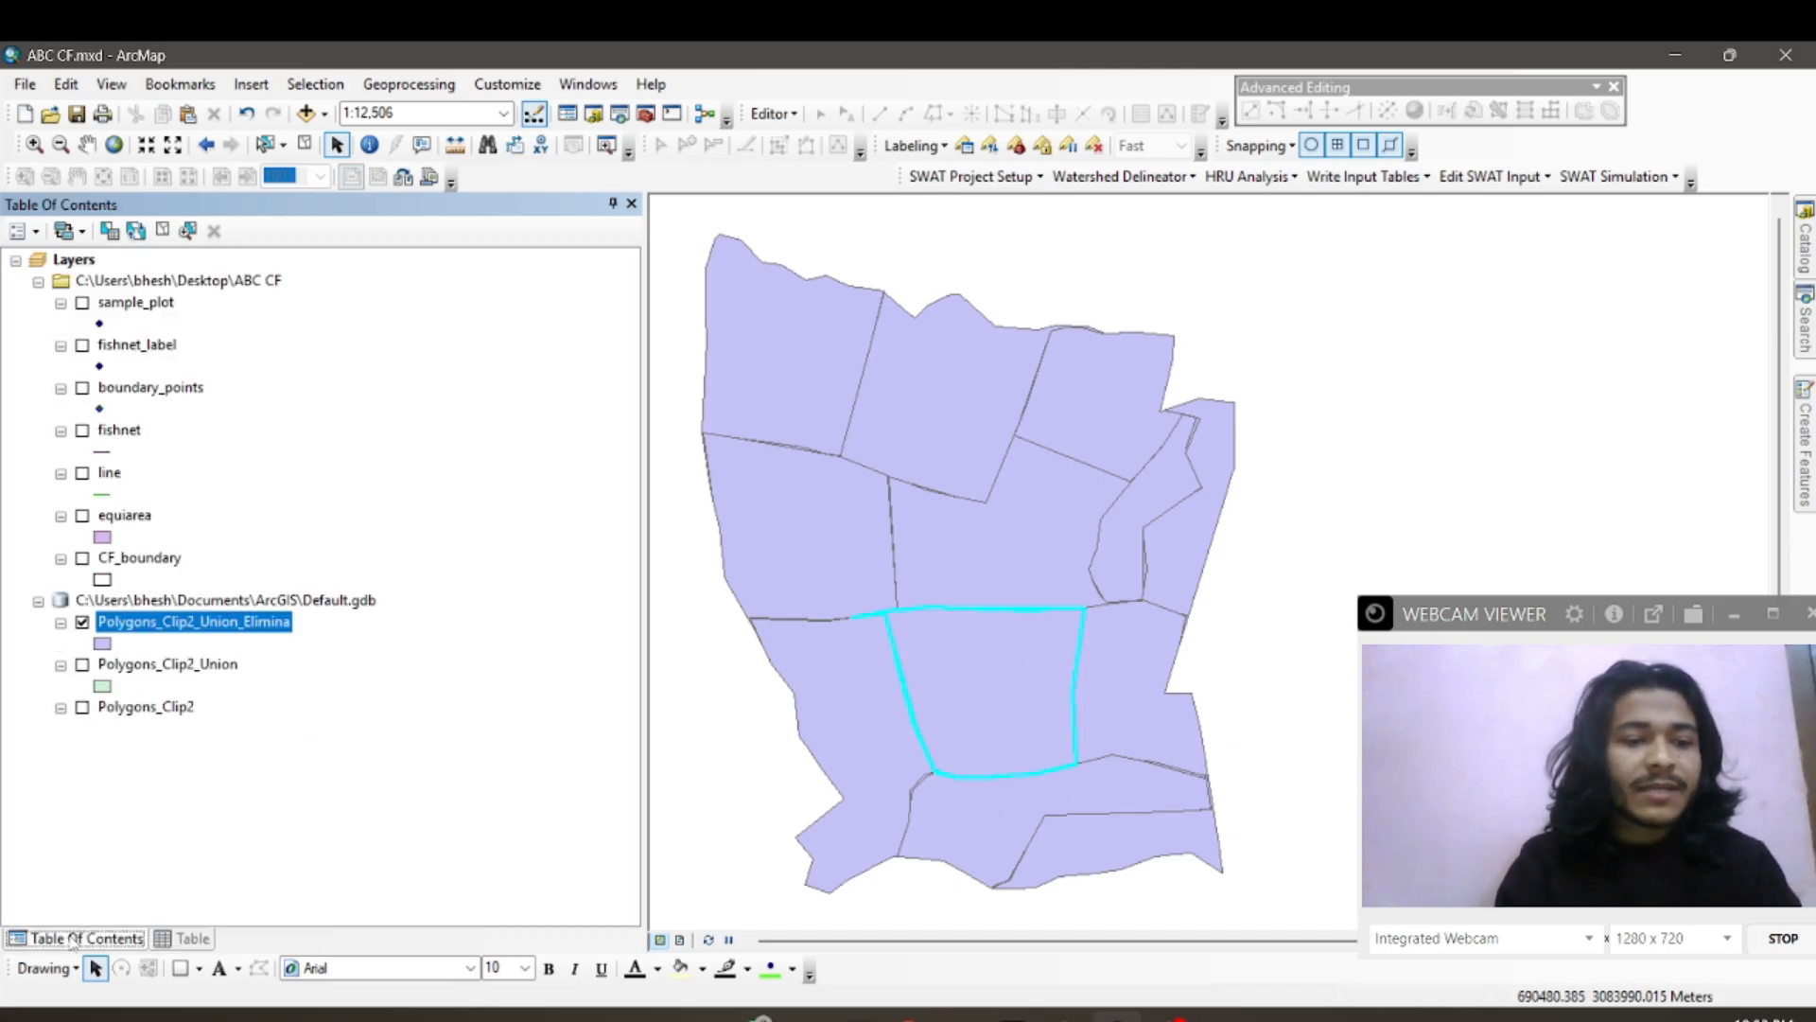
left_click(312, 143)
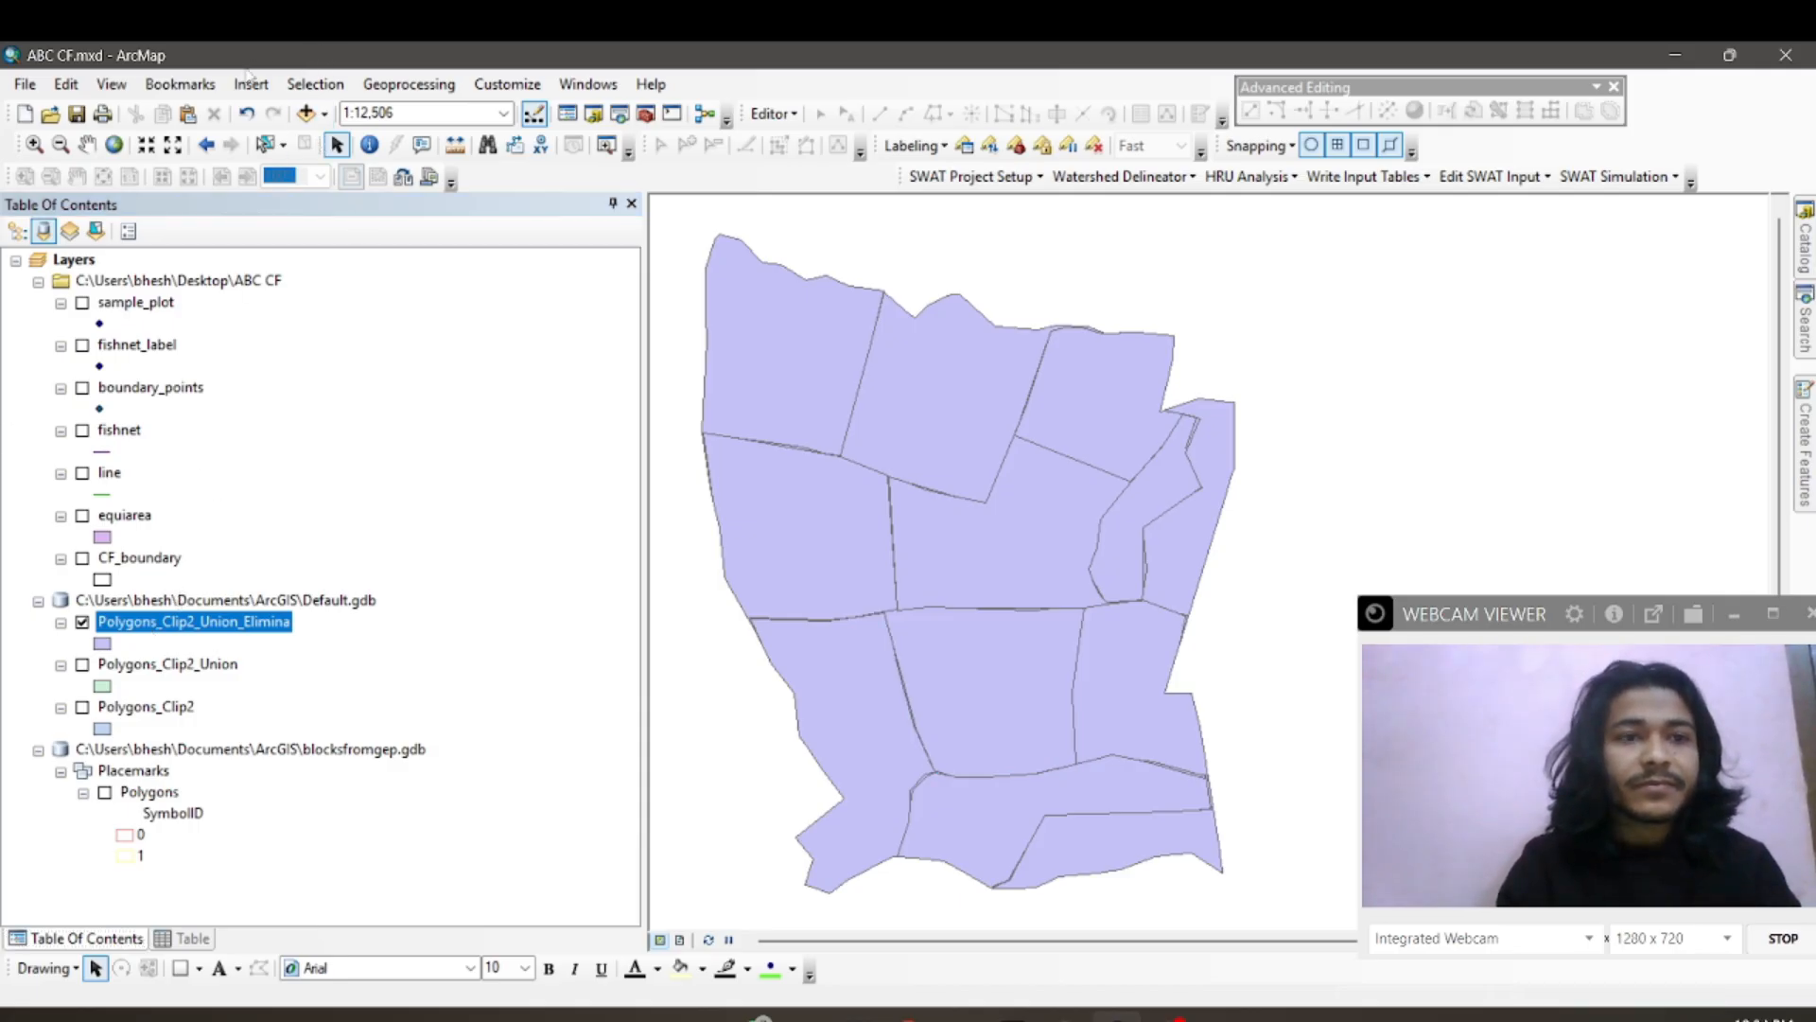
Step: Dissolve Polygons_Clip2_Union_Elimina by the Name field, keeping the output Polygons_Clip2_Union_Elimina1 in Default.gdb
left_click(382, 85)
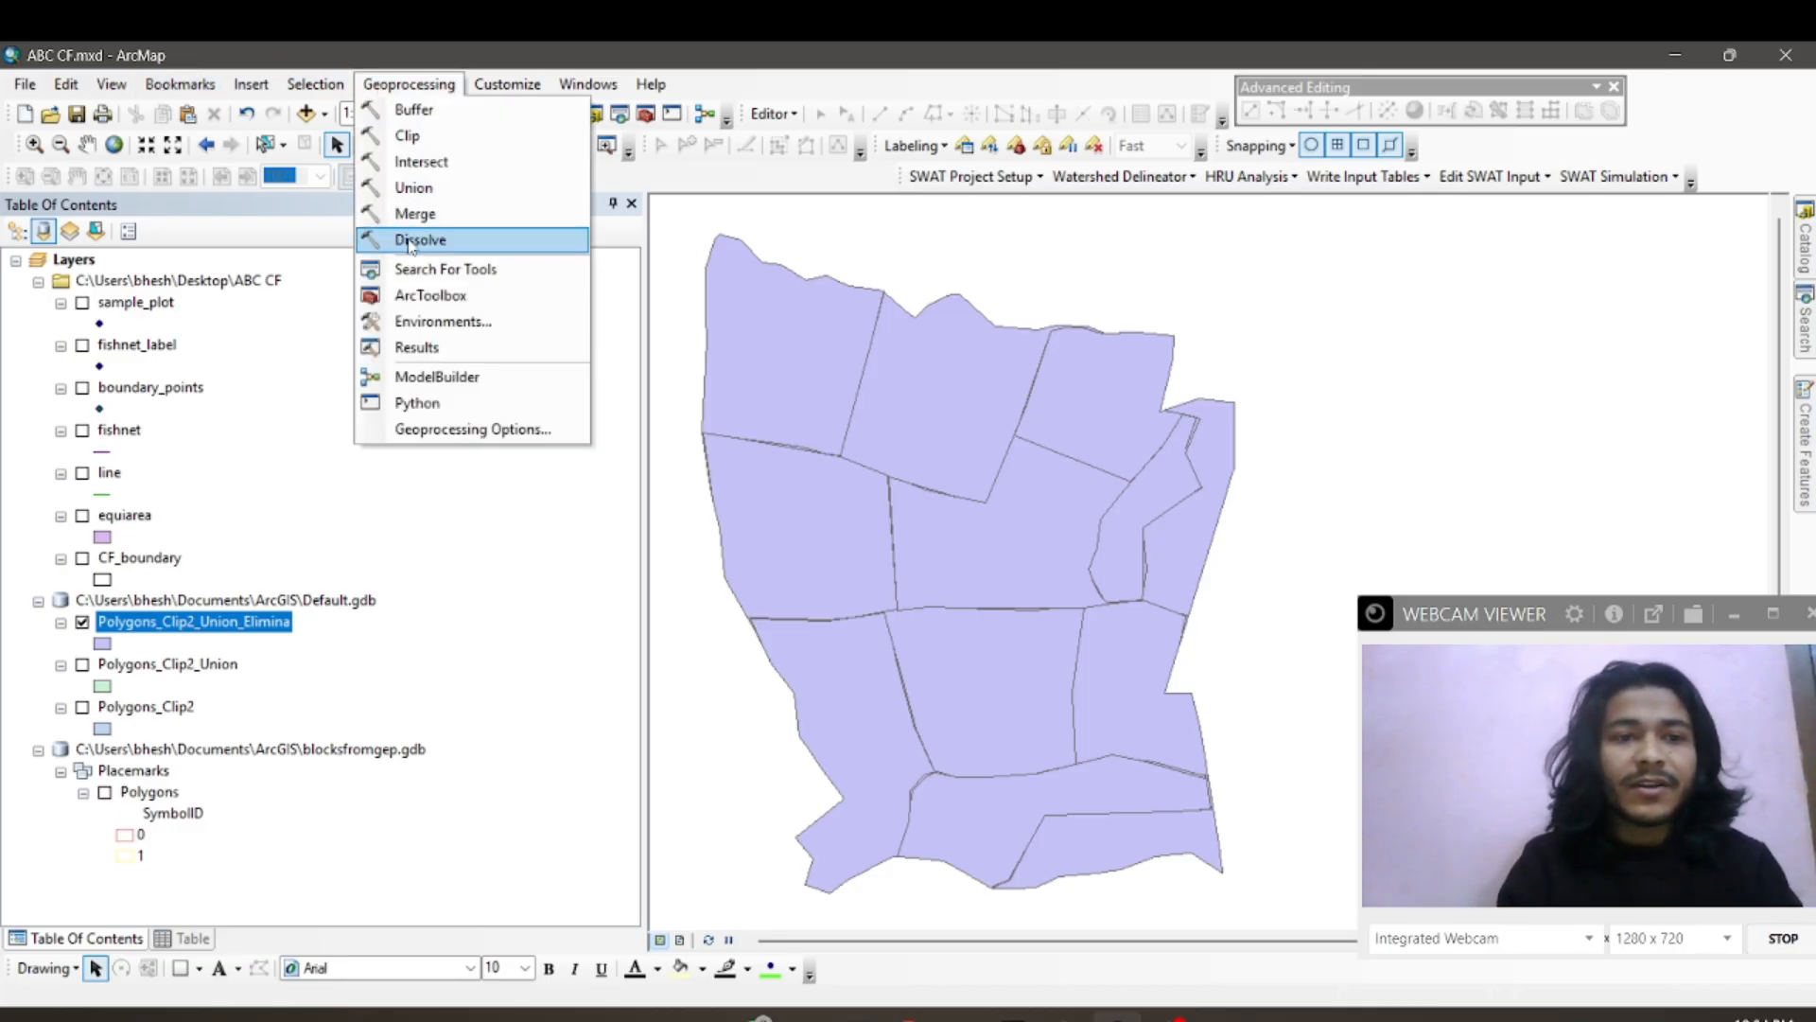
left_click(411, 242)
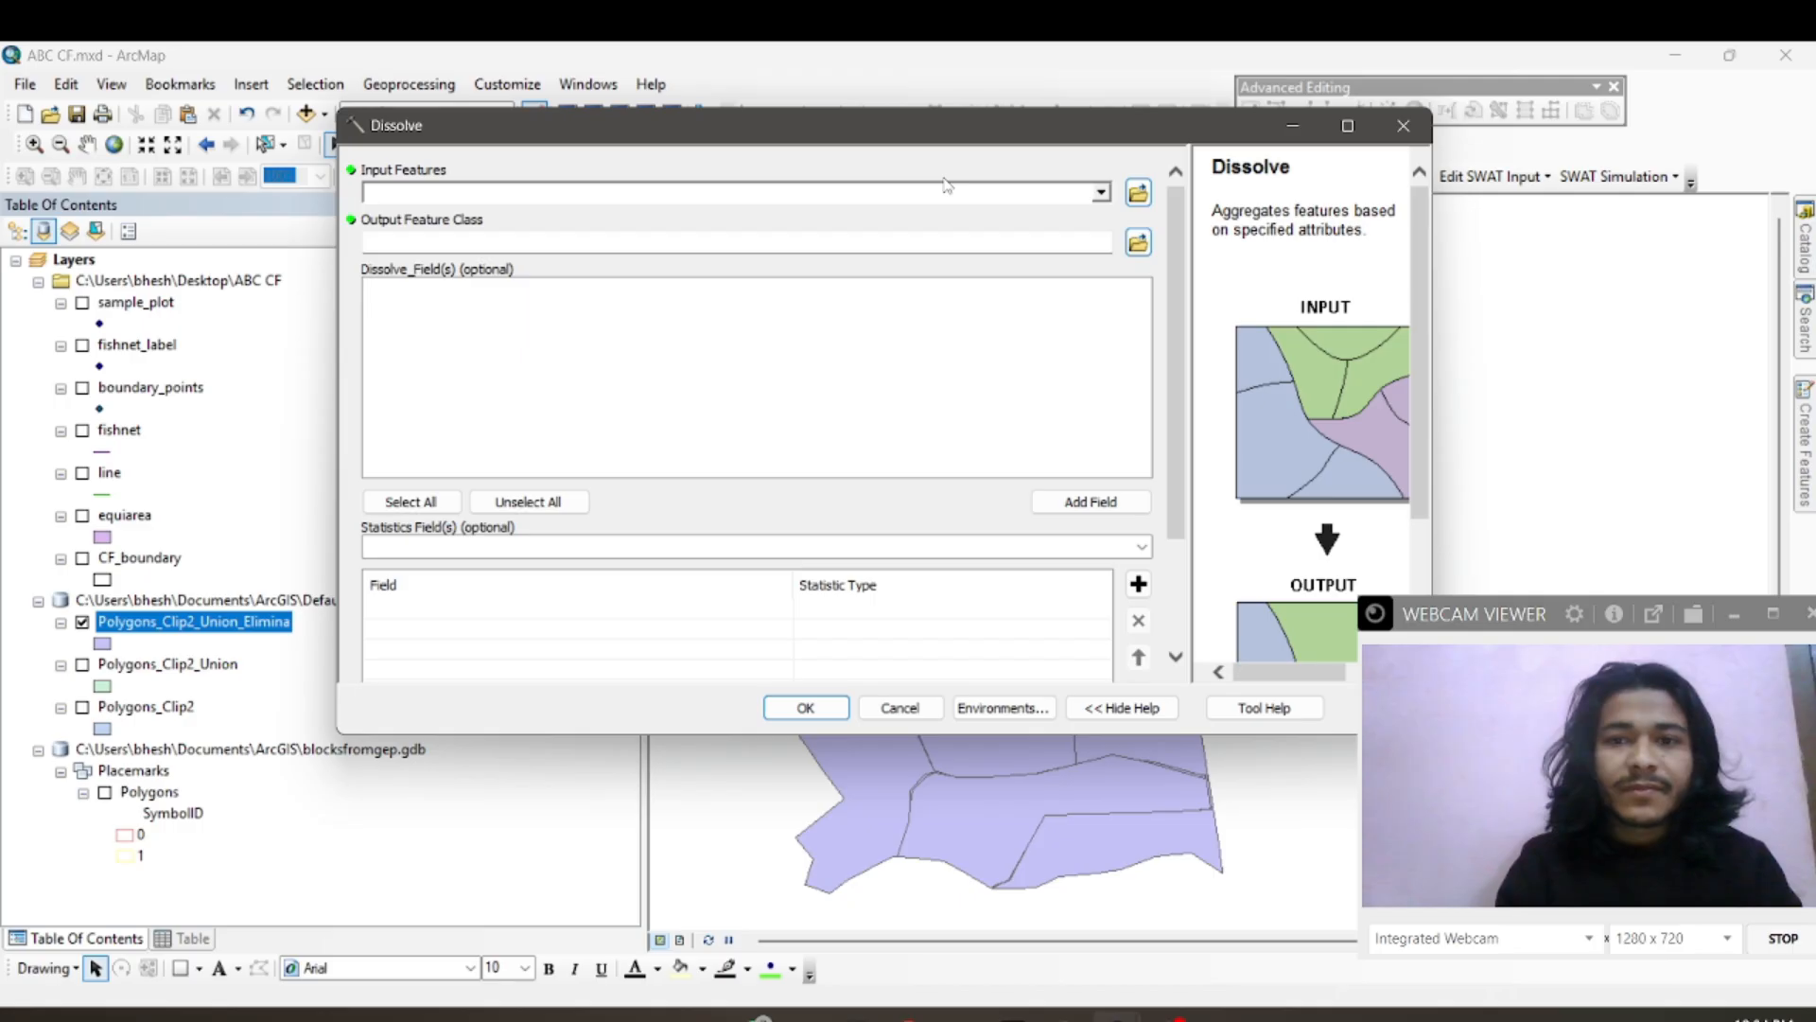
left_click(1102, 196)
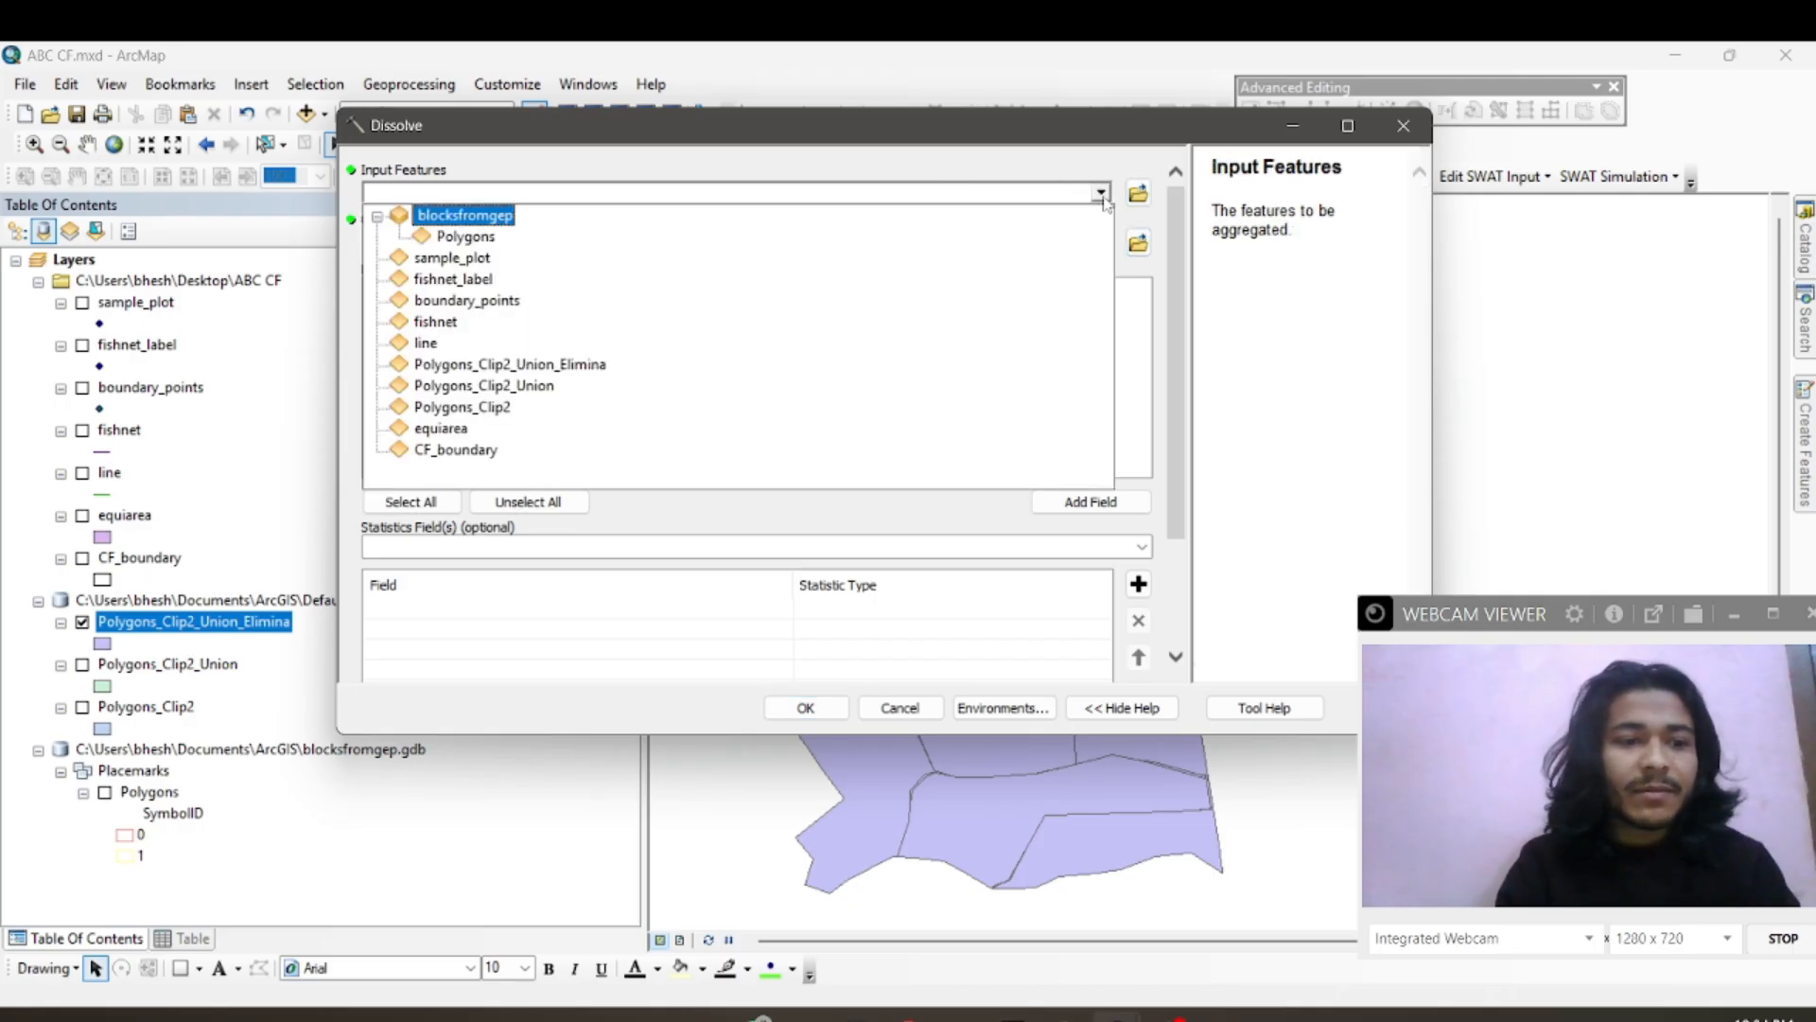
left_click(563, 368)
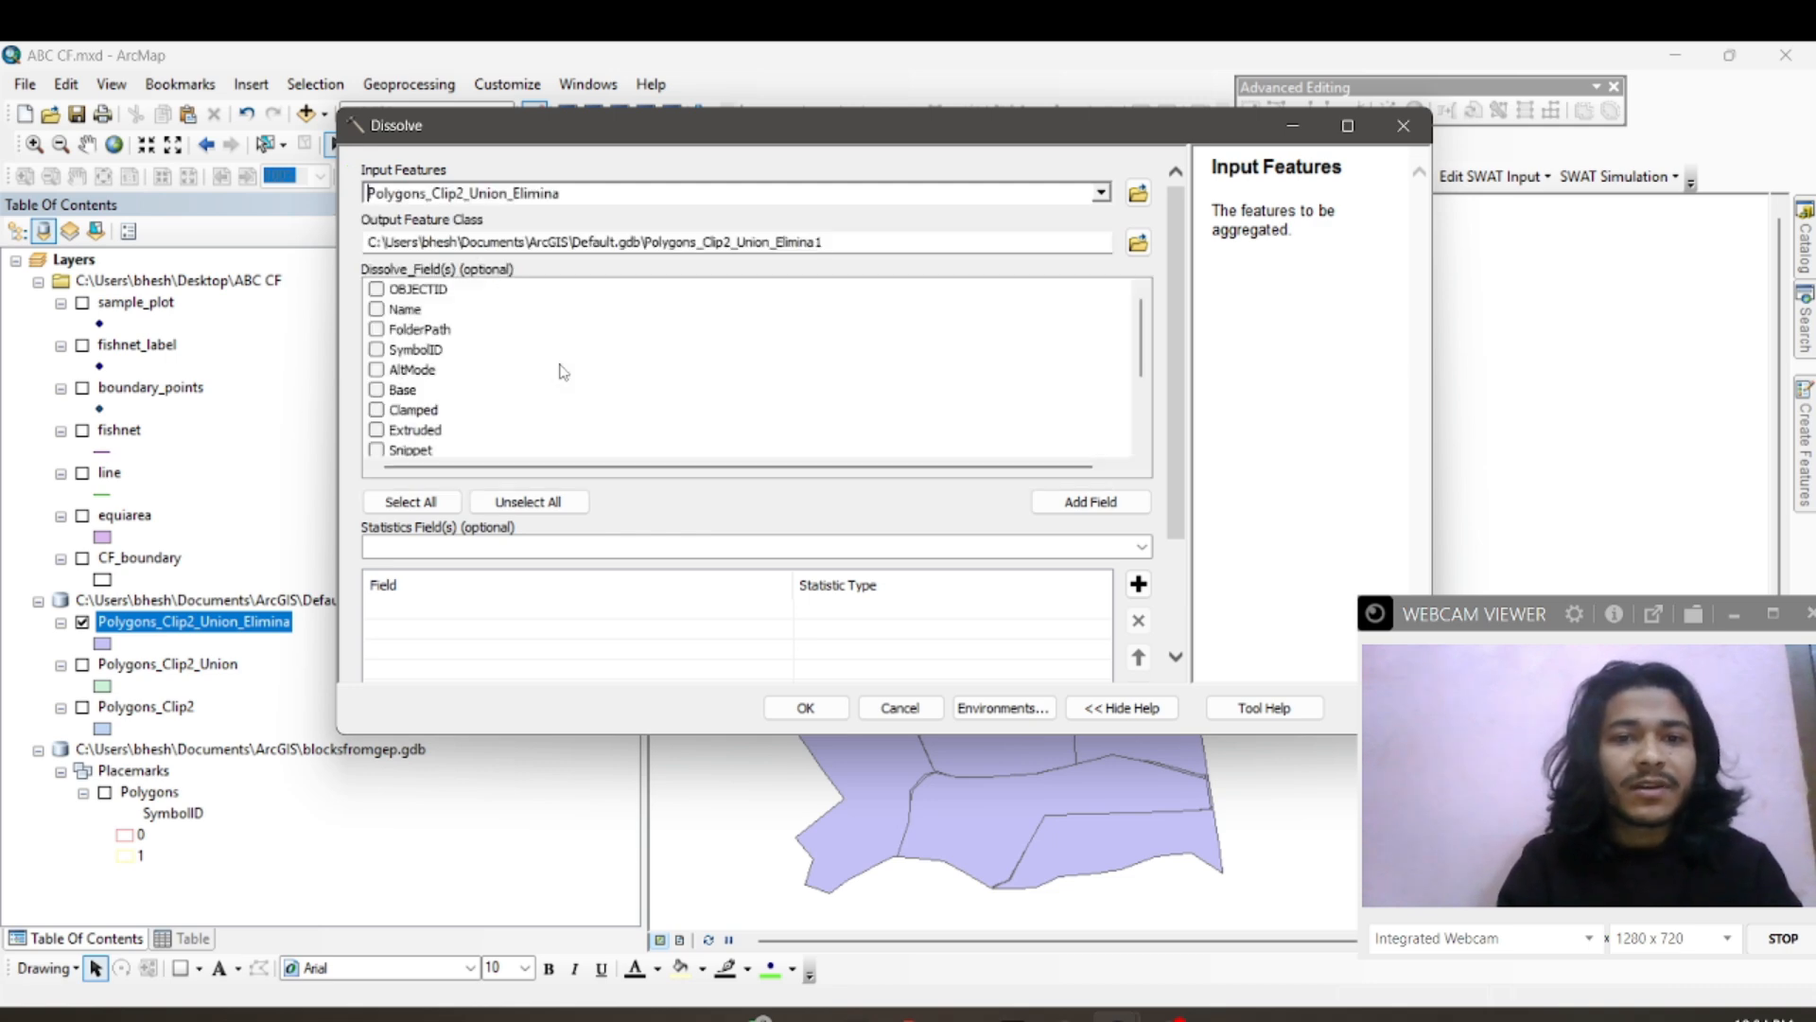
left_click(183, 628)
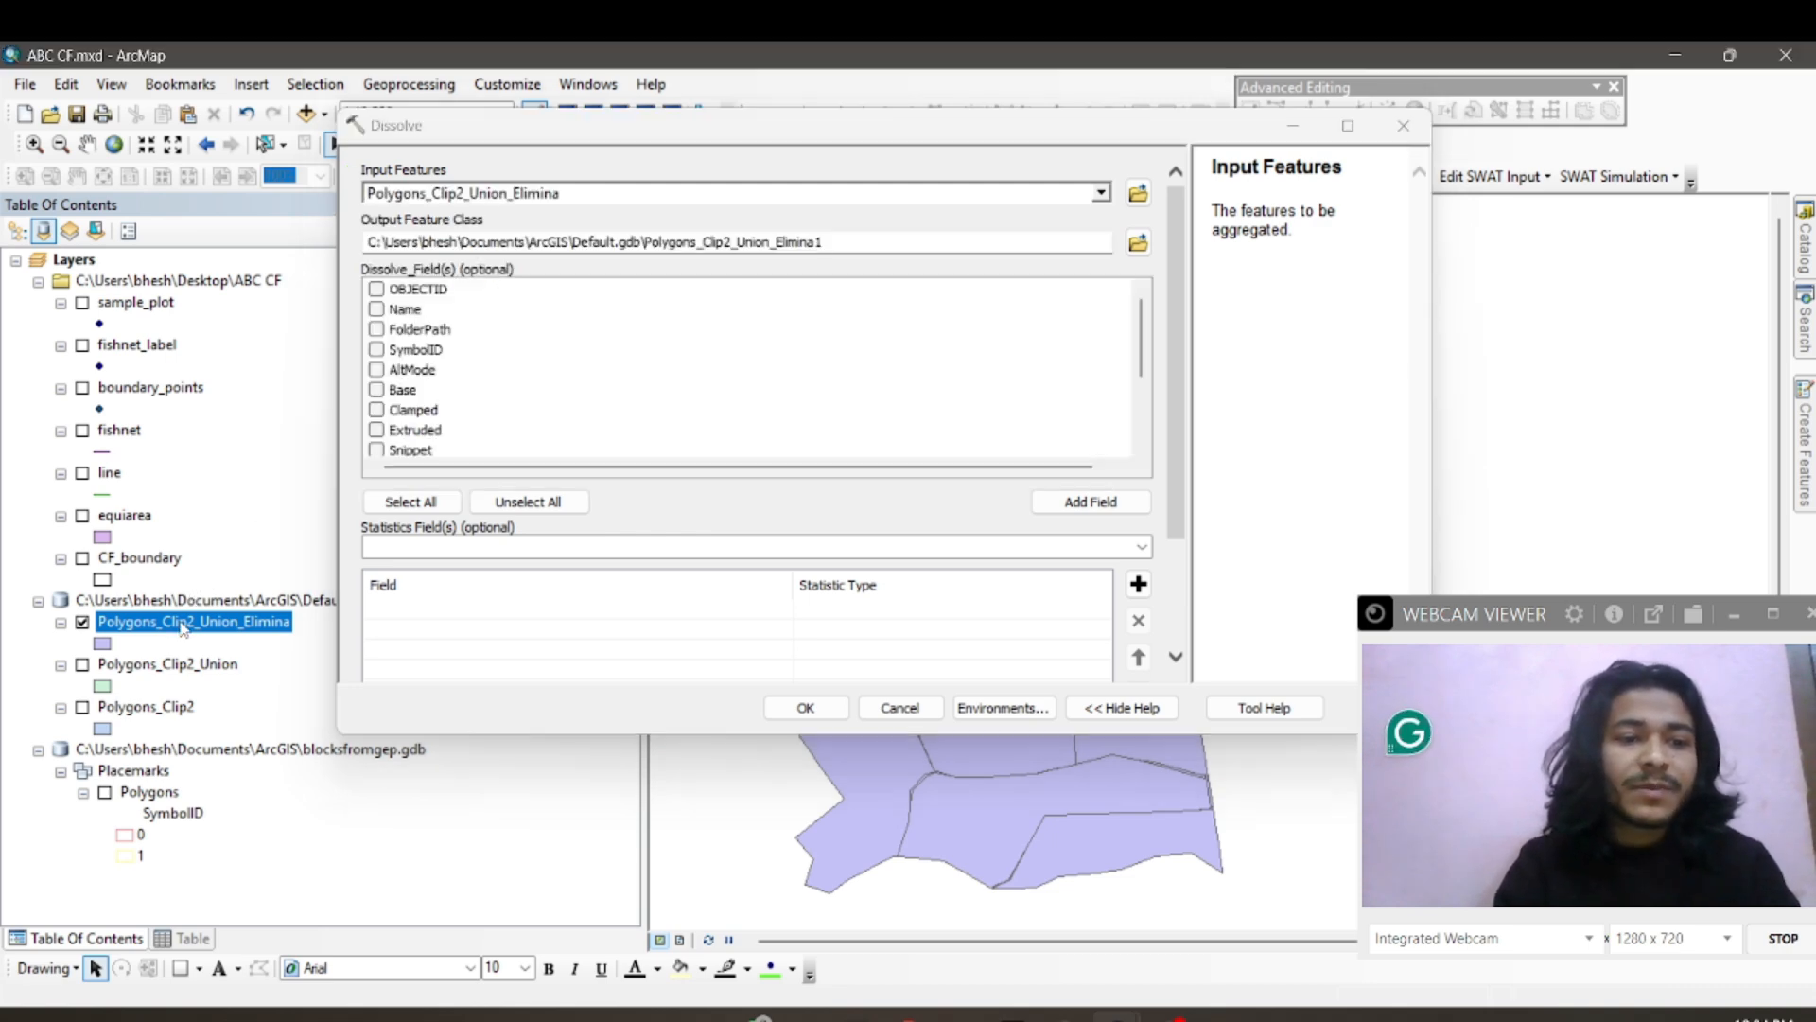
right_click(182, 628)
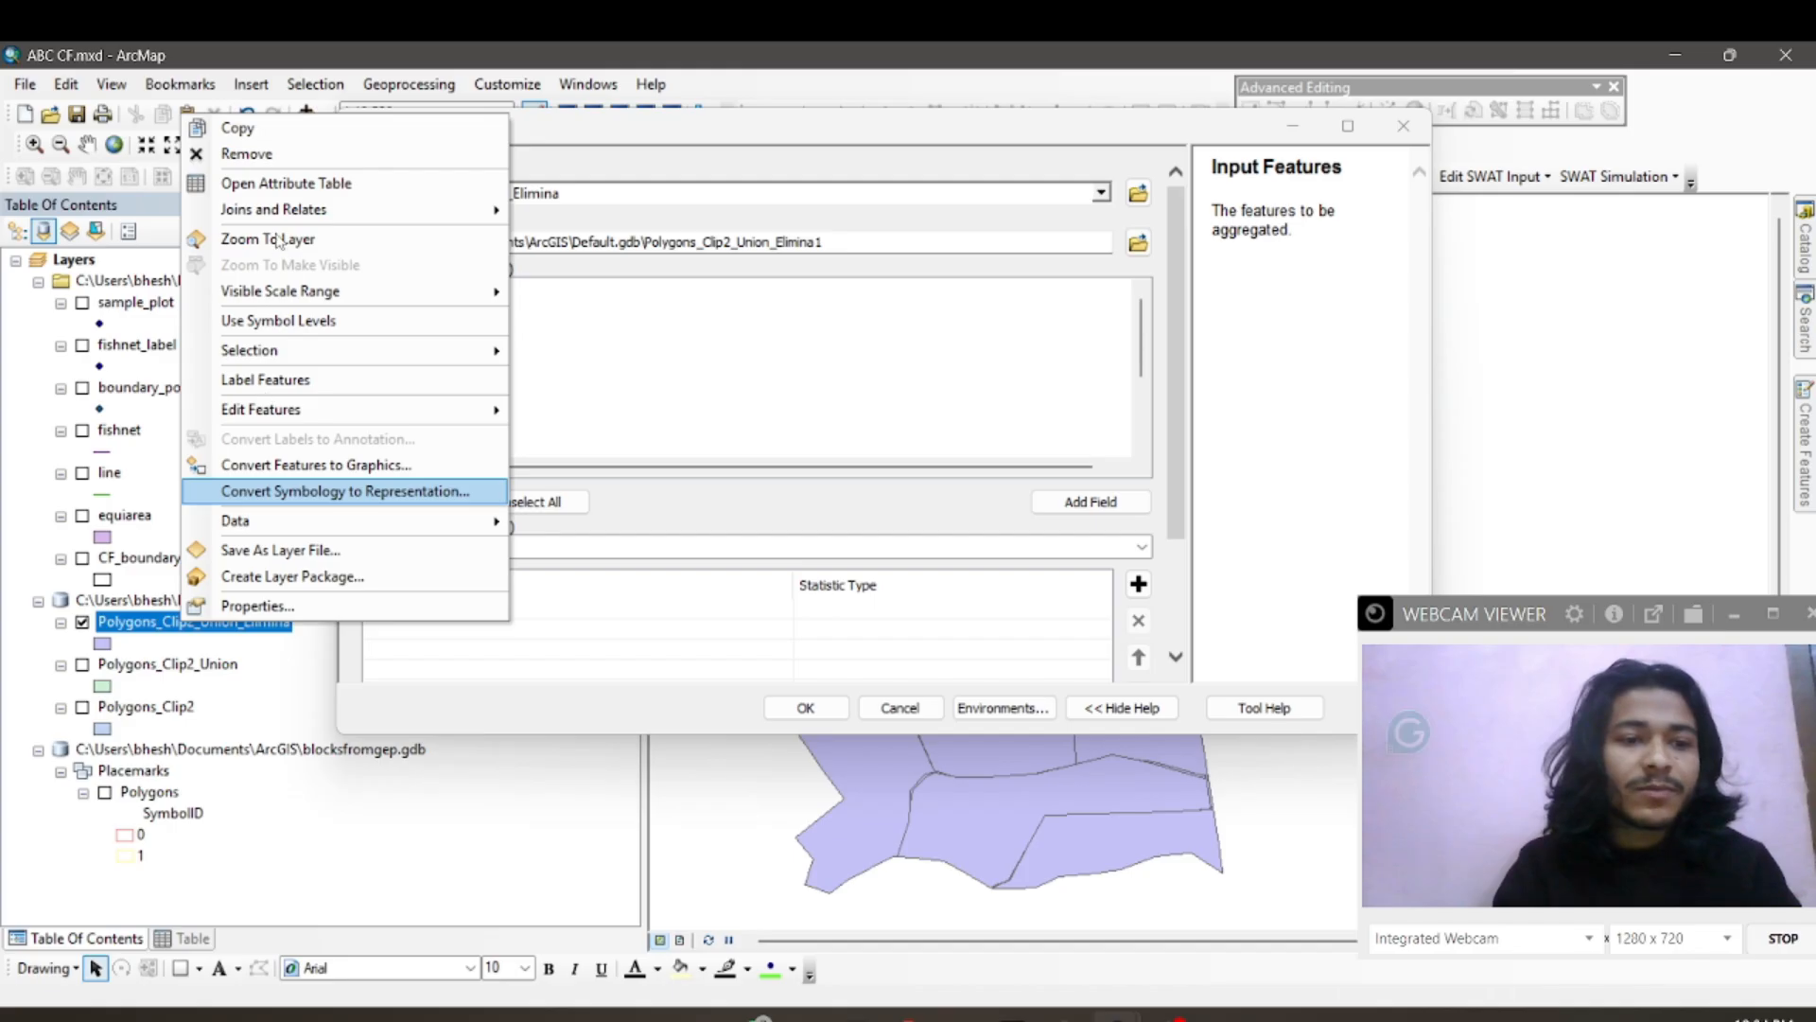
left_click(281, 185)
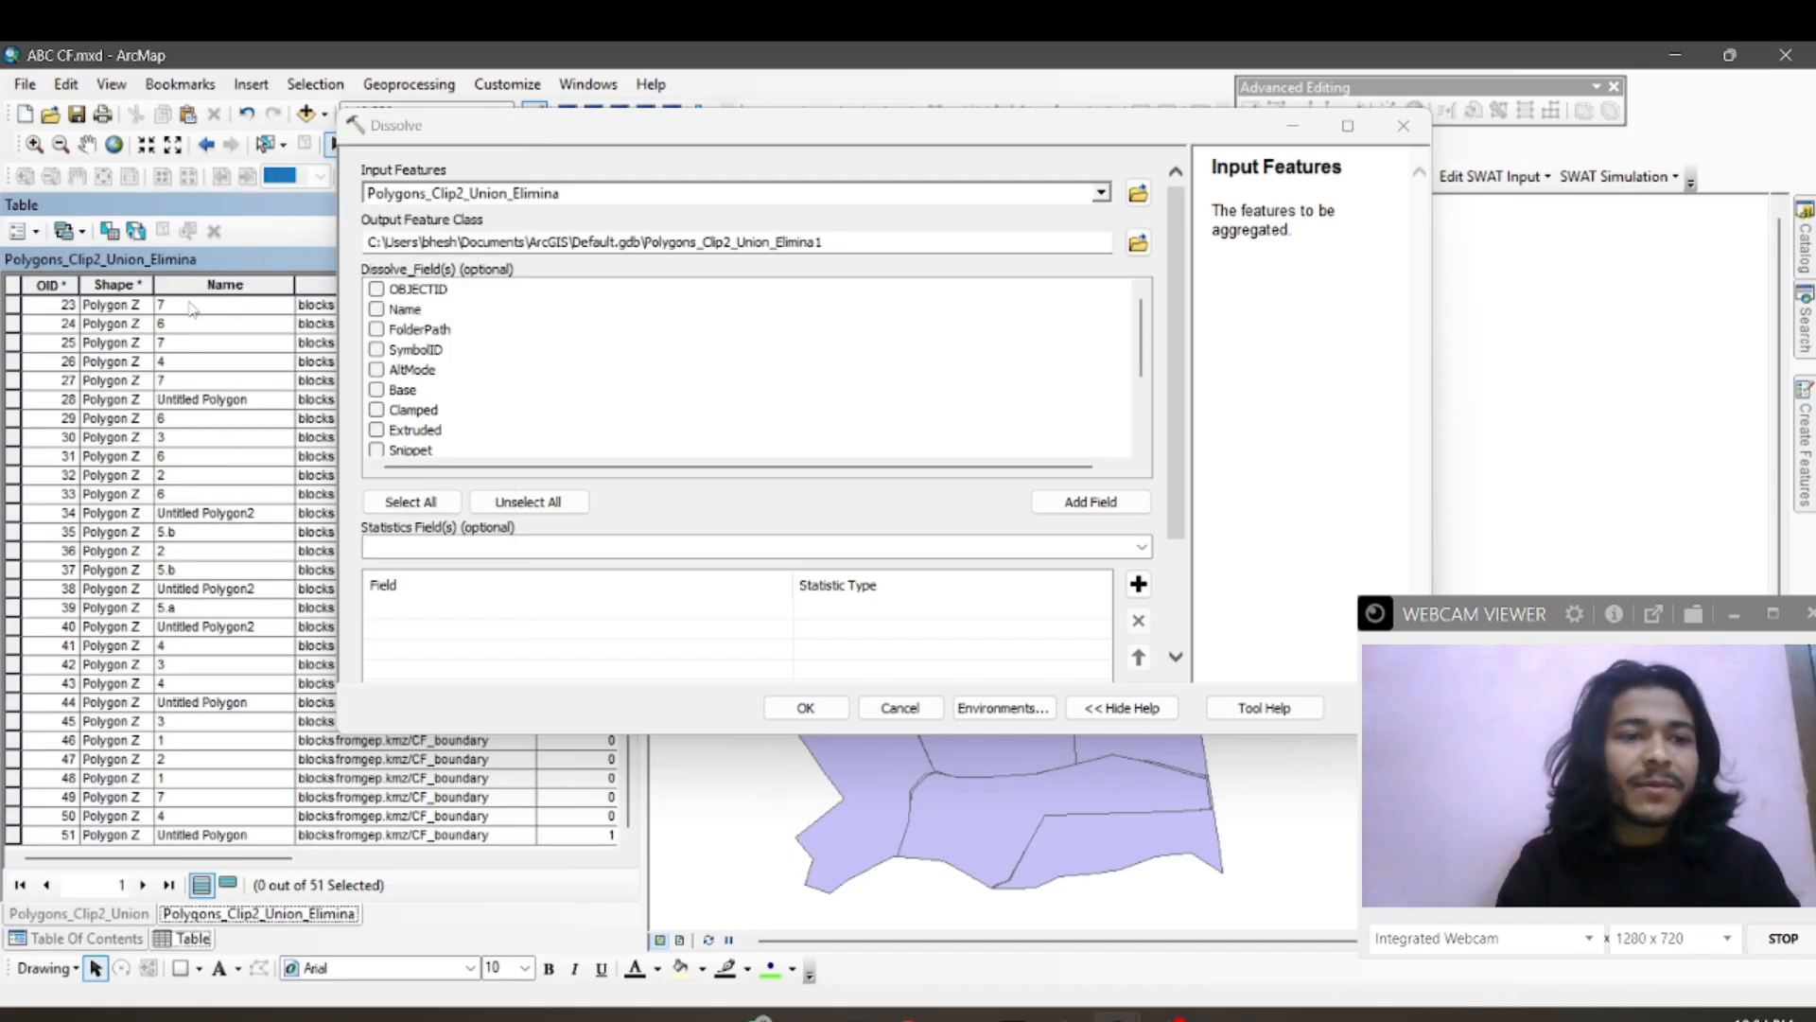
left_click(376, 310)
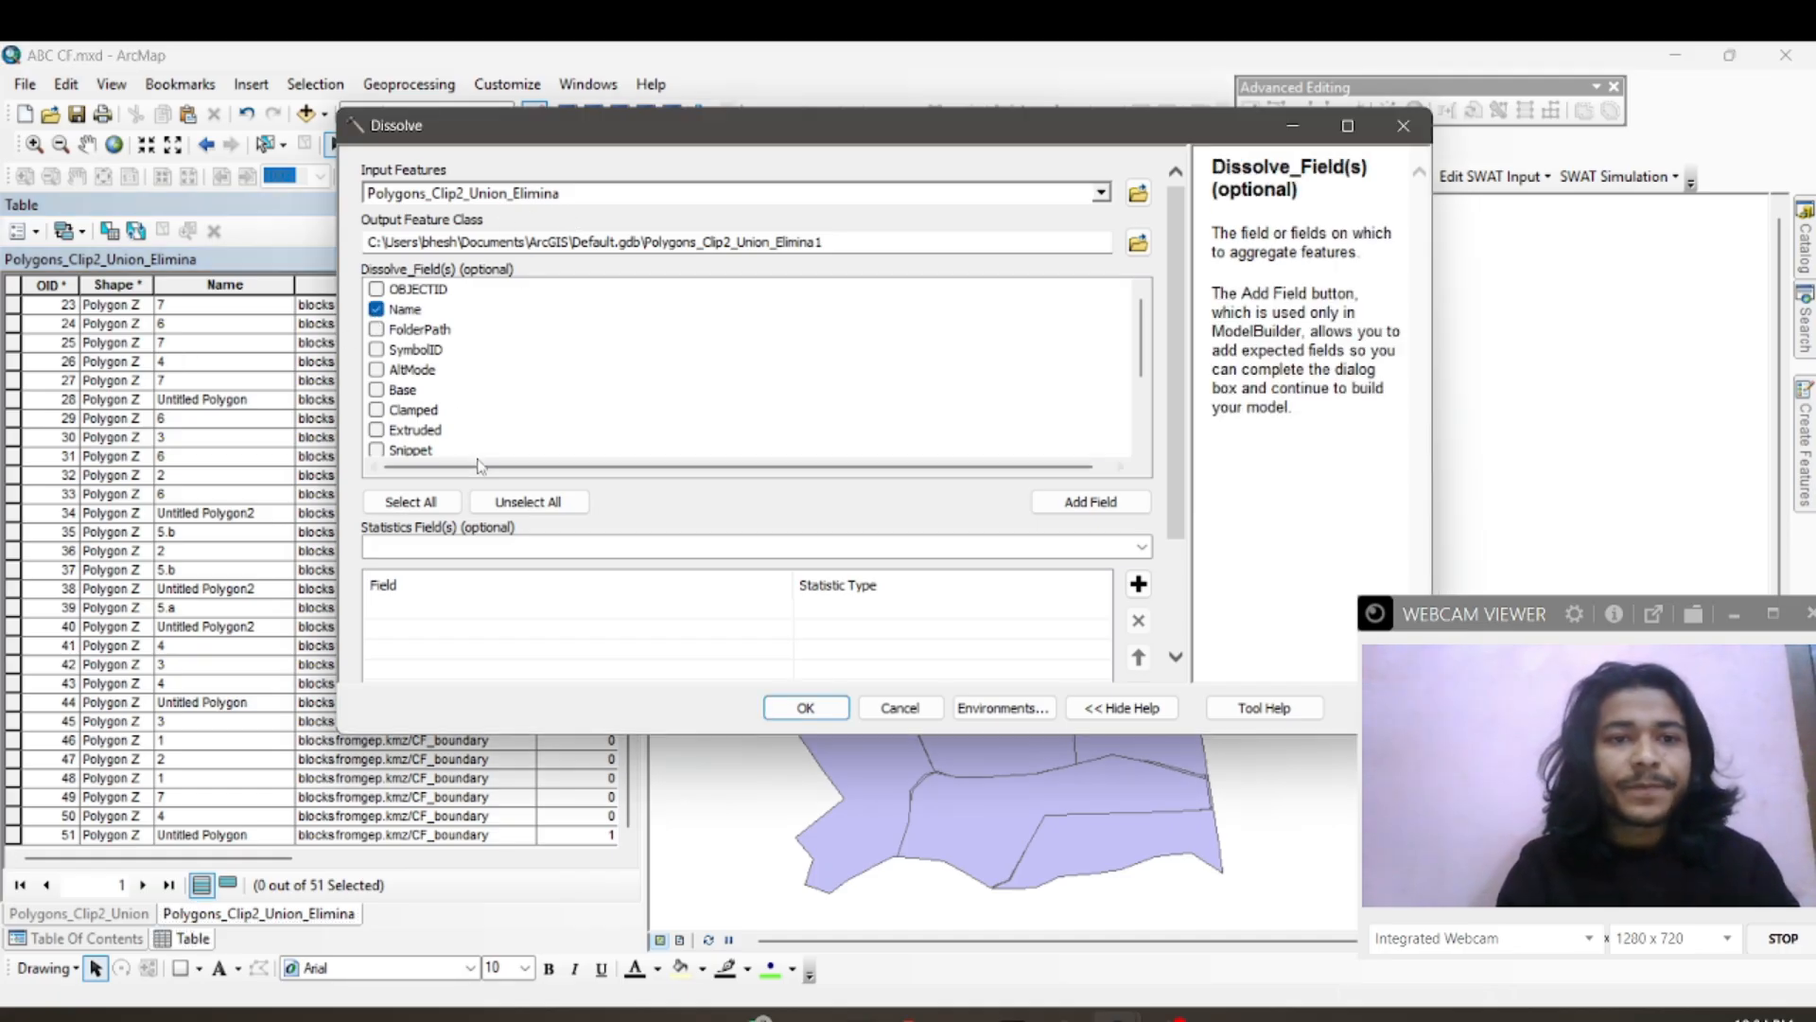
scroll(532, 364, "down", 2)
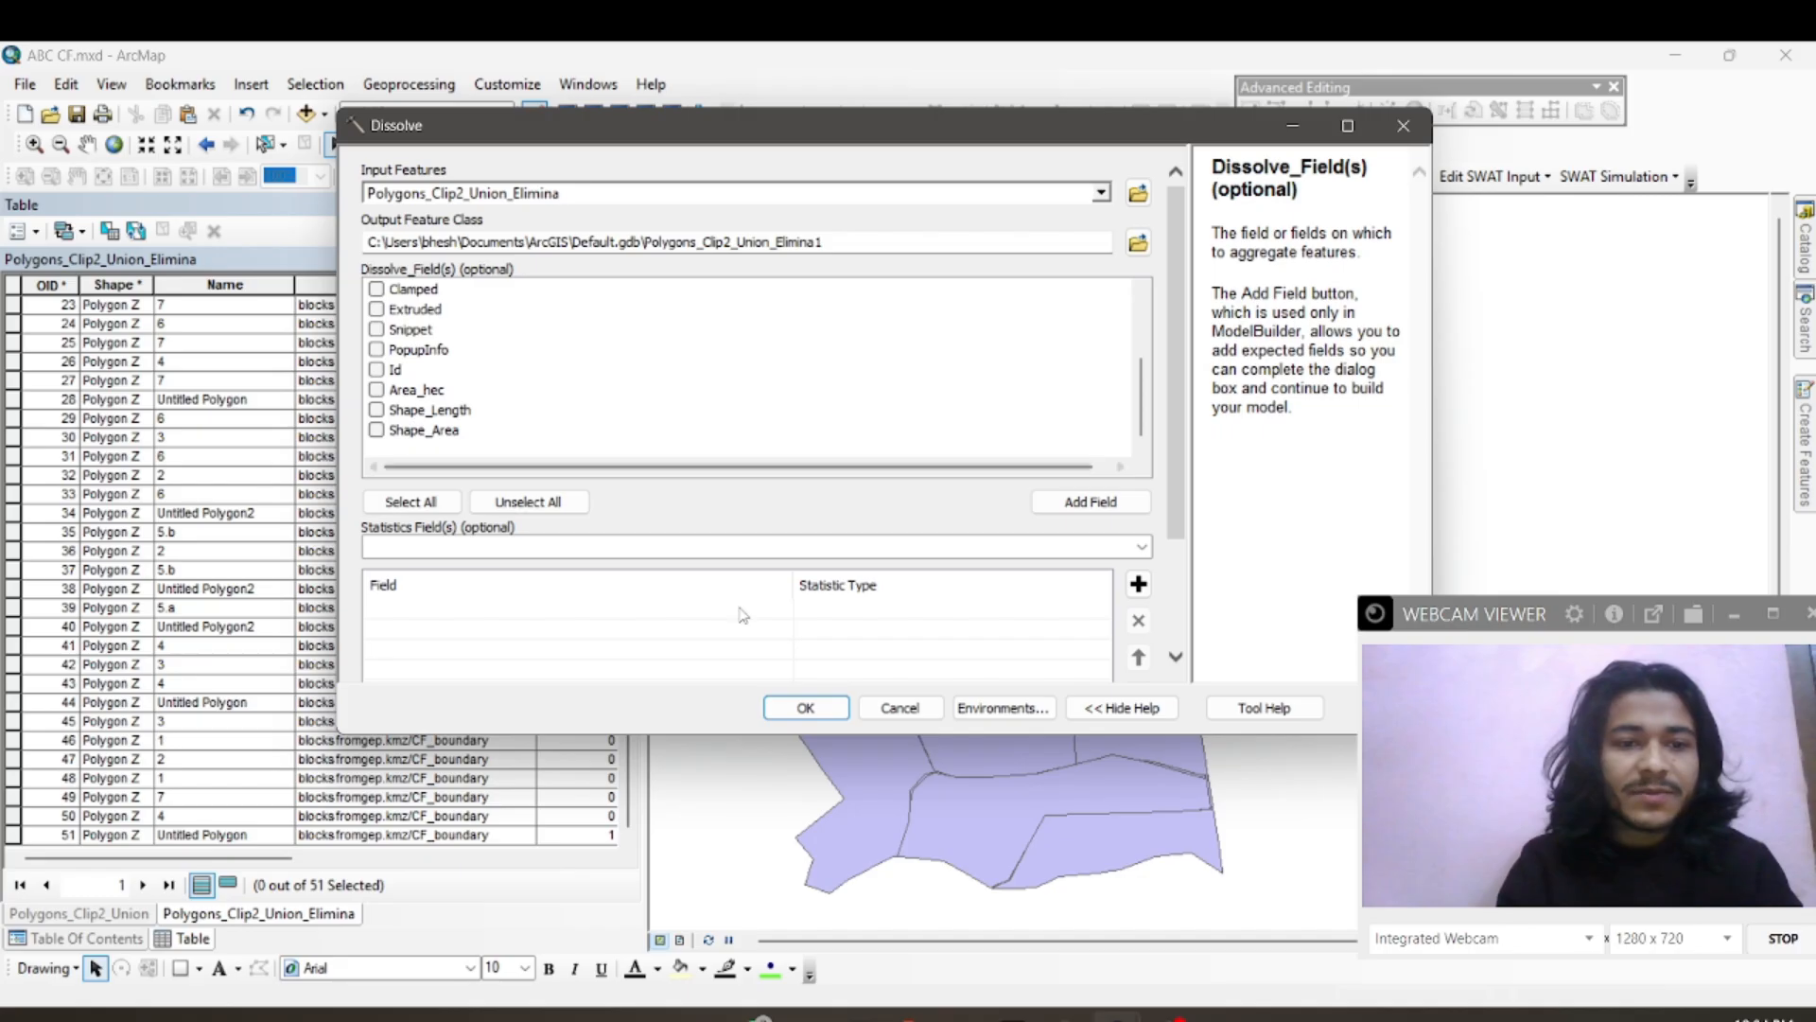
left_click(817, 713)
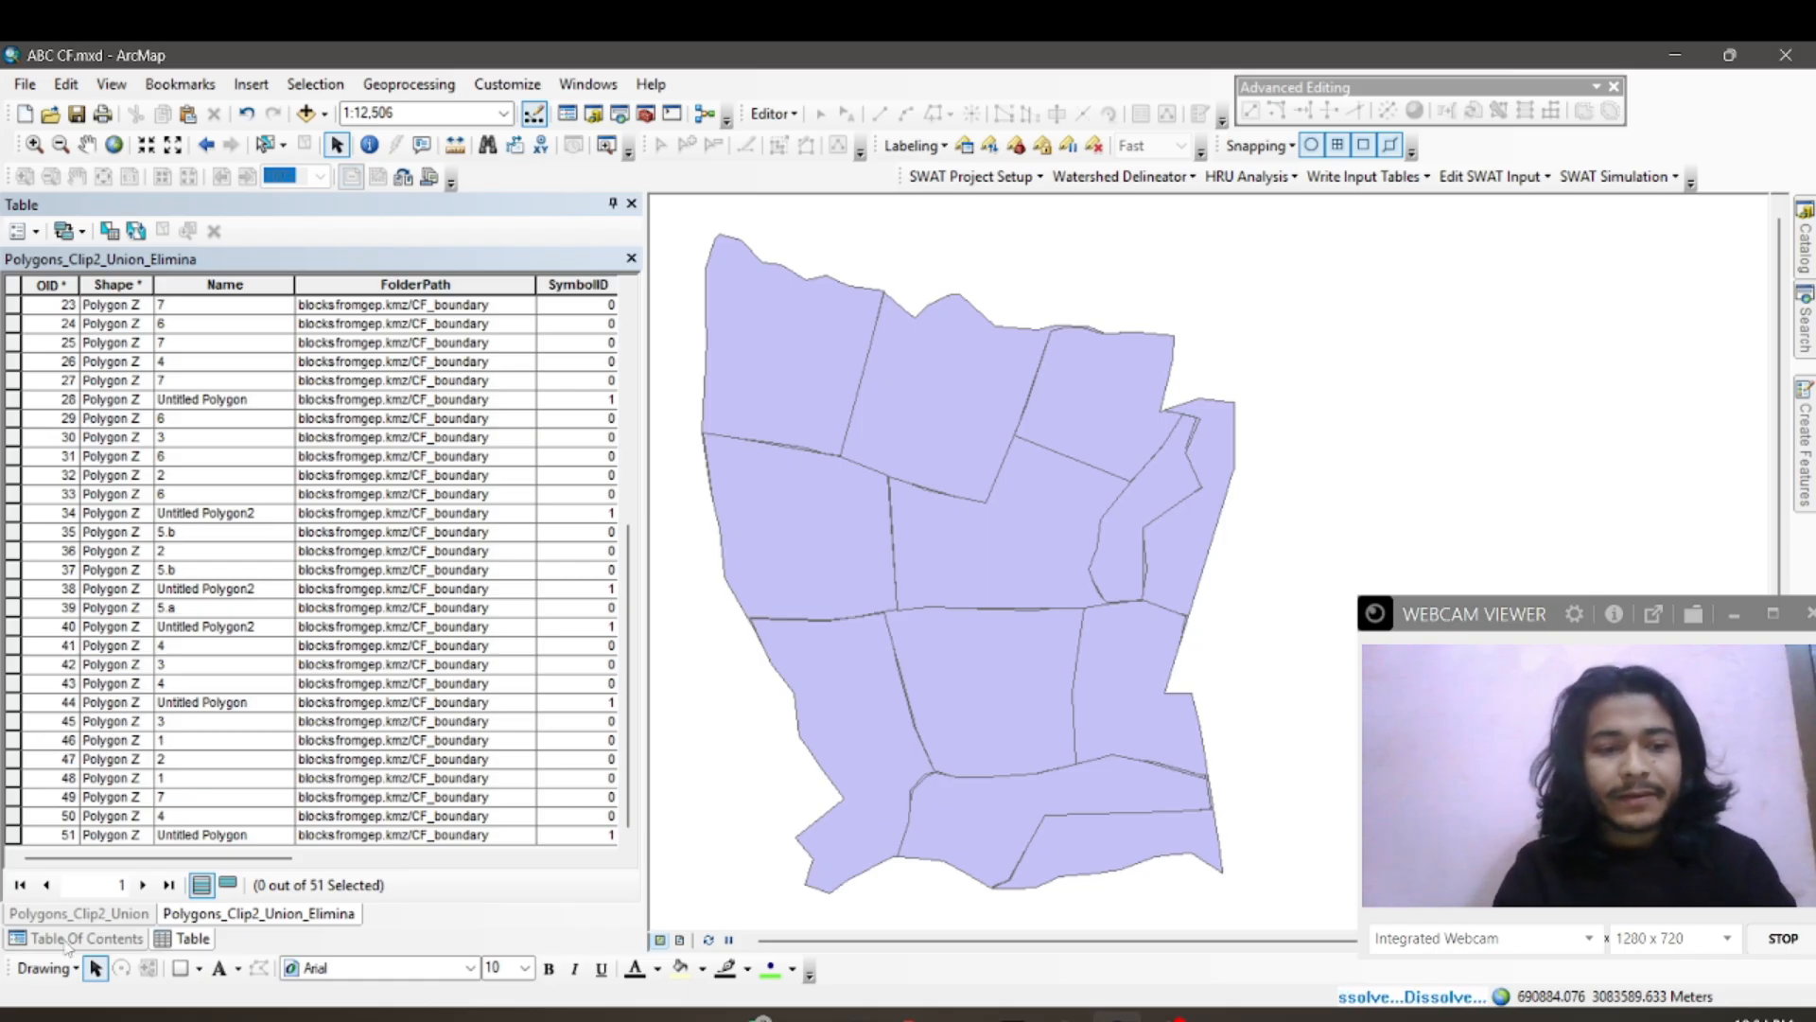
Step: Open the attribute table of Polygons_Clip2_Union_Elimina1 and highlight records 1 to 5.b one by one to check their blocks on the map
left_click(68, 941)
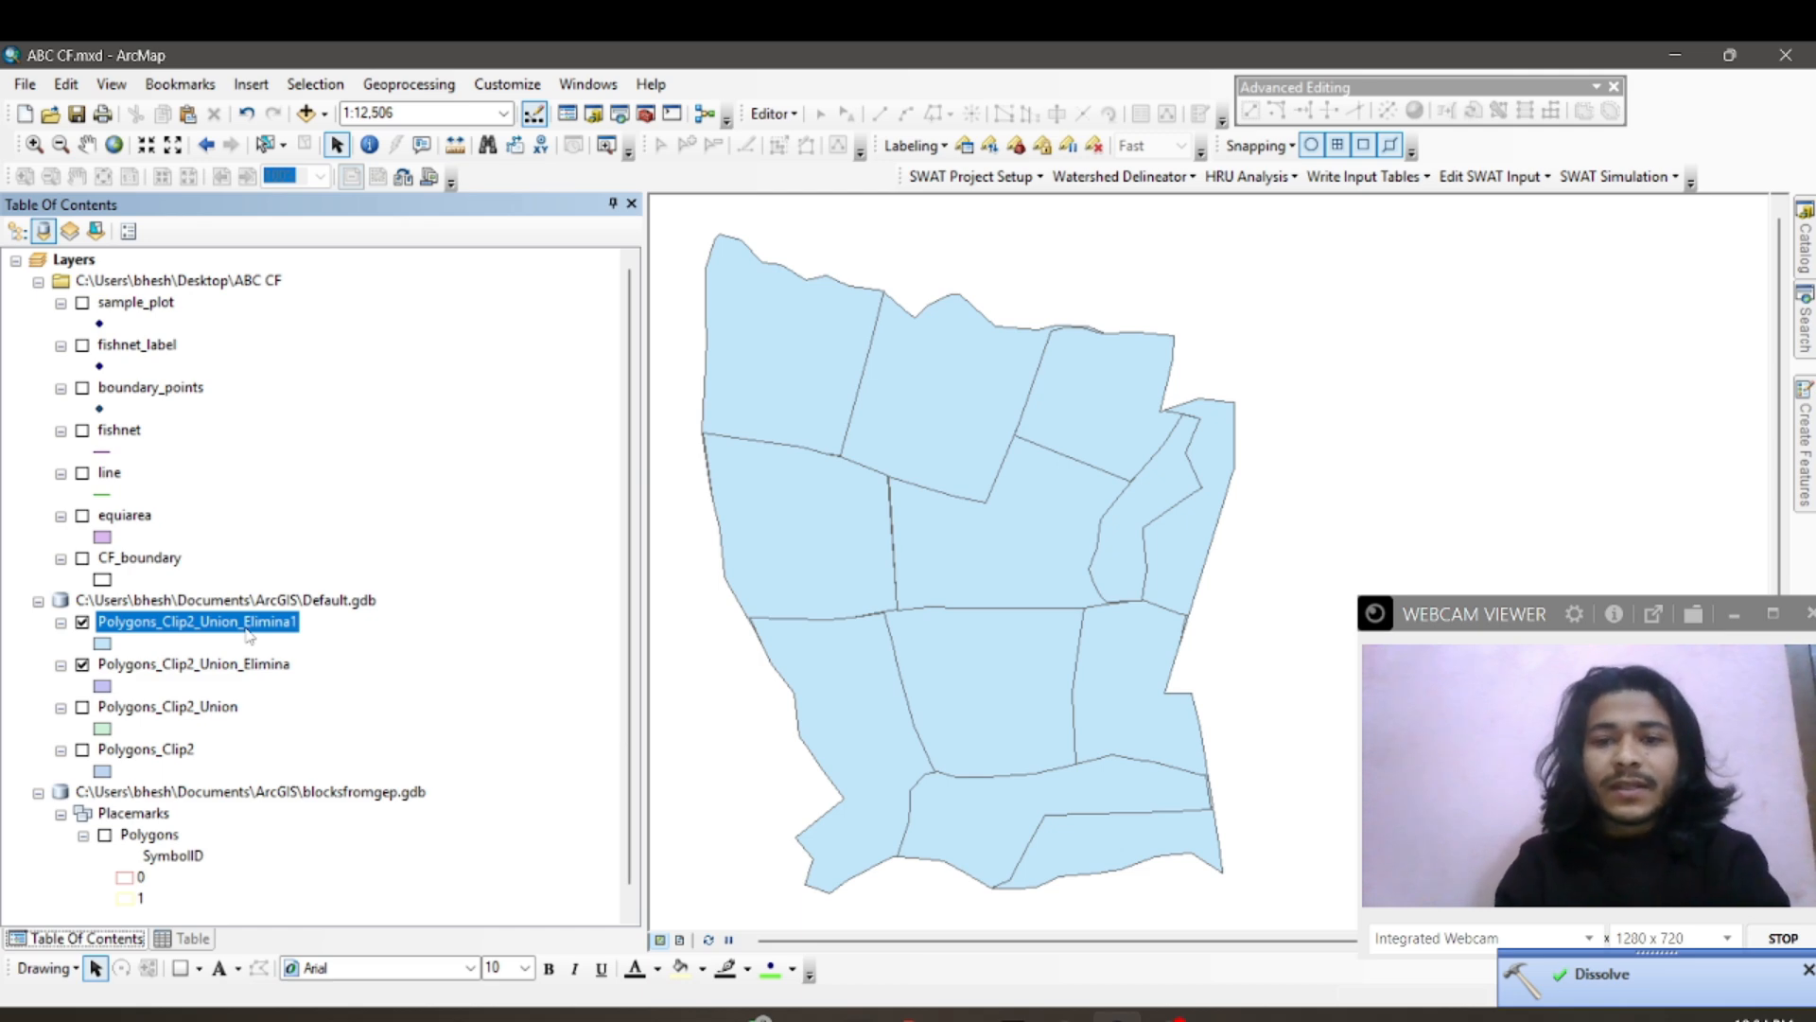
right_click(249, 637)
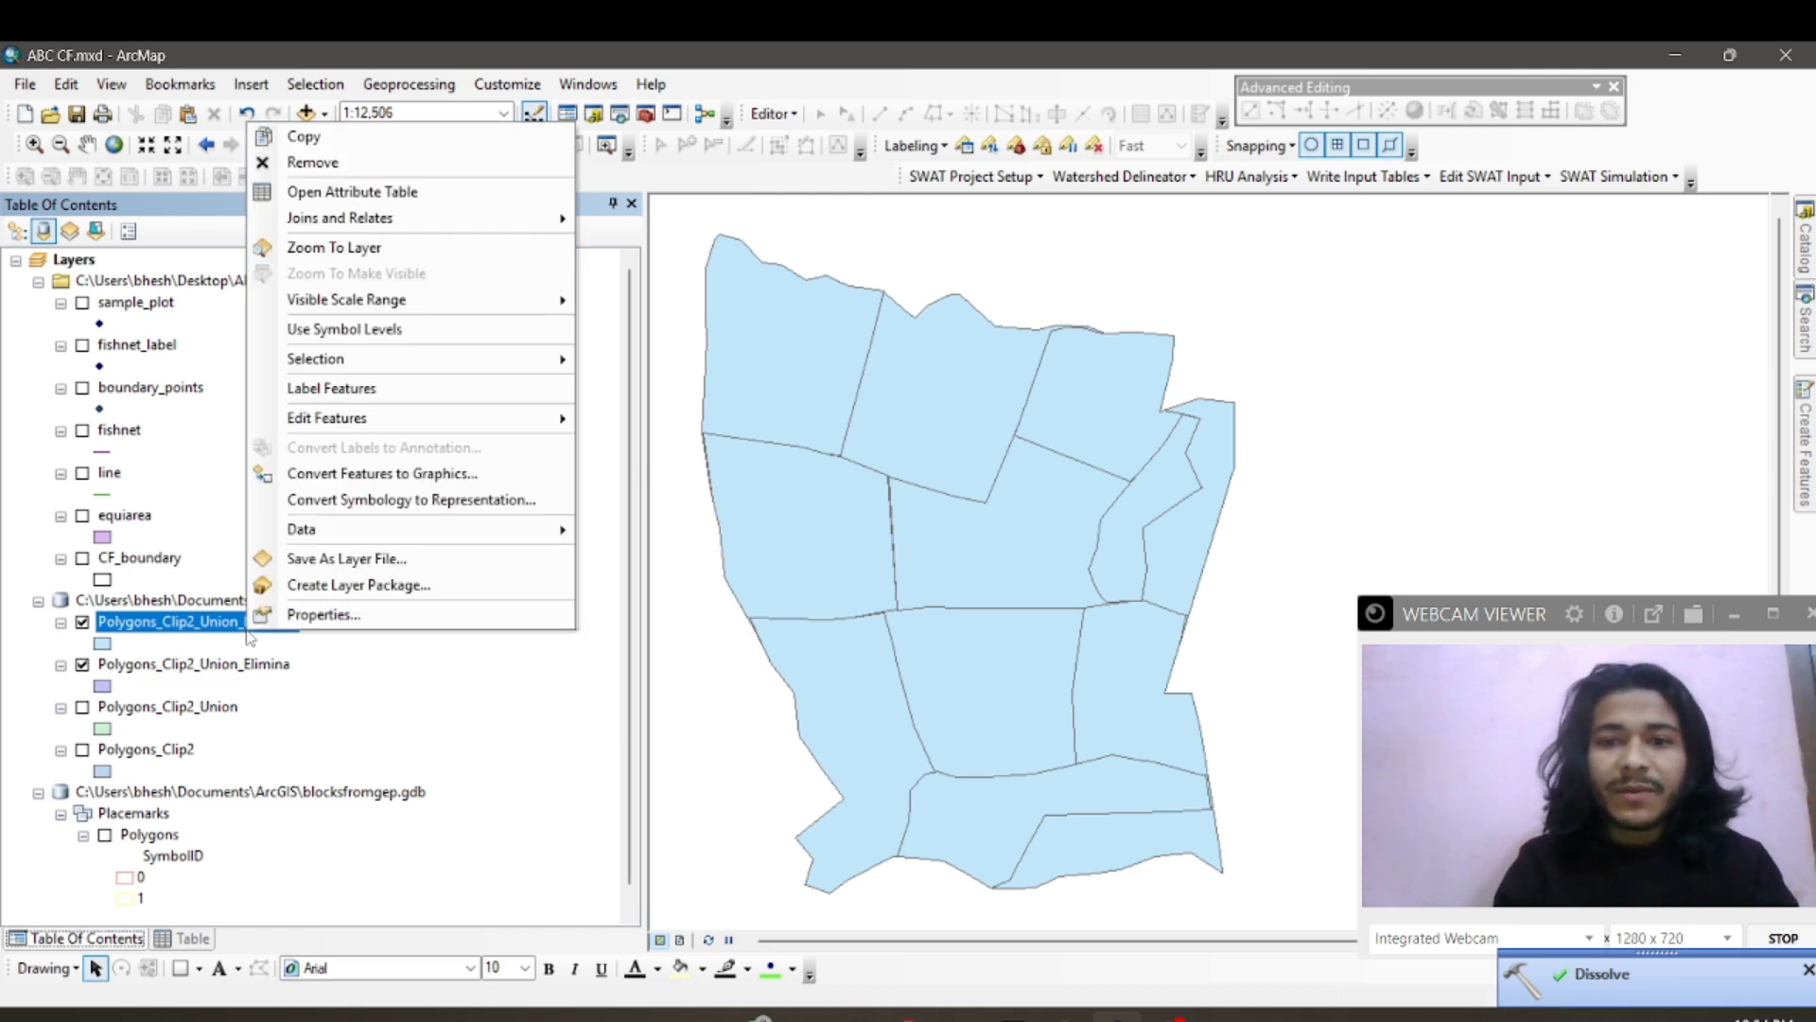
left_click(366, 190)
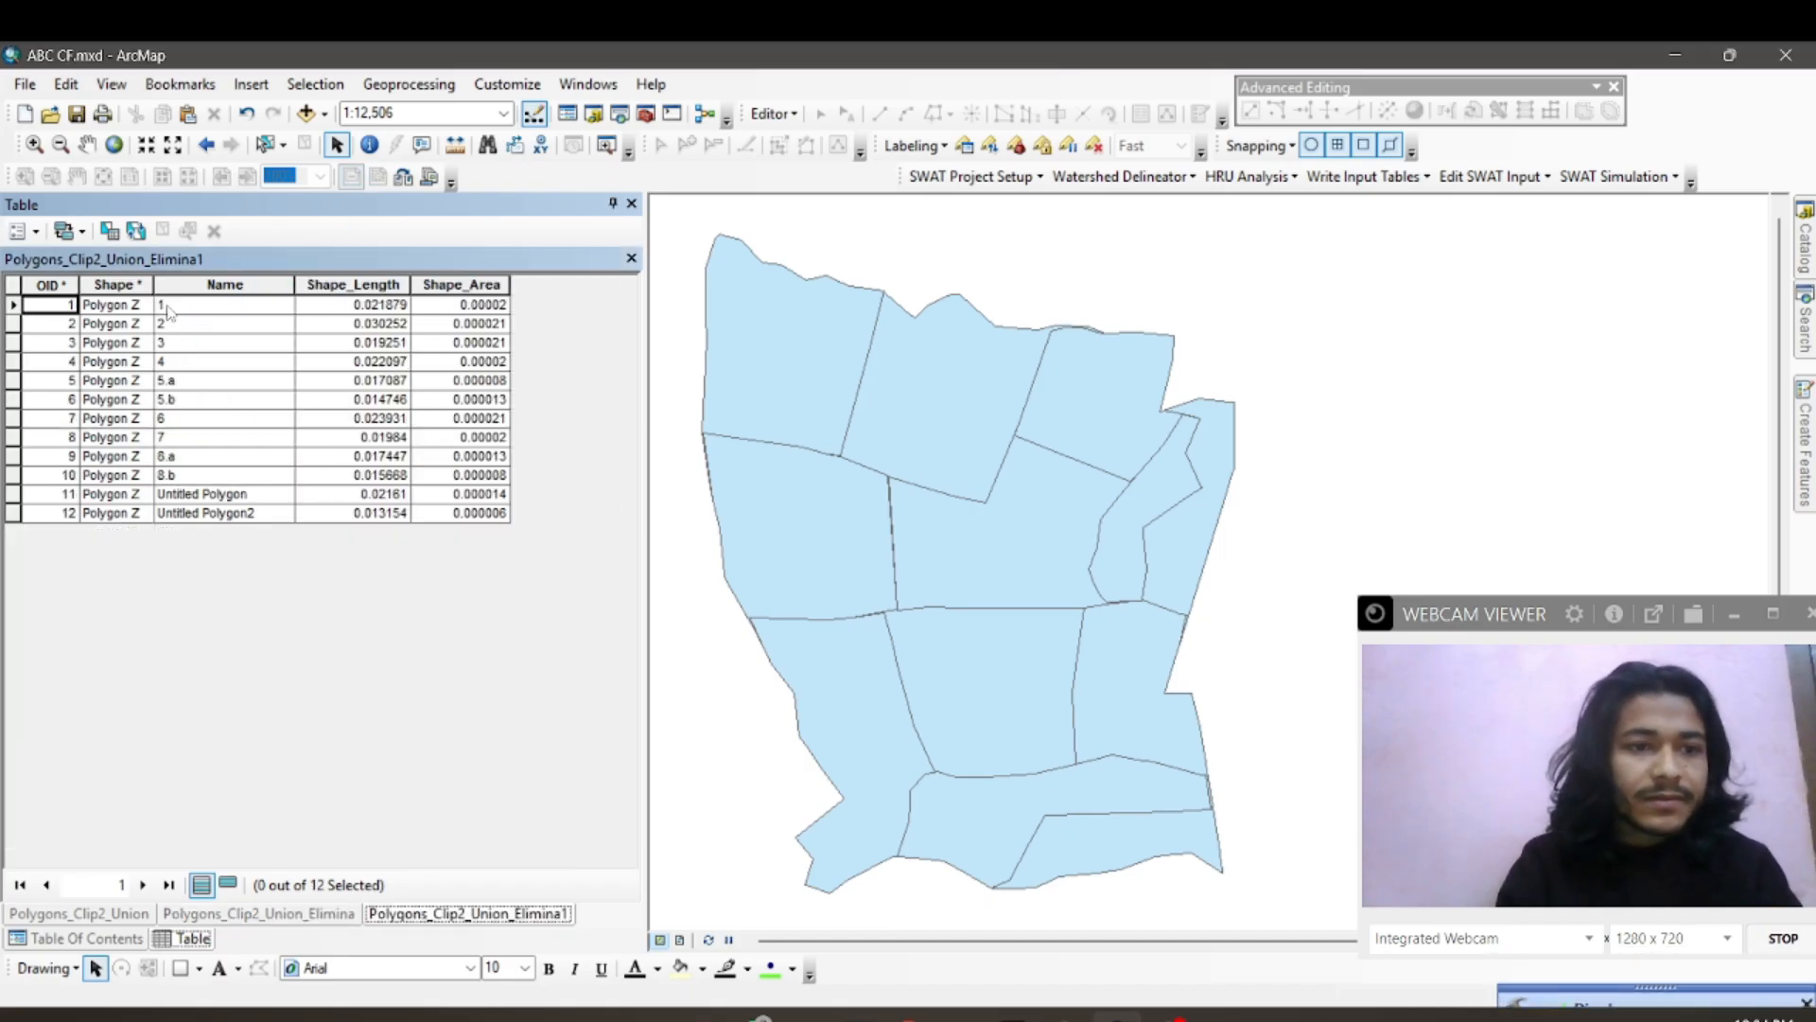
left_click(12, 306)
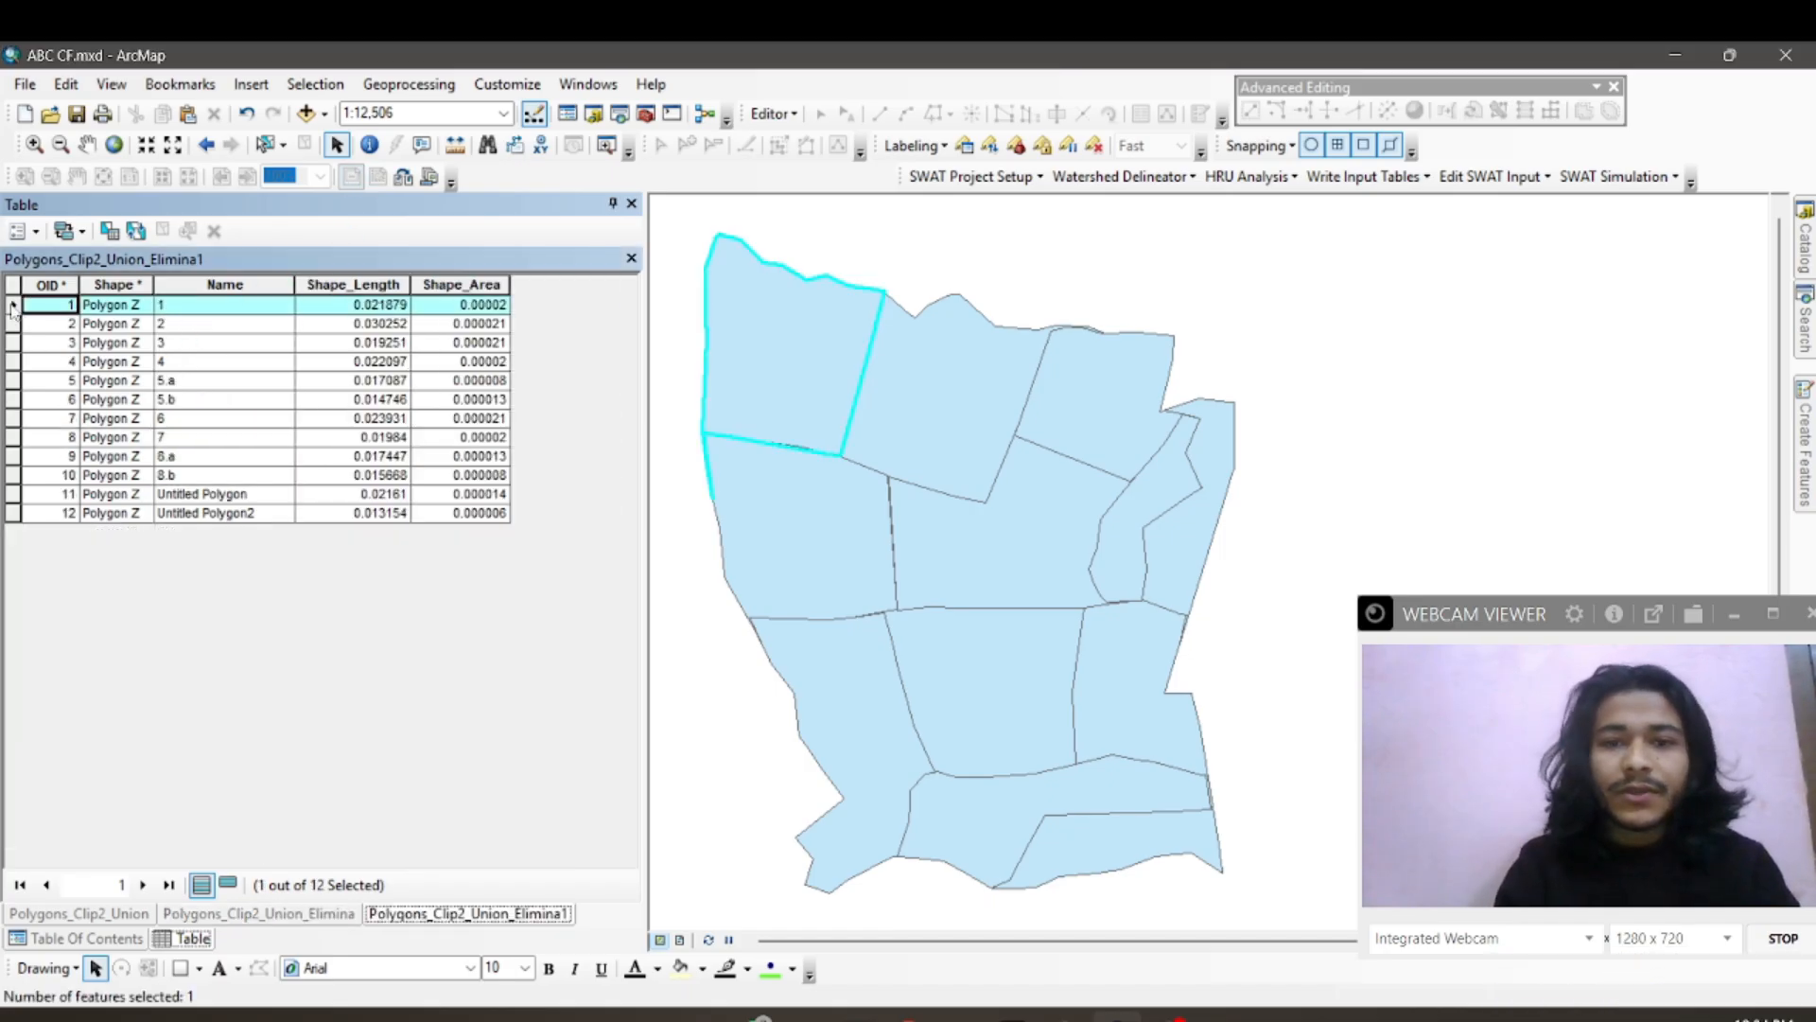
left_click(12, 323)
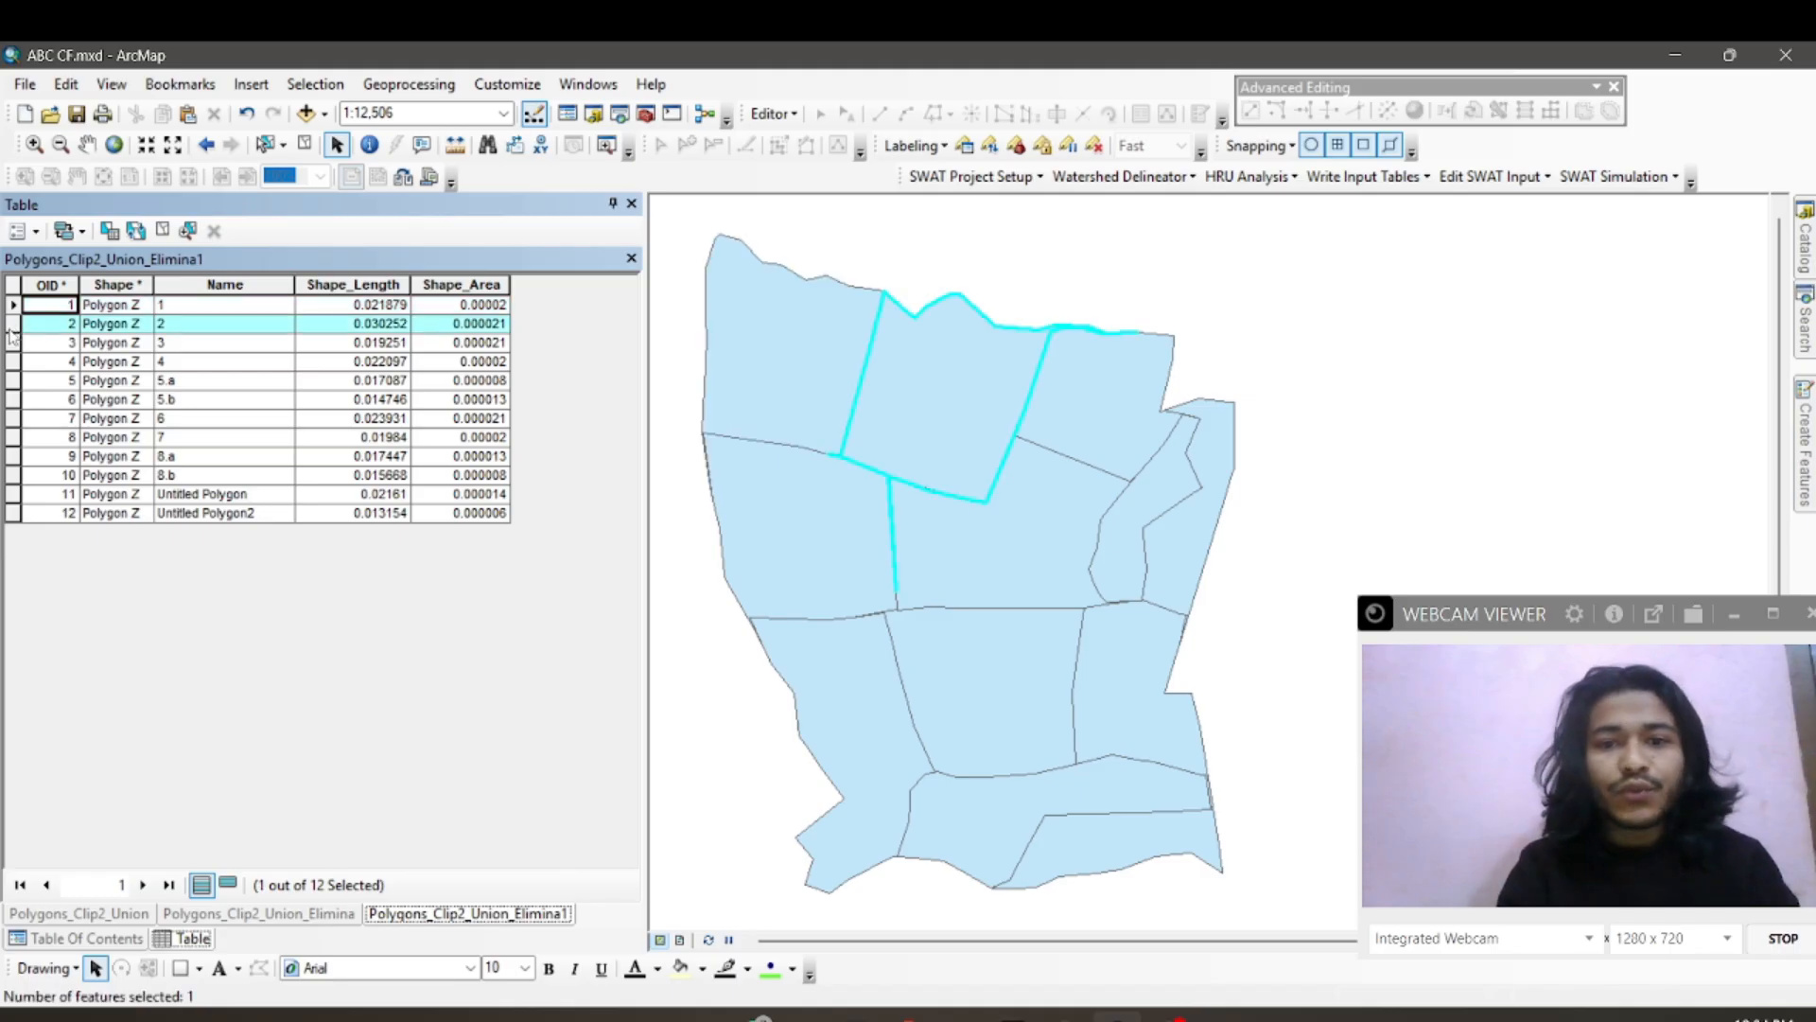
left_click(12, 343)
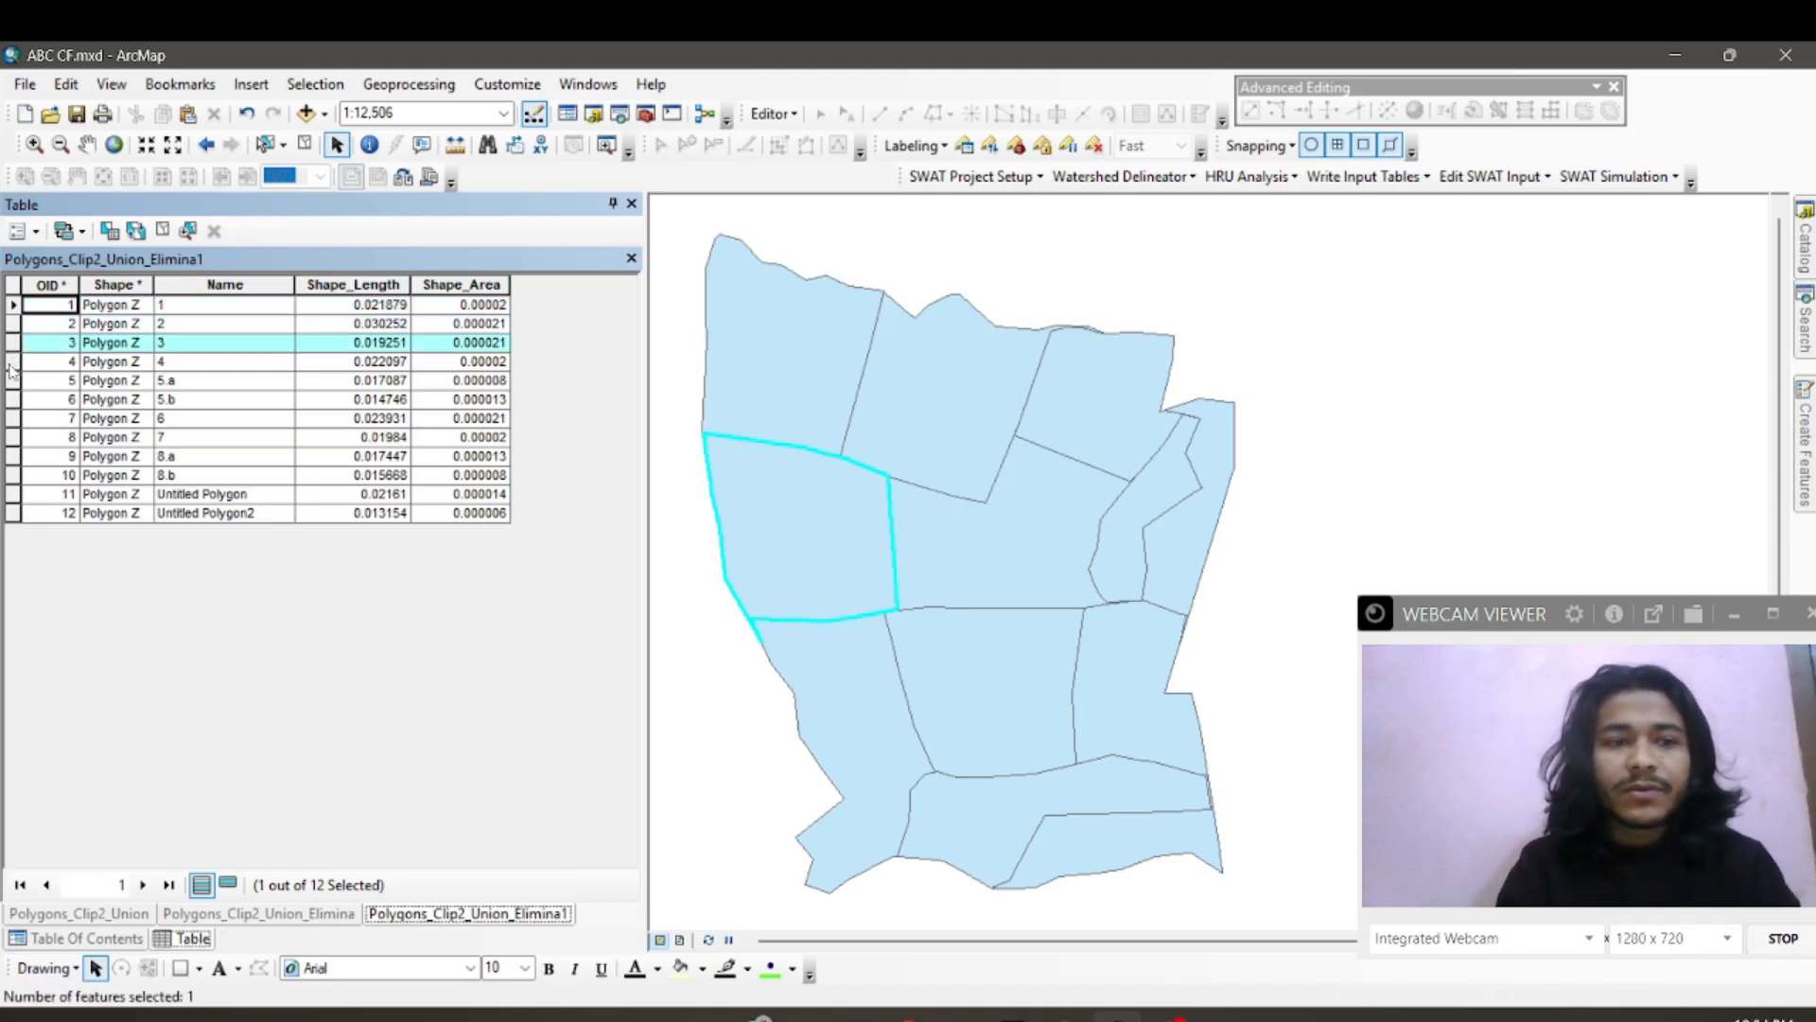
left_click(11, 365)
left_click(11, 382)
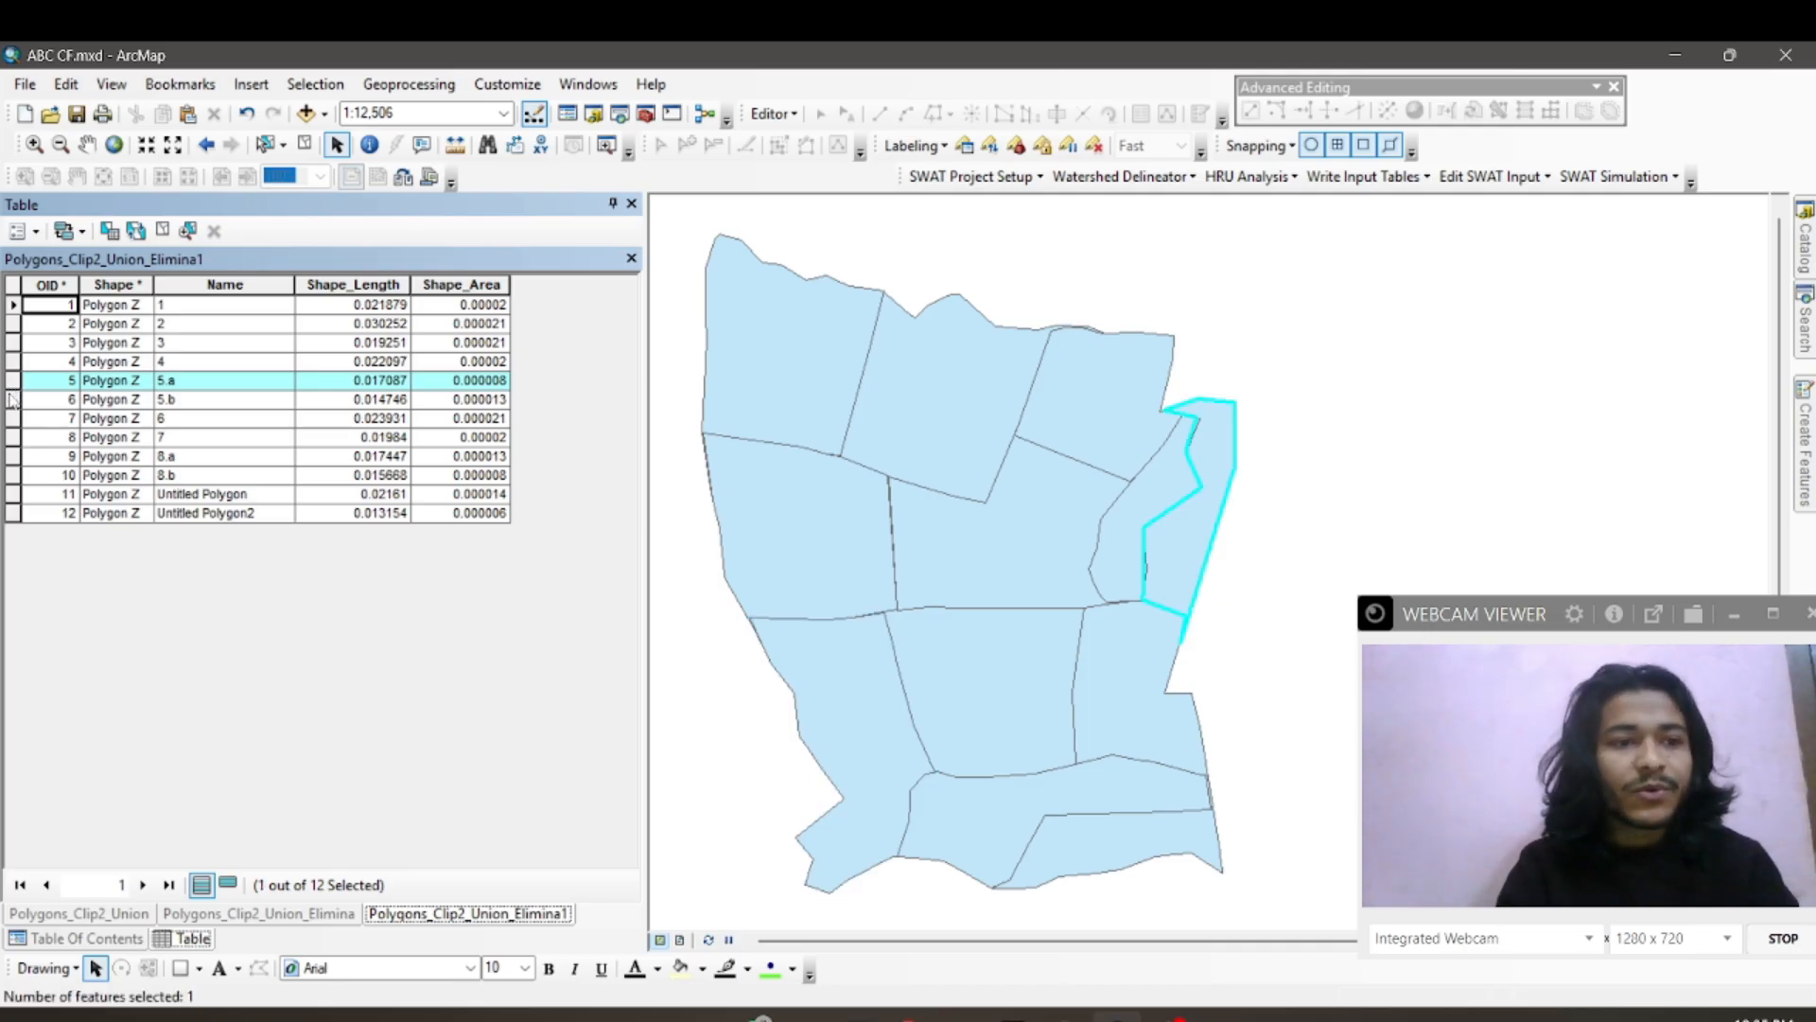
left_click(11, 399)
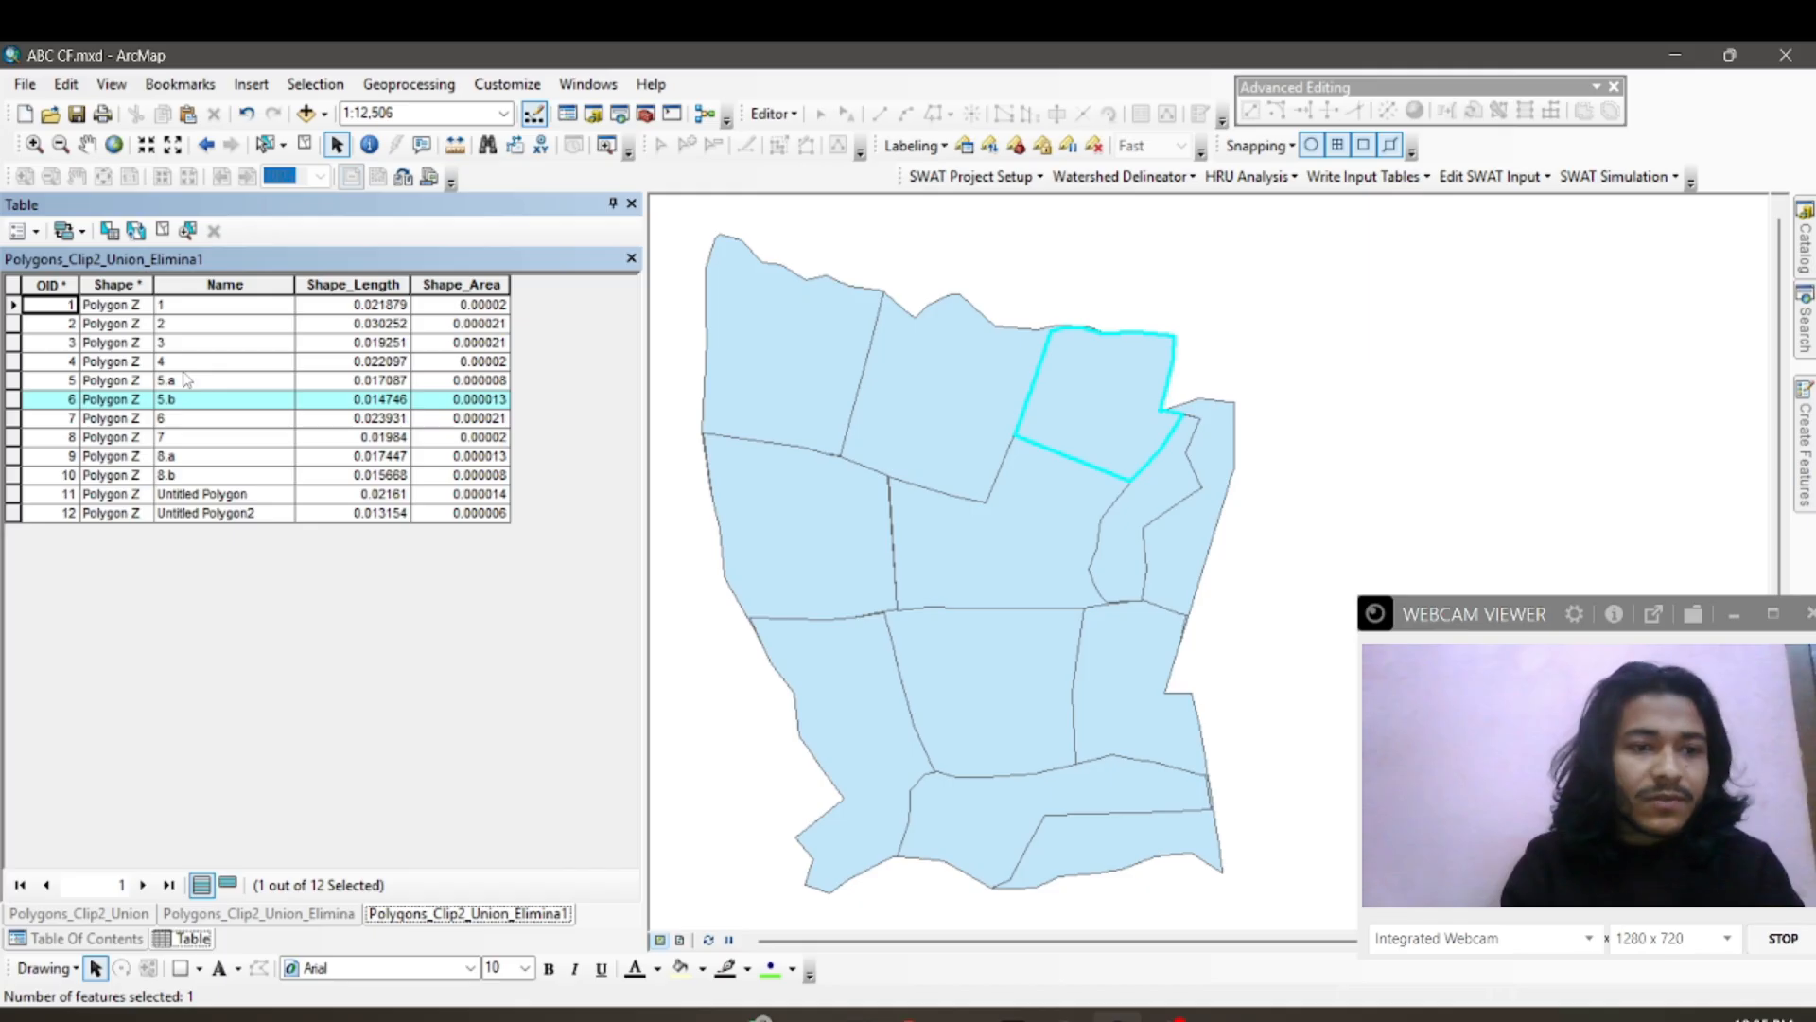
Step: Start an edit session on Polygons_Clip2_Union_Elimina1, continuing past the spatial reference warnings, and reopen its attribute table
left_click(57, 938)
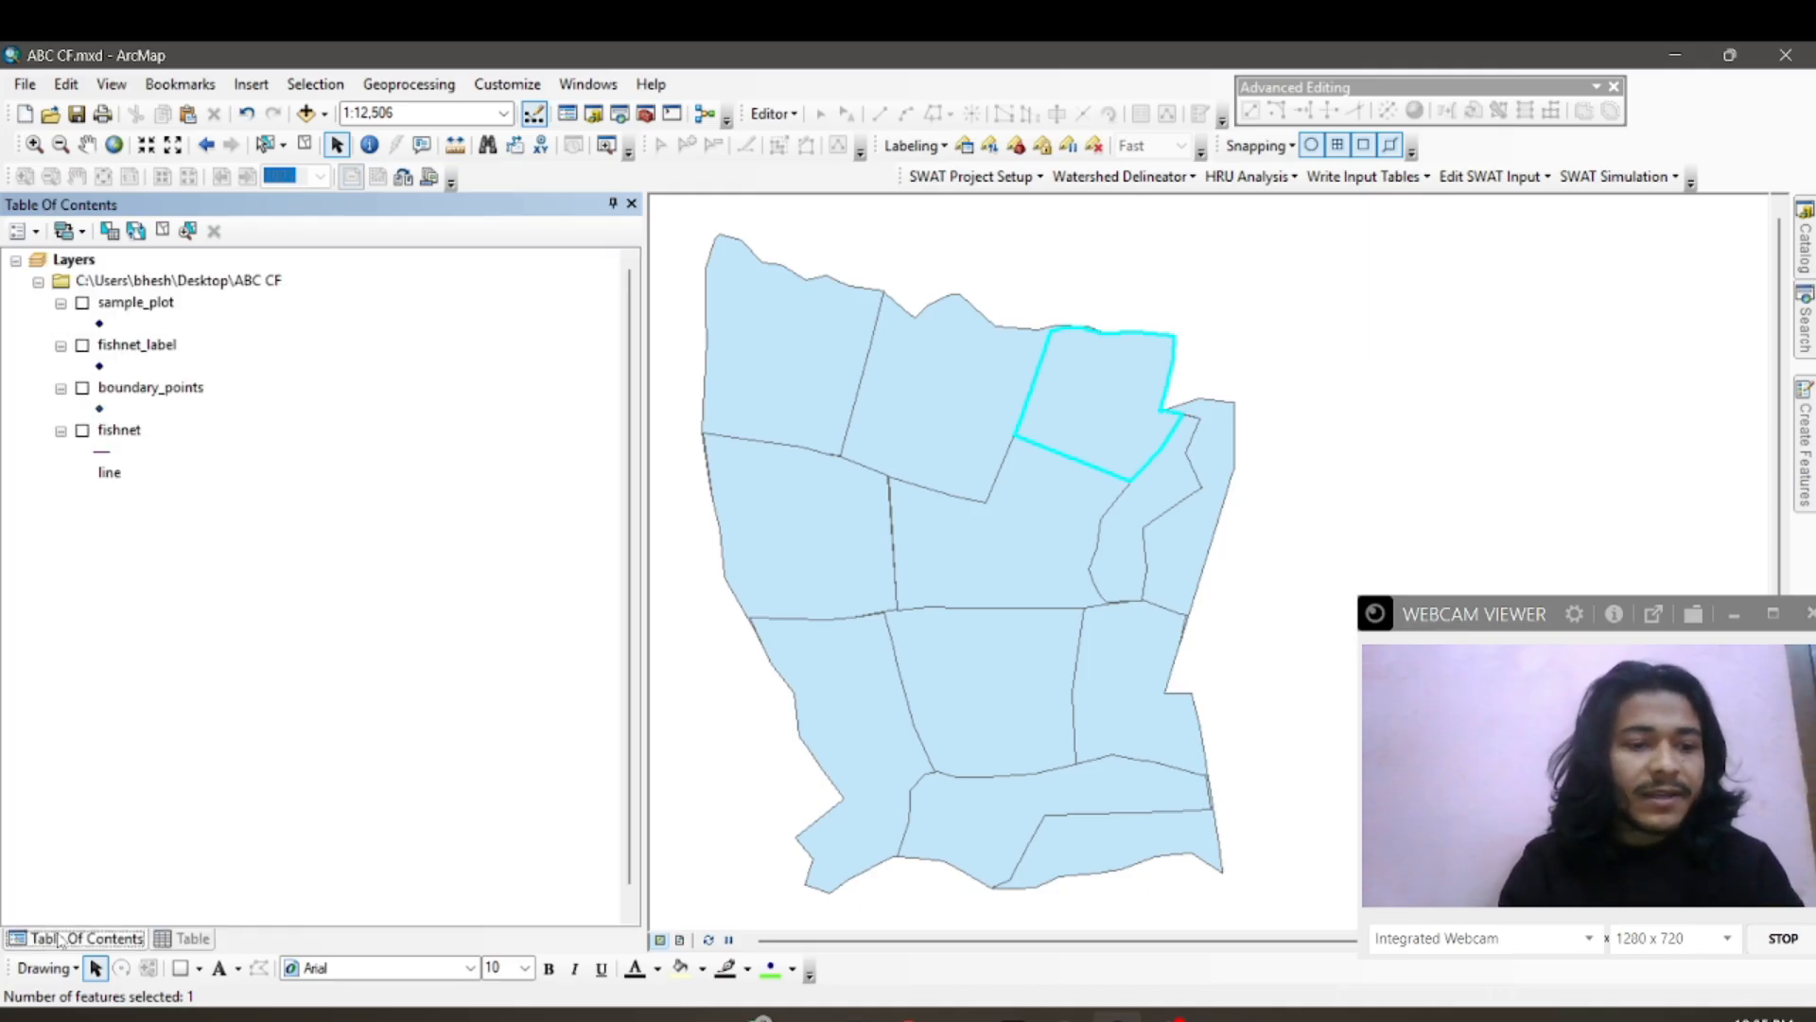
right_click(172, 630)
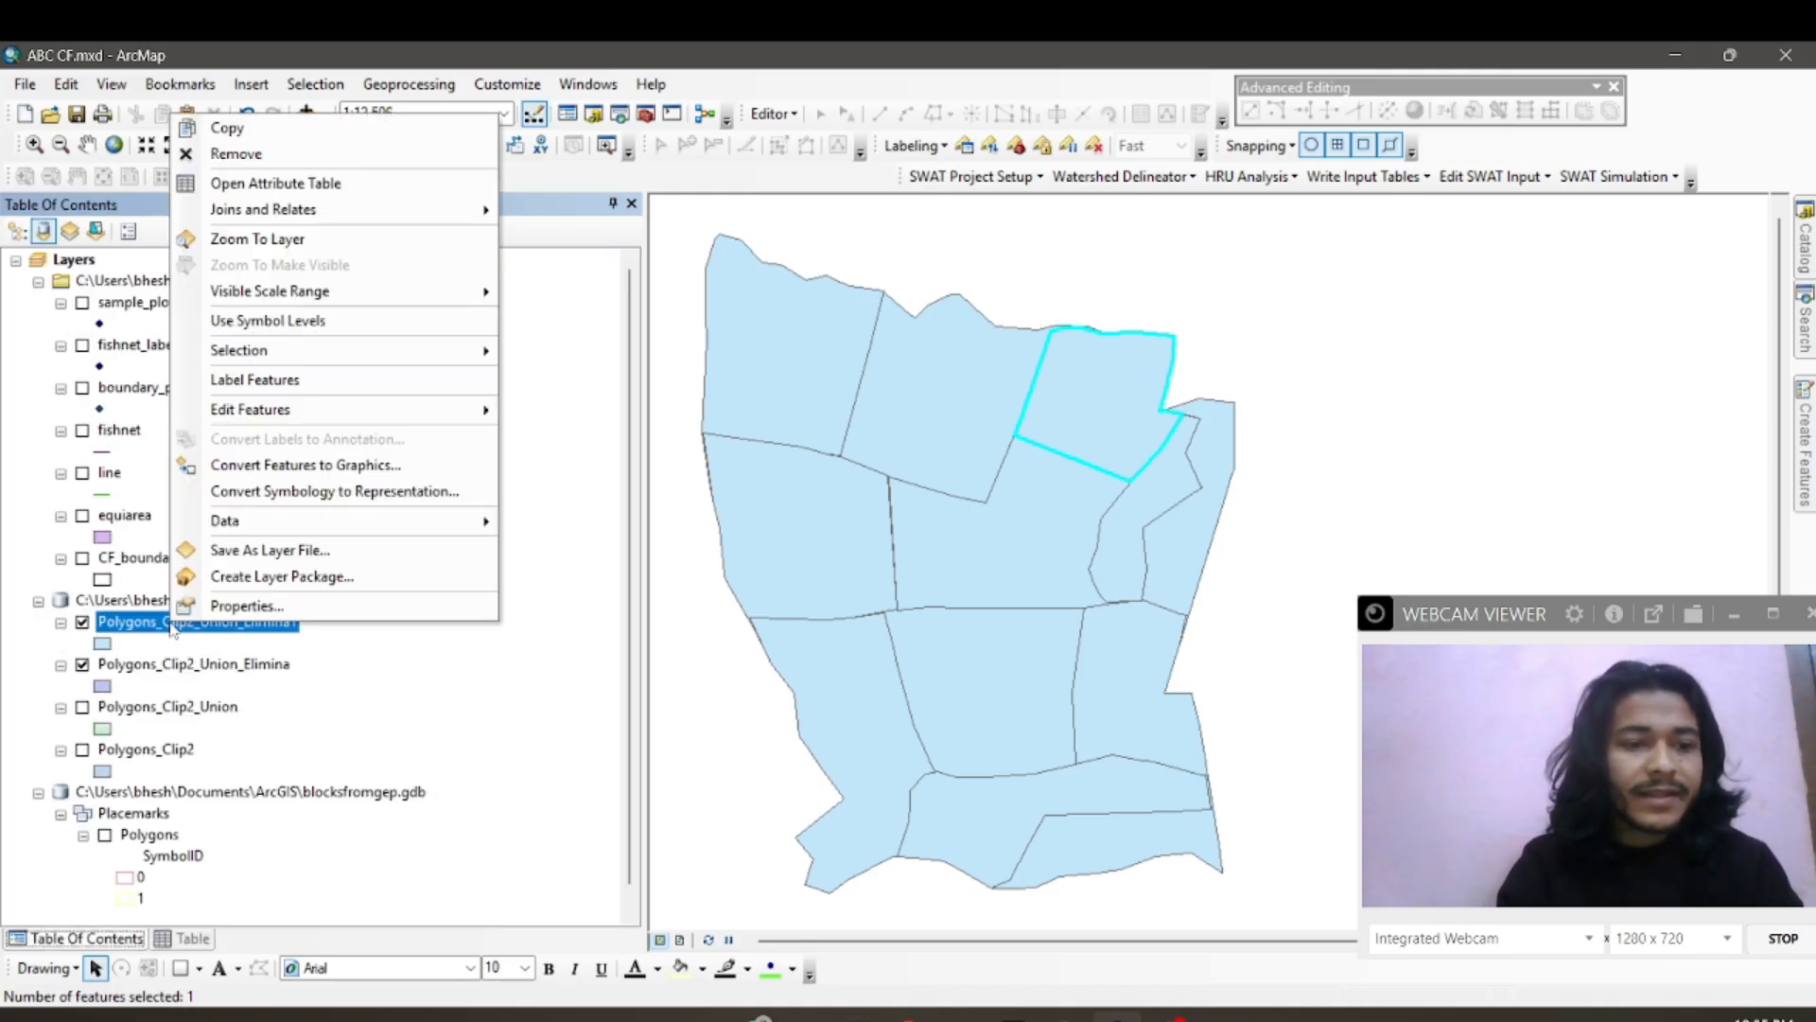
mouse_move(383, 409)
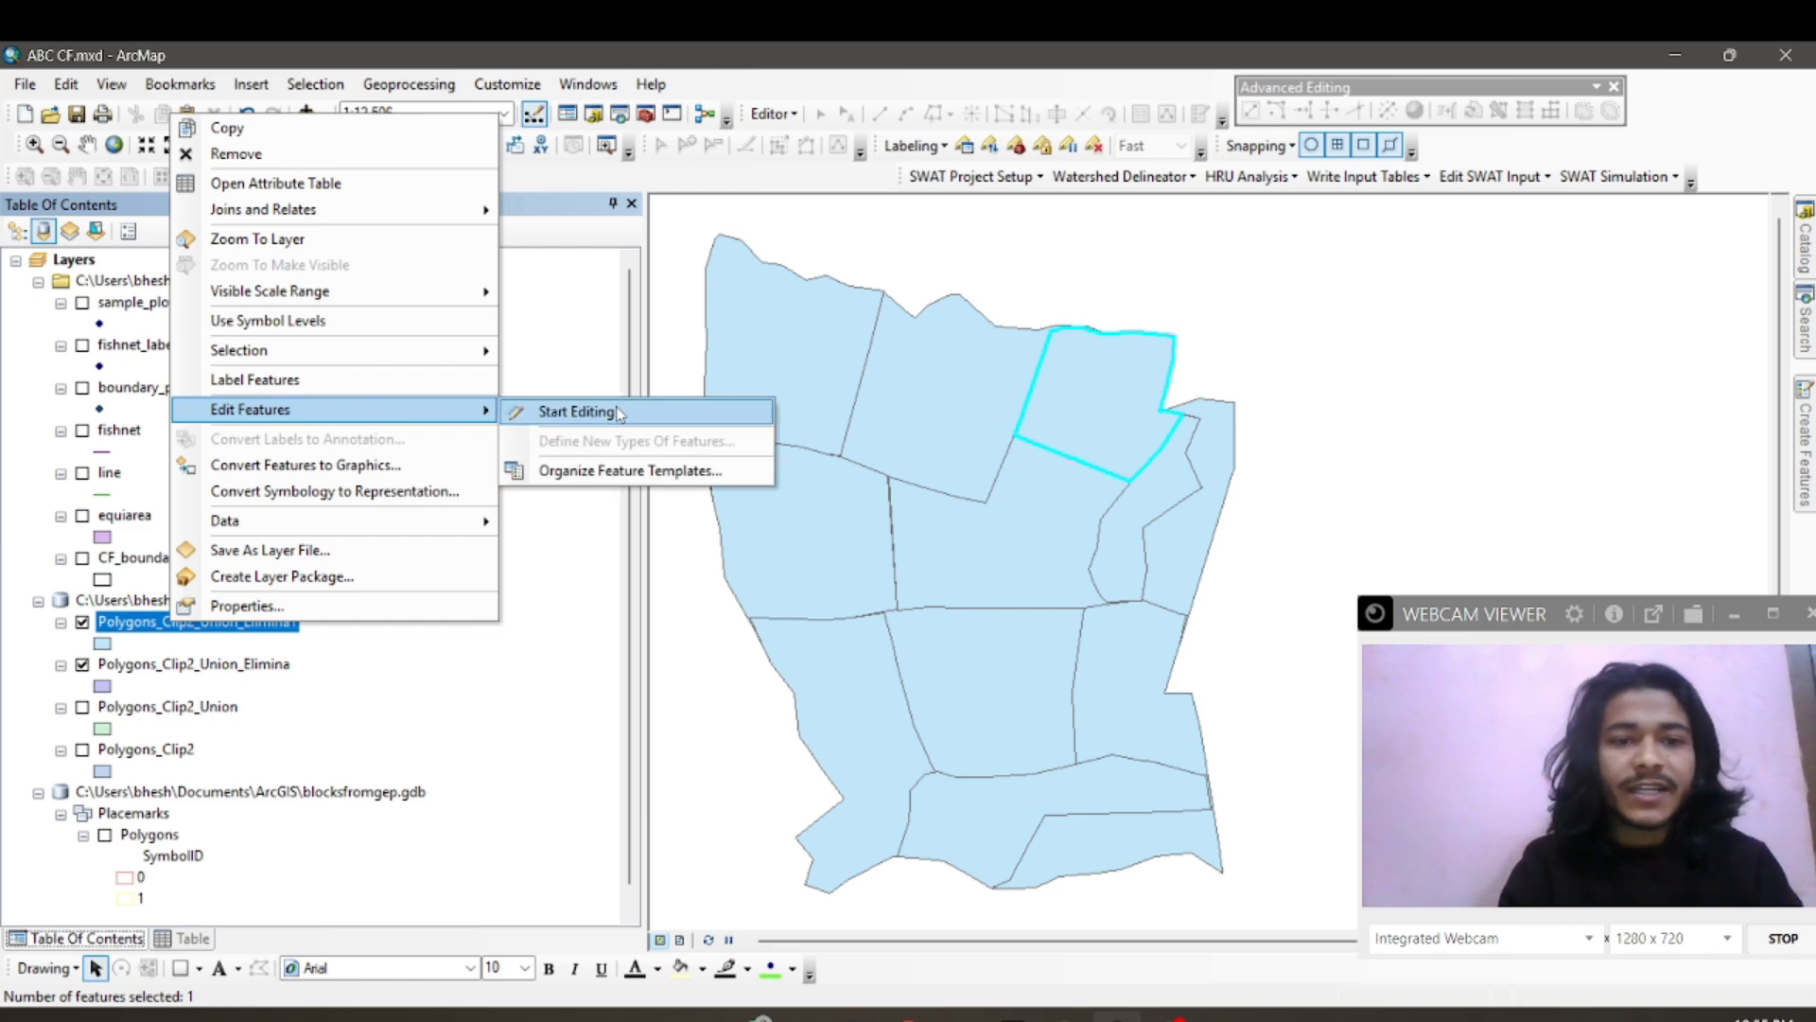
left_click(618, 412)
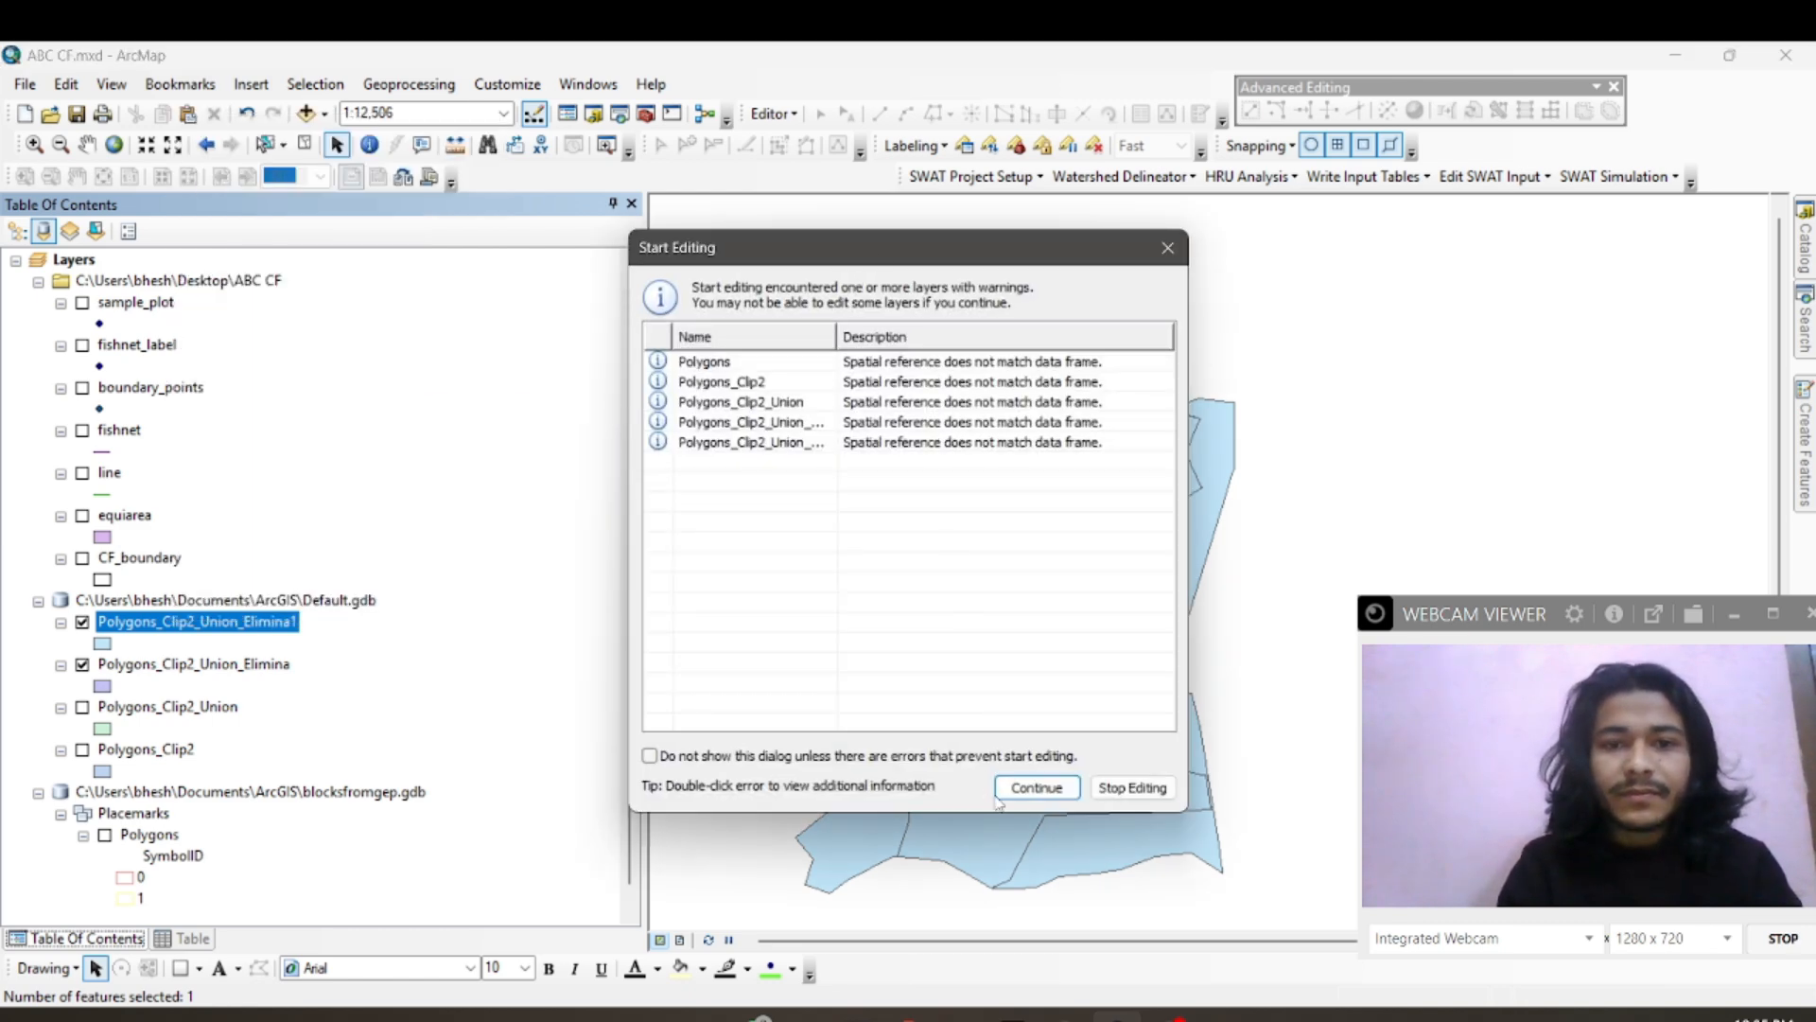
left_click(1005, 792)
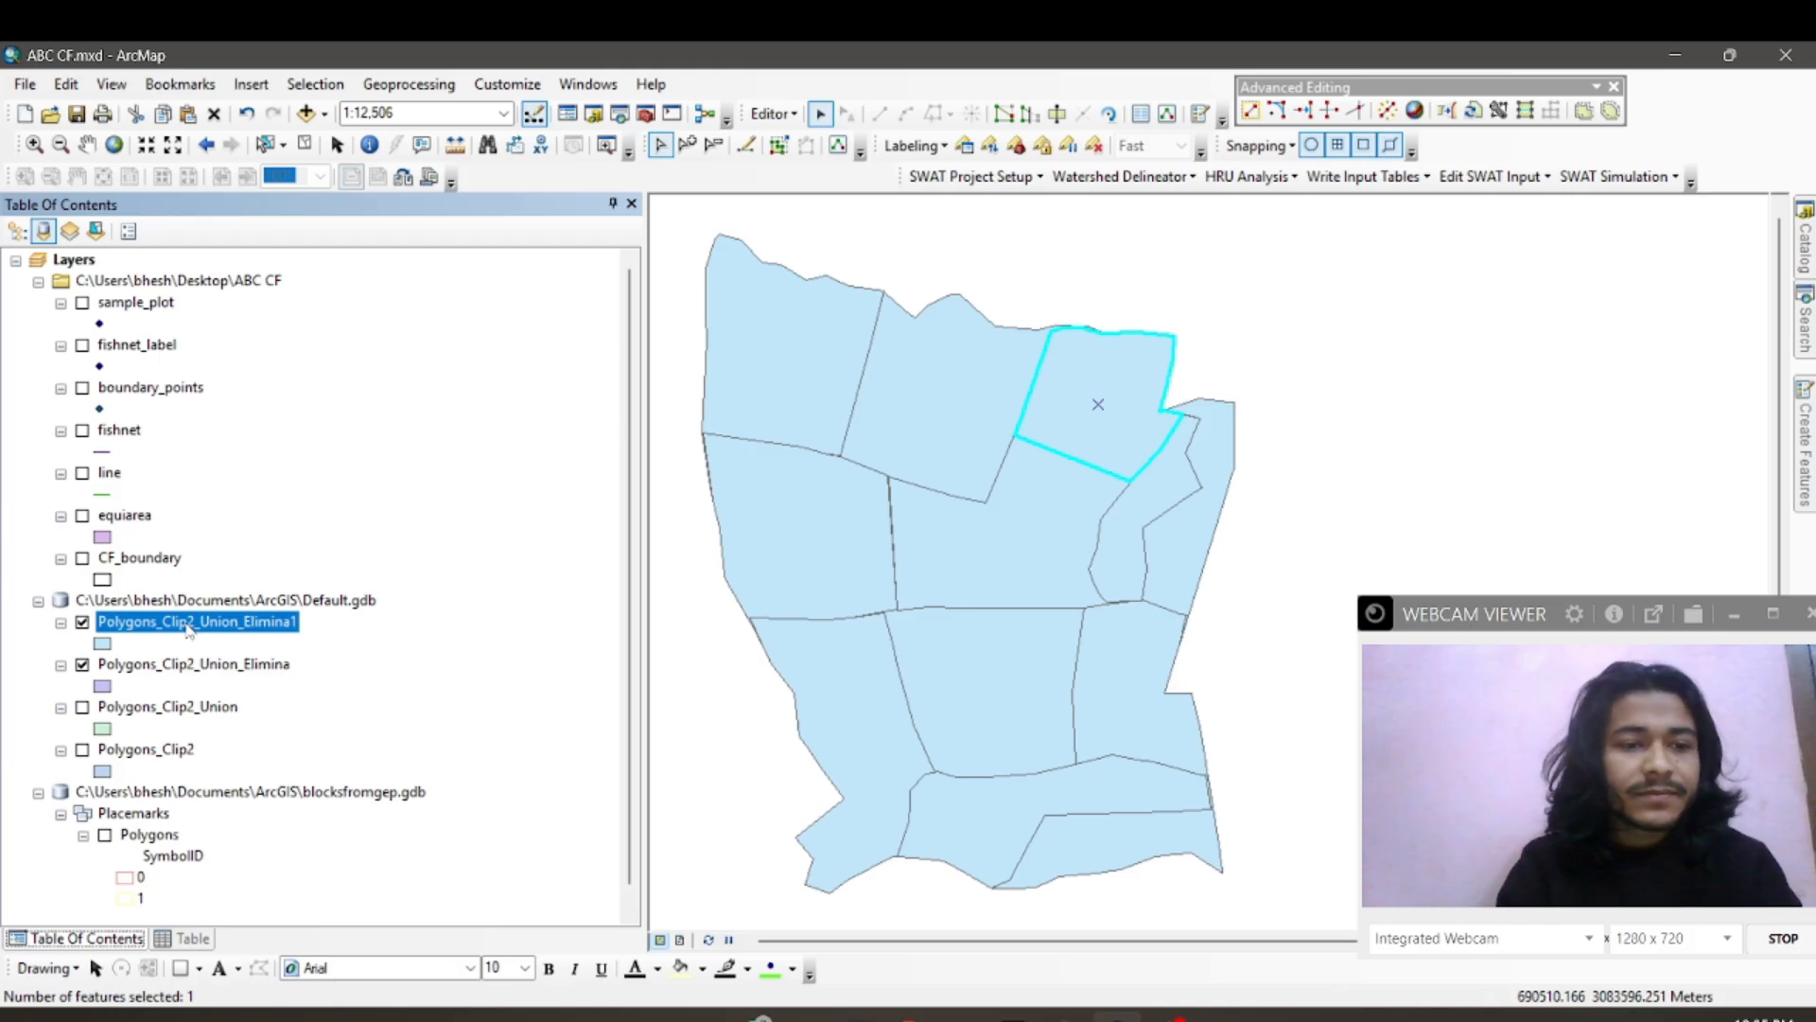
right_click(189, 631)
left_click(327, 186)
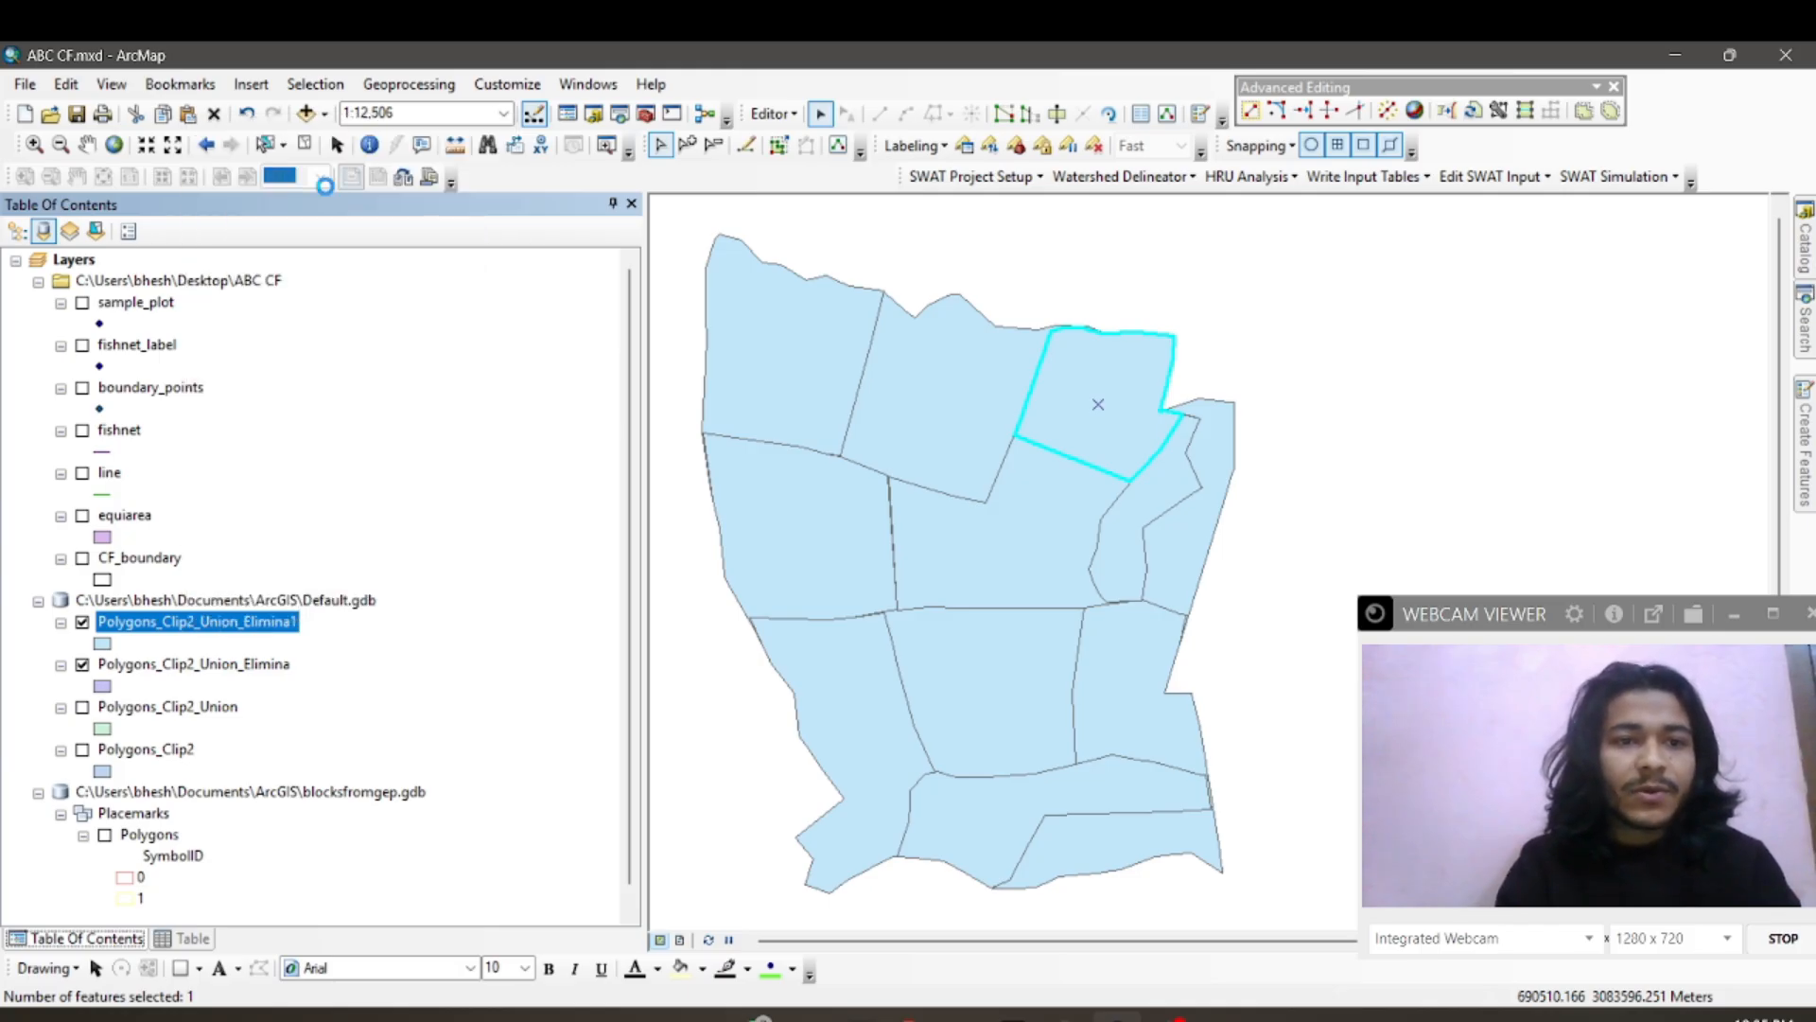
Step: Change the Name of records 5.a and 5.b to 5, and of records 8.a and 8.b to 8
left_click(177, 383)
left_click(175, 379)
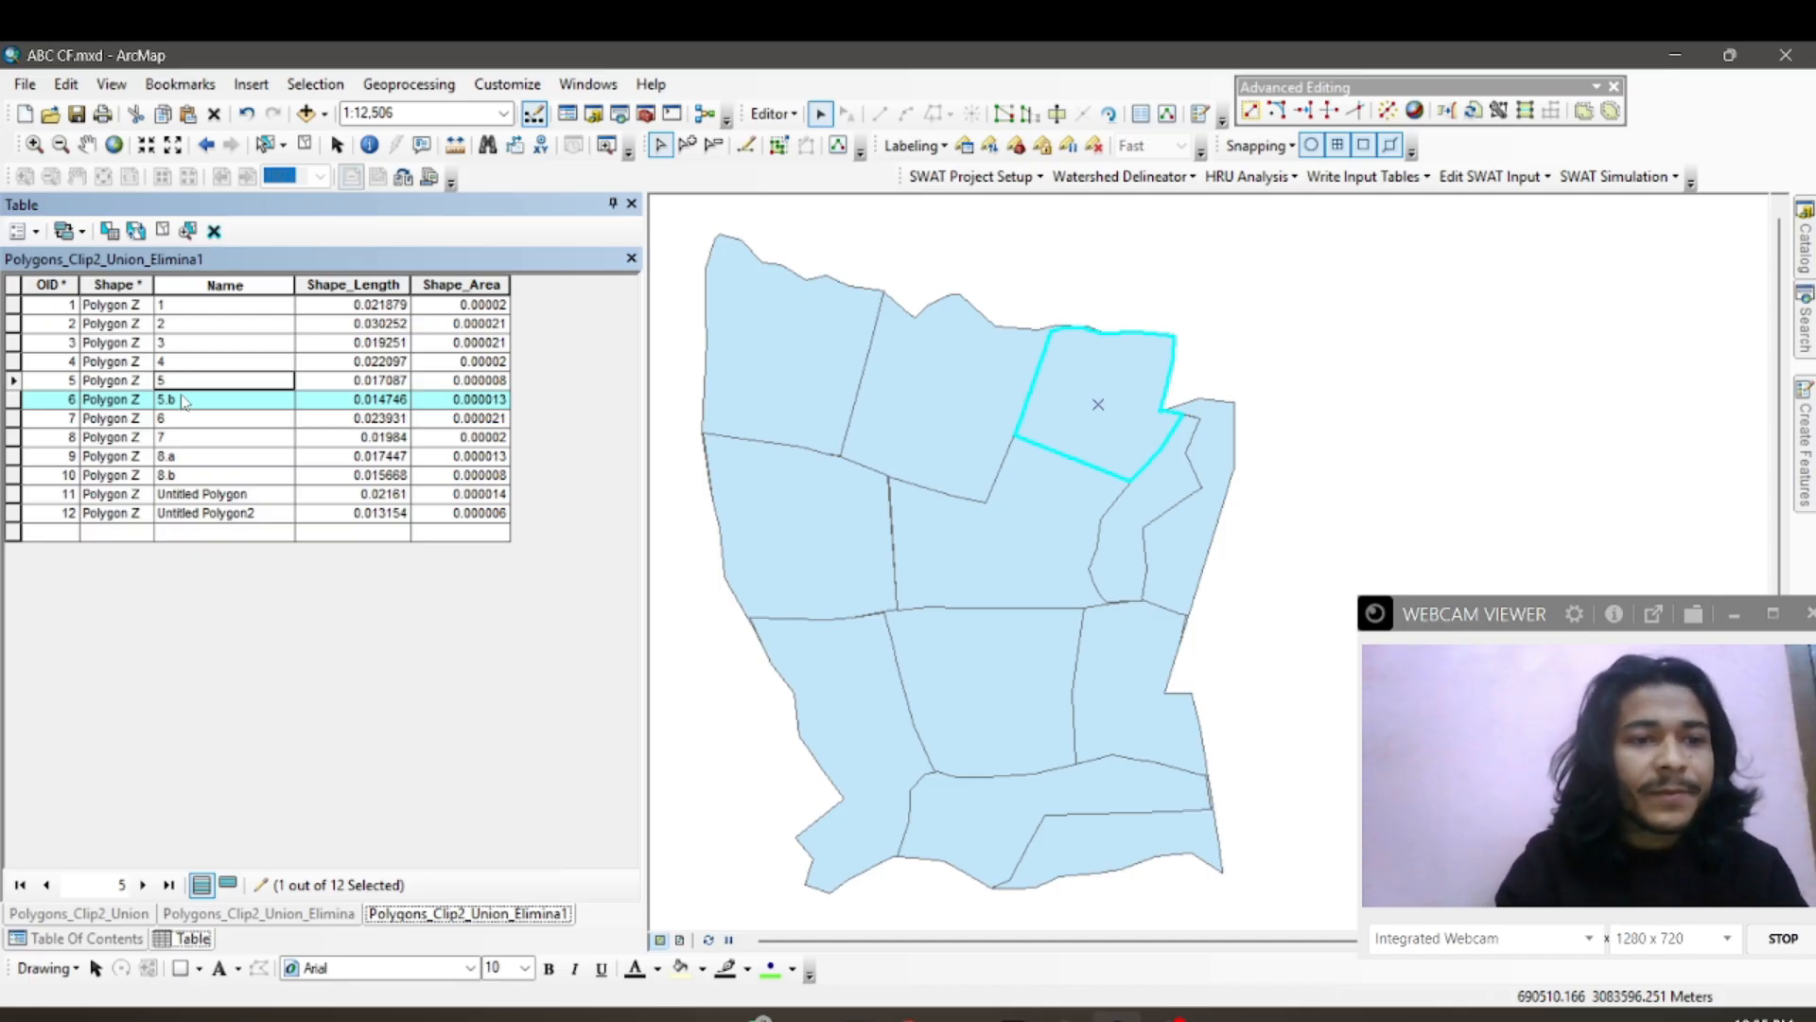
left_click(184, 400)
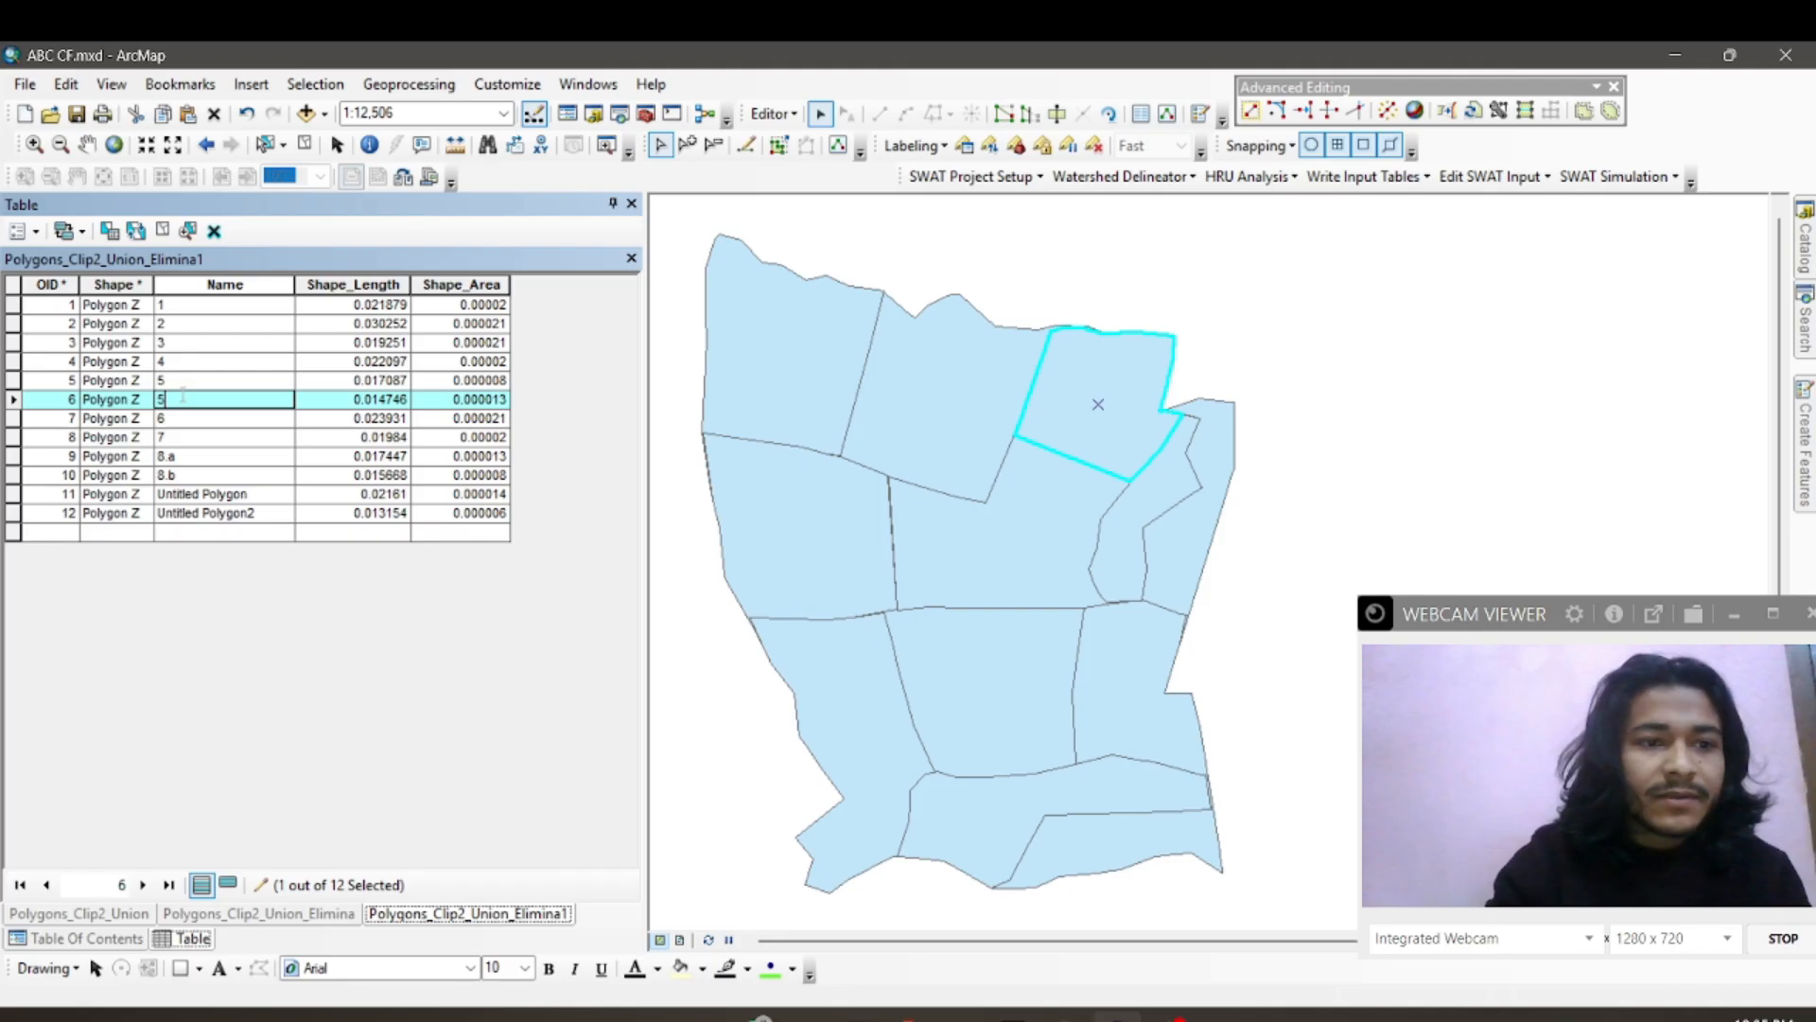
left_click(192, 457)
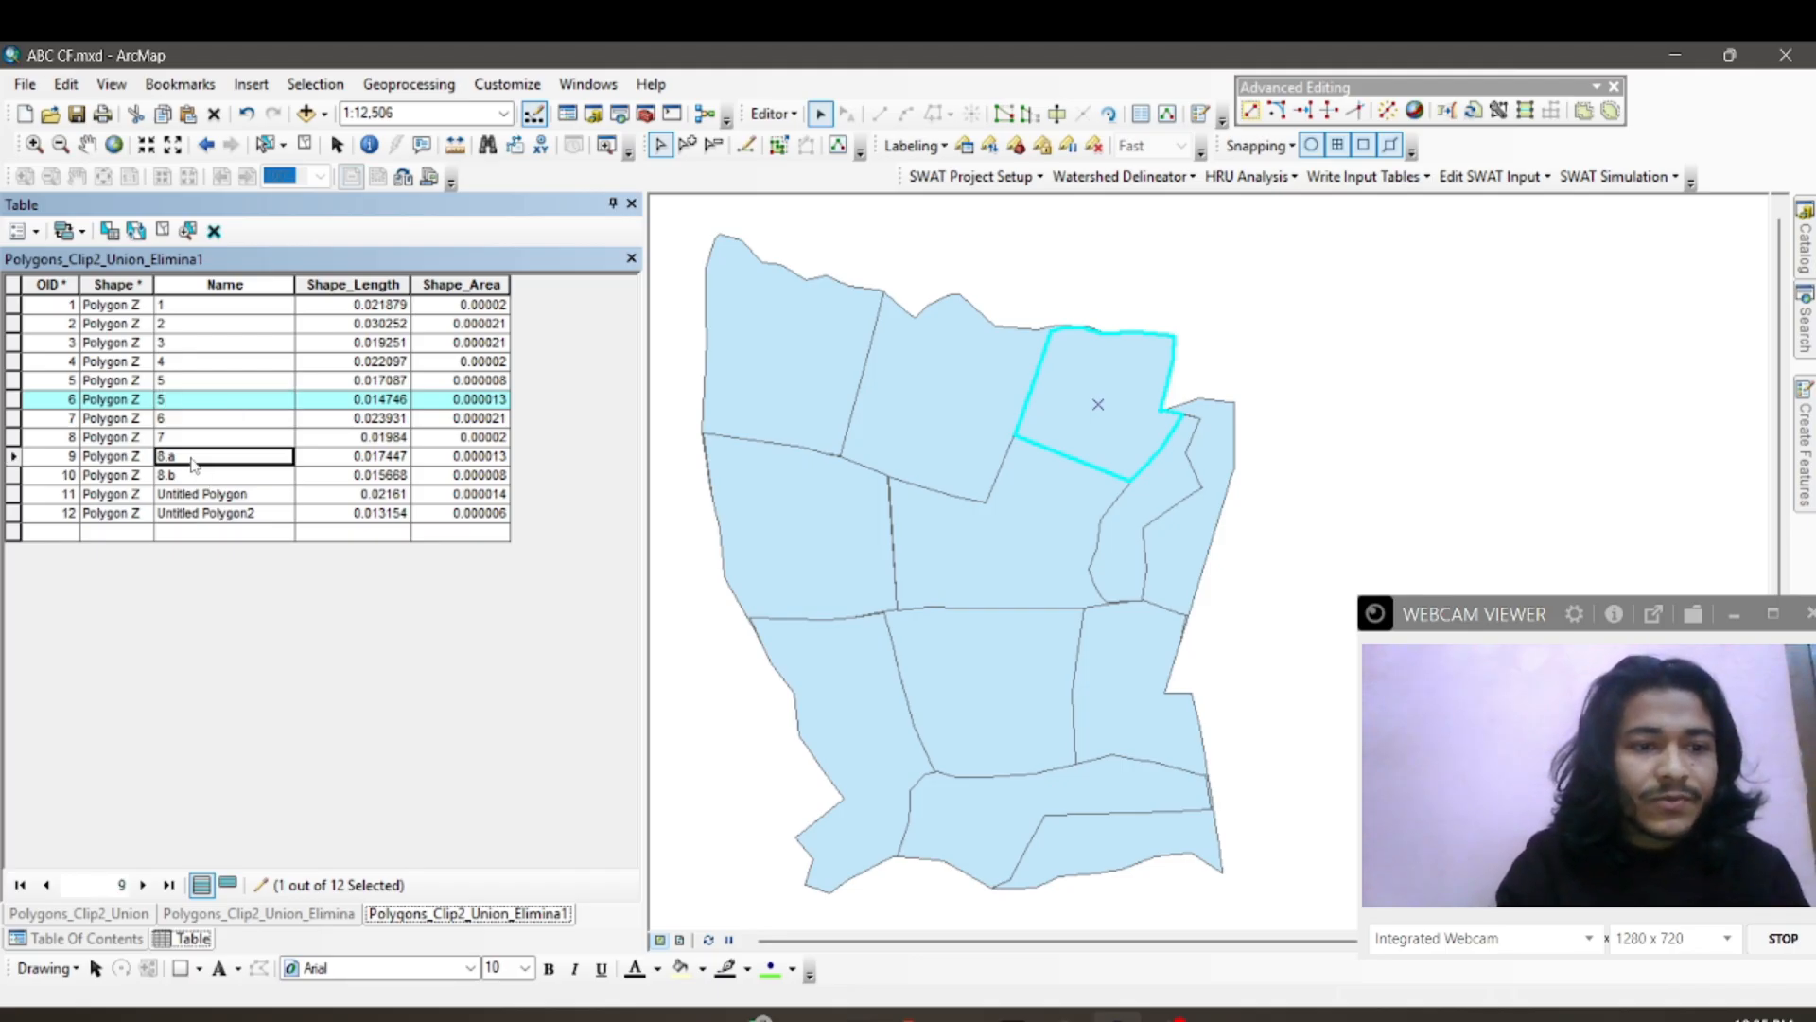
left_click(192, 458)
key("BackSpace")
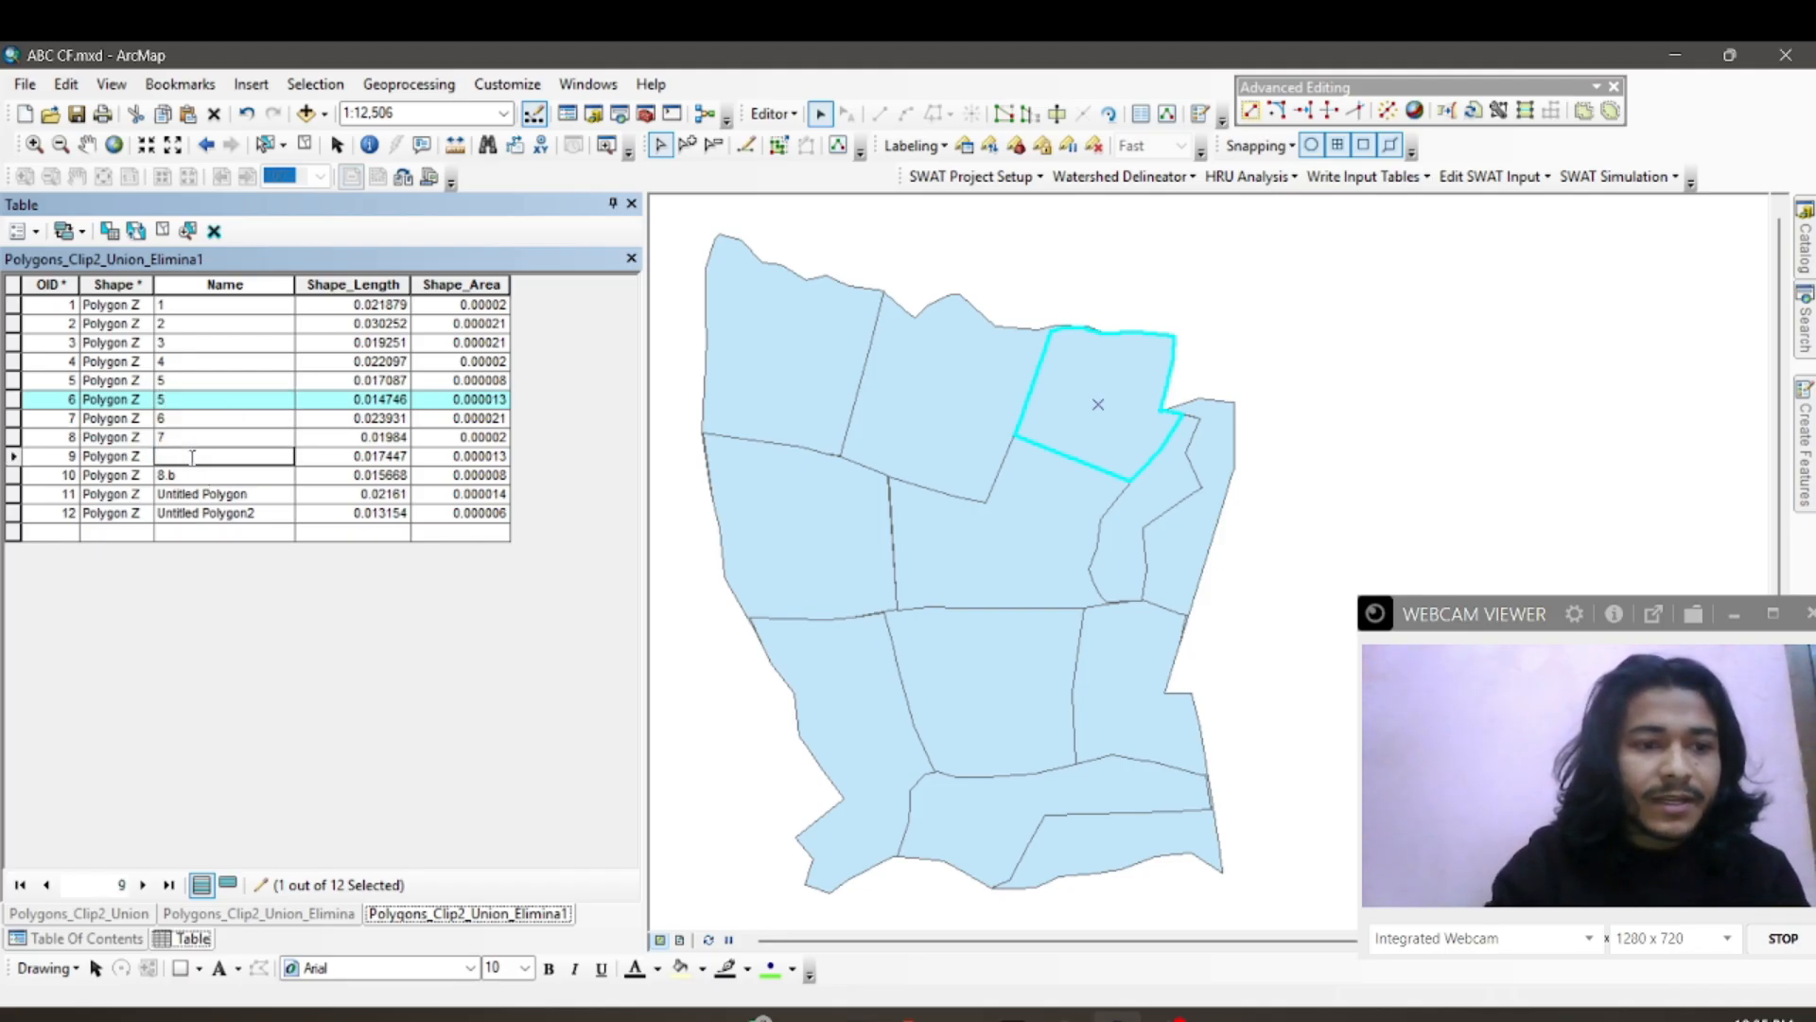
left_click(192, 476)
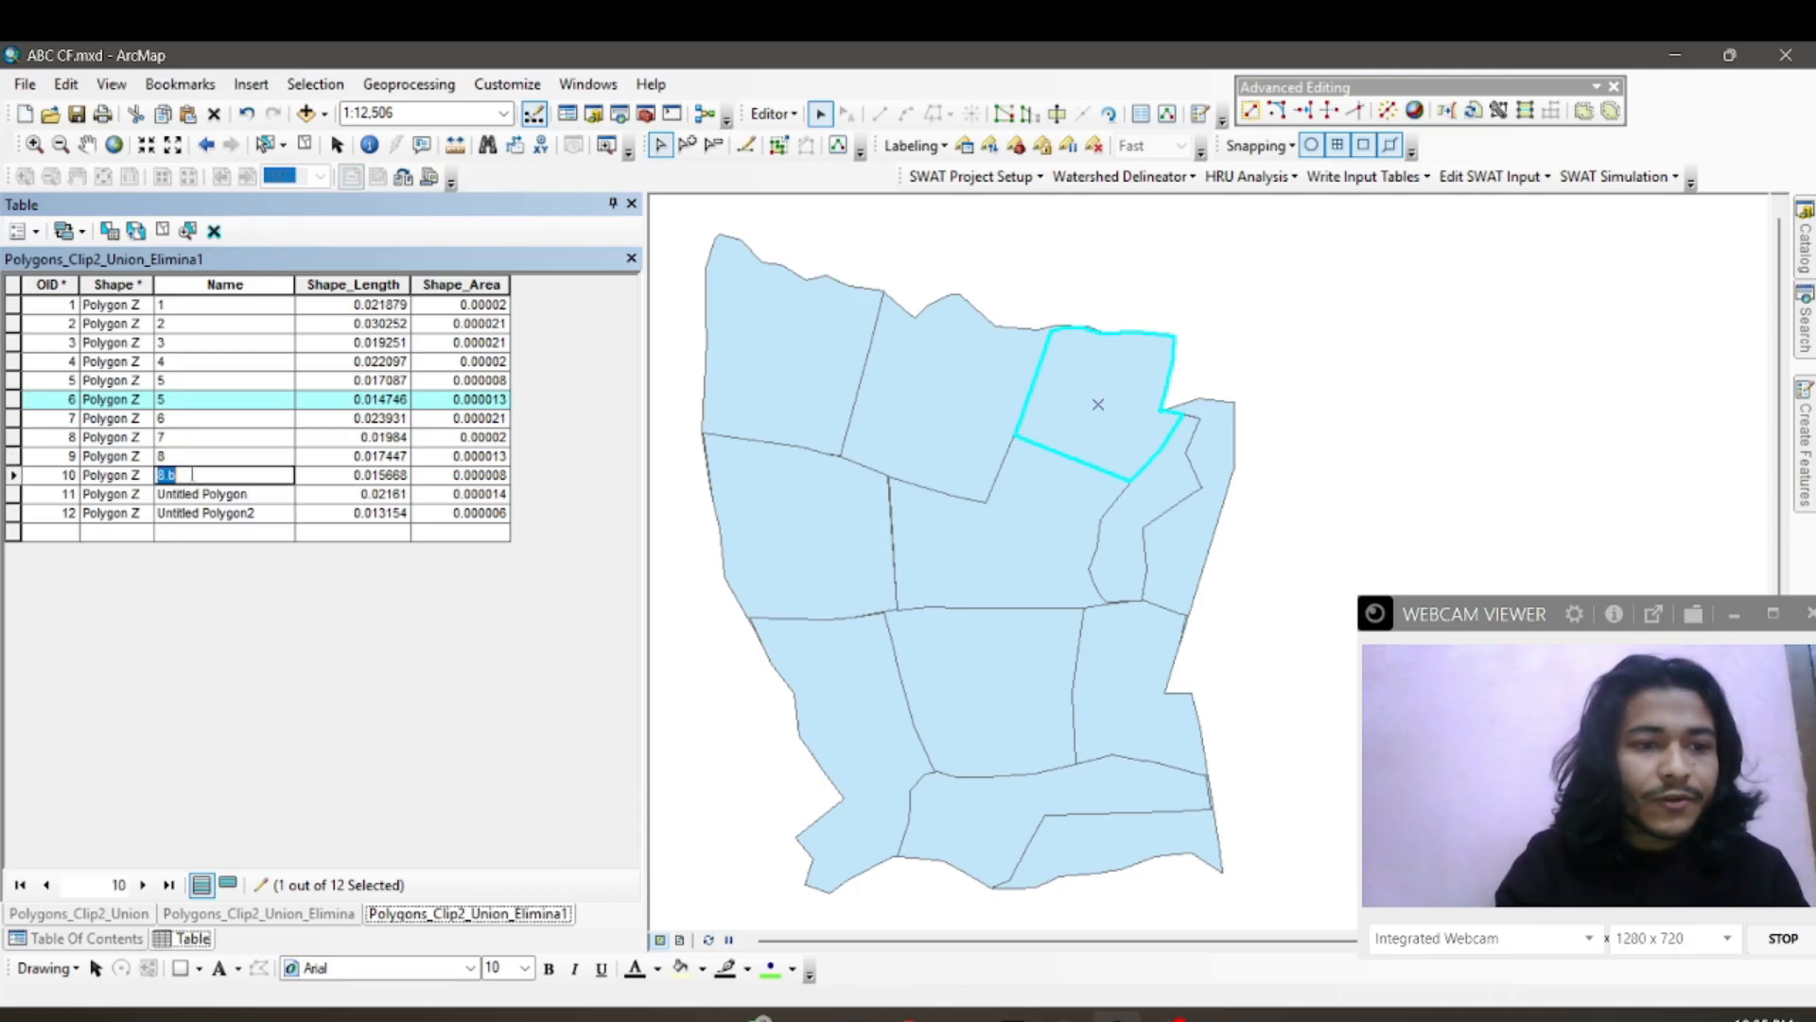
key("BackSpace")
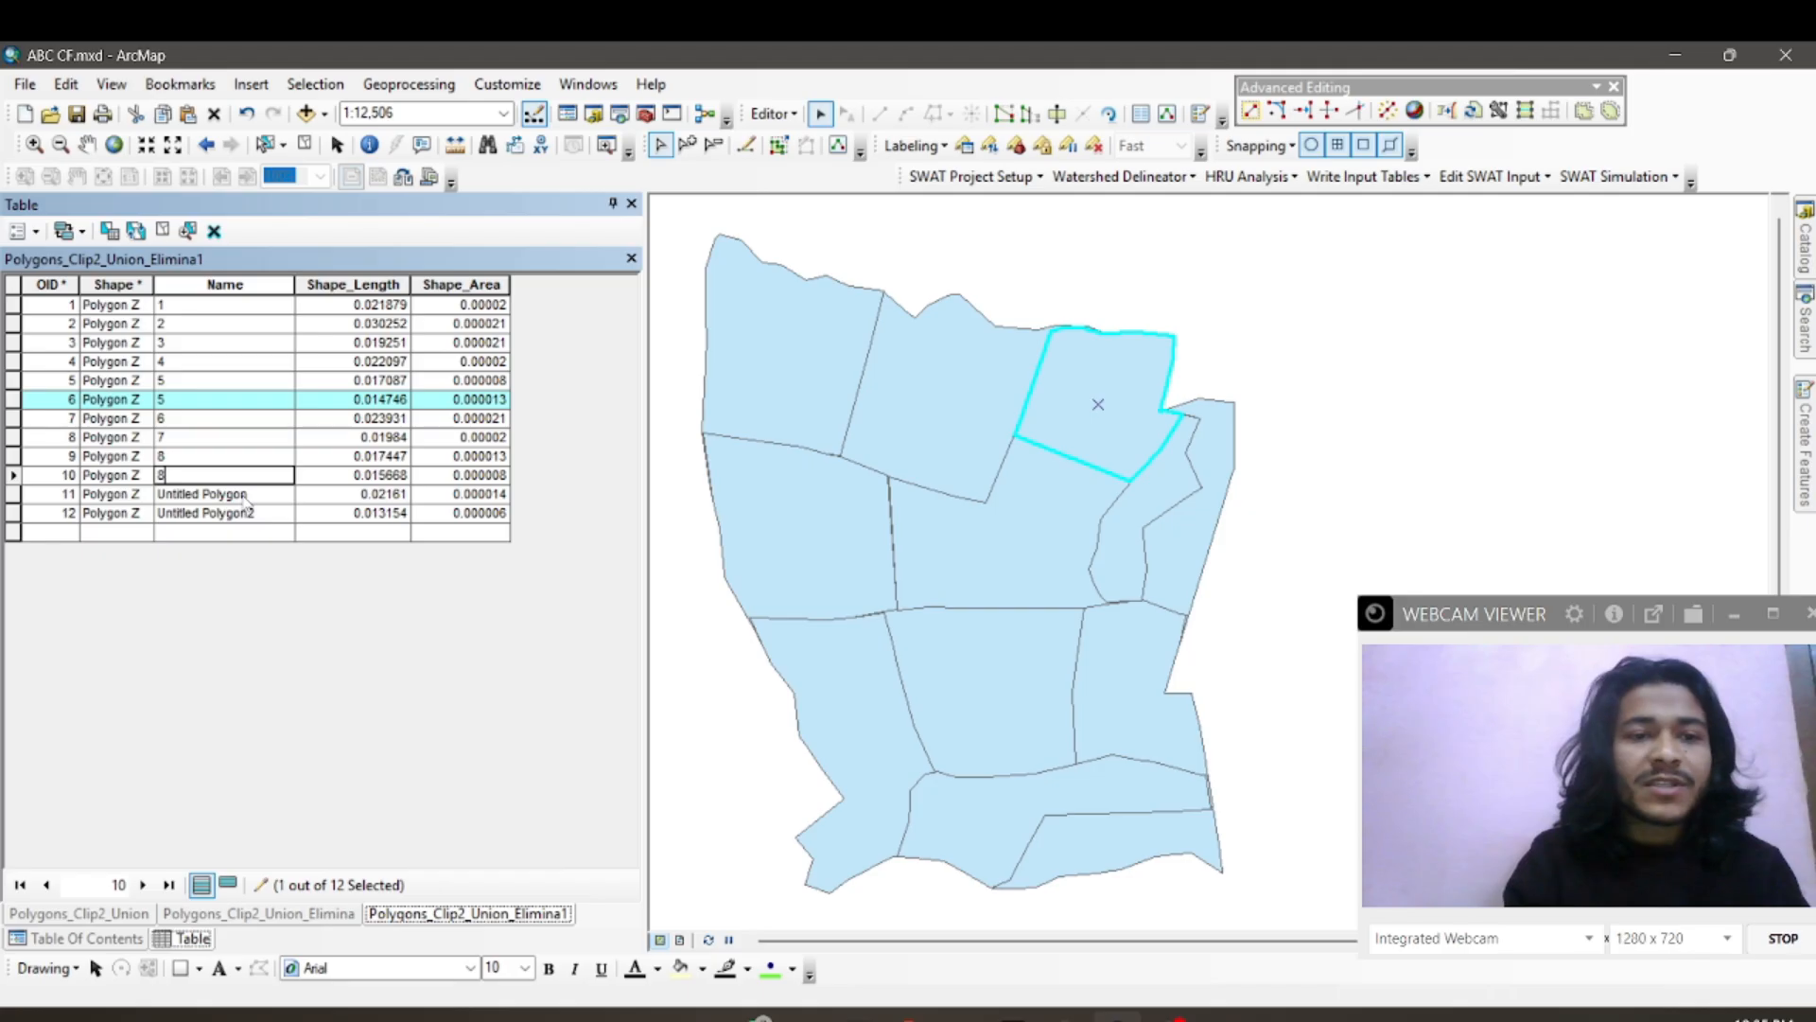
Step: Change the Name of both Untitled Polygon and Untitled Polygon2 to awadi, and return to the layer list
left_click(255, 494)
key("BackSpace")
key("BackSpace")
key("BackSpace")
key("BackSpace")
key("BackSpace")
key("BackSpace")
key("BackSpace")
key("BackSpace")
key("BackSpace")
key("BackSpace")
key("BackSpace")
key("BackSpace")
key("BackSpace")
key("BackSpace")
key("BackSpace")
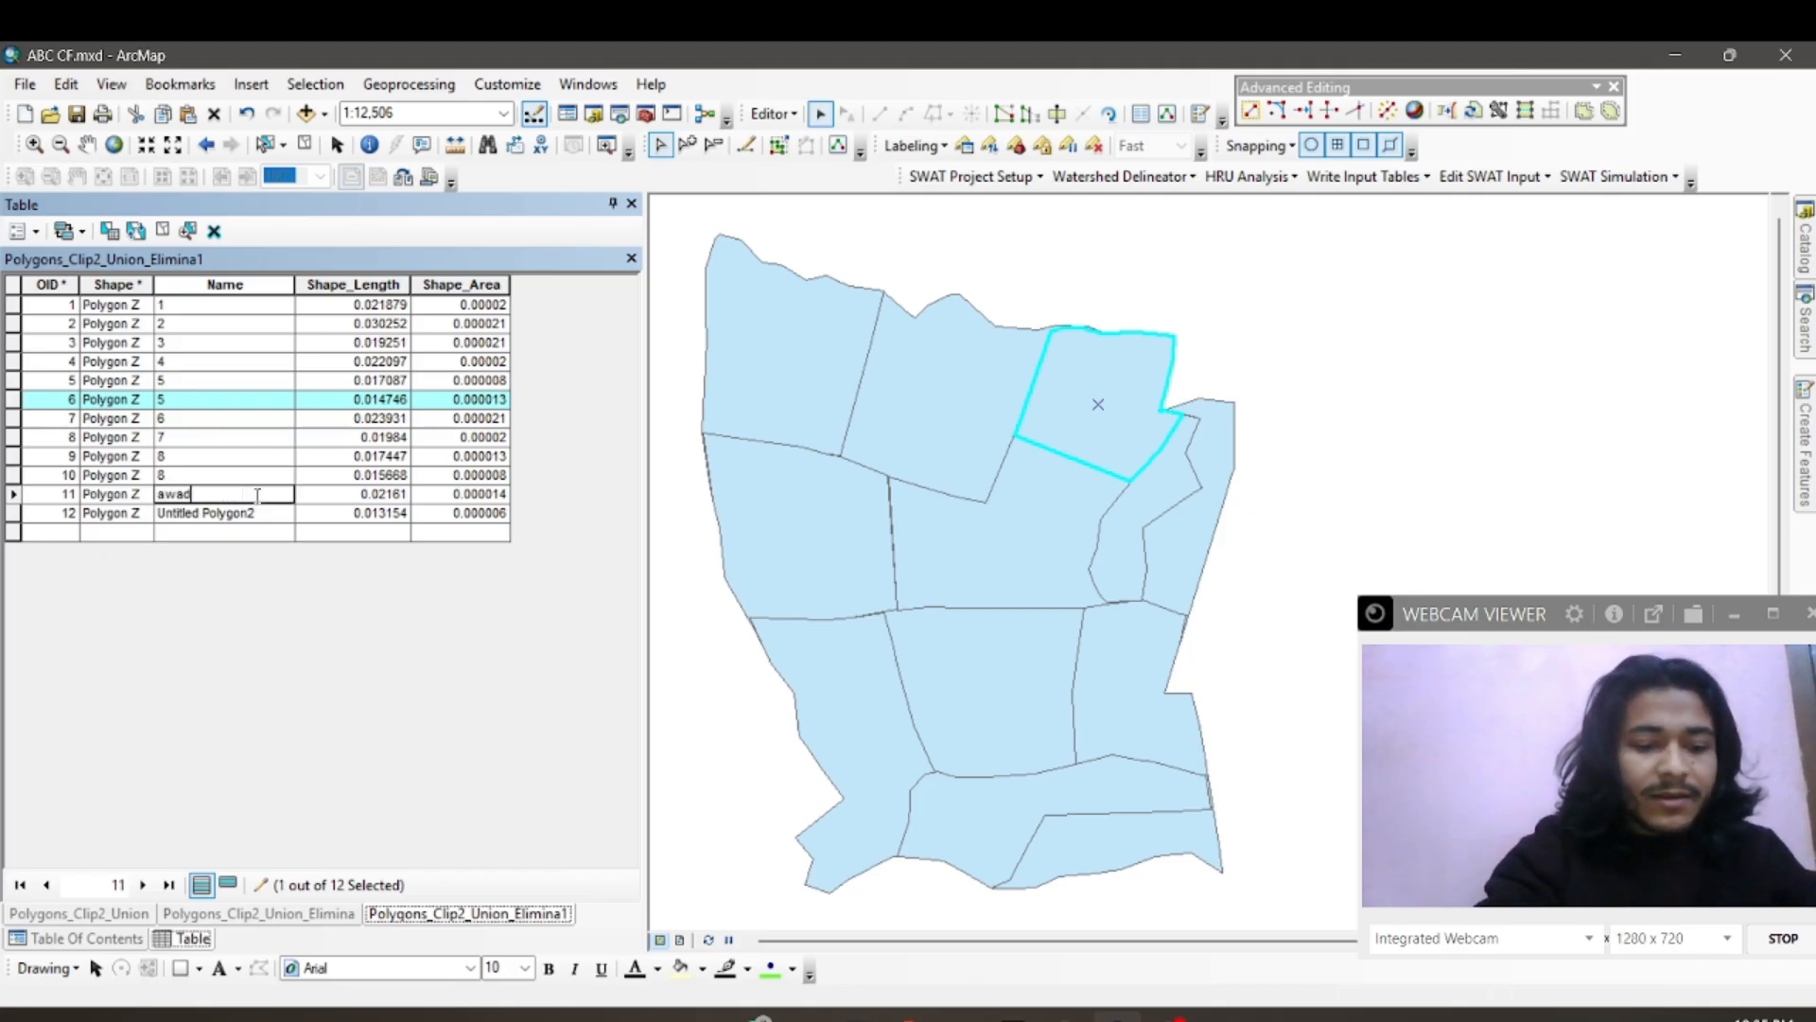
left_click(275, 515)
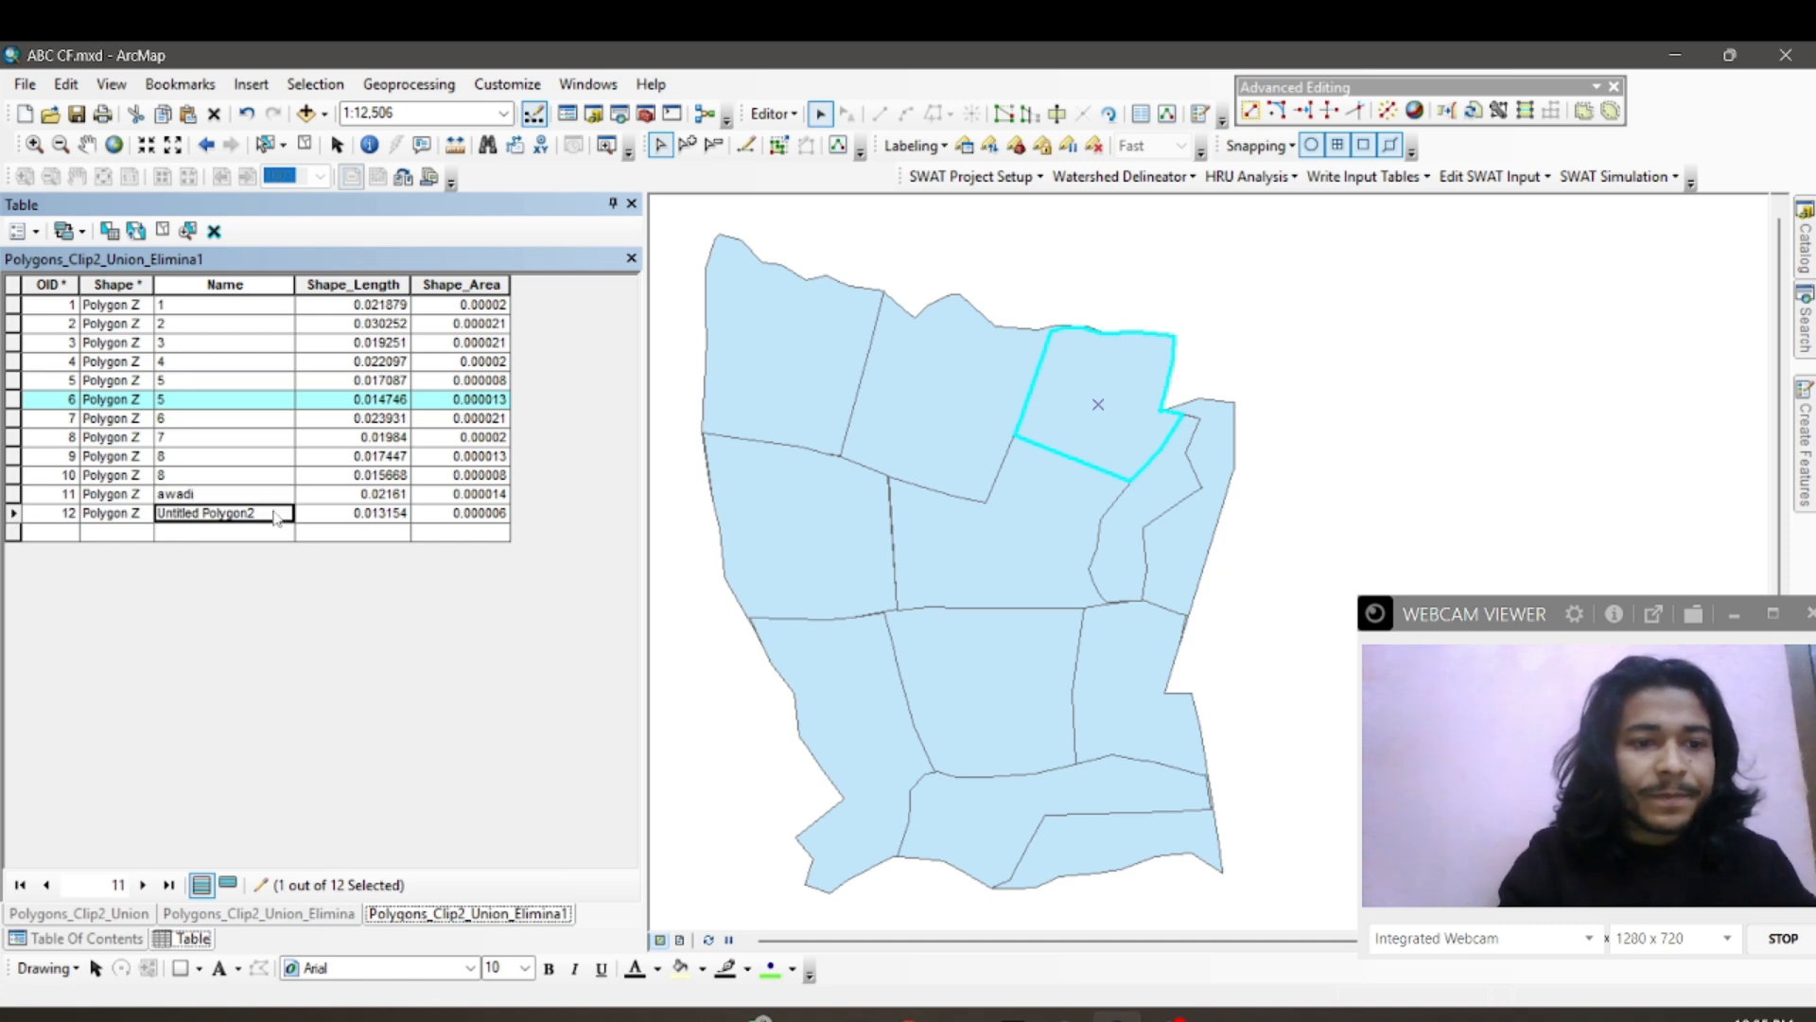
type("awadi")
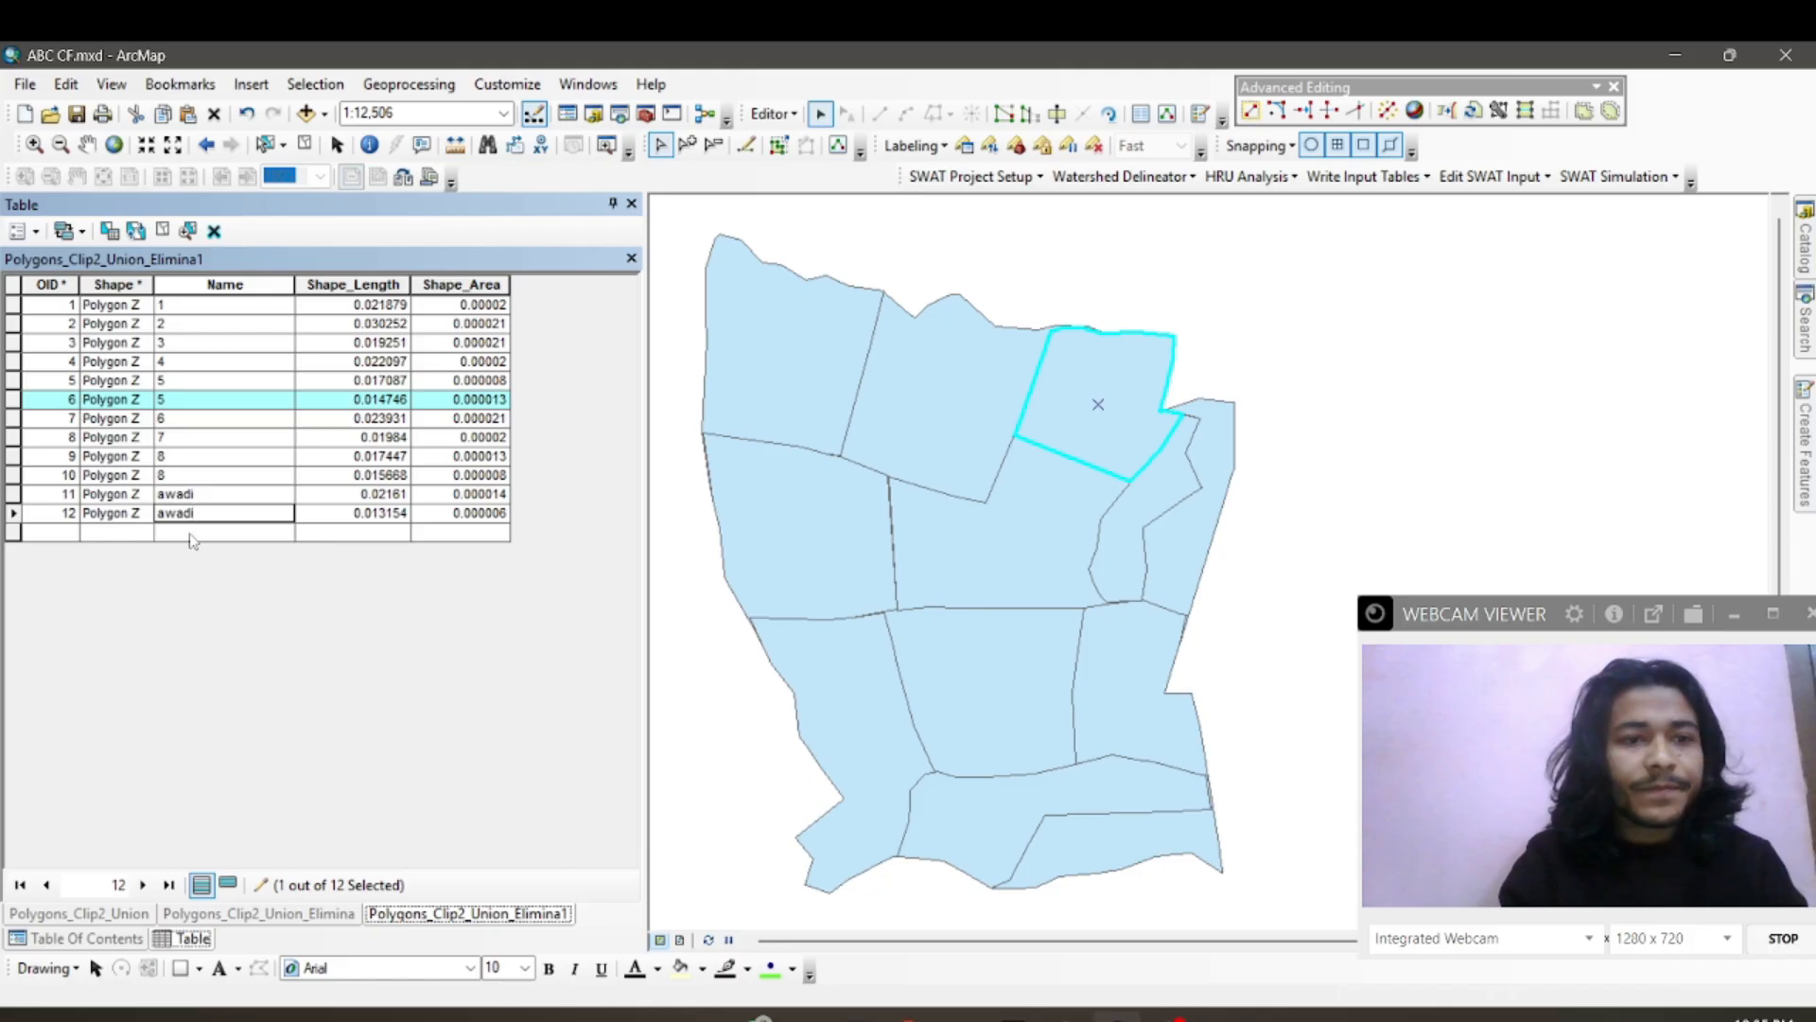
key("Return")
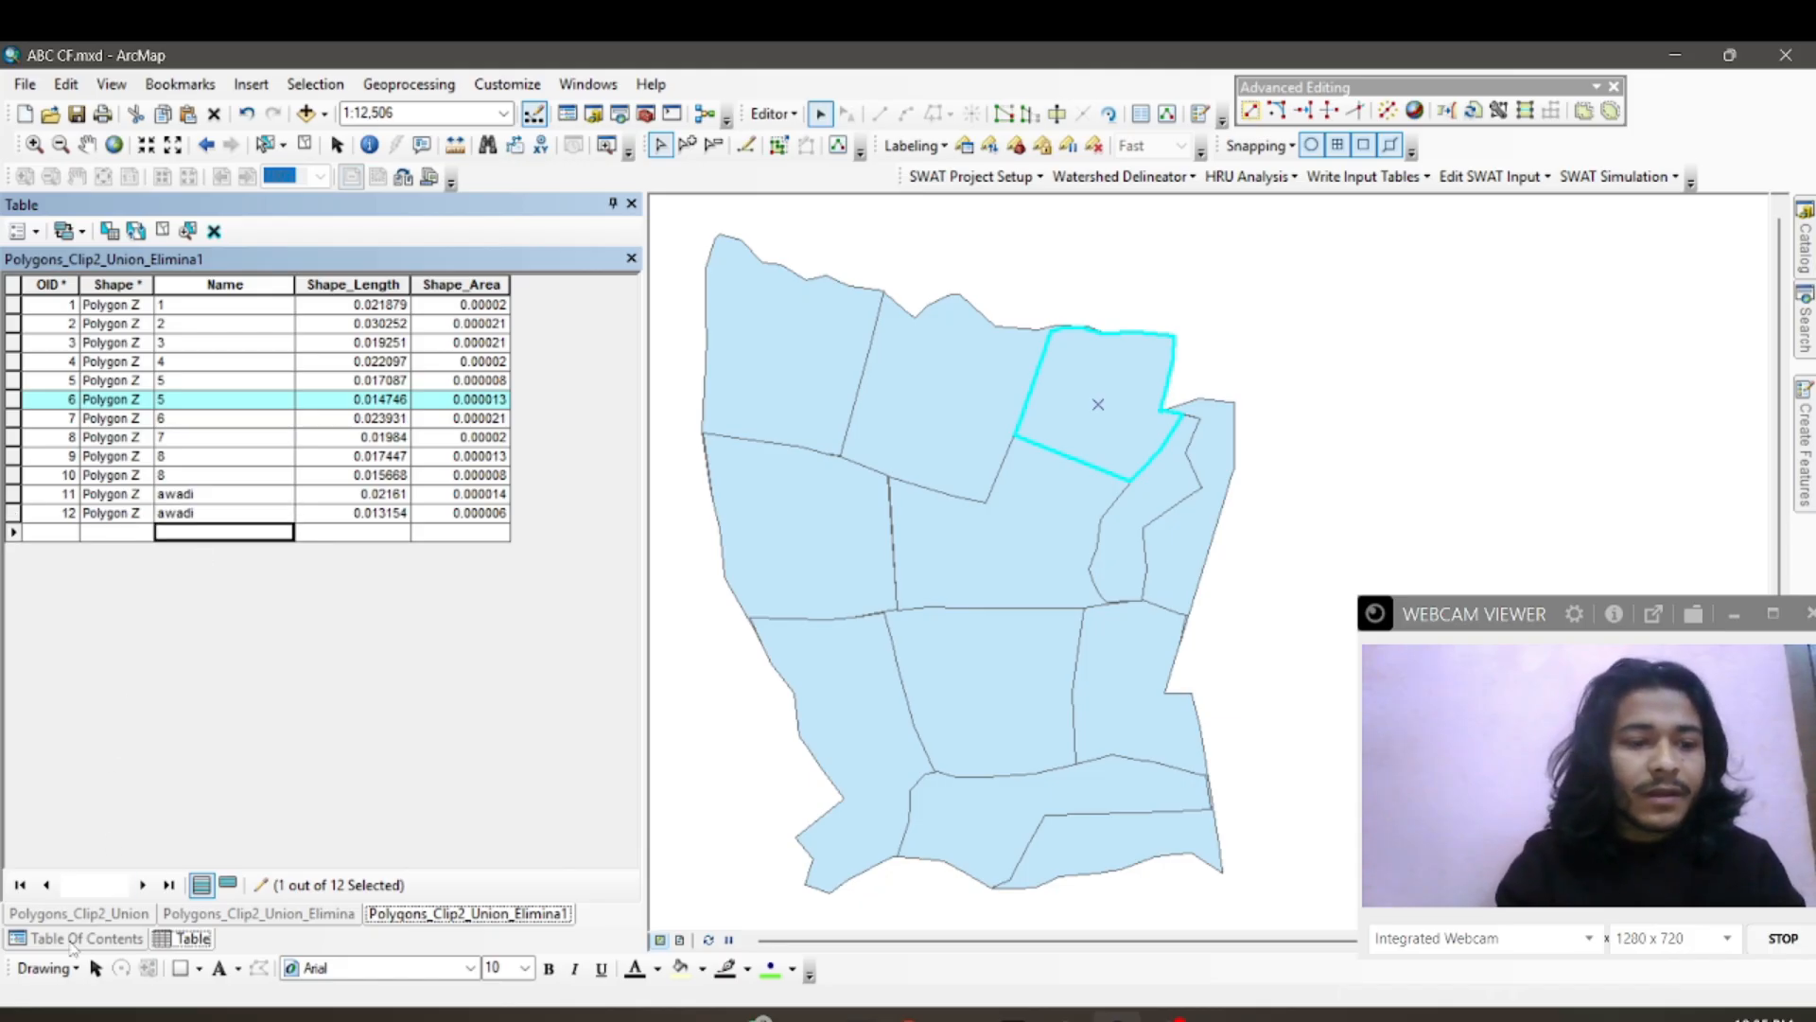
left_click(78, 937)
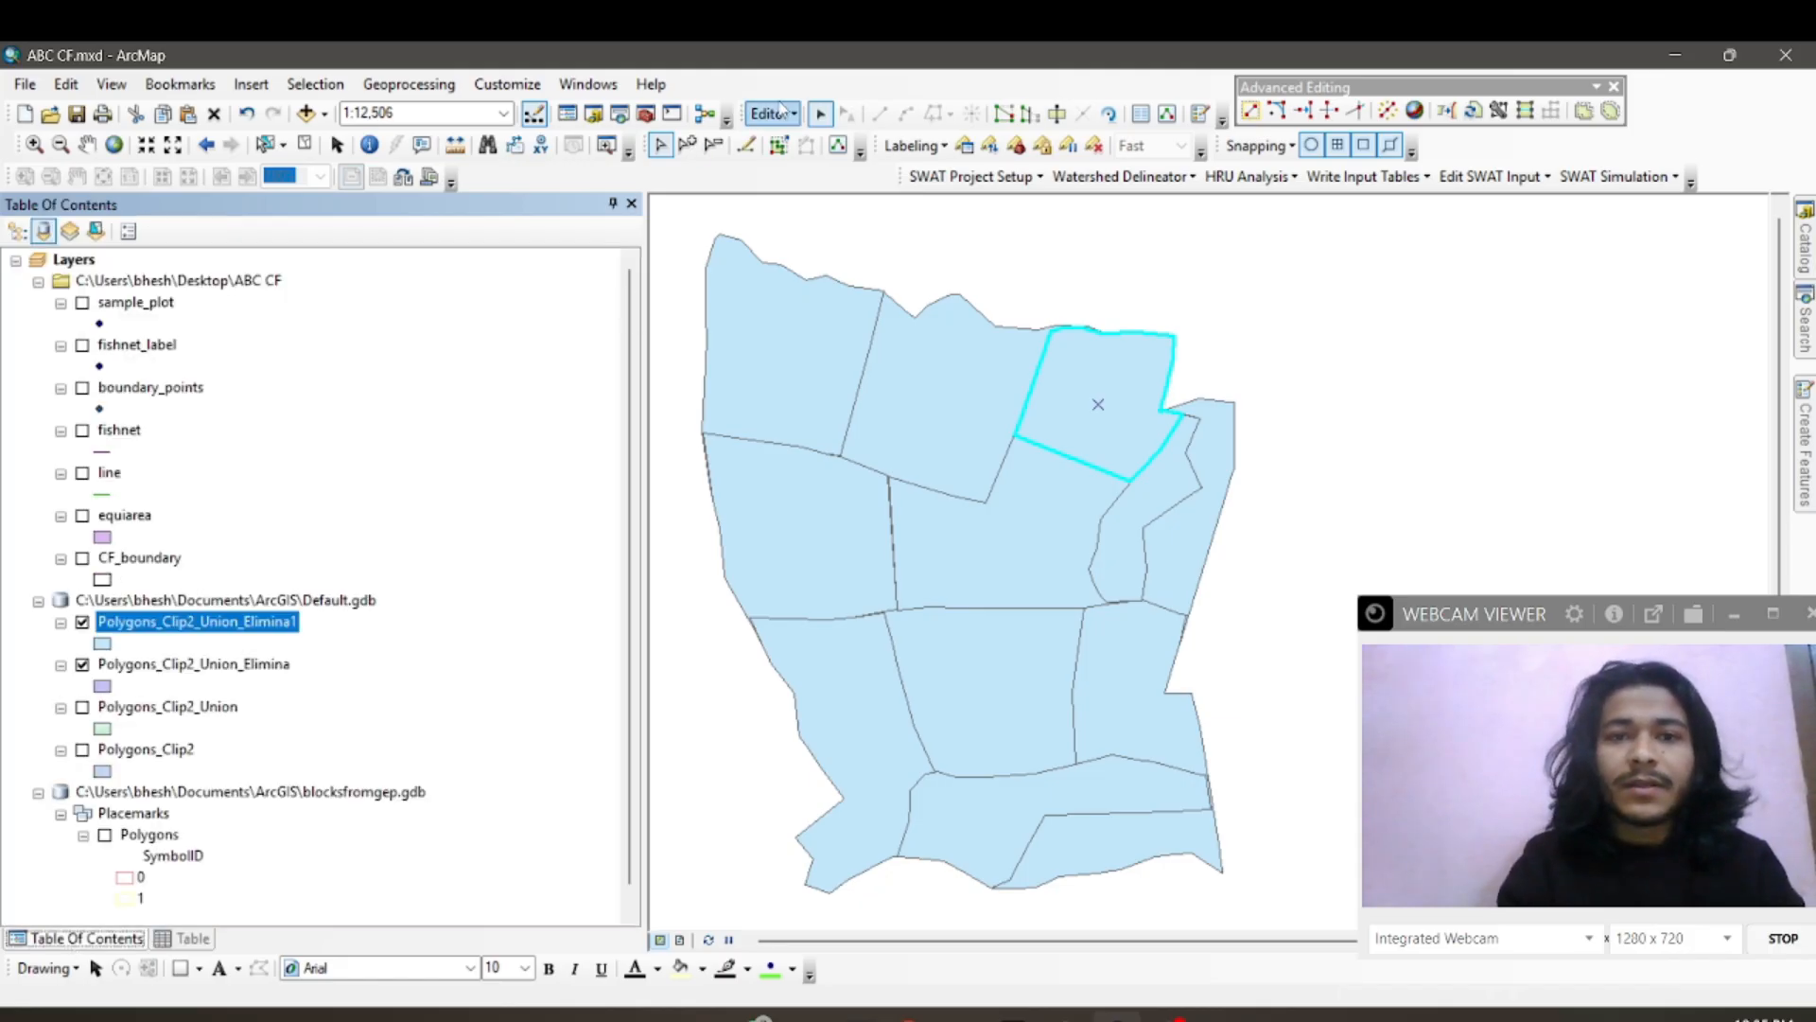
Step: Stop the edit session and save the edits to the block names
left_click(781, 112)
left_click(794, 167)
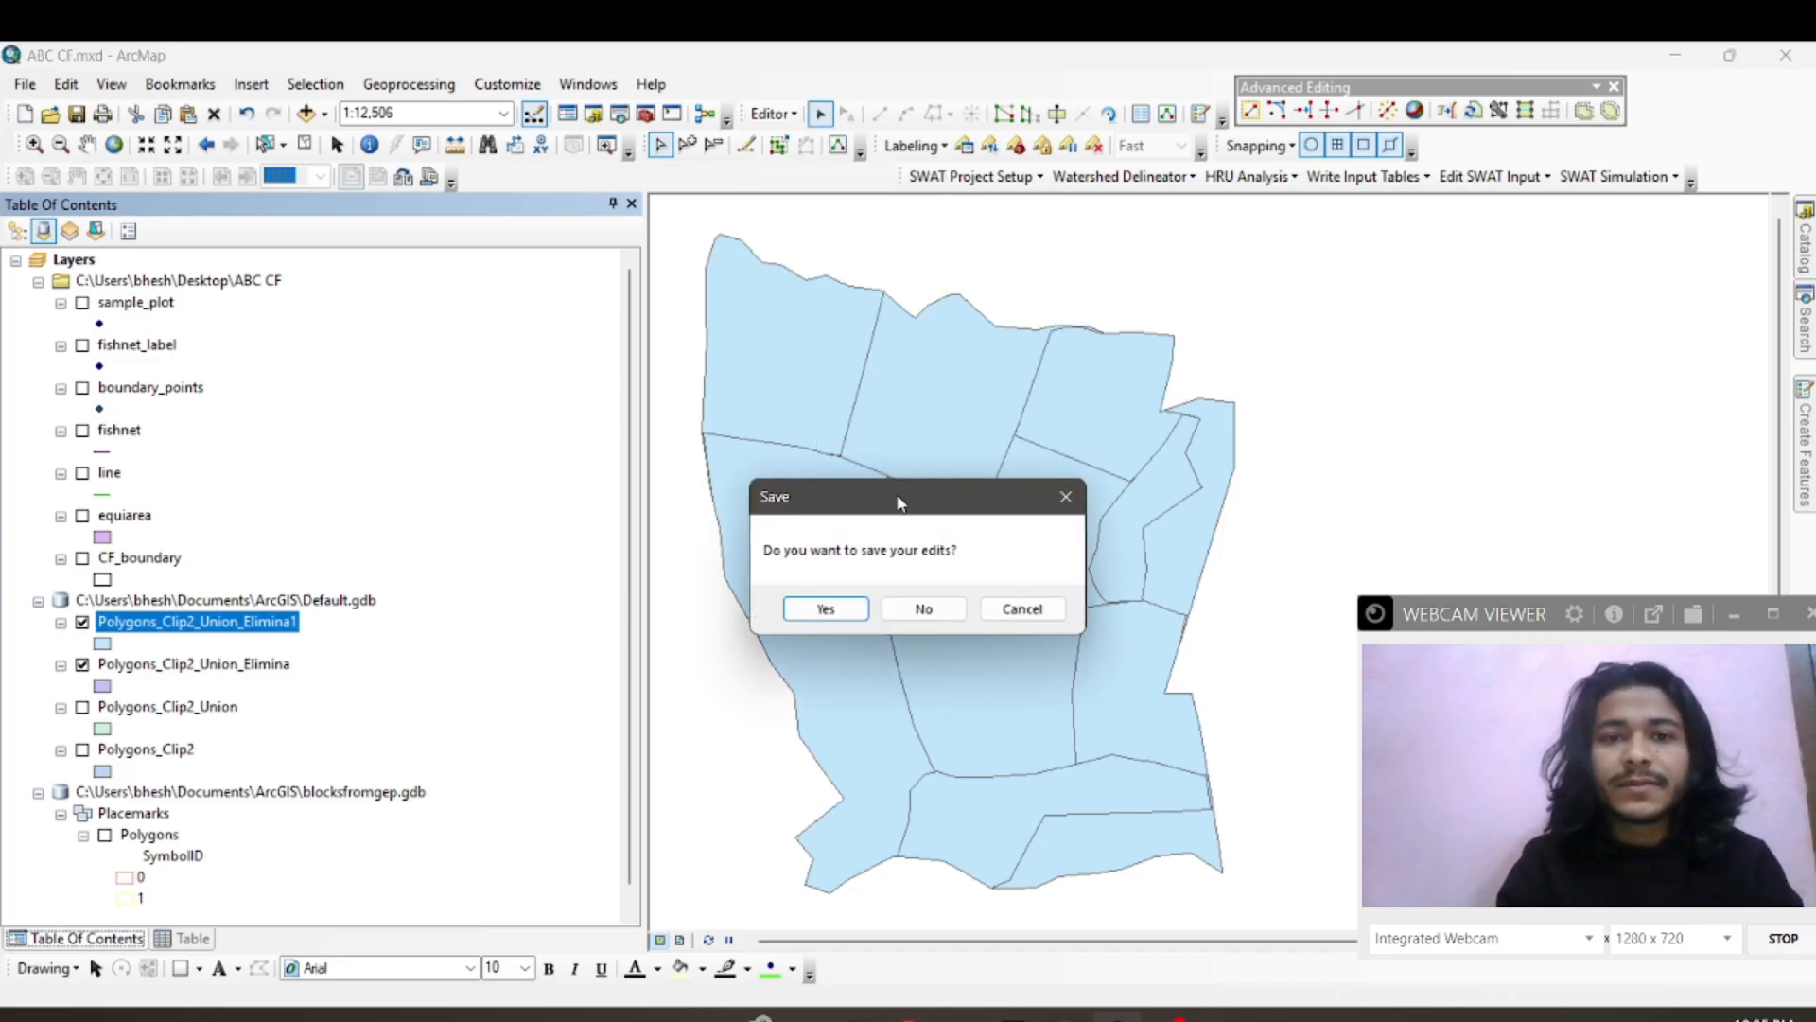
left_click(817, 610)
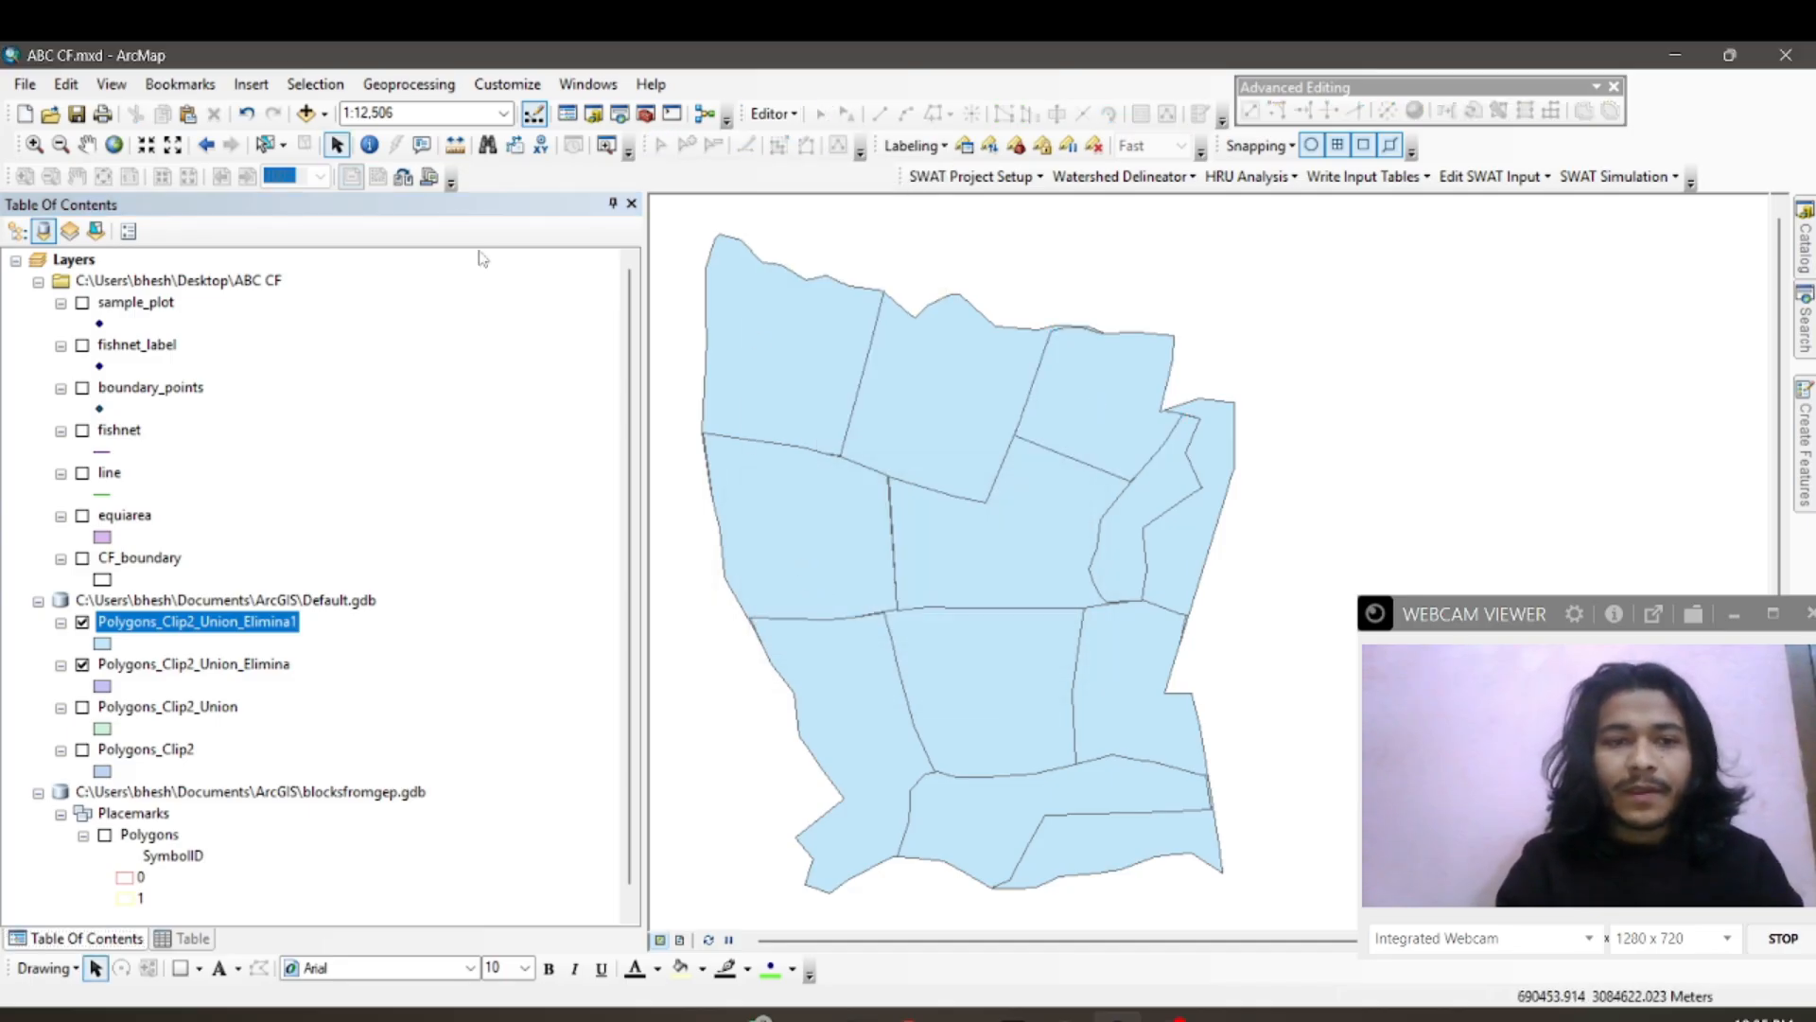
Step: Set up a Dissolve of Polygons_Clip2_Union_Elimina1 with Name as the dissolve field
left_click(409, 84)
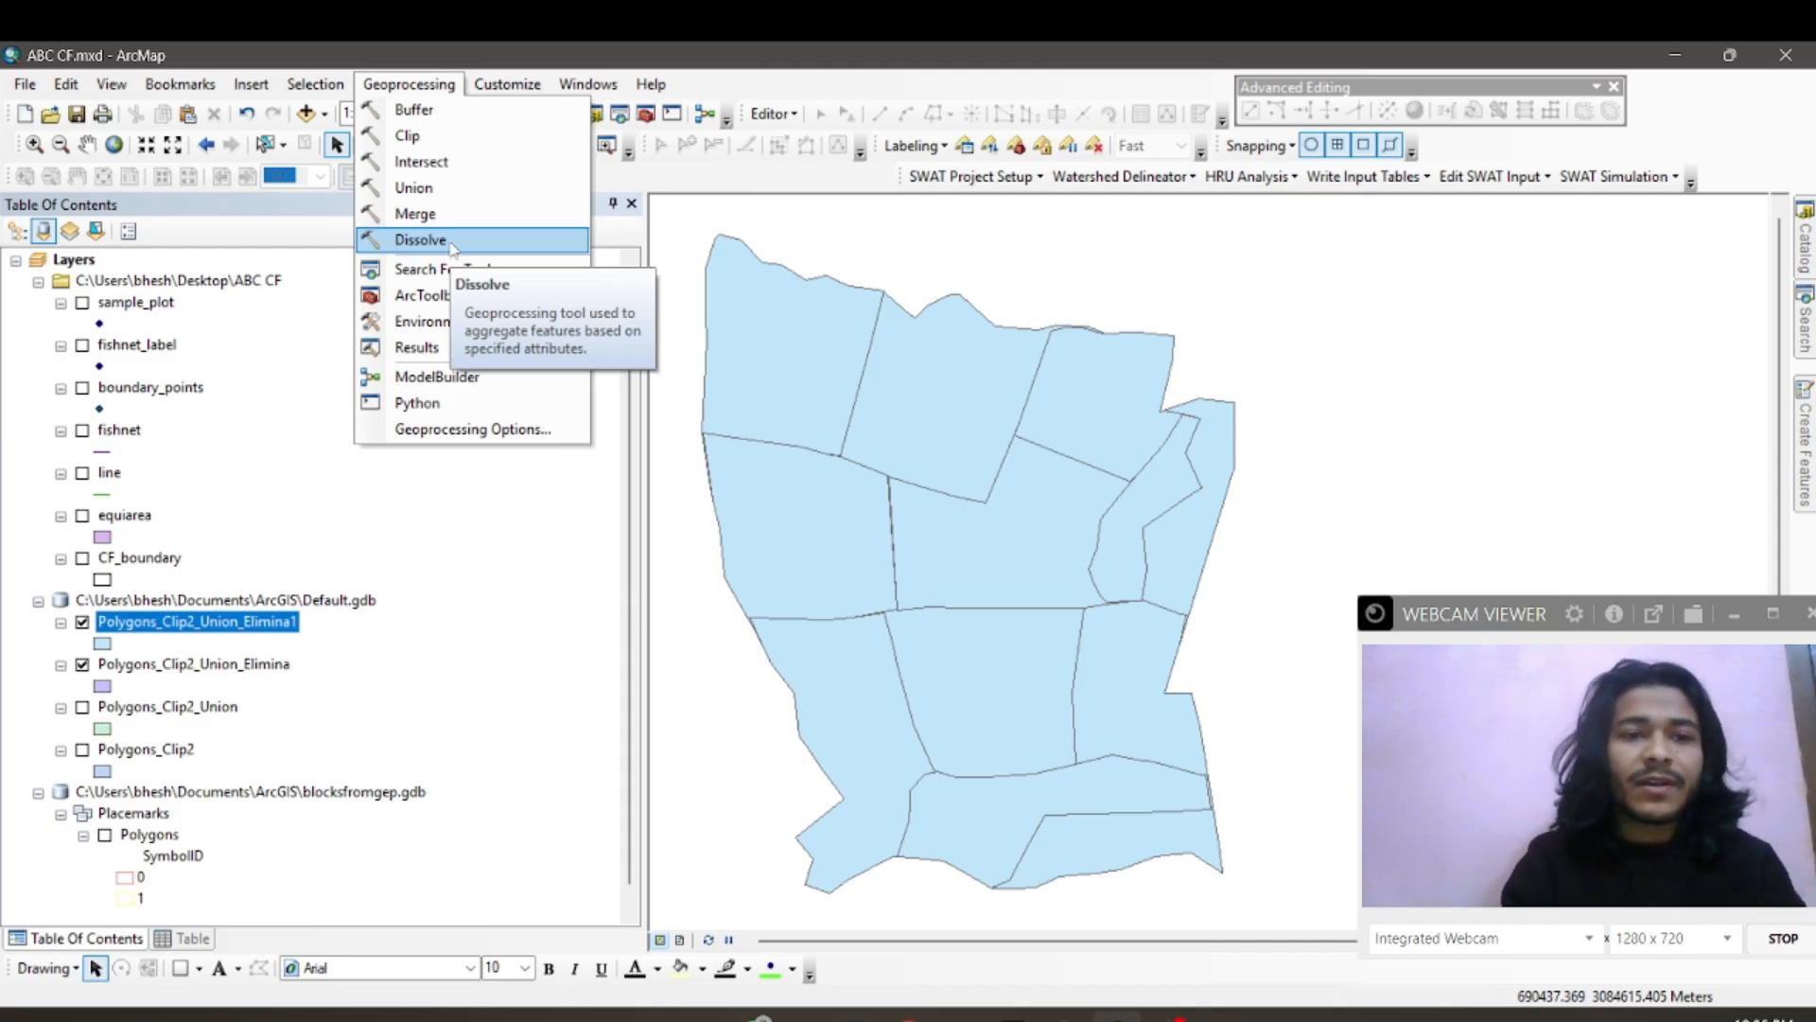
left_click(458, 241)
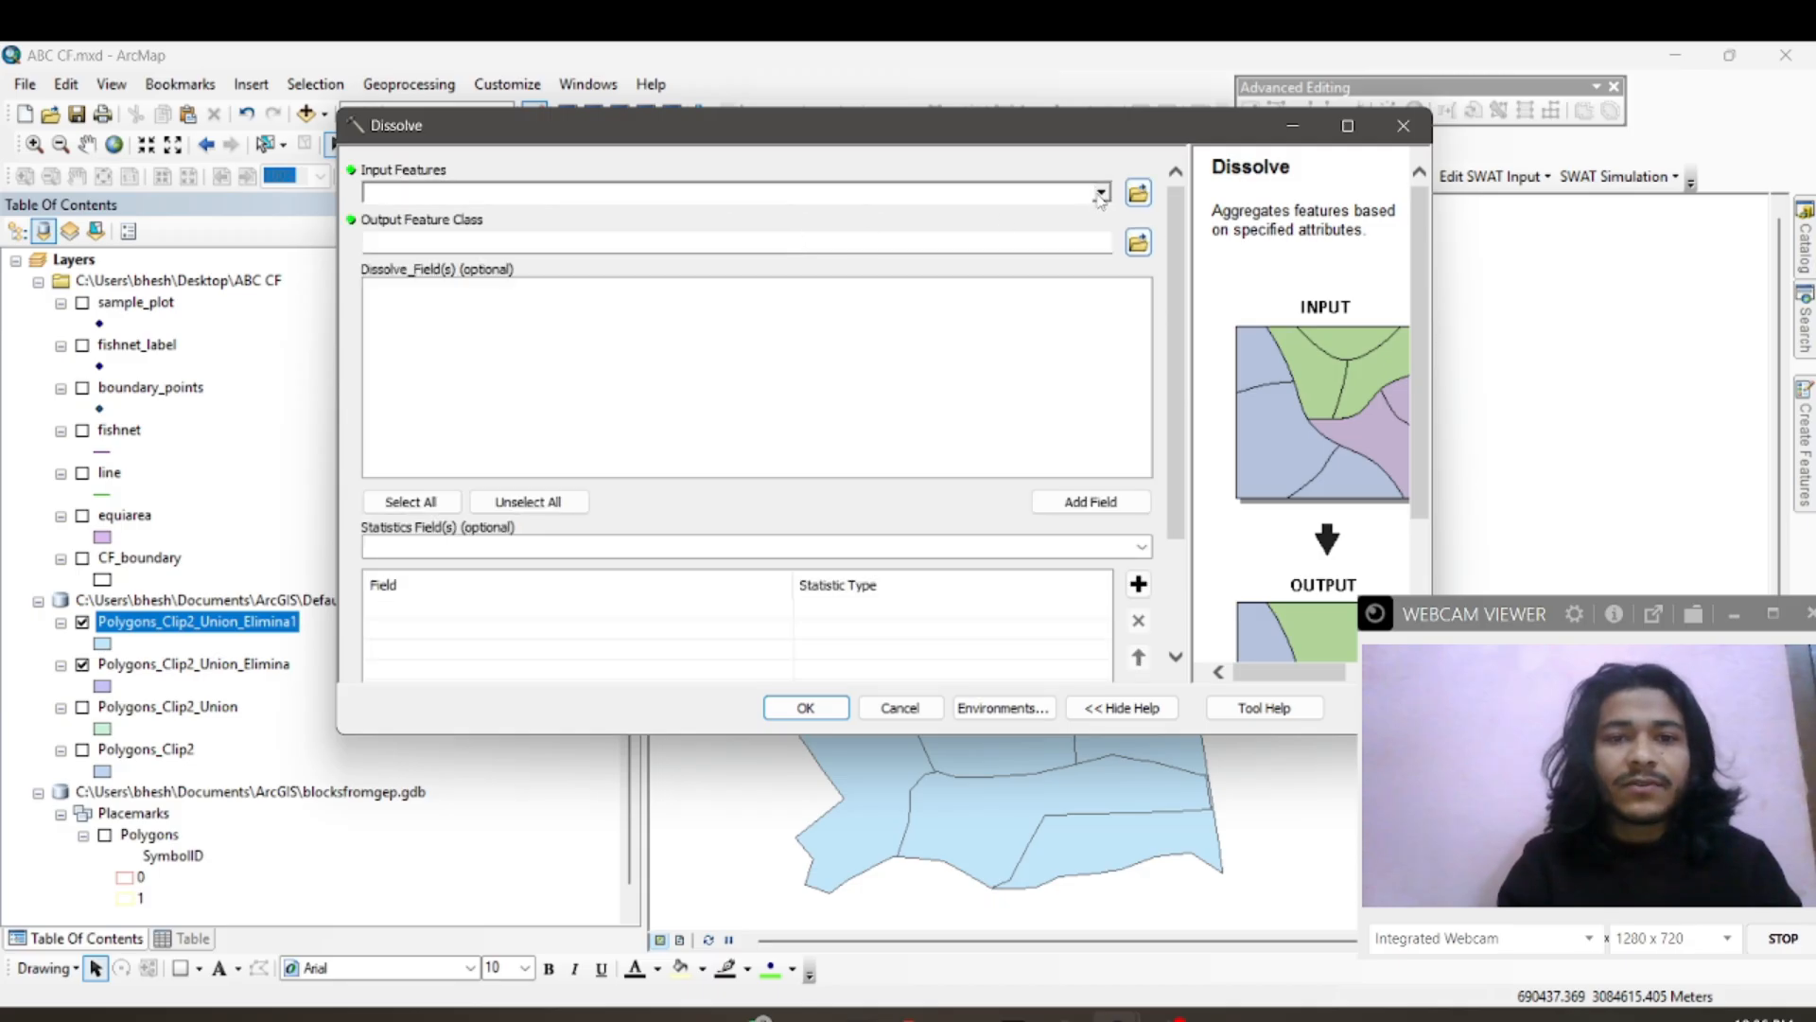
left_click(1101, 194)
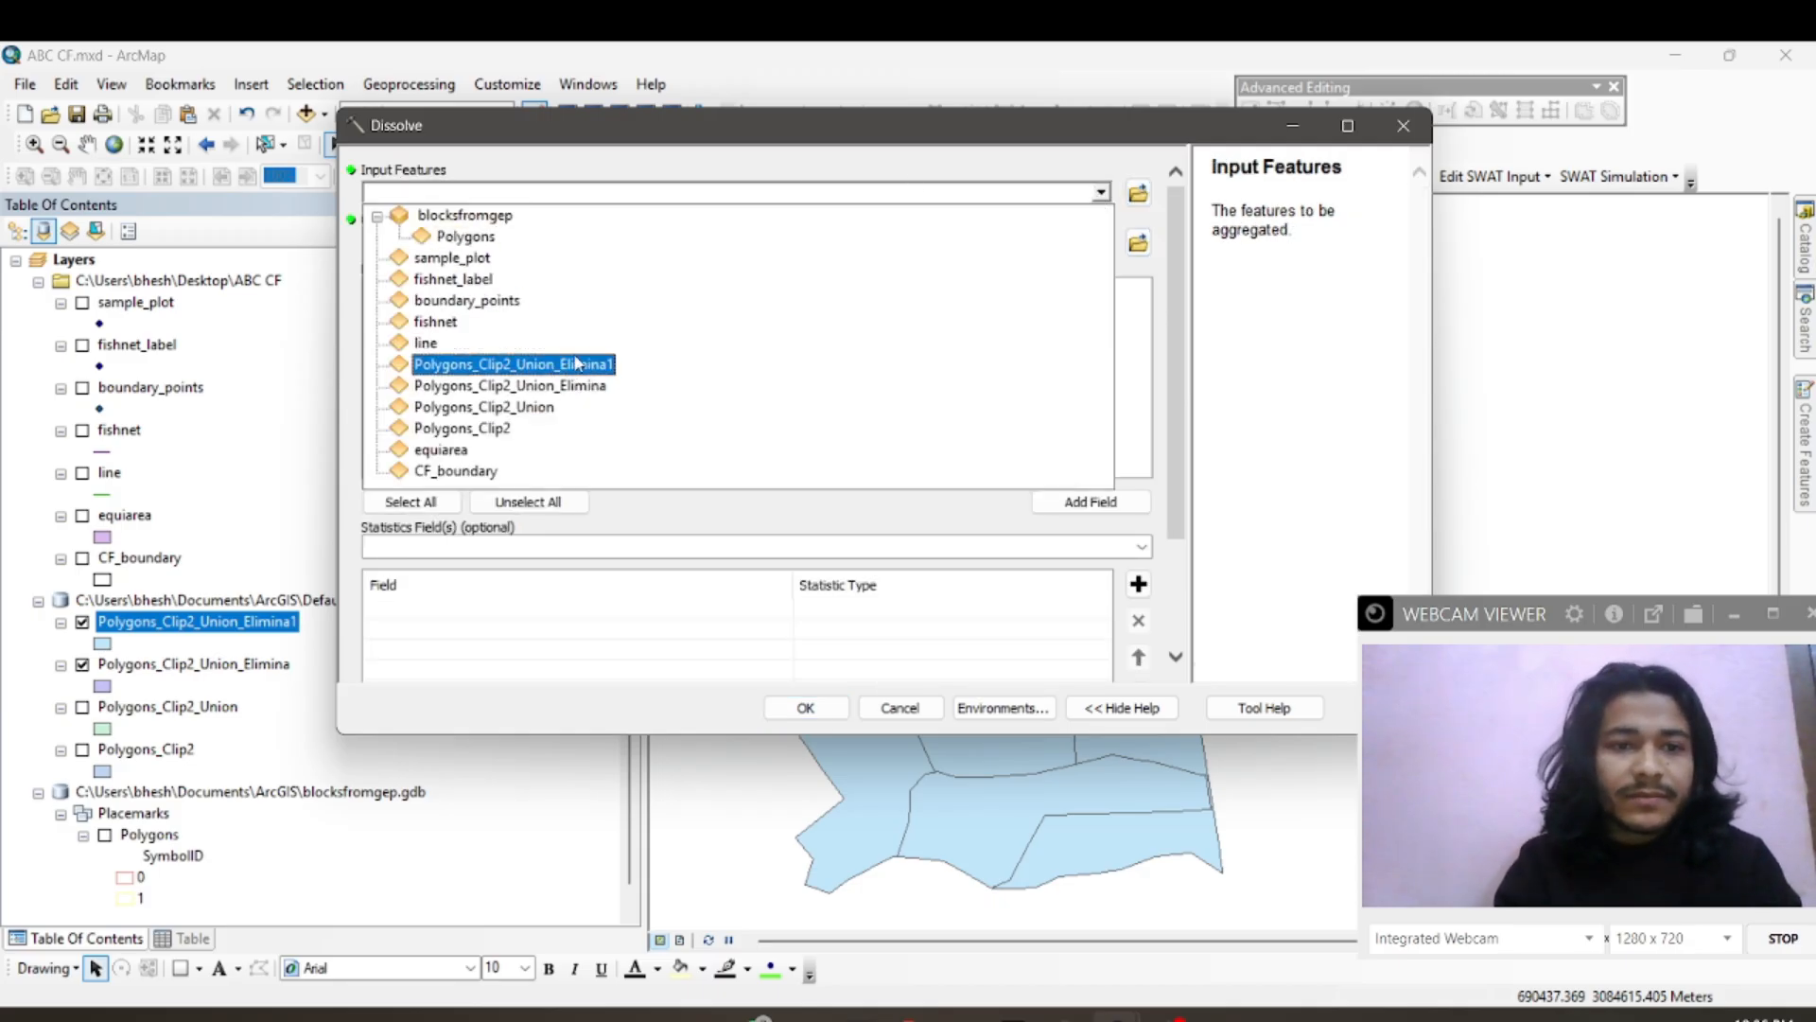
left_click(577, 364)
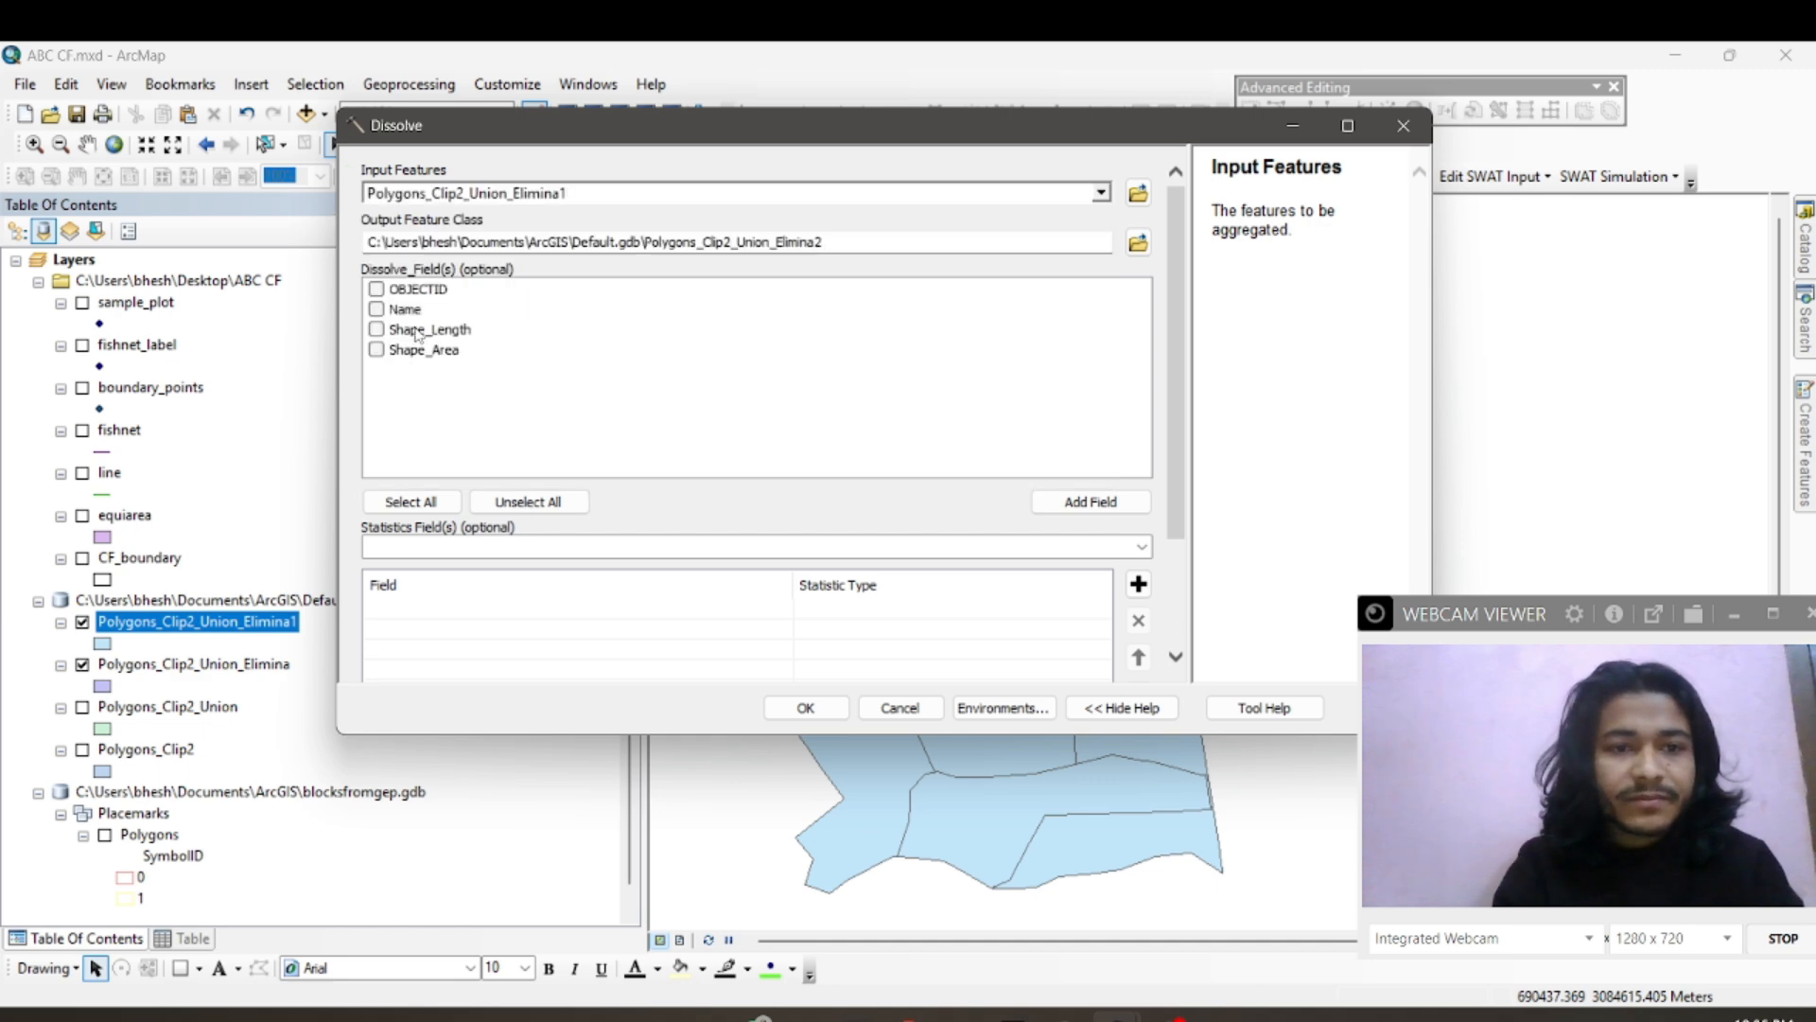
left_click(375, 309)
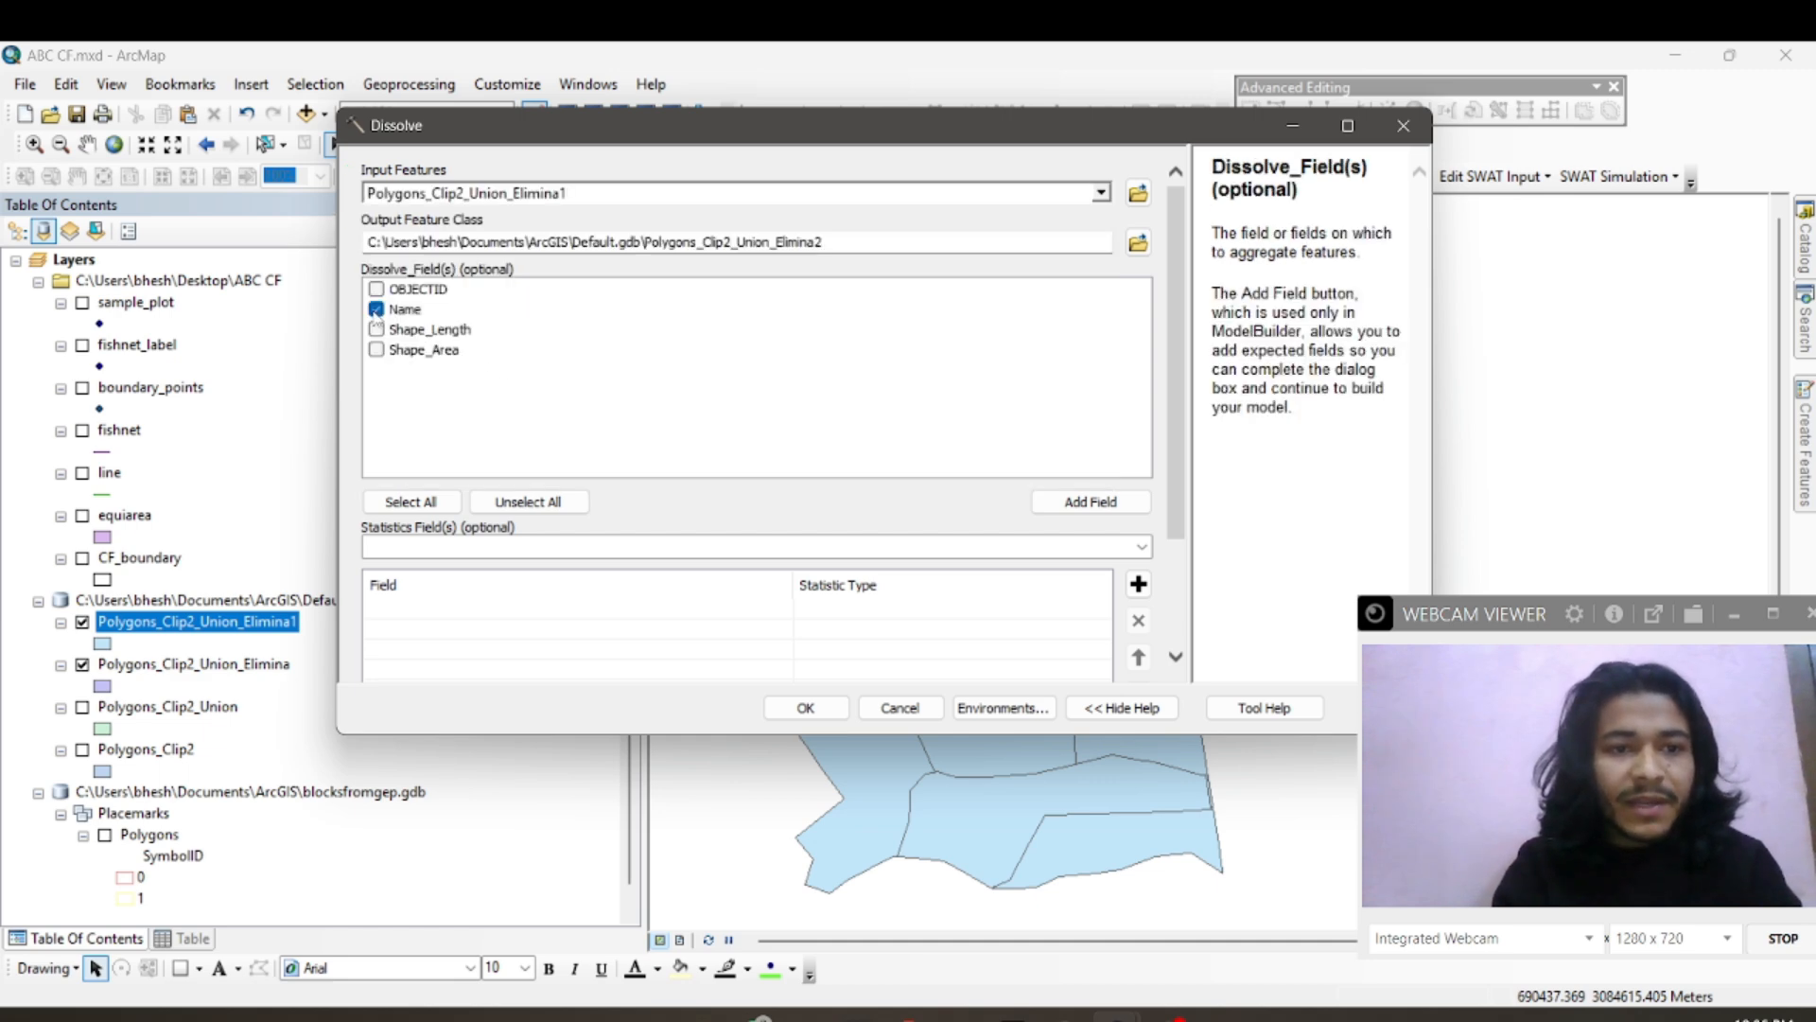
Step: Name the Dissolve output feature class finaldissolve in Default.gdb and run the tool
left_click(1141, 244)
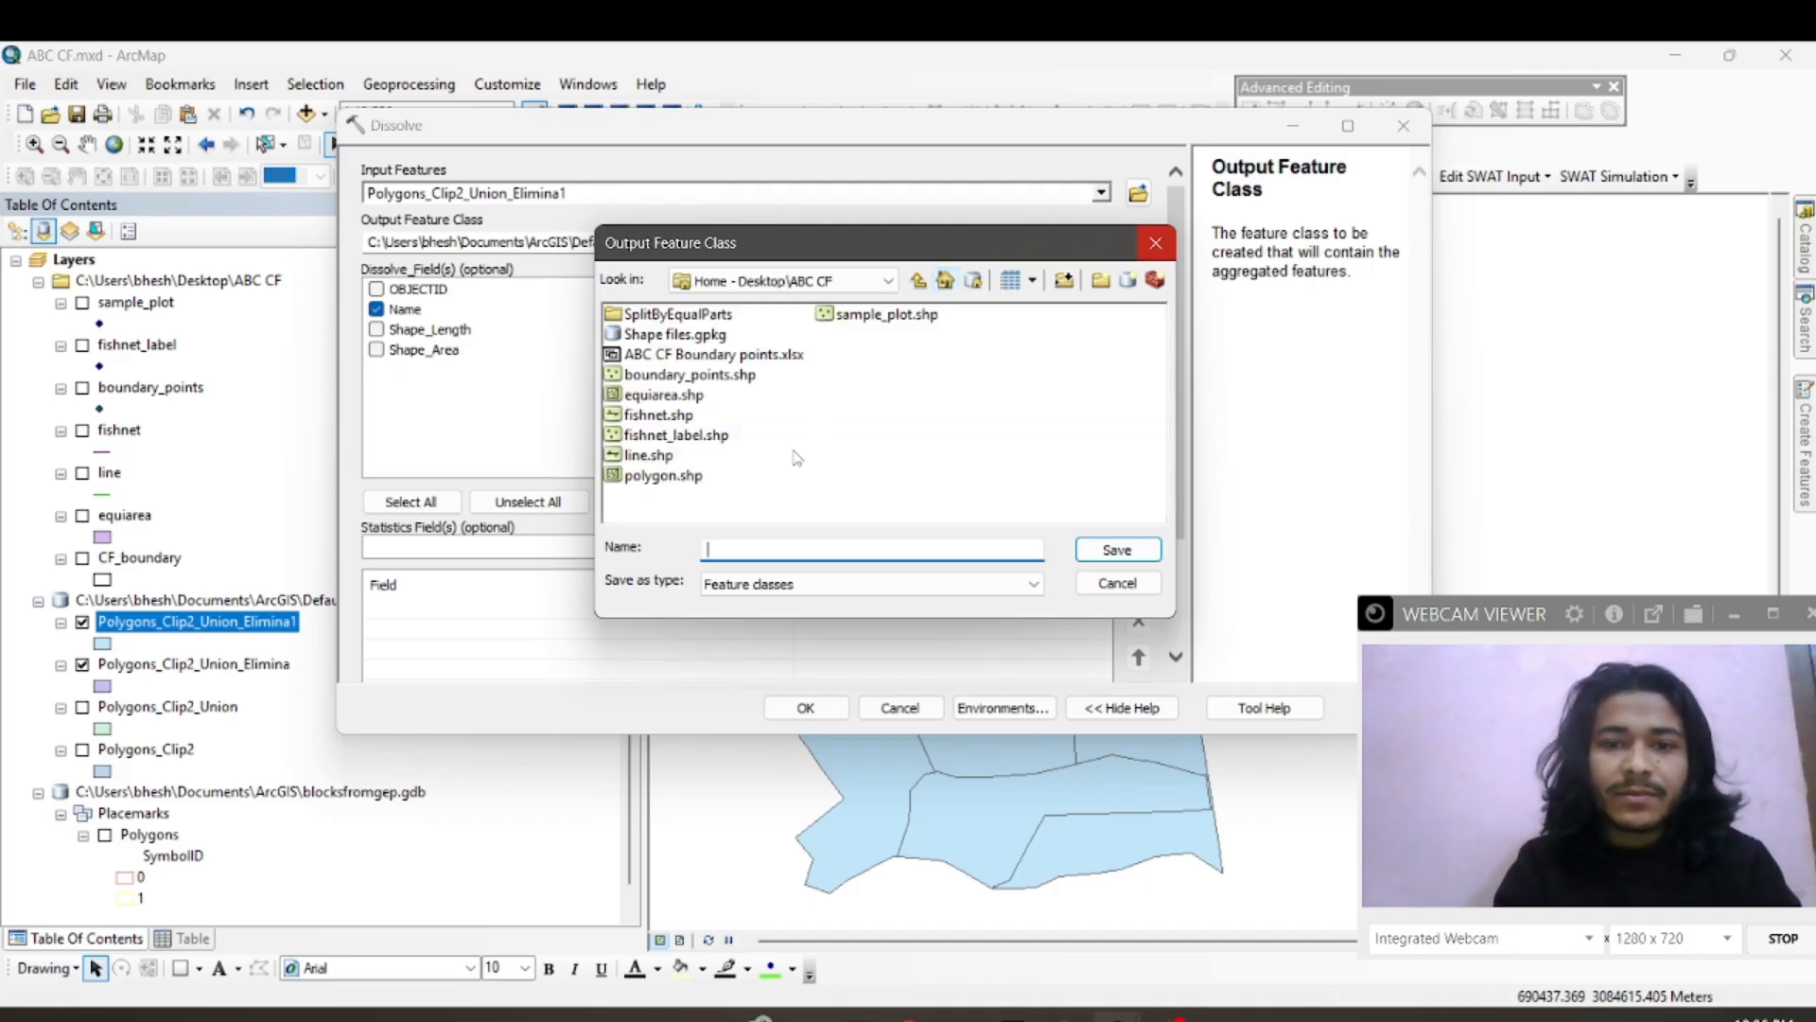
left_click(1157, 244)
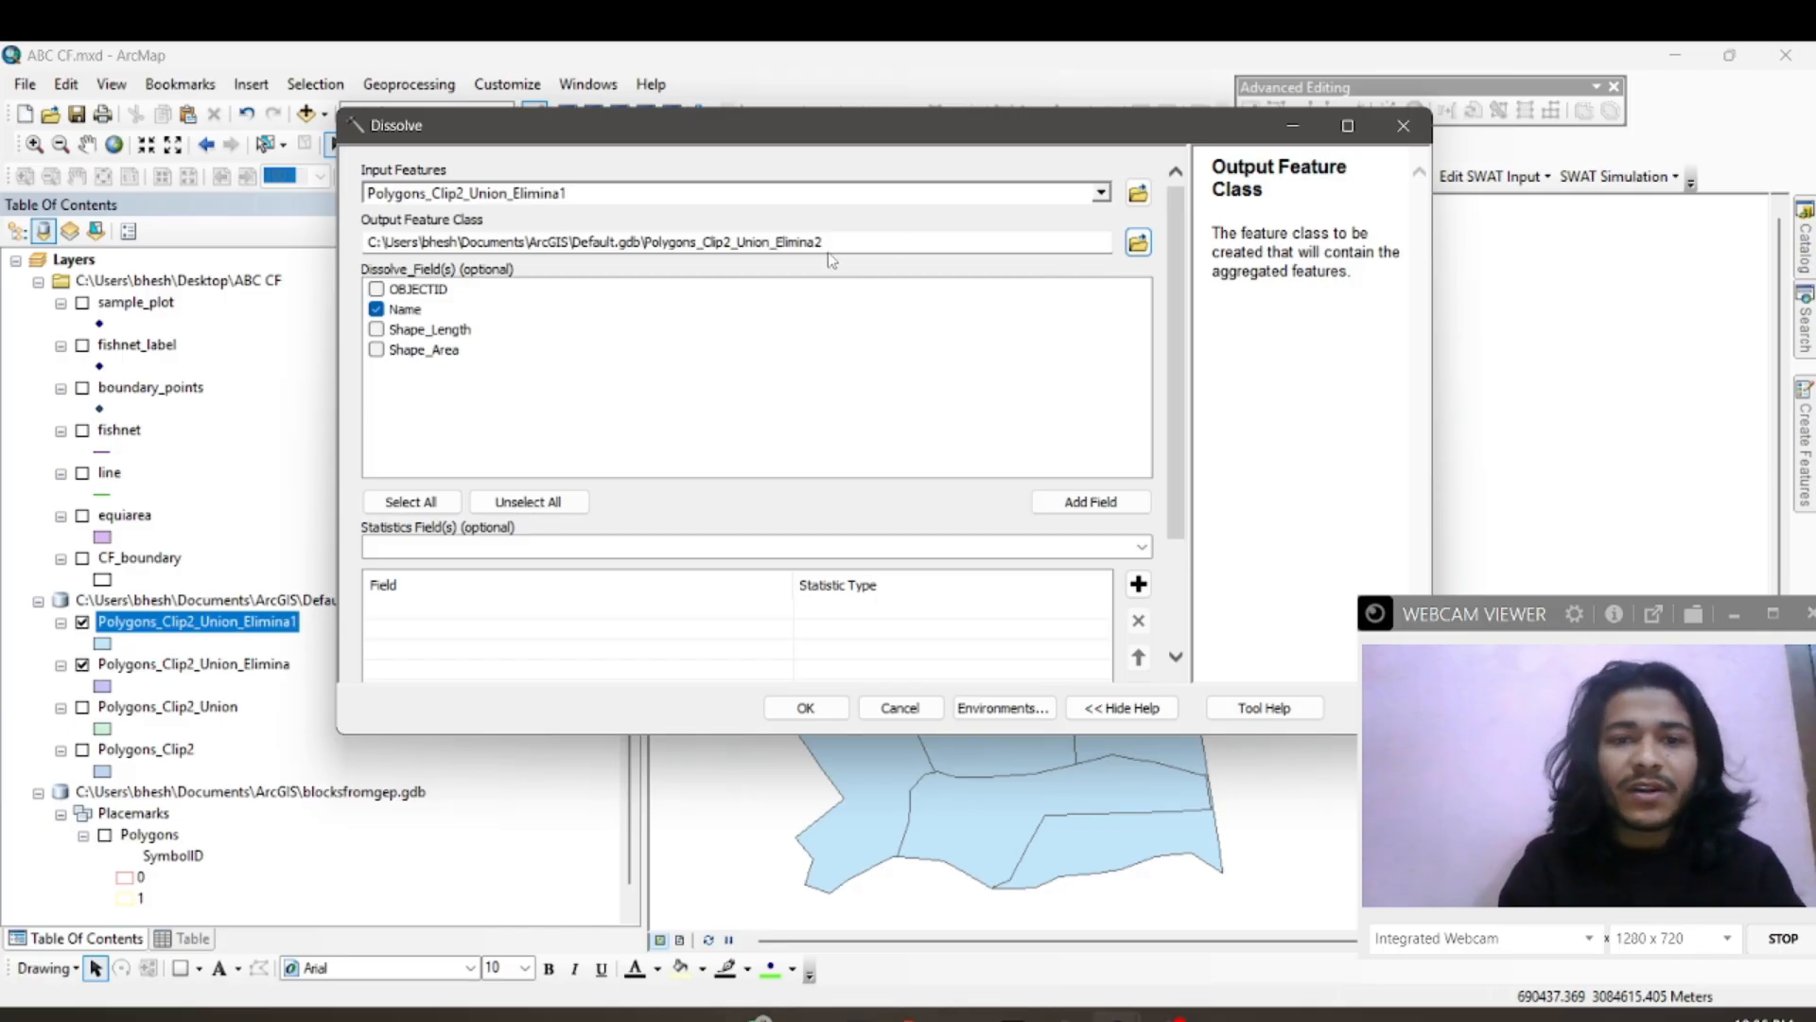
left_click(839, 241)
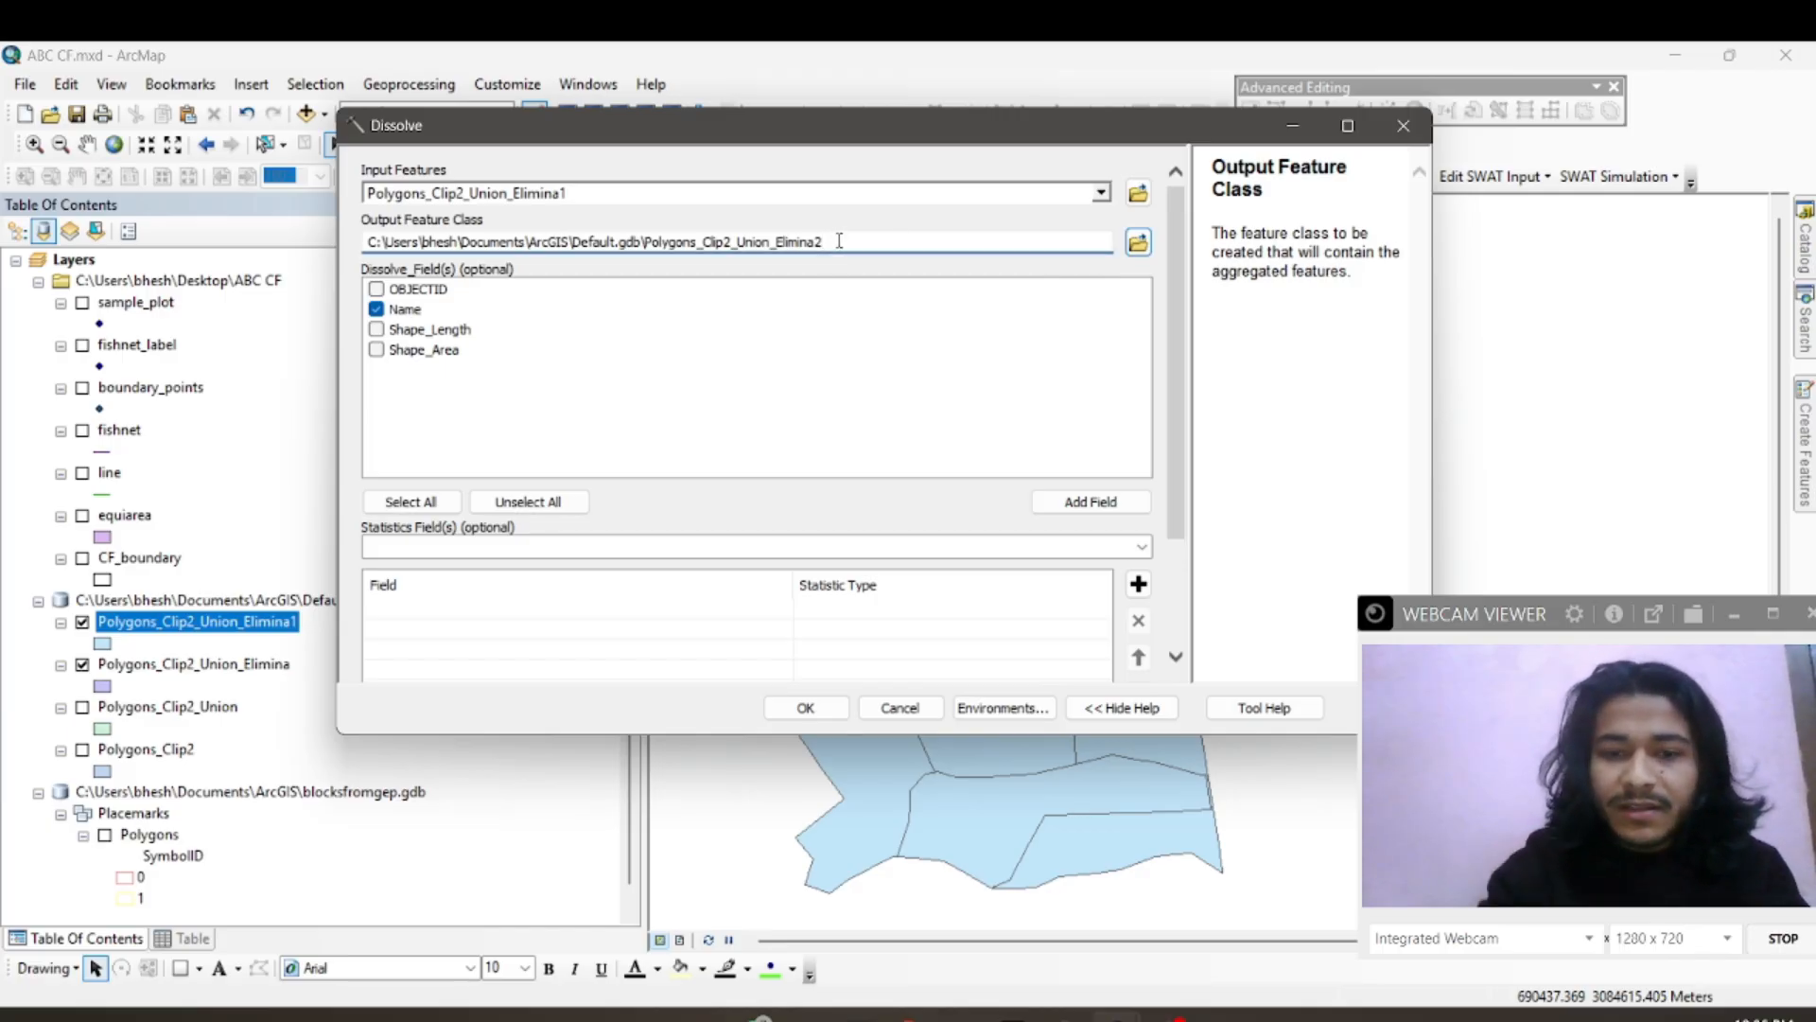
key("BackSpace")
key("BackSpace")
key("BackSpace")
key("BackSpace")
key("BackSpace")
key("BackSpace")
key("BackSpace")
key("BackSpace")
key("BackSpace")
key("BackSpace")
key("BackSpace")
key("BackSpace")
key("BackSpace")
key("BackSpace")
key("BackSpace")
key("BackSpace")
key("BackSpace")
key("BackSpace")
key("BackSpace")
key("BackSpace")
key("BackSpace")
key("BackSpace")
key("BackSpace")
key("BackSpace")
key("BackSpace")
key("BackSpace")
key("BackSpace")
key("BackSpace")
key("BackSpace")
type("finaldissolve")
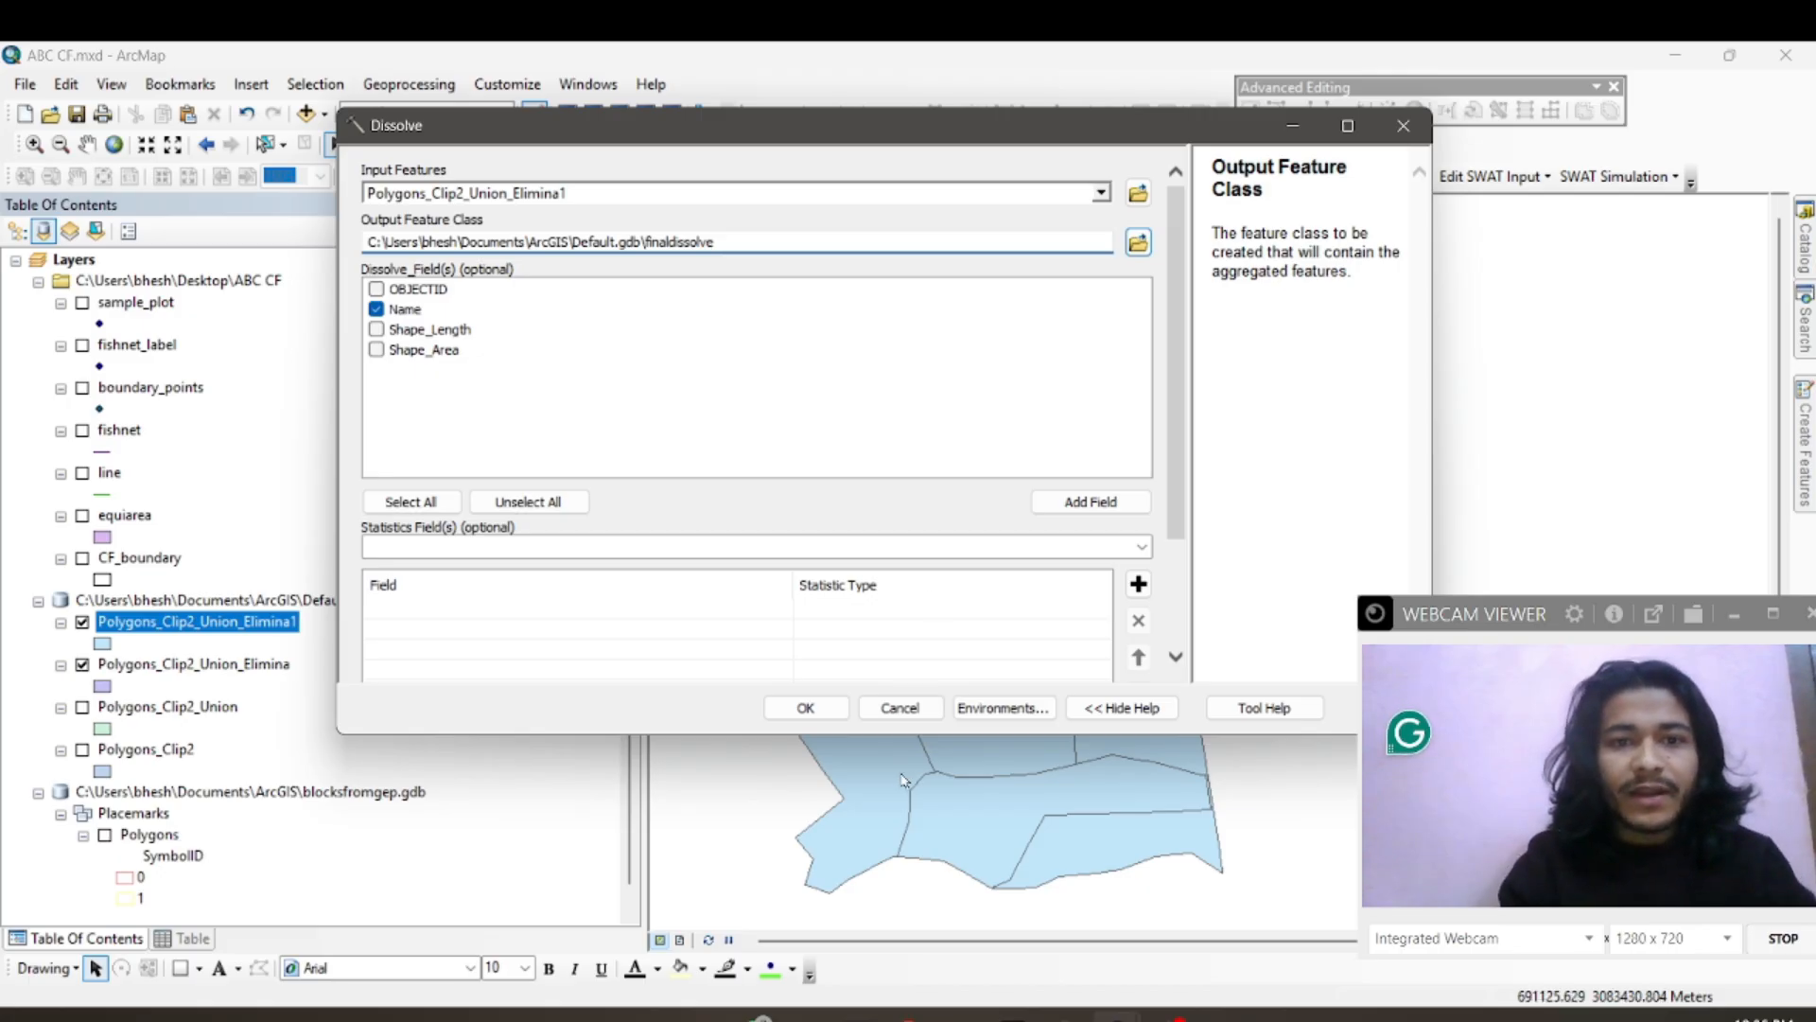
left_click(790, 700)
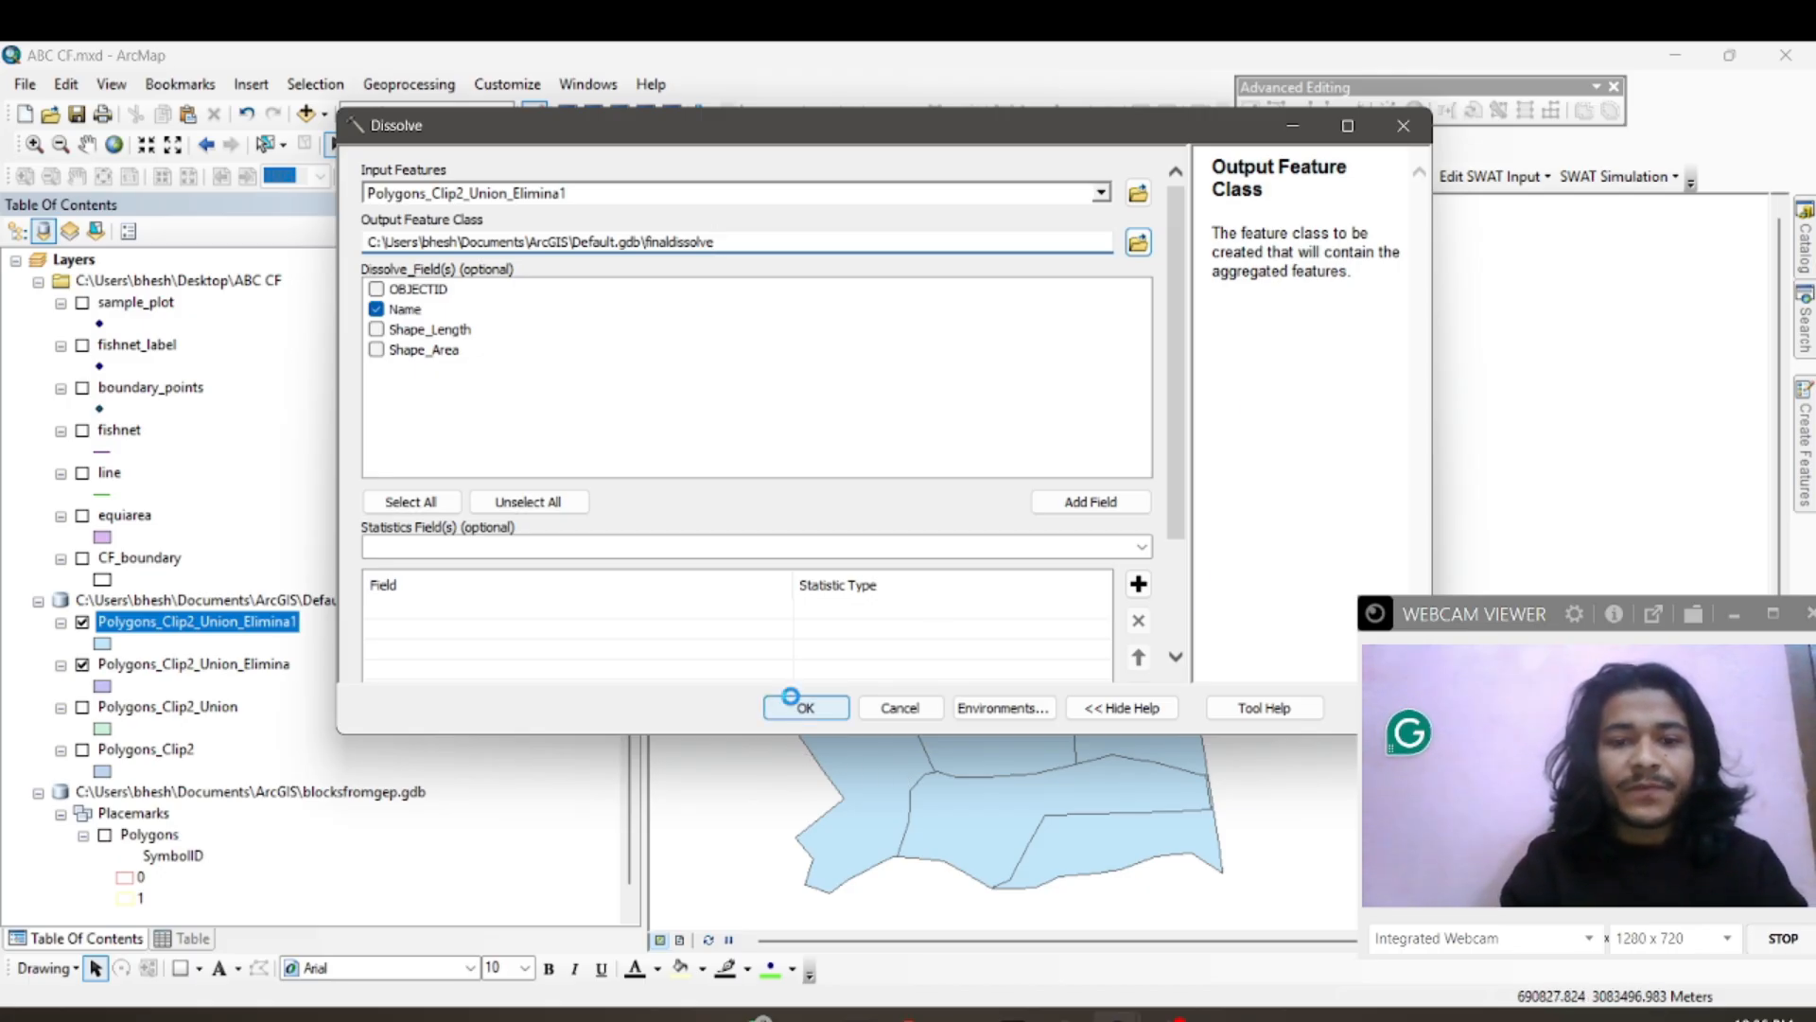
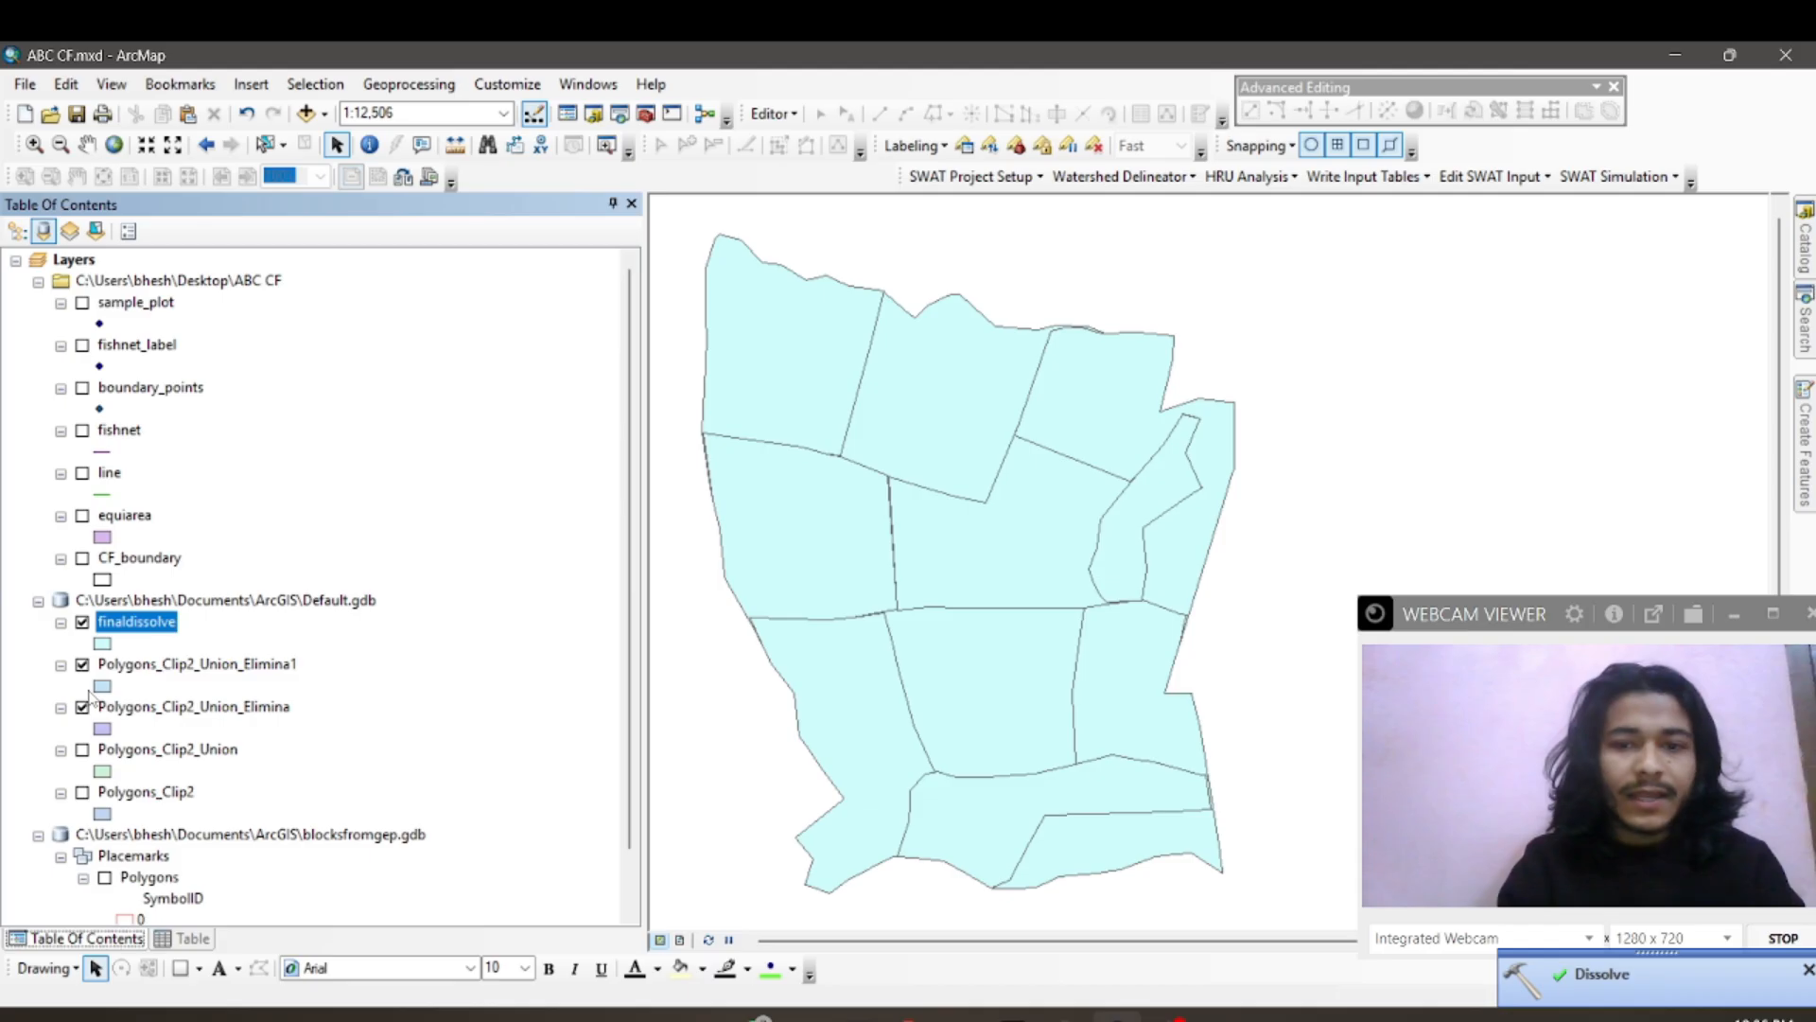
Step: Hide the Polygons_Clip2_Union_Elimina and Polygons_Clip2_Union_Elimina1 layers, and open the attribute table of finaldissolve
left_click(83, 706)
left_click(82, 665)
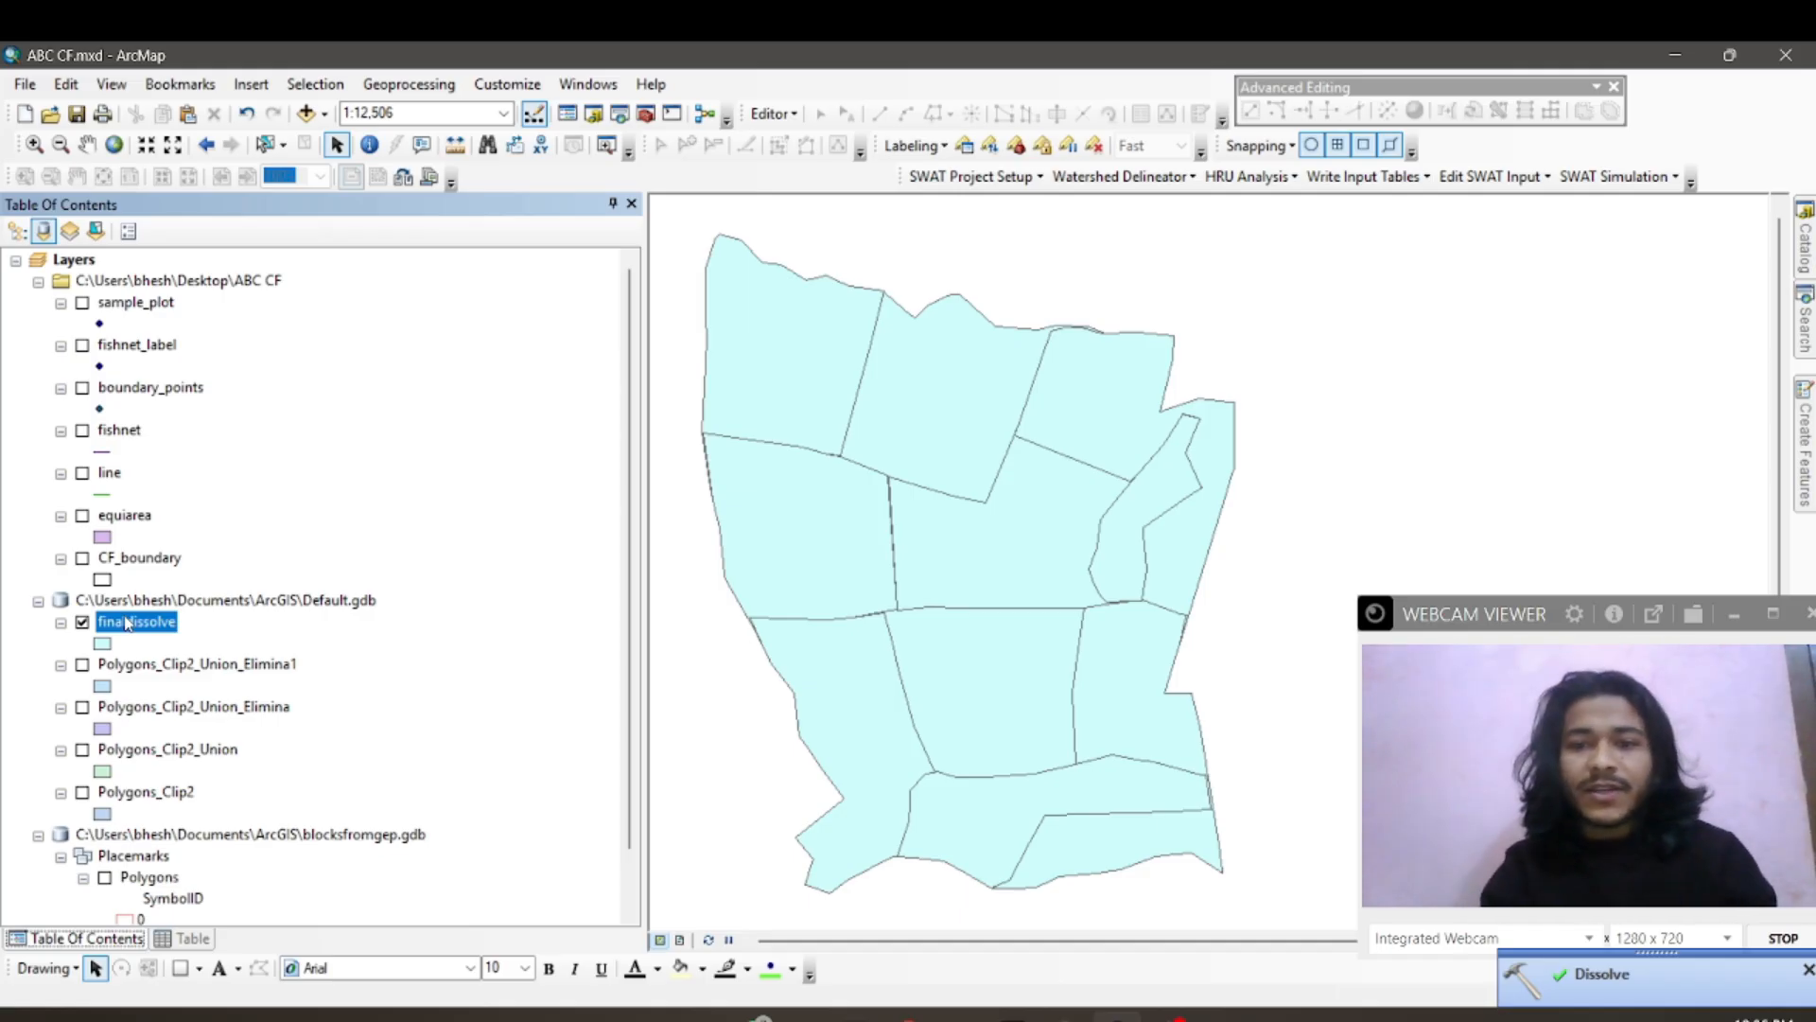
right_click(127, 624)
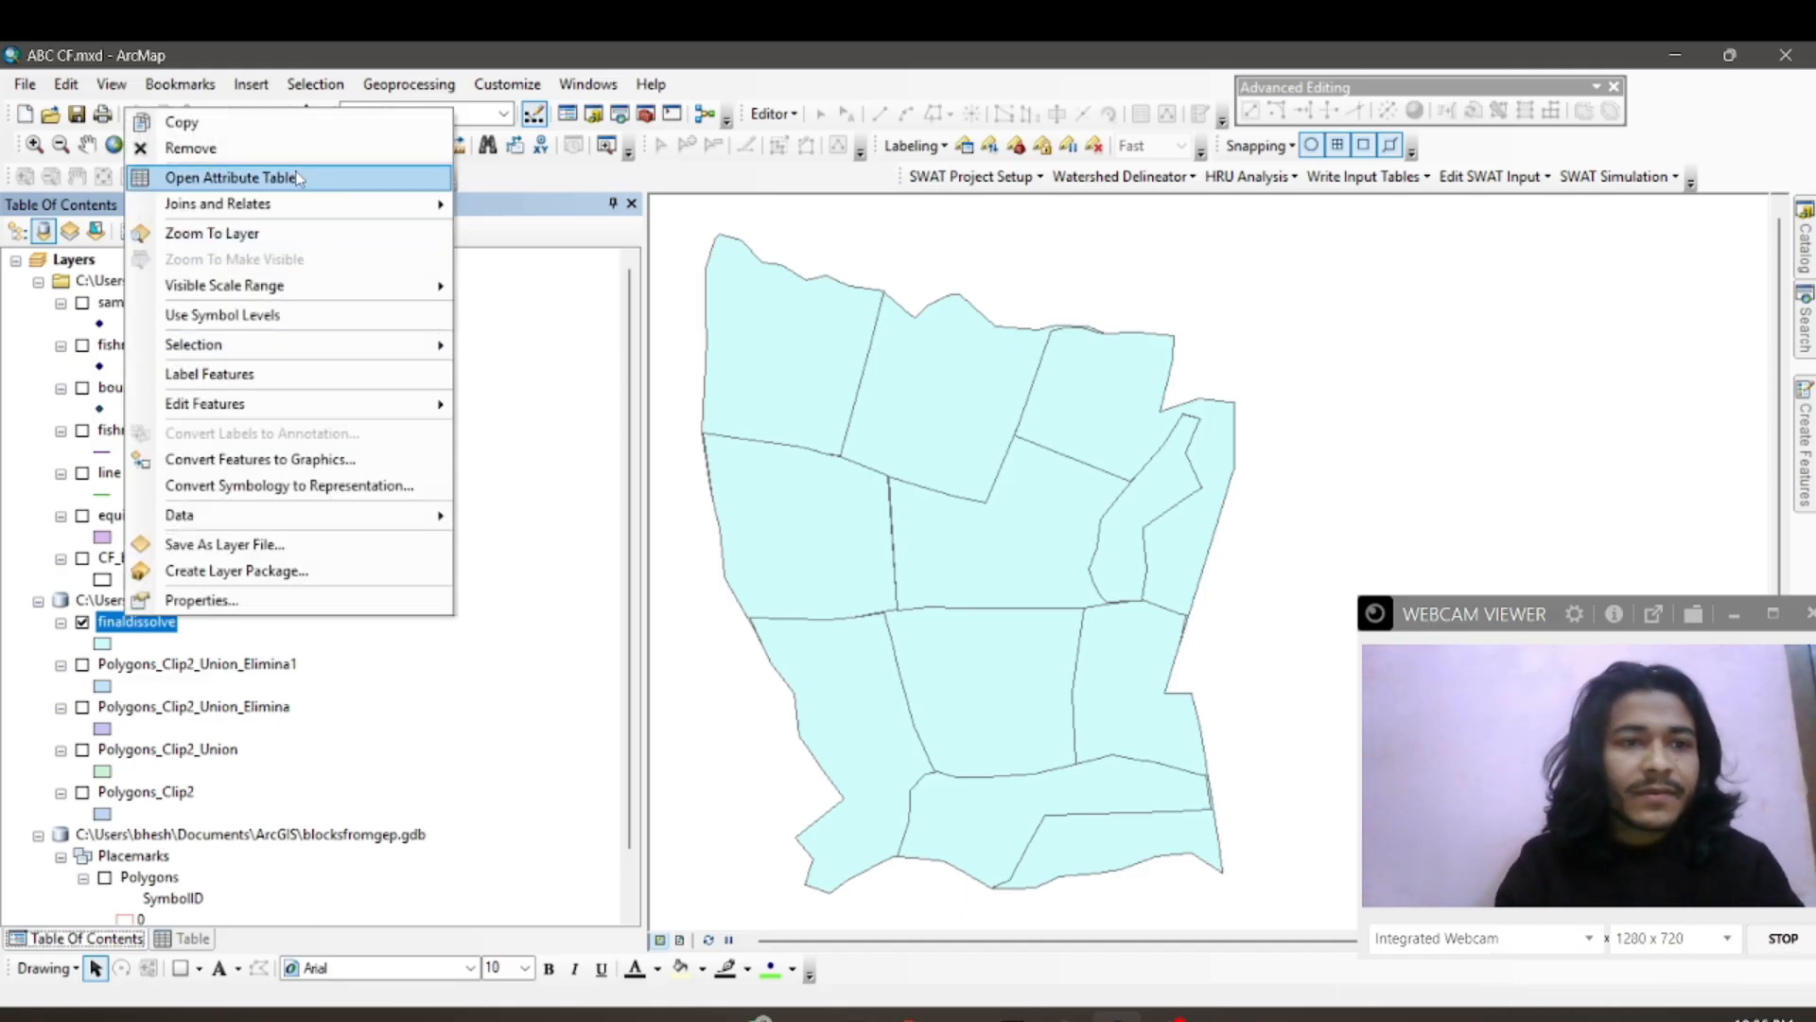
left_click(296, 177)
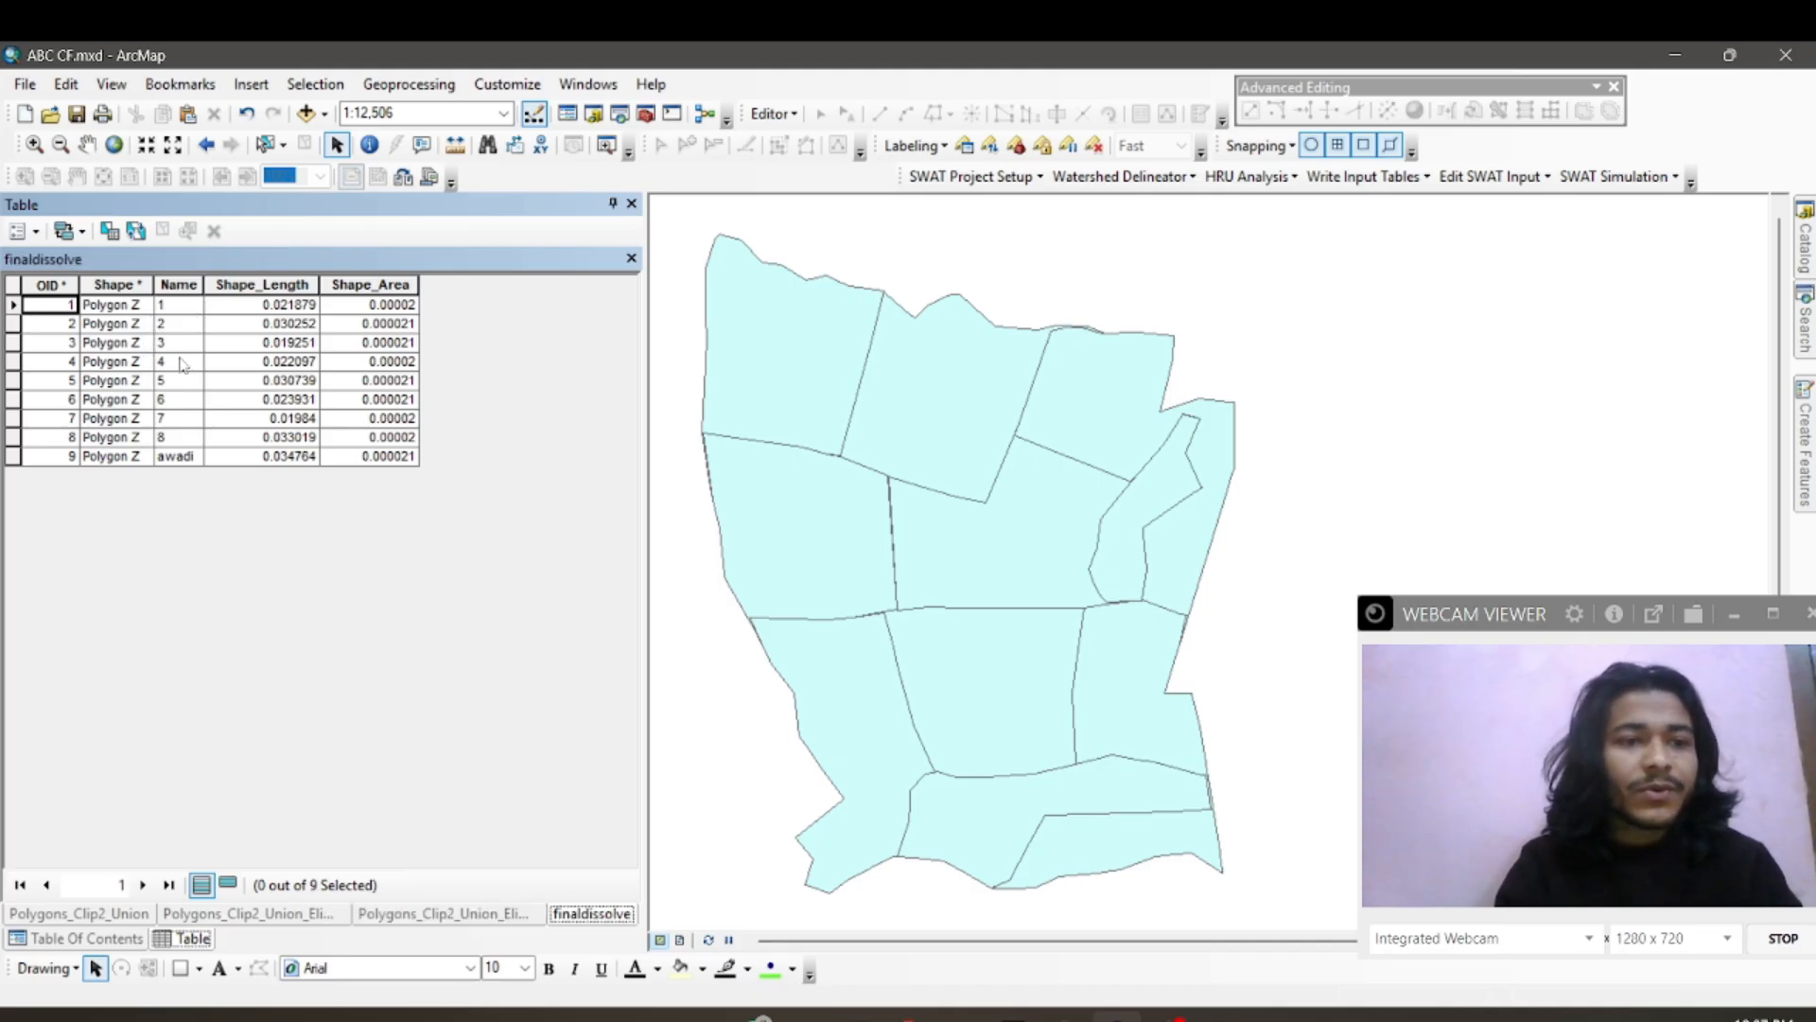
Step: Highlight the finaldissolve records from awadi up to 4 one by one to check their blocks on the map, and return to the layer list
left_click(13, 456)
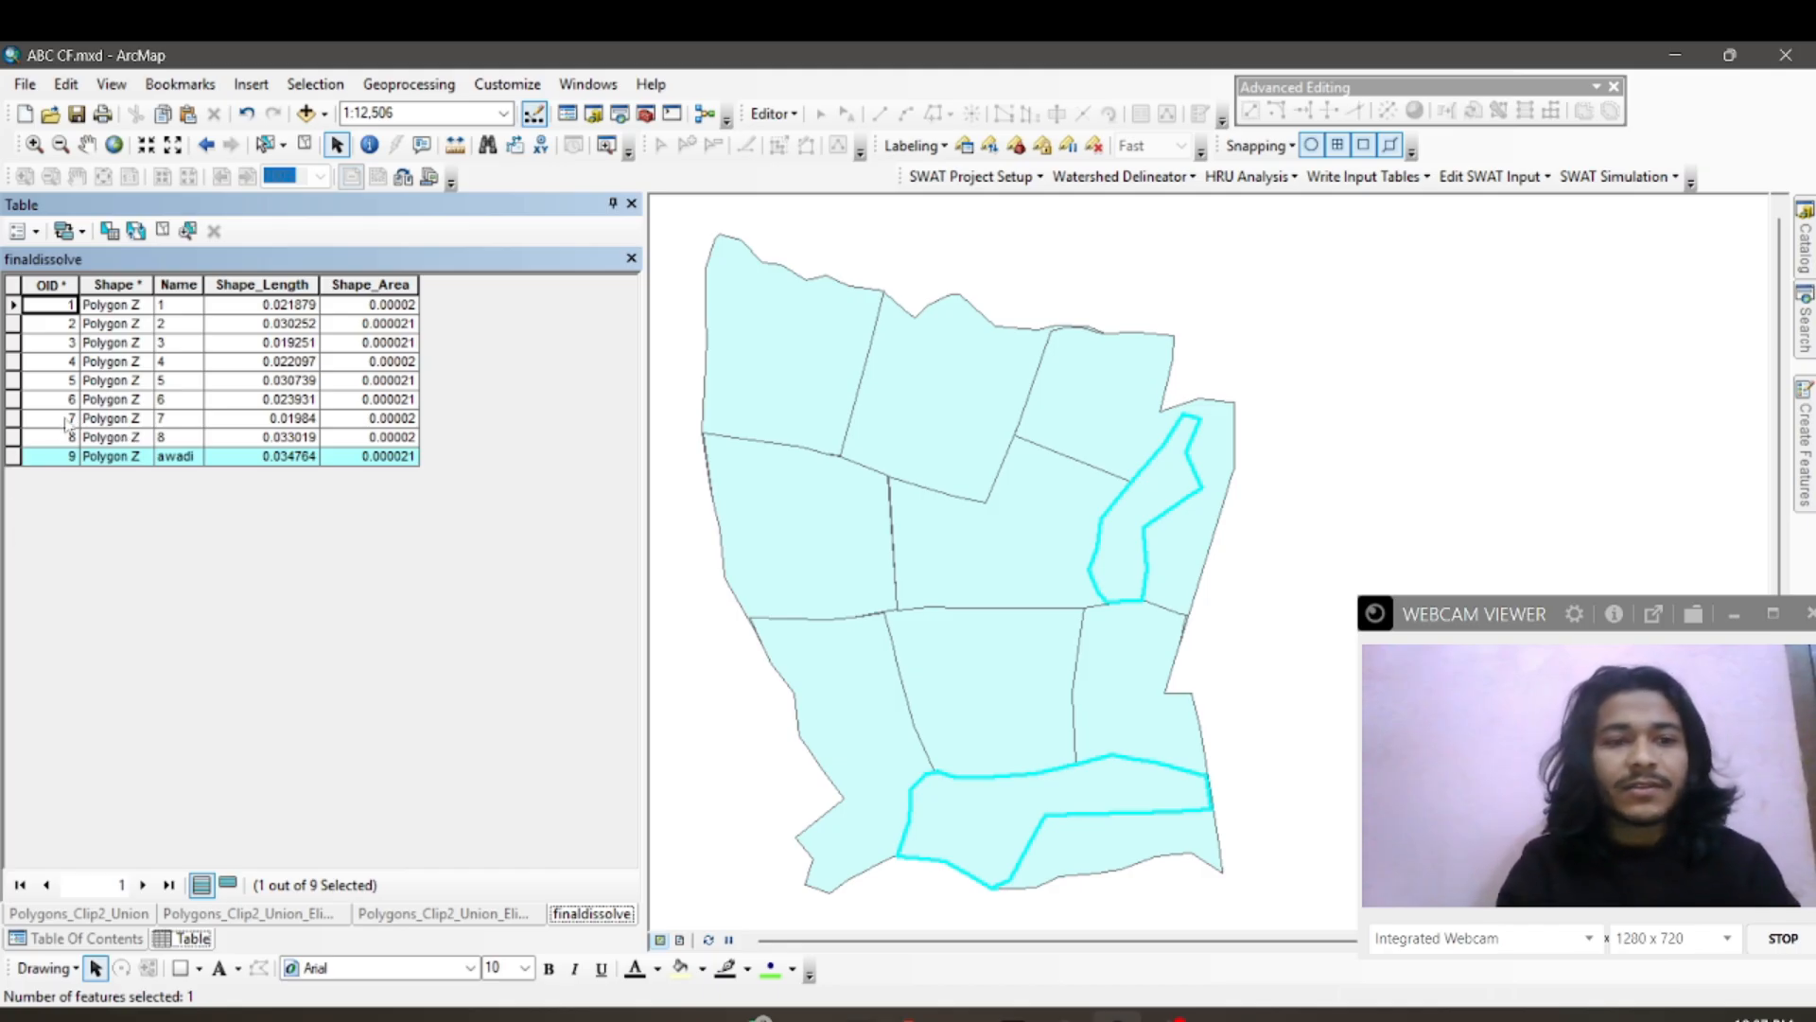
left_click(13, 443)
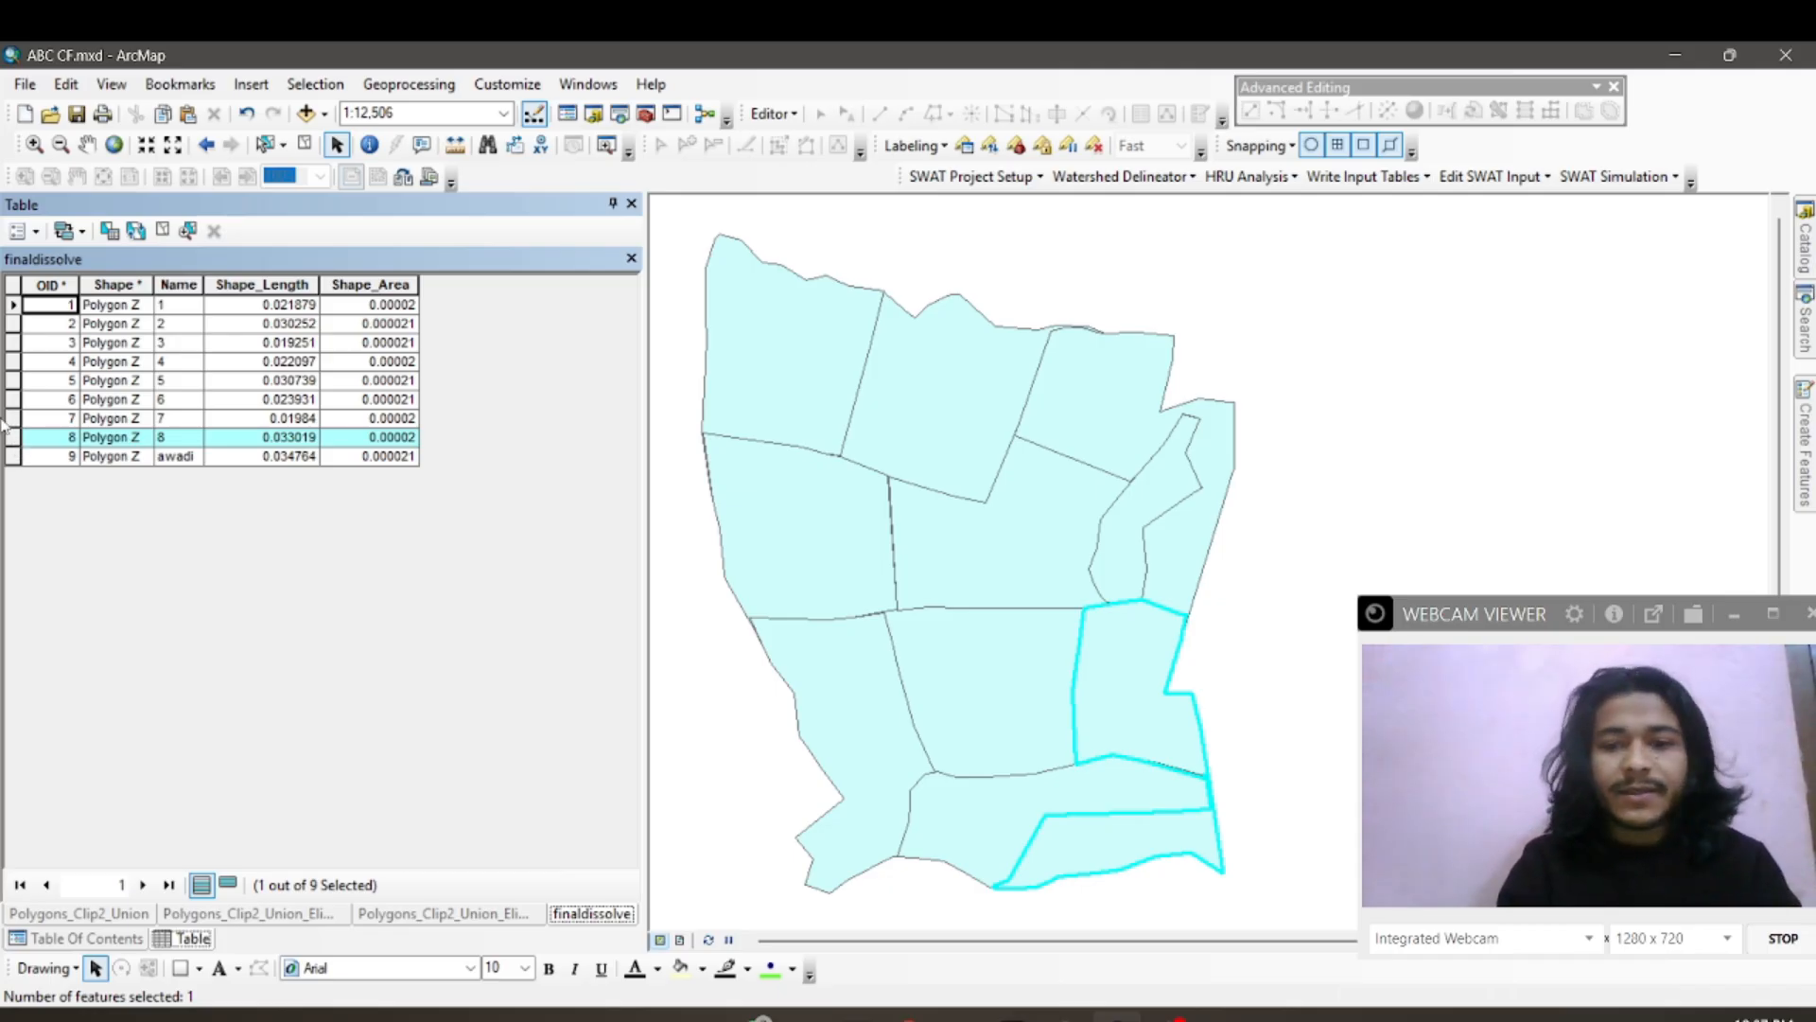
left_click(10, 422)
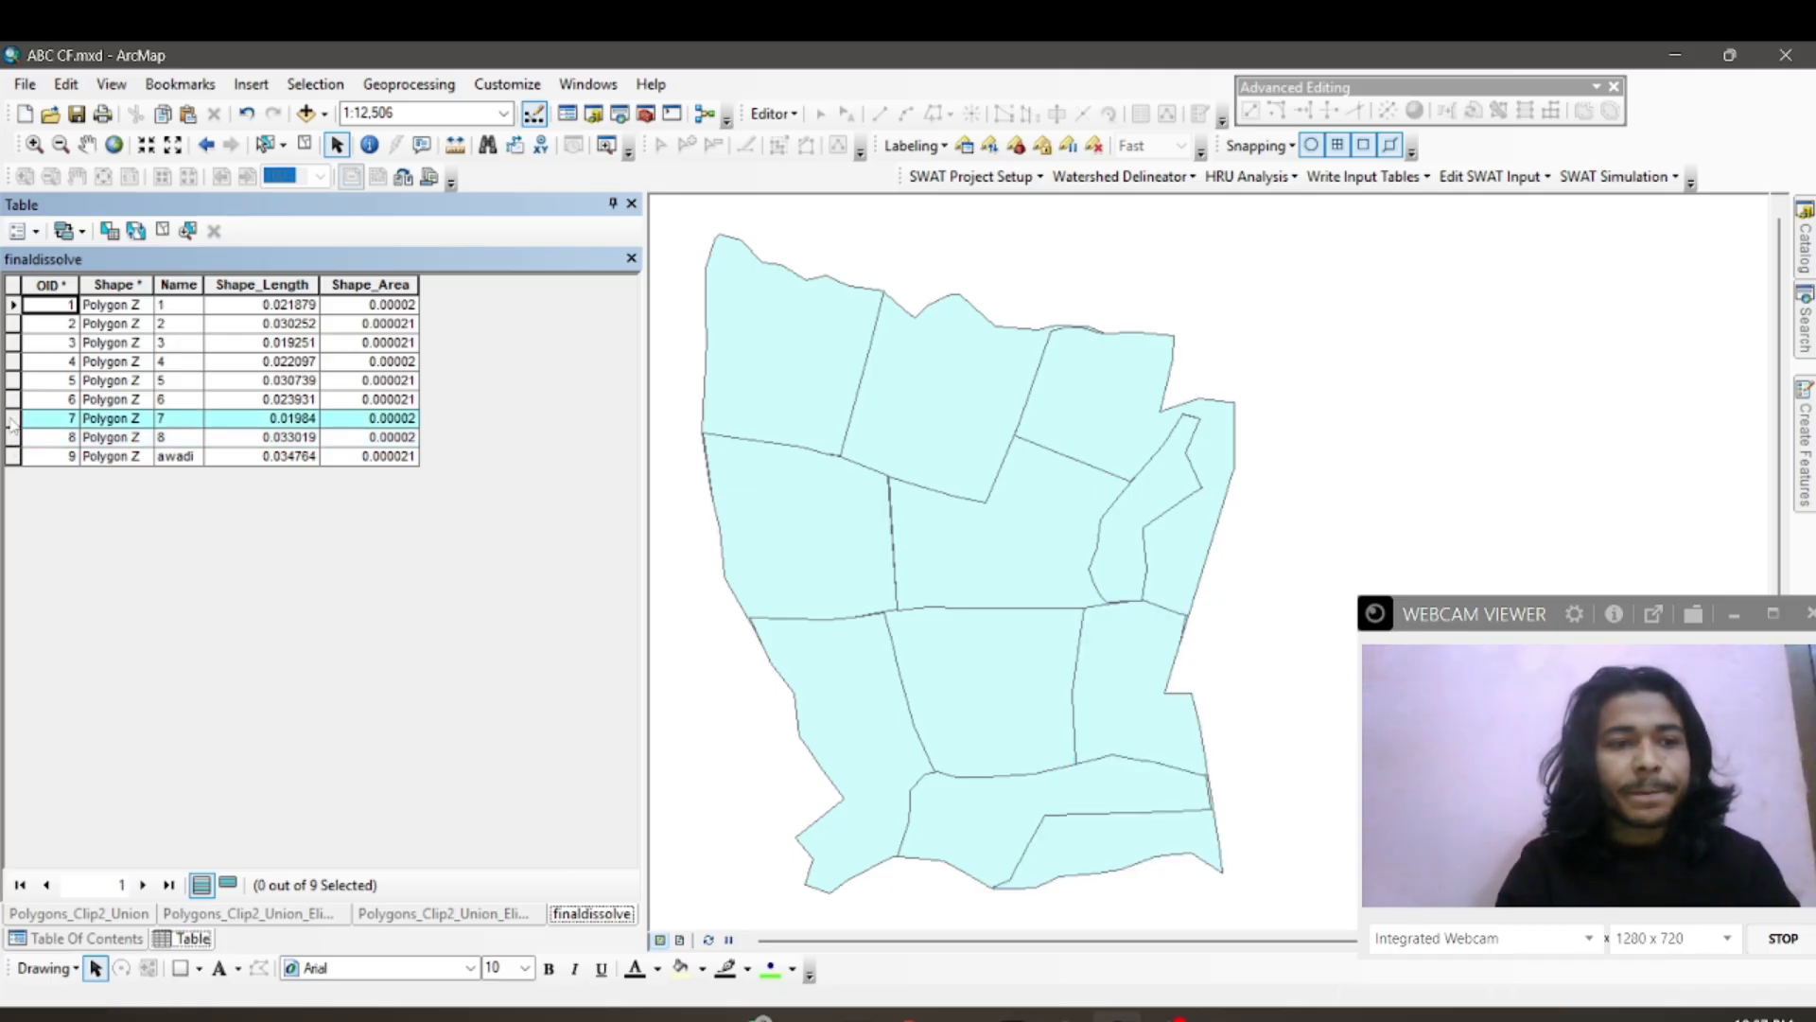
left_click(13, 399)
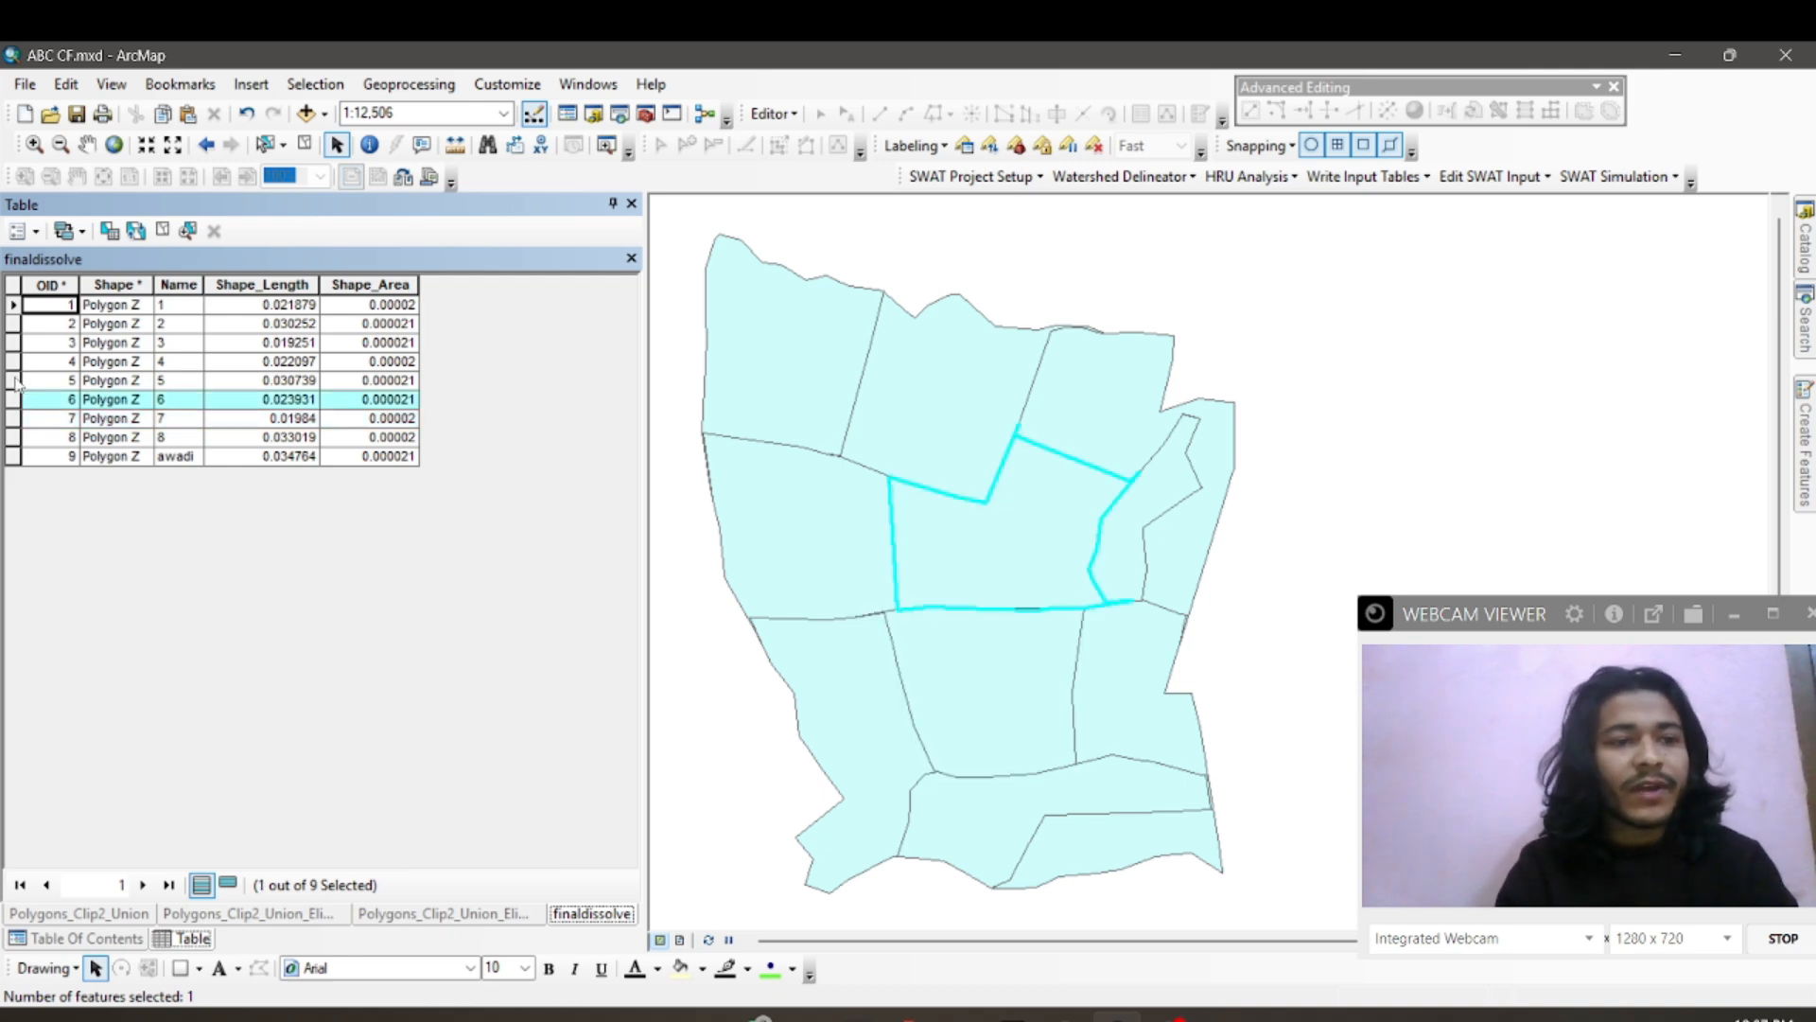
left_click(13, 381)
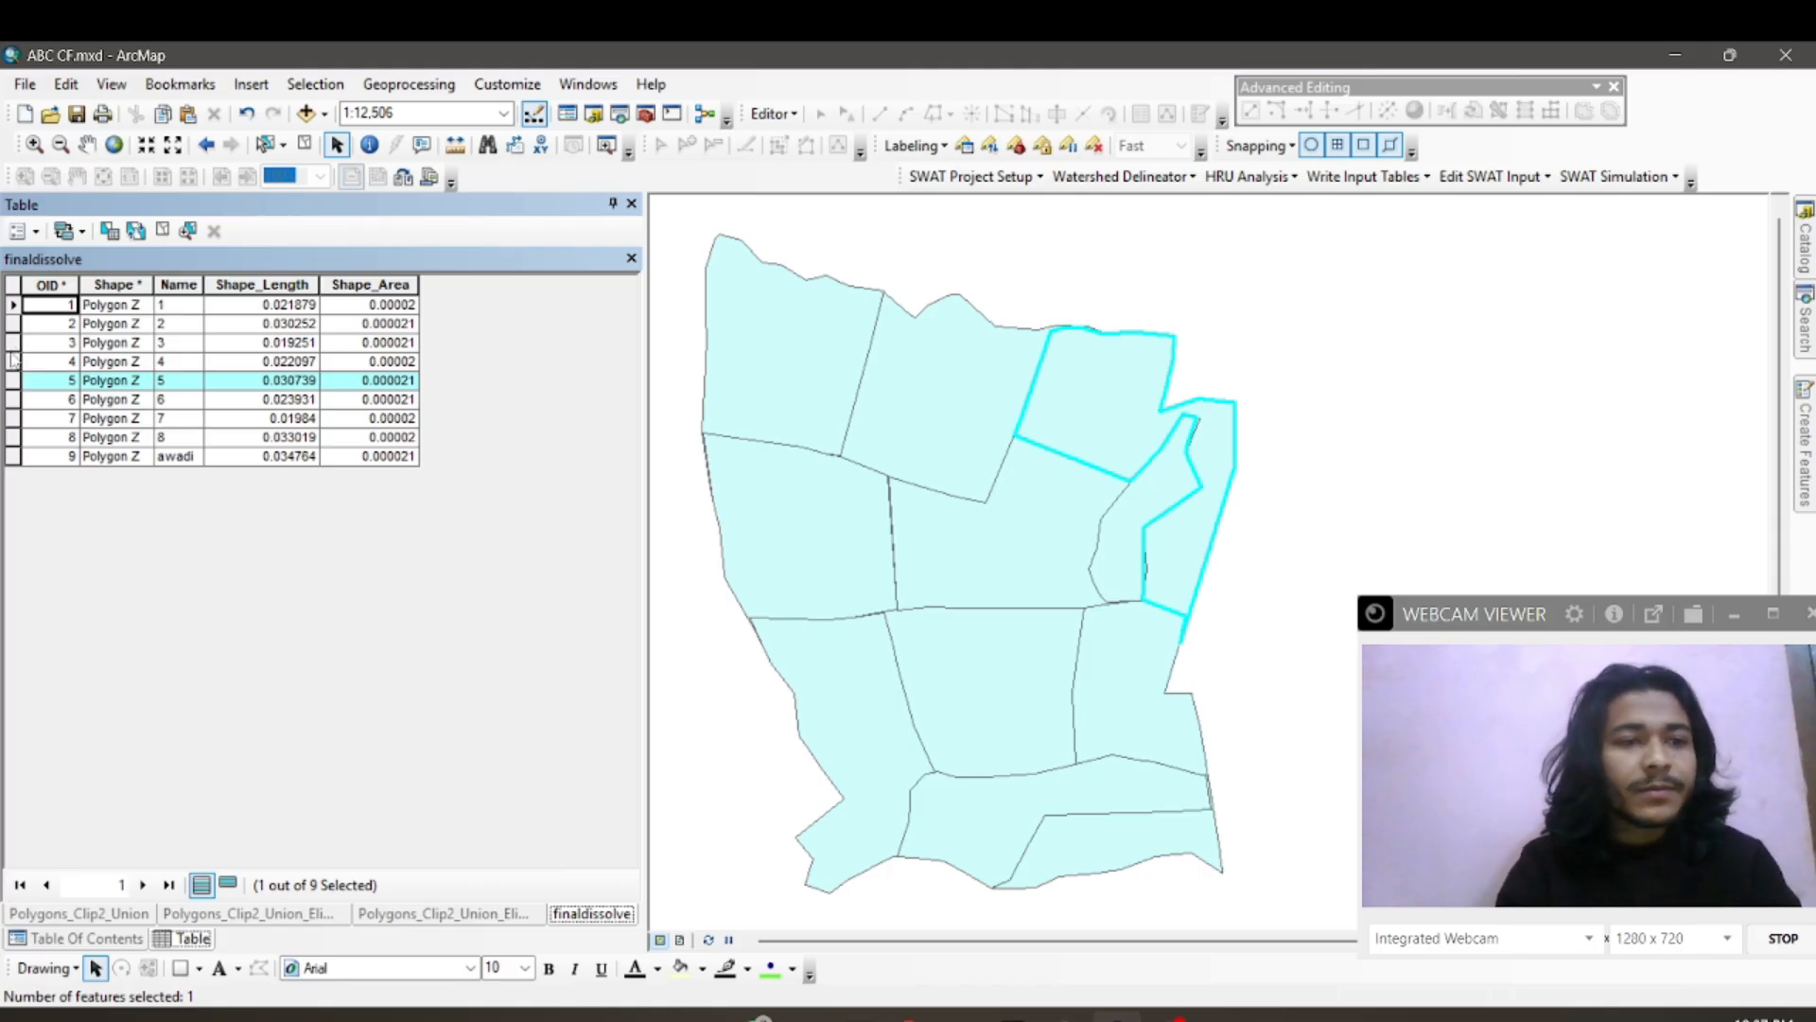
left_click(13, 362)
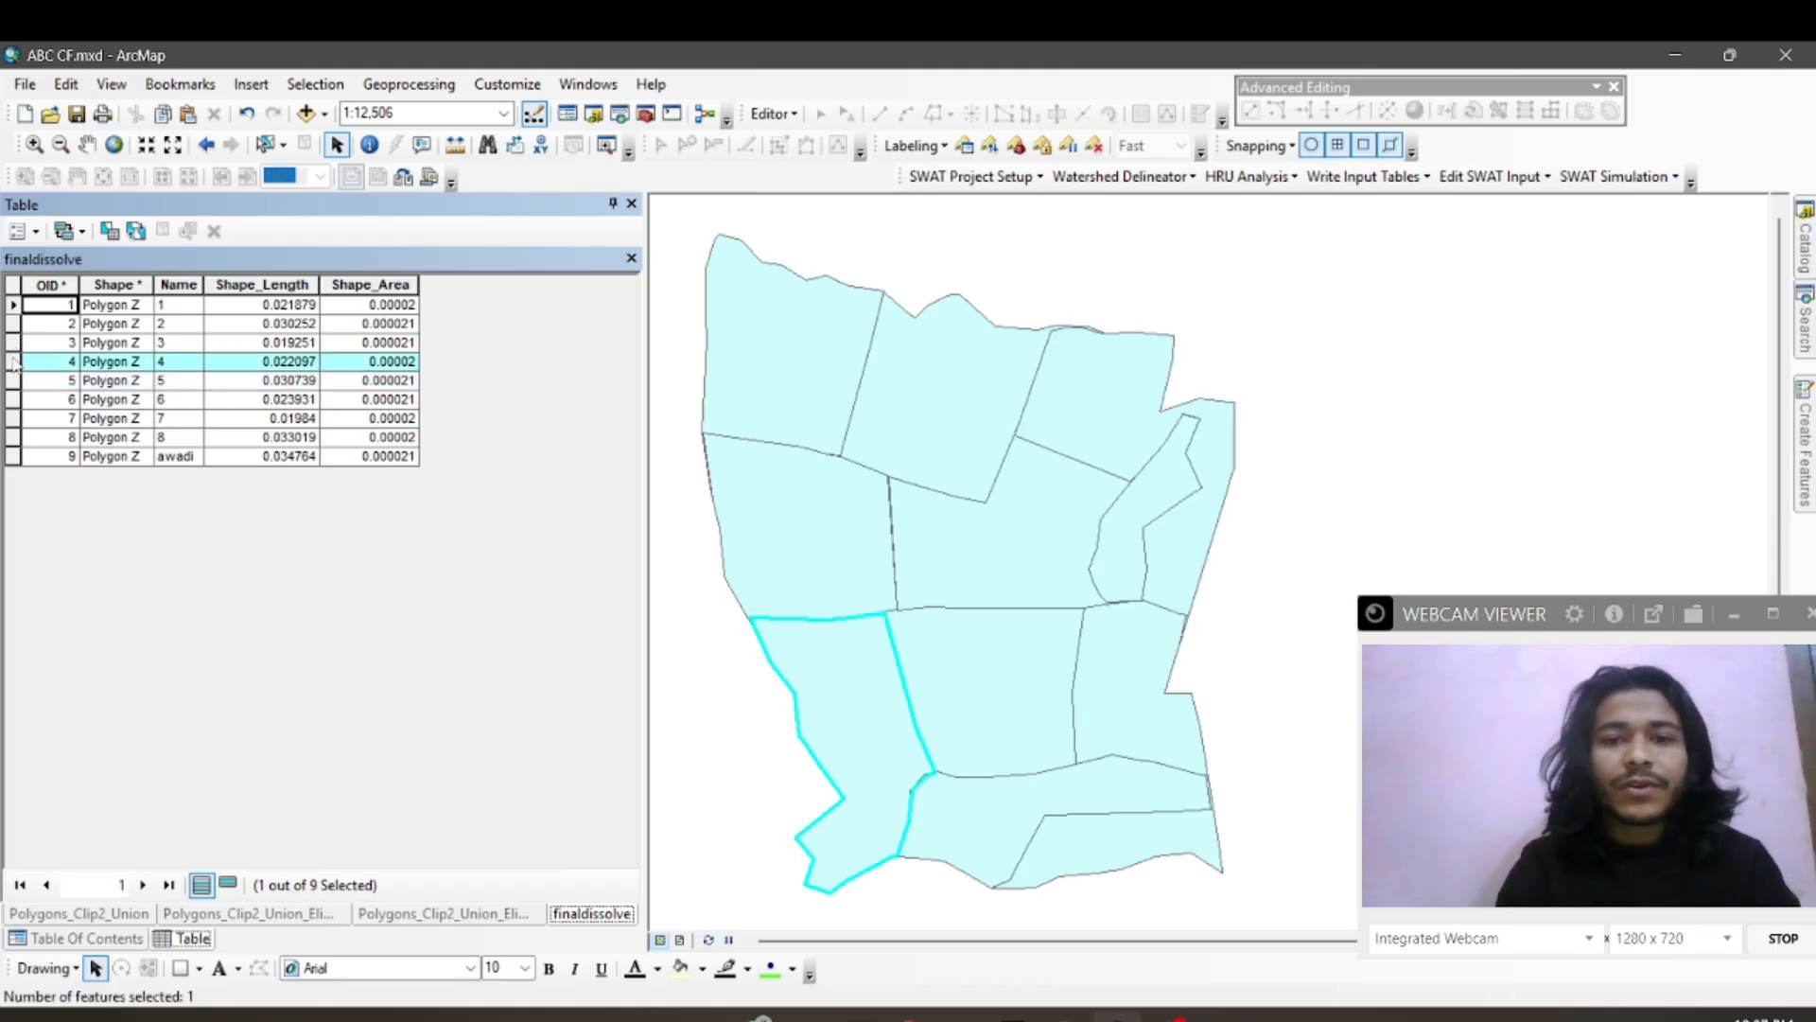
left_click(73, 935)
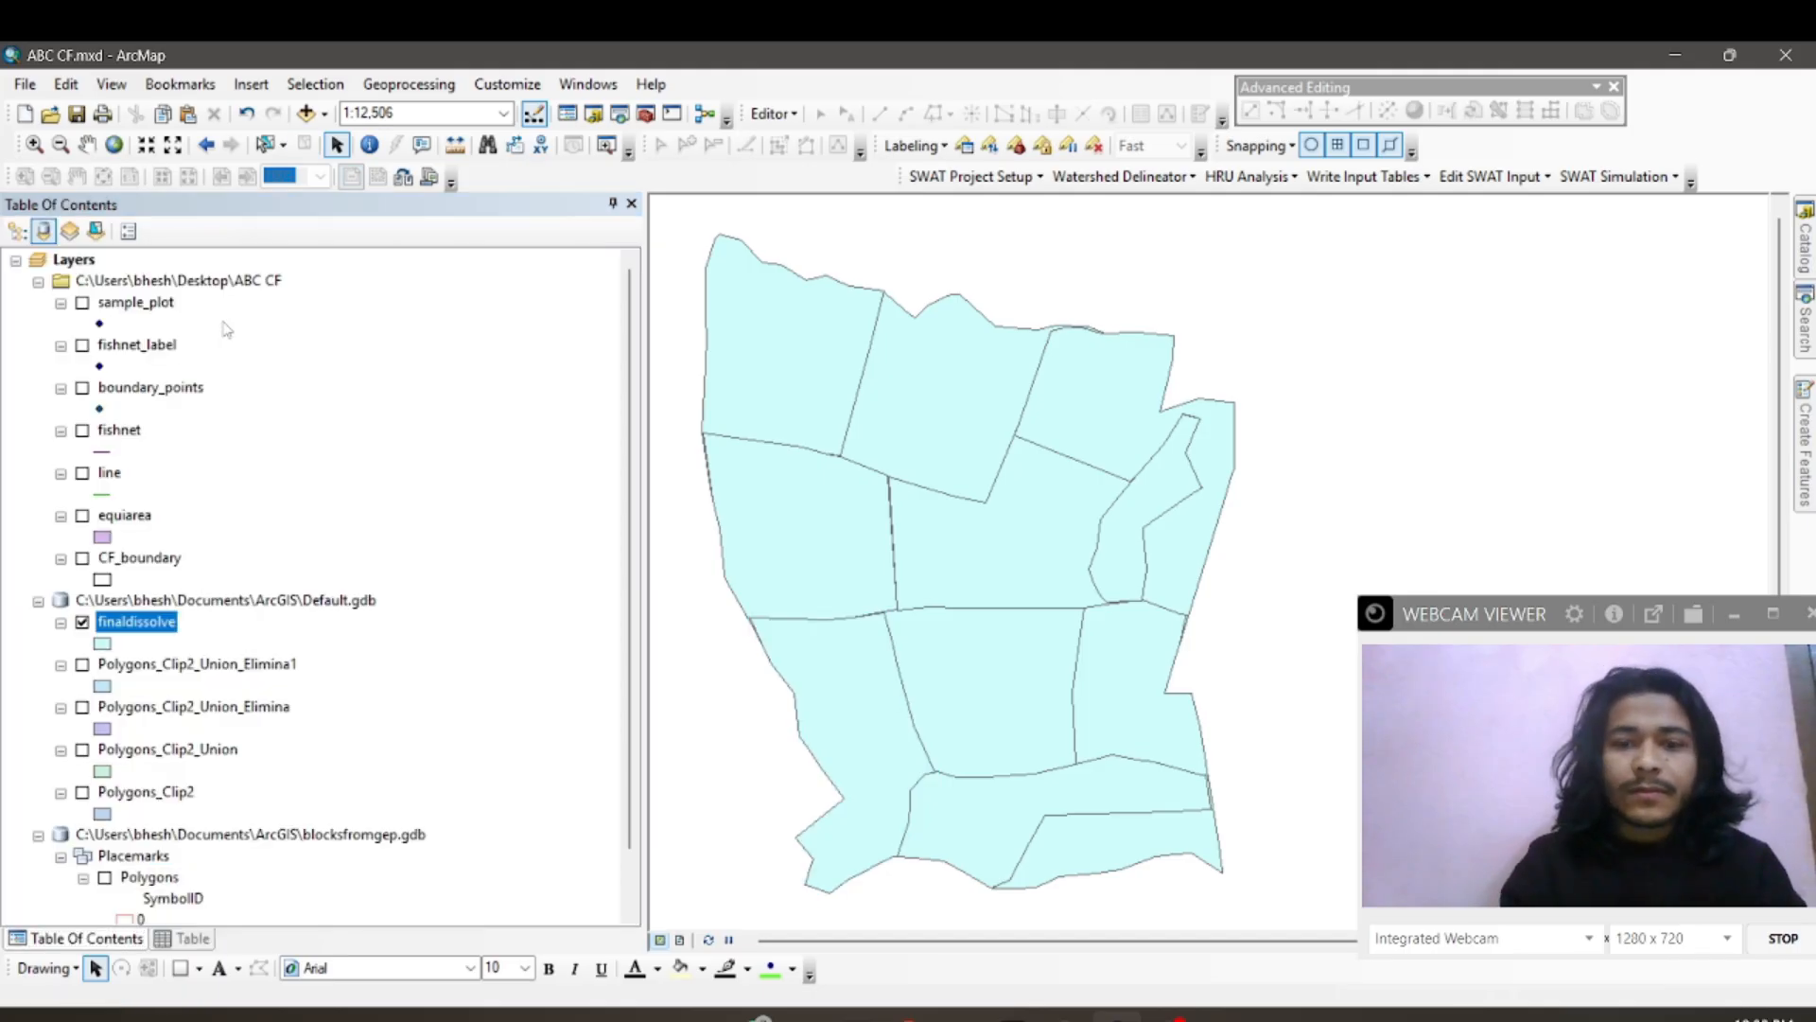
Step: Export all finaldissolve features to the ABC CF folder as the shapefile equalareablock.shp and add it to the map as a layer
right_click(125, 625)
mouse_move(363, 527)
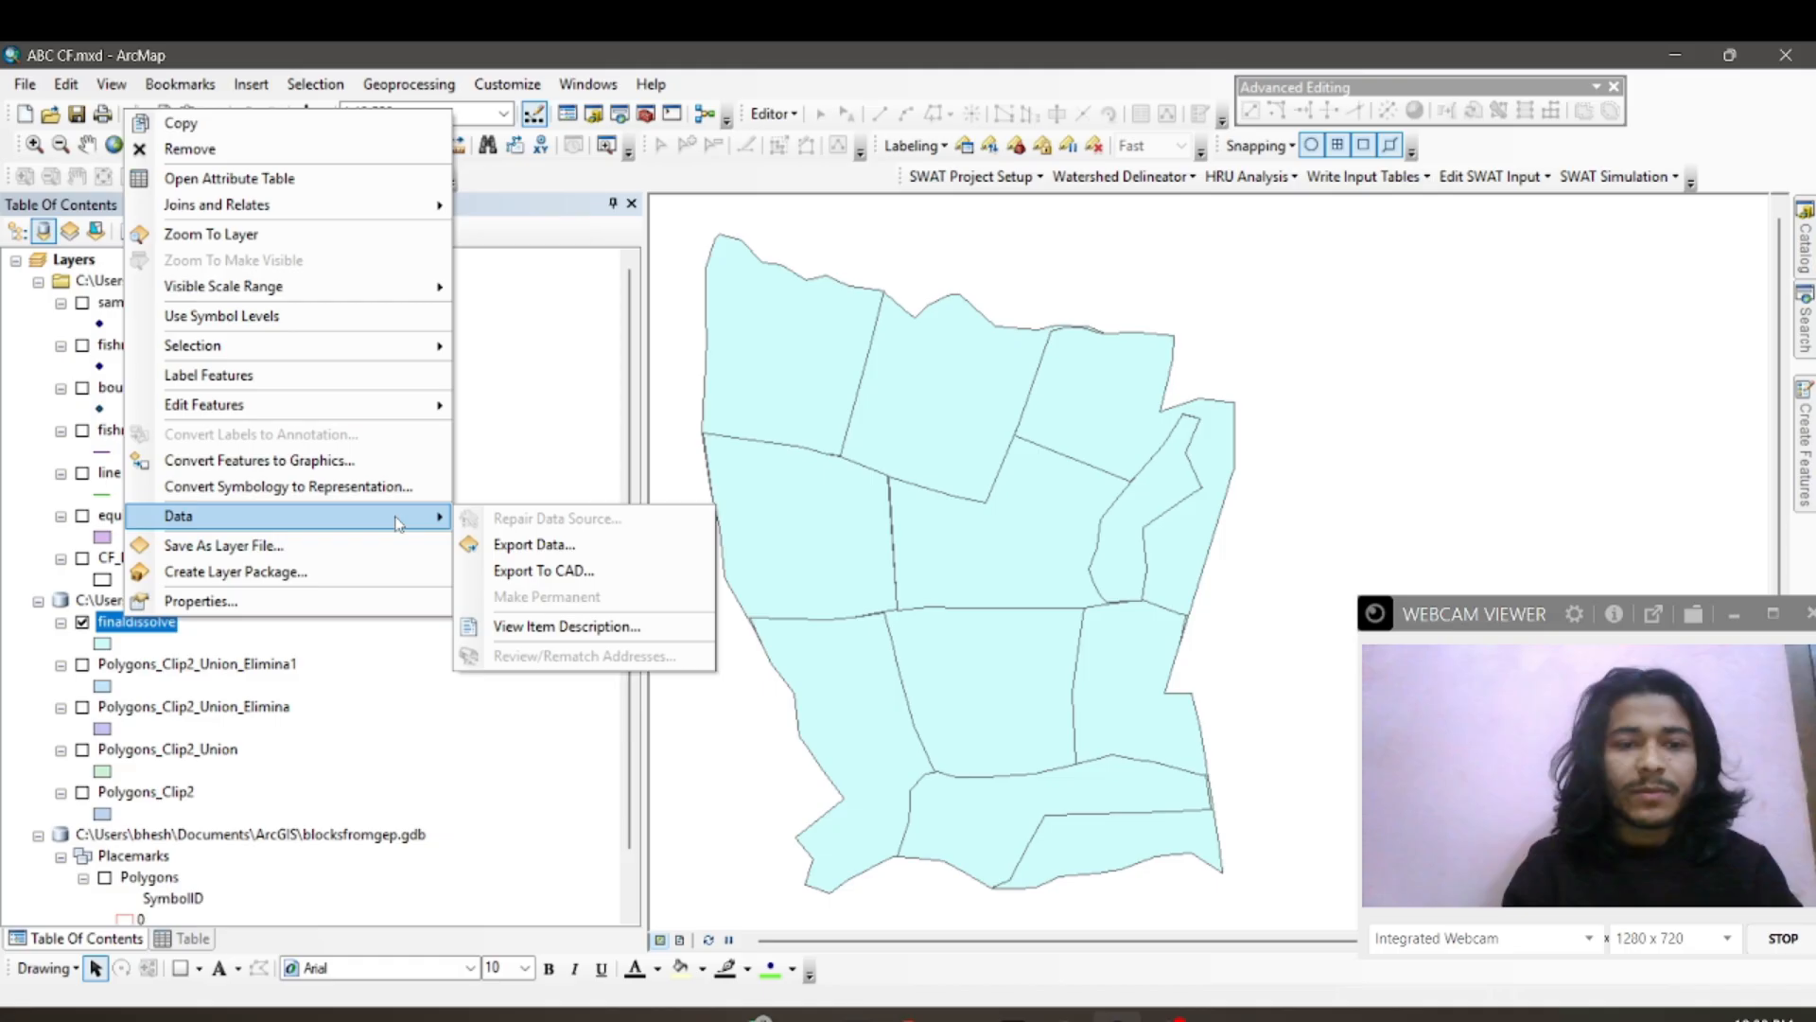
left_click(536, 544)
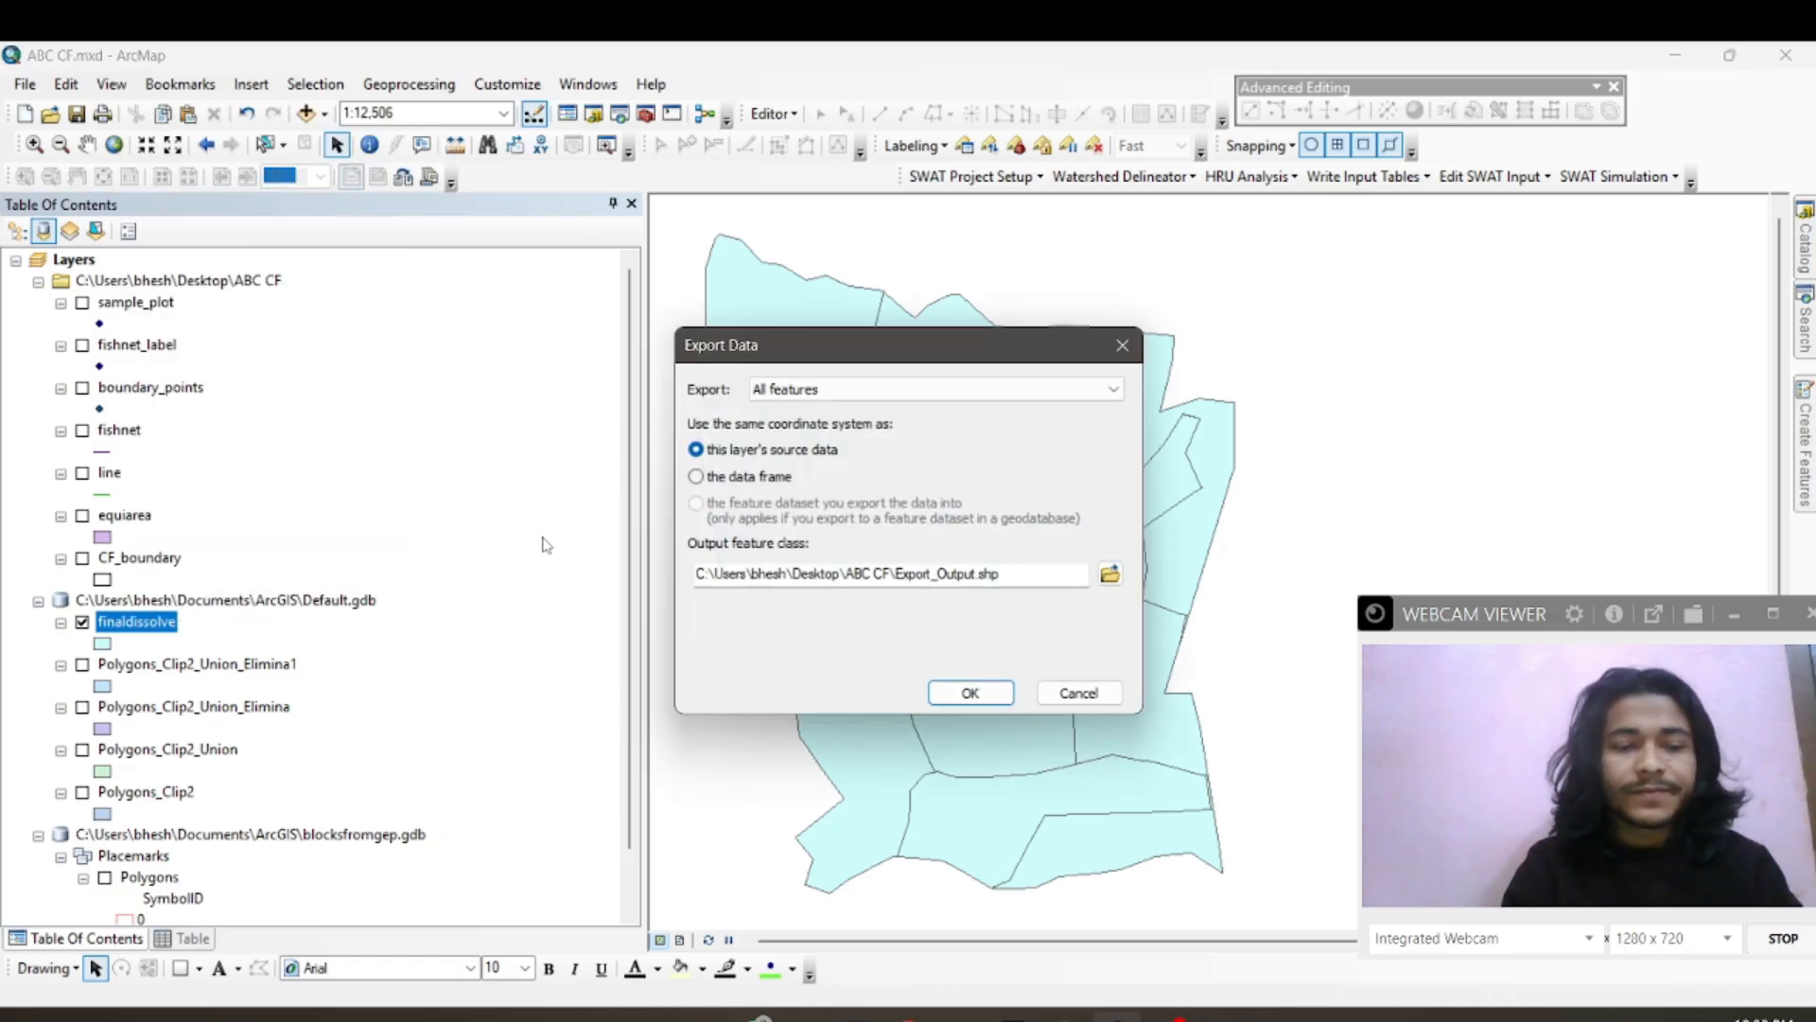
left_click(1110, 574)
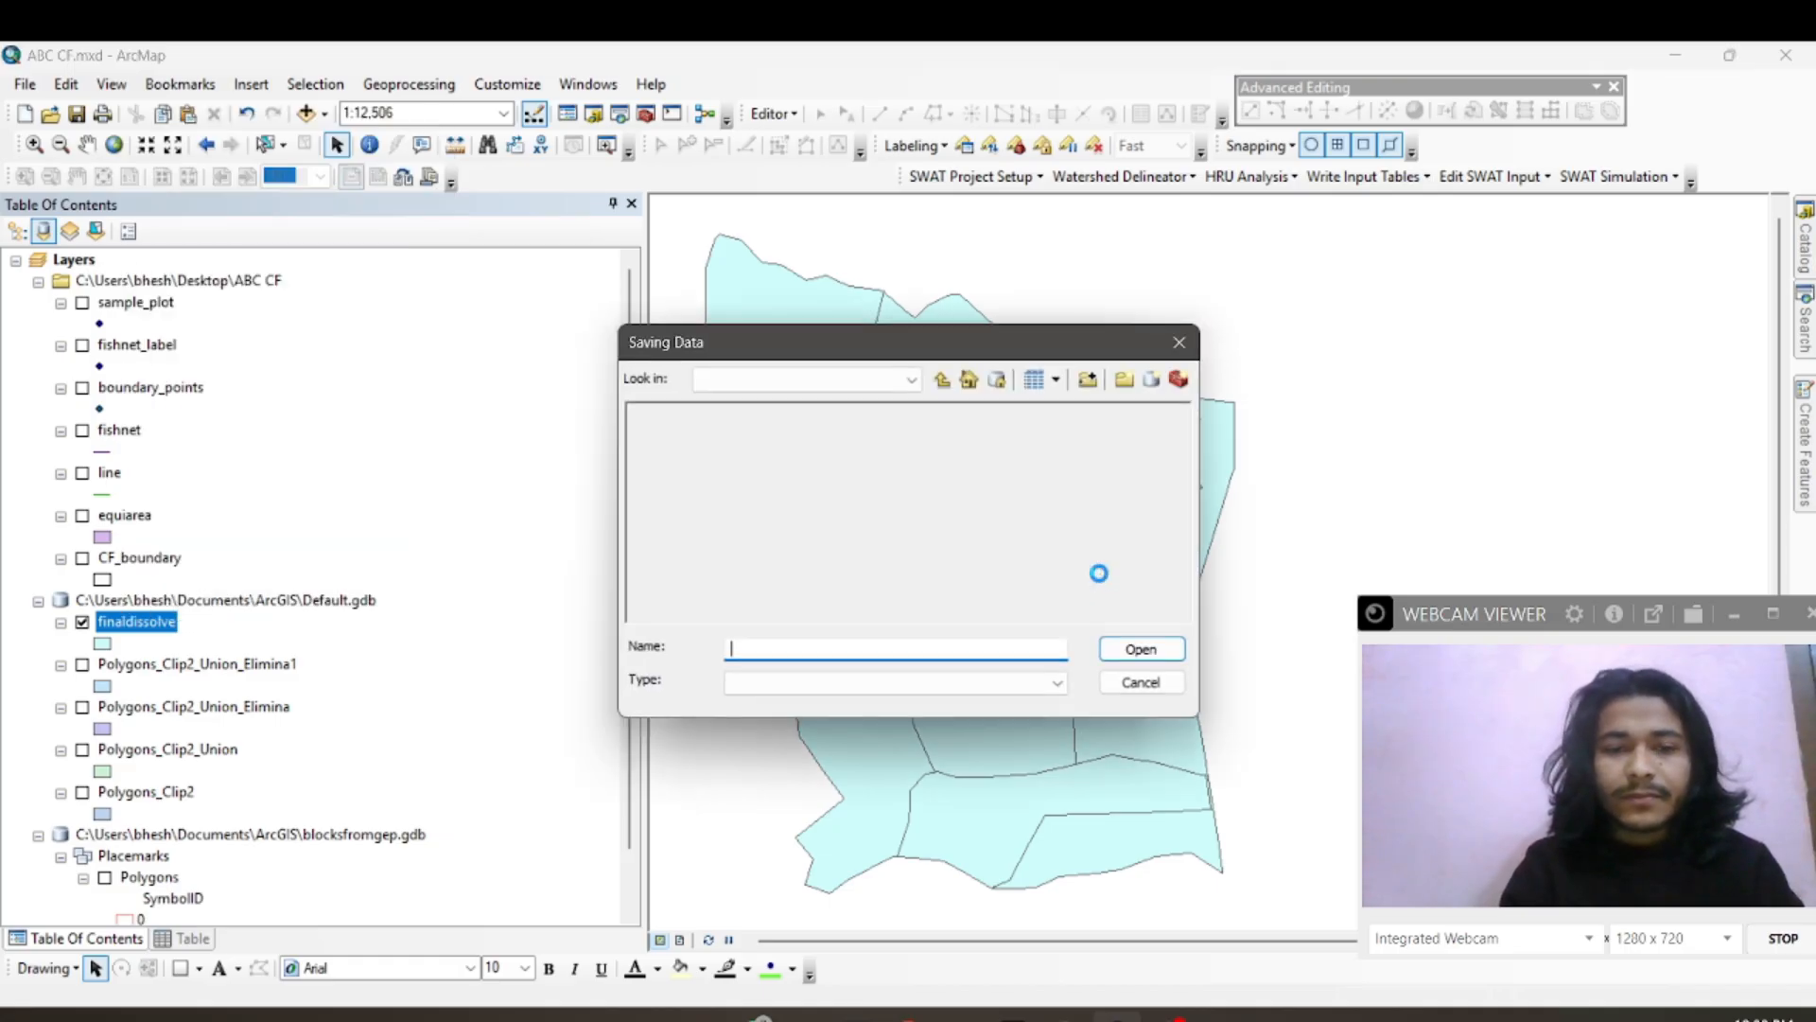
type("eExport_Output.shp")
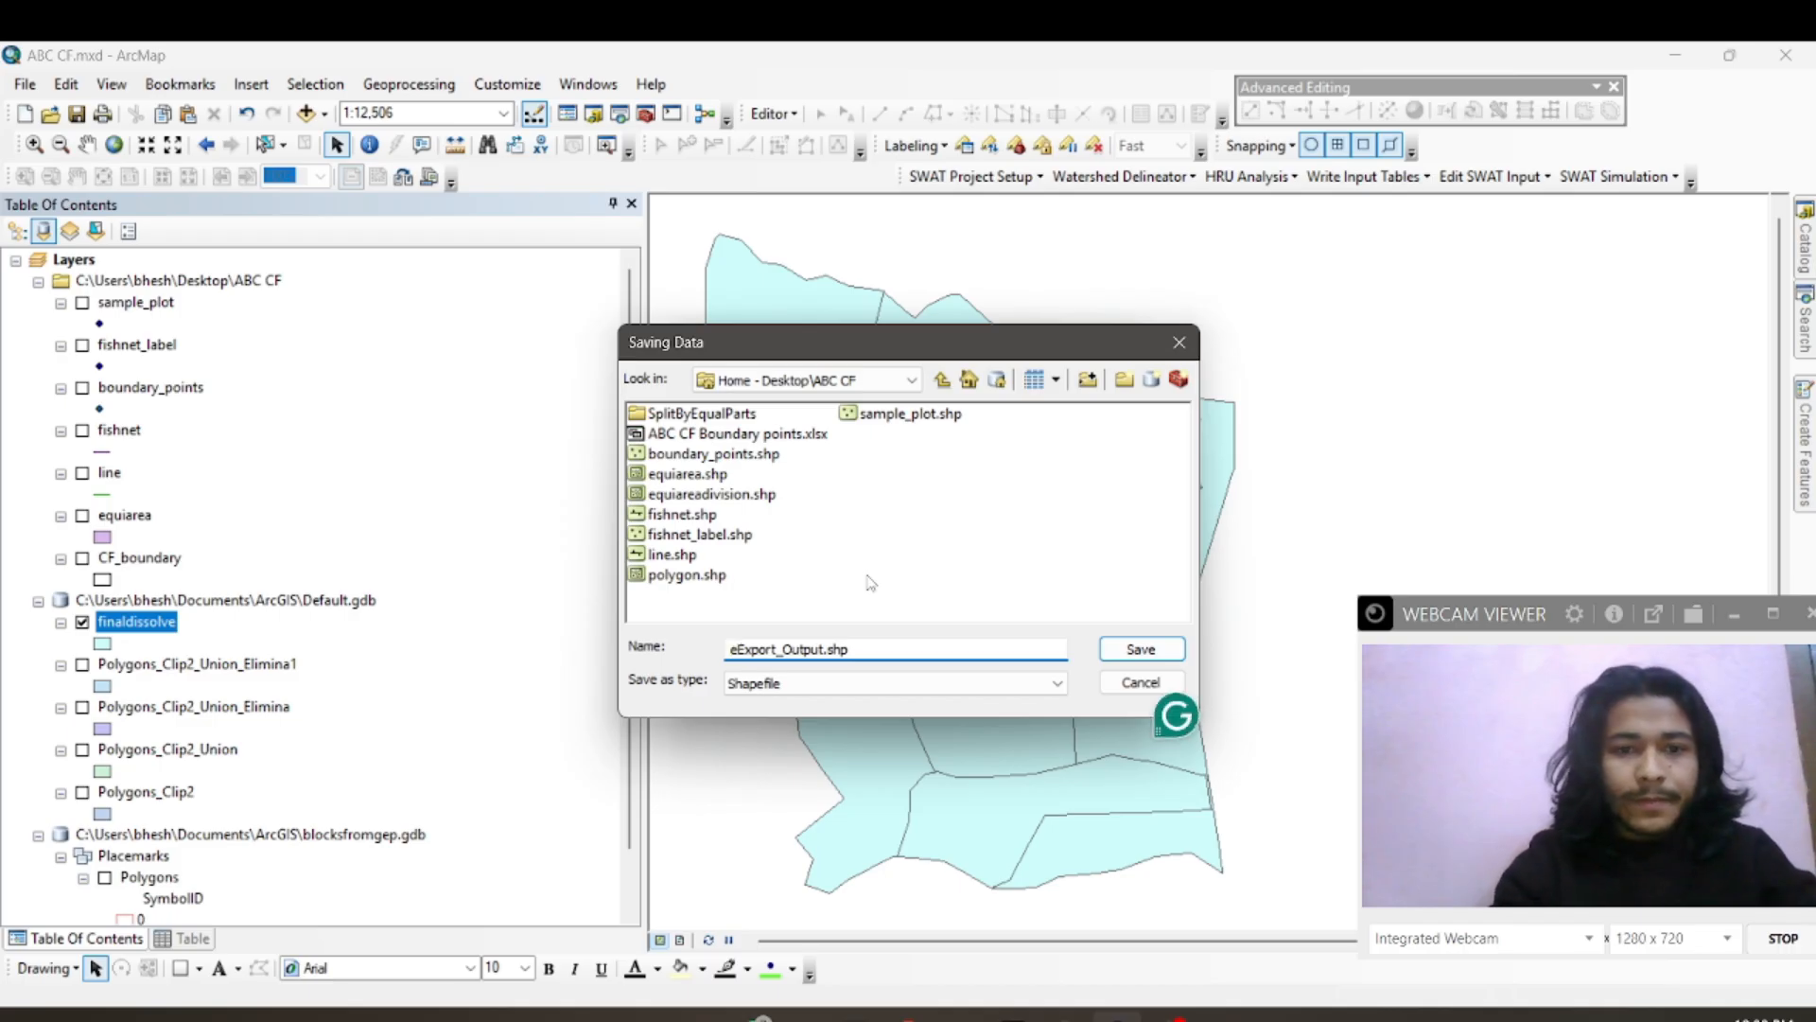
key("BackSpace")
key("Right")
key("Right")
key("Right")
key("Right")
key("Right")
key("Right")
key("Right")
key("Right")
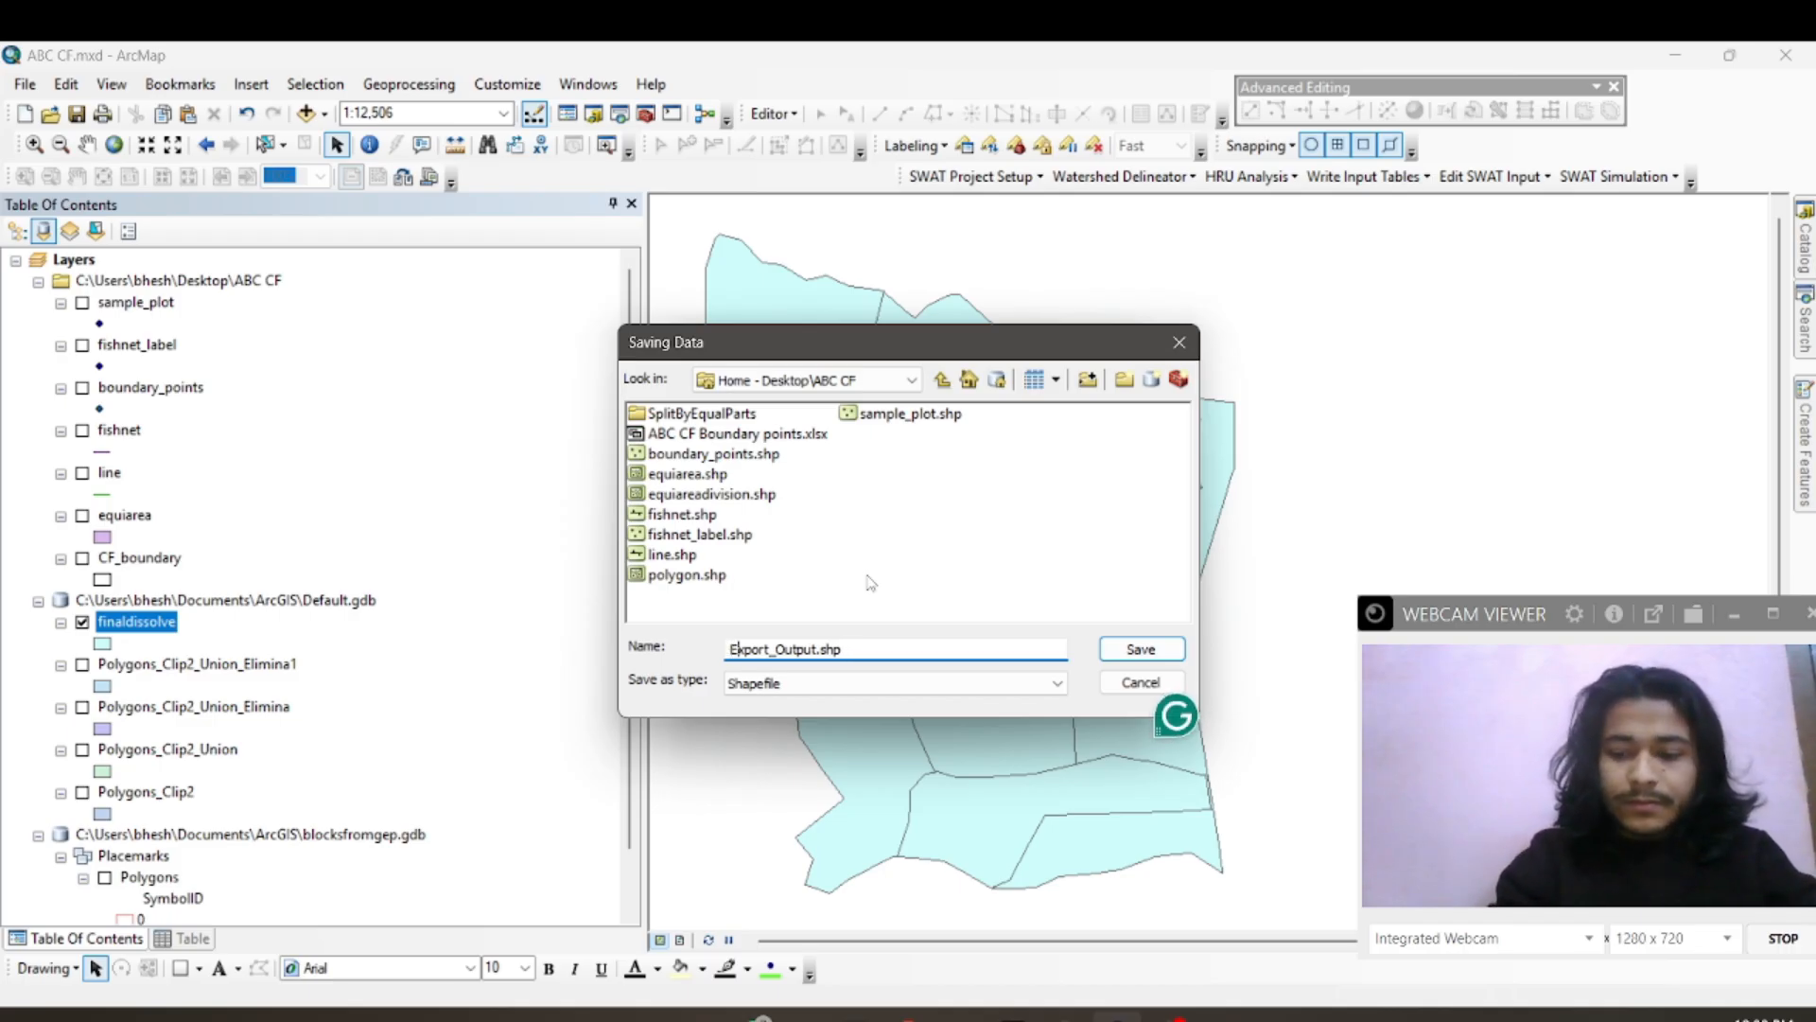
key("Right")
key("Right")
key("Right")
key("Right")
key("Right")
key("BackSpace")
key("BackSpace")
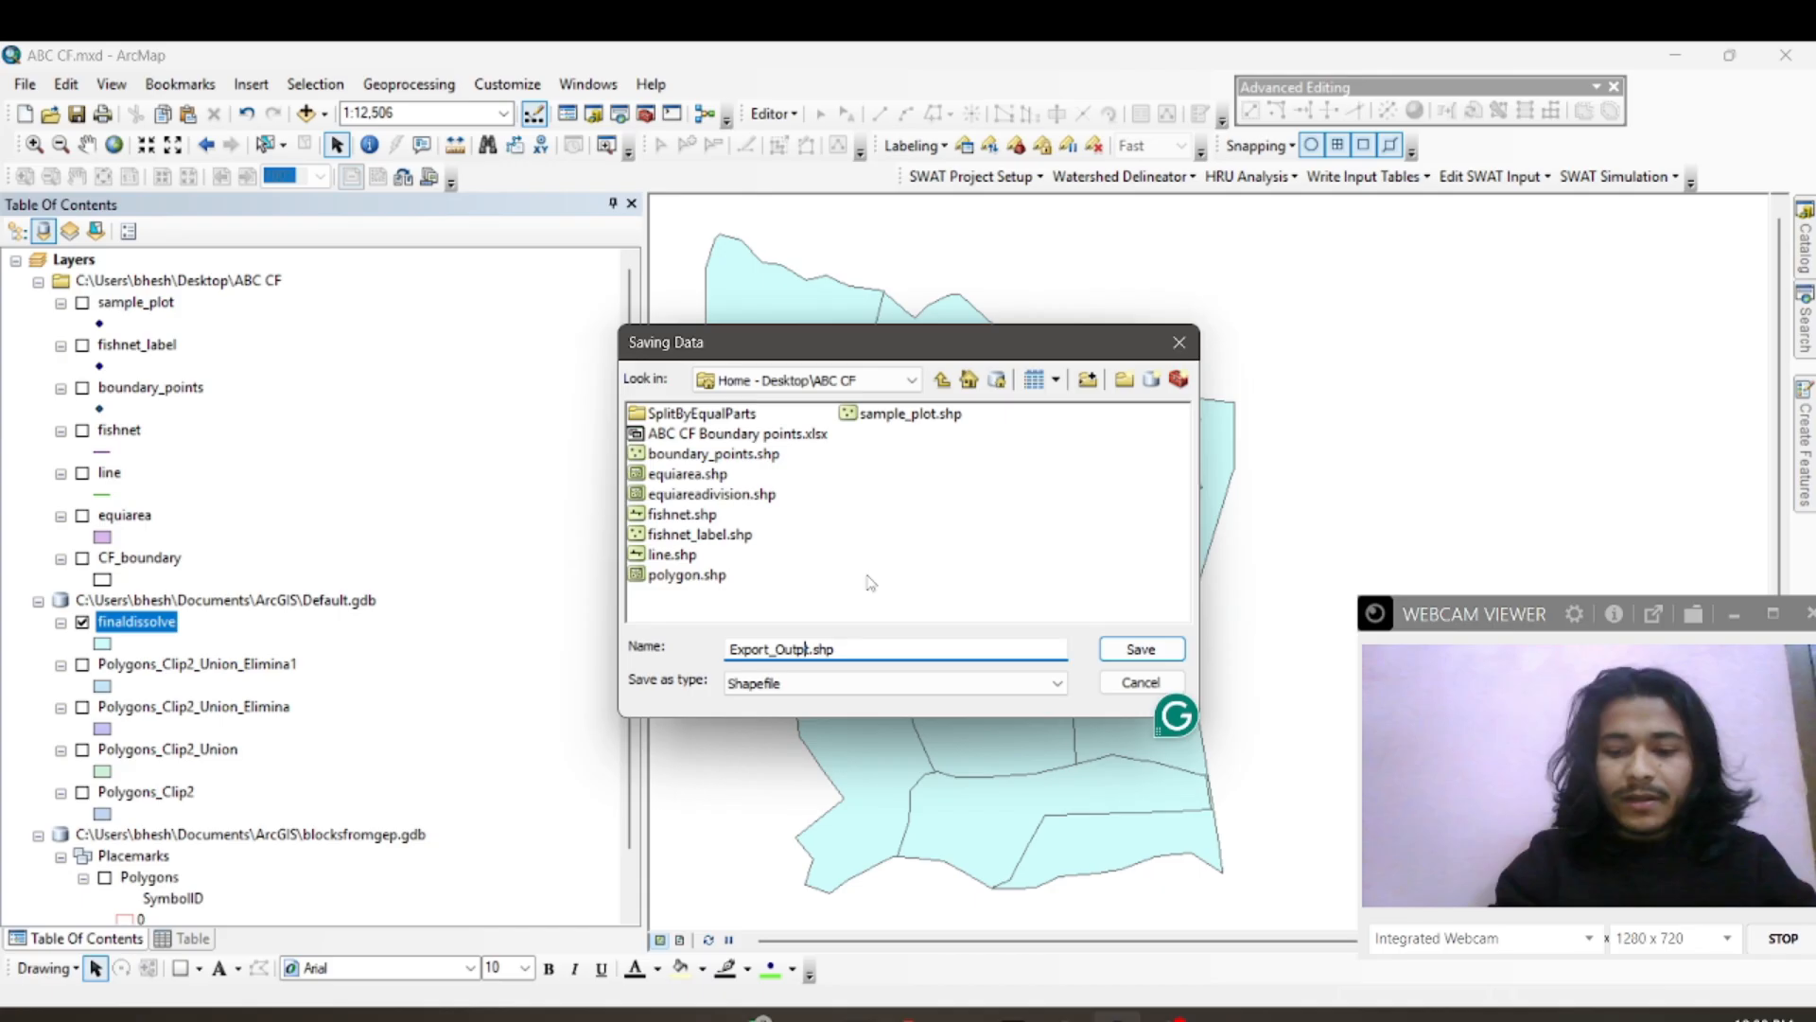
key("BackSpace")
key("BackSpace")
key("BackSpace")
key("BackSpace")
key("BackSpace")
key("BackSpace")
key("BackSpace")
key("BackSpace")
key("BackSpace")
key("BackSpace")
key("BackSpace")
type("equall")
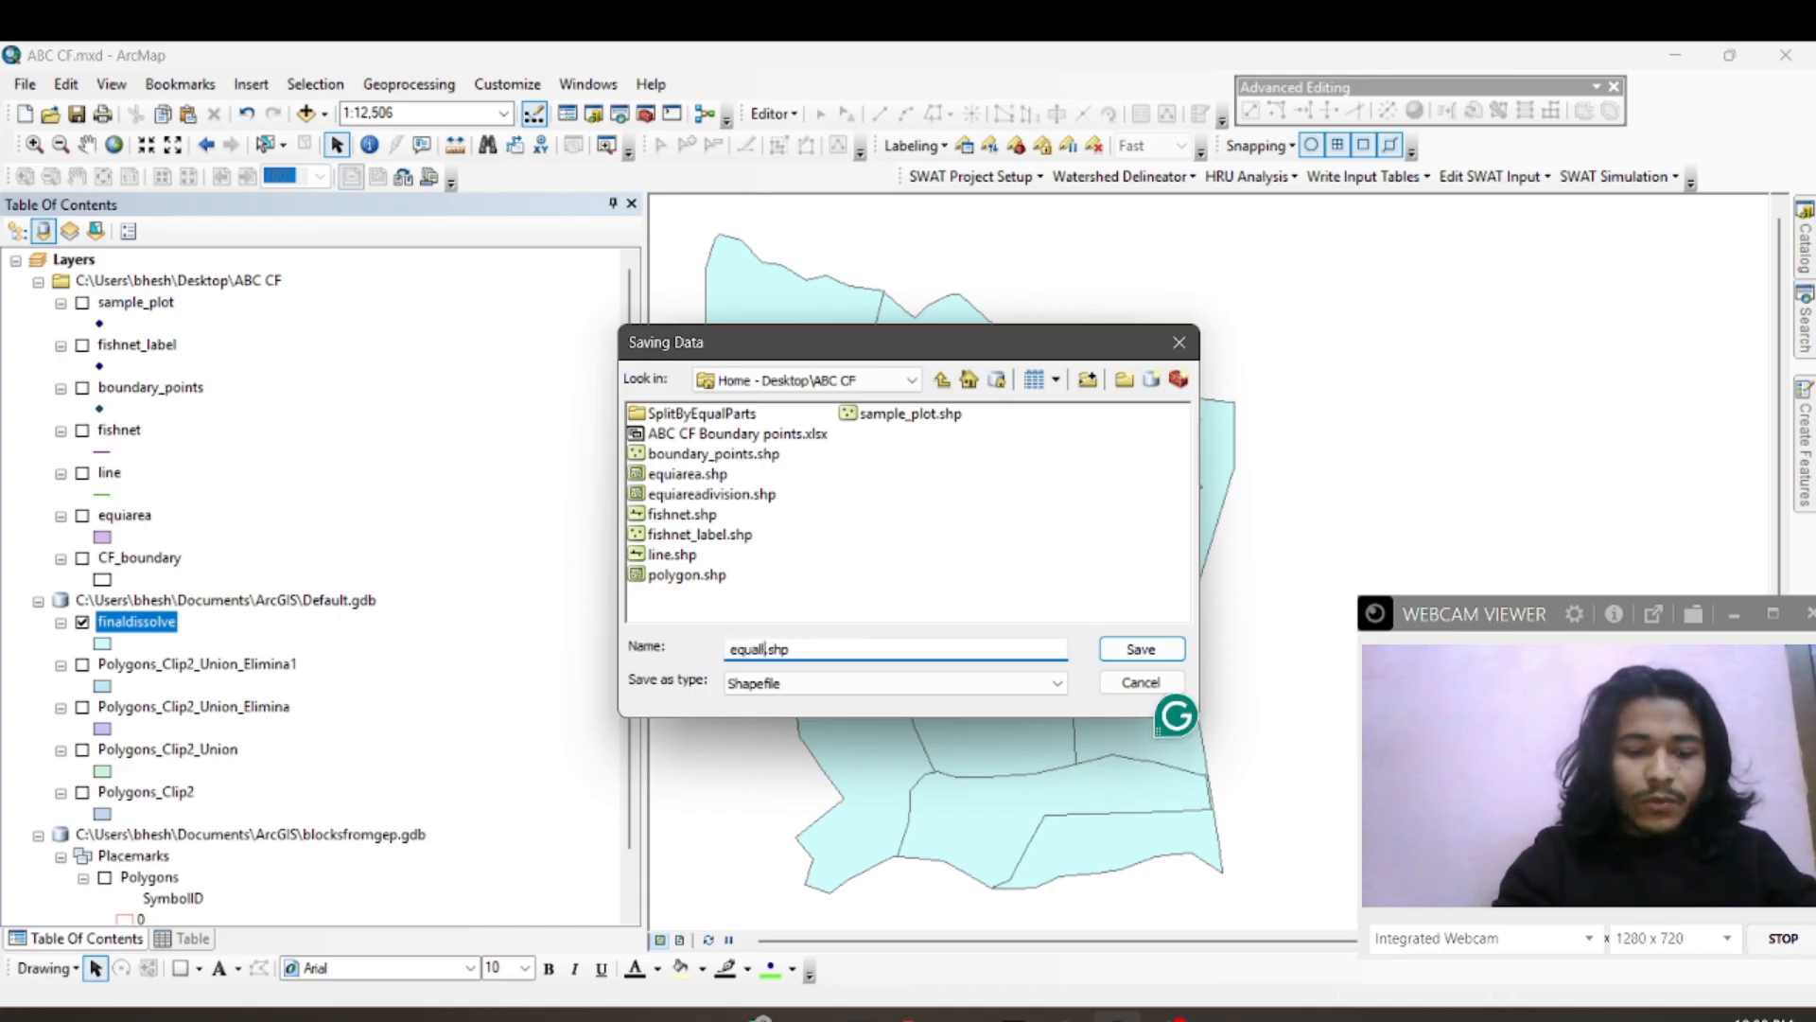
key("BackSpace")
type("area")
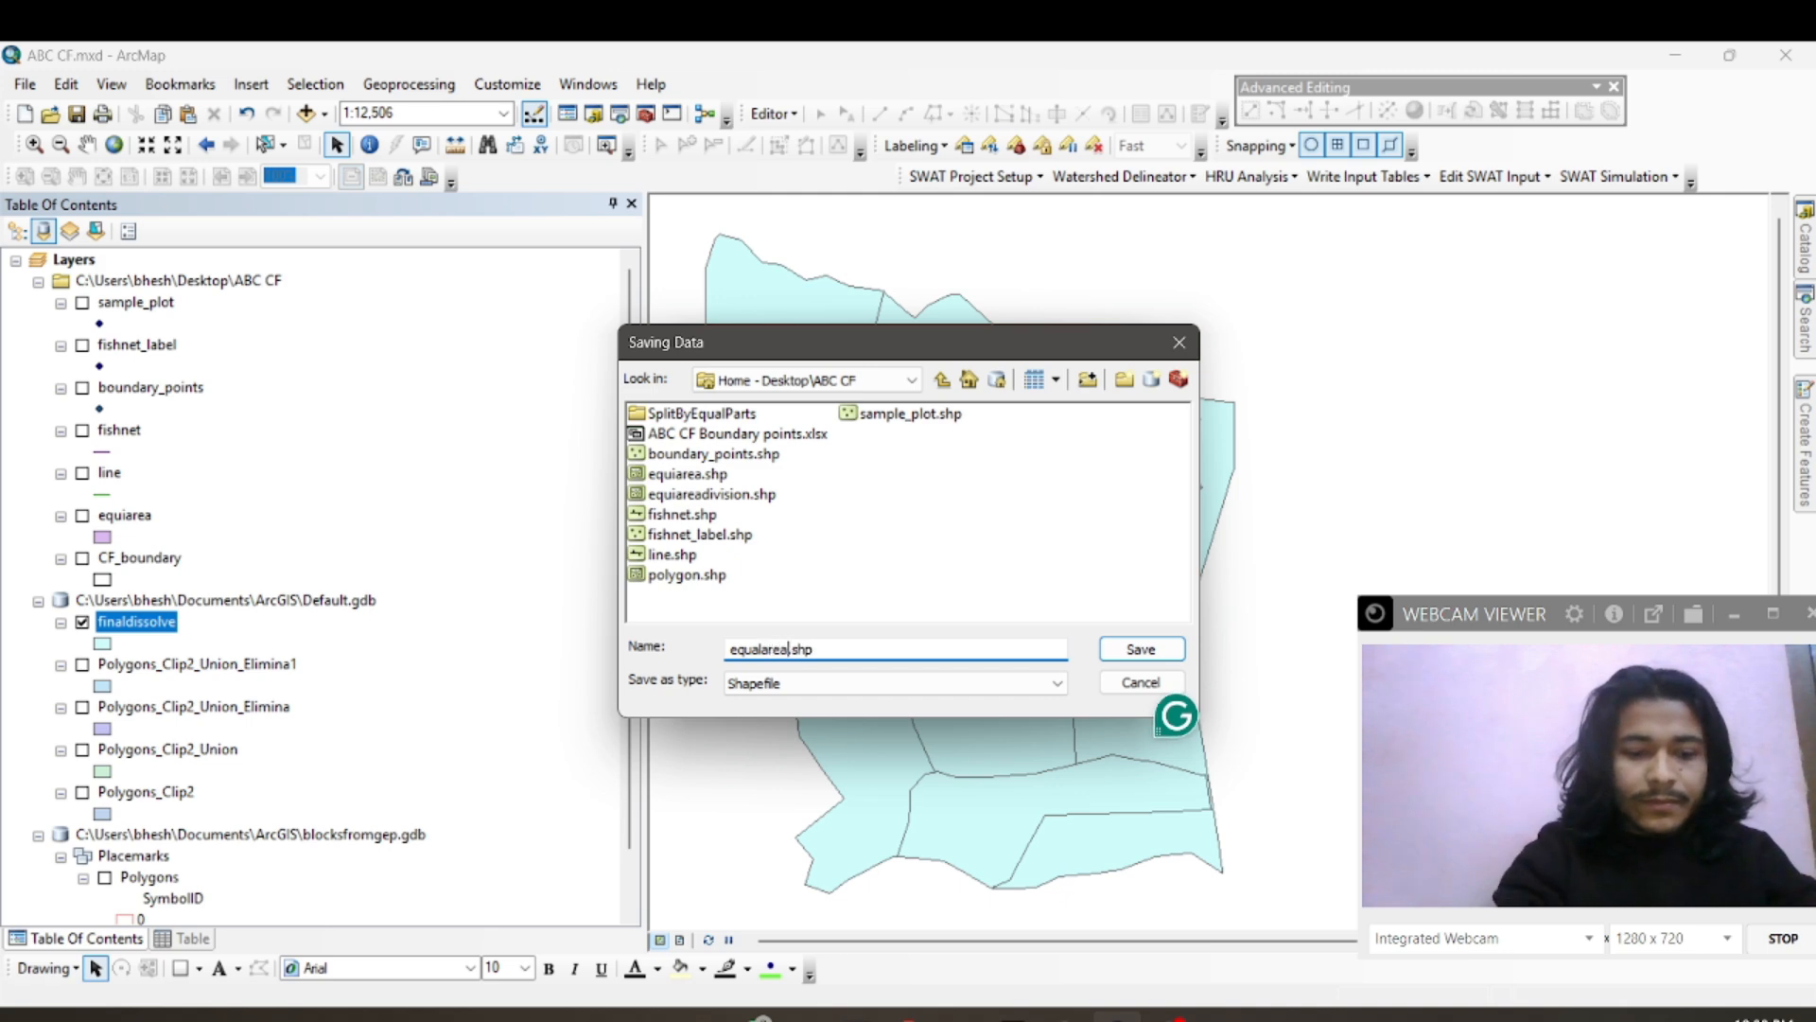
type("block")
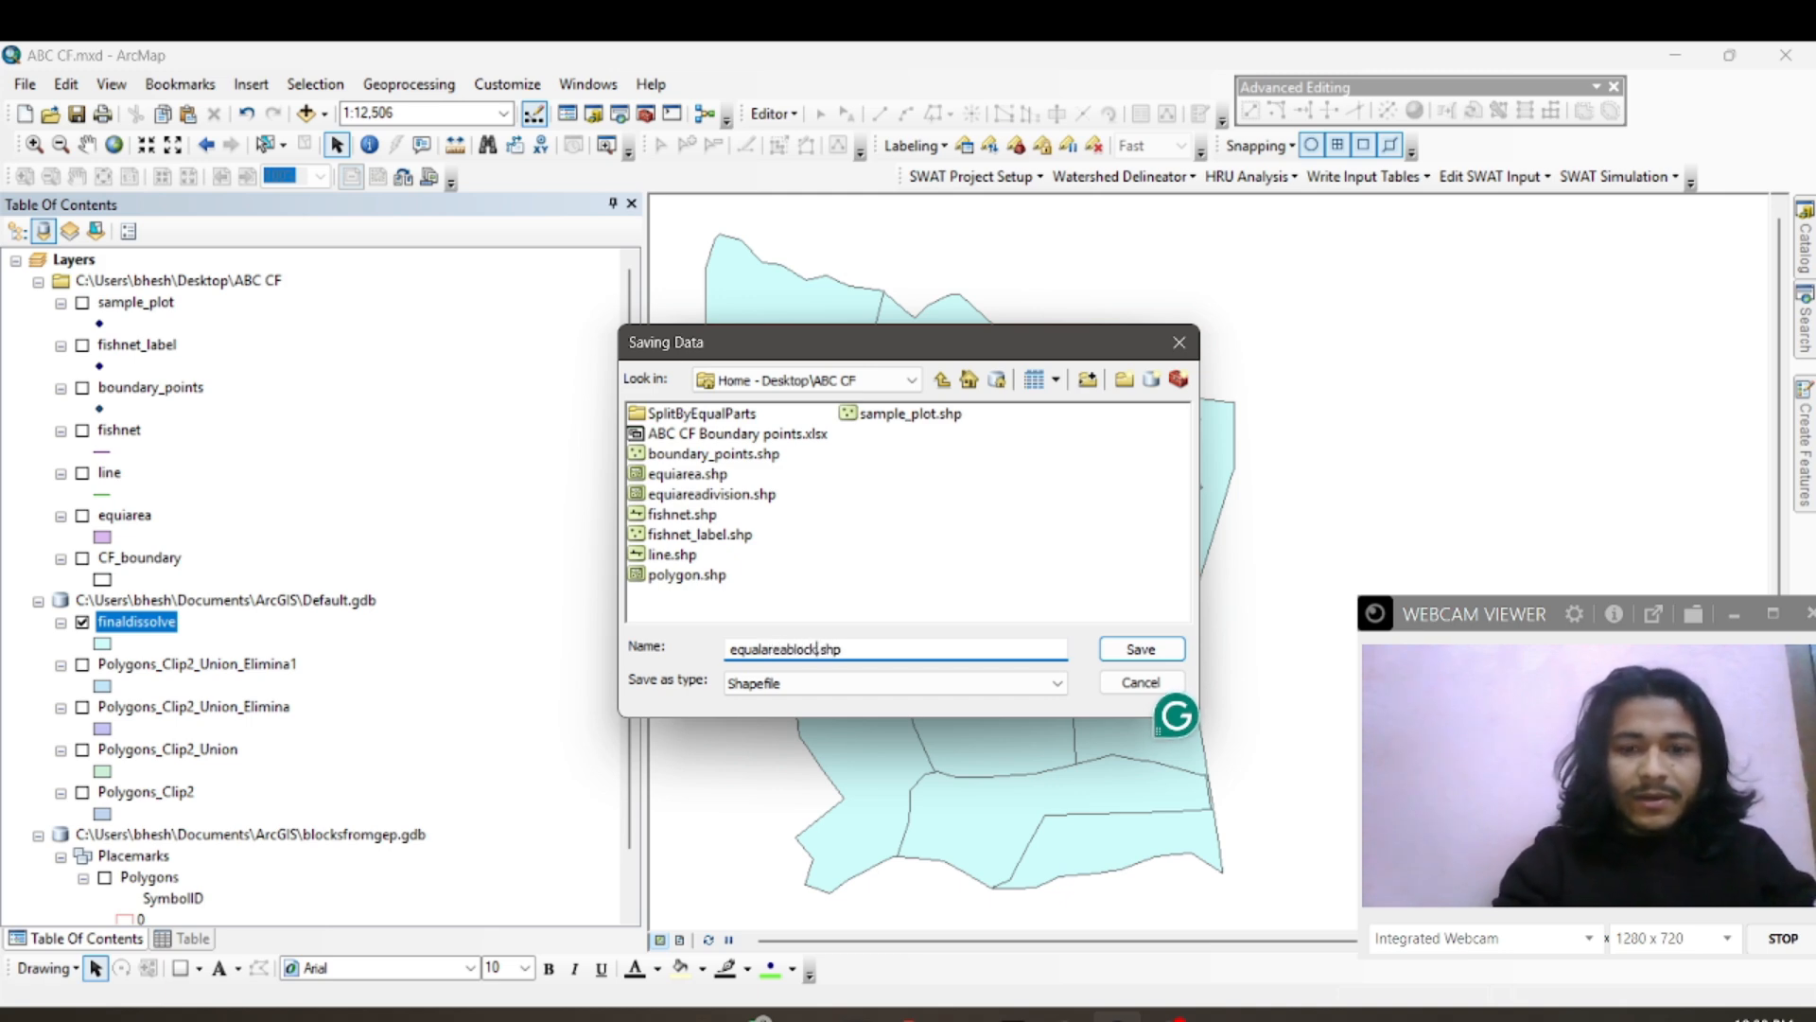
left_click(1129, 653)
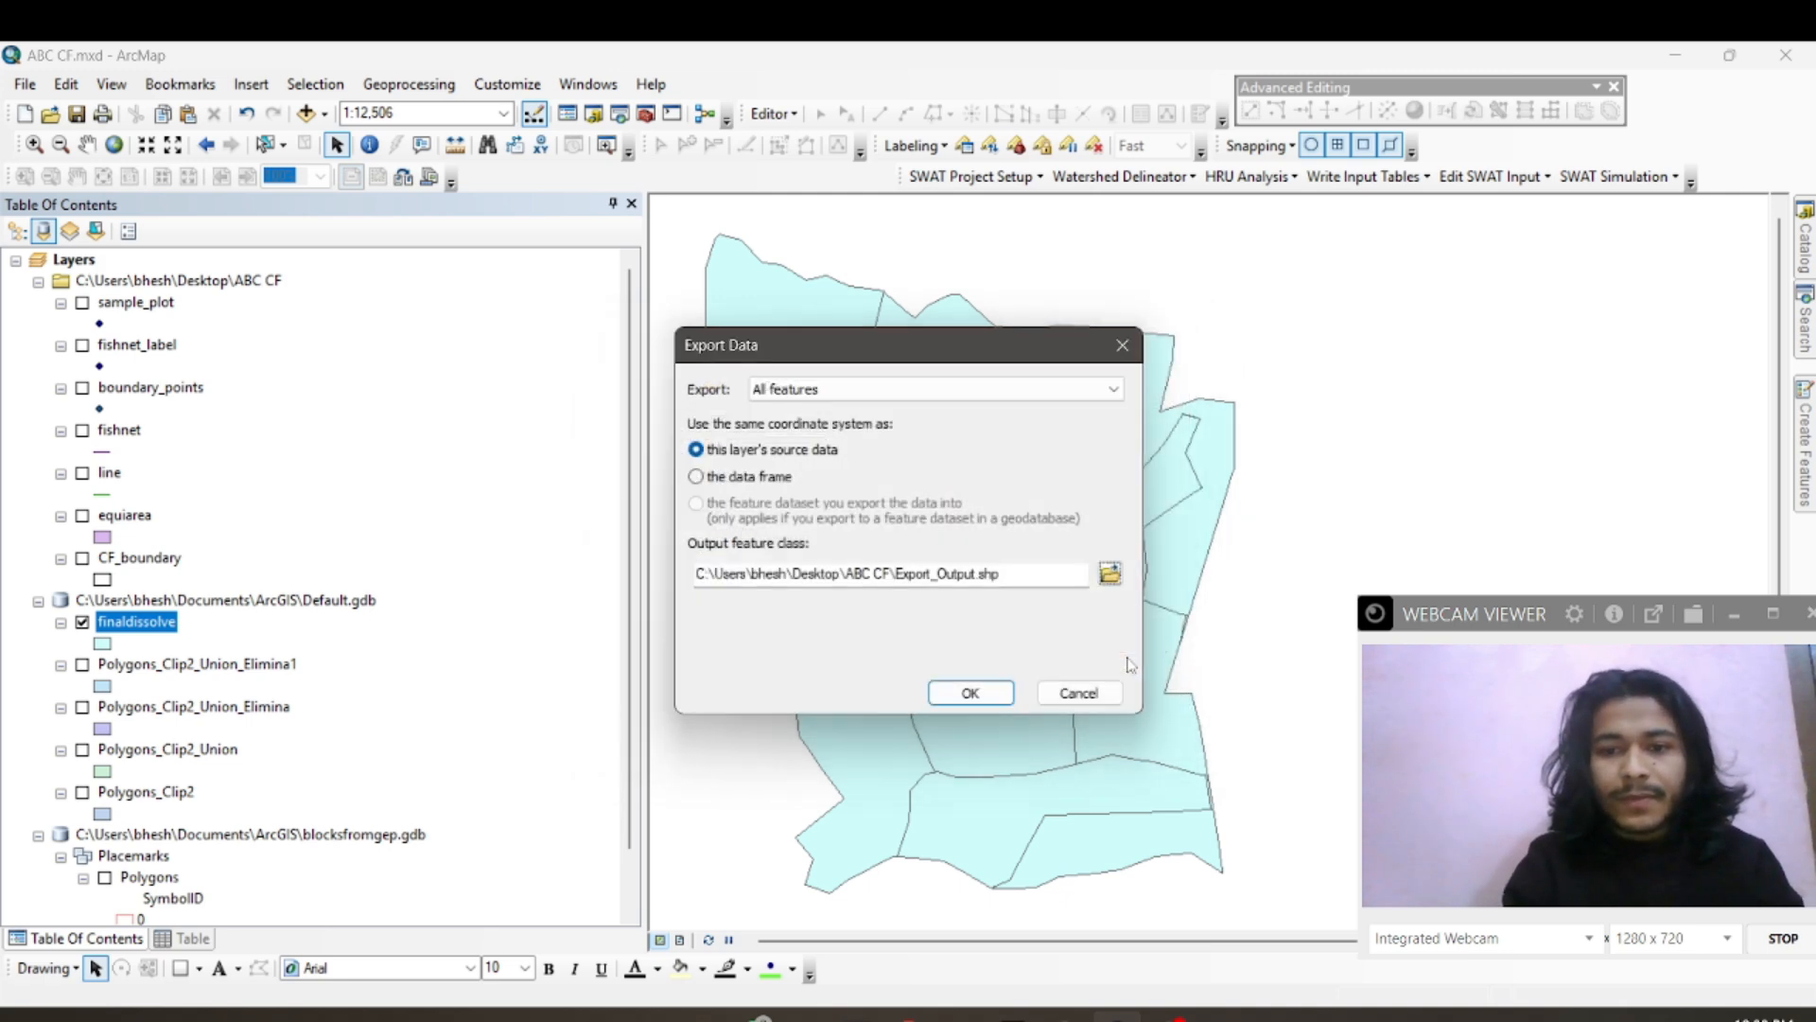
left_click(984, 695)
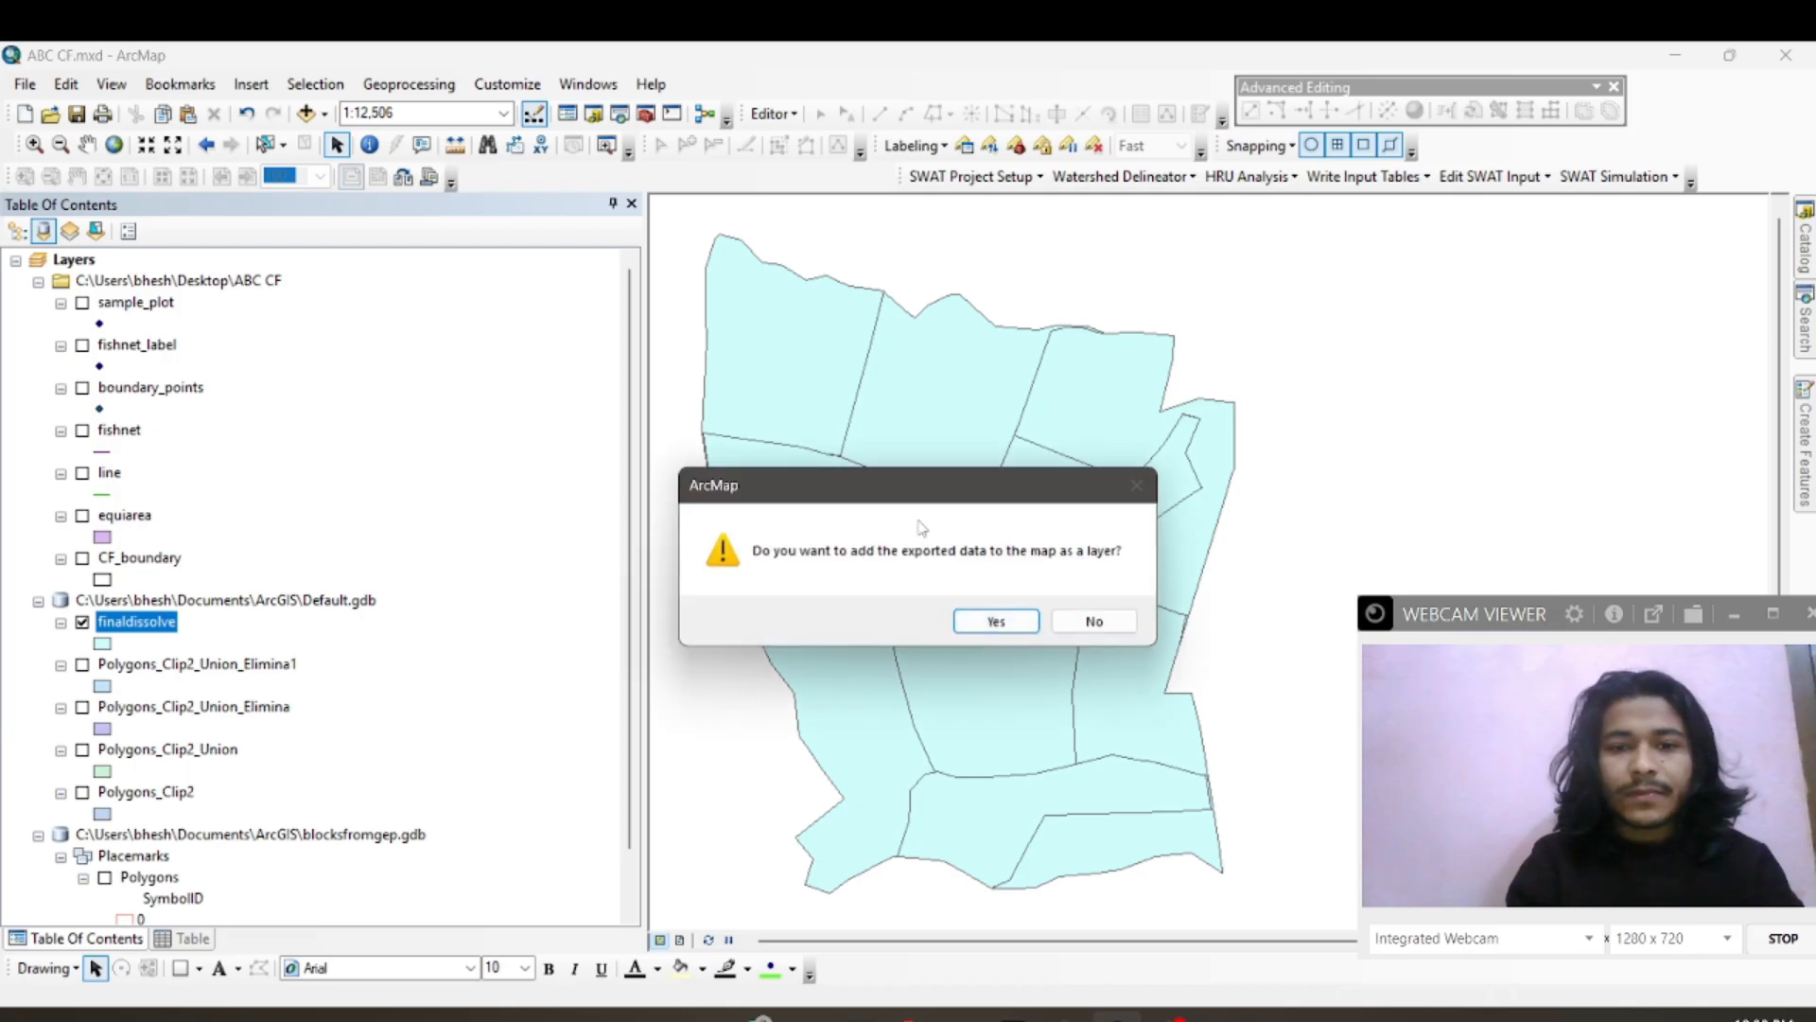
left_click(996, 620)
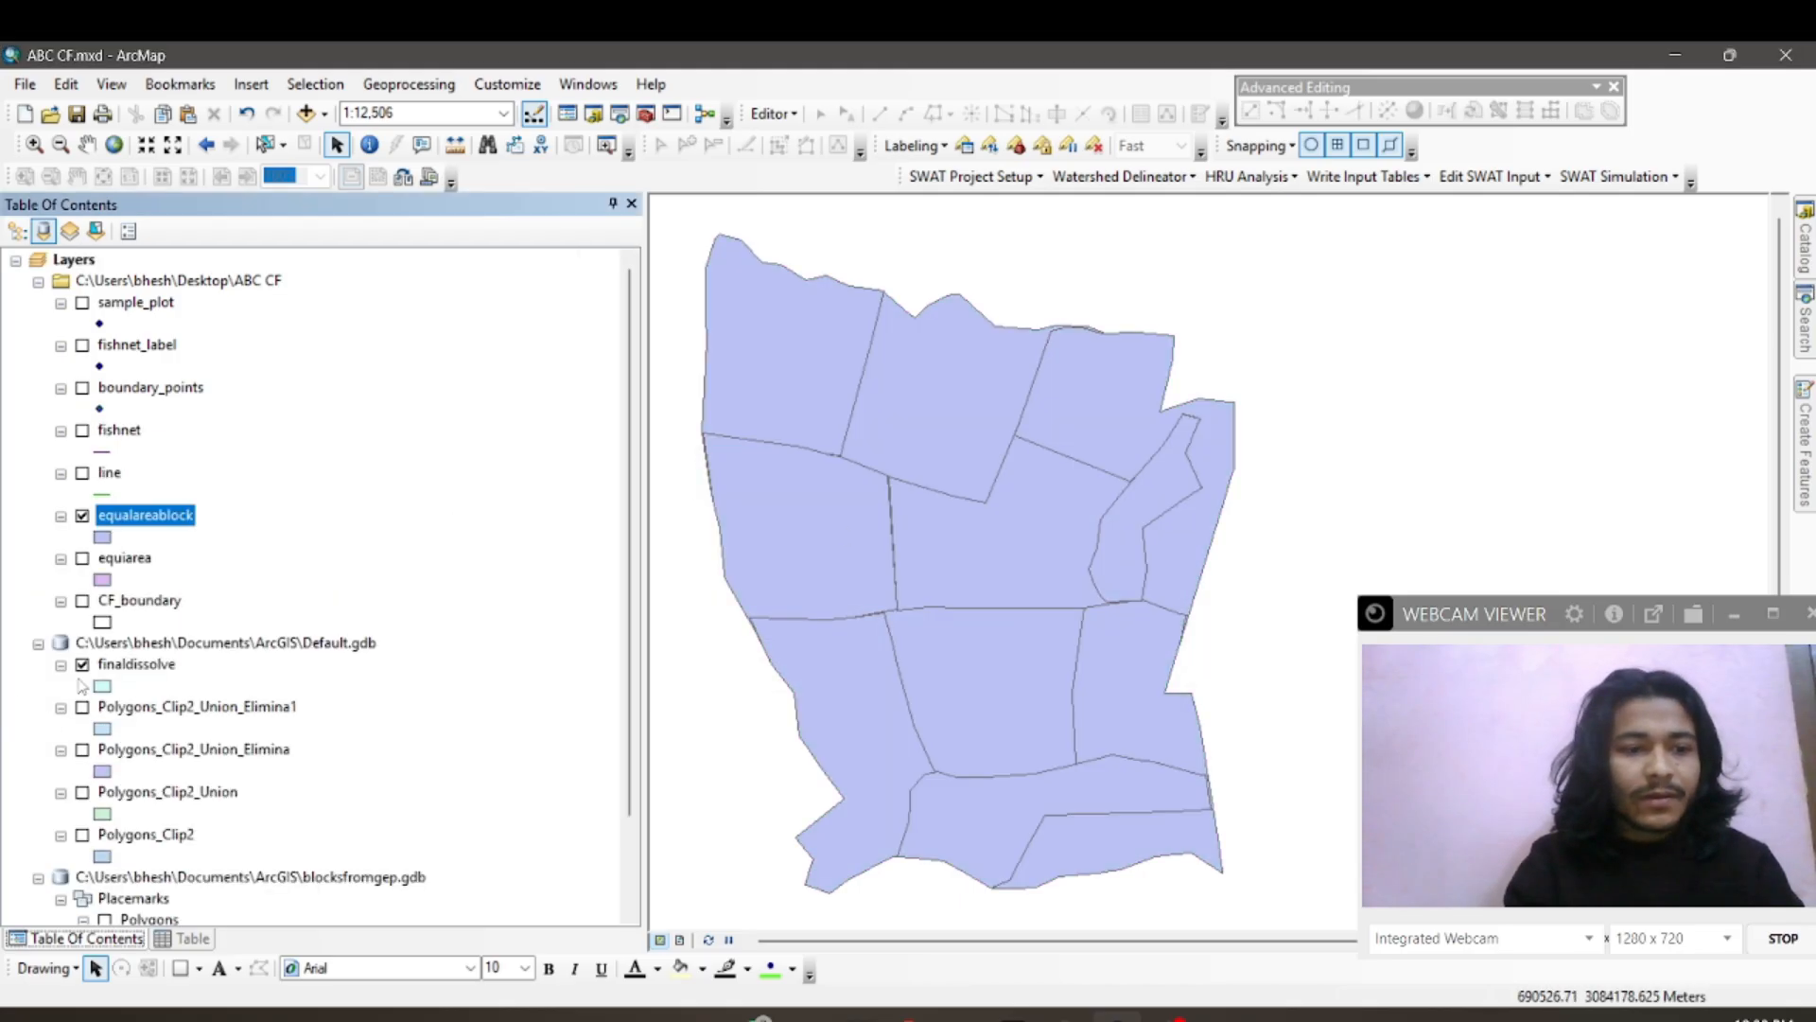
Step: Hide the finaldissolve layer and open the attribute table of equalareablock
left_click(82, 665)
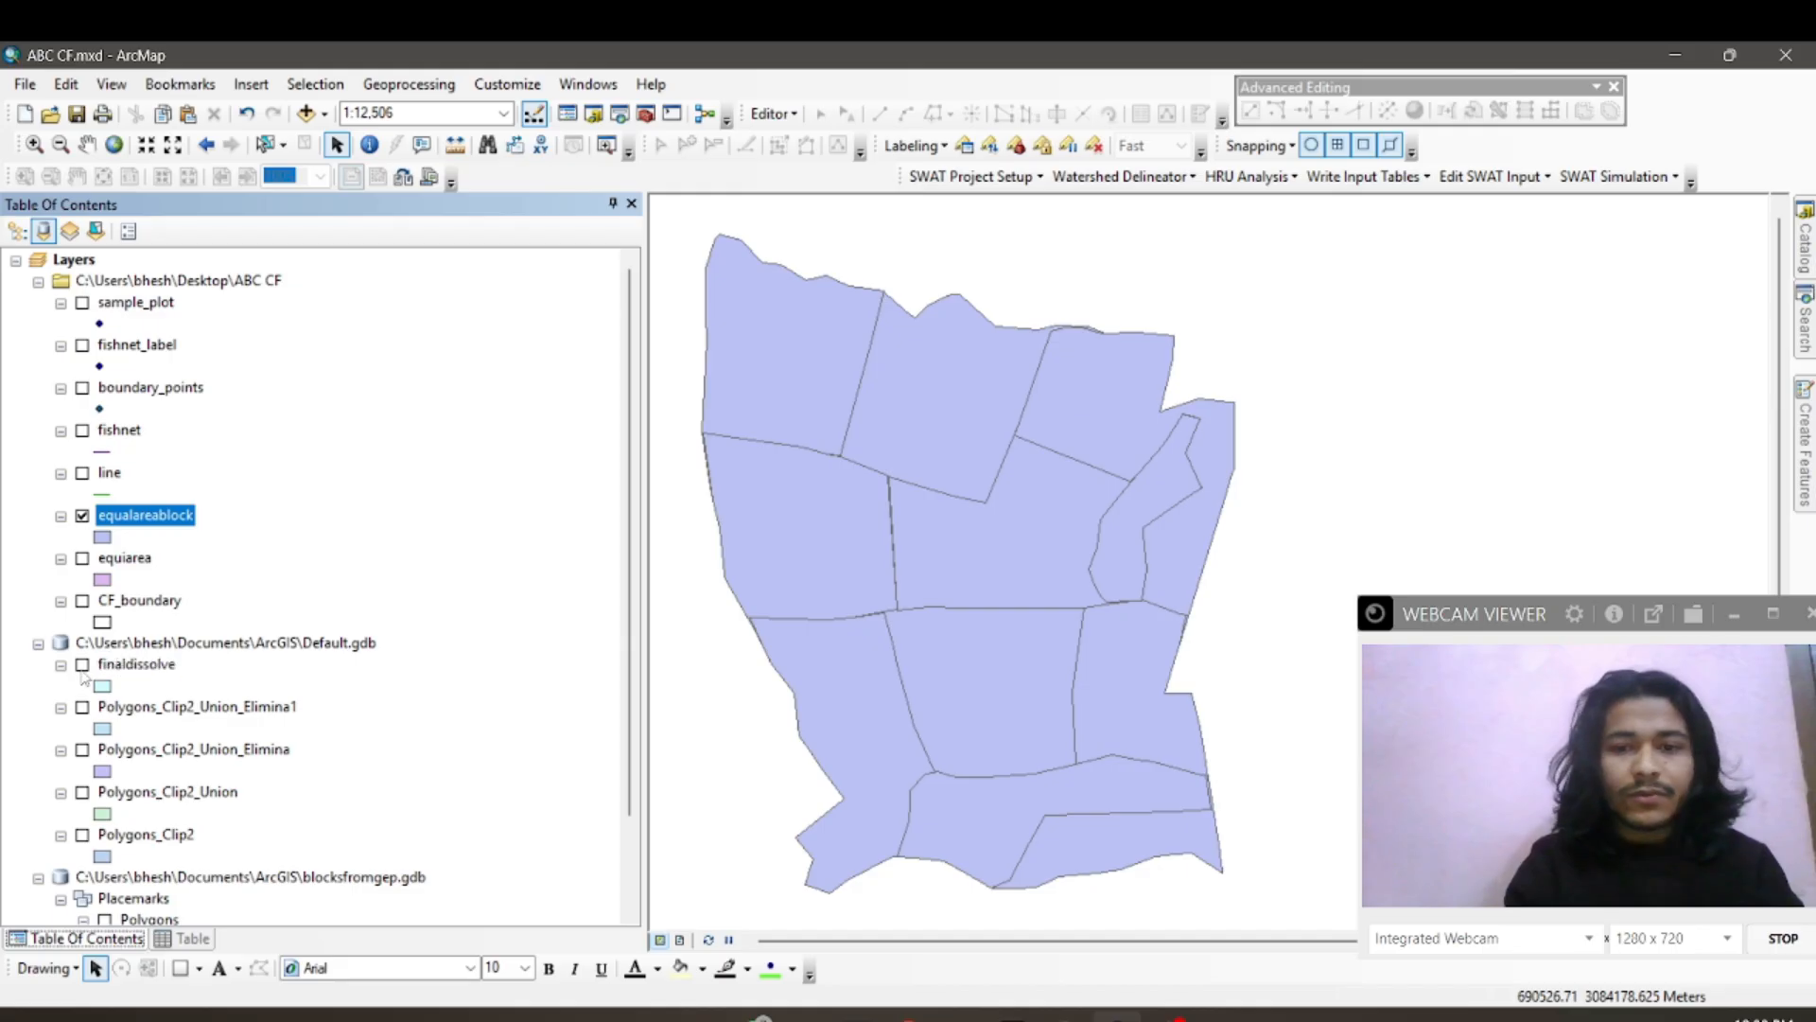
right_click(127, 521)
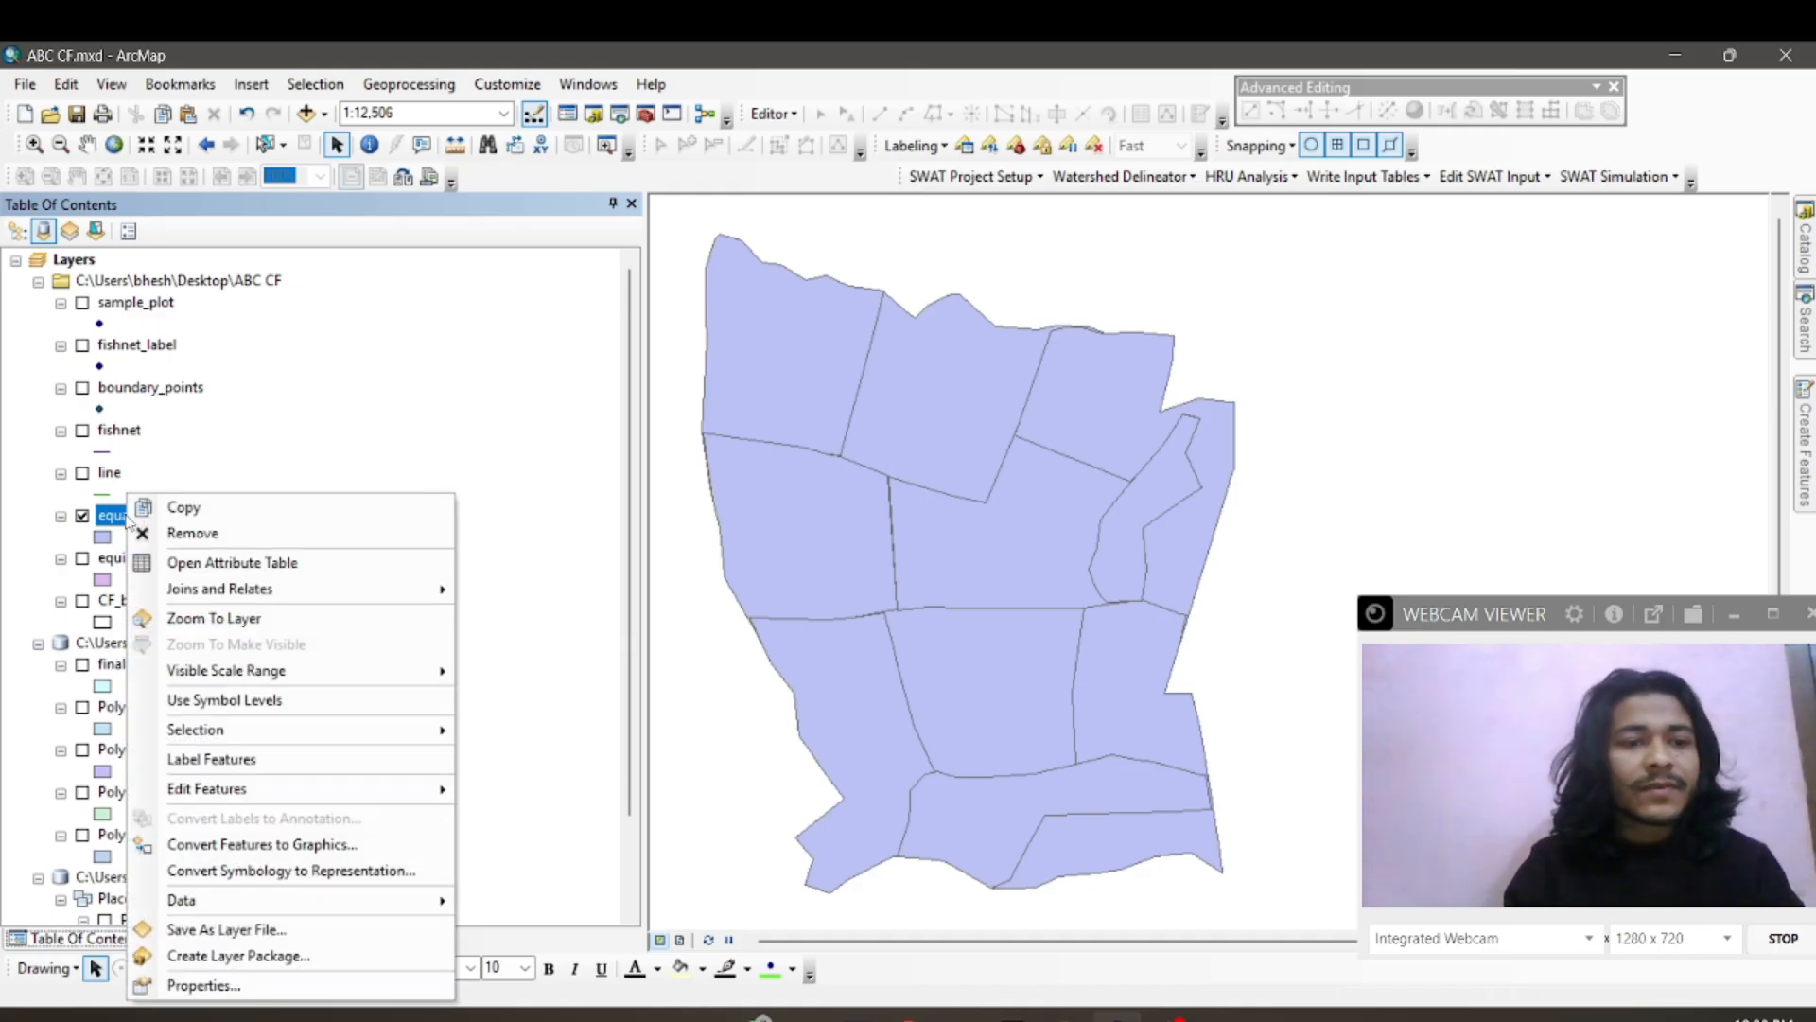
left_click(197, 565)
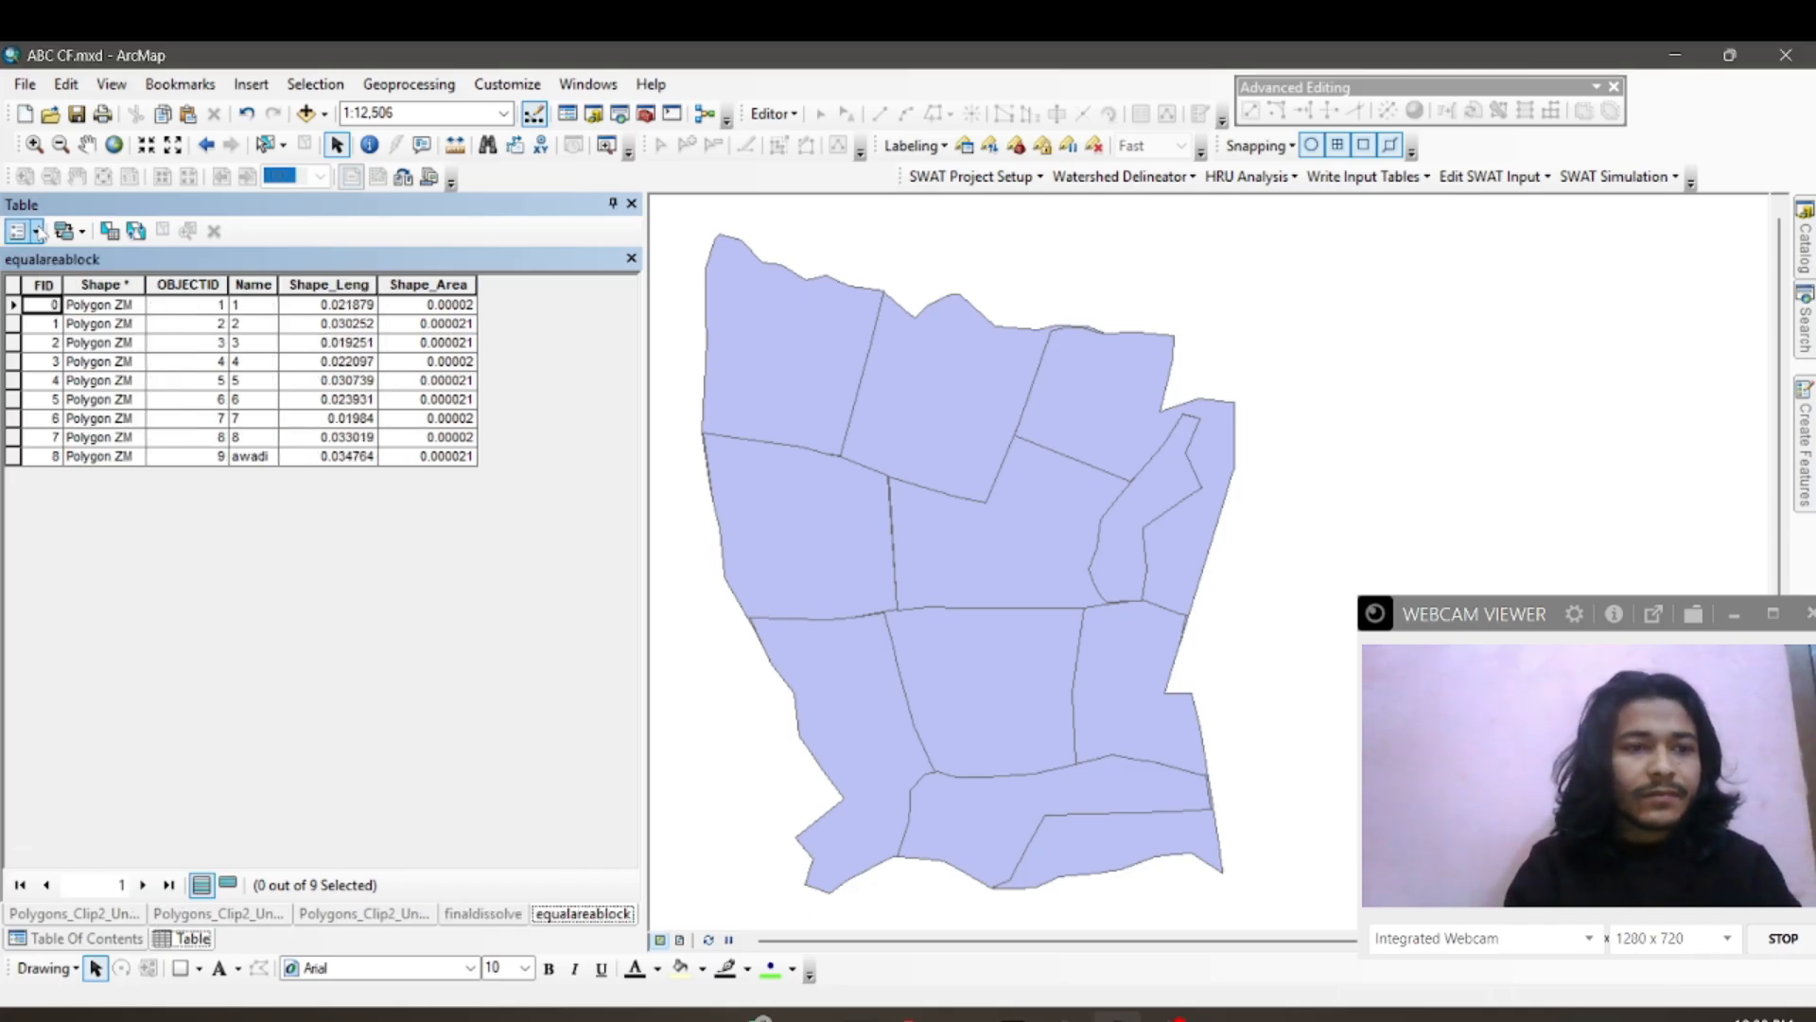
Step: Calculate the Shape_Area field of equalareablock as area in hectares, using the data frame's coordinate system
left_click(423, 286)
right_click(424, 297)
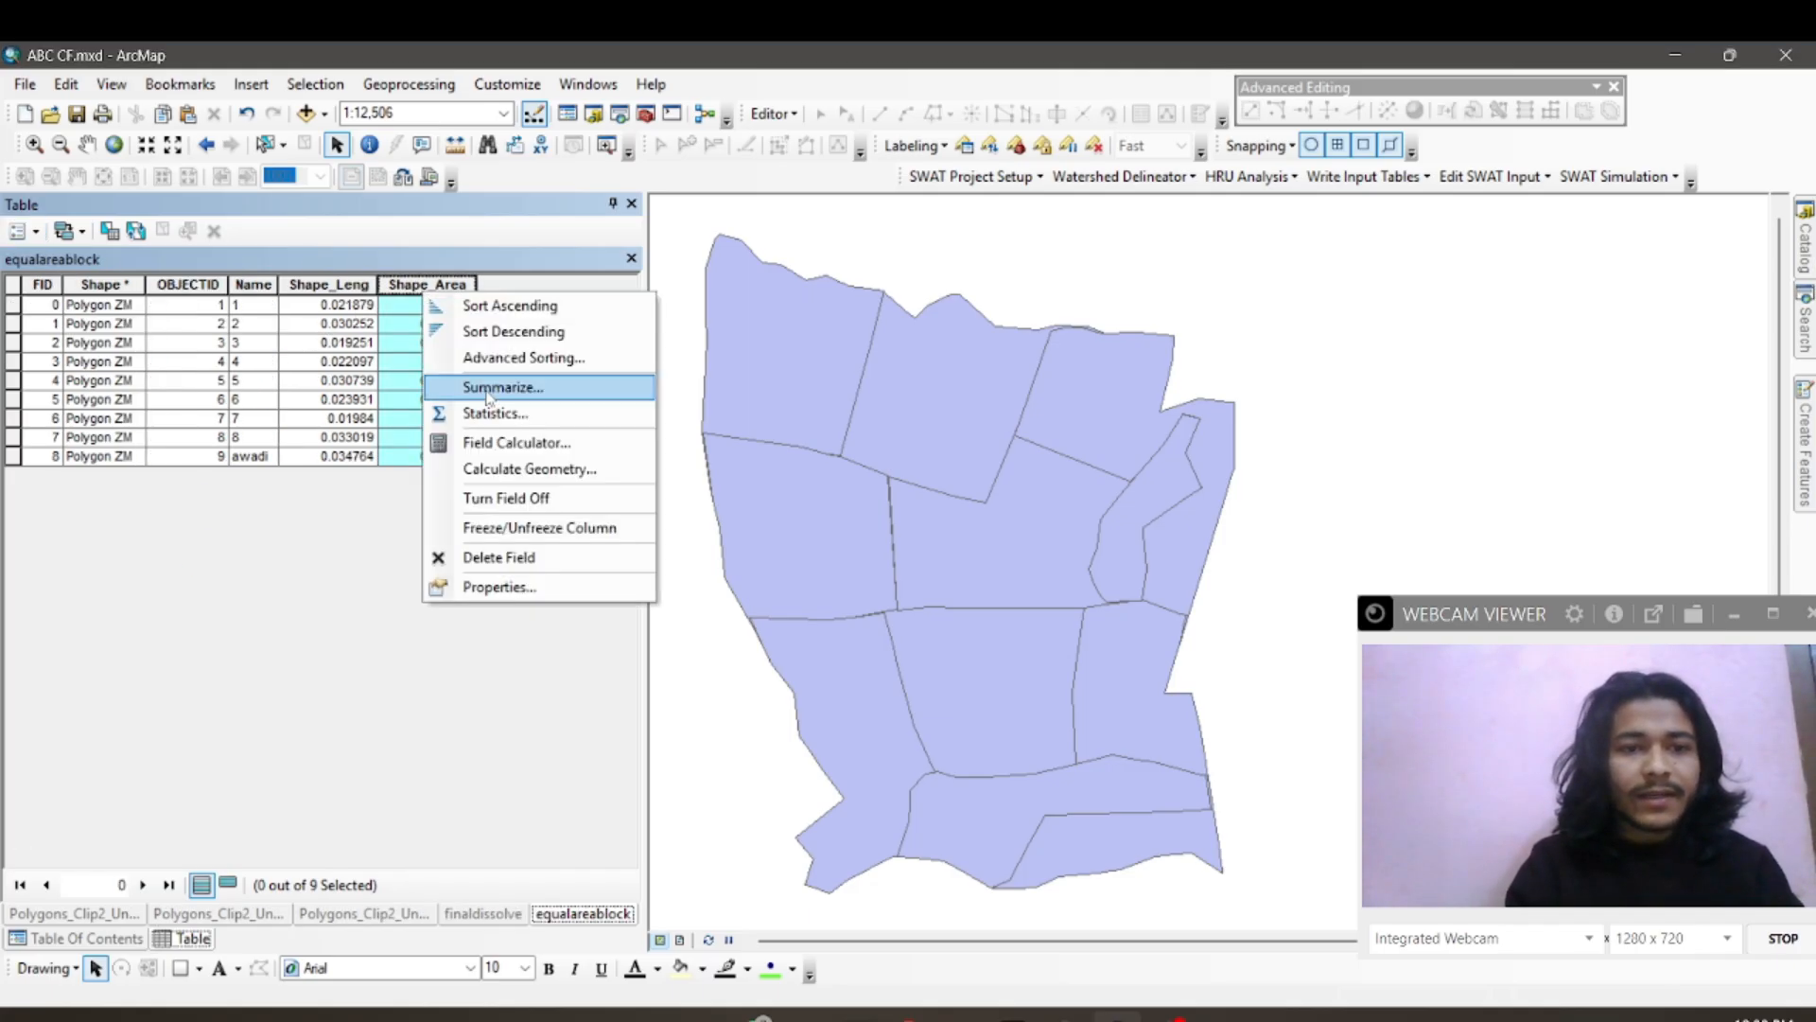
left_click(489, 457)
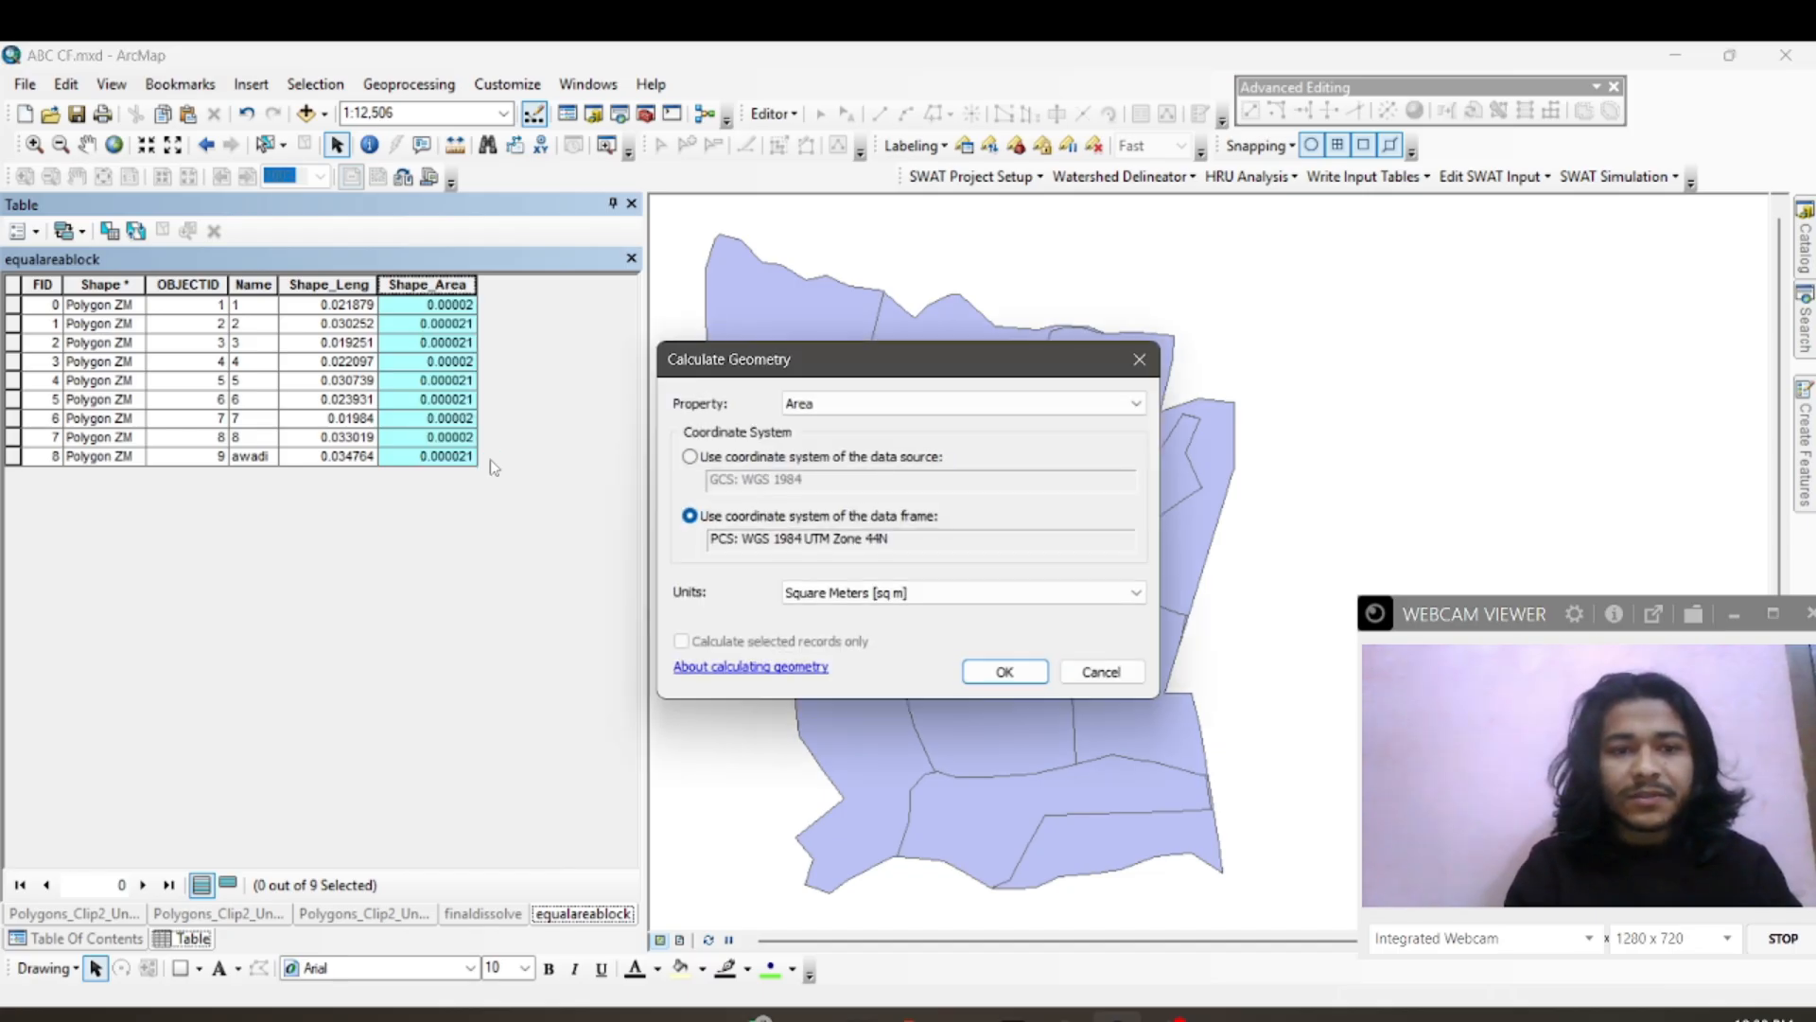
left_click(894, 593)
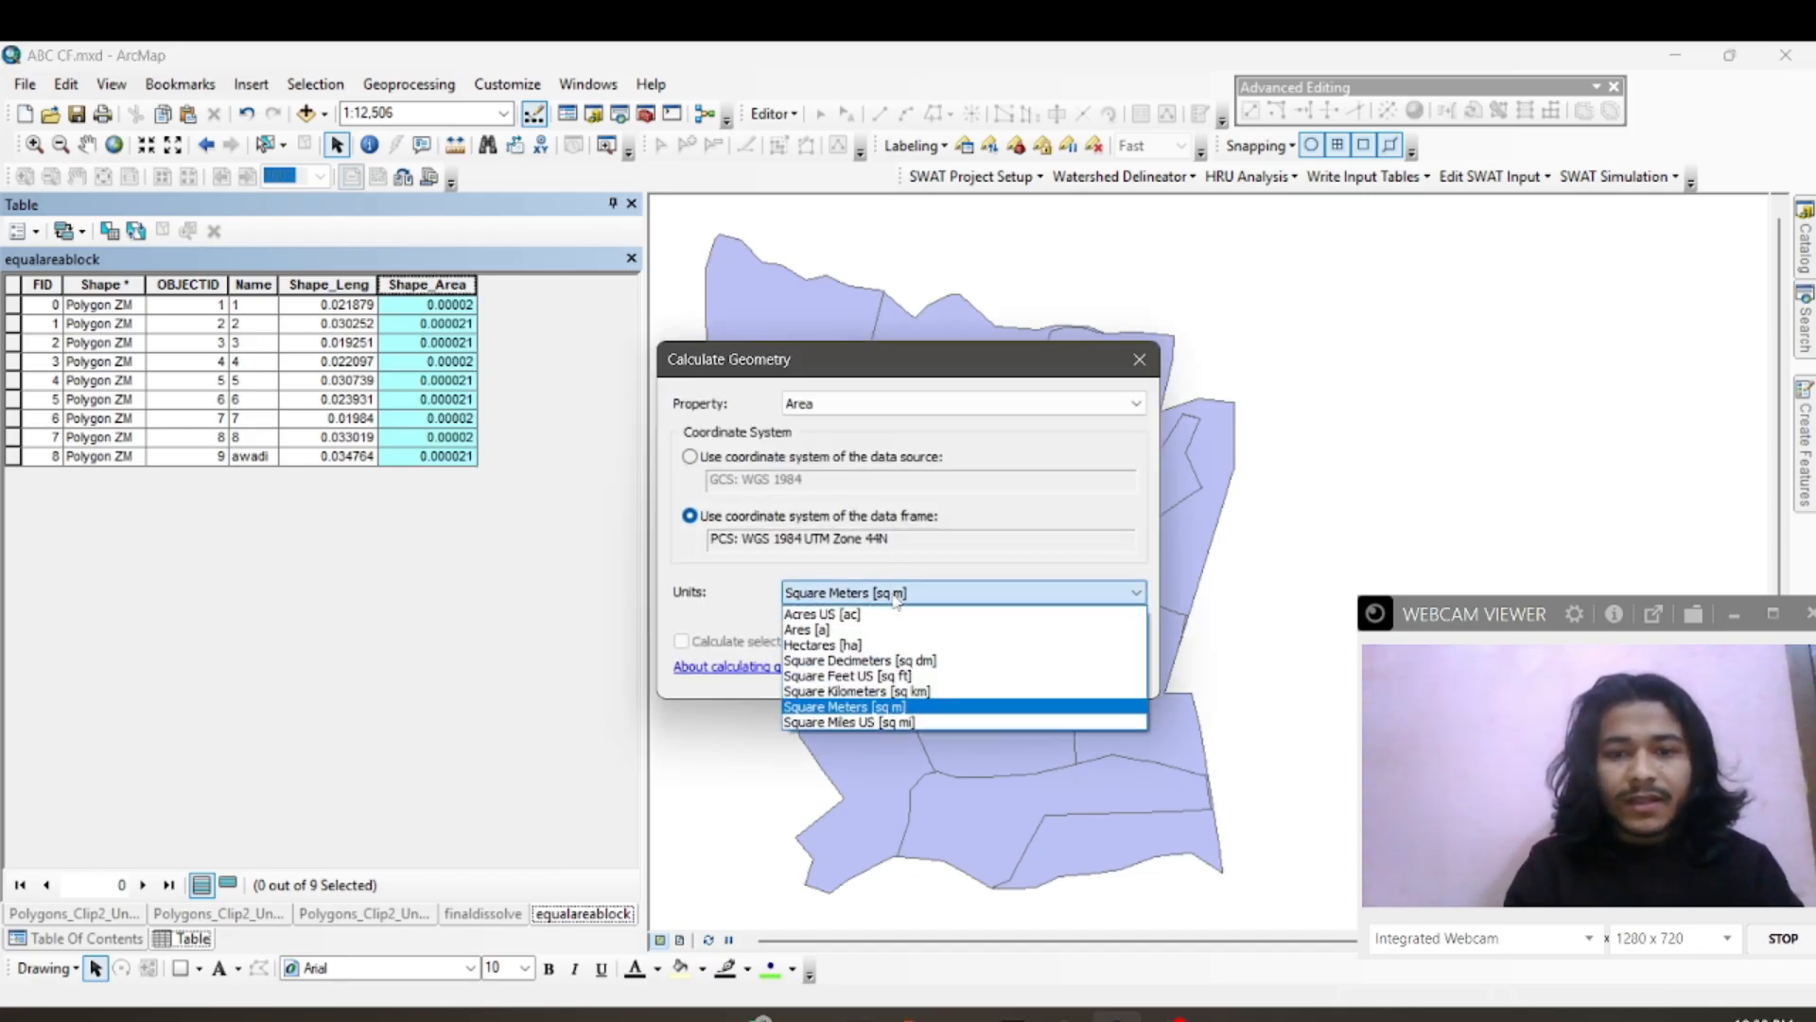
left_click(877, 646)
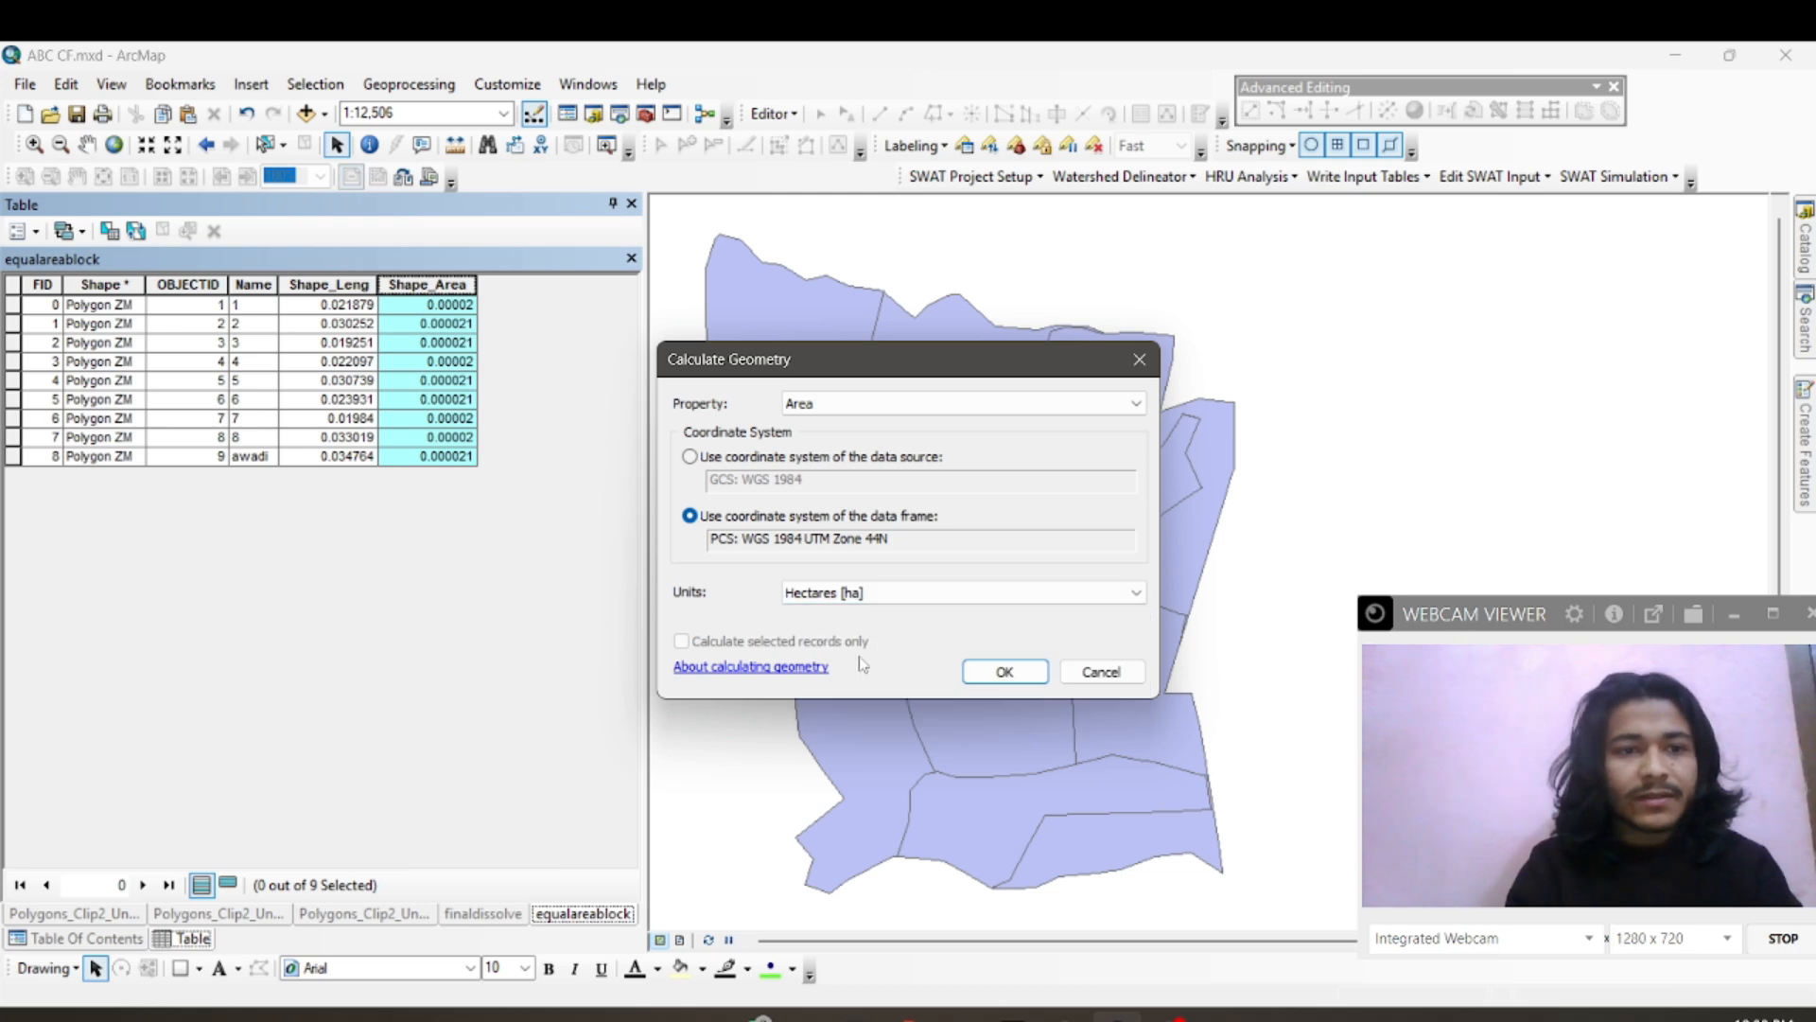
left_click(1038, 674)
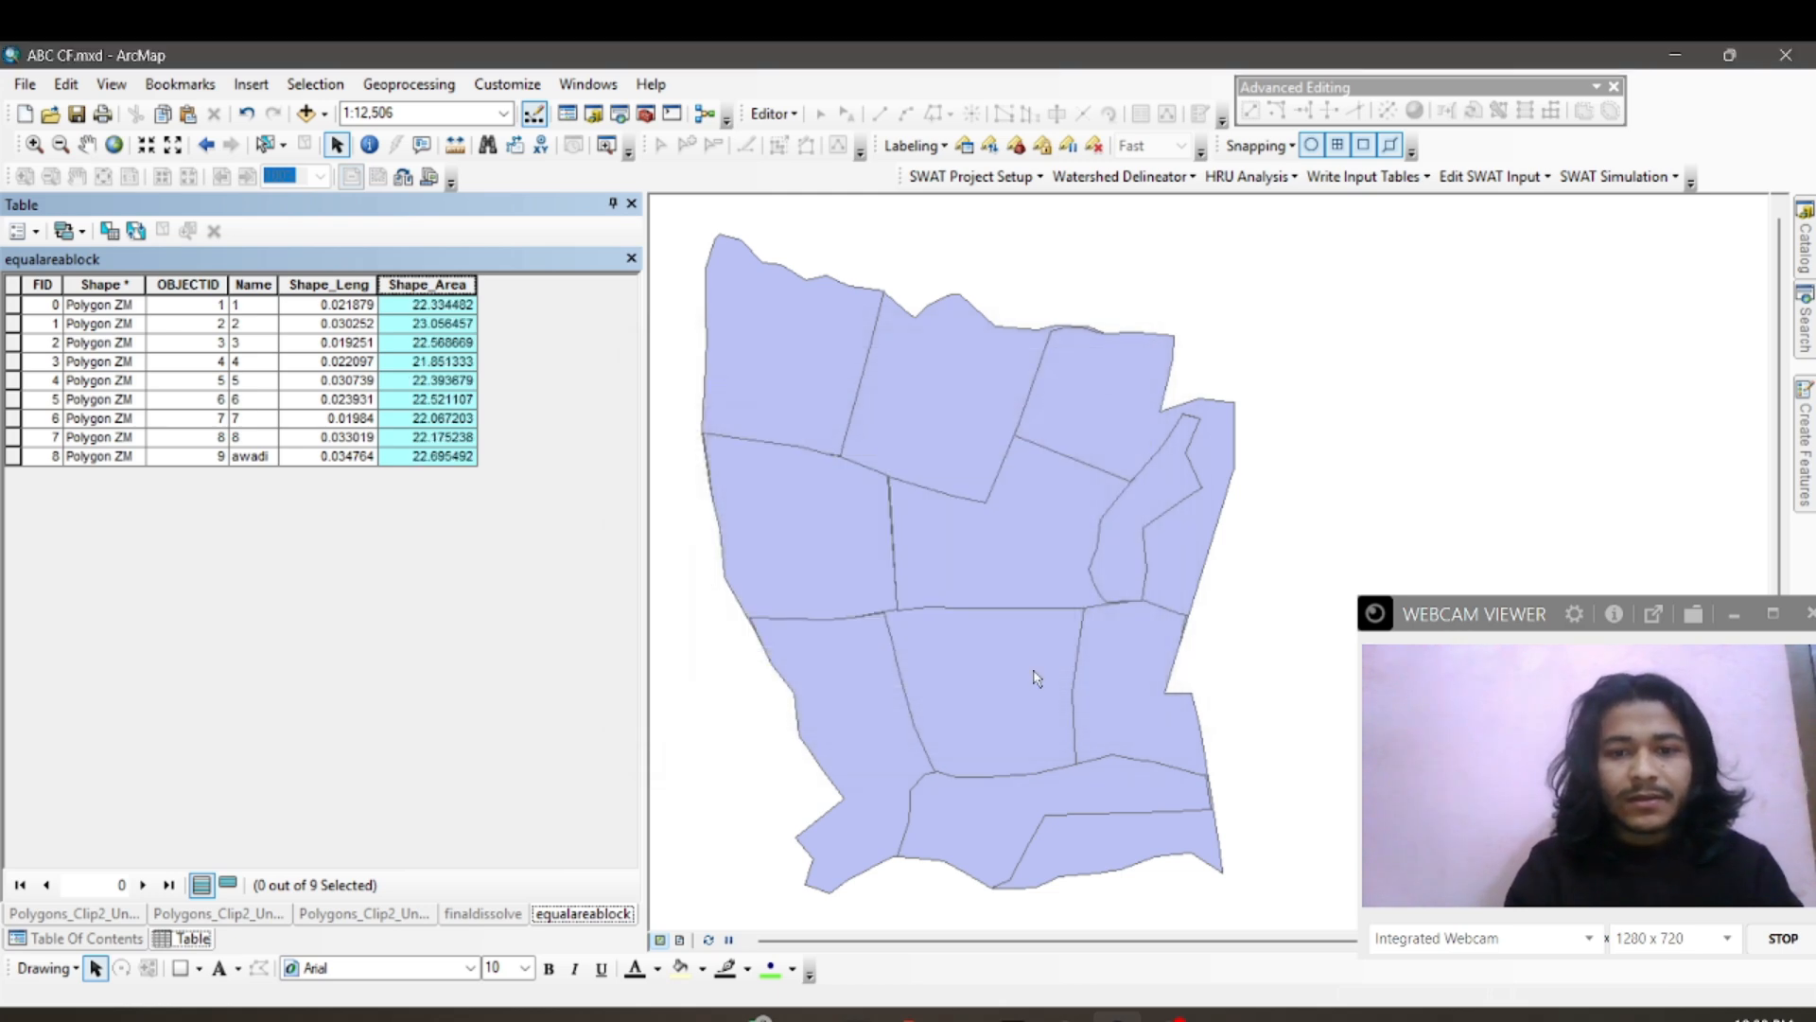
Step: Highlight the records of block 2 and awadi in turn to compare their areas, clearing the selection after each
left_click(12, 324)
left_click(305, 145)
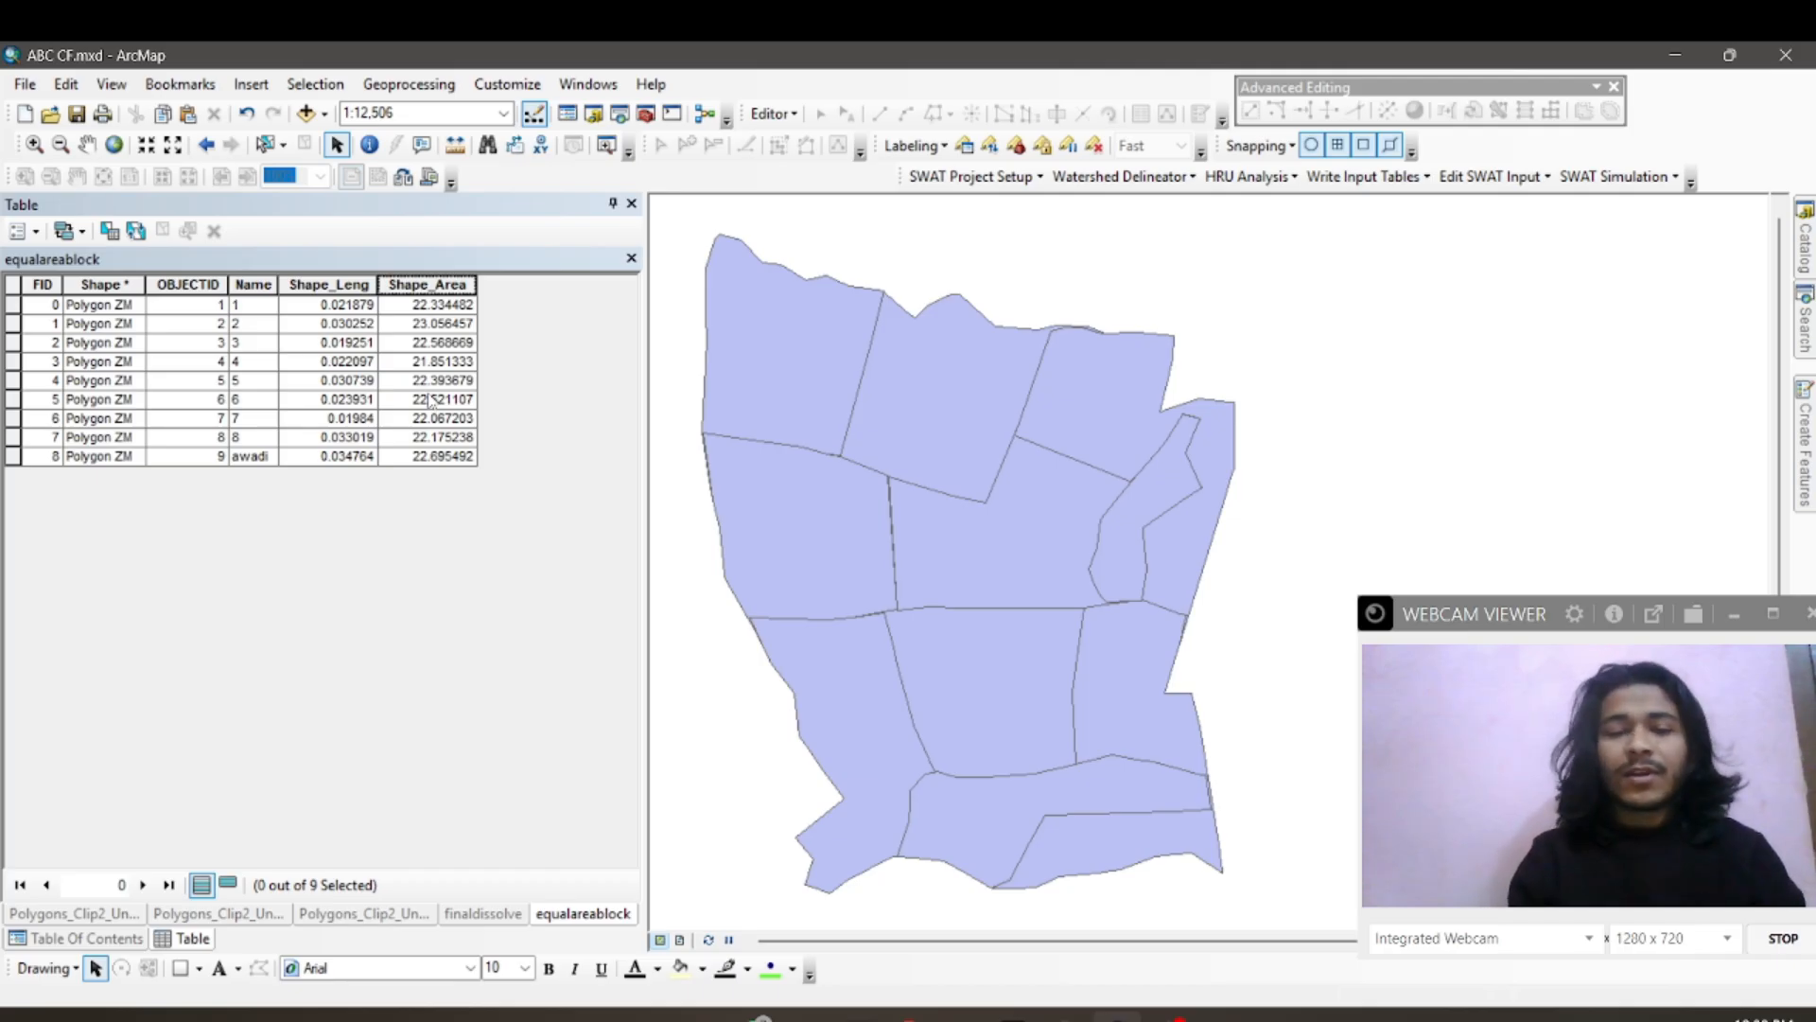
left_click(13, 457)
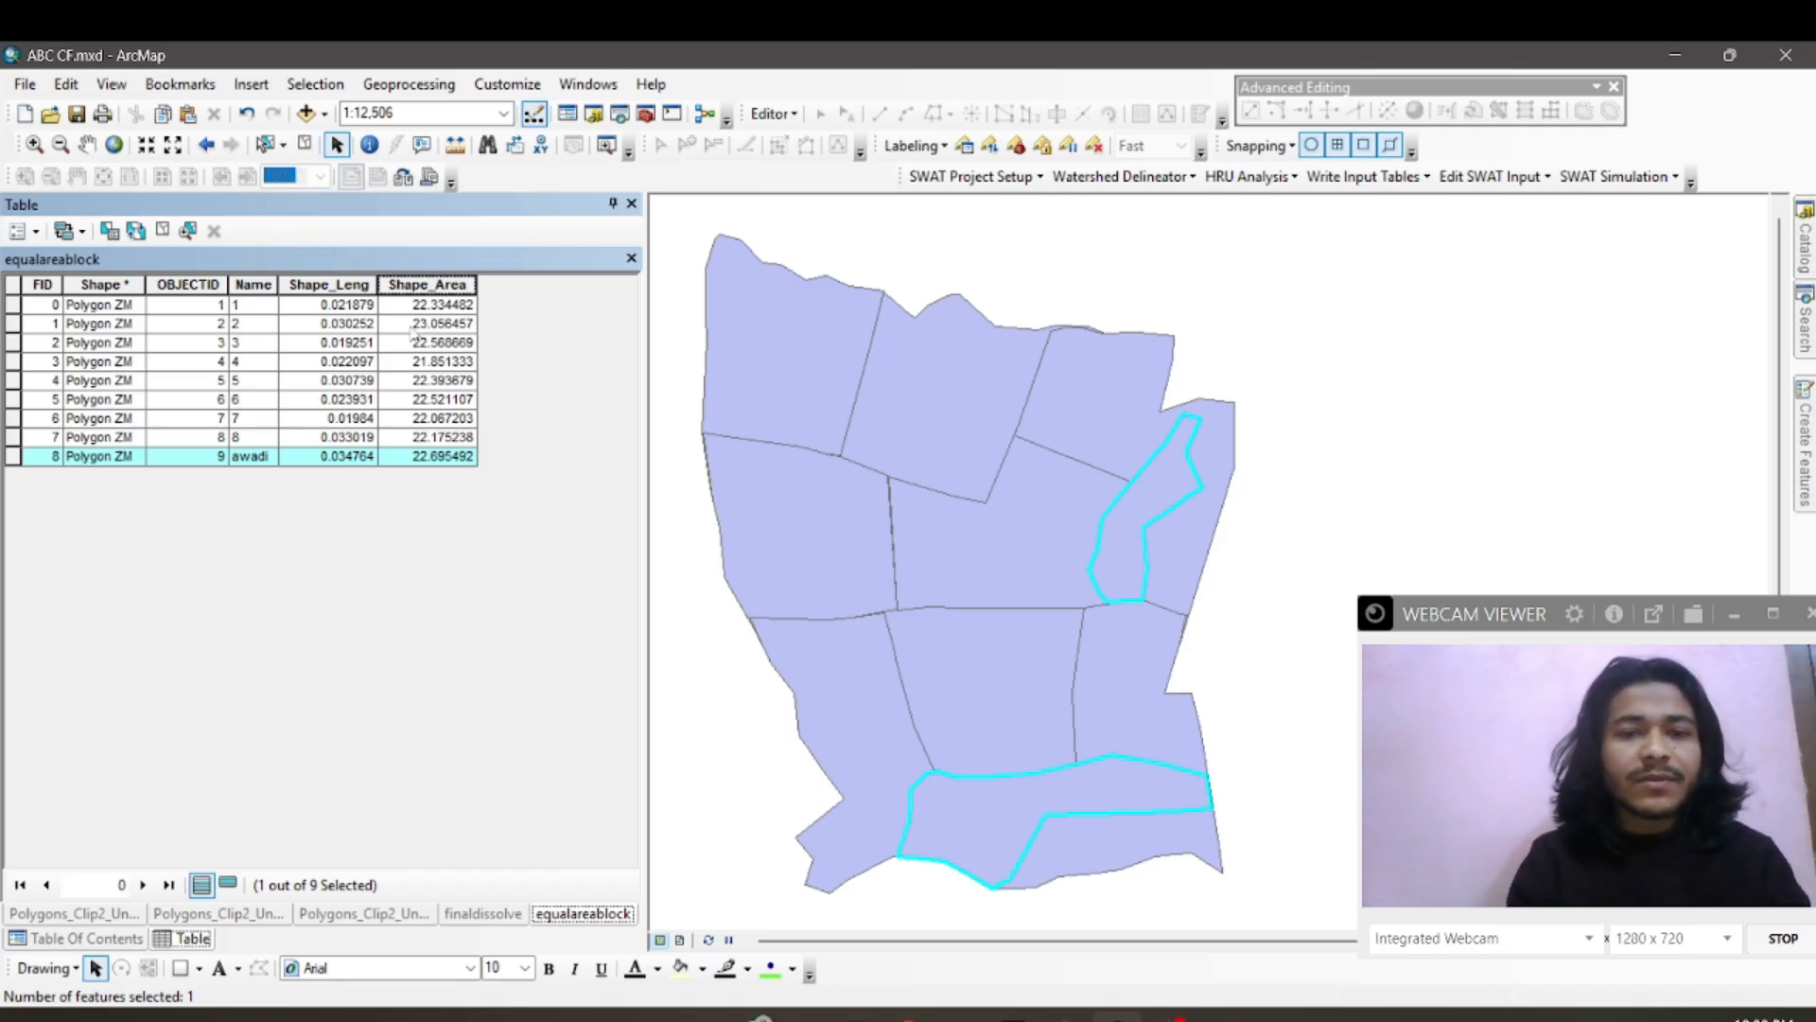
left_click(304, 145)
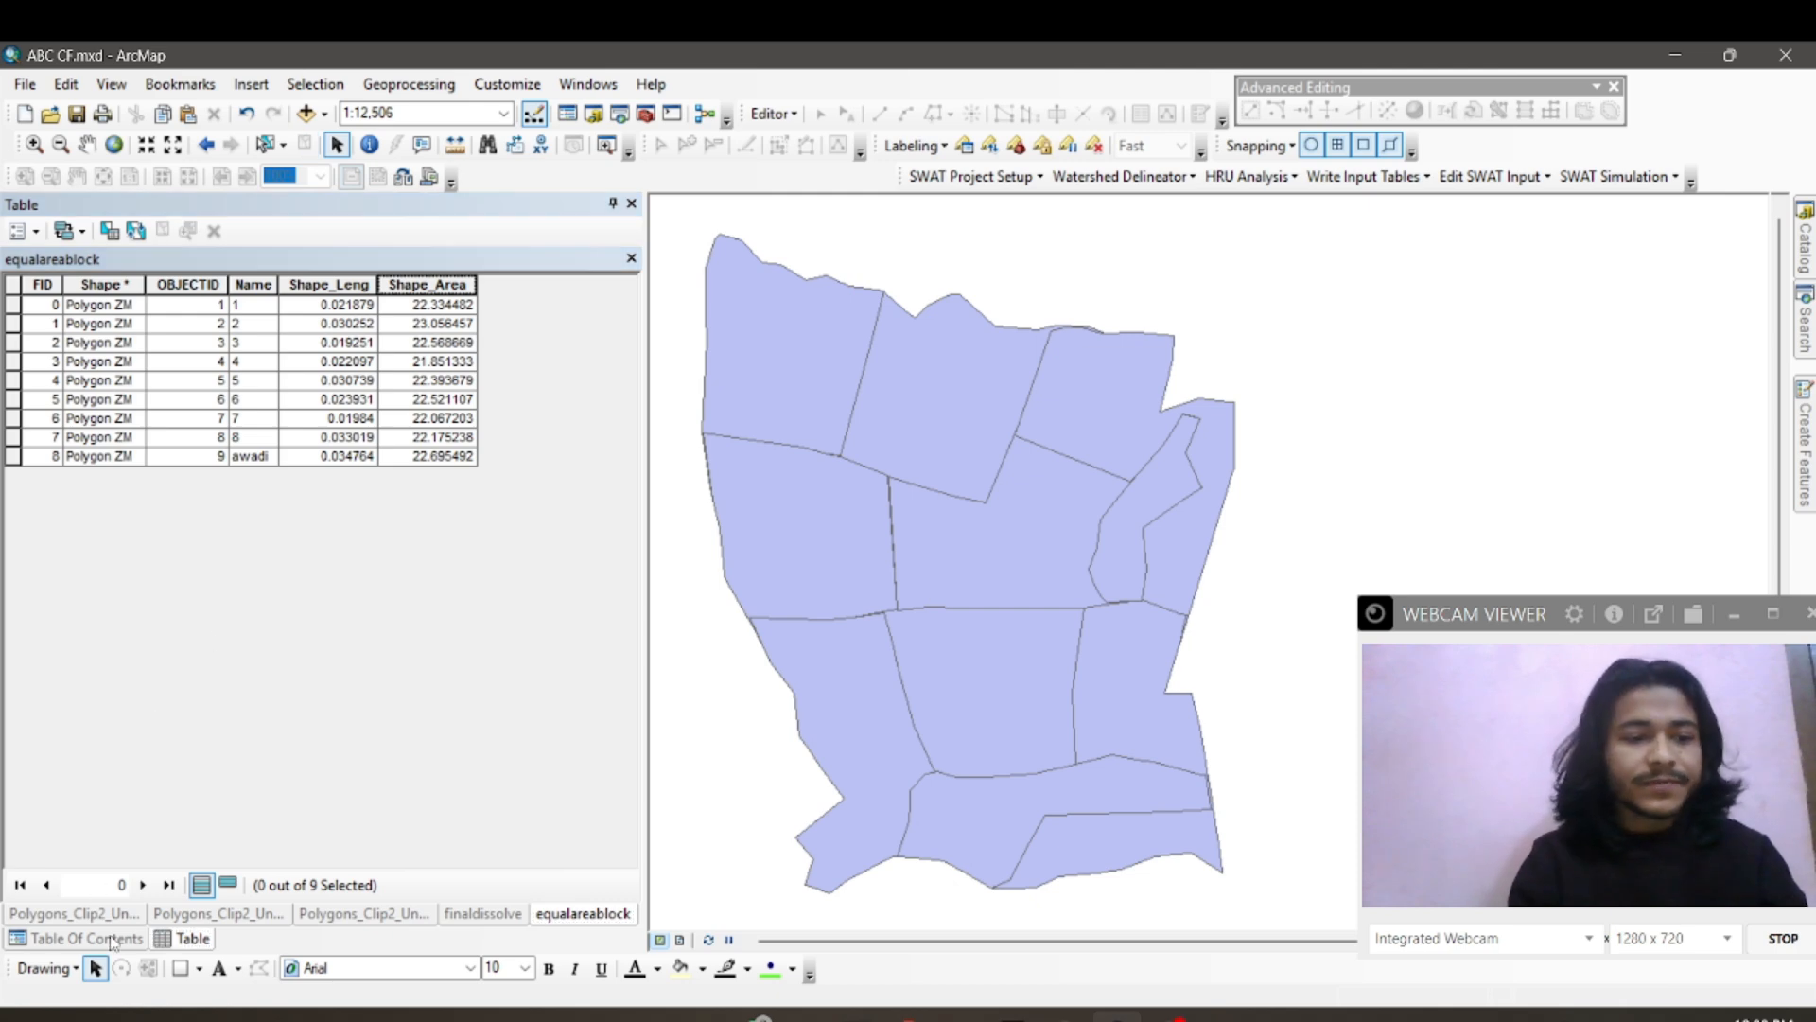
Step: Return to the layer list and apply the Hollow symbol to the equalareablock layer
left_click(112, 939)
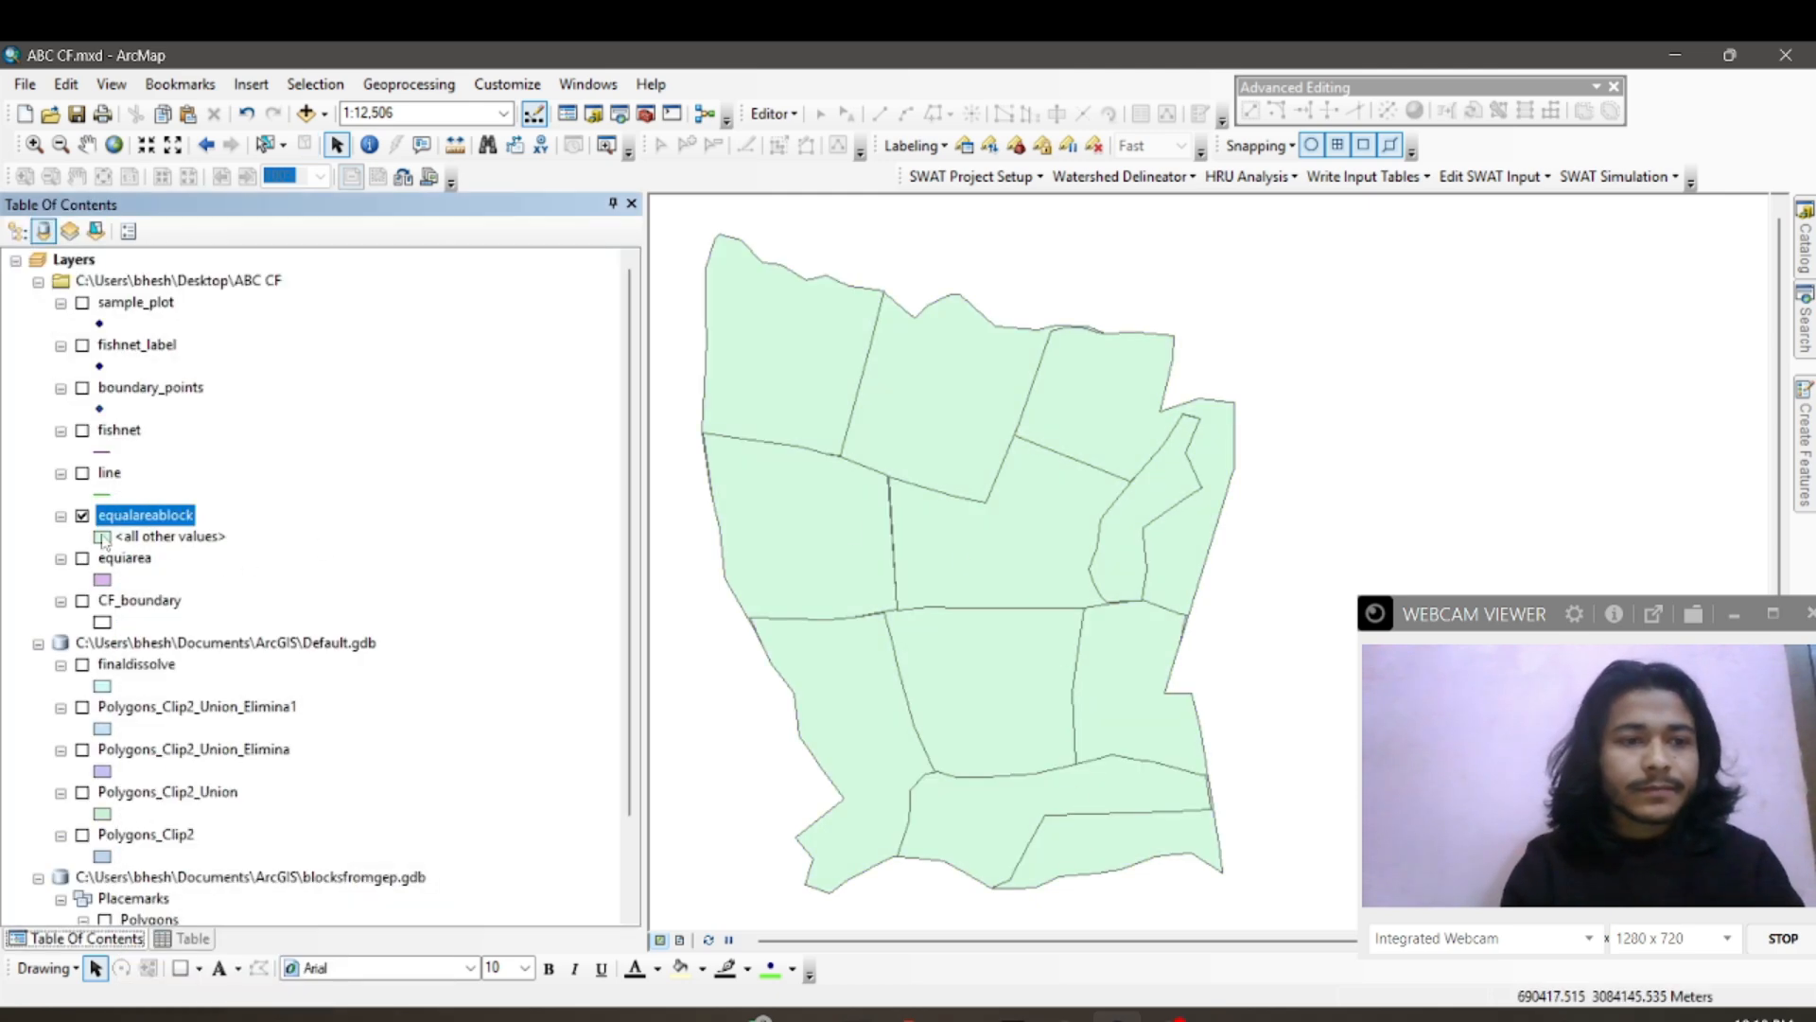
double_click(103, 538)
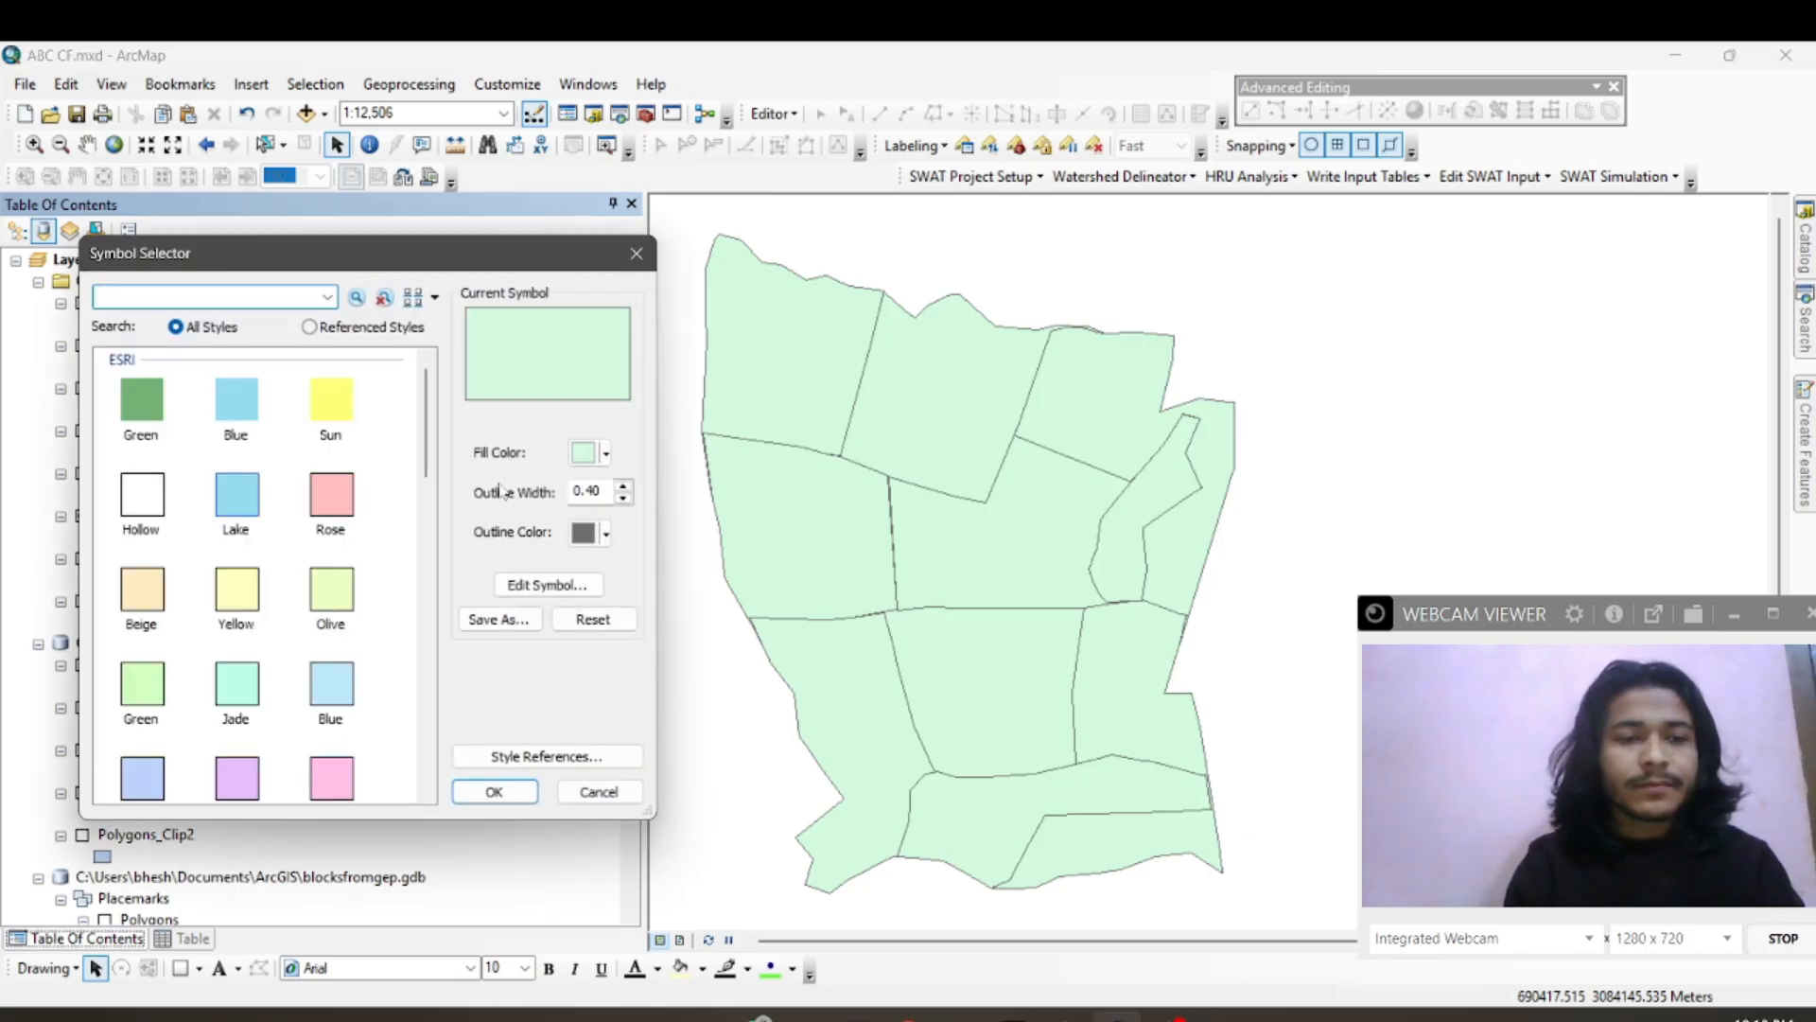
left_click(158, 493)
left_click(492, 793)
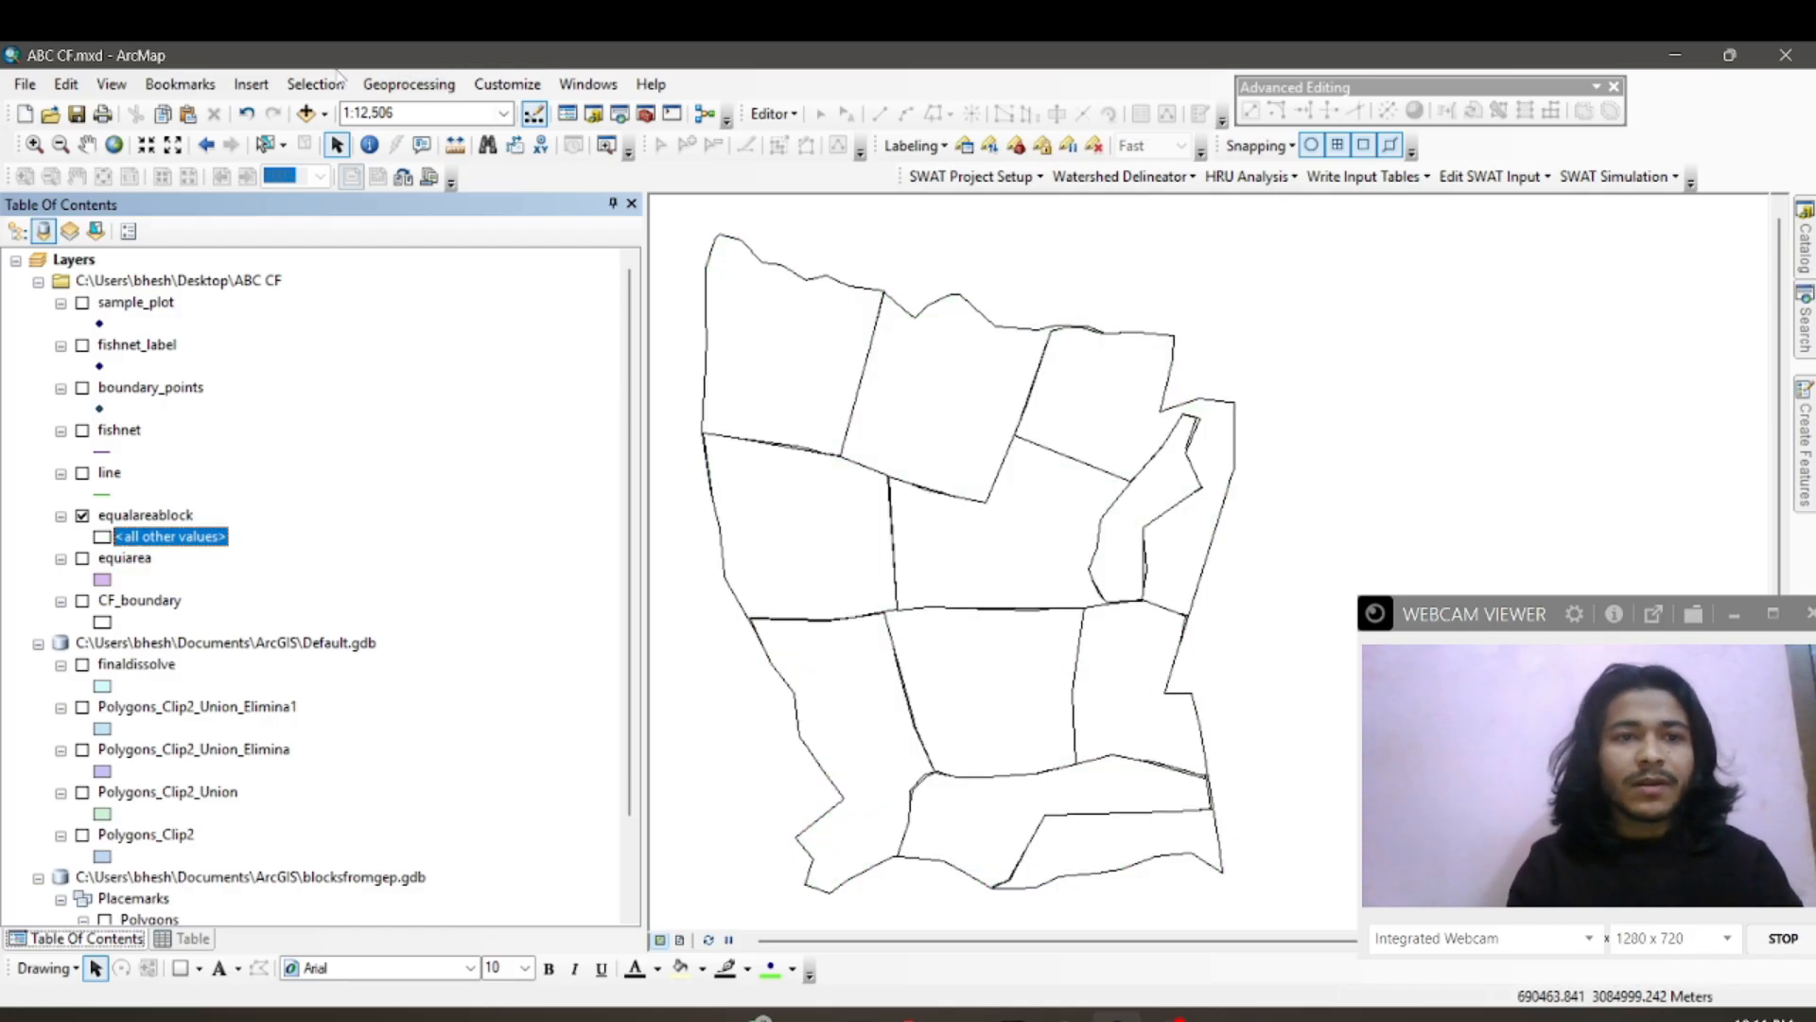
Step: Add the Imagery with Labels basemap beneath the block outlines
left_click(322, 116)
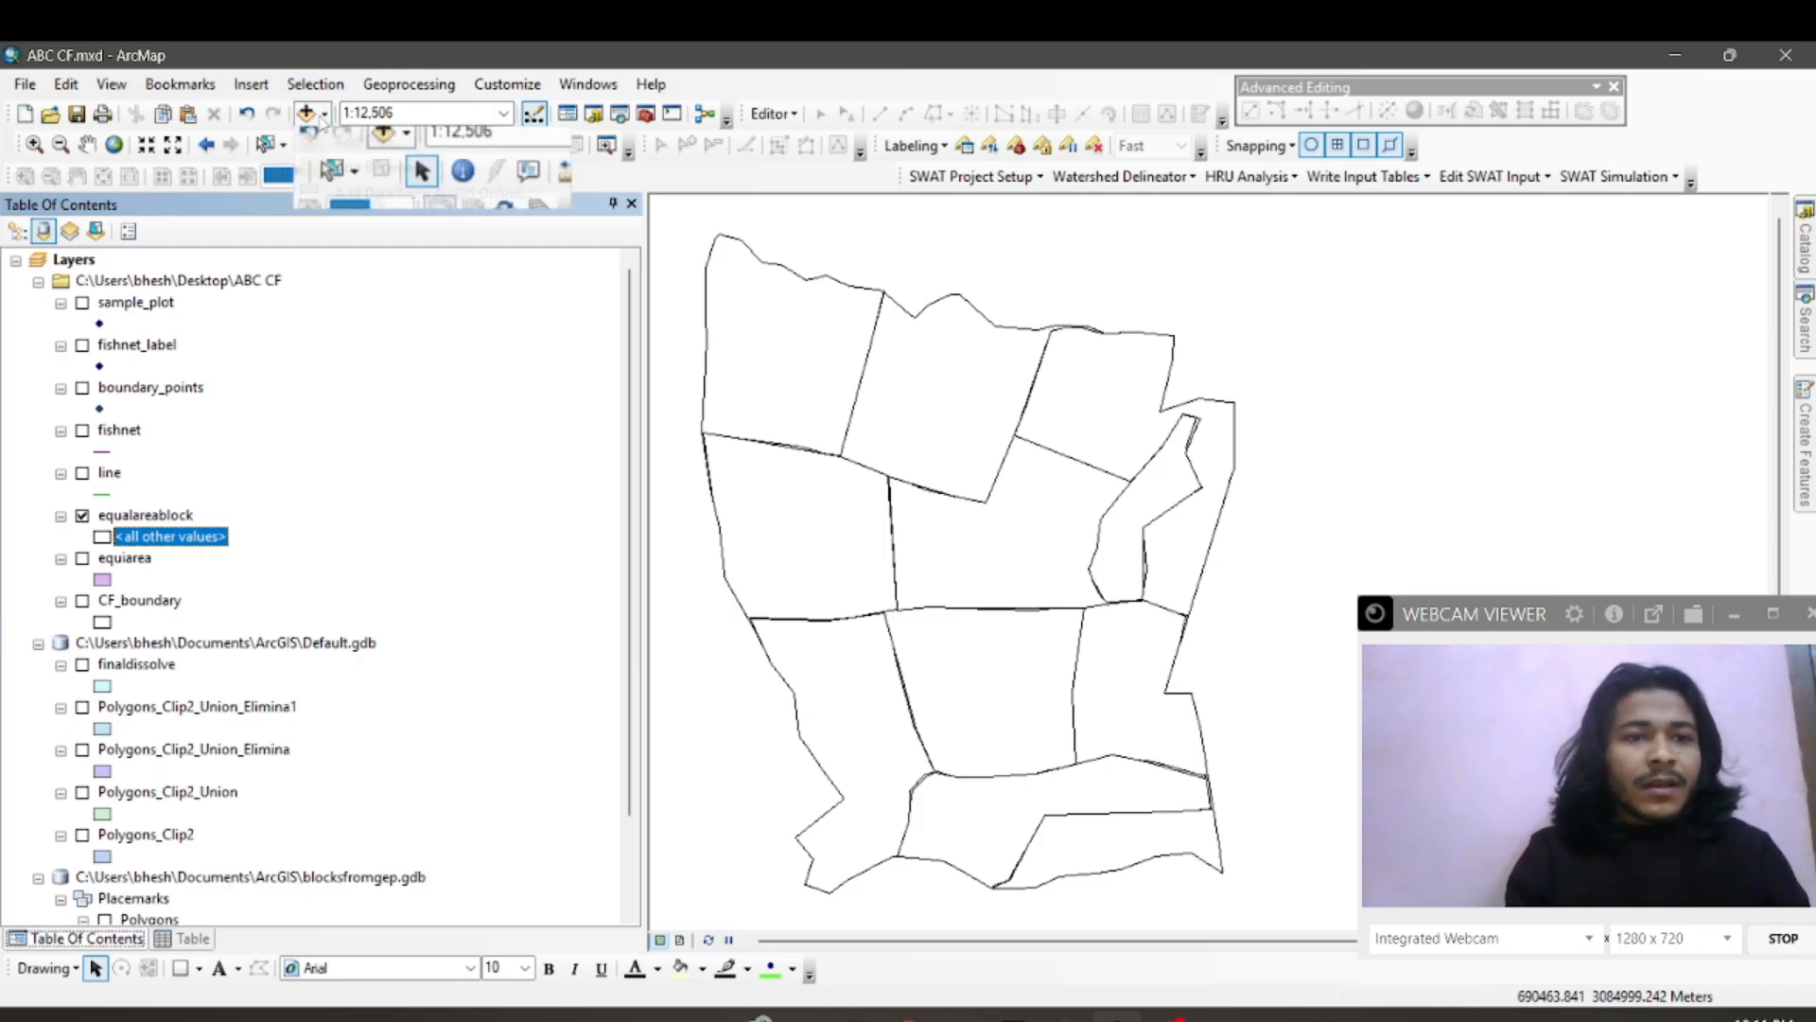
left_click(366, 168)
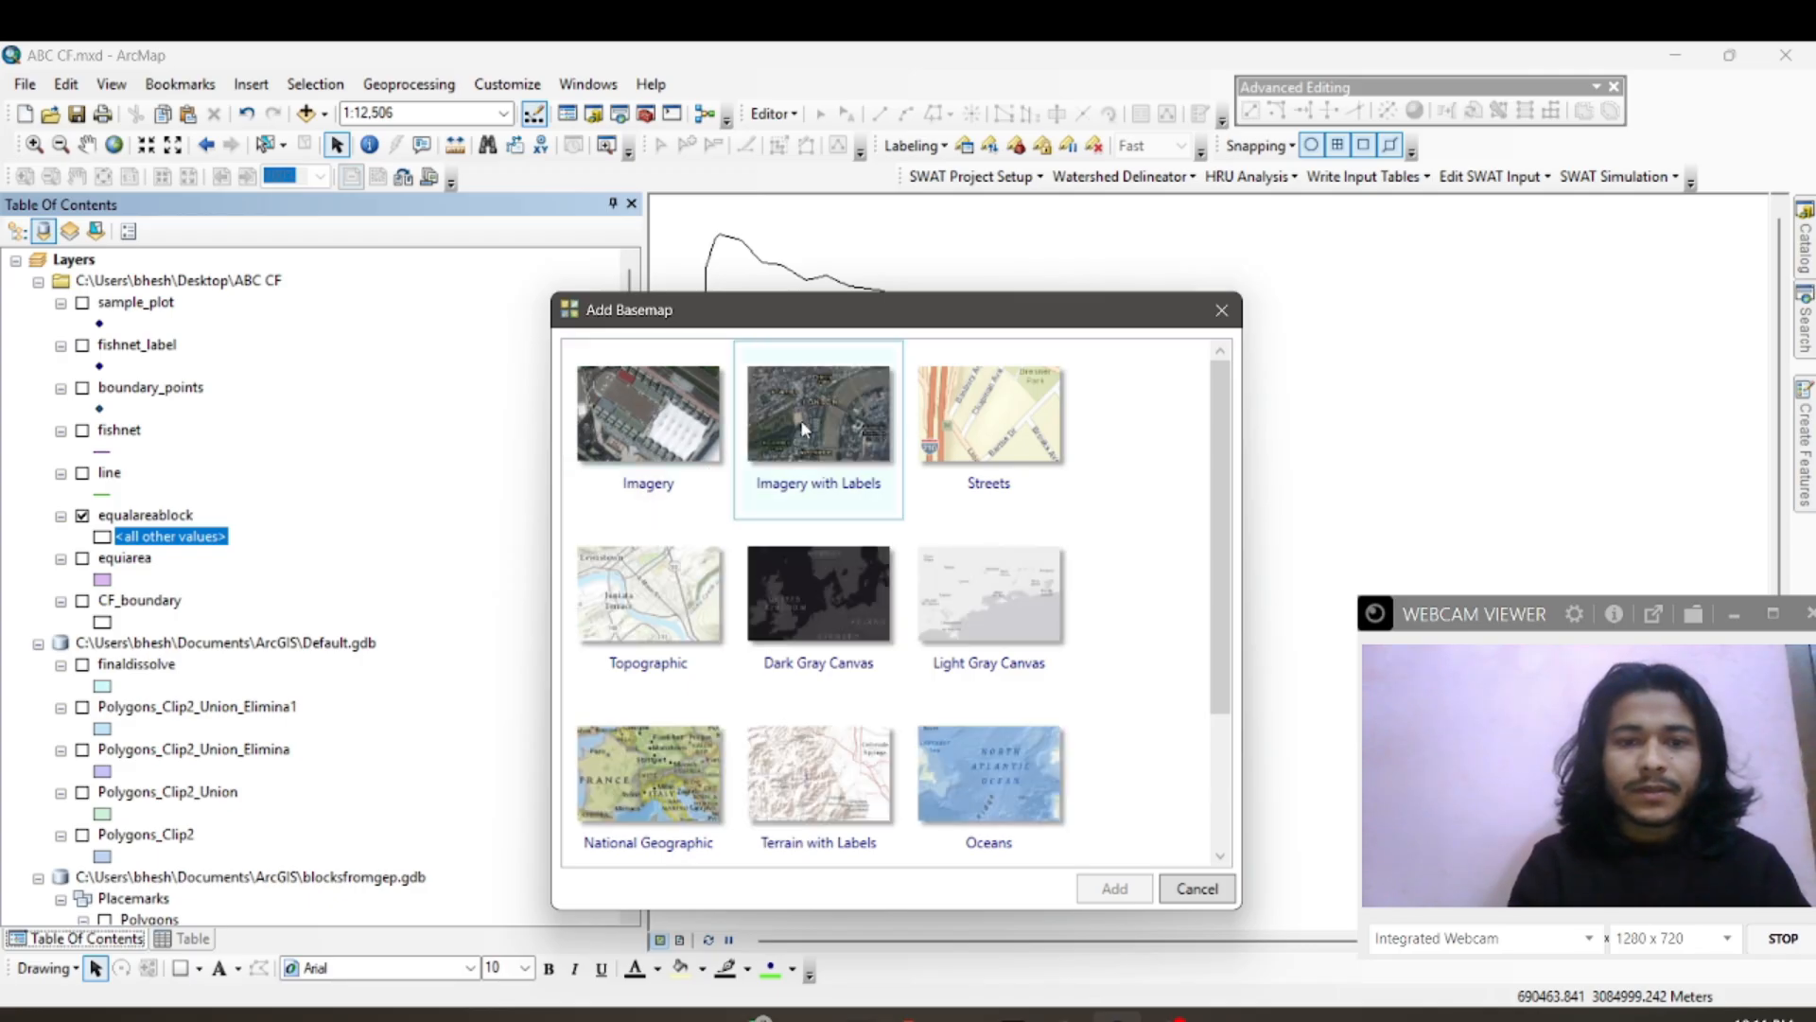
left_click(768, 428)
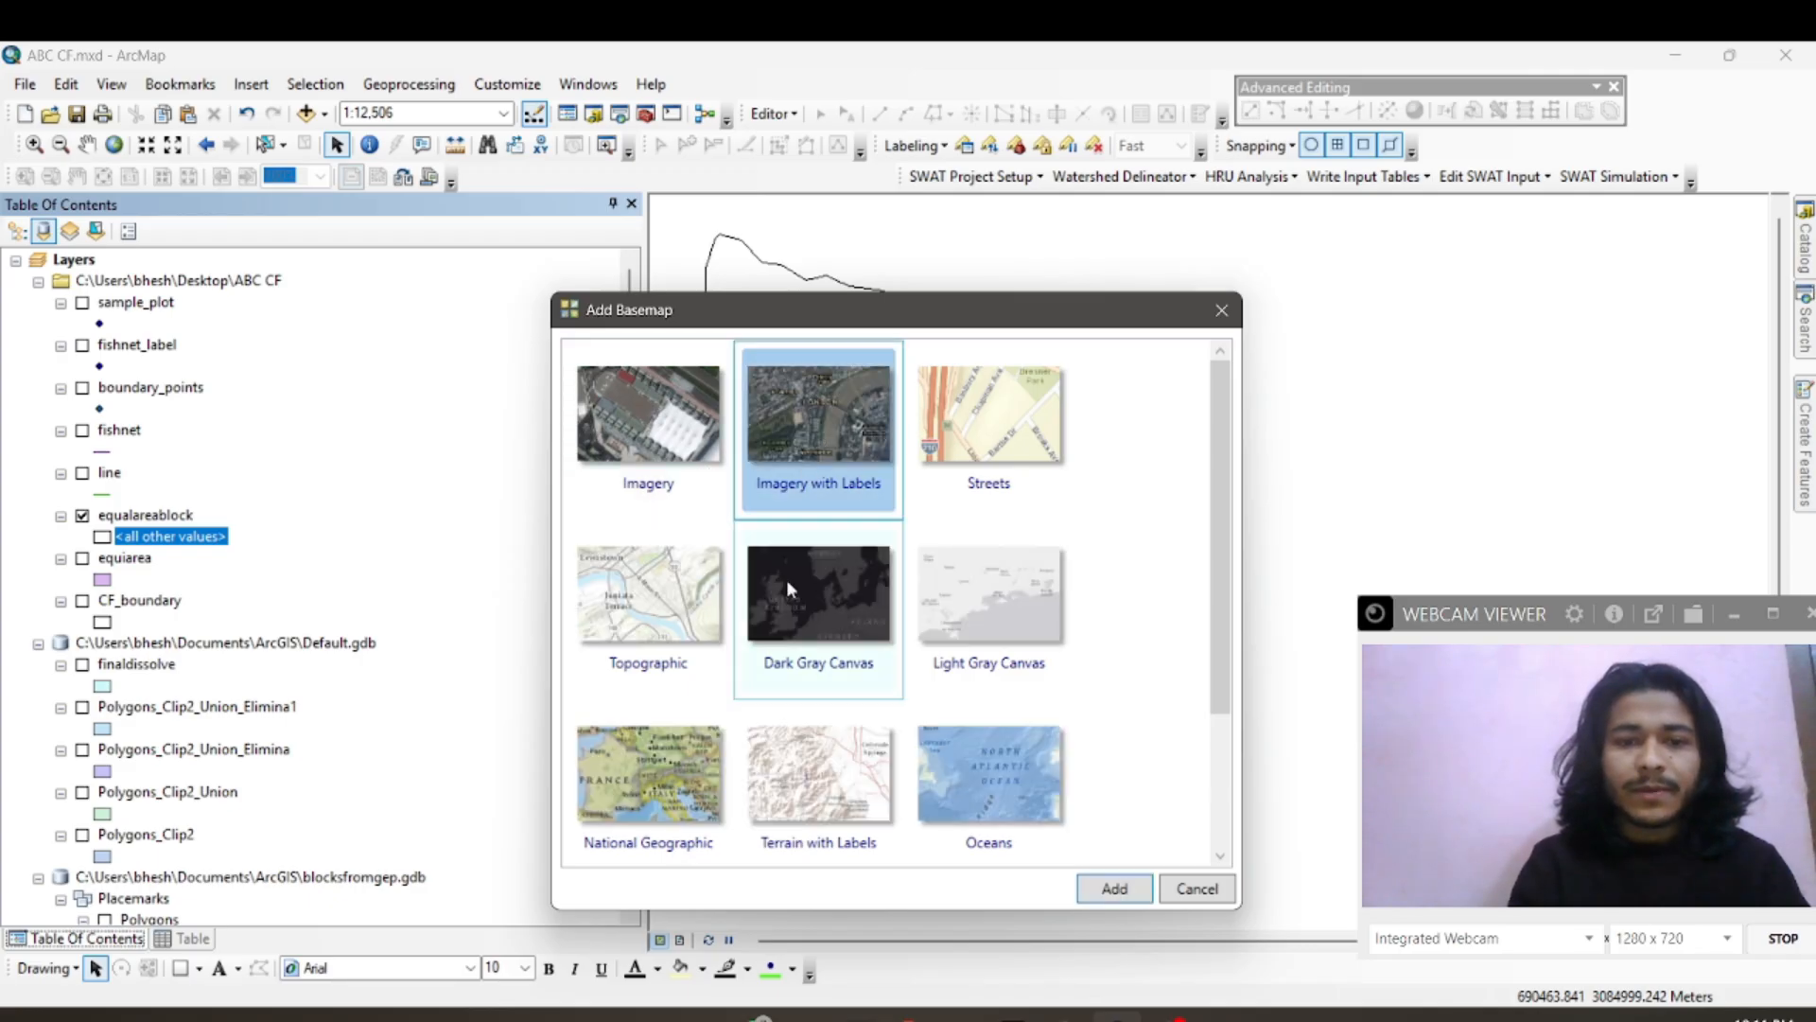
left_click(1114, 889)
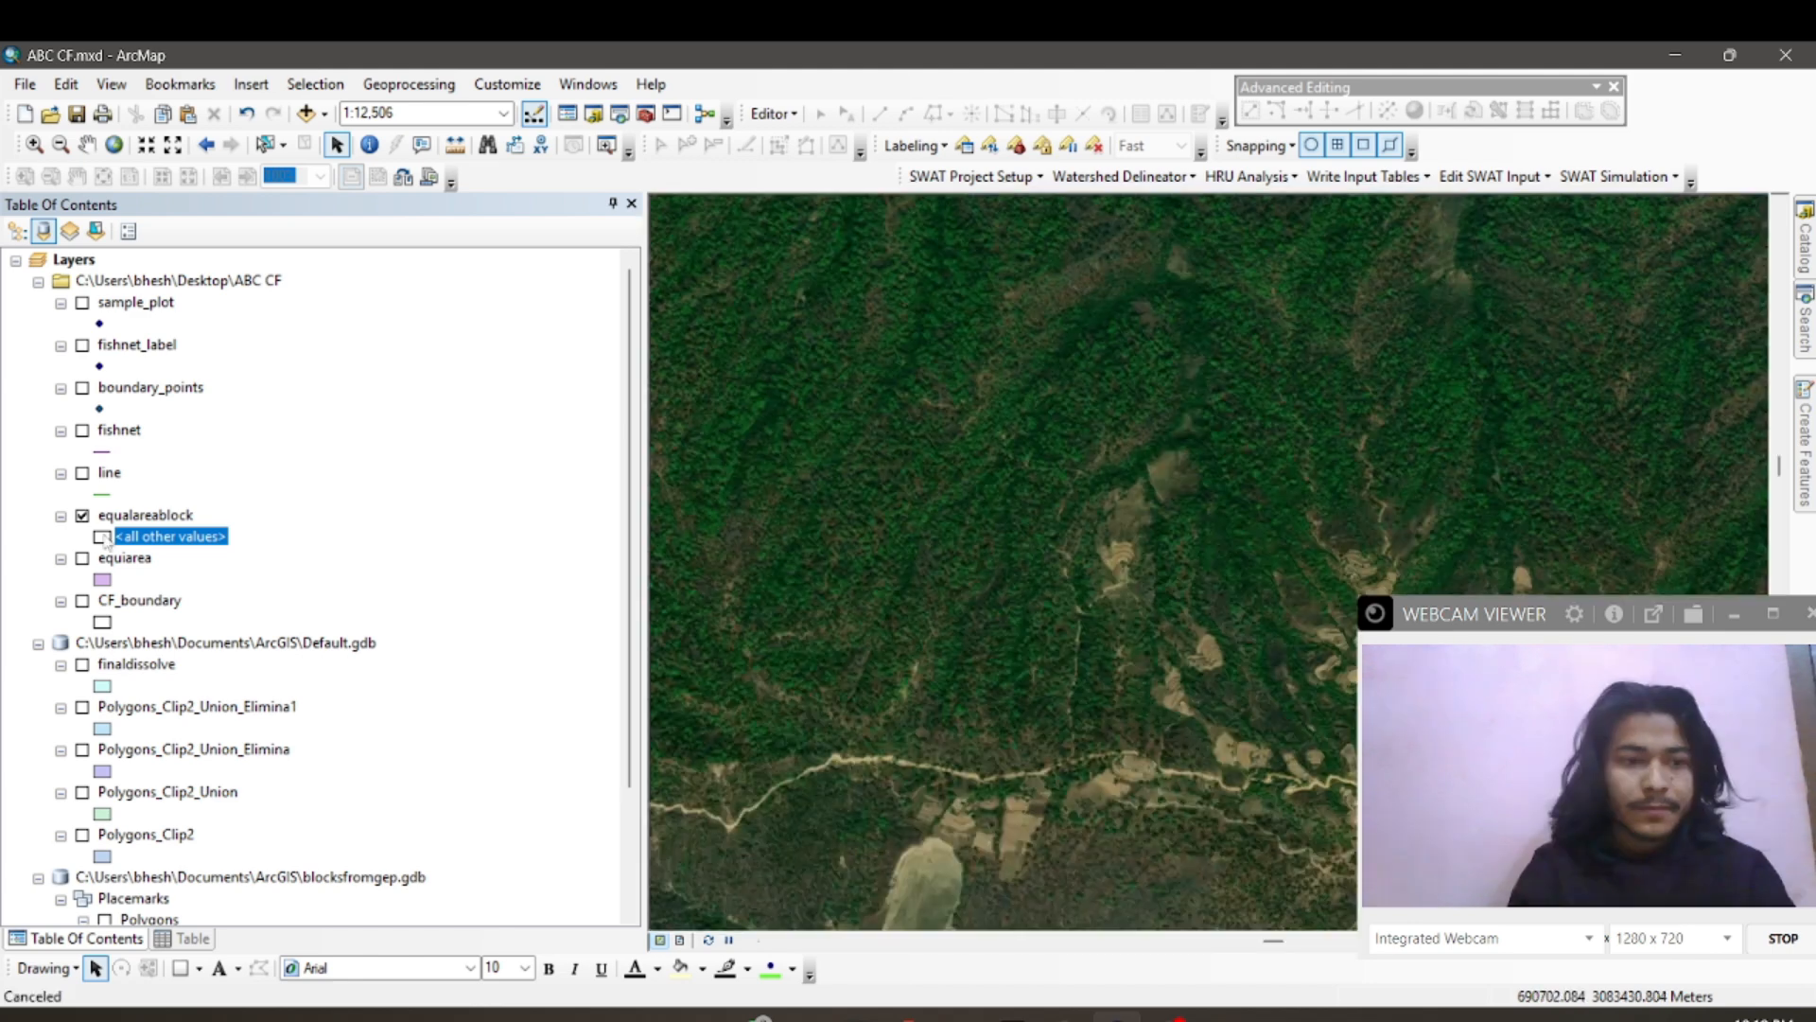
Step: Thicken the equalareablock symbol by setting its outline width to 3
left_click(104, 537)
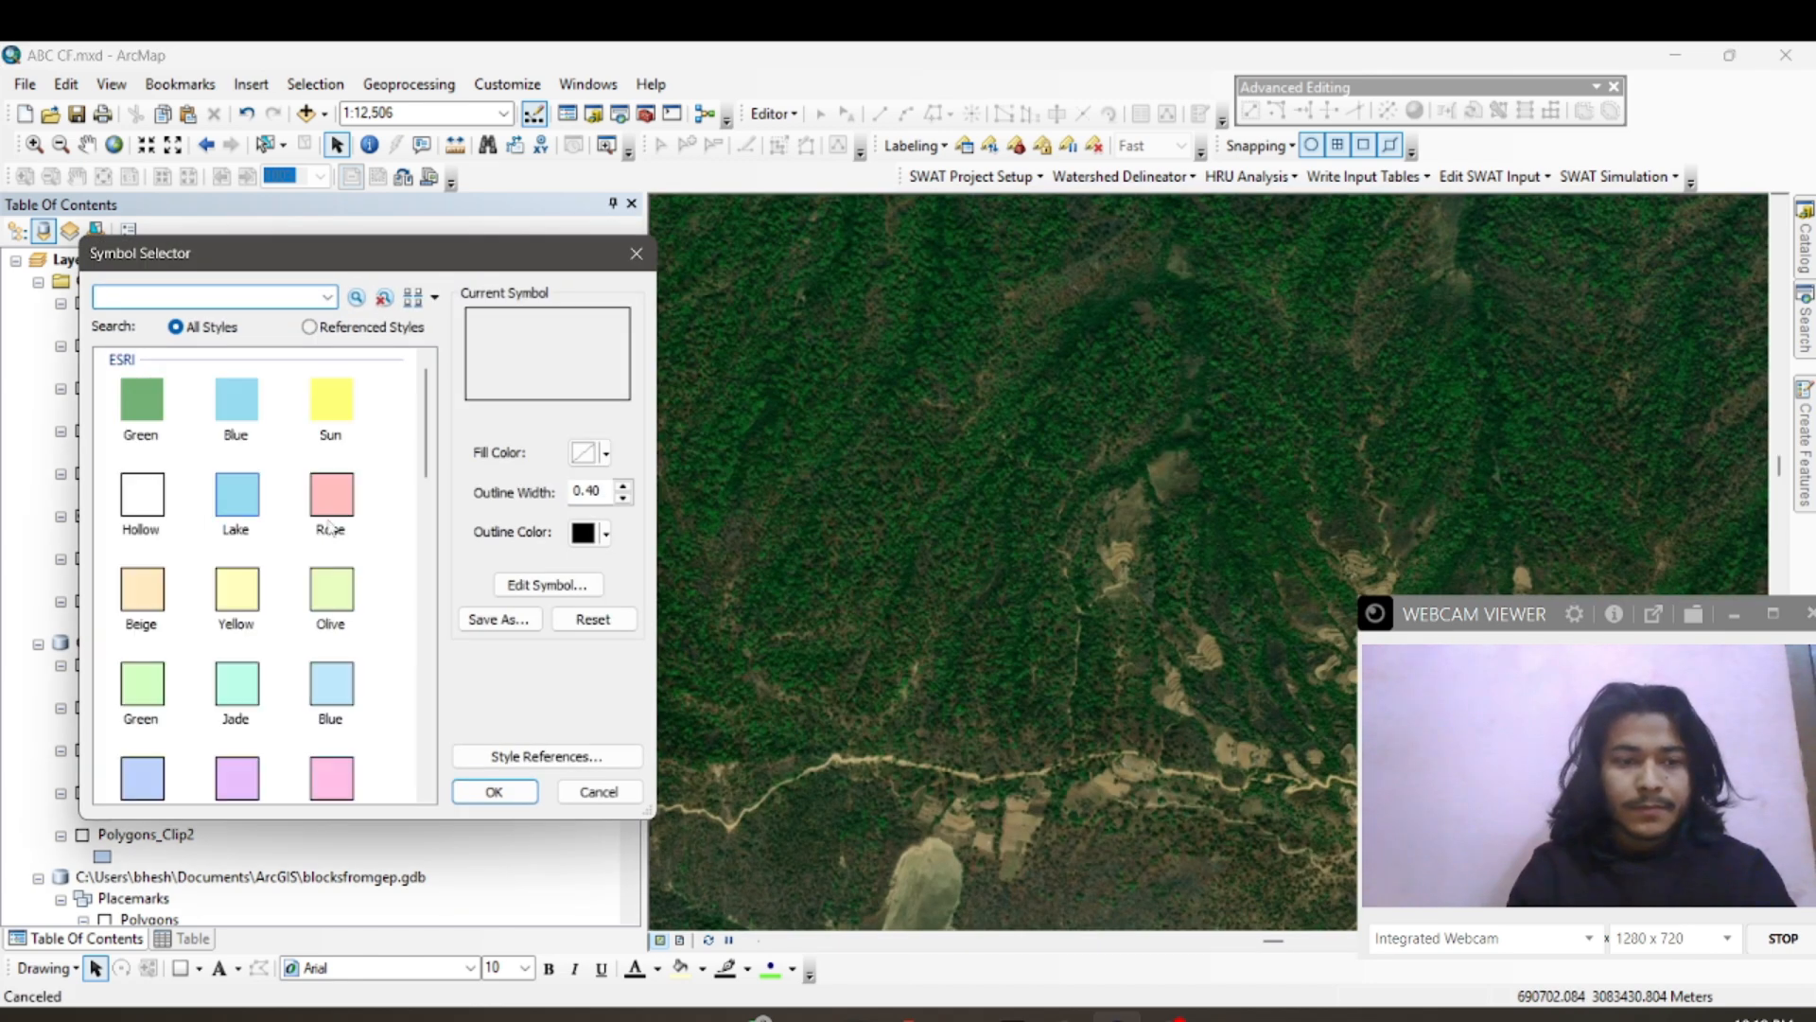
left_click(624, 486)
left_click(623, 486)
left_click(624, 487)
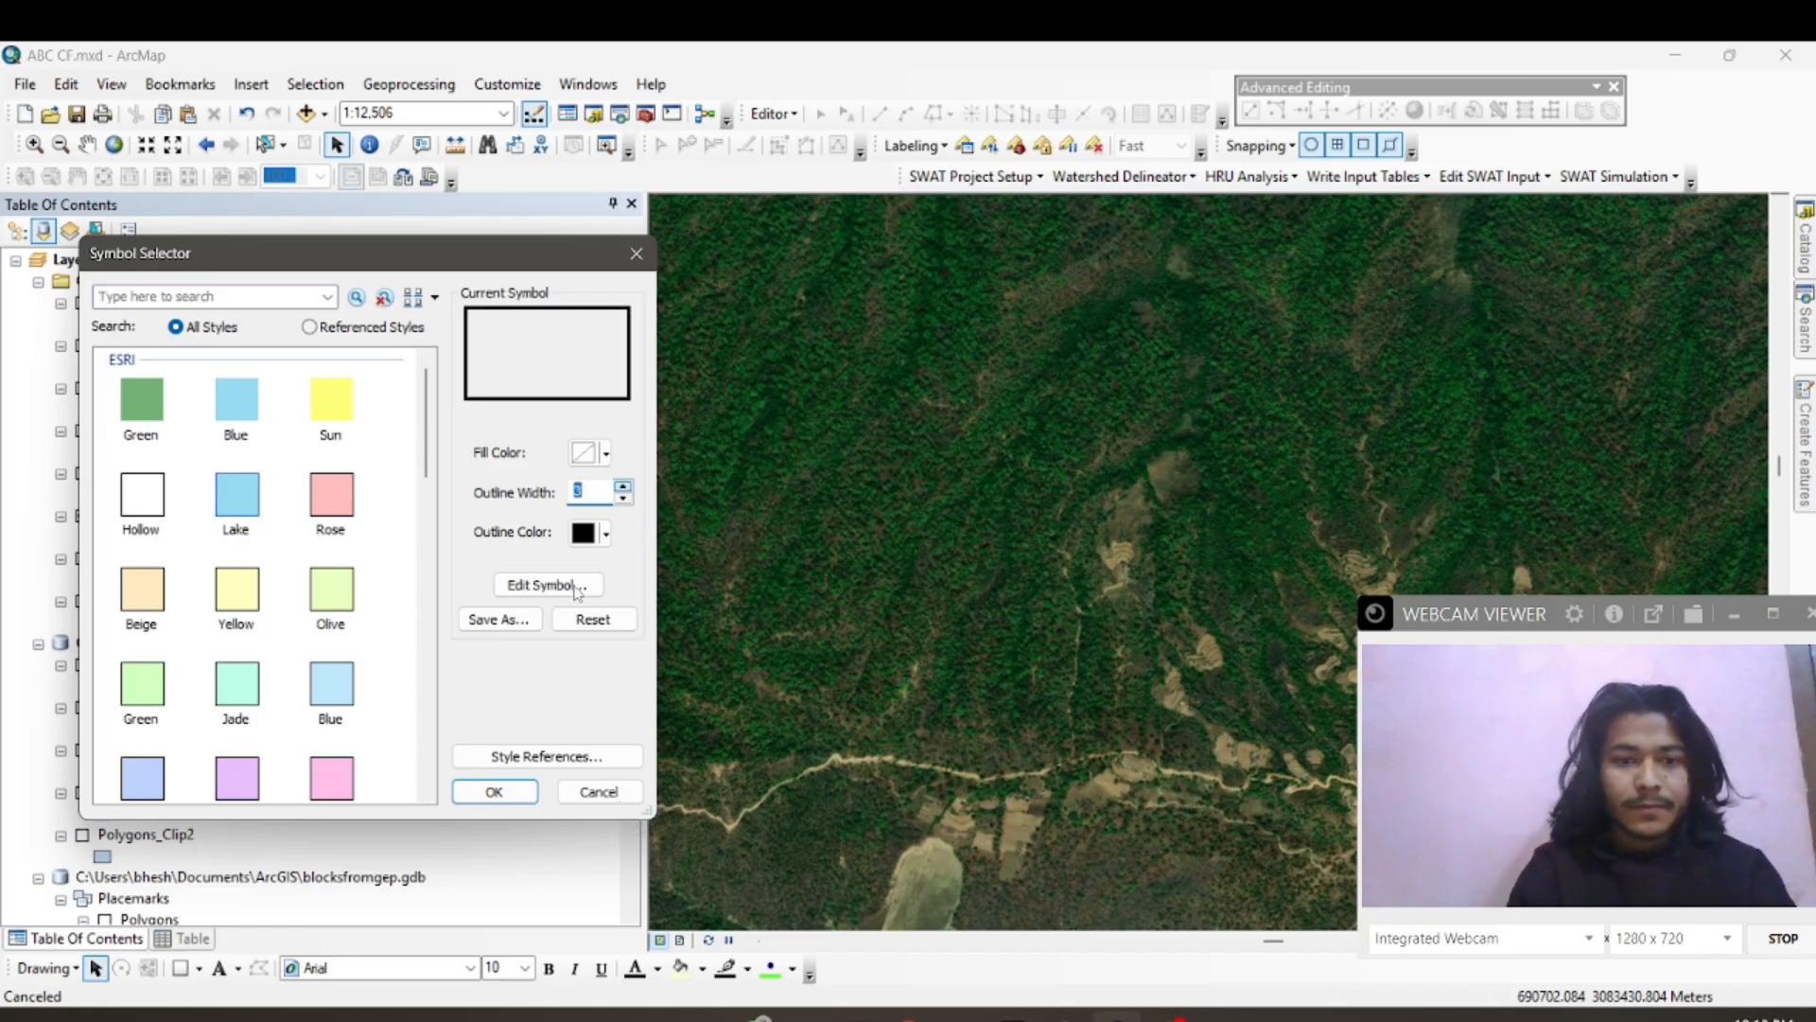
left_click(492, 792)
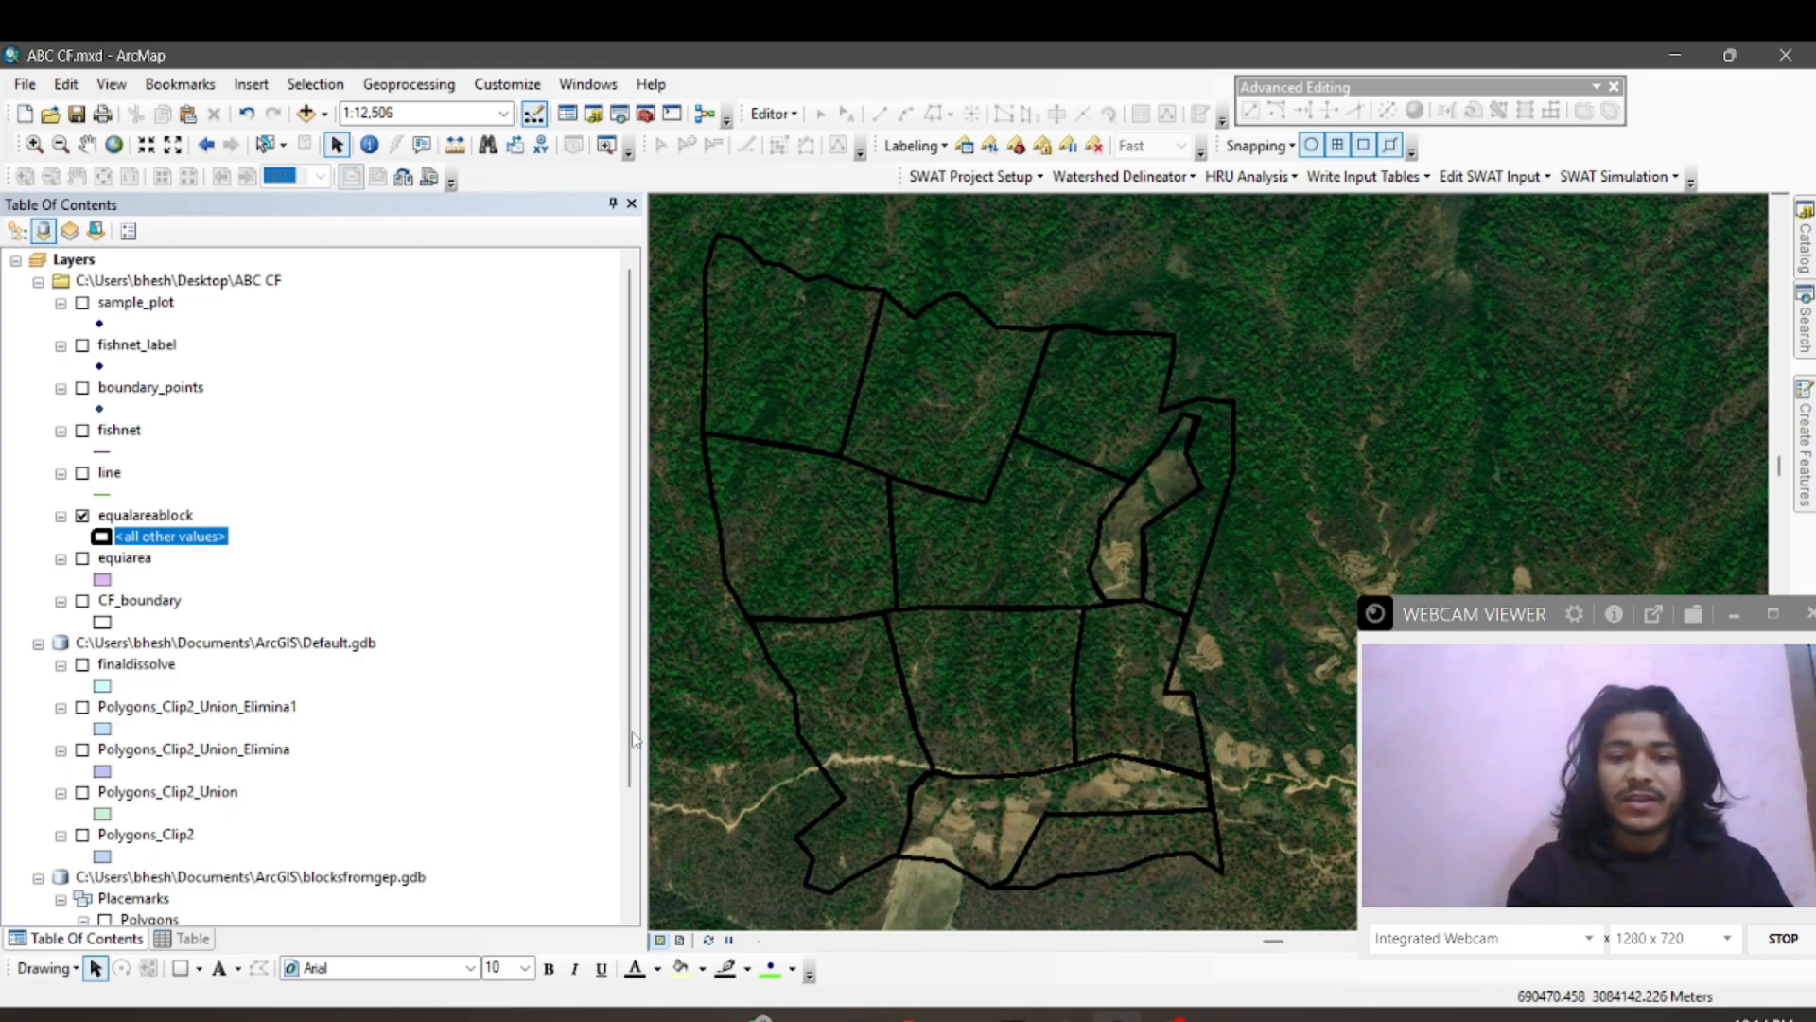
Step: Hide the World Boundaries and Places and World Imagery basemap layers
left_click_drag(631, 736, 630, 899)
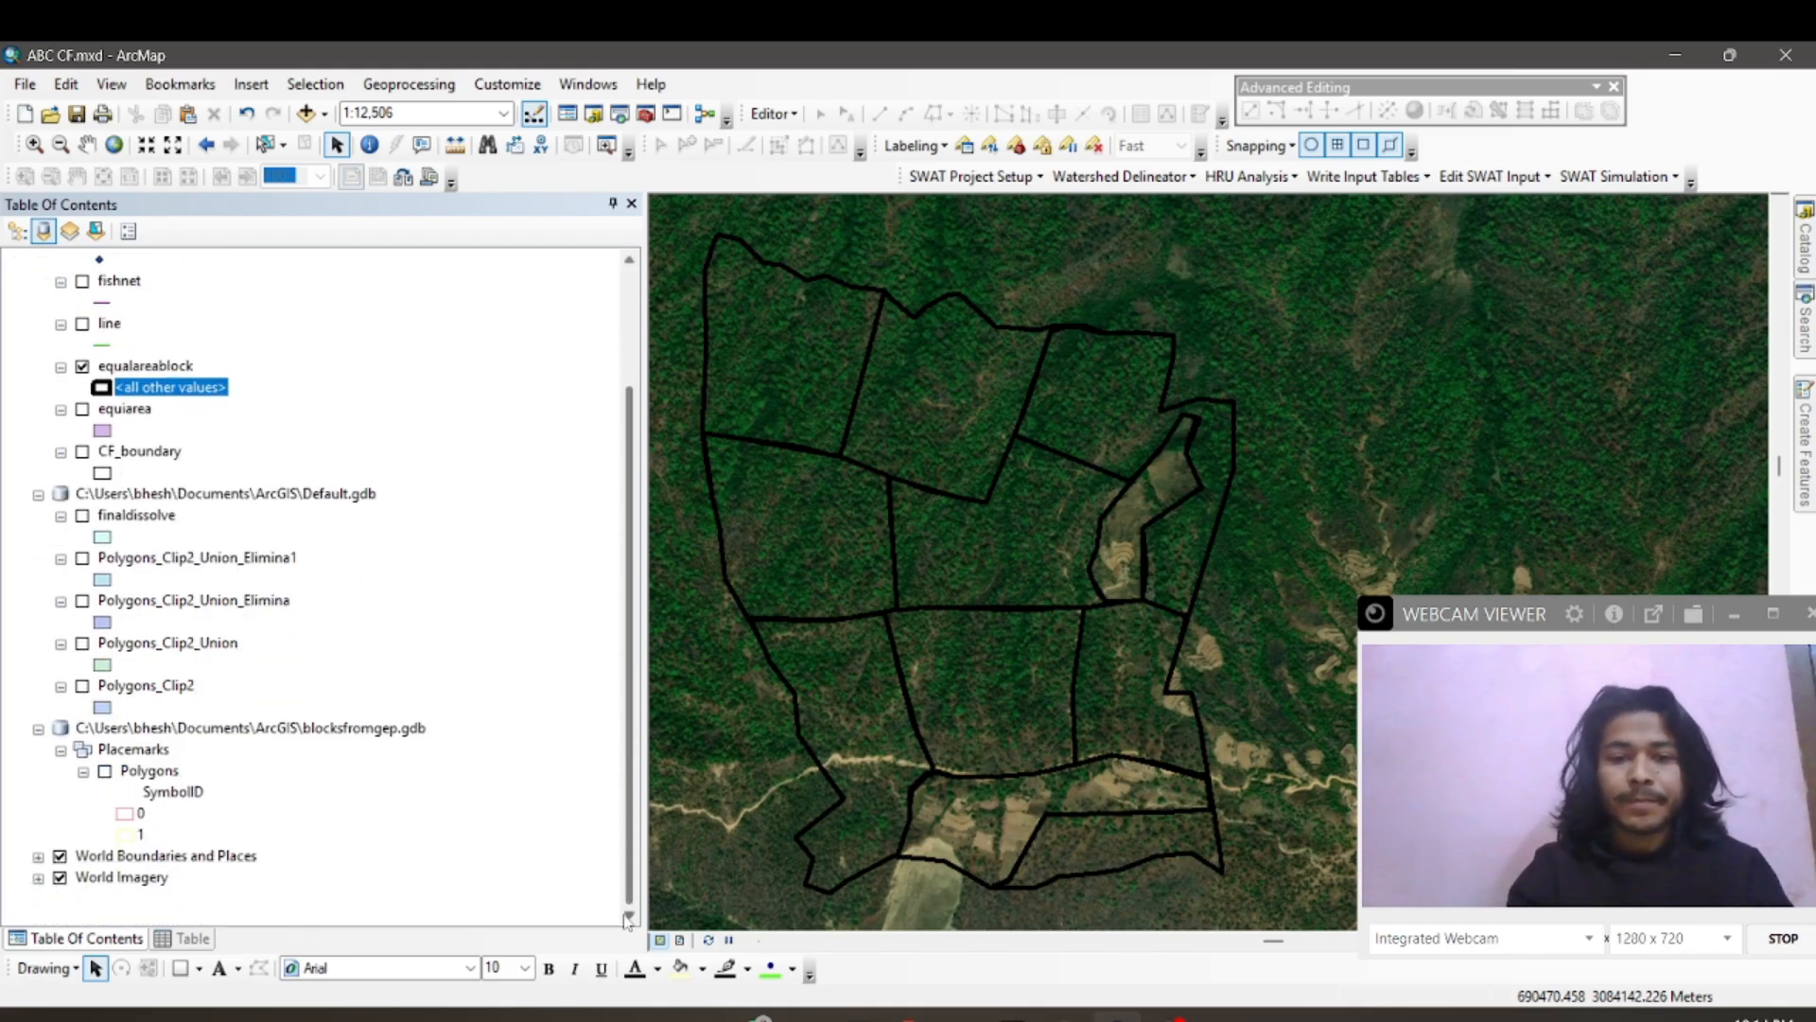
left_click(59, 856)
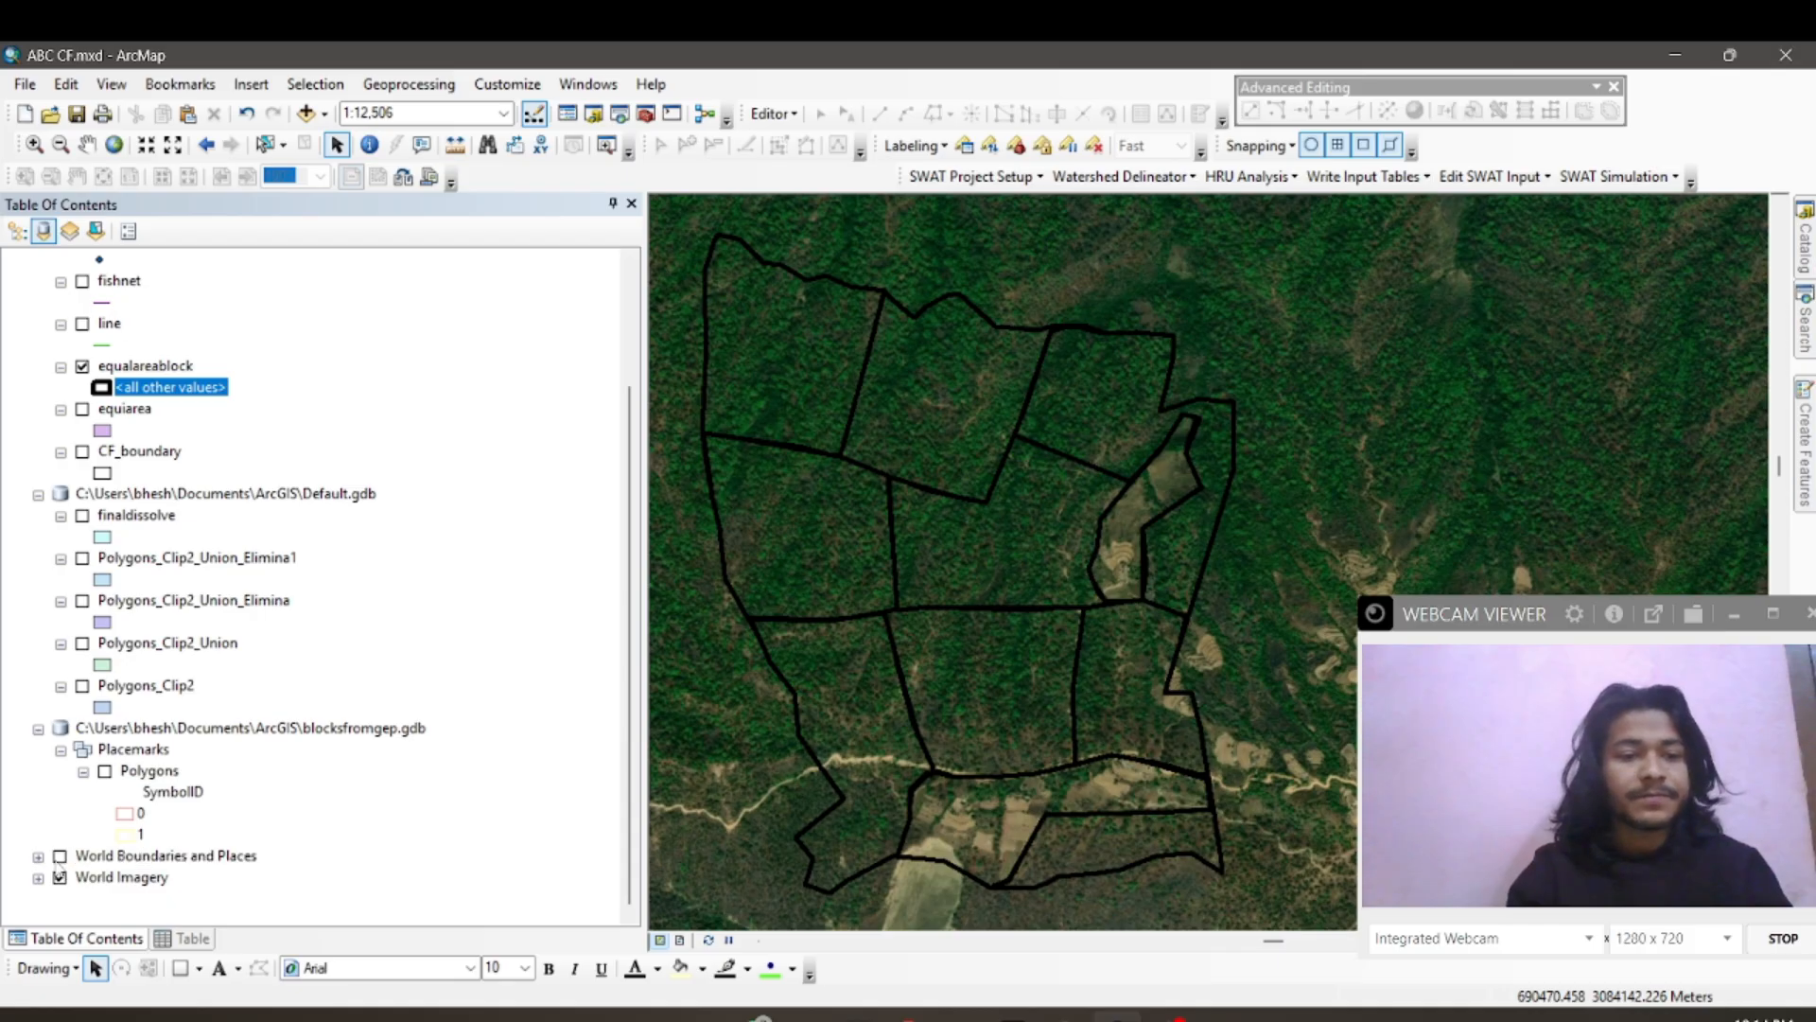
left_click(59, 877)
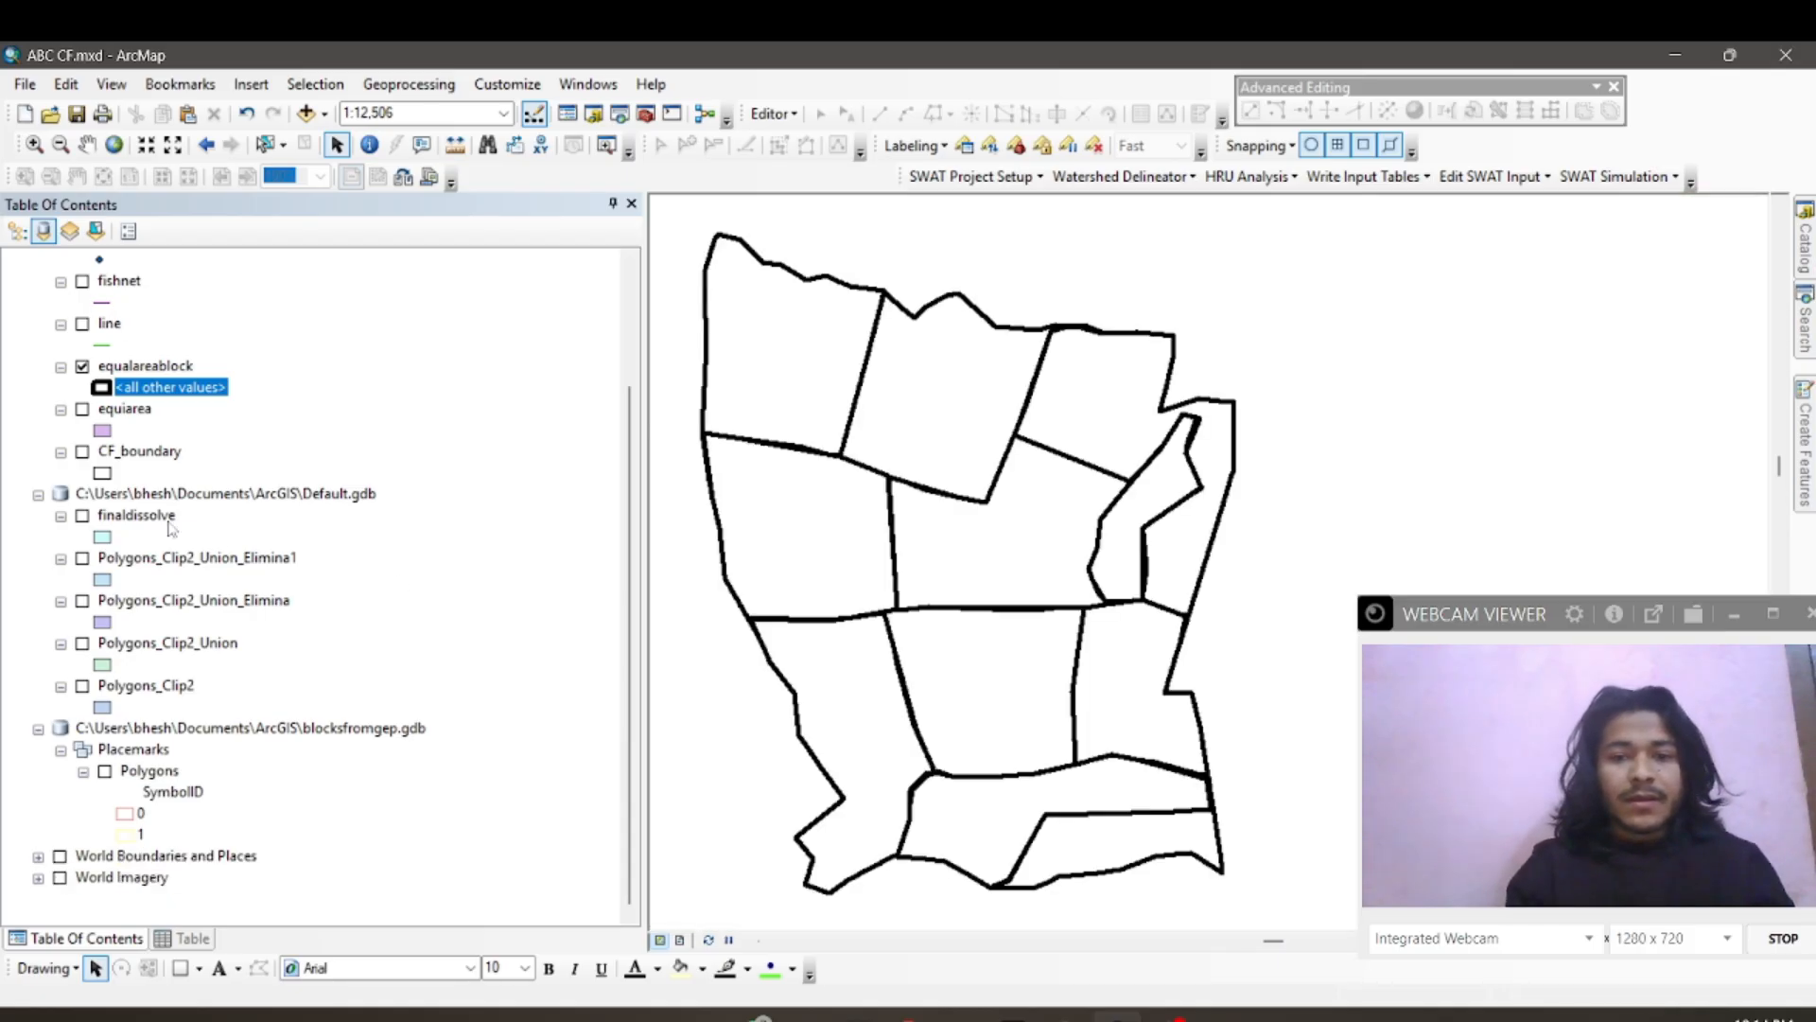
Step: Symbolize equalareablock by unique values of OBJECTID, adding all values, and apply the symbology
right_click(126, 369)
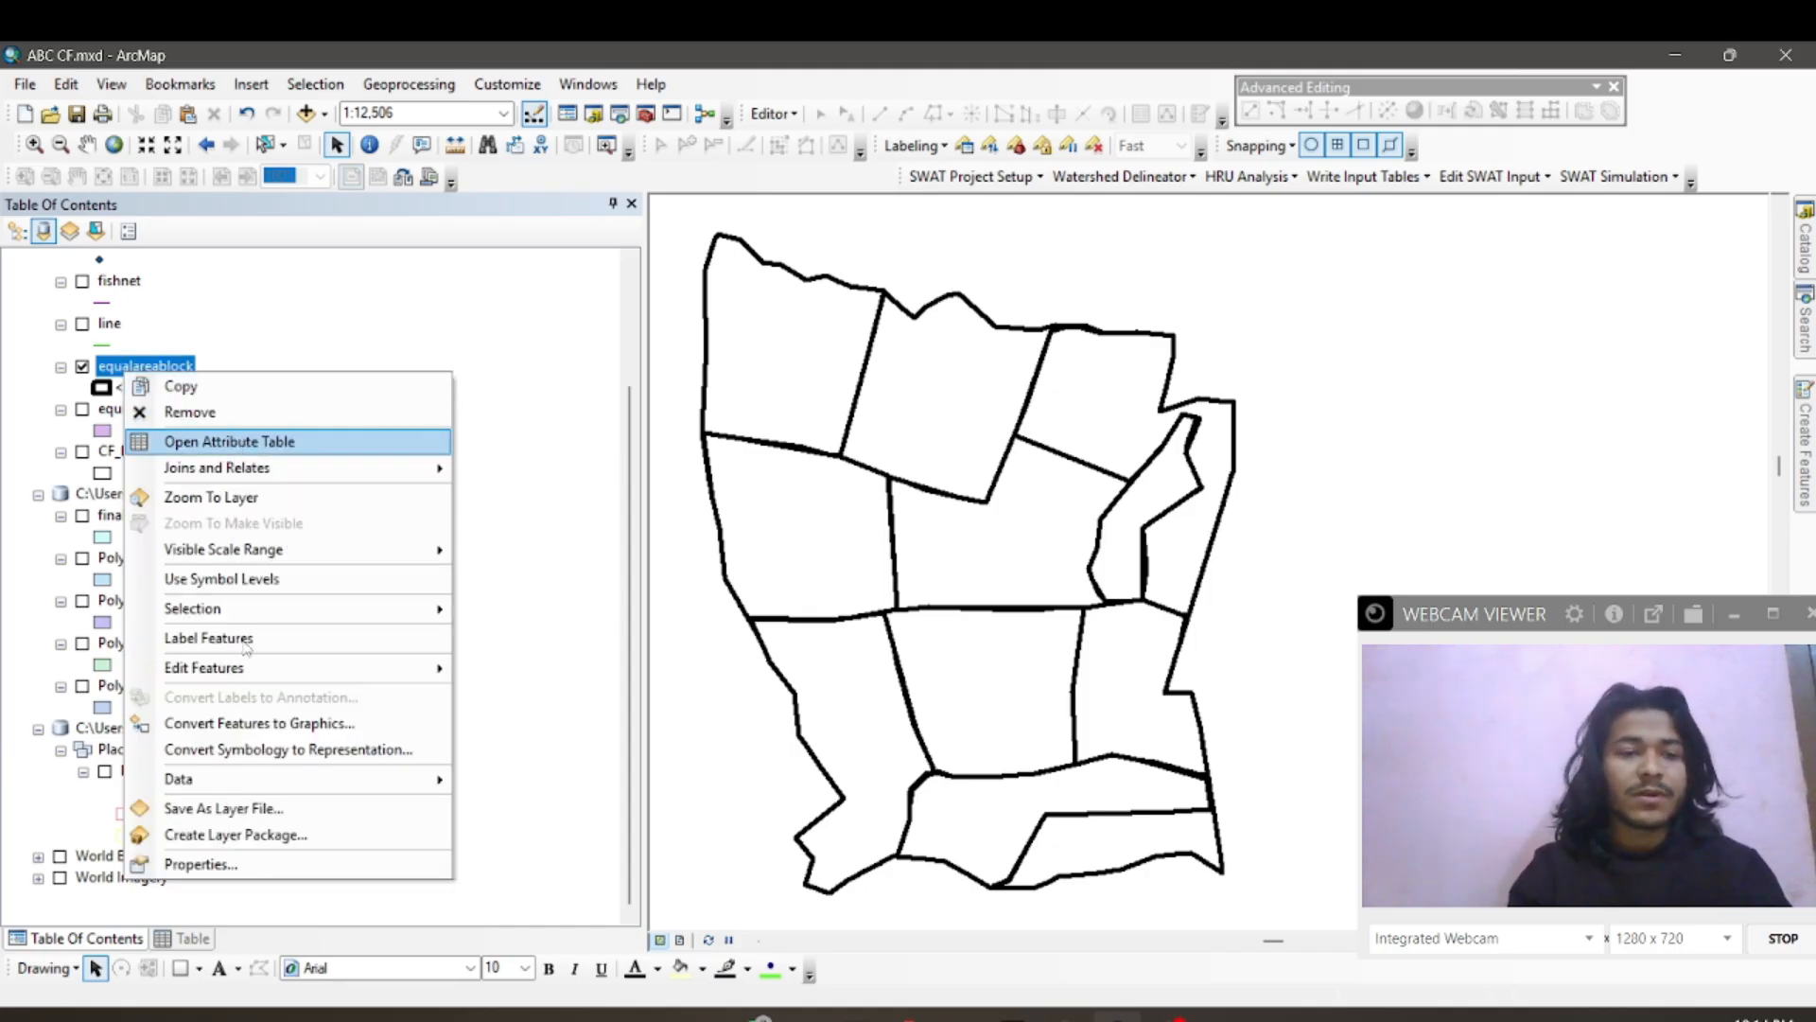
left_click(254, 864)
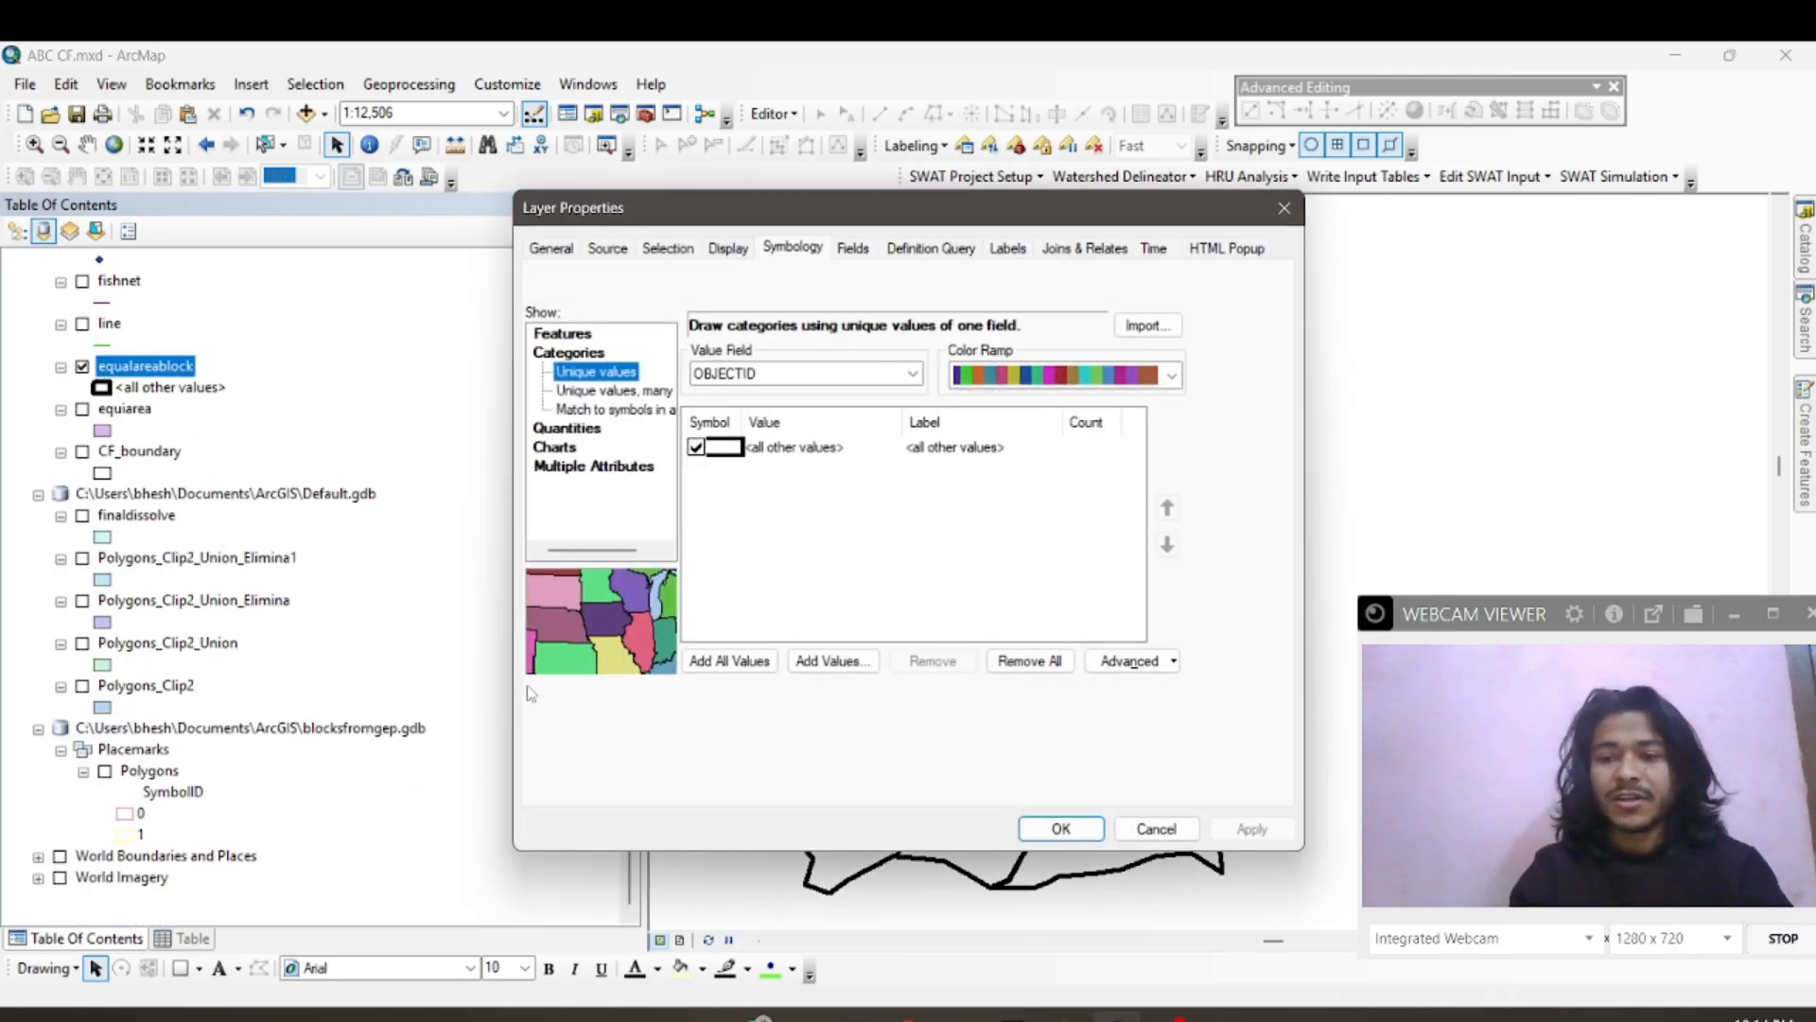
left_click(724, 662)
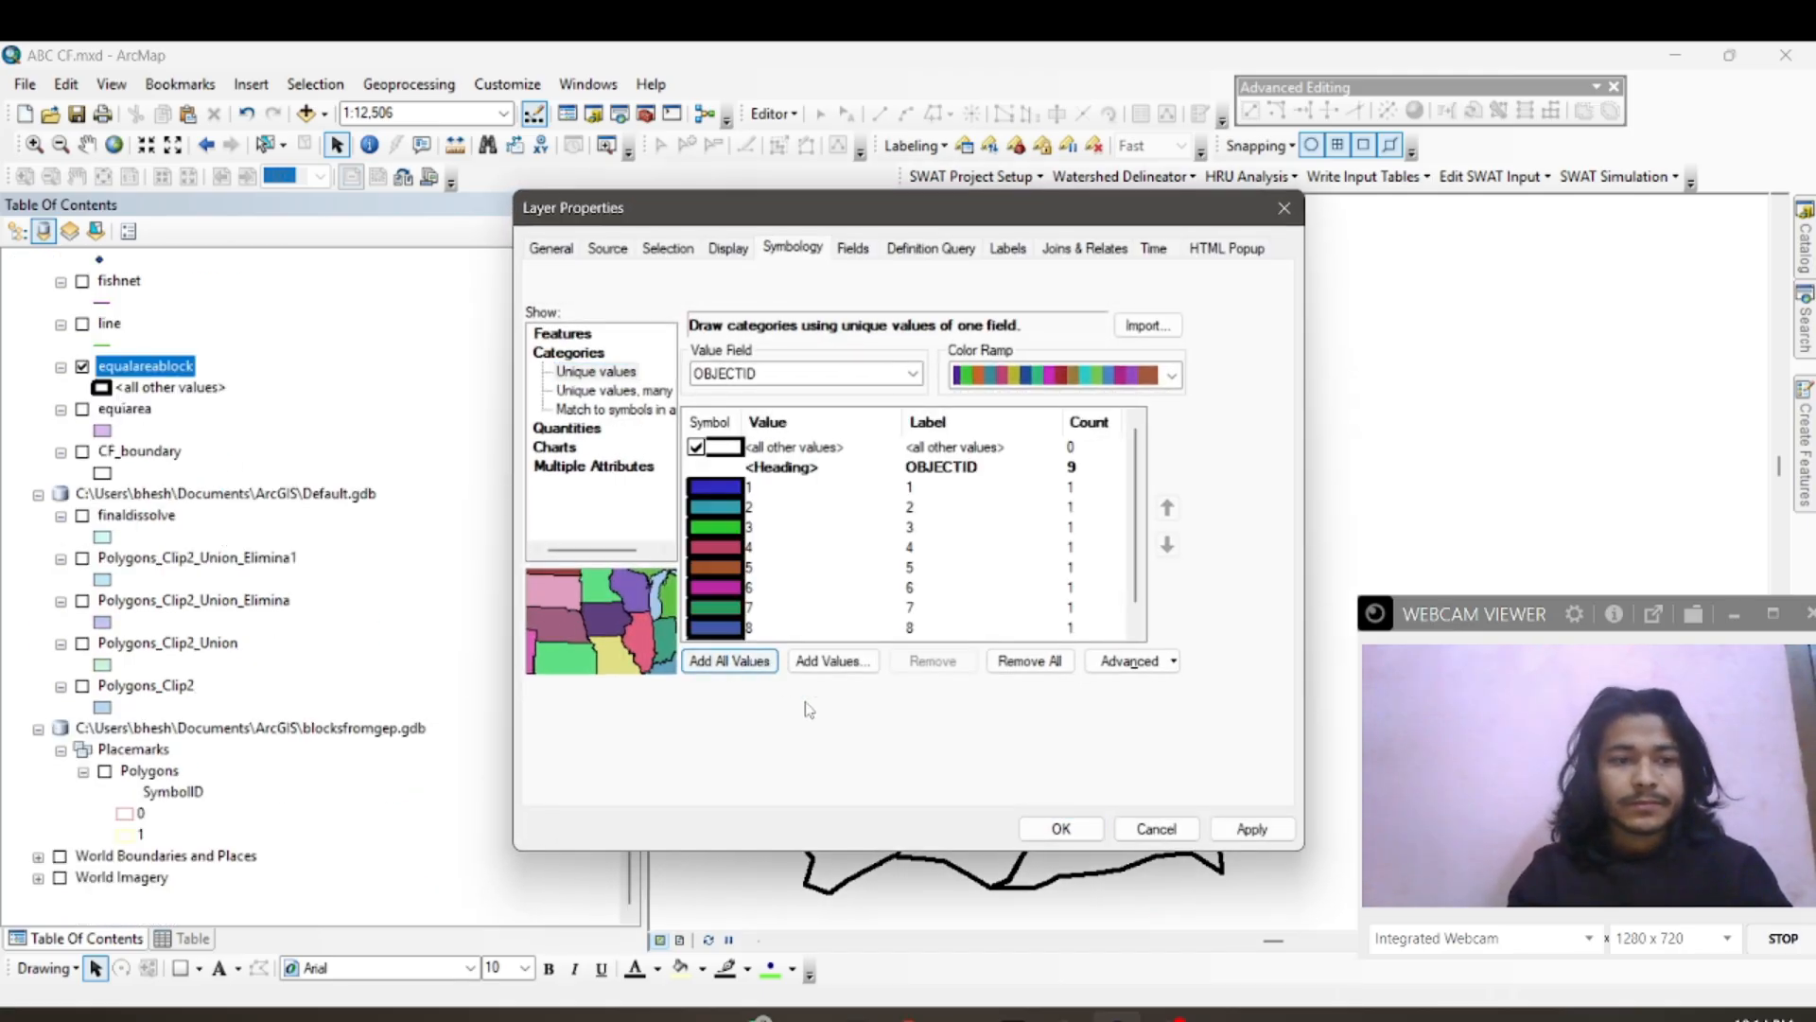
left_click(1052, 829)
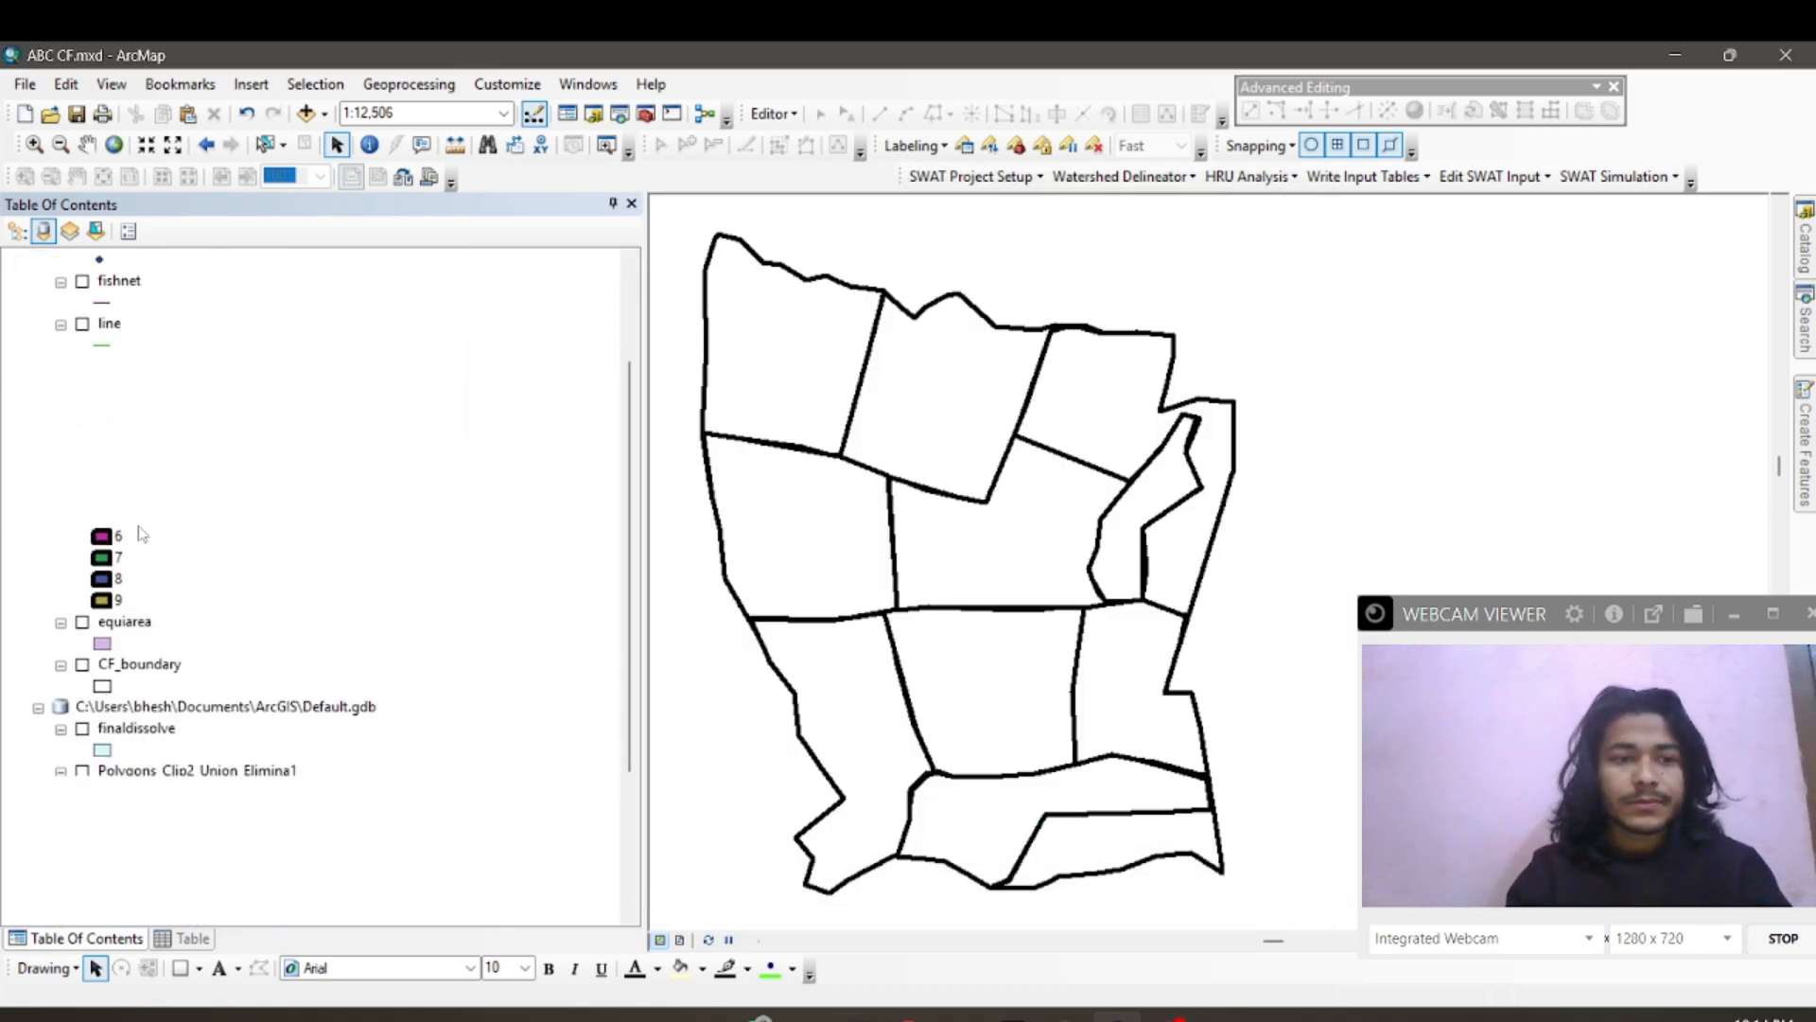